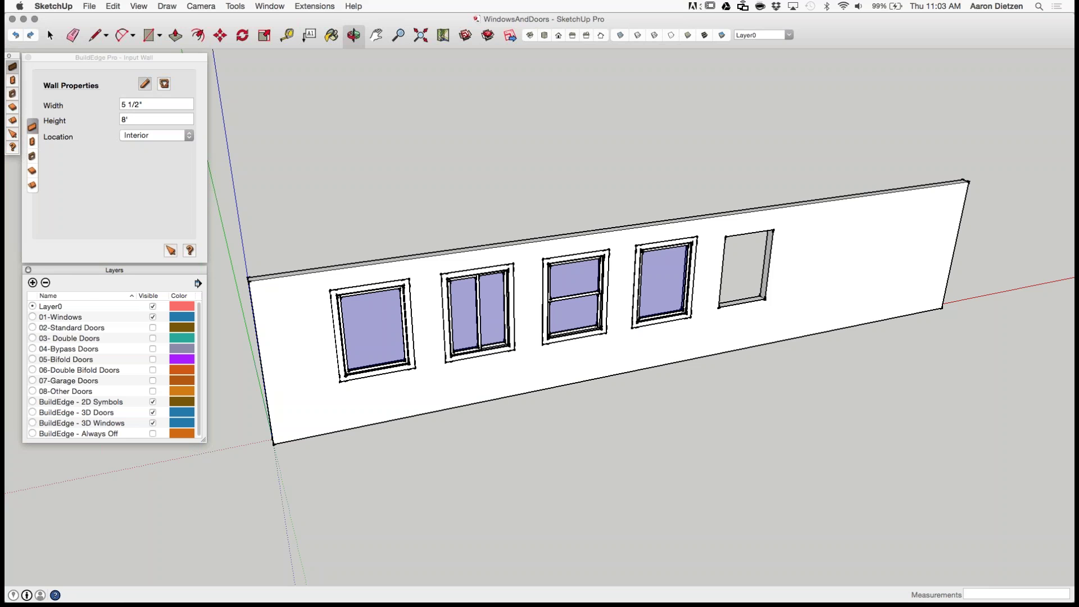
key(ctrl+Up)
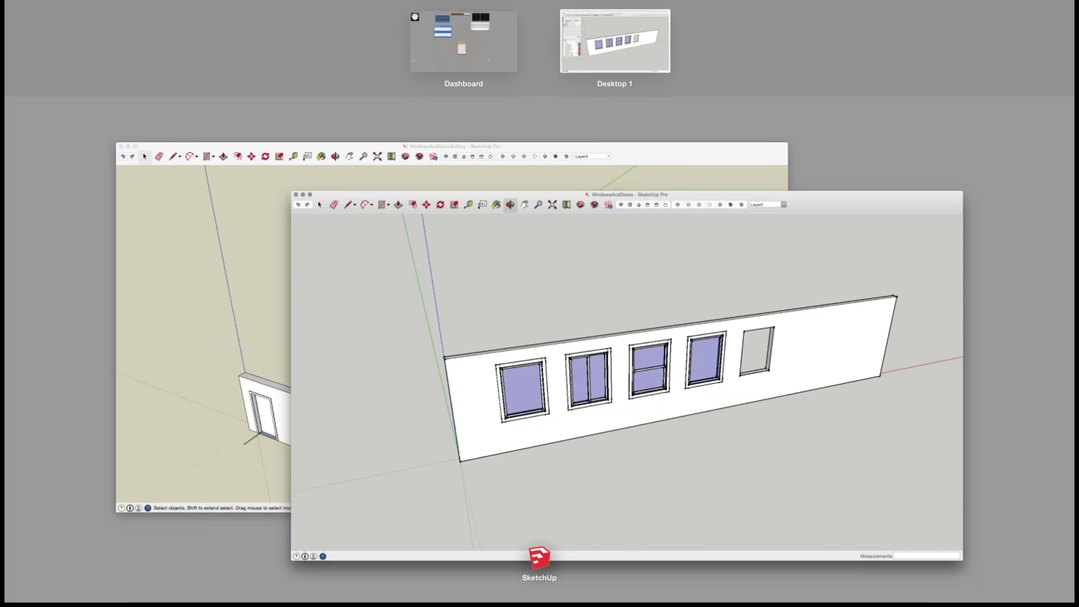
key(ctrl+Up)
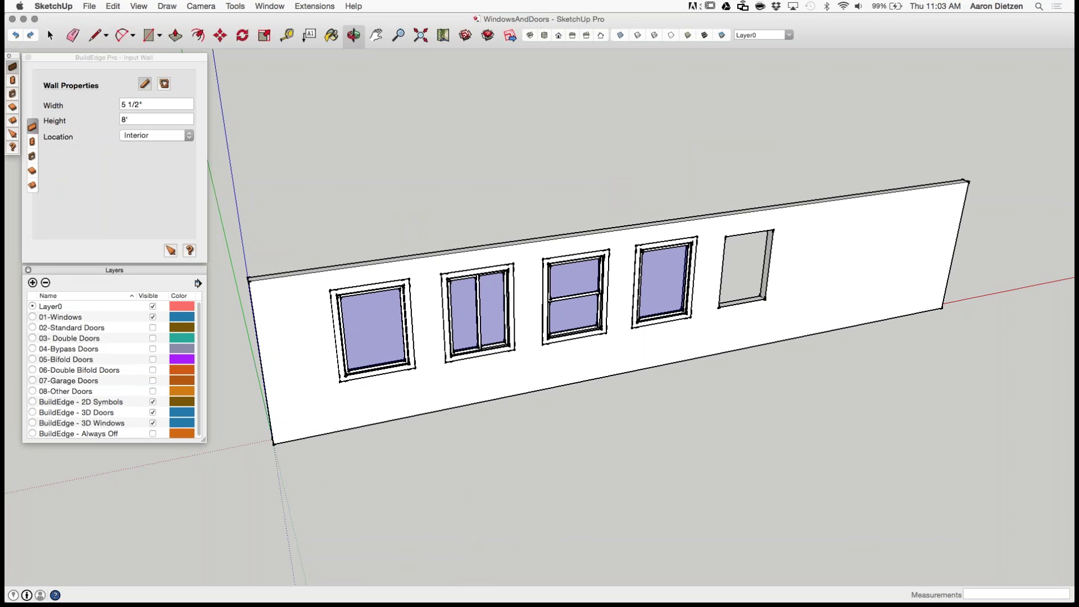
Step: Start Direct Edit on the first window in the wall and review its available window types
click(171, 250)
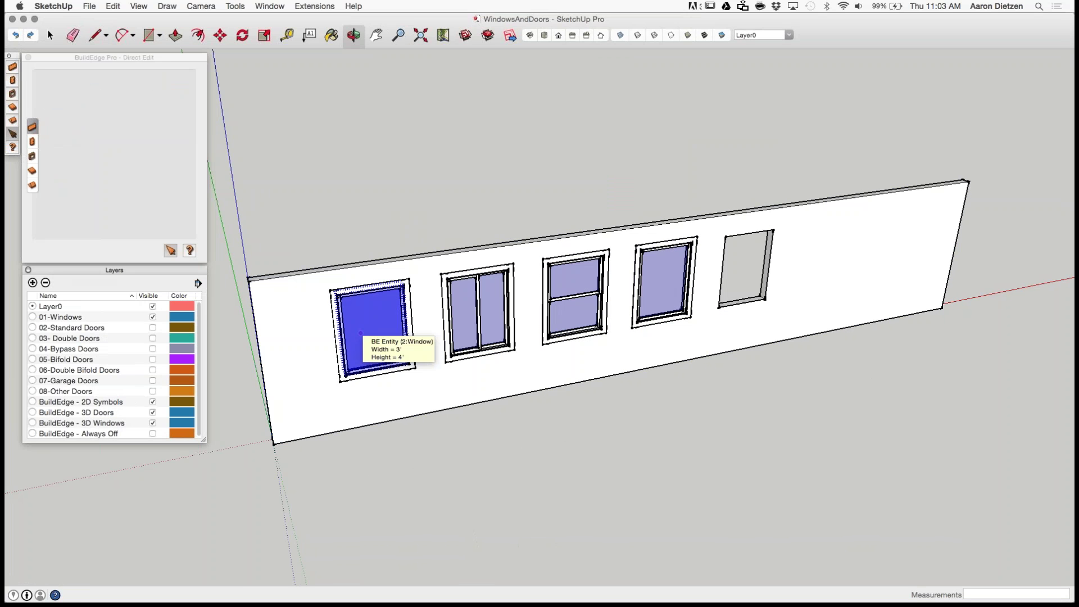
click(384, 306)
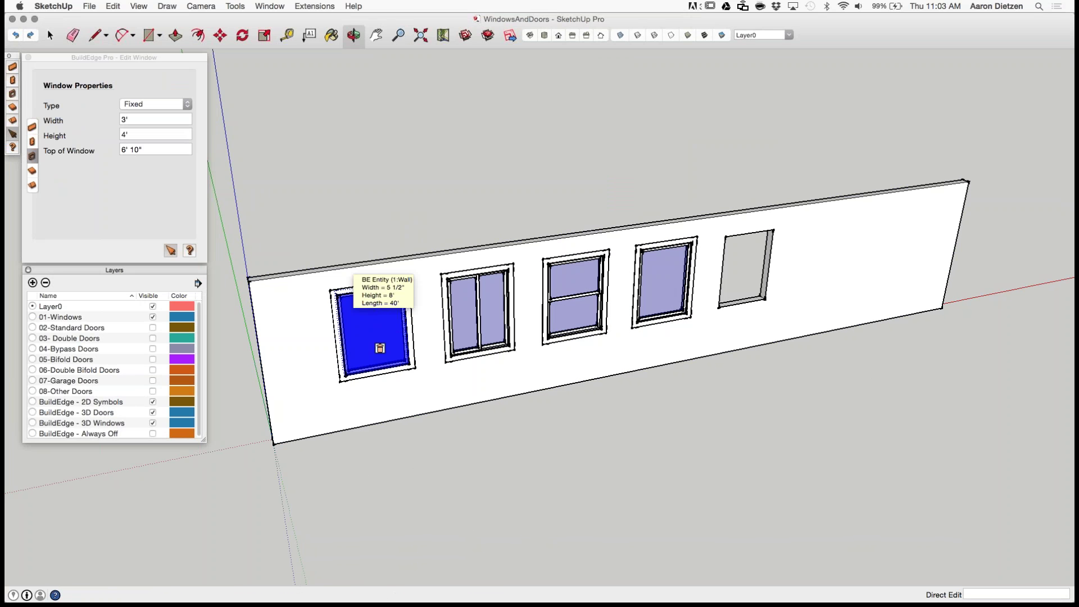
click(156, 104)
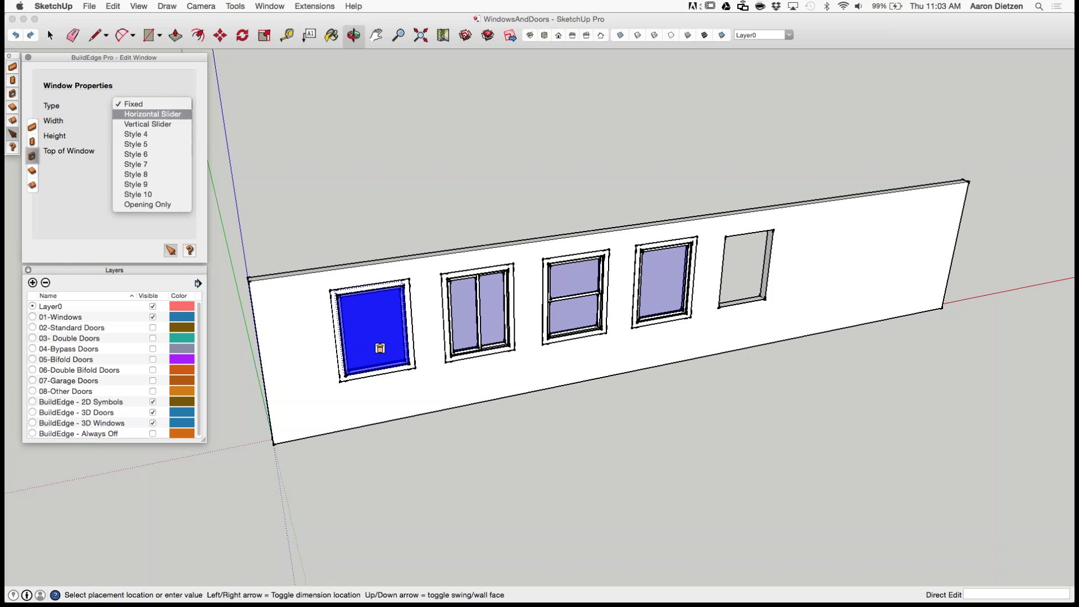
click(380, 349)
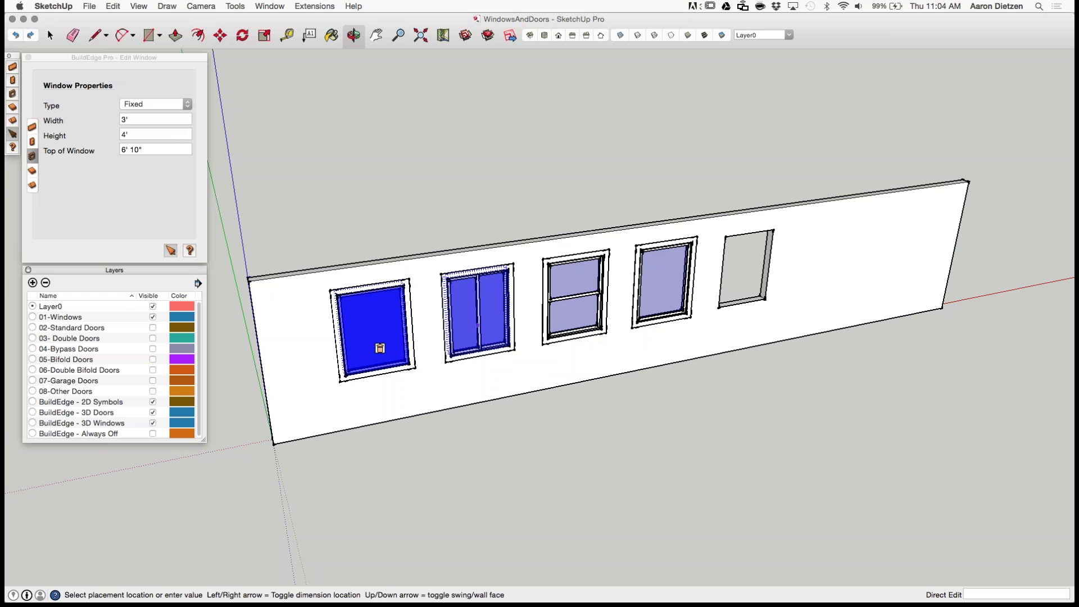
Step: Use the Interact tool to slide the panes of the two-pane horizontal slider window back and forth
scroll(494, 323, up, 3)
scroll(475, 325, up, 8)
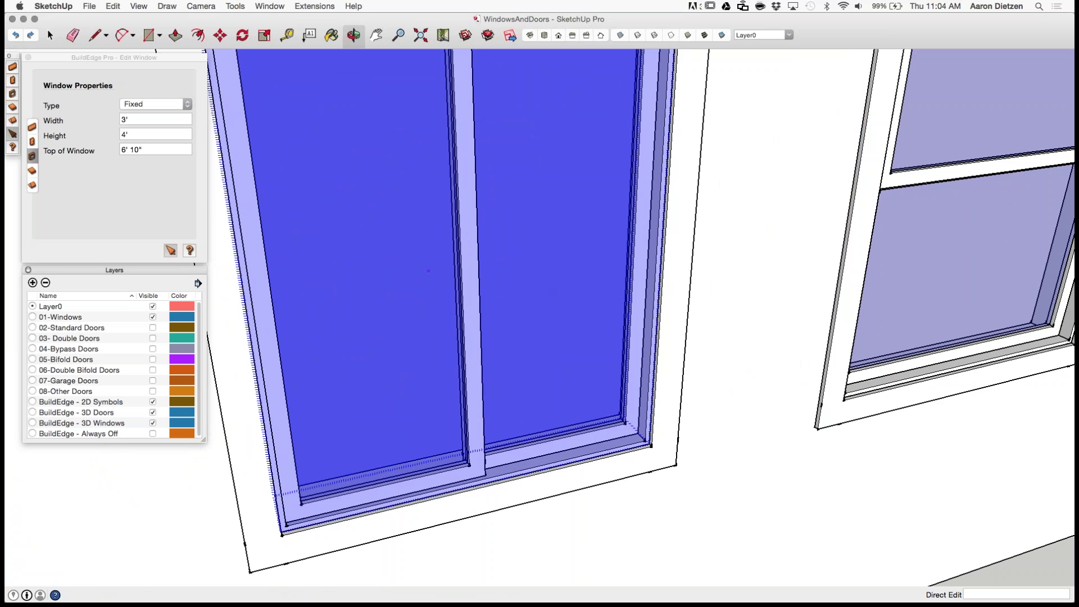
click(235, 6)
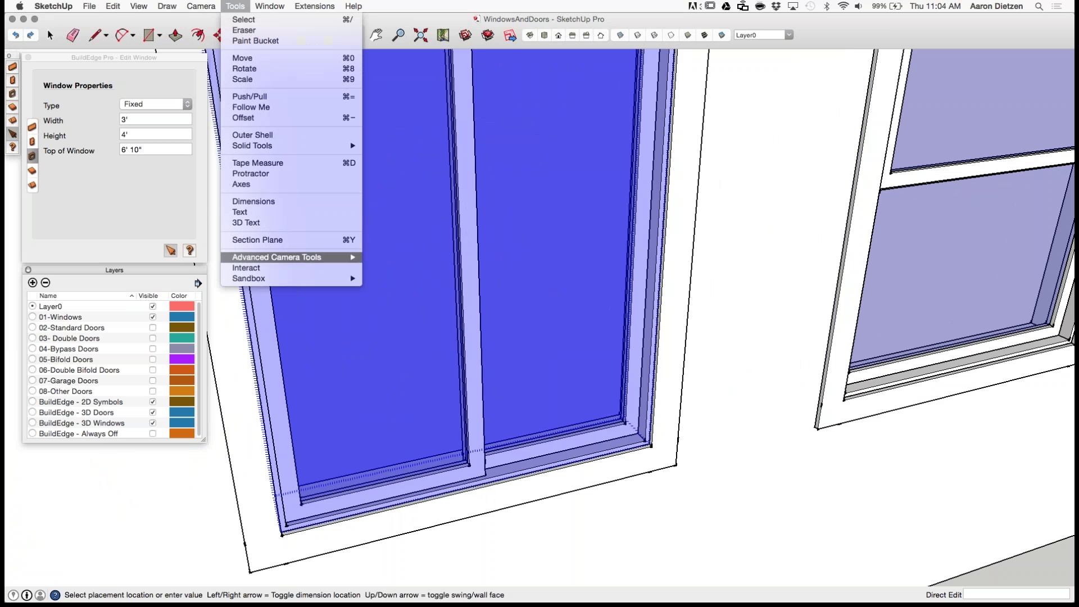
click(247, 268)
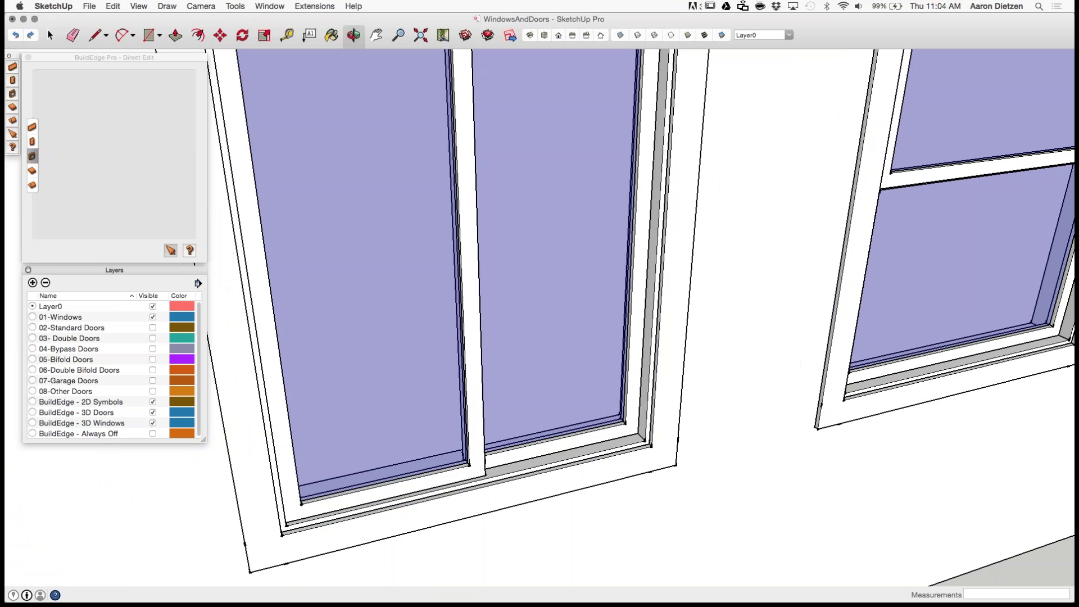
click(400, 360)
click(400, 360)
click(400, 360)
click(531, 366)
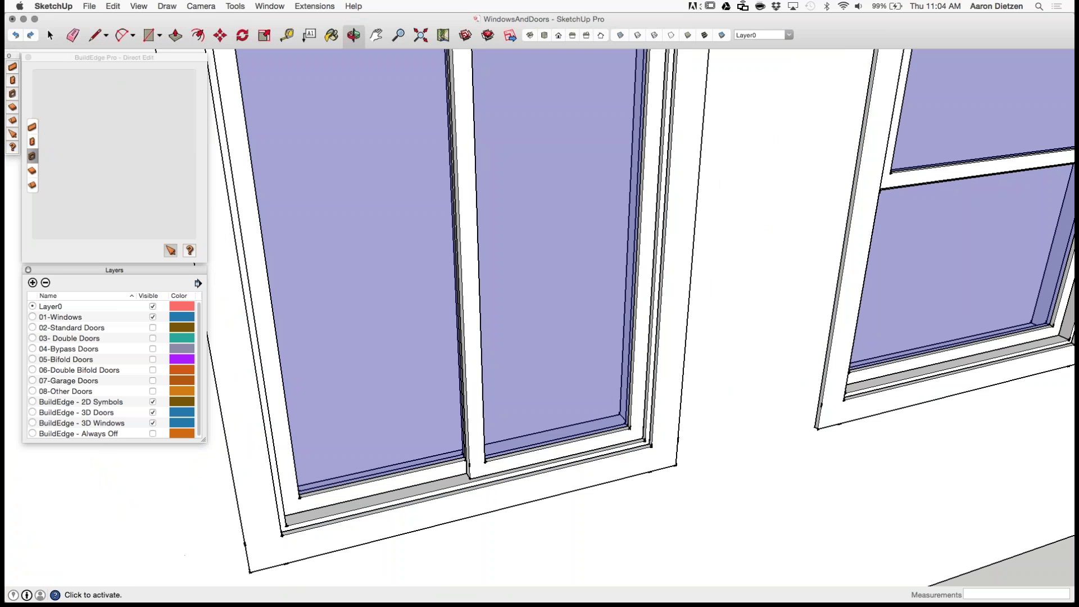
click(531, 367)
click(531, 366)
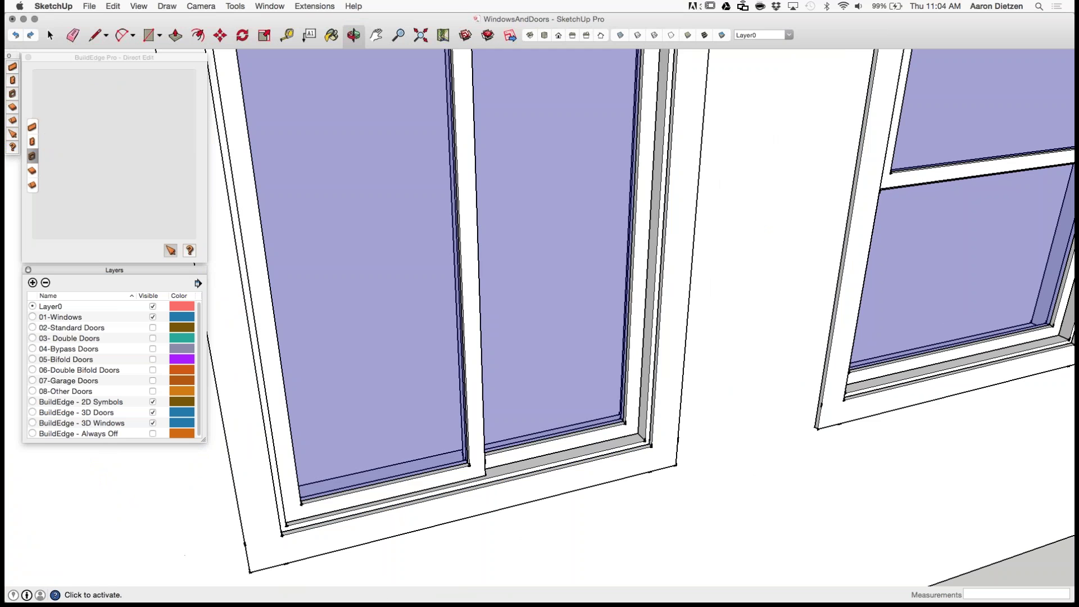
Step: Raise and lower the upper and lower sashes of the vertical slider window with the Interact tool
scroll(432, 359, down, 2)
shift+middle_drag(980, 242, 724, 276)
scroll(725, 275, up, 2)
click(725, 275)
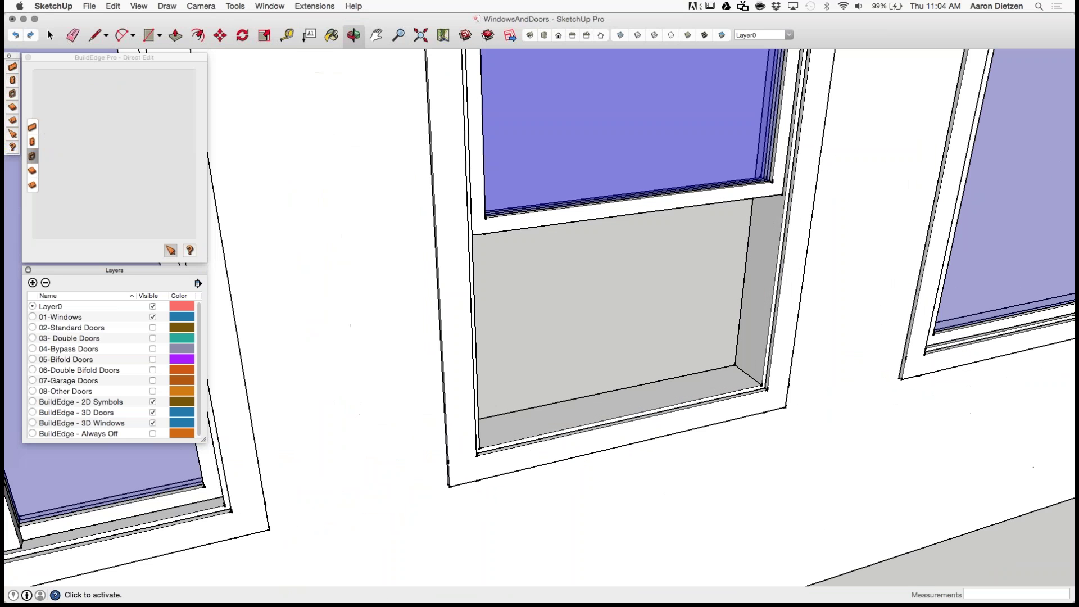
click(725, 275)
click(669, 203)
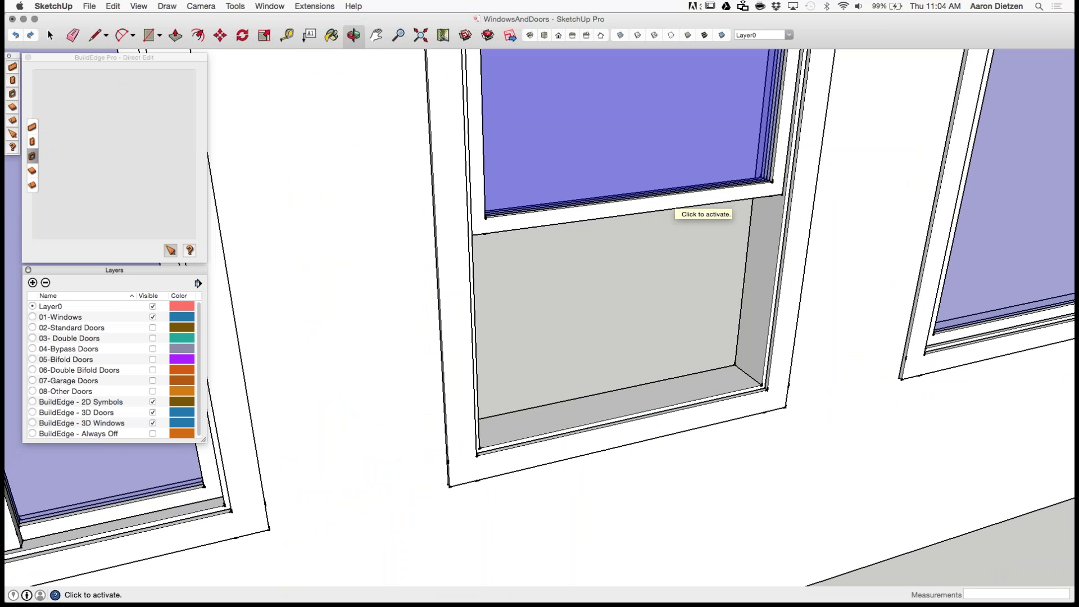
click(669, 204)
click(668, 204)
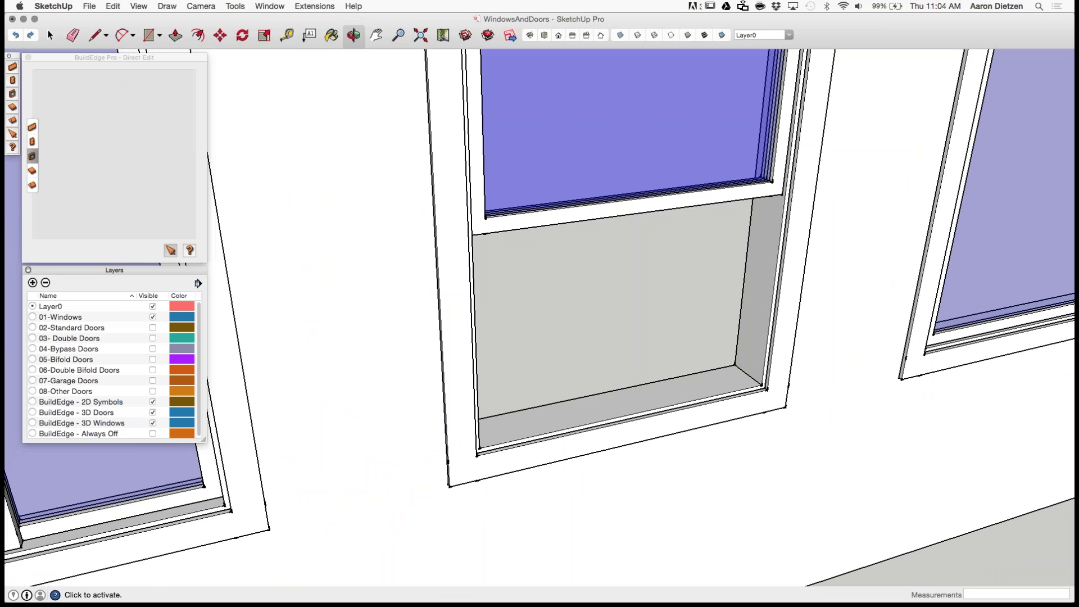
click(669, 203)
scroll(696, 331, down, 2)
scroll(691, 330, down, 2)
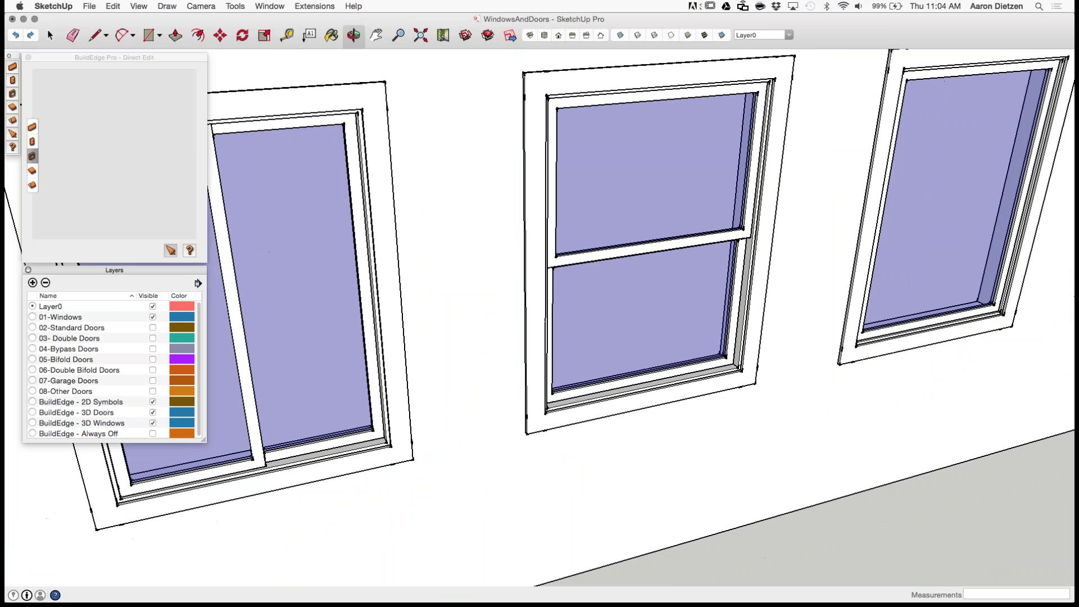
click(691, 331)
click(691, 331)
Step: Start Direct Edit on the fourth window and review the numbered styles offered as its type
scroll(444, 130, down, 3)
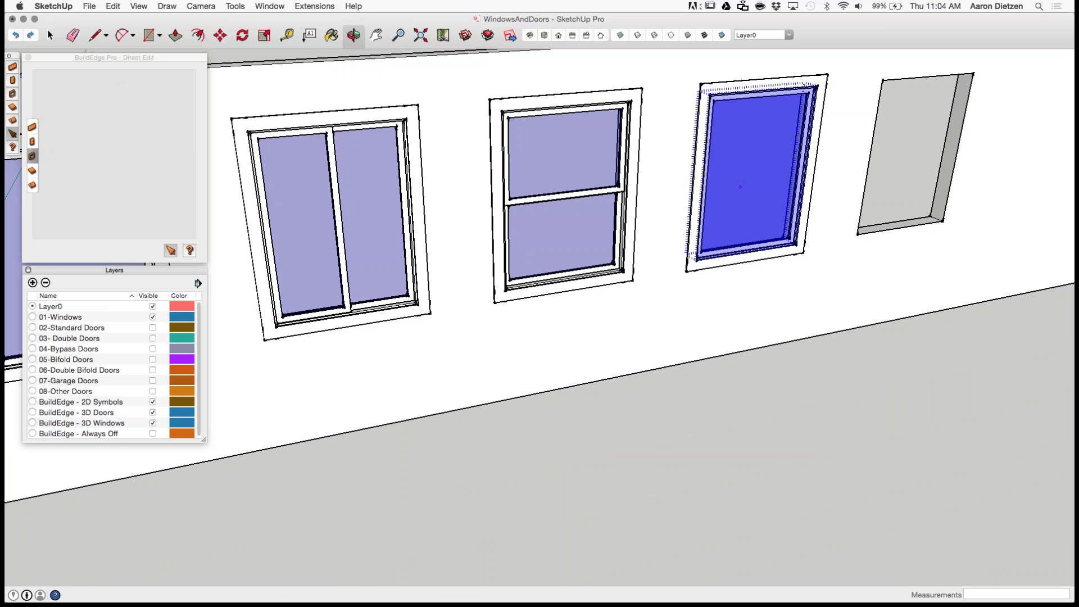
click(745, 181)
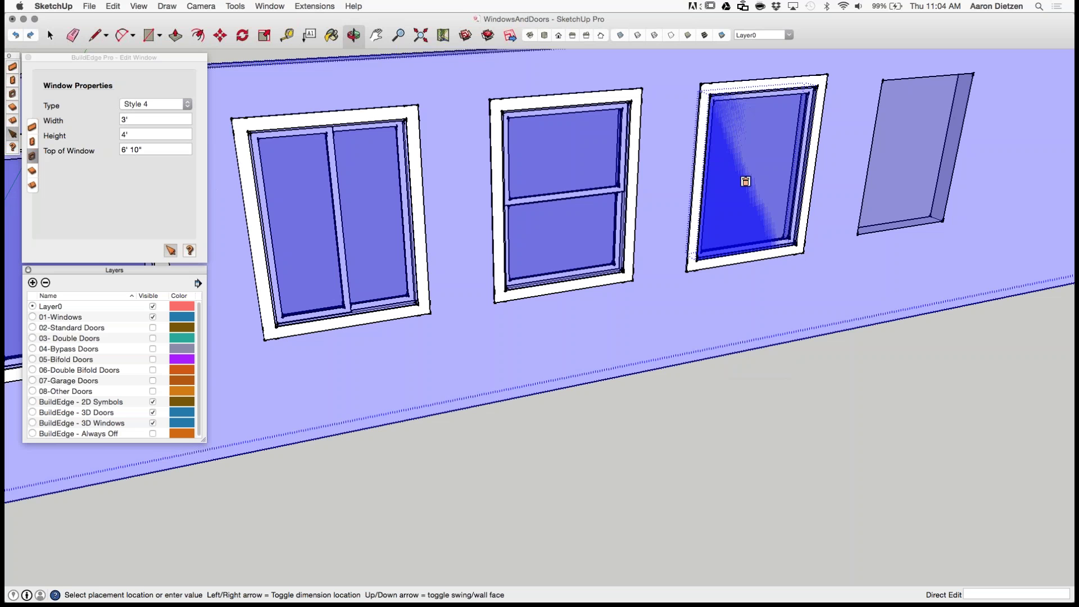
click(156, 104)
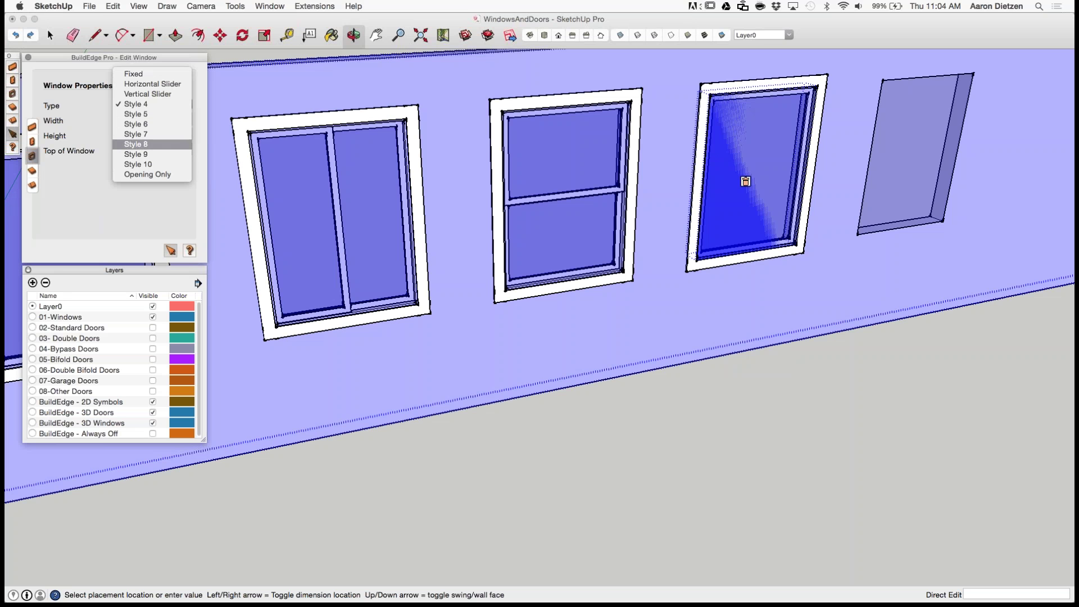
key(Down)
key(Down)
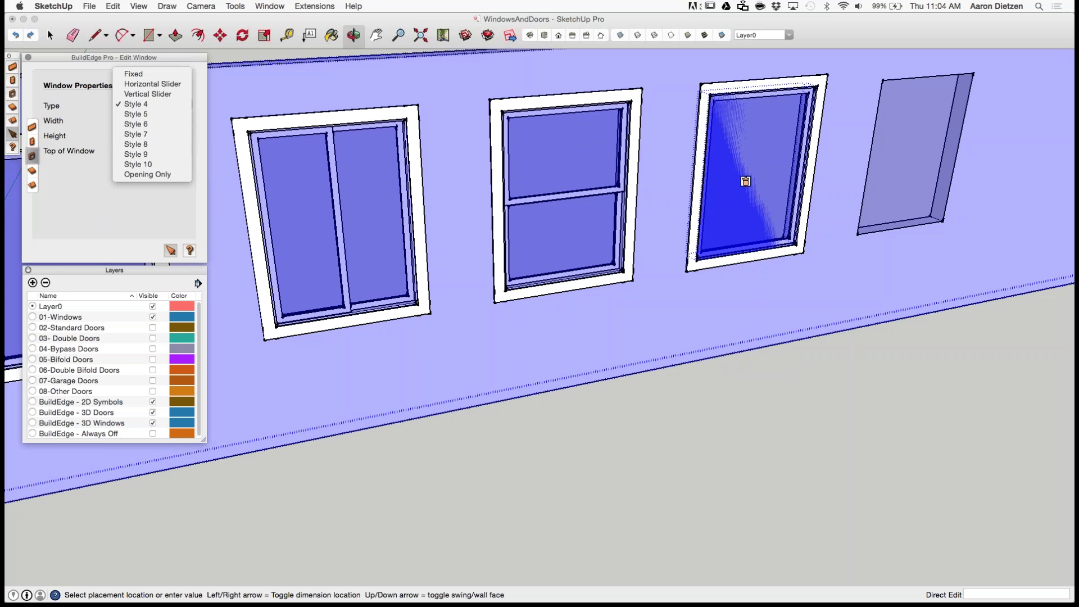
key(Escape)
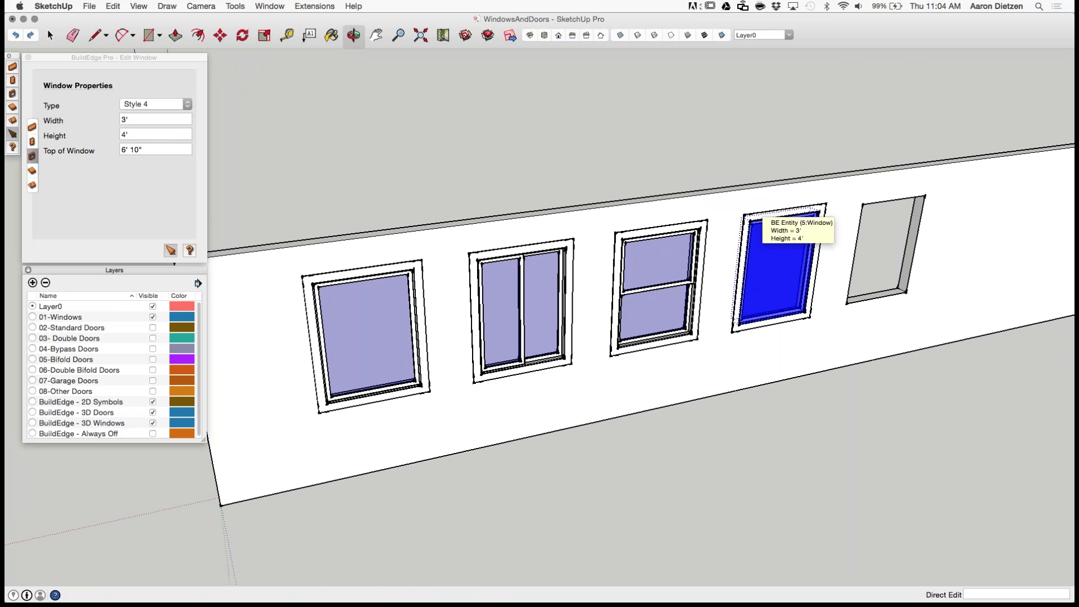
Step: Keep the fourth window as Style 4, compare it with the empty opening beside it, and recheck the type options
click(156, 104)
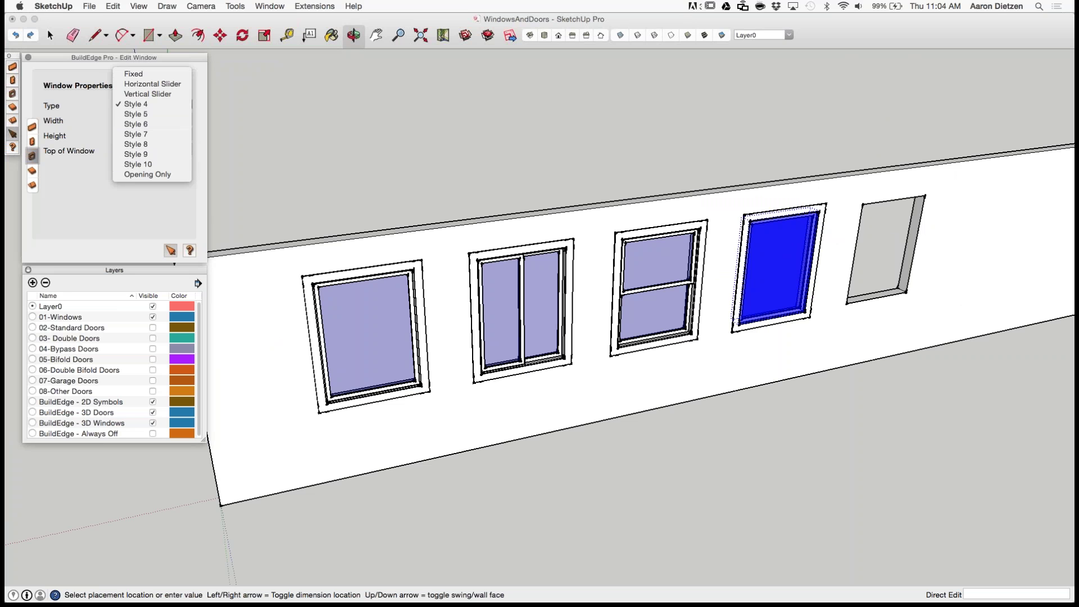
click(136, 104)
click(896, 275)
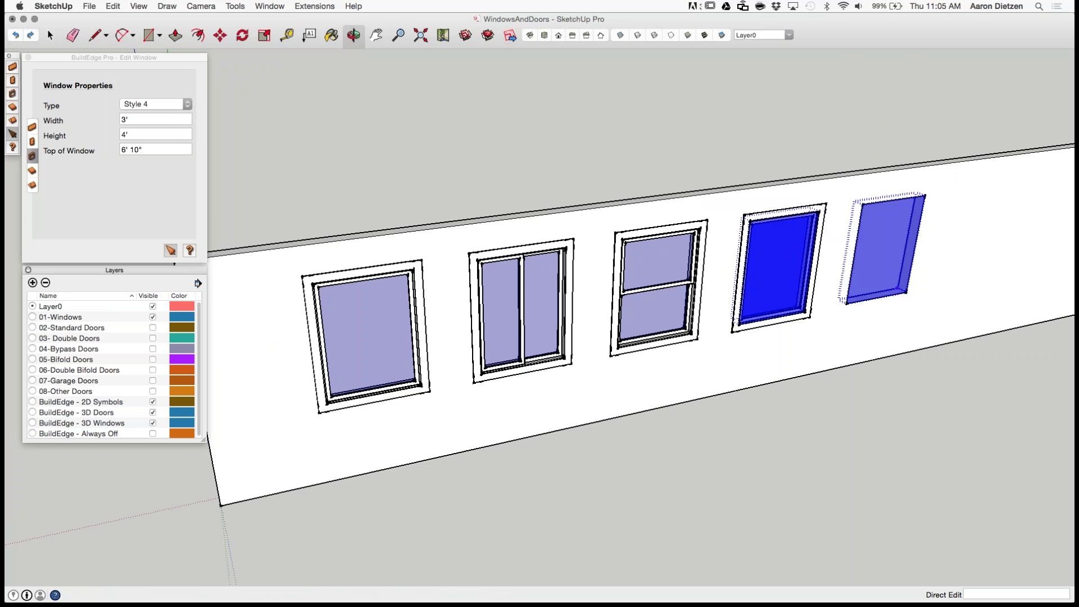
scroll(916, 367, up, 5)
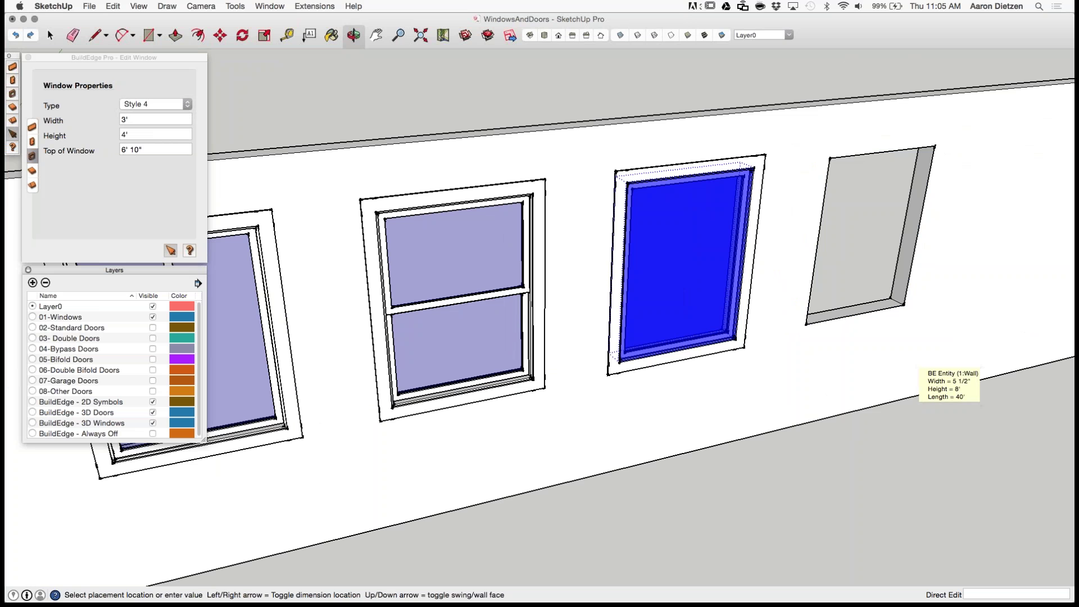
scroll(919, 368, up, 2)
middle_drag(920, 368, 990, 408)
scroll(991, 408, down, 1)
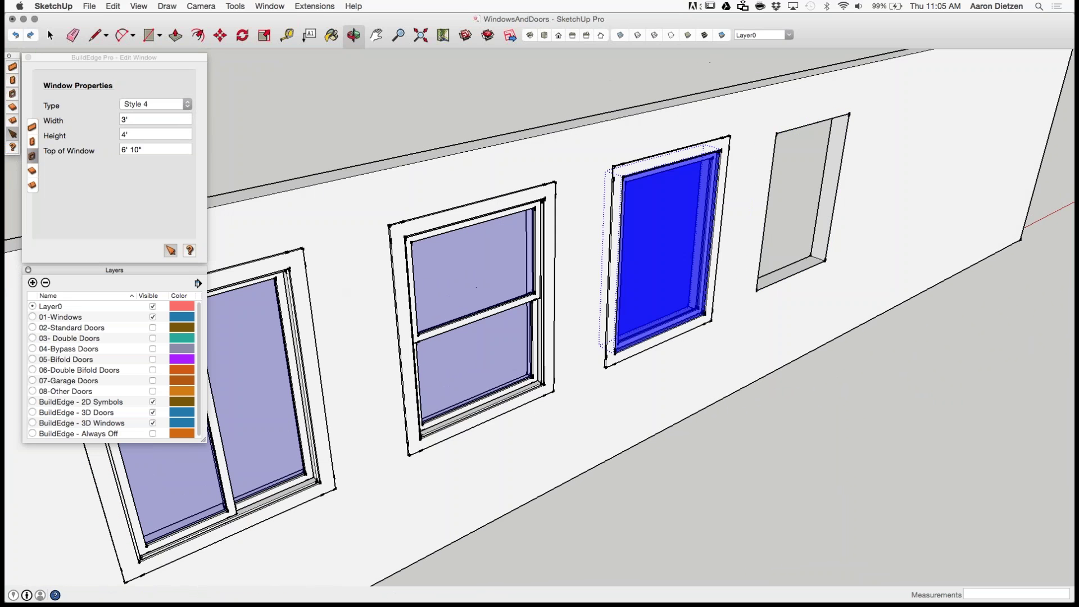
middle_drag(894, 281, 849, 272)
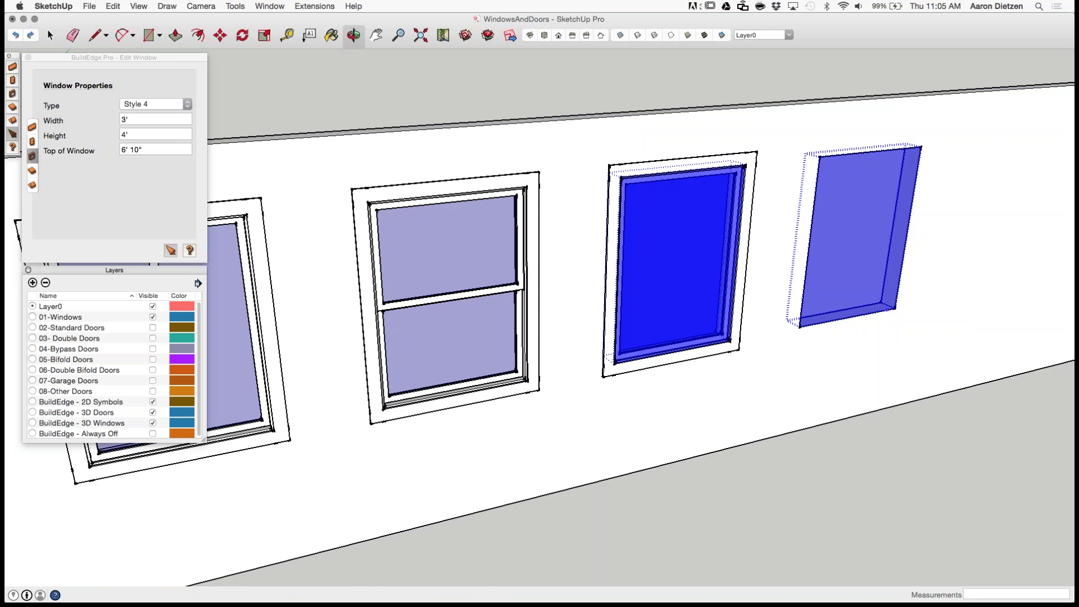
click(155, 104)
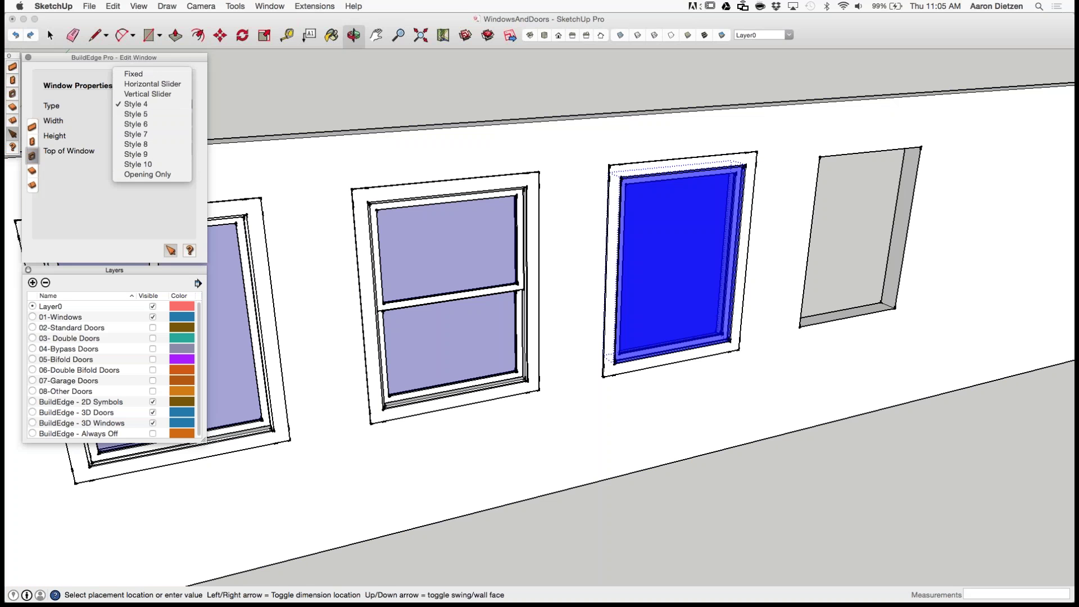
key(Escape)
Step: Deselect the fourth window, show the 02-Standard Doors layer and hide the 01-Windows layer
scroll(778, 111, down, 5)
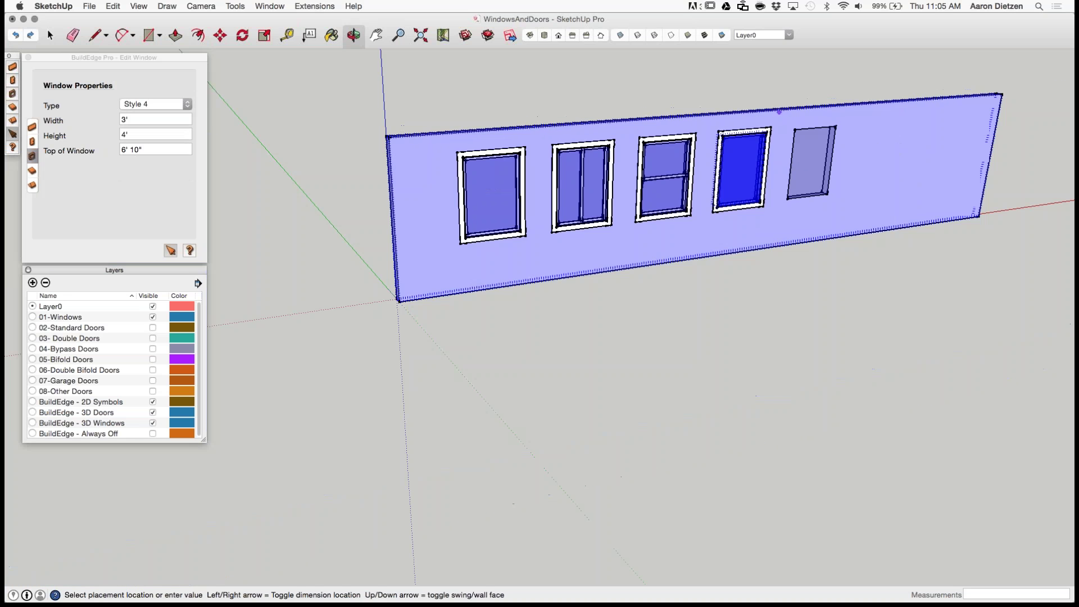
middle_drag(778, 110, 770, 120)
scroll(801, 295, down, 2)
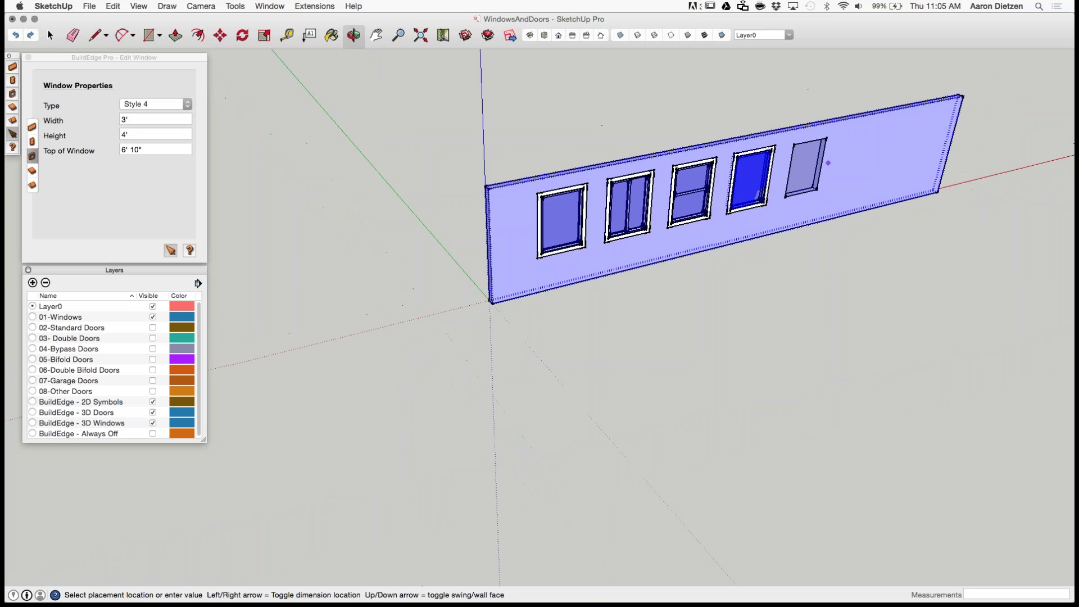
scroll(829, 160, up, 5)
middle_drag(829, 161, 827, 162)
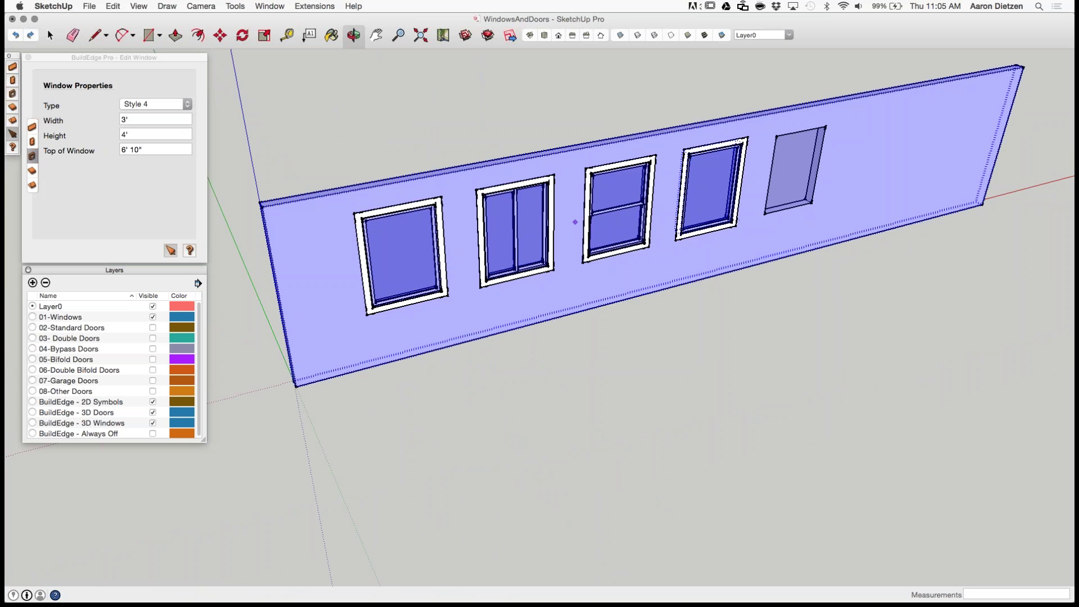
key(Escape)
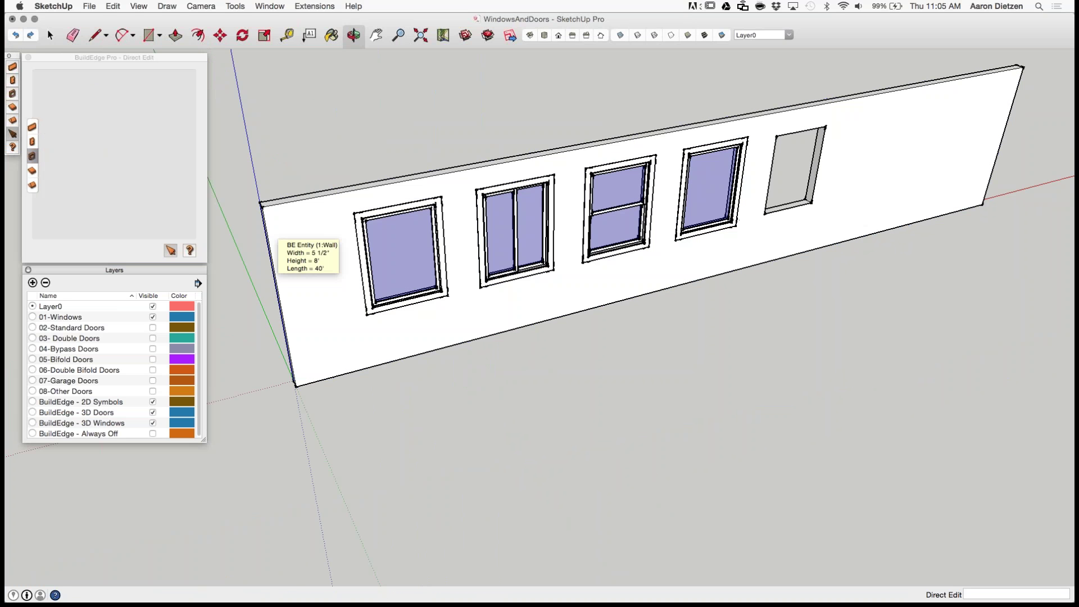
click(153, 328)
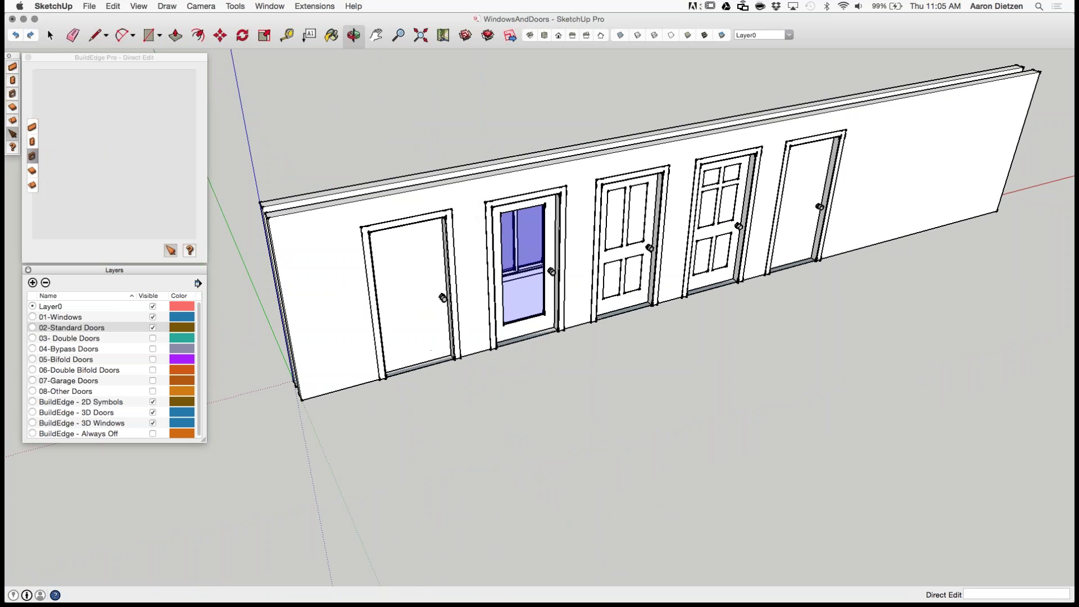
click(152, 316)
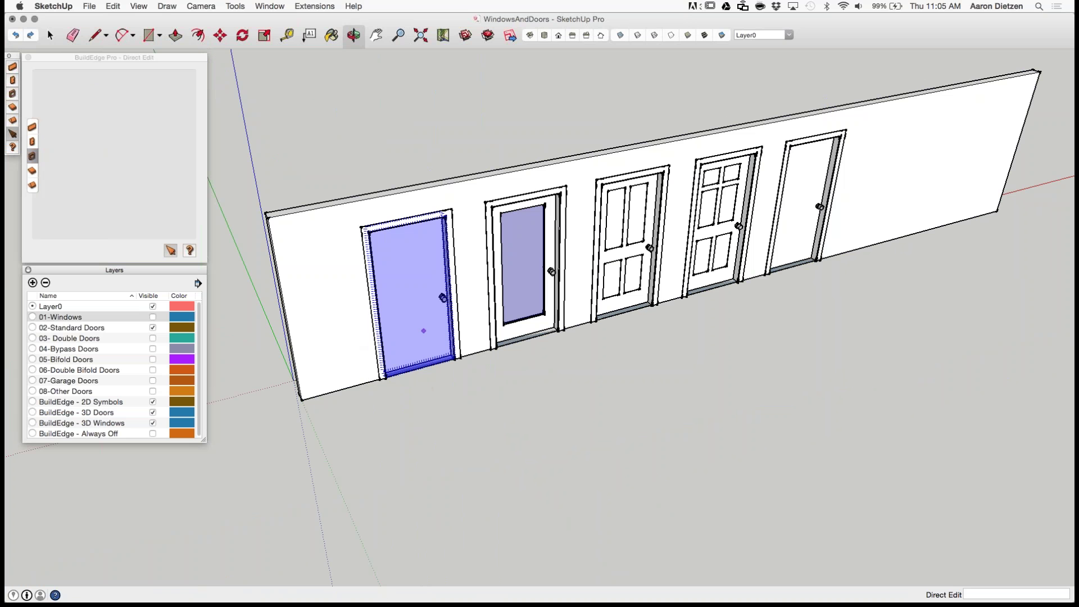
Step: Open and close the first standard door with the Interact tool
click(422, 317)
scroll(417, 305, up, 6)
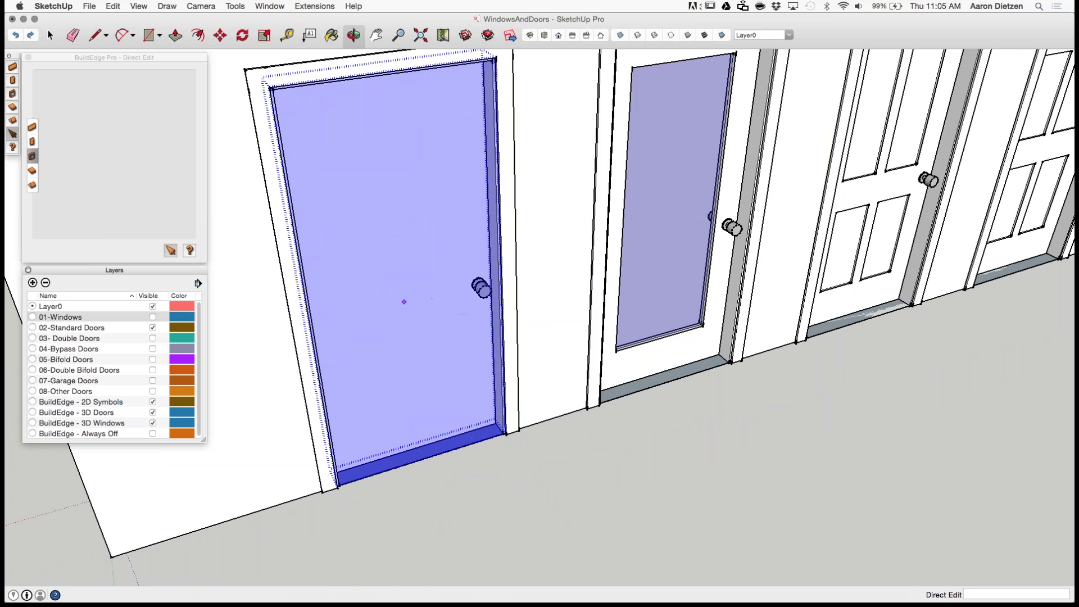
scroll(404, 299, down, 3)
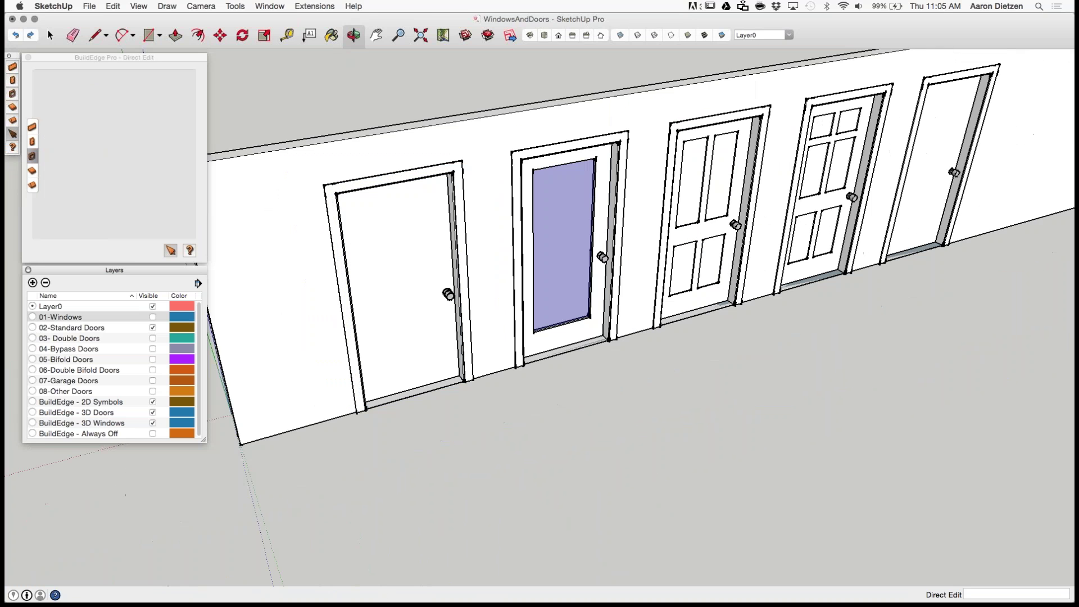
click(235, 7)
mouse_move(270, 6)
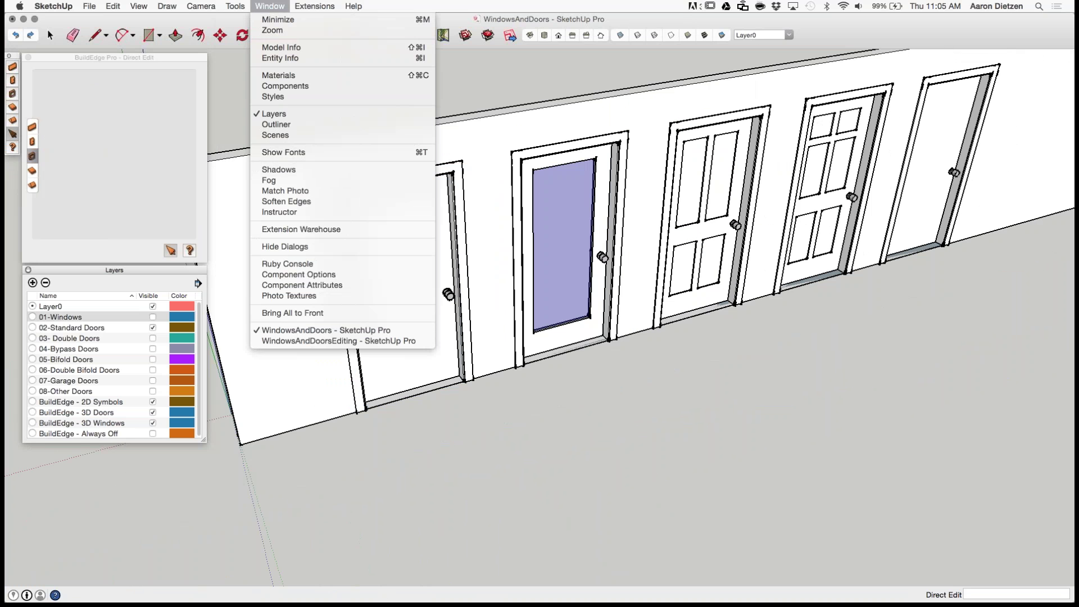
mouse_move(235, 5)
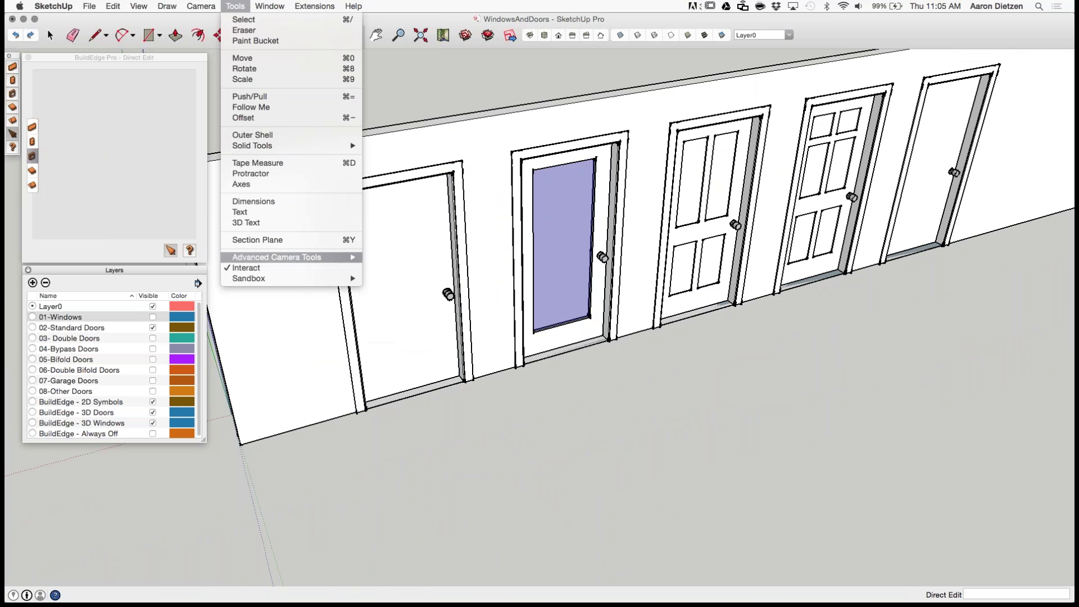
click(246, 268)
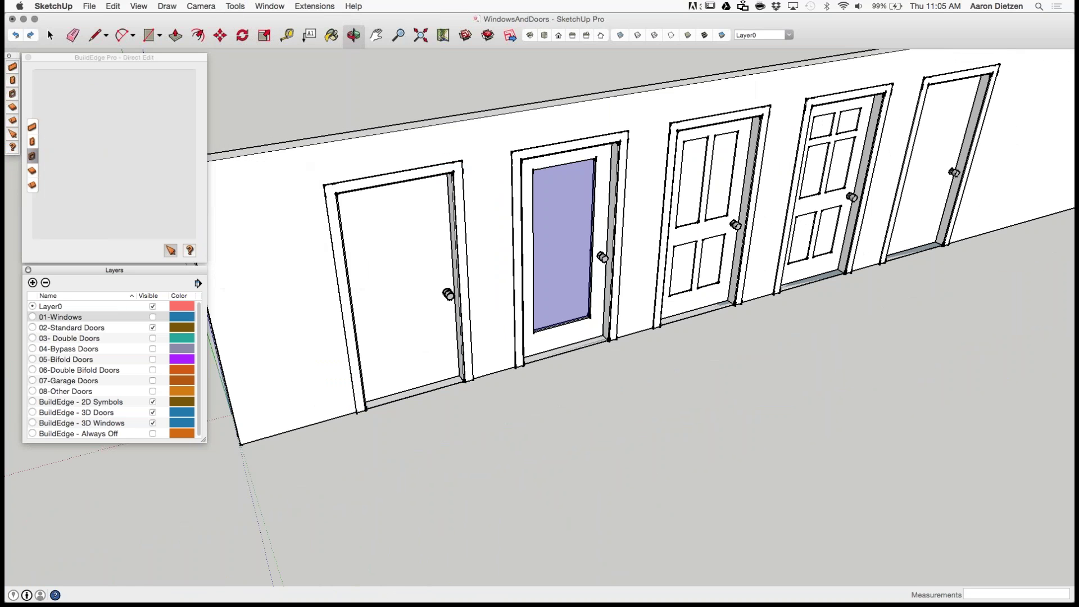
click(400, 281)
middle_drag(402, 281, 352, 229)
click(353, 229)
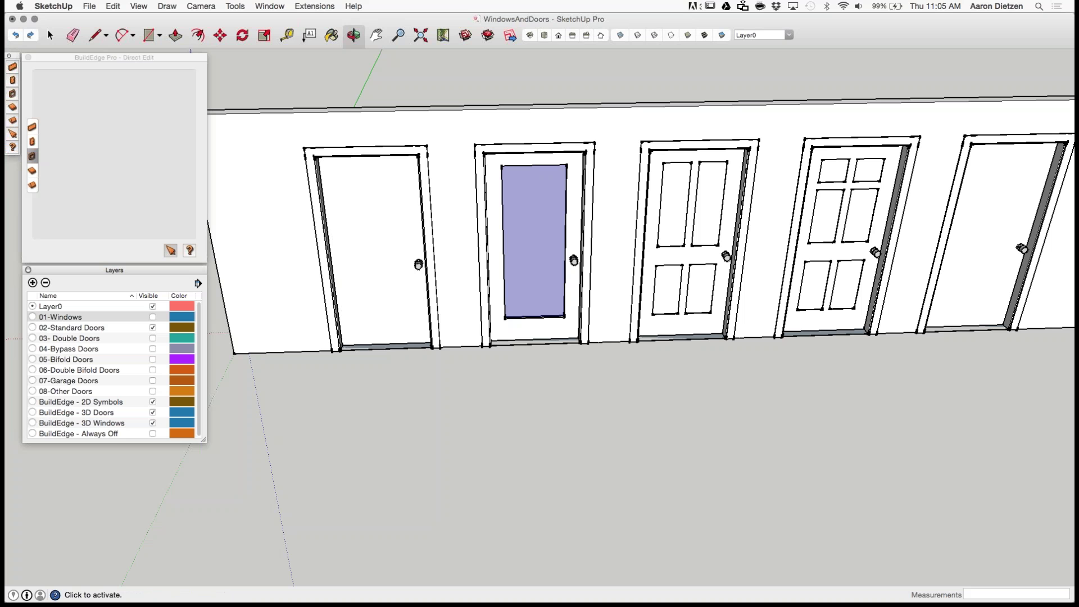
Step: Operate the first standard door's swing again and review the row of standard doors from an angle
click(352, 229)
click(352, 228)
middle_drag(353, 228, 434, 230)
scroll(539, 220, down, 3)
scroll(478, 264, up, 4)
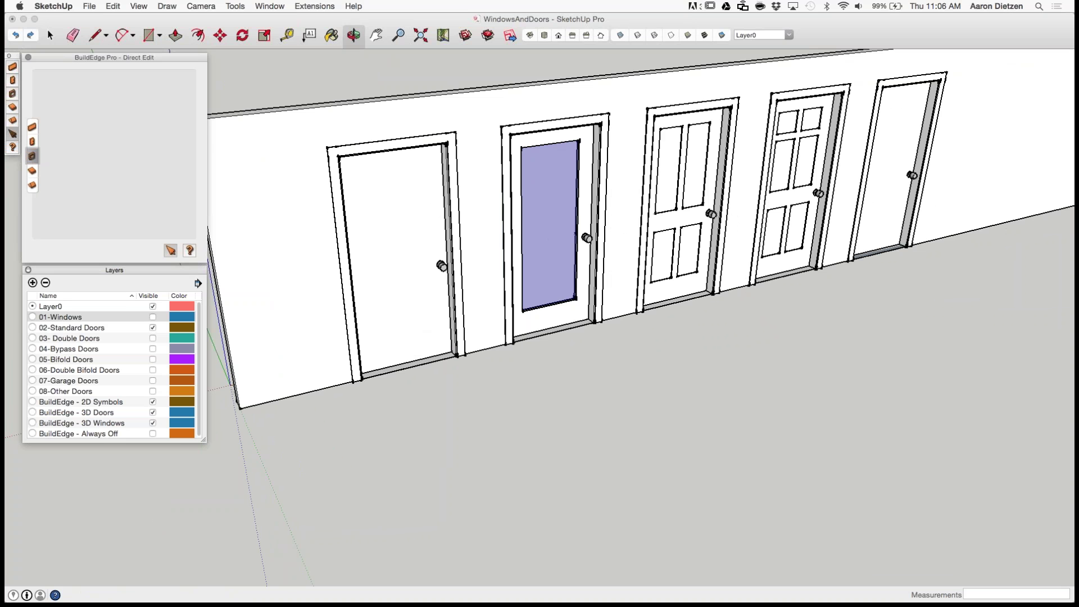
Step: Direct-edit the first standard door, keeping the Swing type, setting its height to 6' and reversing its swing, and deselect it
click(373, 236)
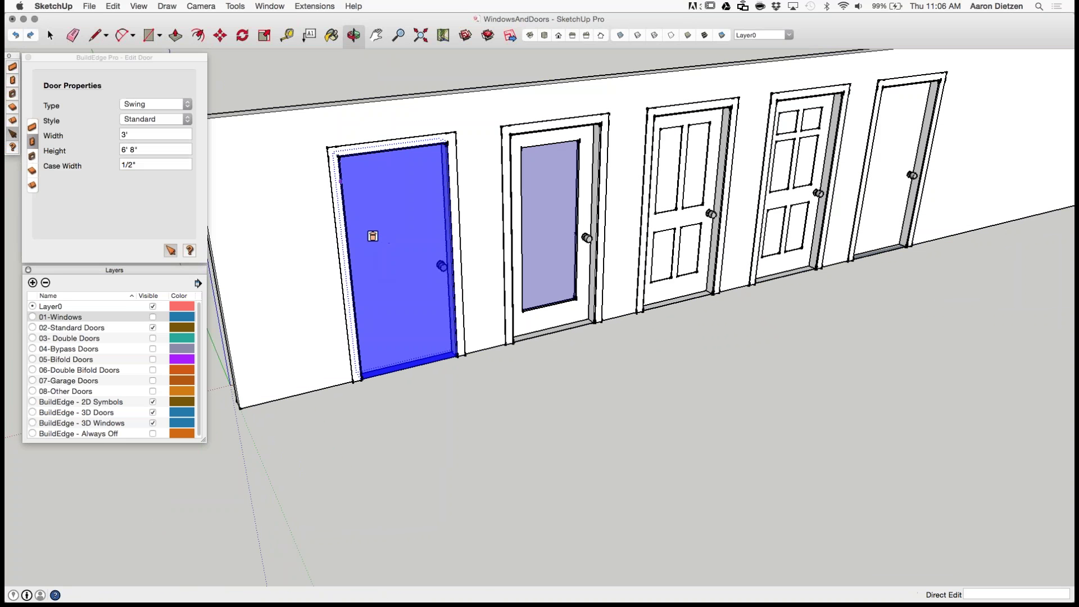
click(155, 105)
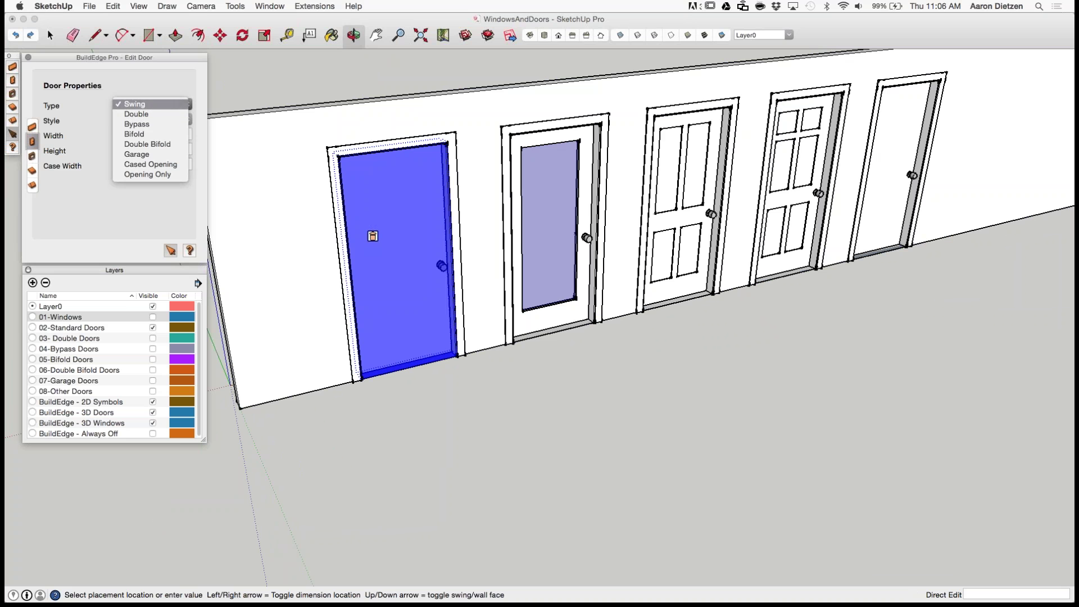
click(147, 104)
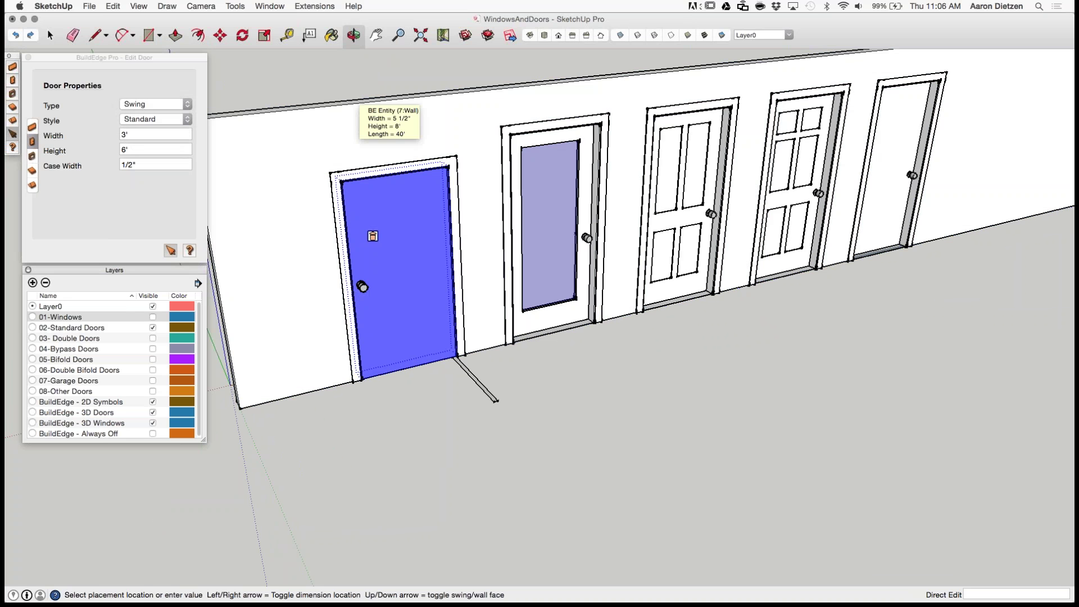
click(357, 90)
click(379, 236)
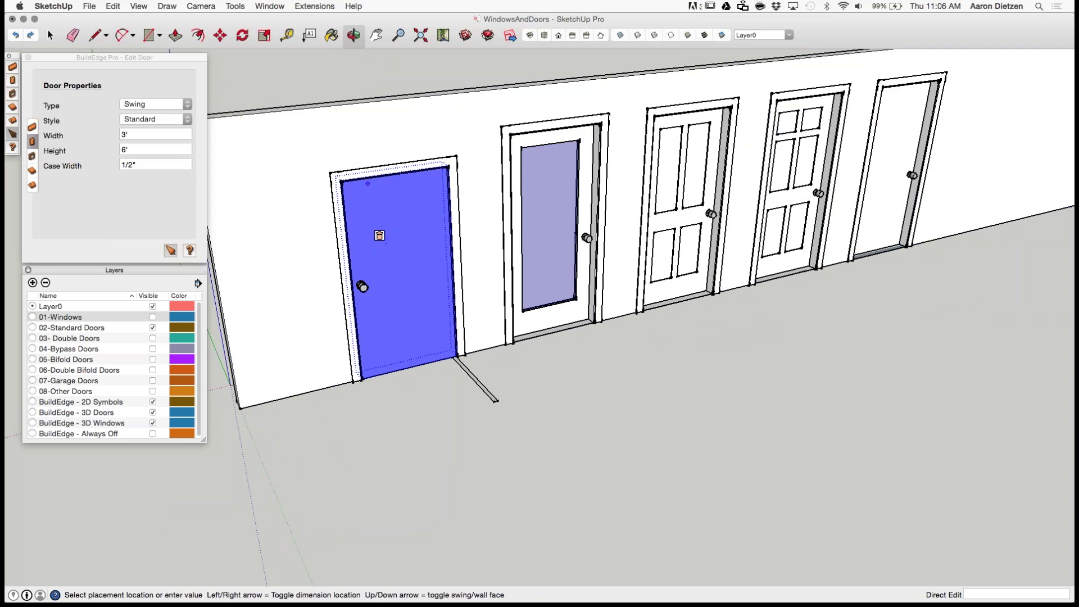
scroll(380, 236, down, 2)
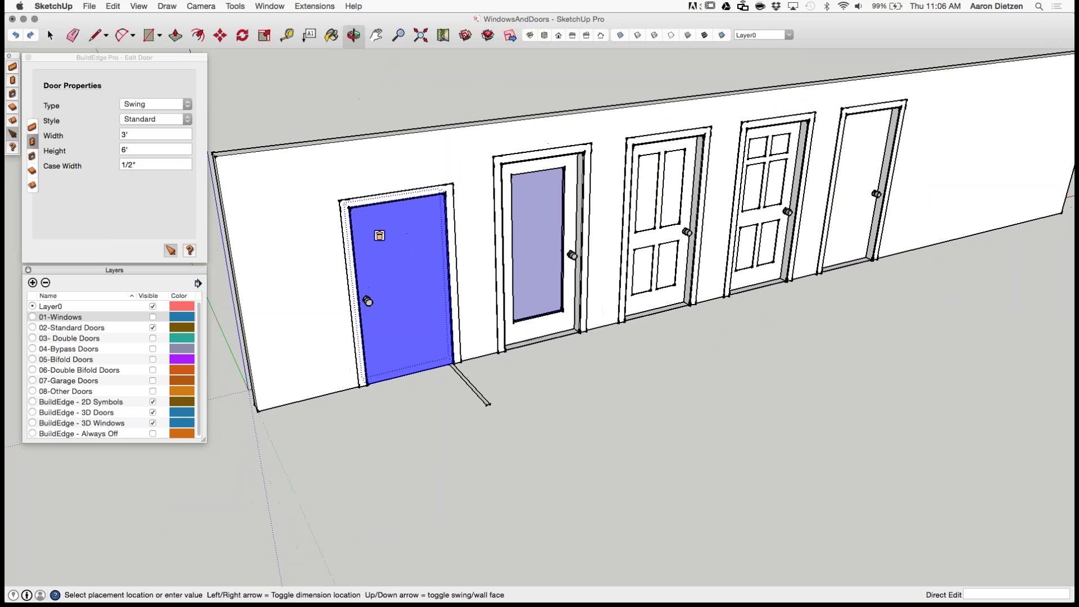
scroll(422, 433, down, 5)
click(417, 424)
scroll(411, 324, up, 4)
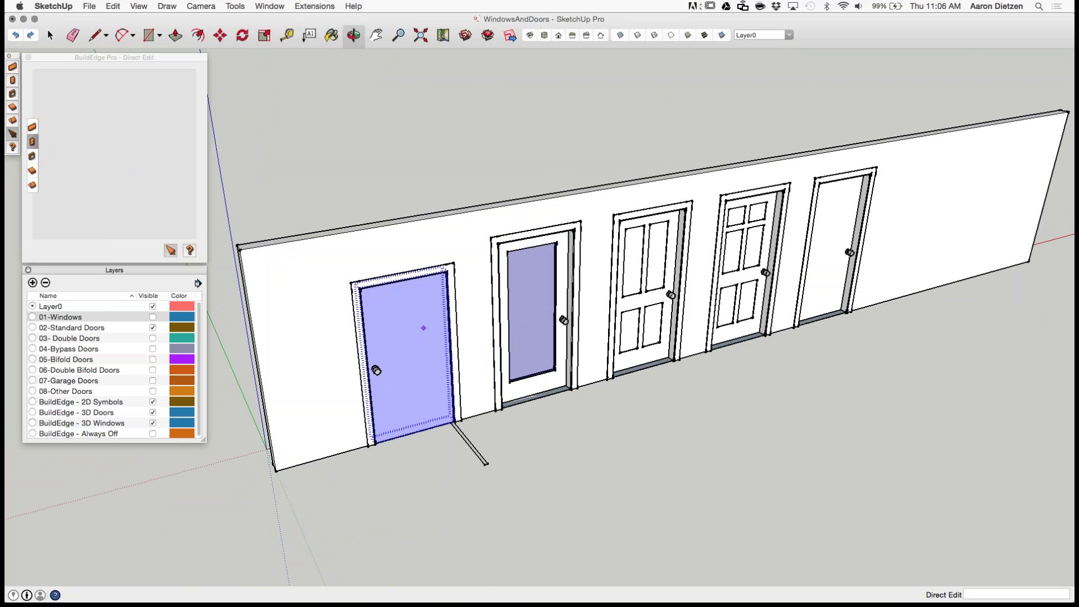
Step: Review the door properties of the glass, 4-panel and 6-panel doors, including the styles offered for the 6-panel door
click(524, 308)
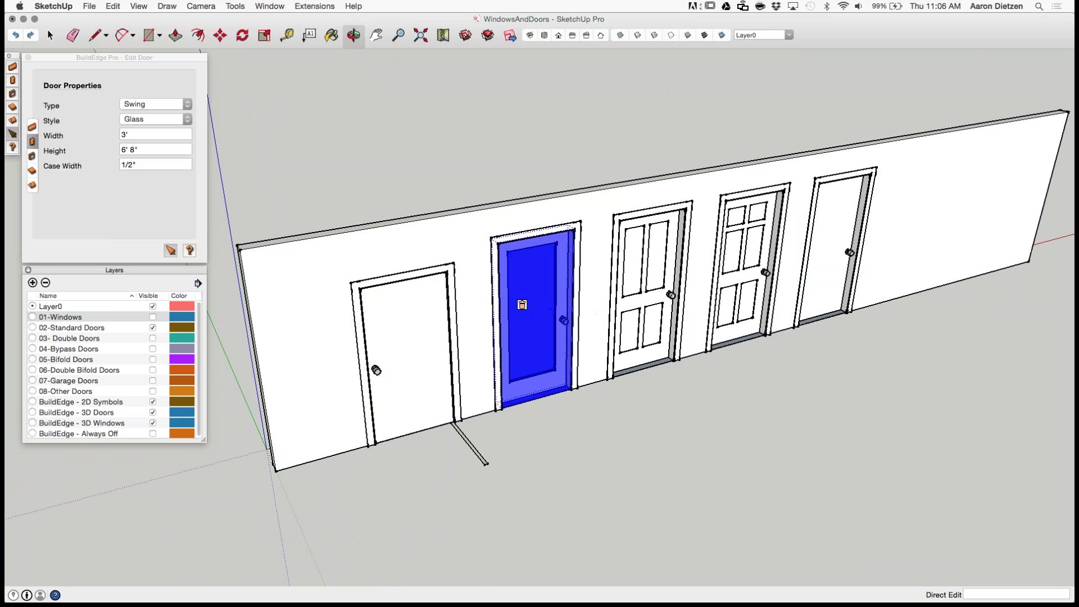
click(653, 295)
click(741, 282)
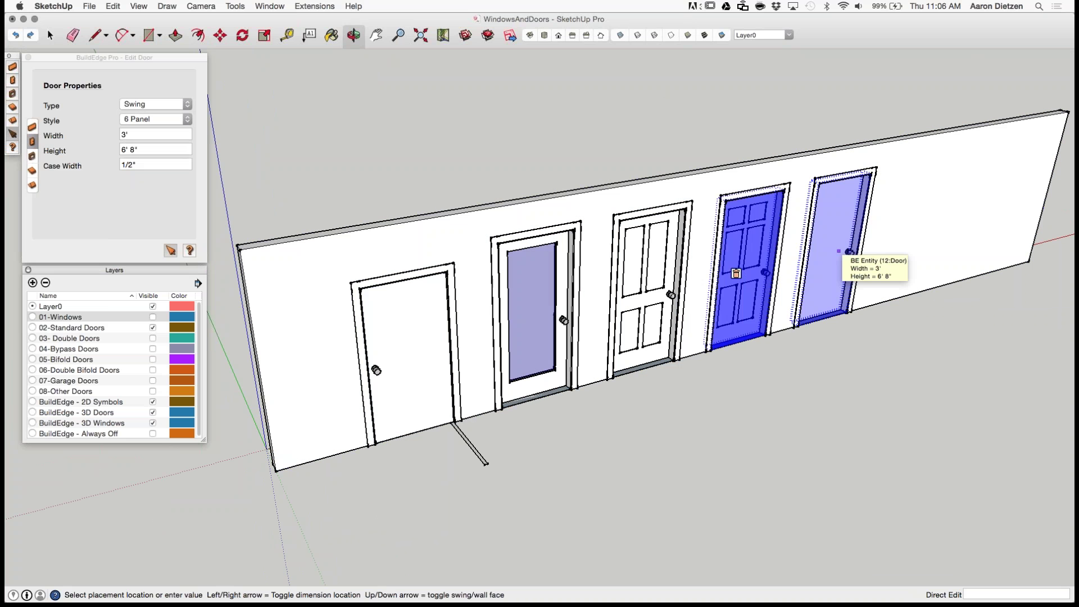
click(154, 119)
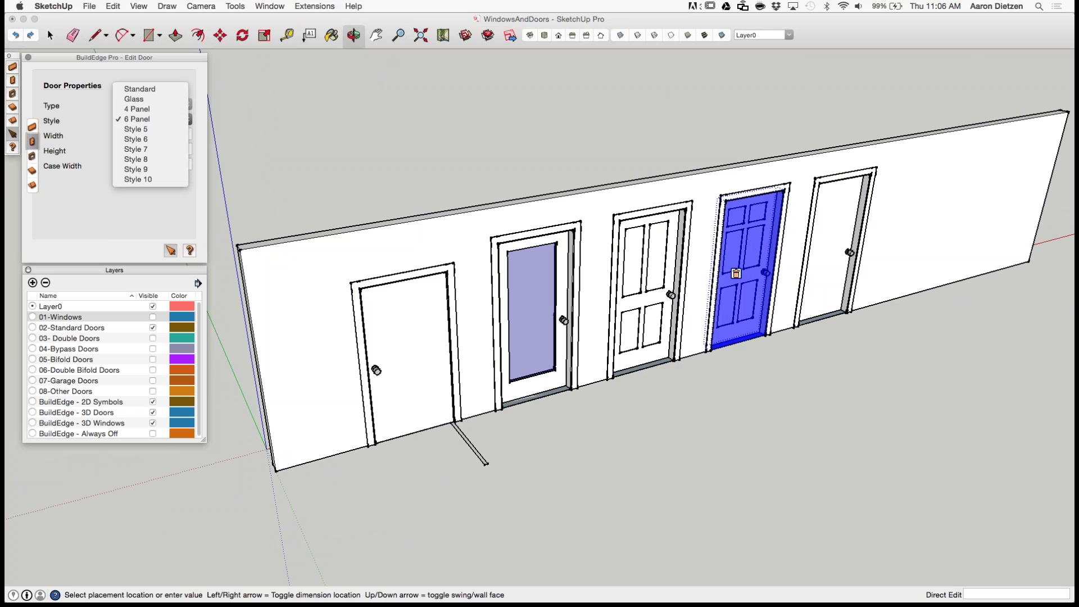
click(831, 226)
click(830, 226)
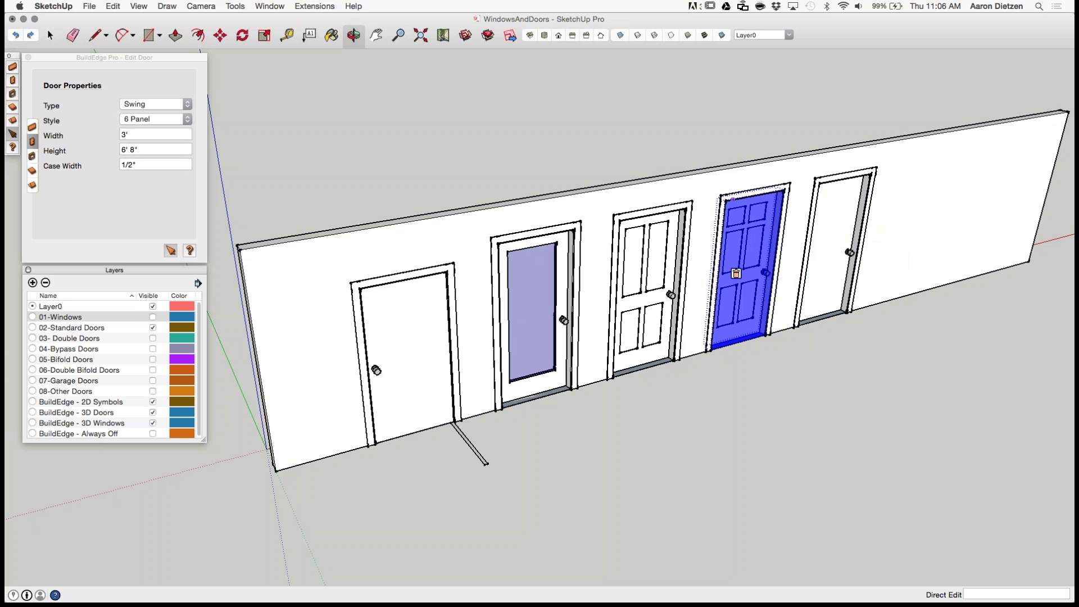
Step: Hide the 02-Standard Doors layer, show the 03-Double Doors layer and clear the door selection
click(152, 328)
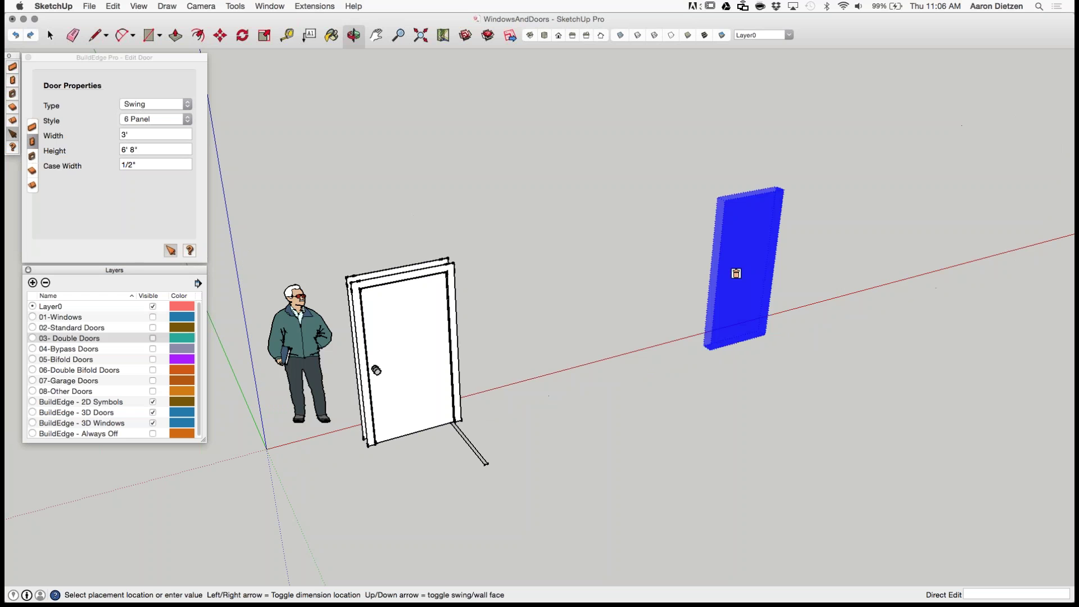
click(152, 337)
scroll(334, 194, up, 2)
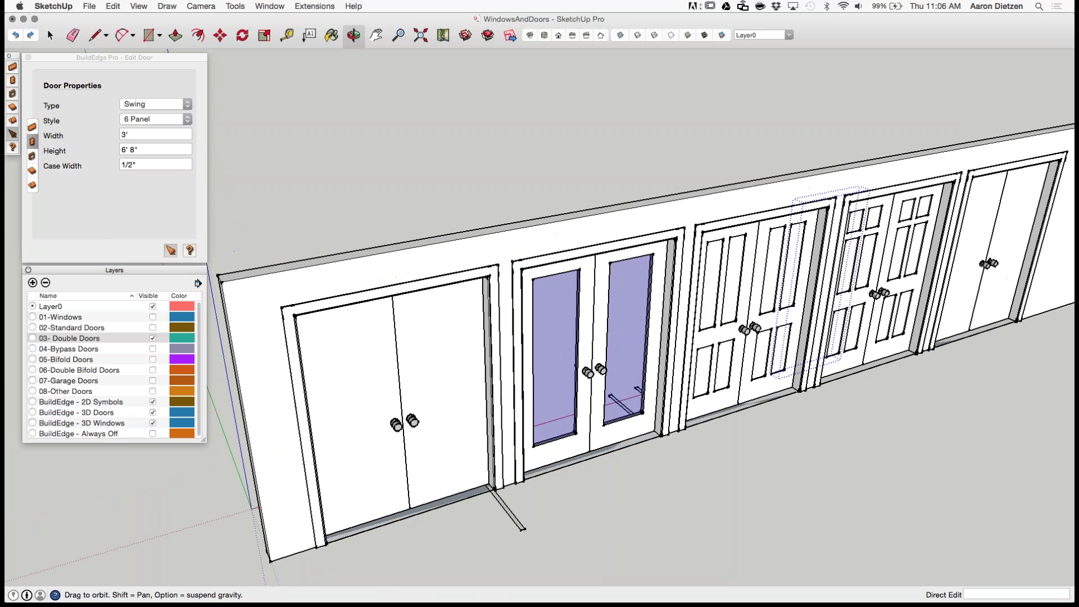
scroll(334, 194, down, 1)
scroll(338, 257, down, 5)
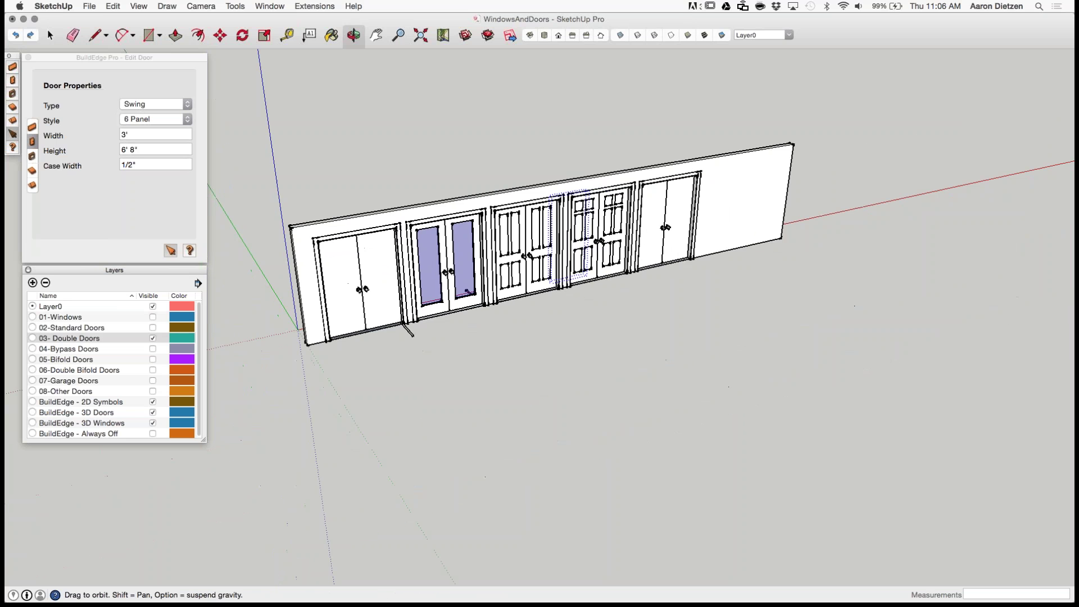
scroll(340, 276, up, 2)
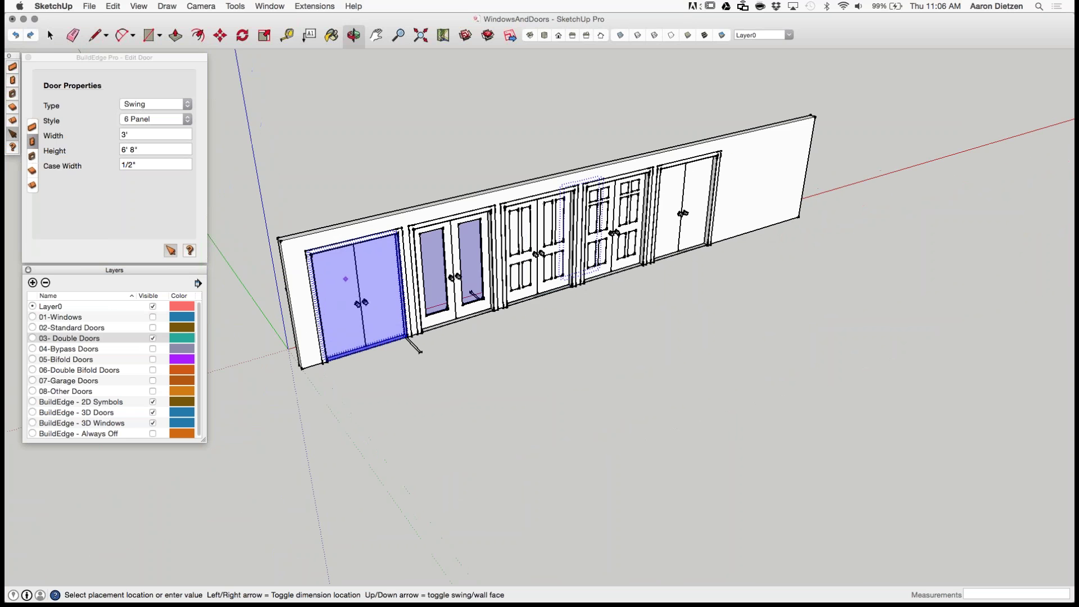
scroll(345, 276, up, 3)
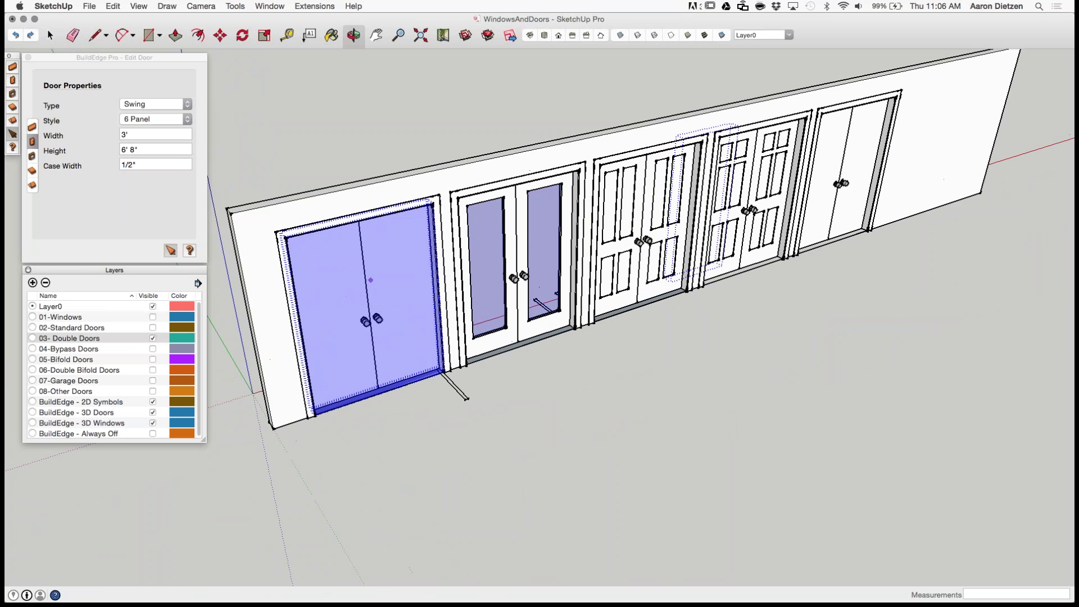
key(Escape)
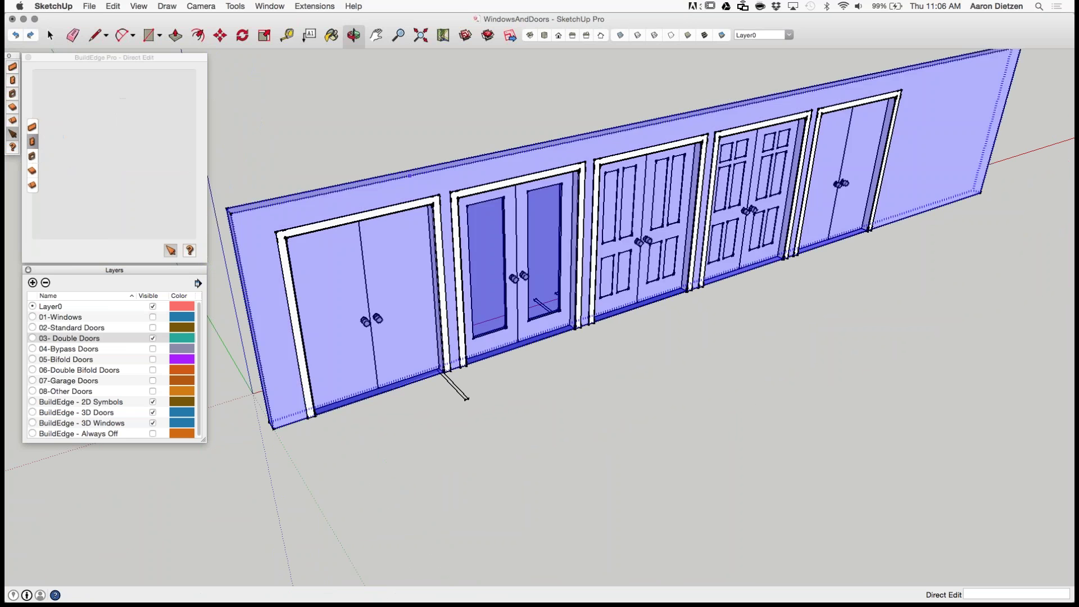
Step: Review the properties of the double doors' wall and of the glass, 4-panel, 6-panel and last double doors, and deselect
click(409, 186)
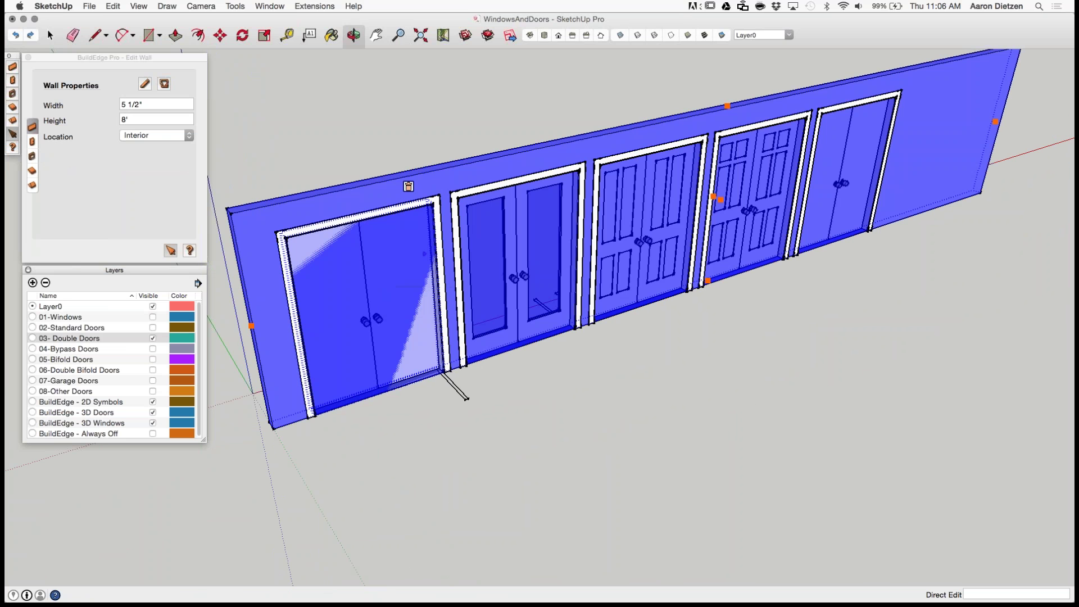
click(507, 234)
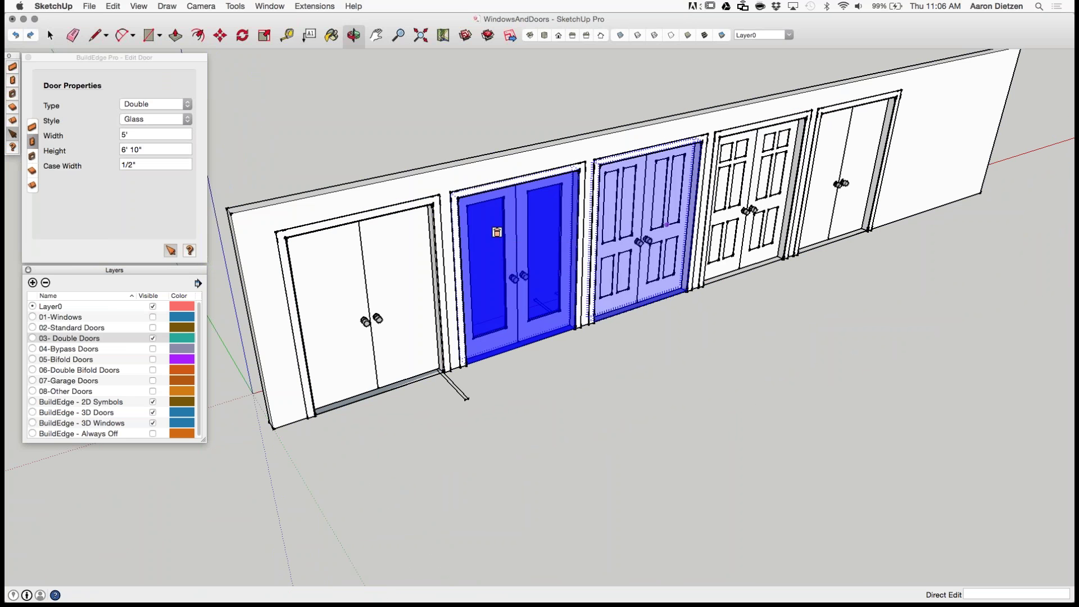
click(646, 224)
click(747, 193)
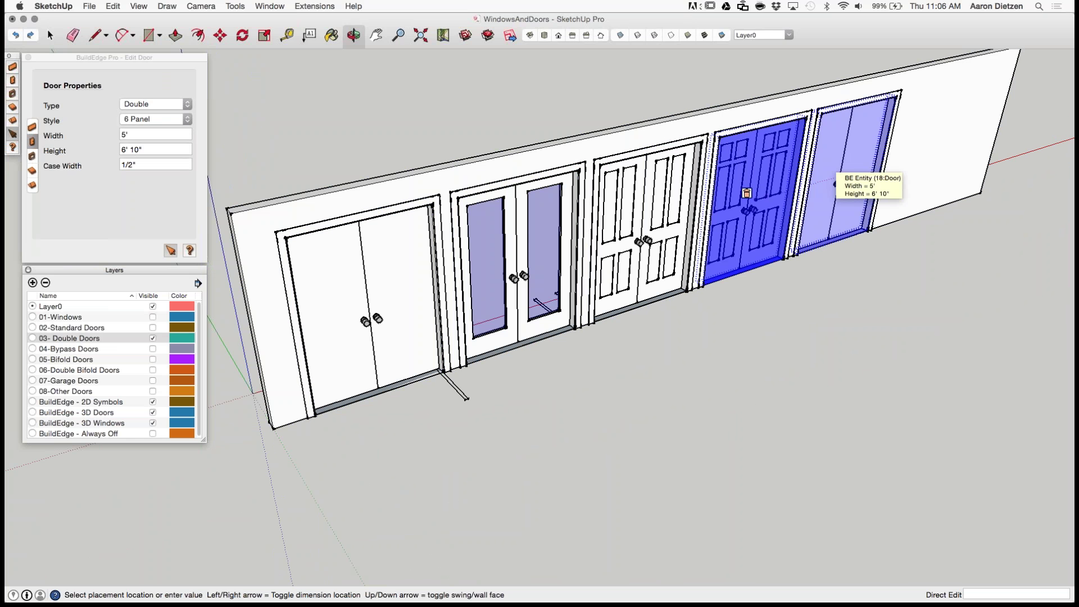
click(825, 162)
key(Escape)
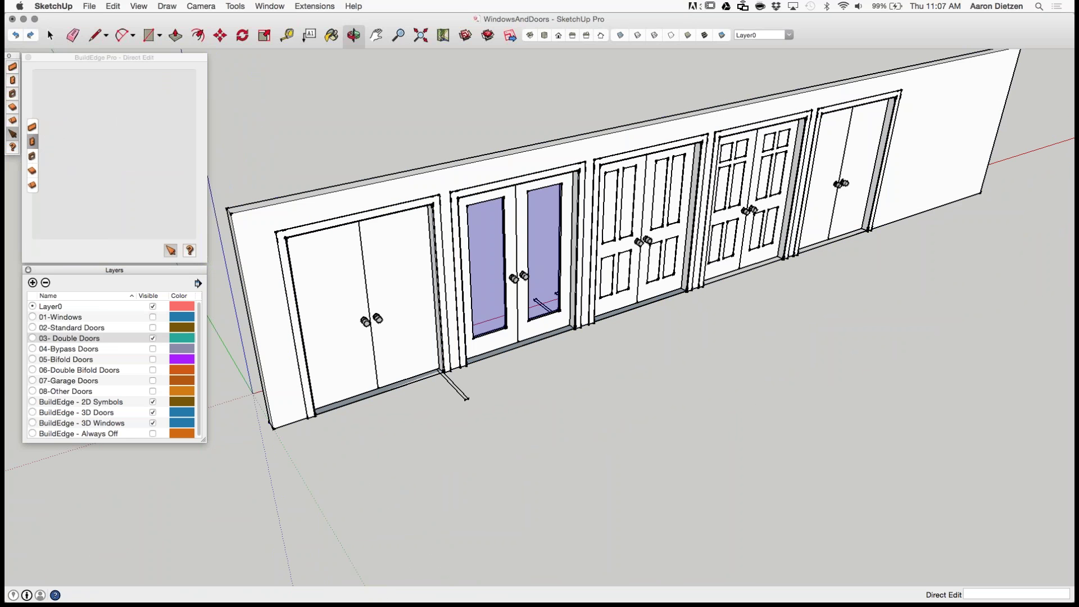
Step: Hide both the 03-Double Doors and 04-Bypass Doors layers to isolate the leftover swing door
click(152, 348)
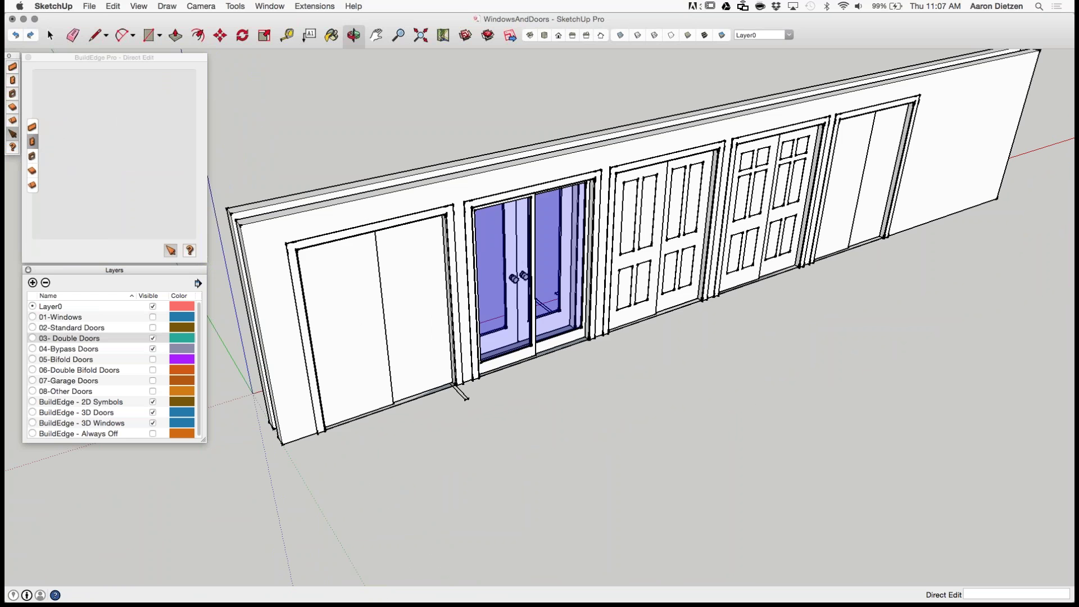
click(152, 338)
click(152, 349)
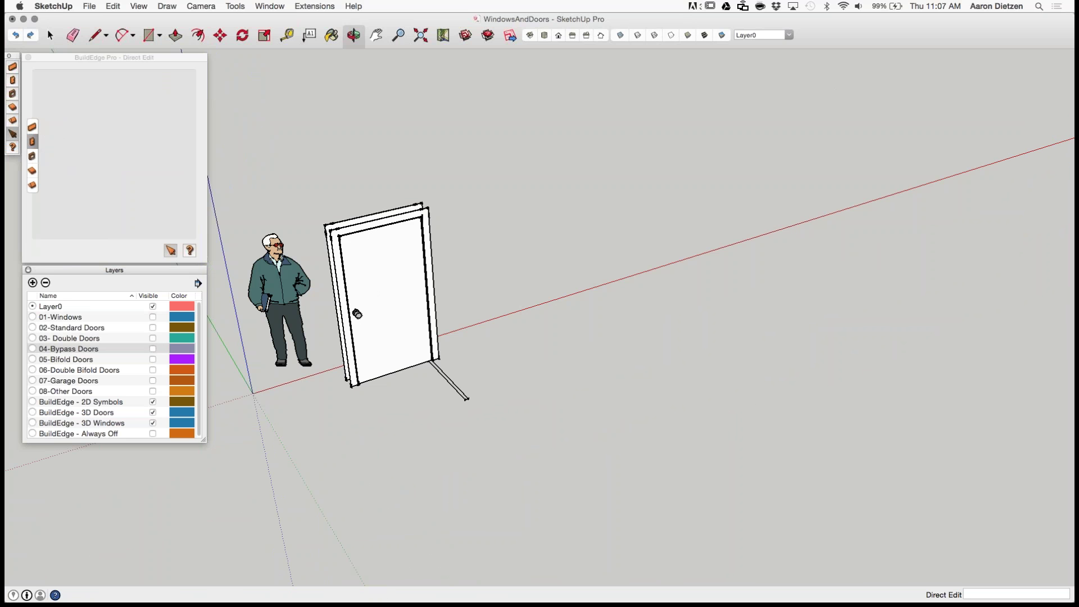
Step: Delete the leftover edited swing door beside the figure and show the 04-Bypass Doors layer
click(367, 282)
click(365, 277)
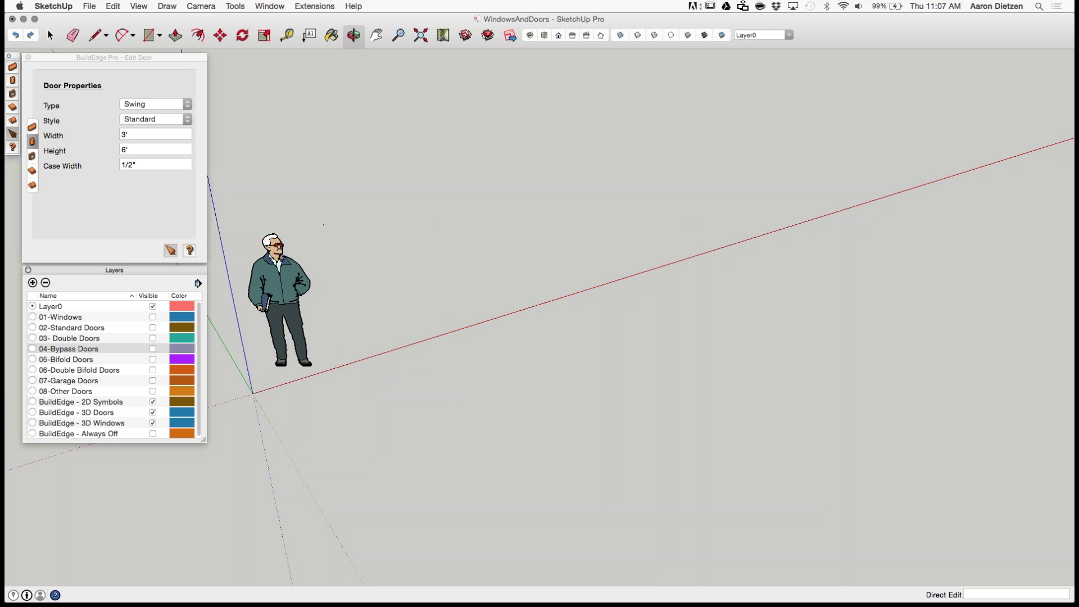
click(153, 348)
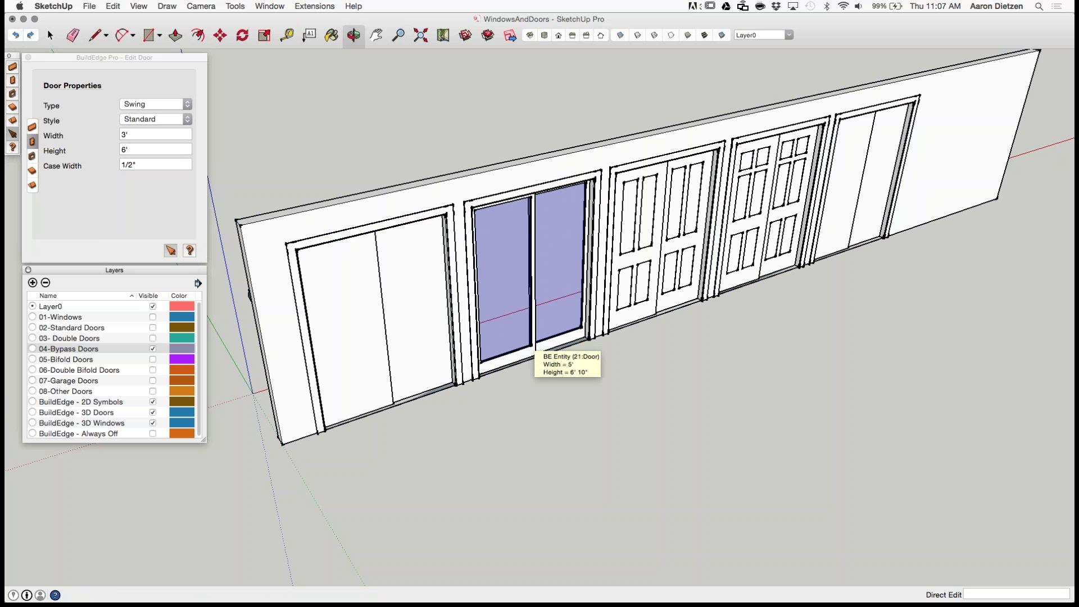
Step: Select the glass bypass door, inspect its two sliding panels up close, and clear the selection
click(519, 332)
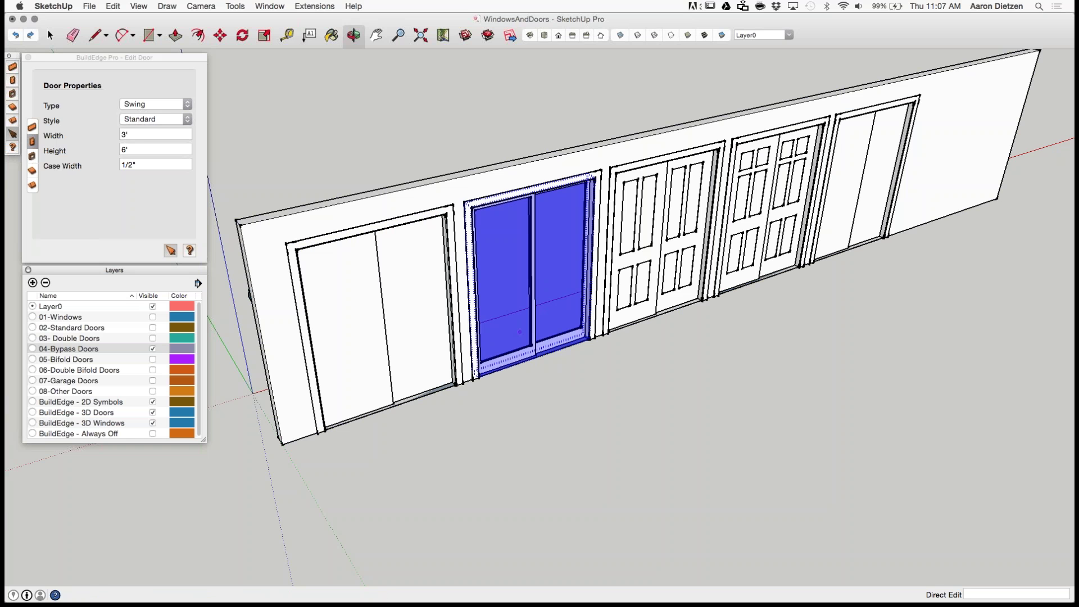
scroll(517, 305, up, 5)
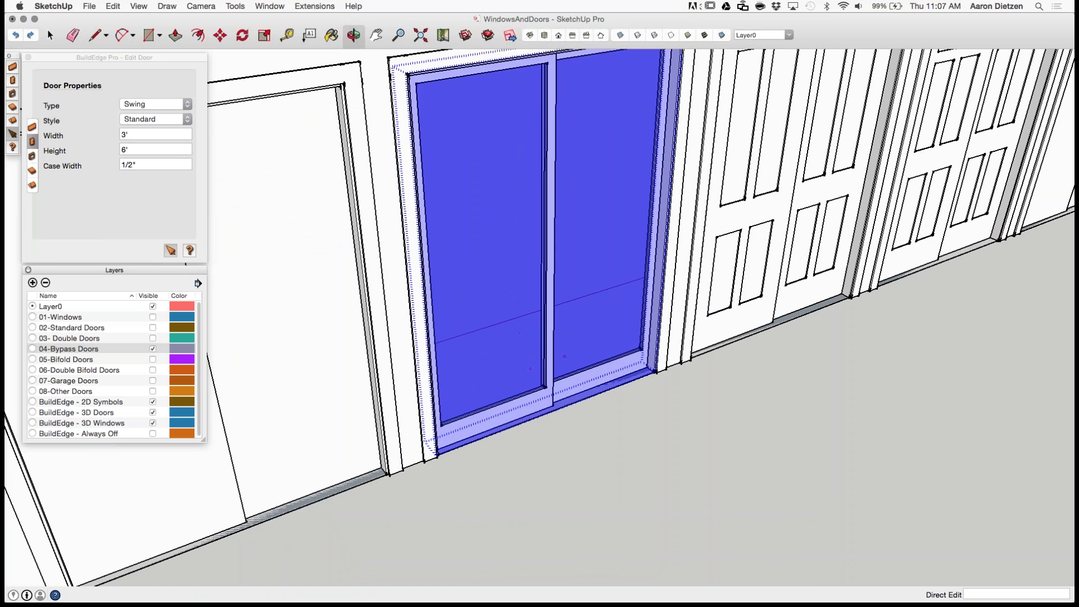
scroll(595, 318, down, 5)
key(Escape)
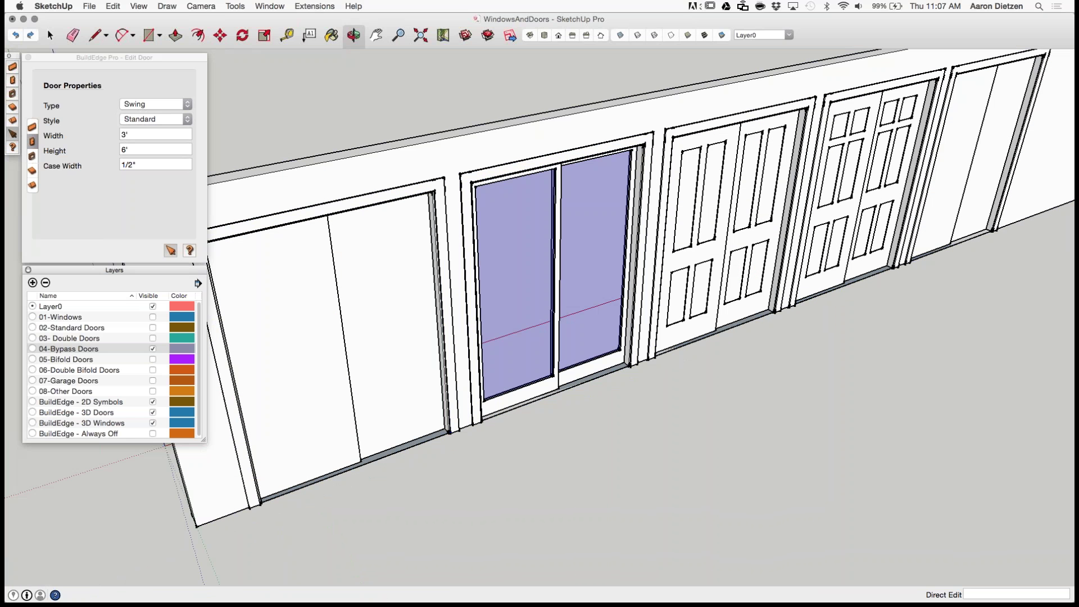
Step: Slide the panels of the glass bypass door with Interact and try operating the plain bypass door beside it
click(235, 7)
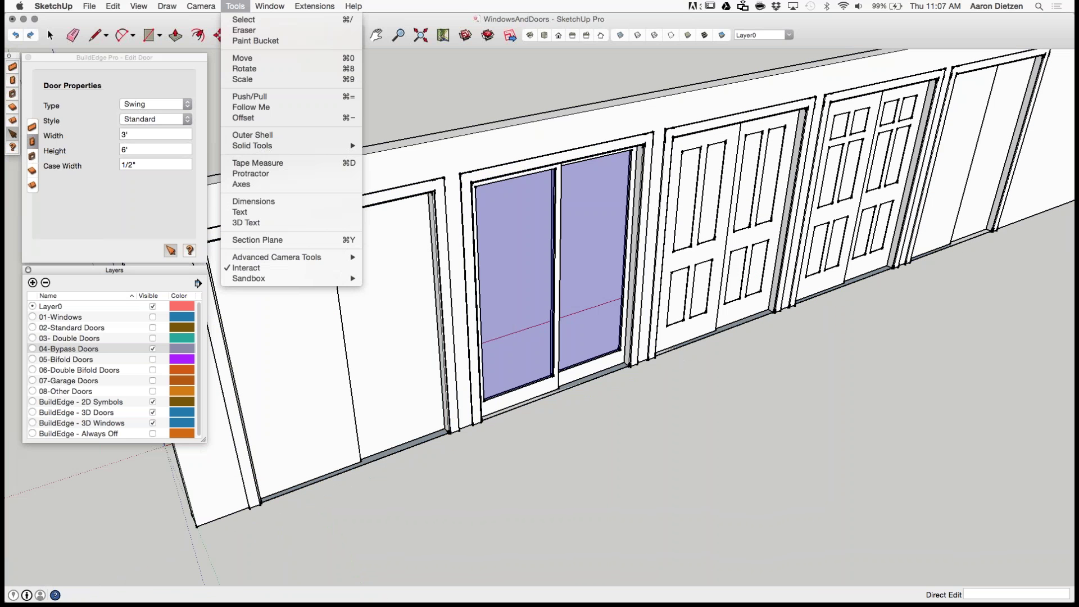
click(246, 268)
click(589, 276)
click(520, 281)
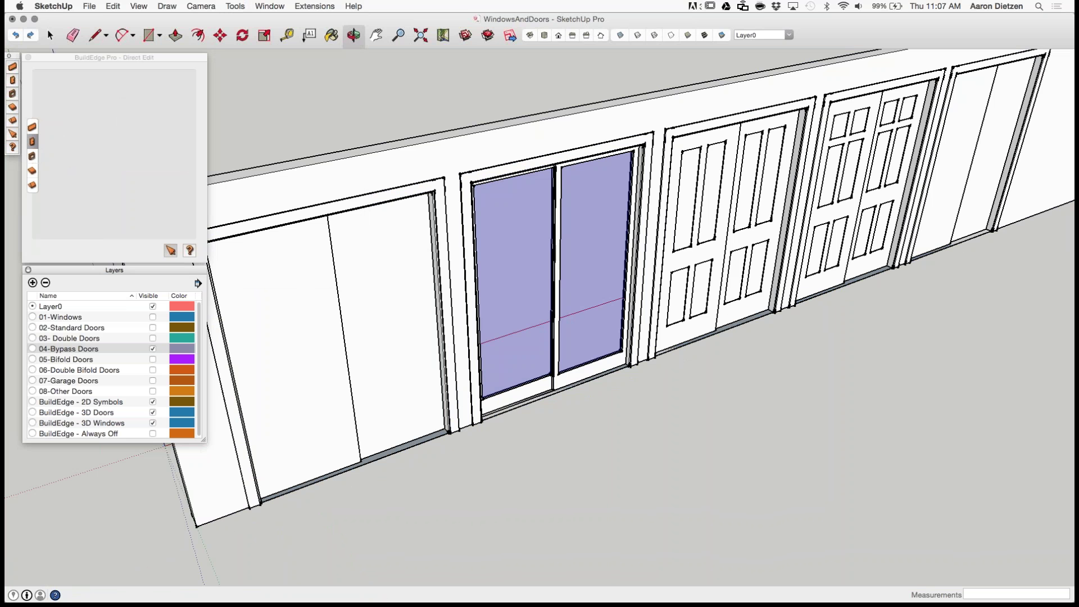
click(514, 281)
click(514, 281)
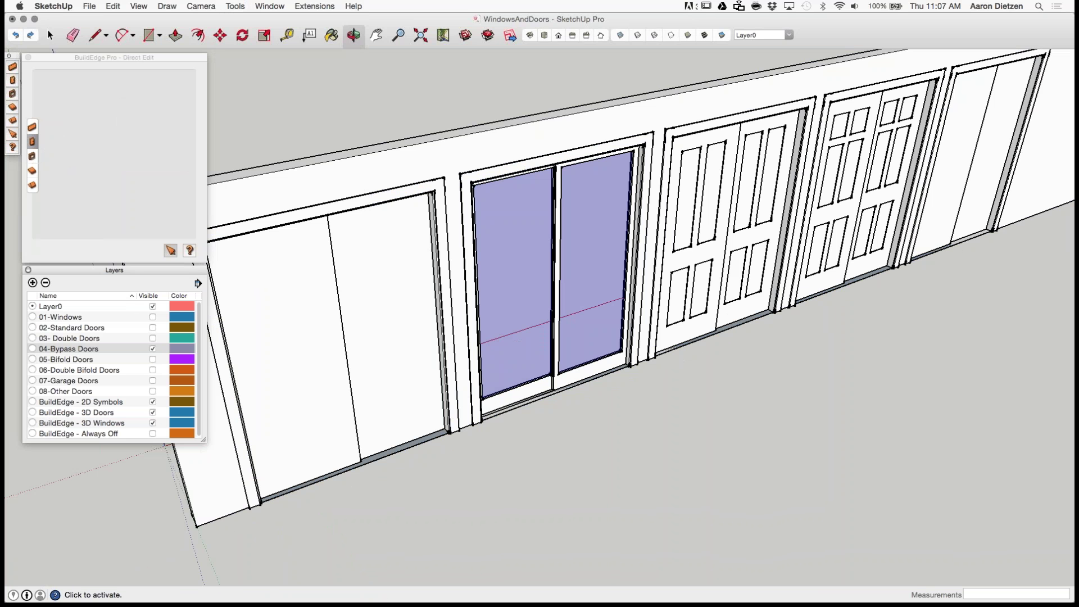
click(403, 363)
click(402, 362)
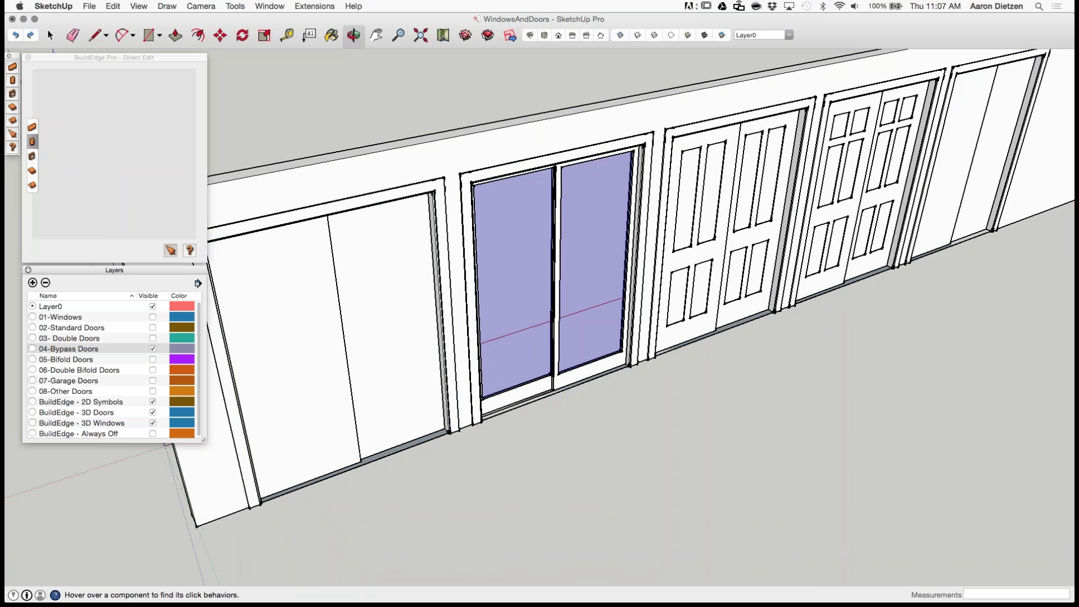
Step: Review the properties of the standard, glass, 4-panel, 6-panel and last bypass doors with Direct Edit
click(304, 287)
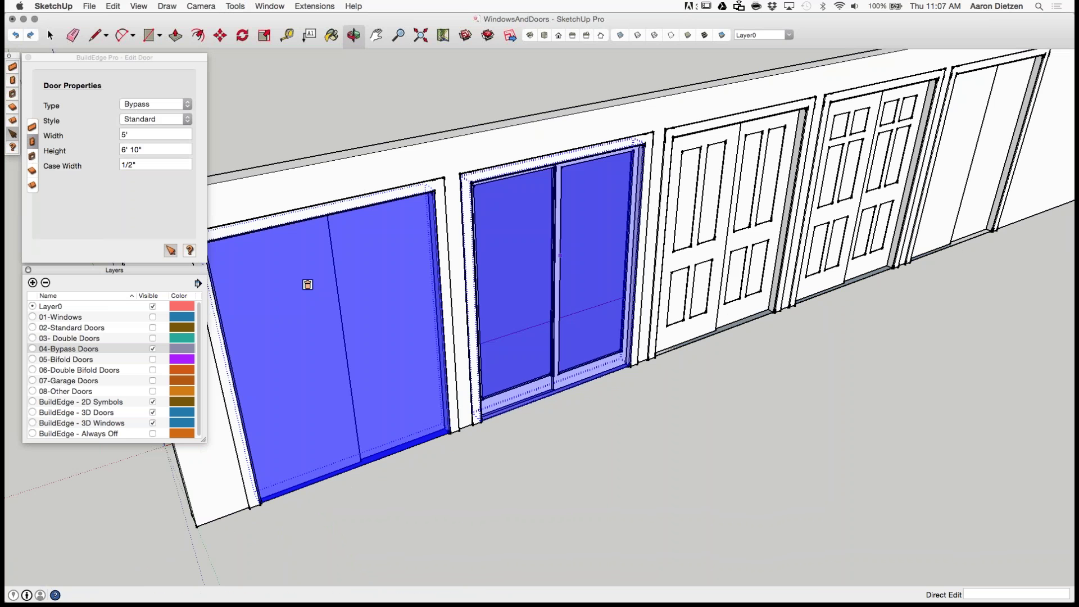
click(552, 241)
click(711, 216)
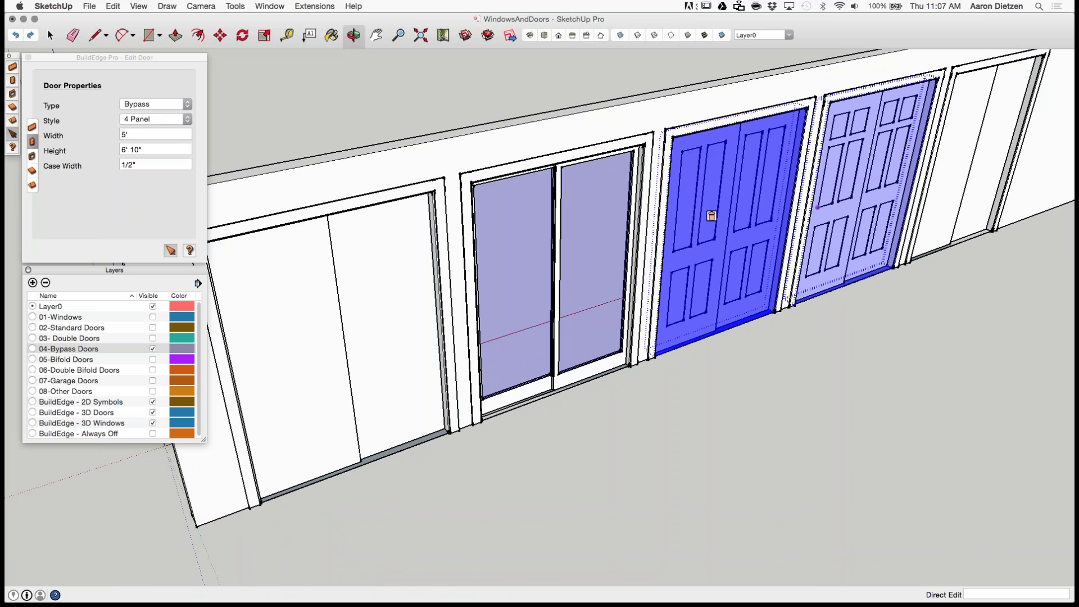
click(827, 189)
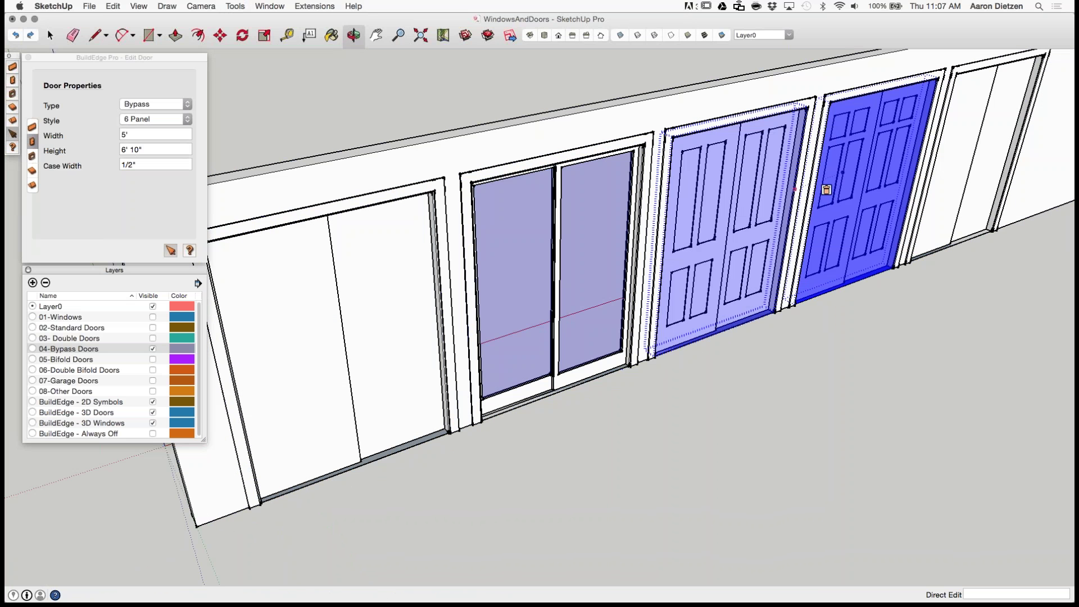
click(959, 135)
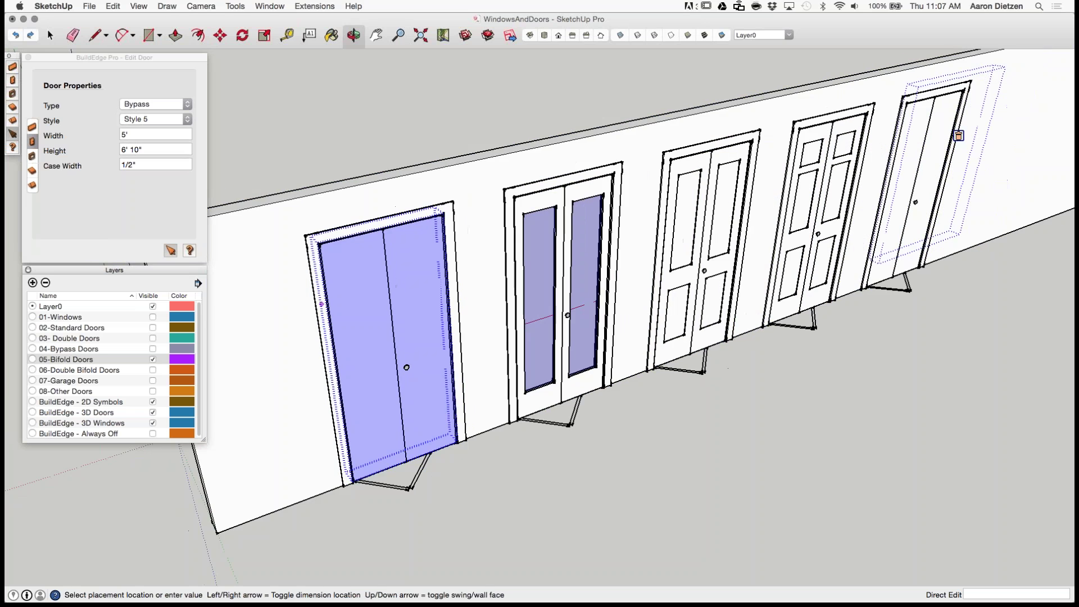
Step: Clear the pending selection and review the properties of the standard bifold door nearest the wall's start
scroll(403, 330, down, 3)
key(Escape)
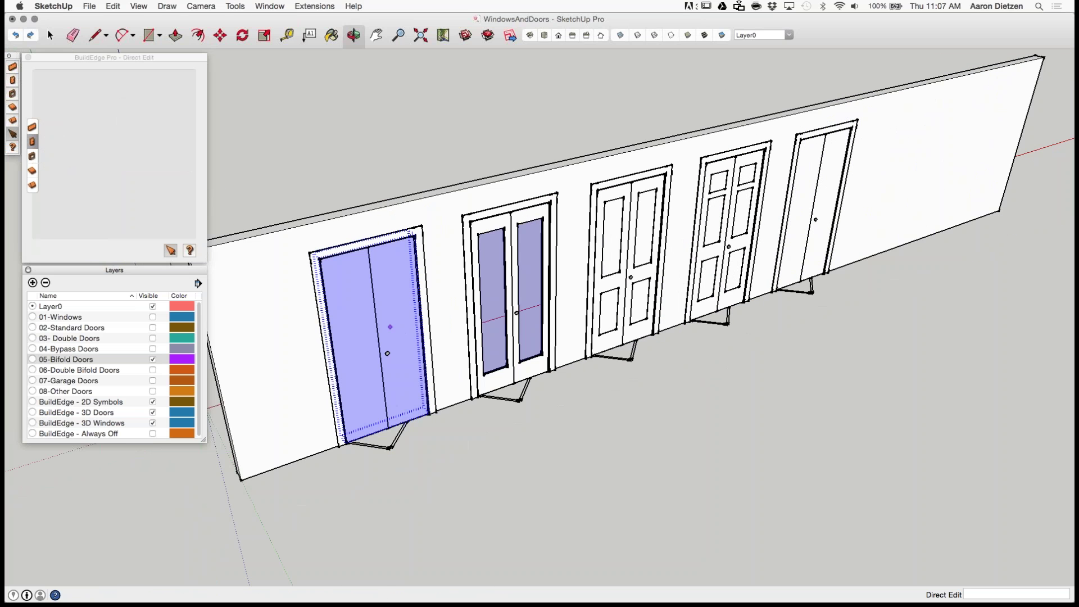
scroll(390, 326, up, 3)
click(381, 321)
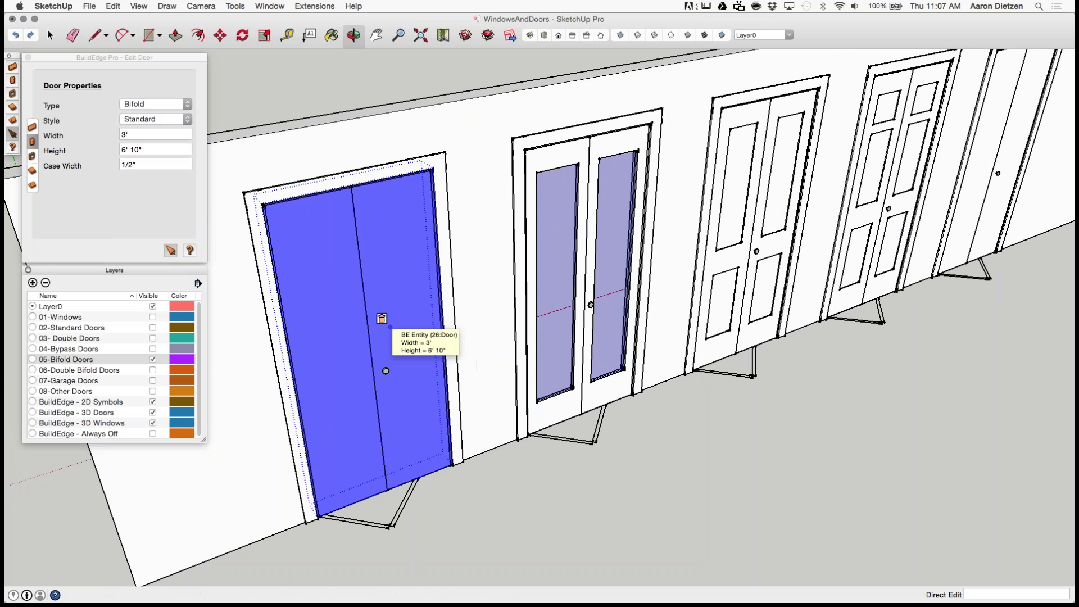
scroll(381, 318, down, 2)
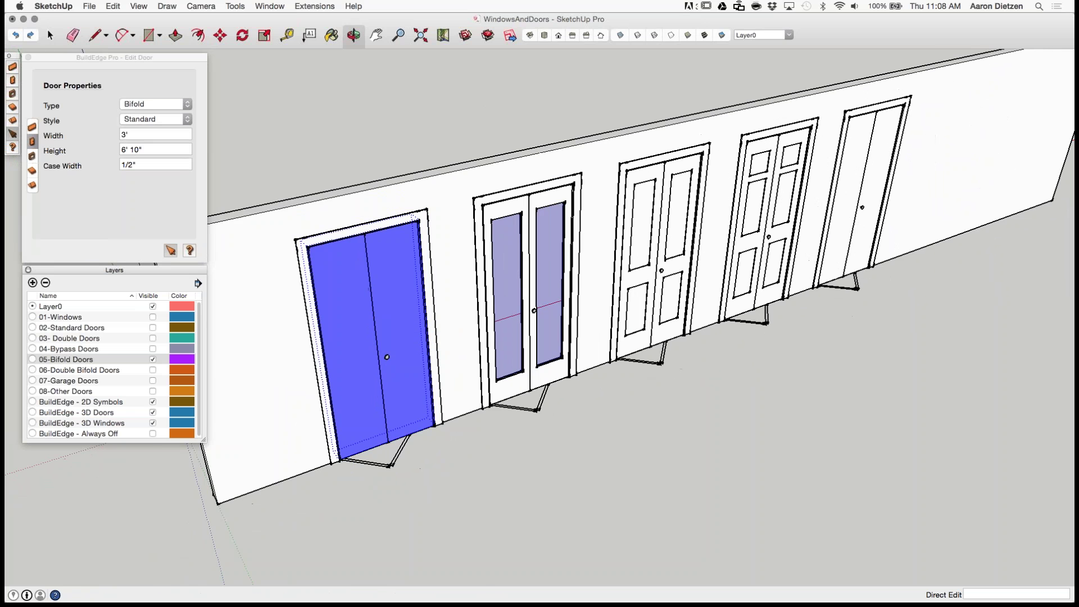
Step: Operate the standard bifold door with Interact, folding it partly open, fully open and closed again
click(235, 6)
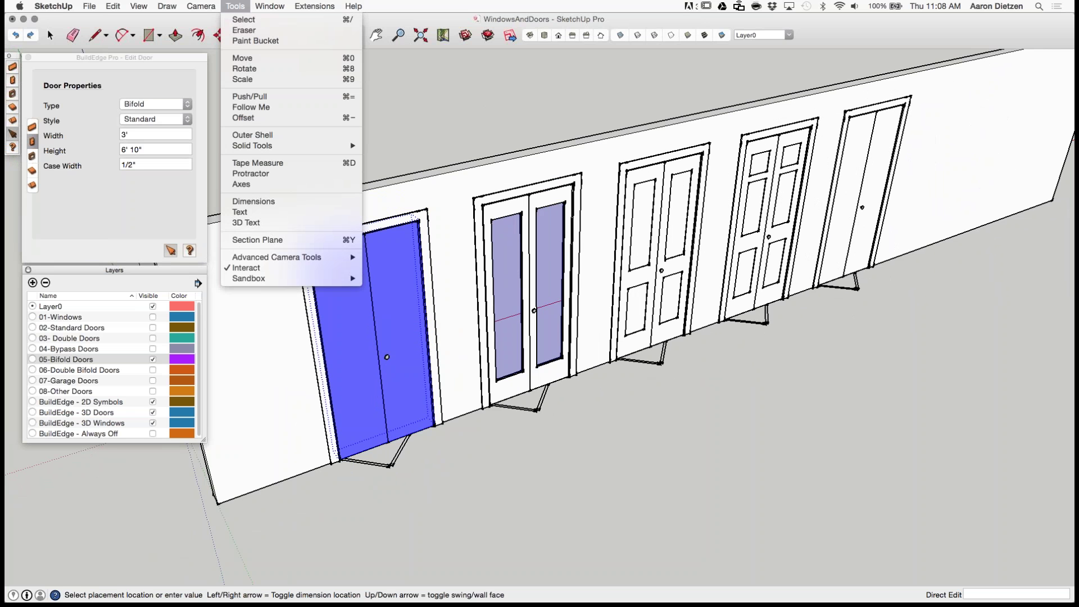
click(246, 267)
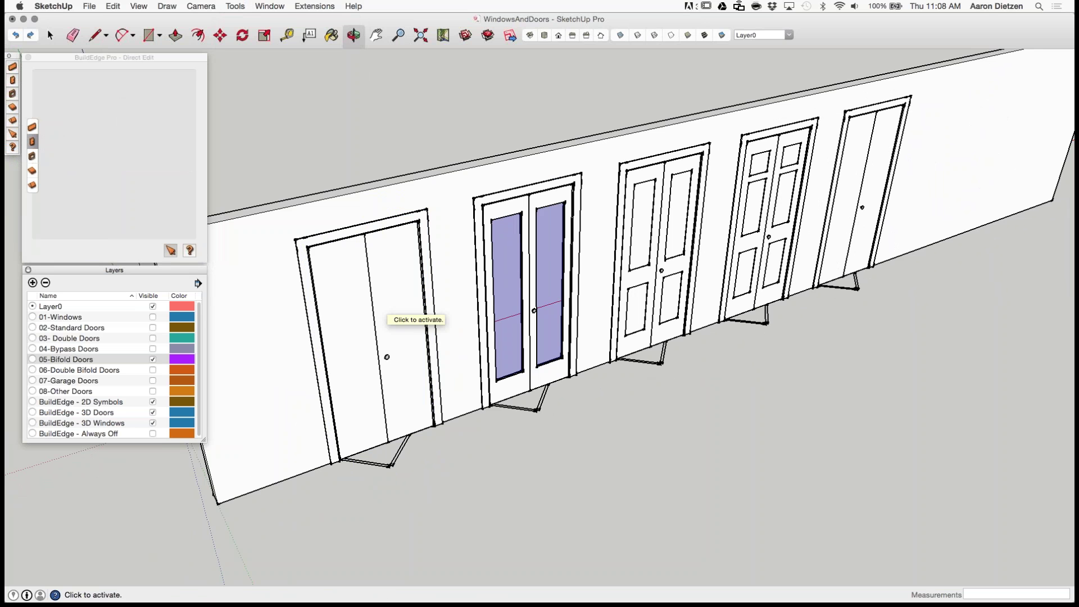
click(388, 310)
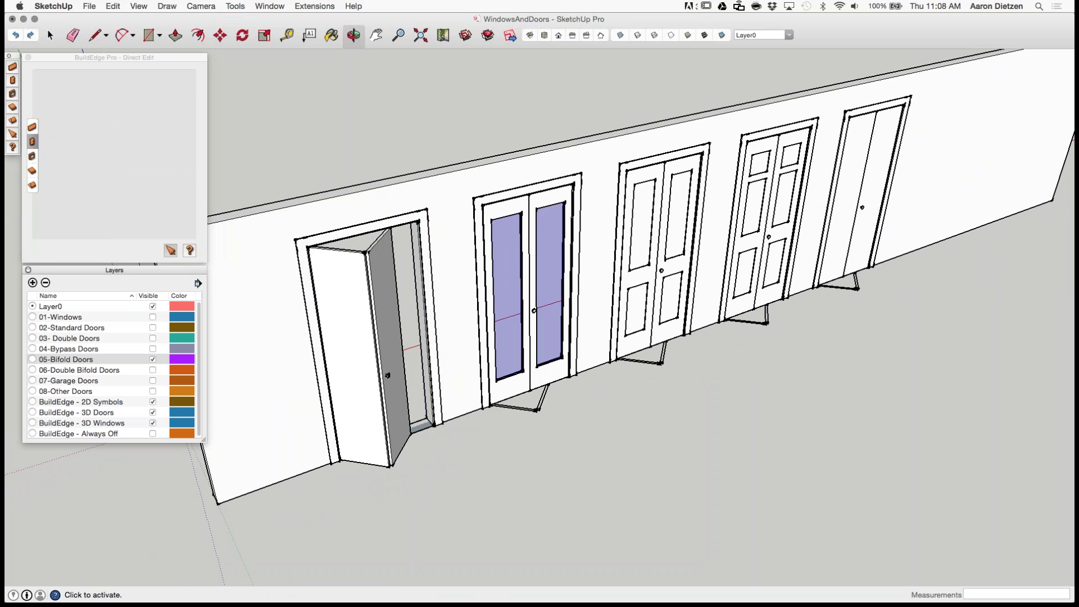
click(394, 345)
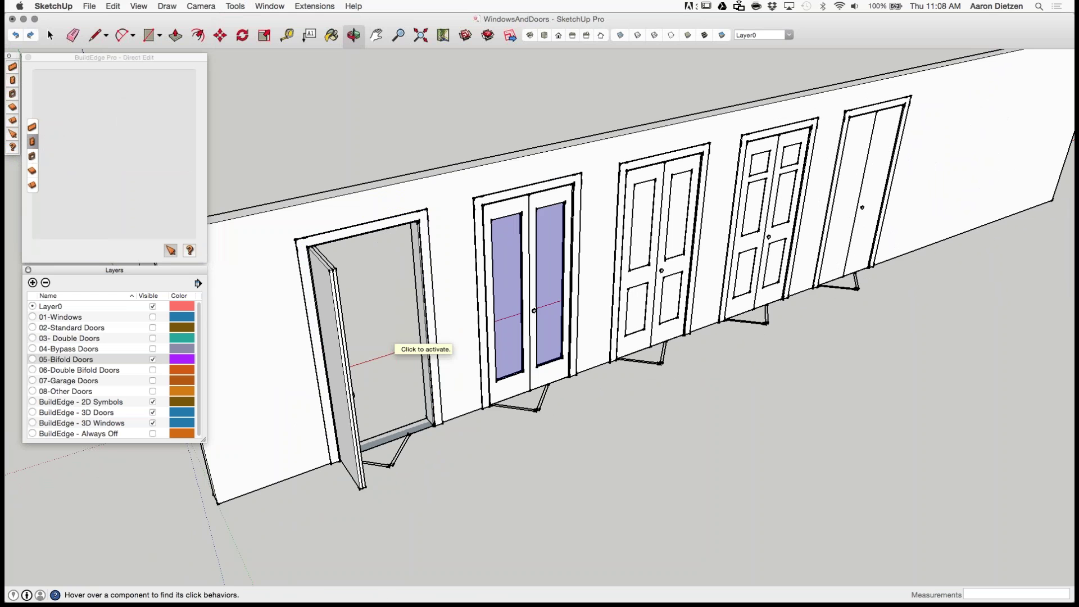
click(394, 345)
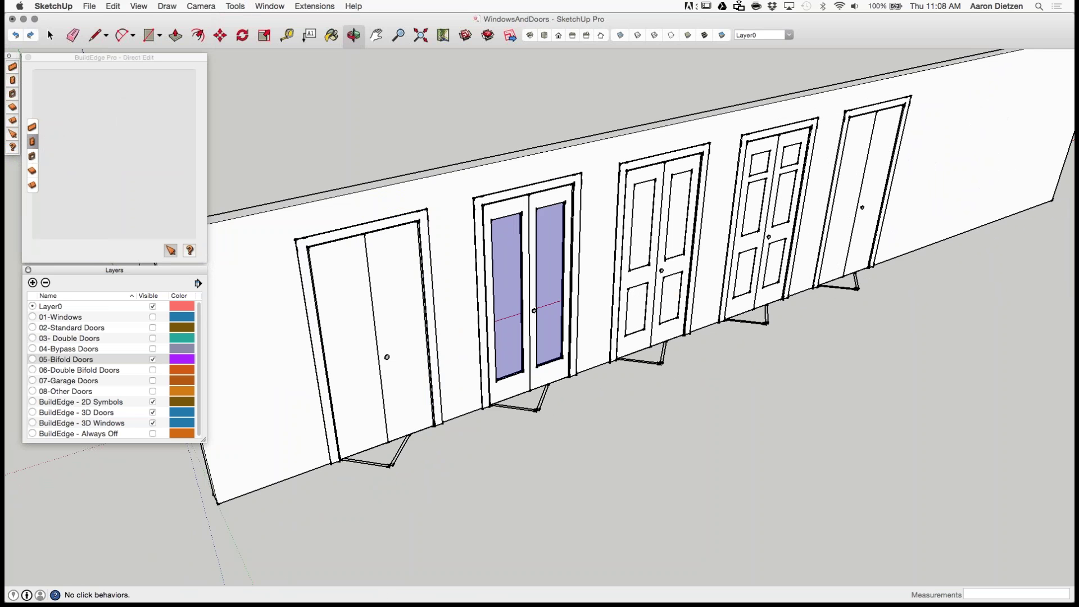
Step: Show the 06-Double Bifold Doors layer instead of 05-Bifold Doors, and cycle the standard double bifold door open and closed with Interact
click(152, 359)
click(152, 370)
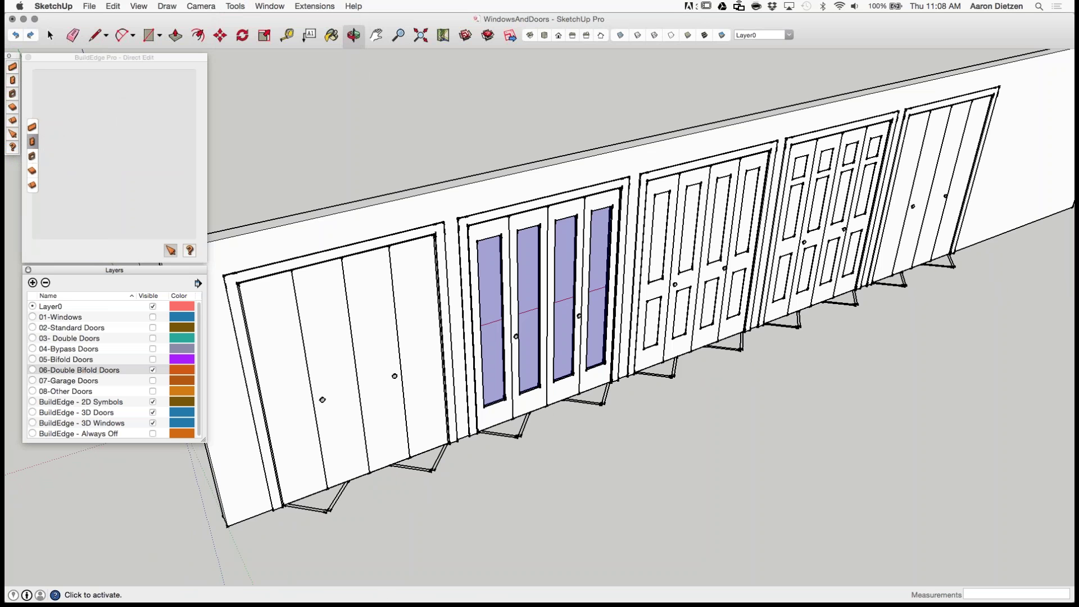
click(359, 362)
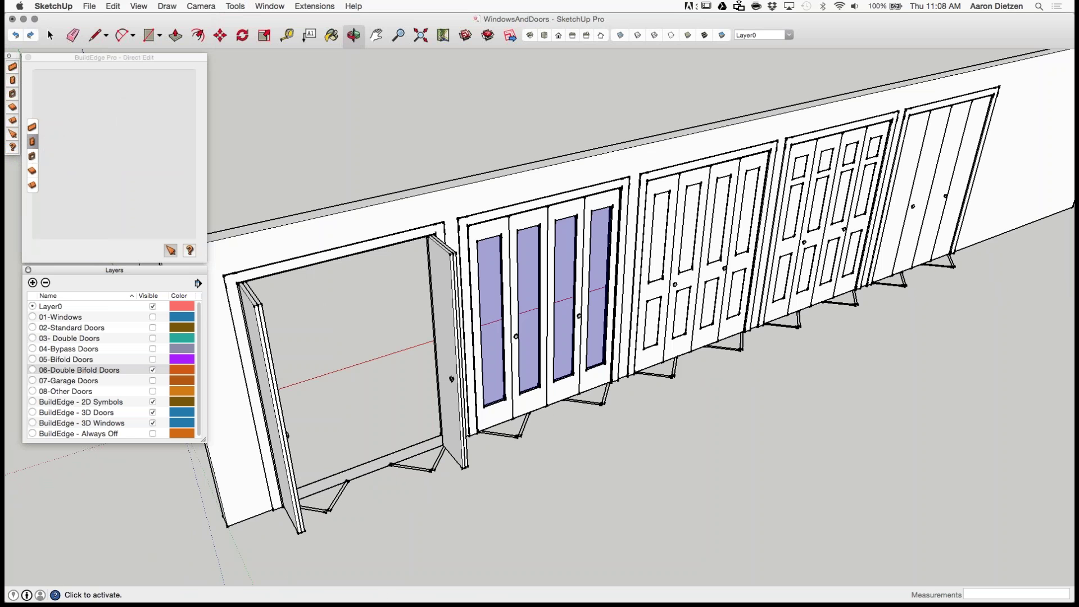
click(275, 402)
click(366, 365)
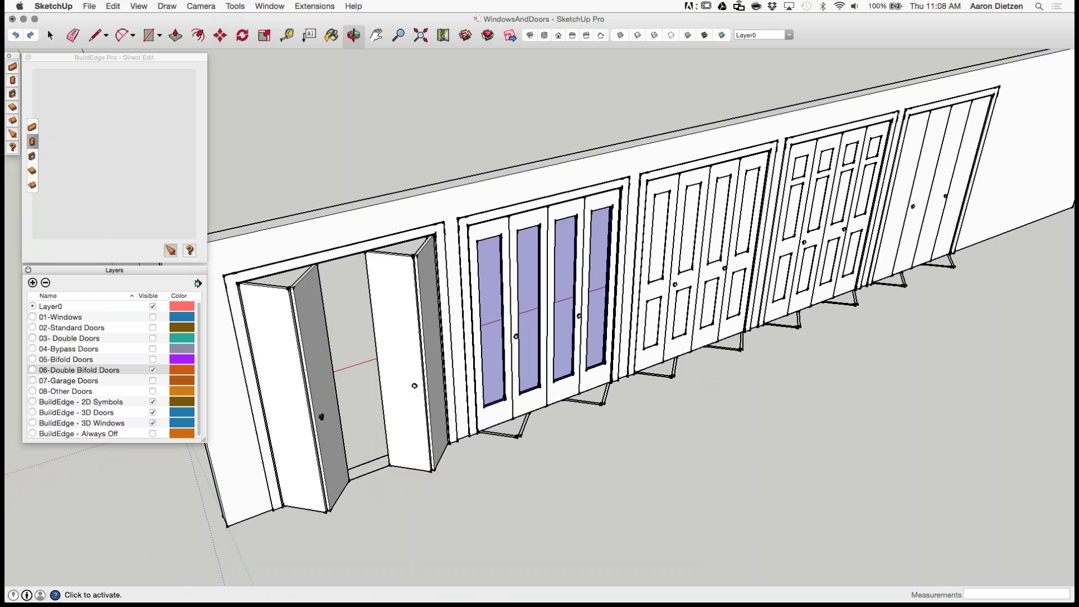
click(275, 402)
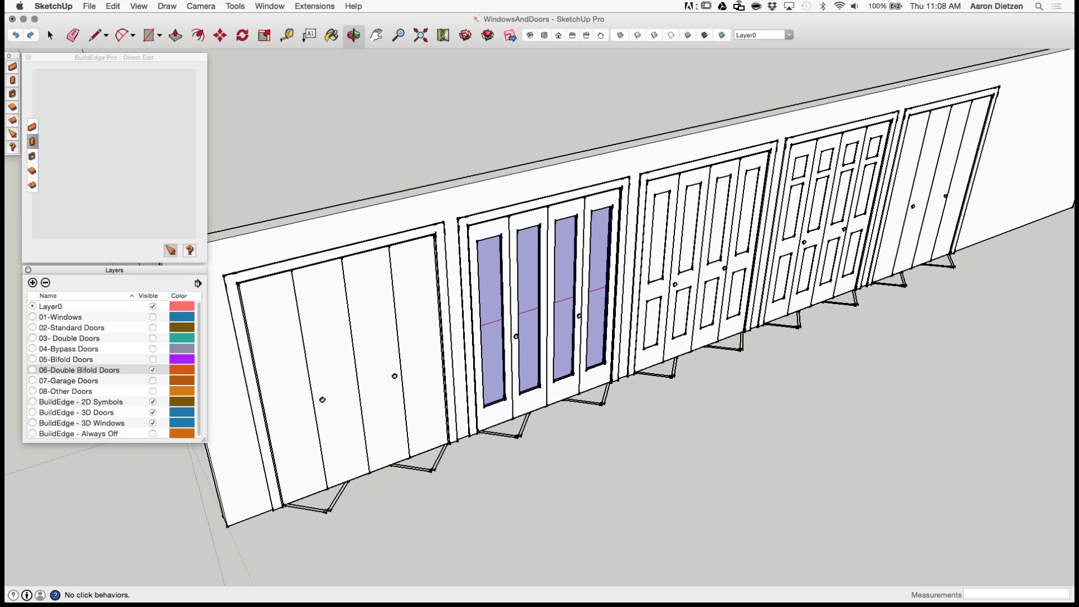
Step: Hide the 06-Double Bifold Doors layer and show the 07-Garage Doors layer
scroll(657, 332, down, 5)
scroll(657, 331, down, 1)
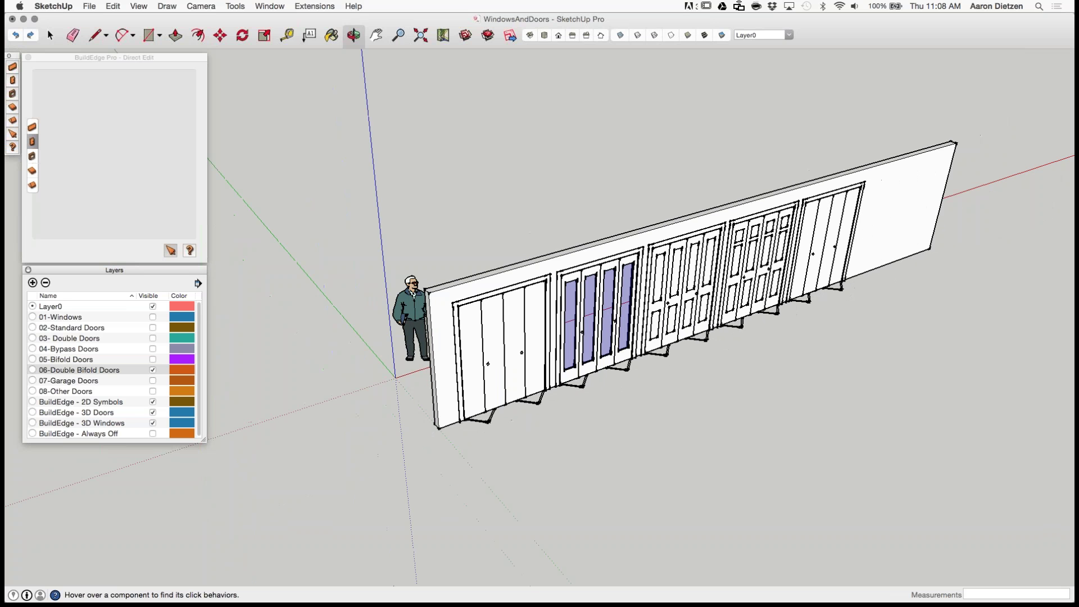
click(152, 370)
click(153, 380)
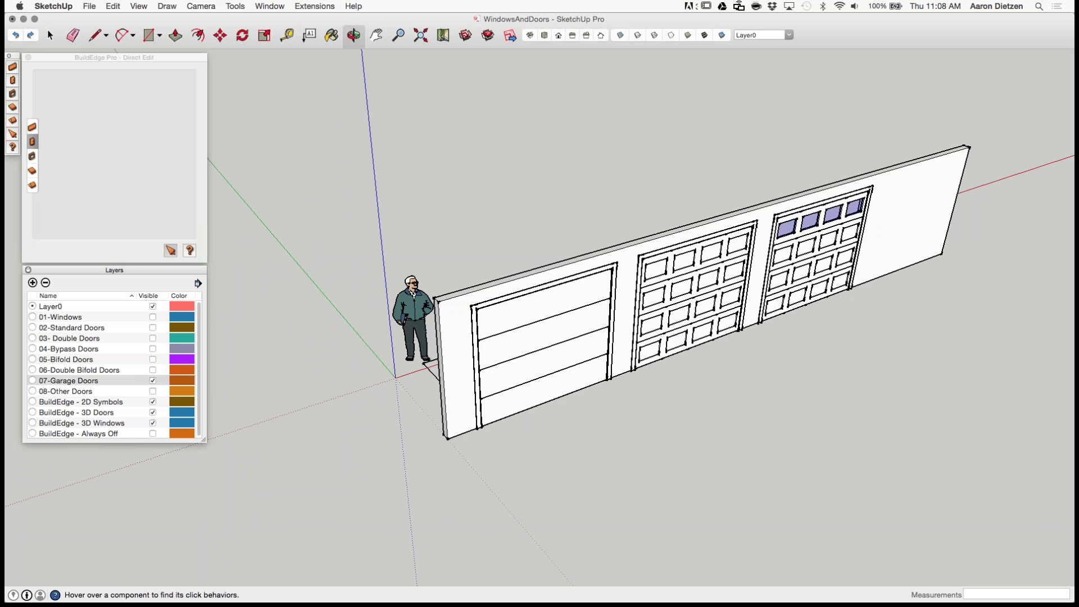
Step: Open and close the standard garage door with Interact, examining how it operates
scroll(776, 288, up, 5)
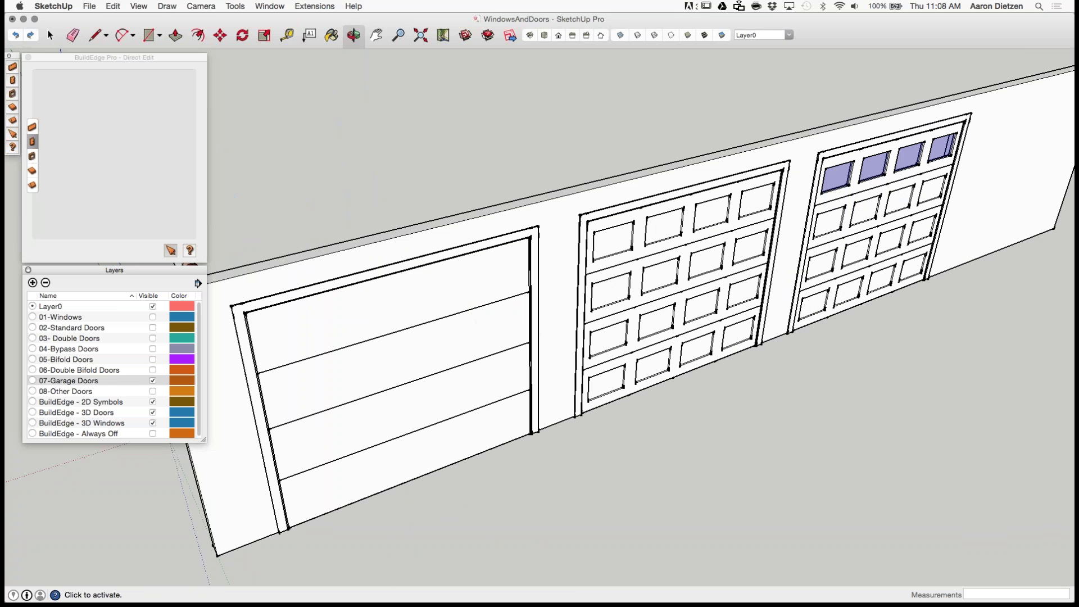
click(461, 338)
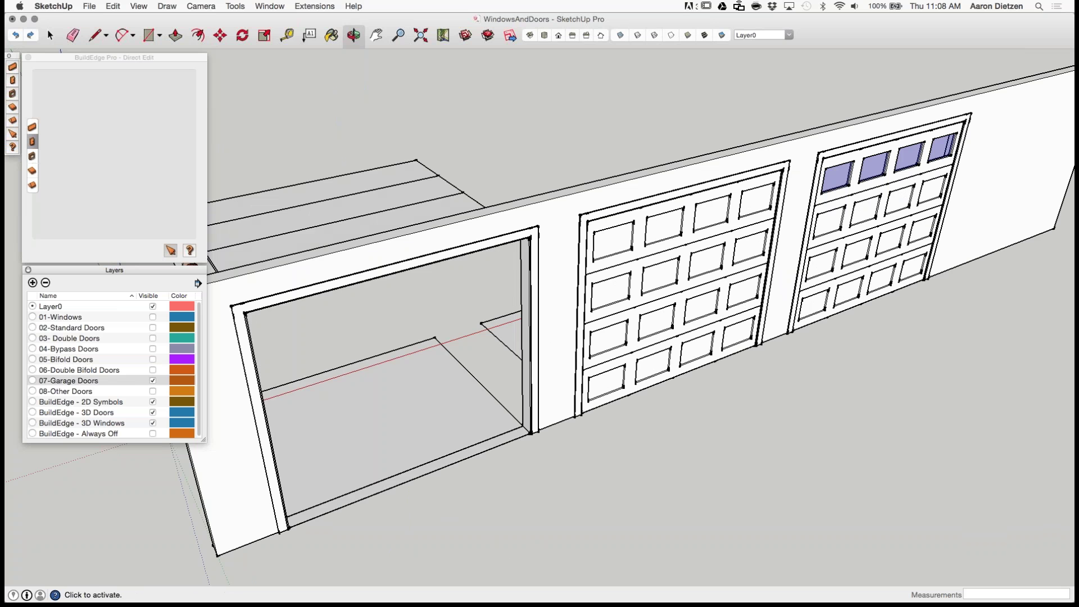
click(527, 331)
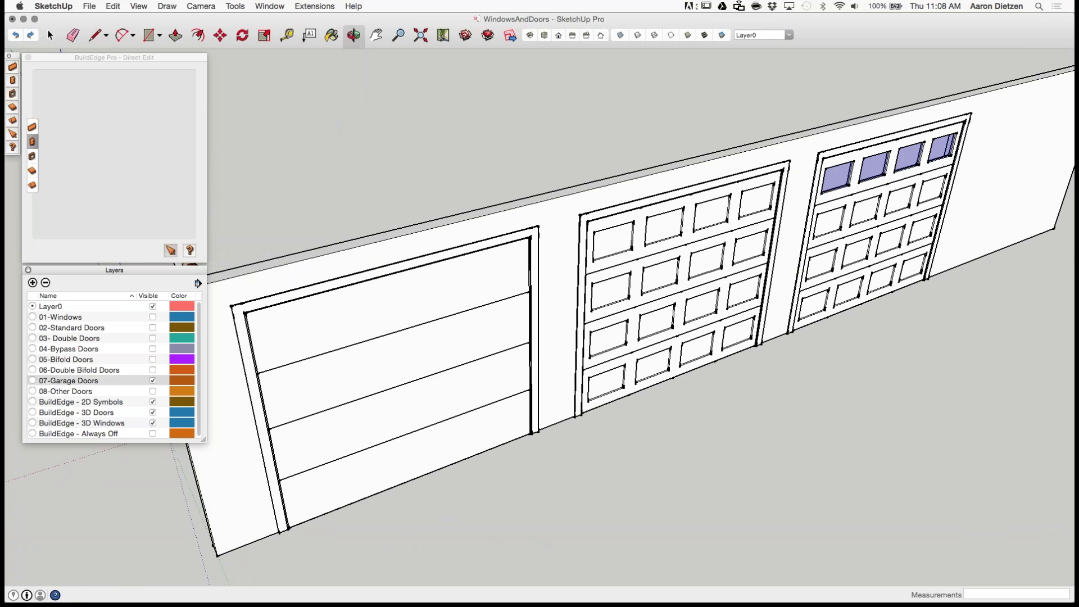
click(514, 331)
scroll(405, 264, up, 3)
middle_drag(349, 259, 309, 242)
click(457, 221)
scroll(402, 270, down, 4)
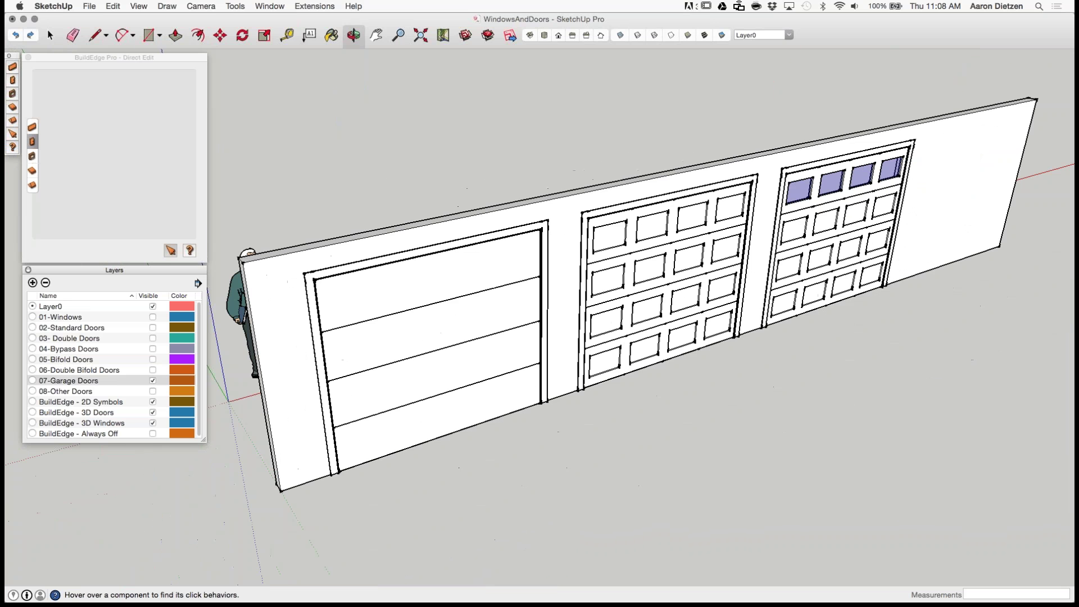
Step: Review the properties of the standard, panelled and glass-panelled garage doors with Direct Edit
click(398, 301)
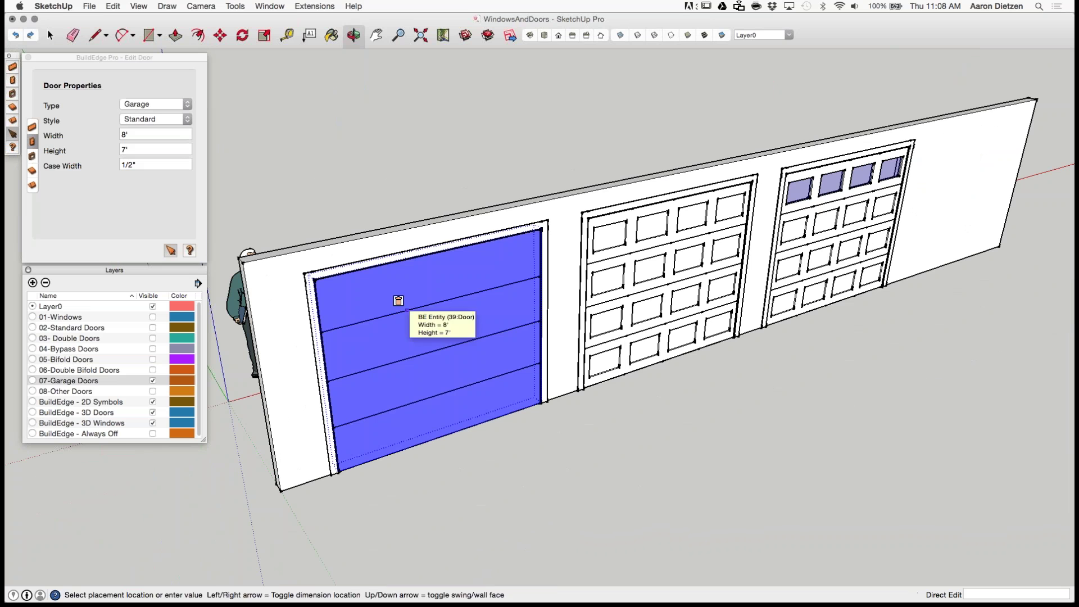
click(683, 284)
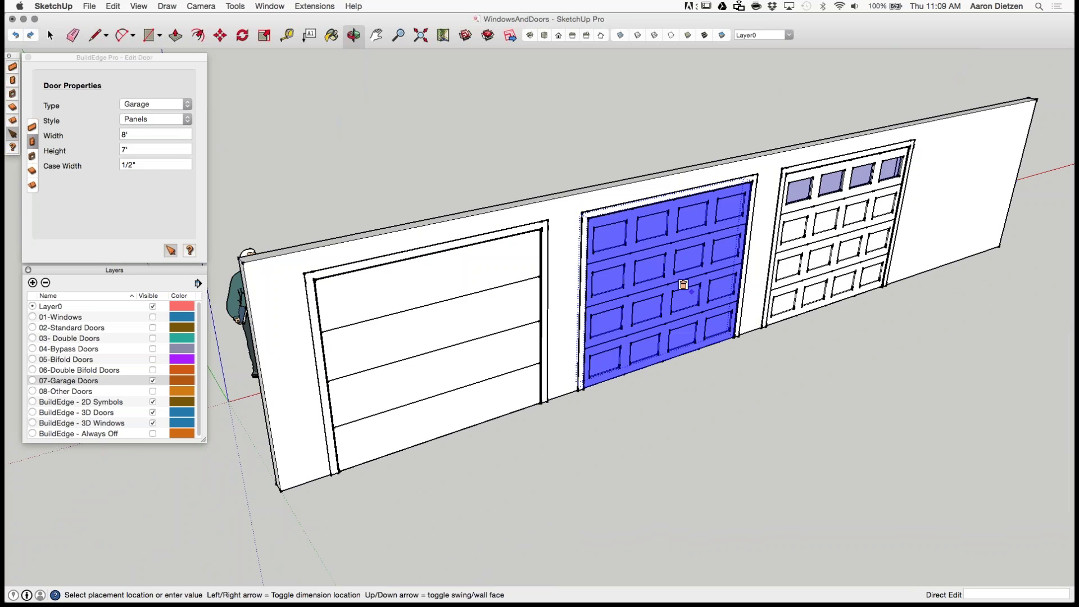
click(858, 217)
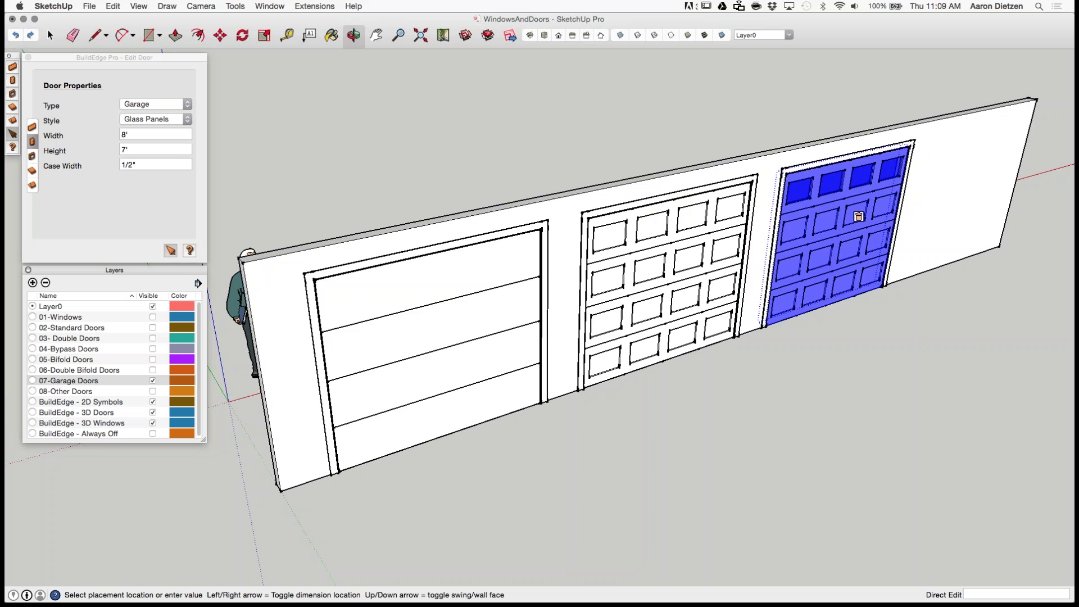
Step: Hide the 07-Garage Doors layer and bring back the 04-Bypass Doors layer
click(152, 381)
click(859, 217)
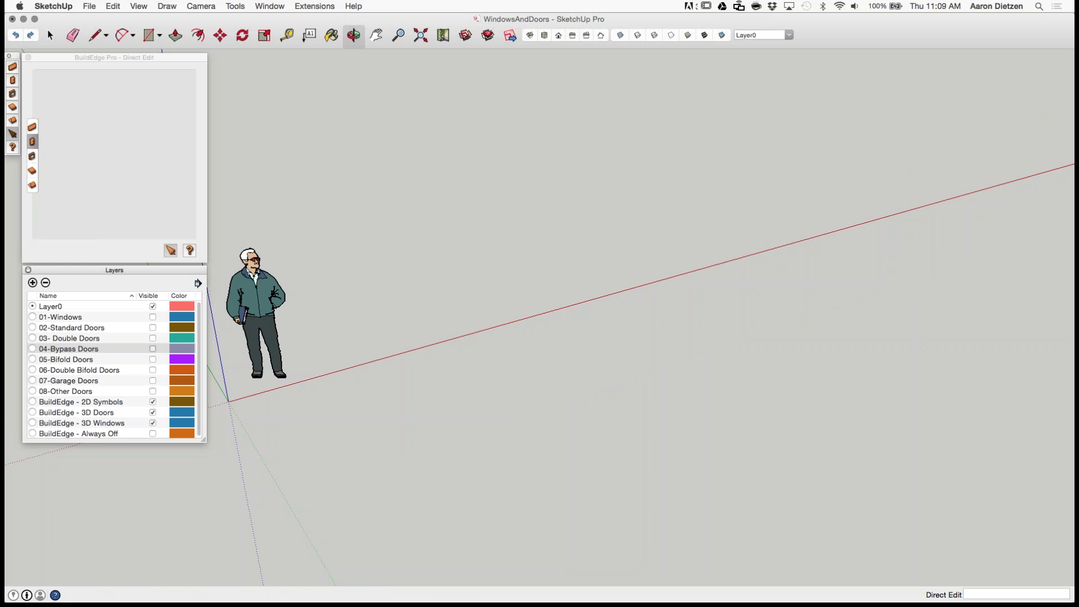
click(153, 348)
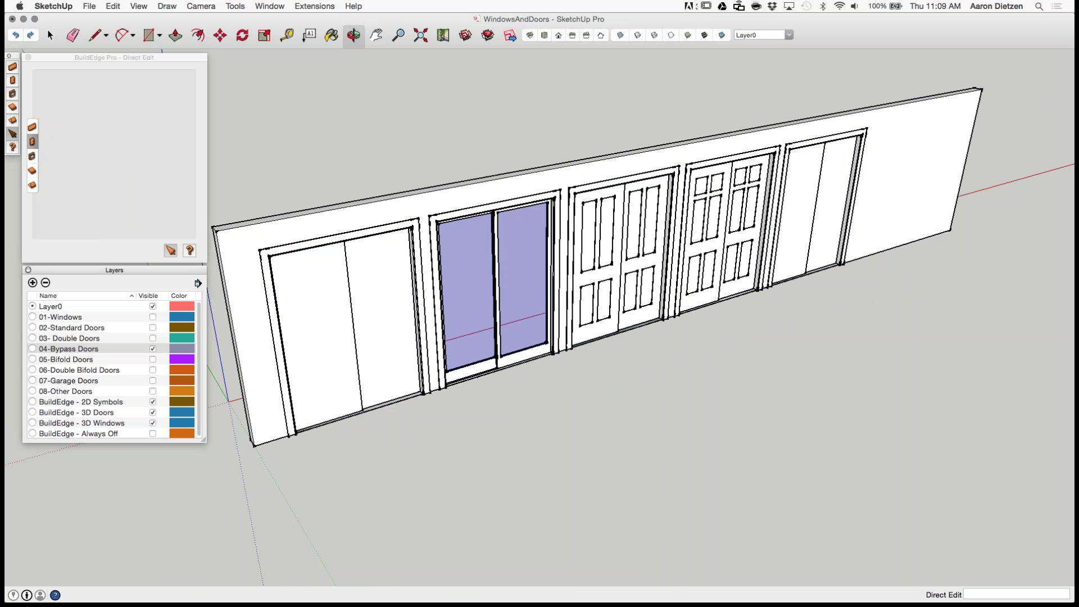
middle_drag(439, 383, 741, 427)
middle_drag(489, 265, 529, 248)
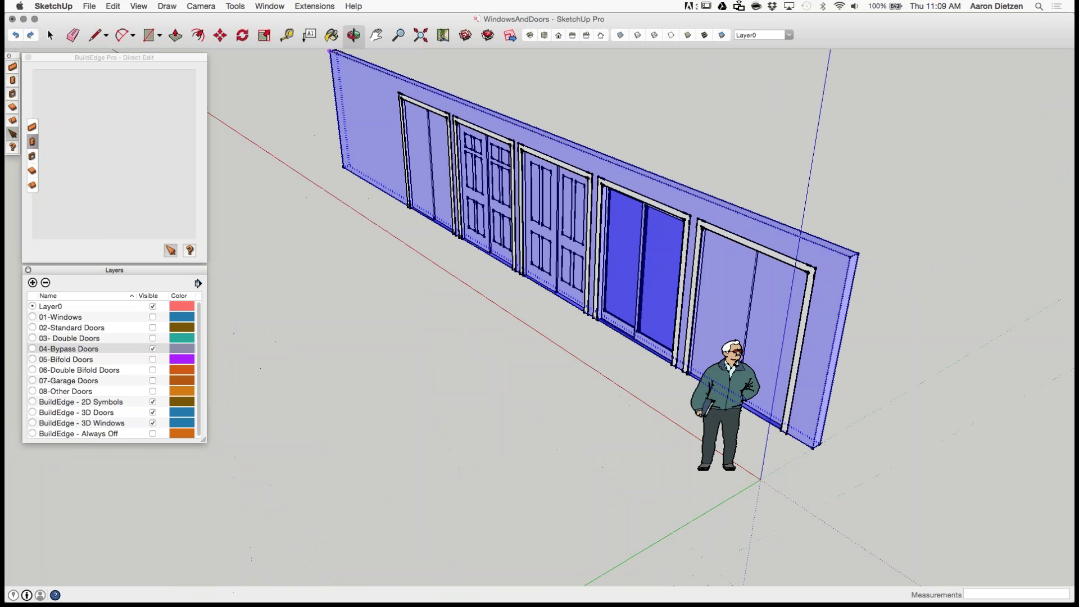
Step: Operate the sliding panels of the bypass doors with Interact, examining them from both sides of the wall
click(235, 5)
click(248, 268)
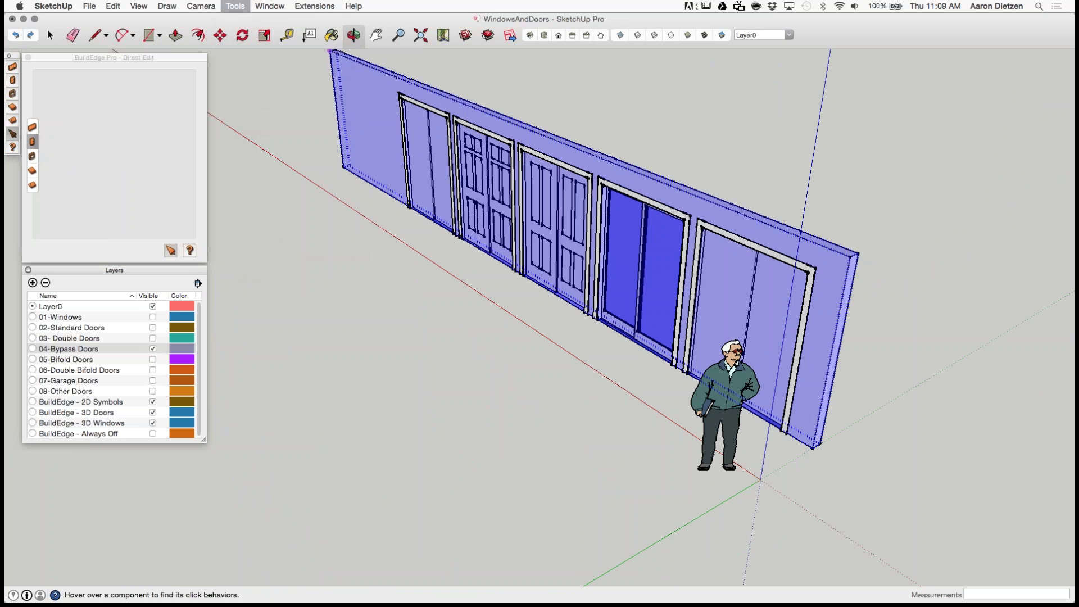
click(727, 301)
scroll(770, 318, up, 3)
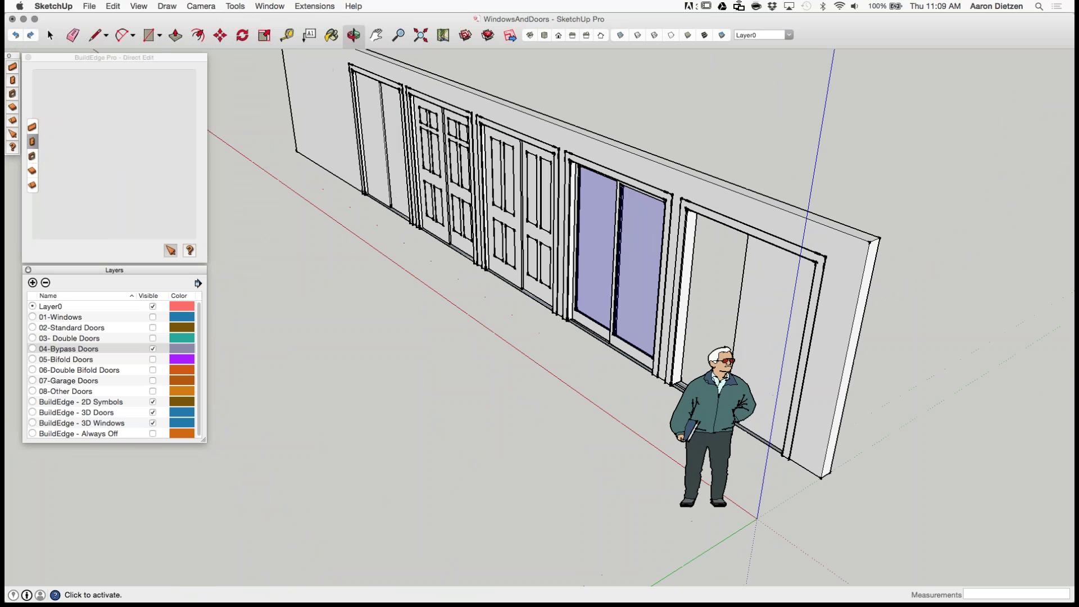
middle_drag(562, 281, 469, 313)
middle_drag(787, 338, 544, 346)
click(444, 402)
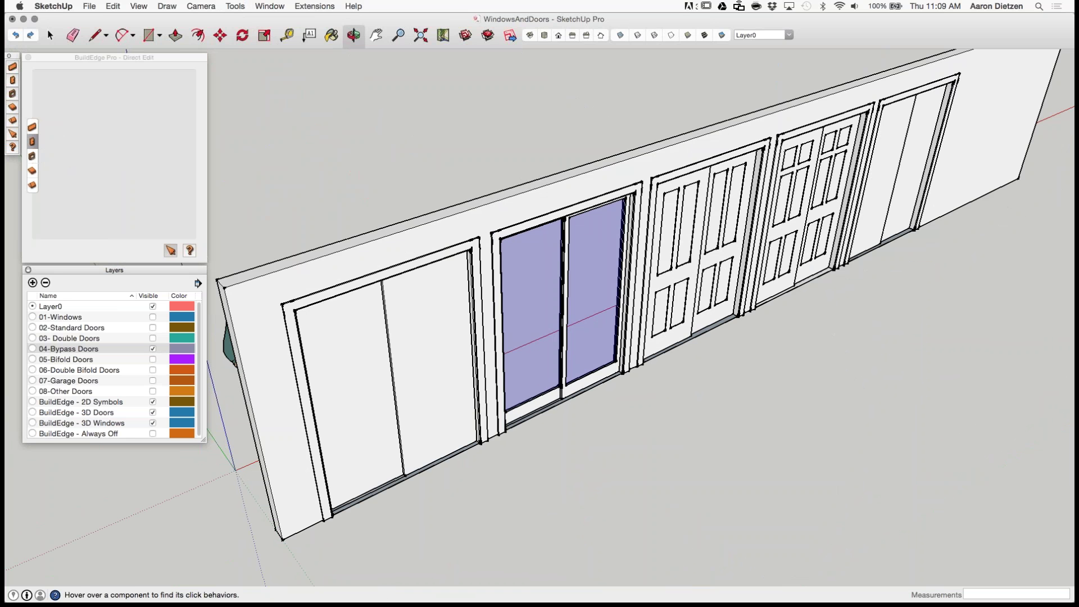
Step: Hide the 04-Bypass Doors layer and show the 07-Garage Doors layer
click(152, 348)
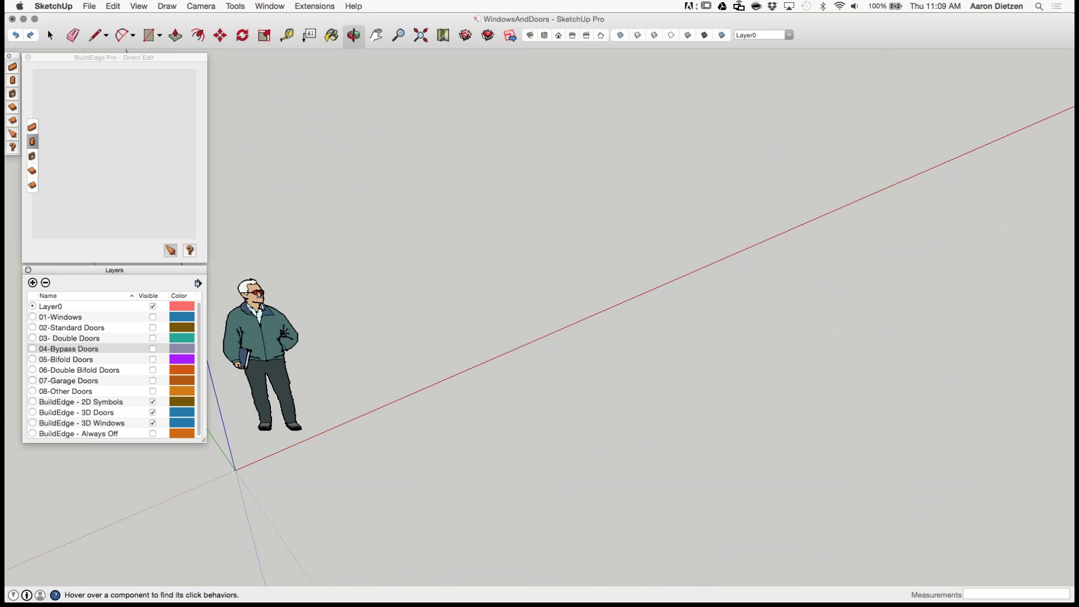
click(153, 381)
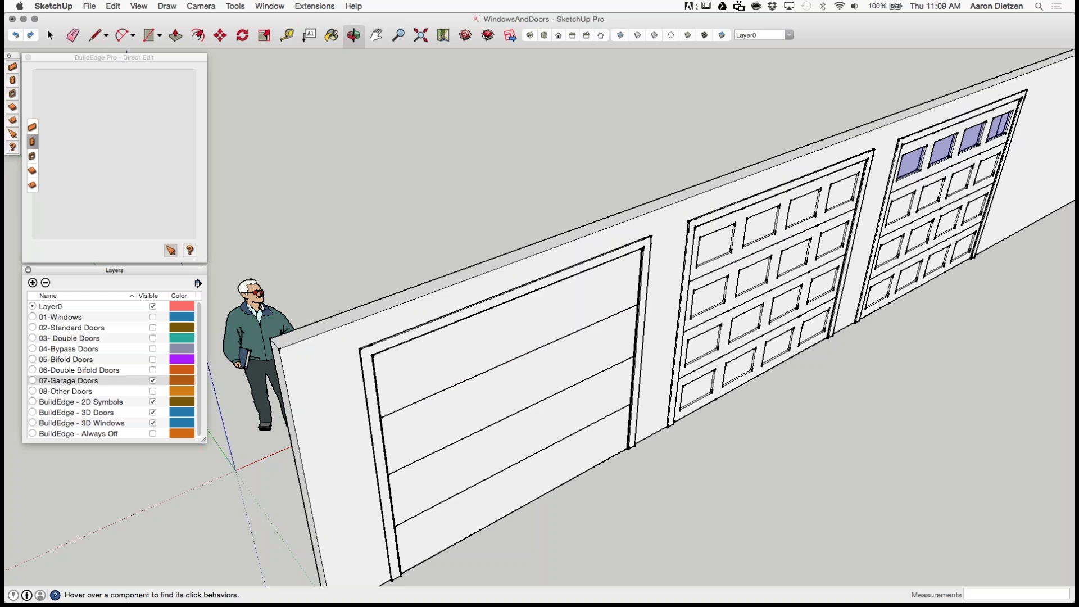
scroll(219, 260, down, 5)
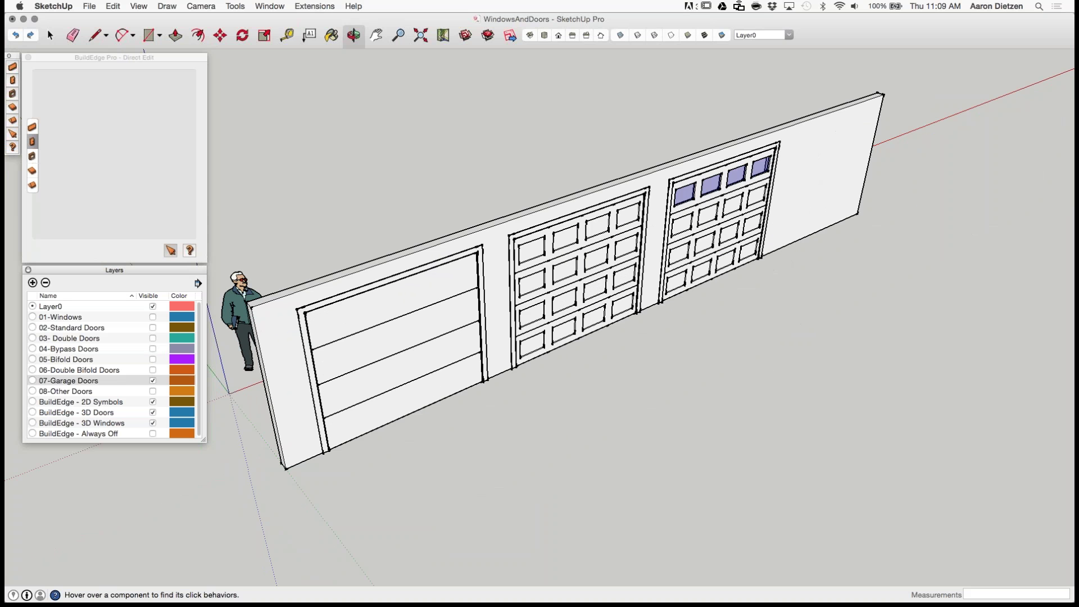
Step: Try the Glass Panels style on the standard garage door with Direct Edit and undo the change
click(12, 134)
click(380, 342)
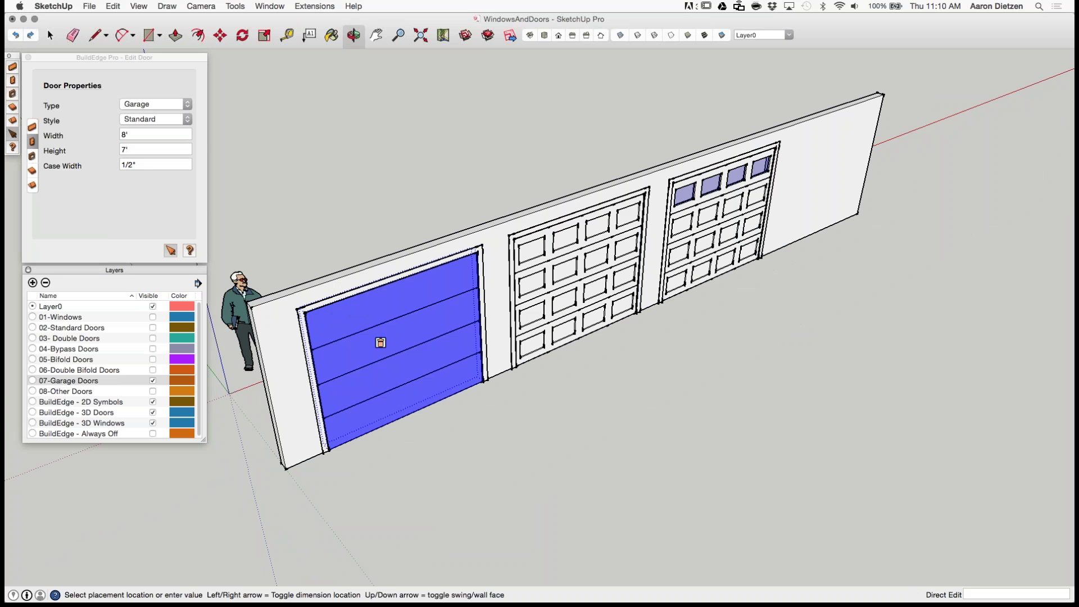
click(186, 104)
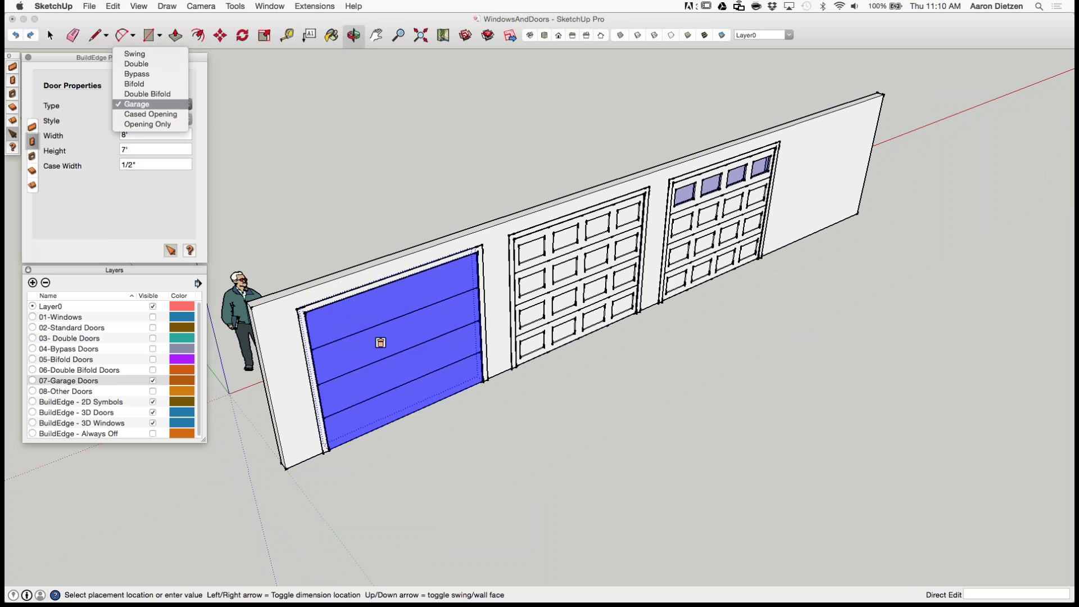
click(150, 104)
click(169, 119)
click(150, 140)
click(169, 119)
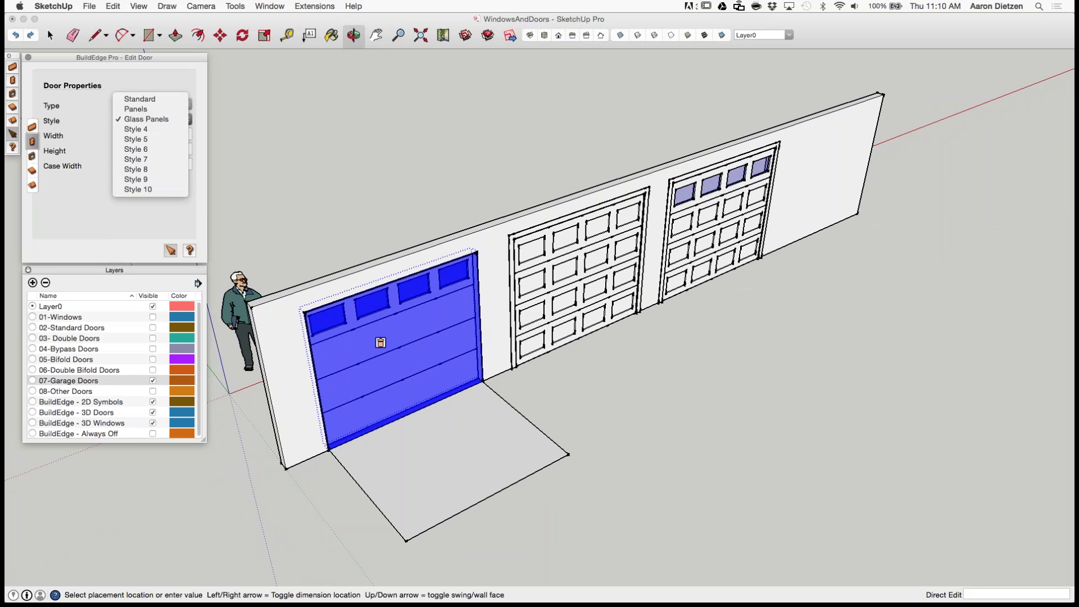
click(380, 342)
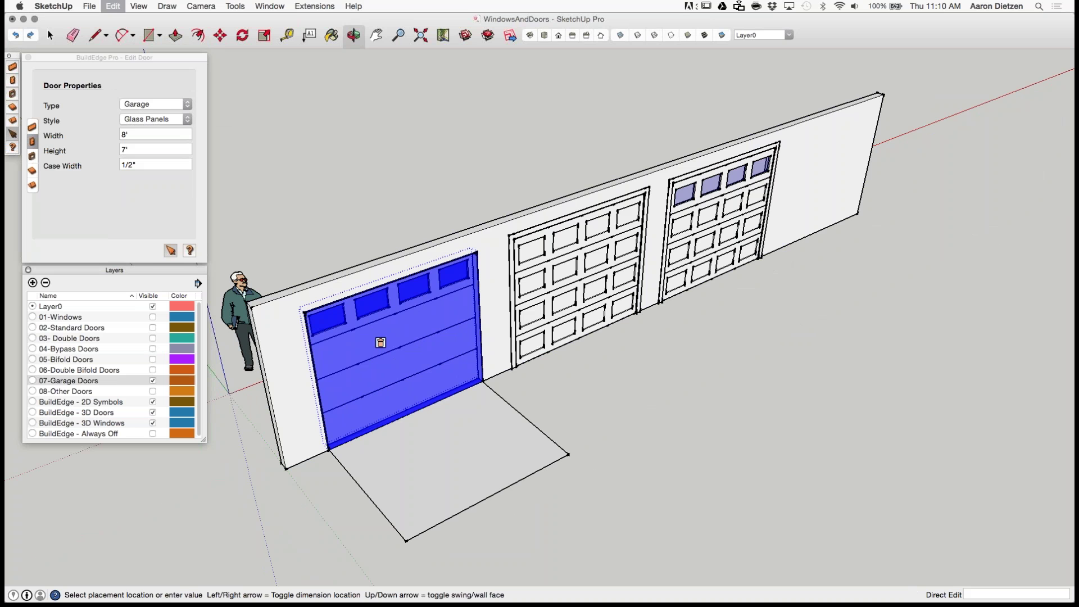
click(380, 342)
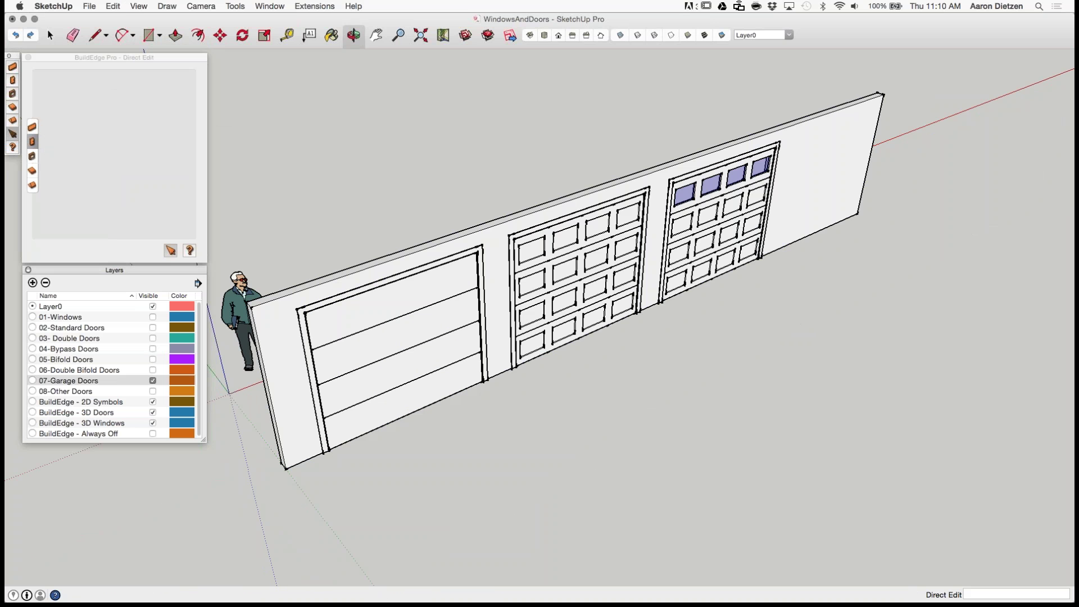
Step: Show the 08-Other Doors layer instead of 07-Garage Doors and review both wall openings with Direct Edit
click(152, 381)
click(152, 391)
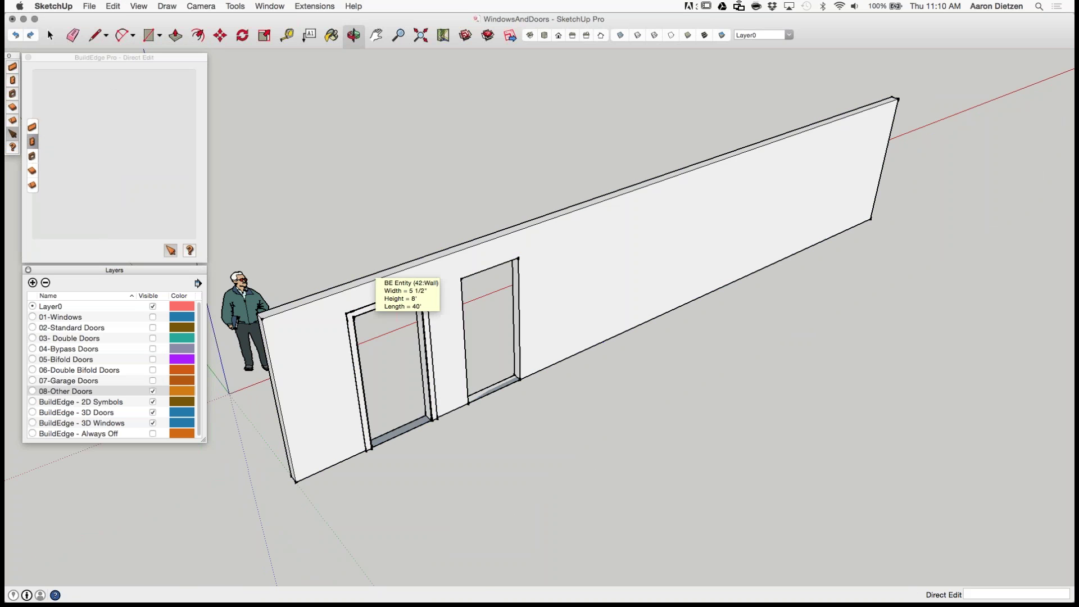
click(349, 356)
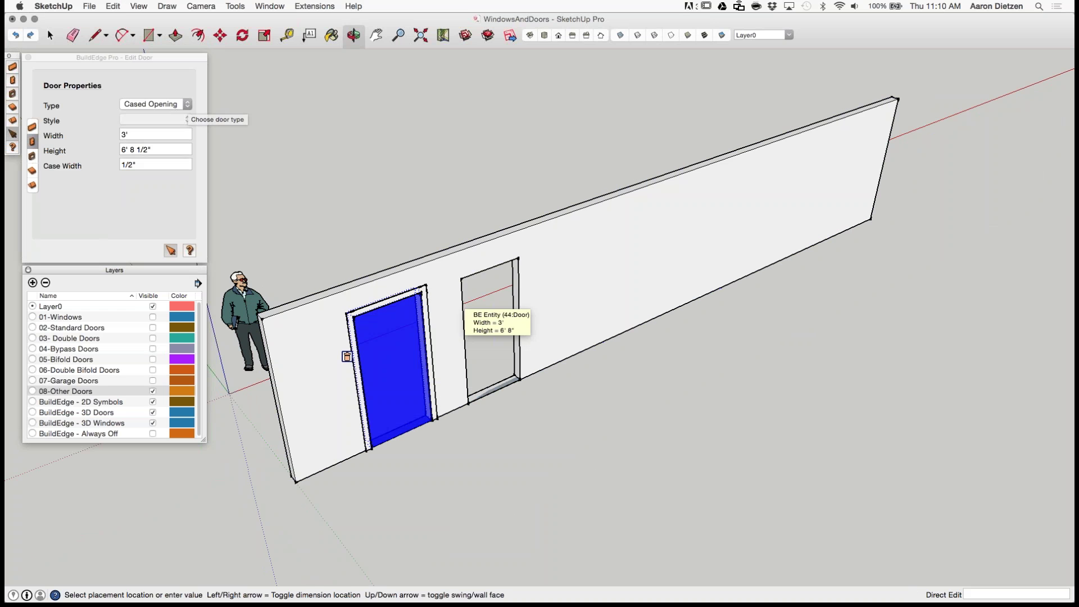
click(489, 329)
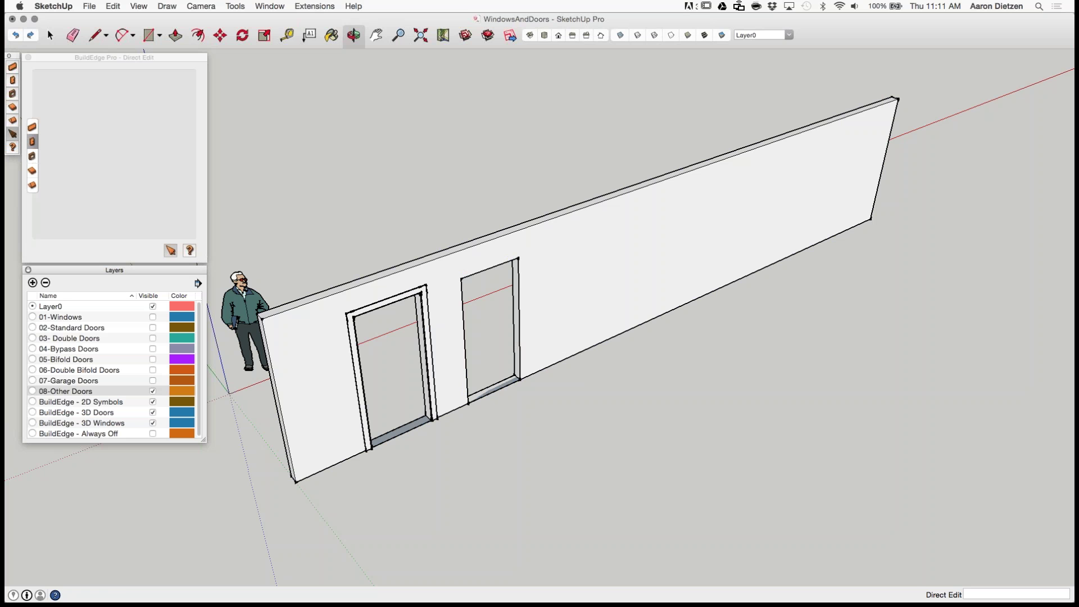
Step: Examine the casing, jambs and thresholds of the cased opening and the plain opening in the wall
scroll(523, 385, up, 2)
middle_drag(523, 385, 527, 316)
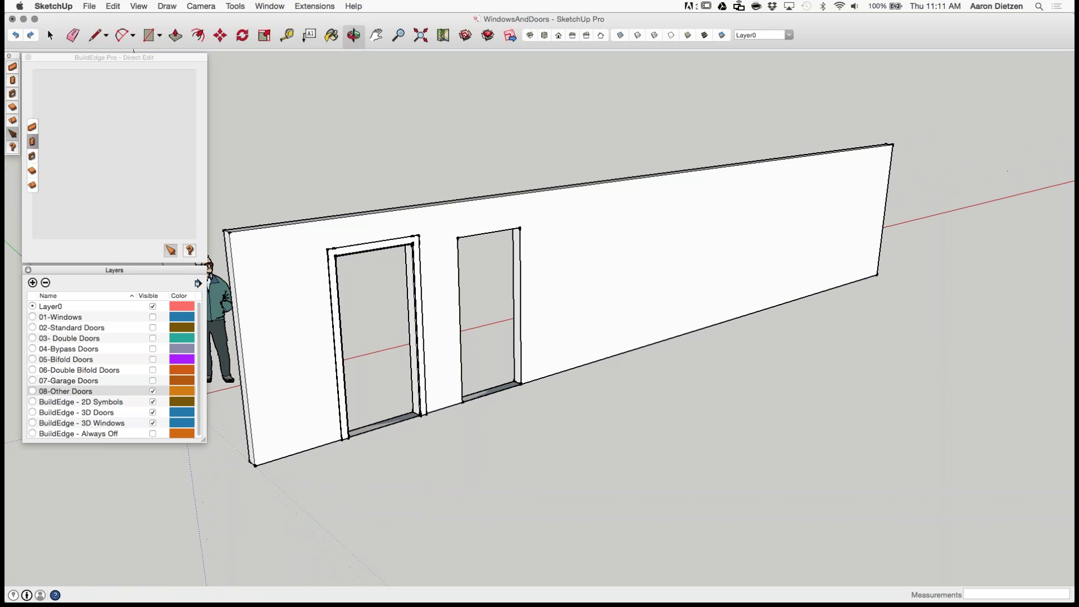
mouse_move(514, 340)
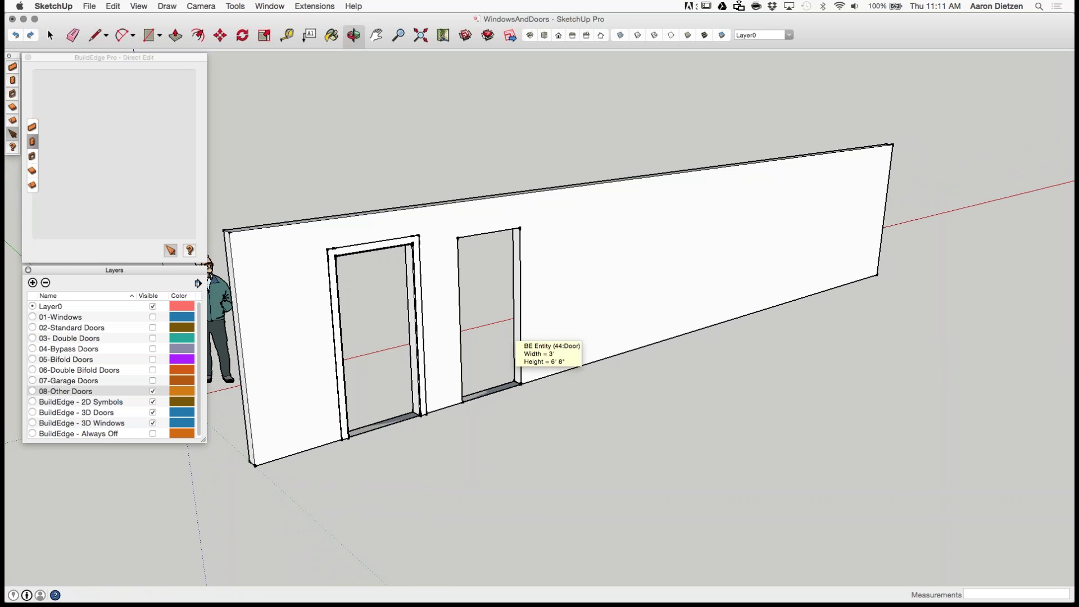
mouse_move(514, 340)
middle_down()
mouse_move(527, 316)
mouse_move(520, 360)
middle_up()
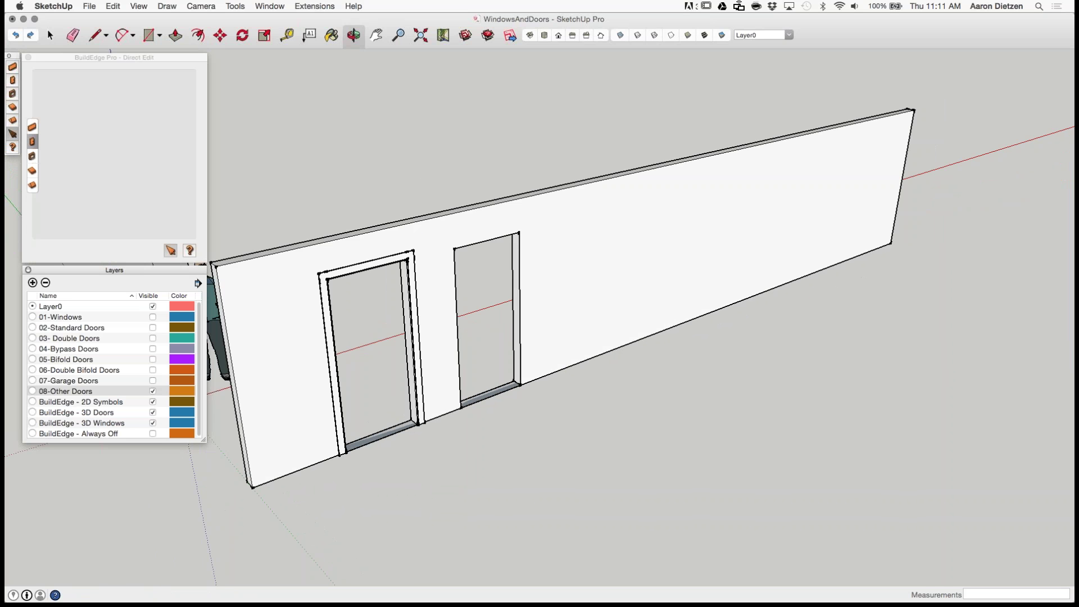
mouse_move(499, 387)
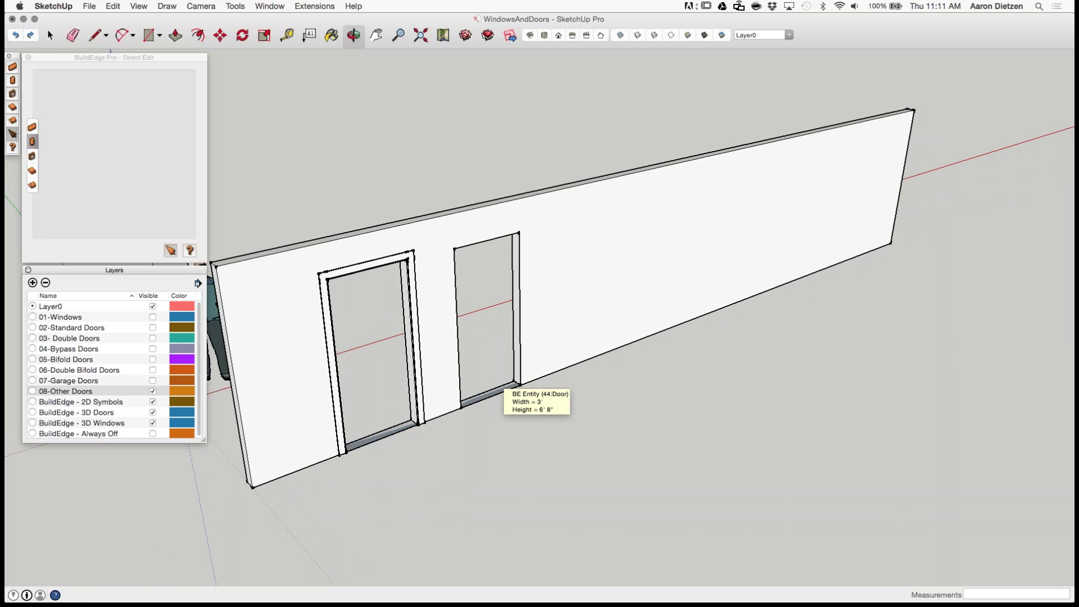
scroll(506, 423, down, 2)
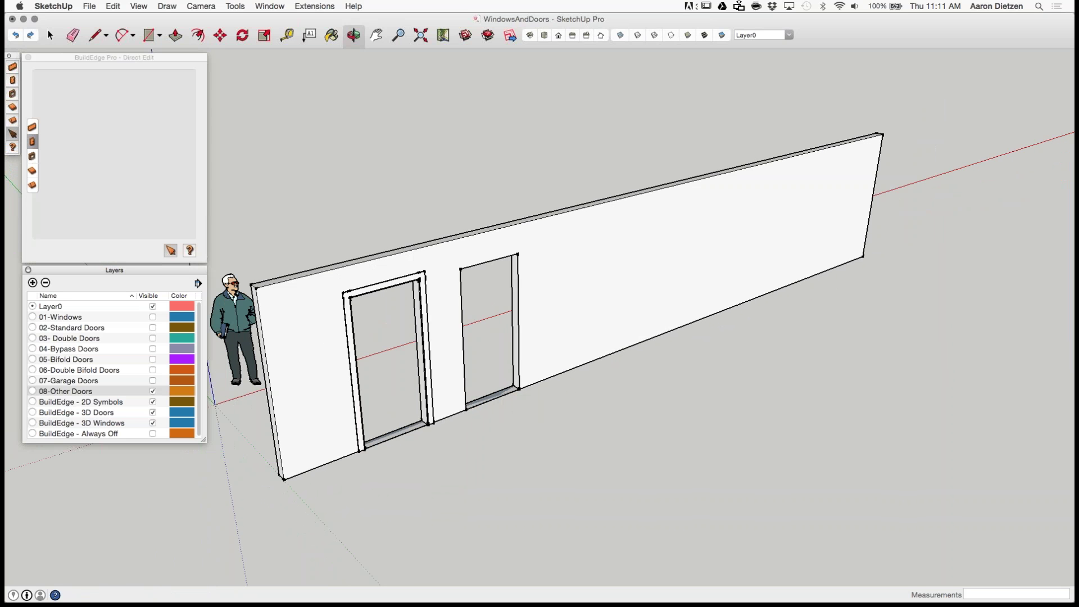
mouse_move(394, 263)
Step: Close the WindowsAndDoors model without saving and bring up the WindowsAndDoorsEditing model
click(12, 19)
click(502, 106)
key(super+d)
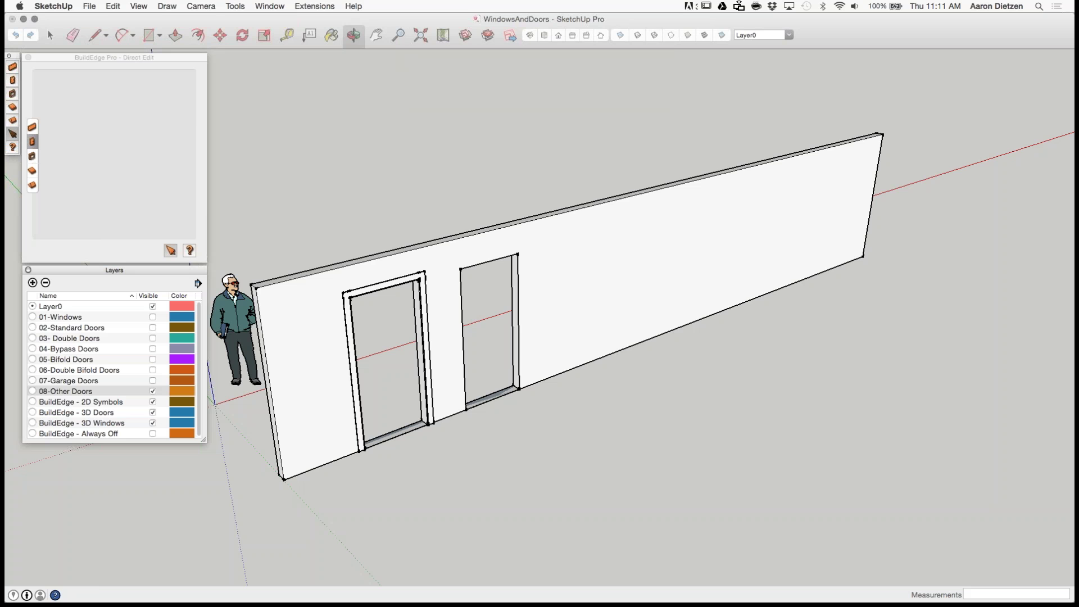
scroll(422, 136, down, 5)
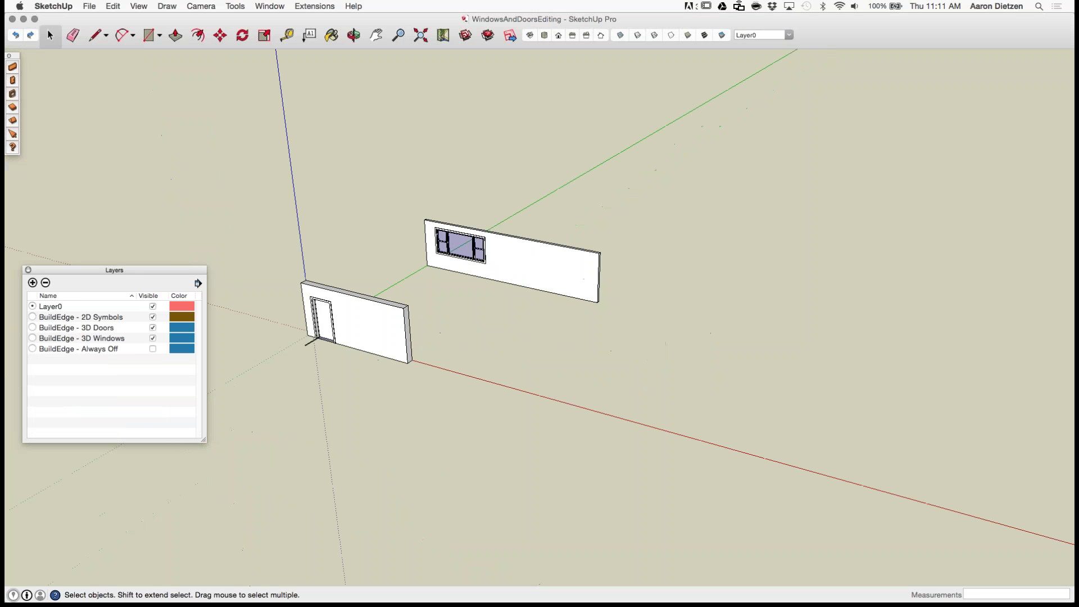
Step: Draw an interior BuildEdge wall about 38' long, 5 1/2" wide and 8' high, behind the wall with the window
scroll(422, 136, up, 5)
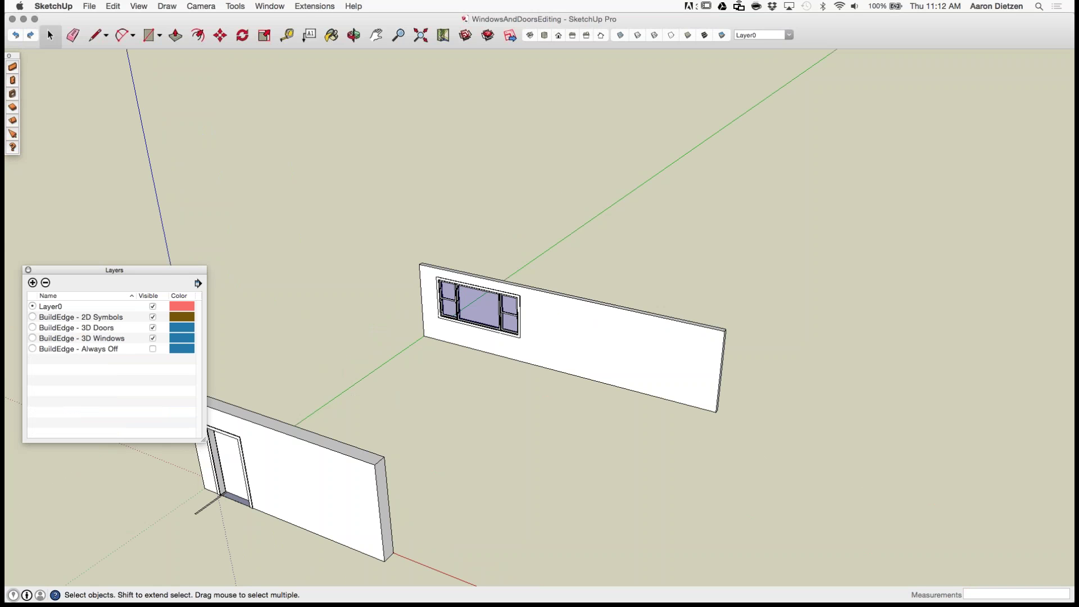
click(12, 67)
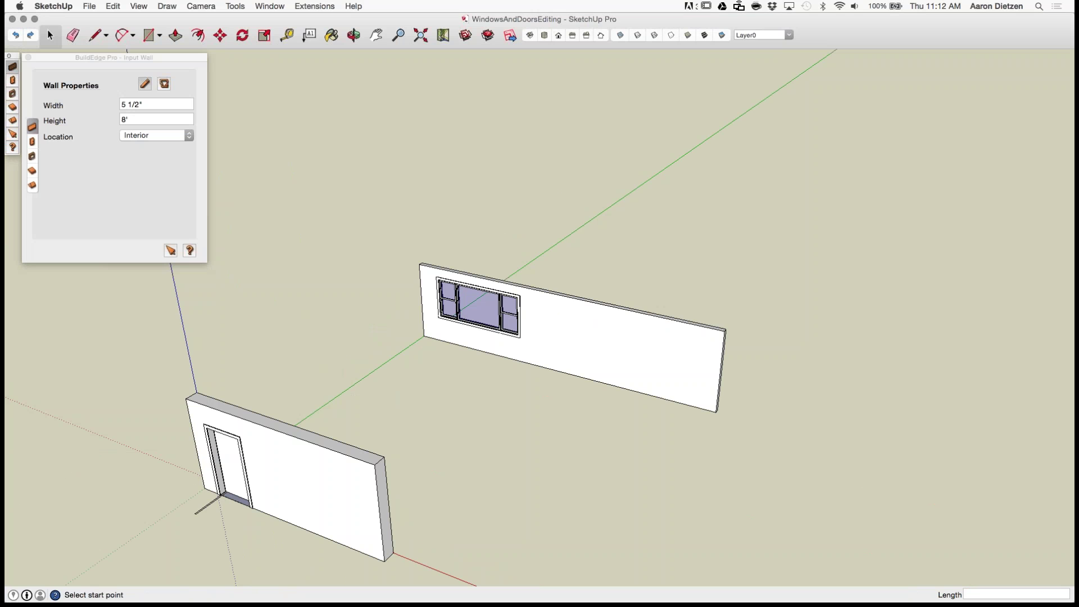
scroll(355, 372, down, 5)
scroll(468, 309, up, 8)
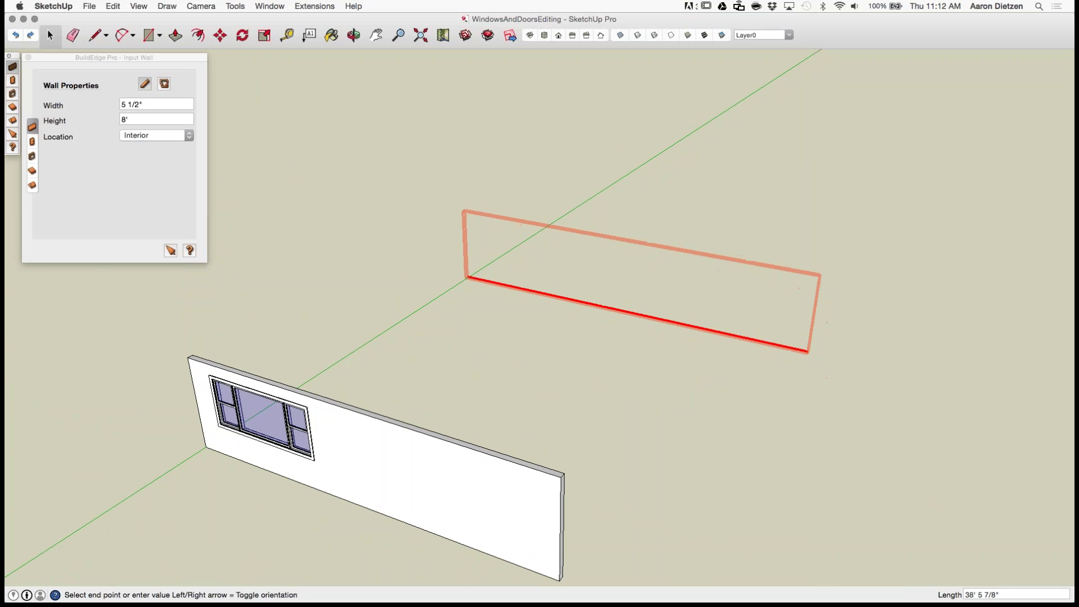
click(808, 344)
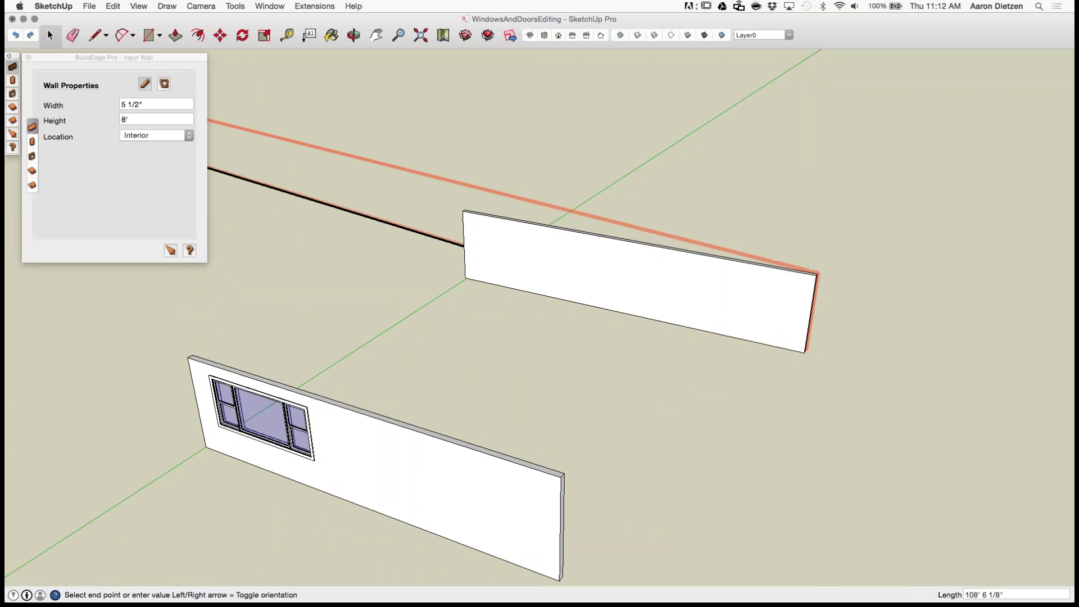
Step: Configure a new BuildEdge window as Fixed type with a width of 5'
click(32, 156)
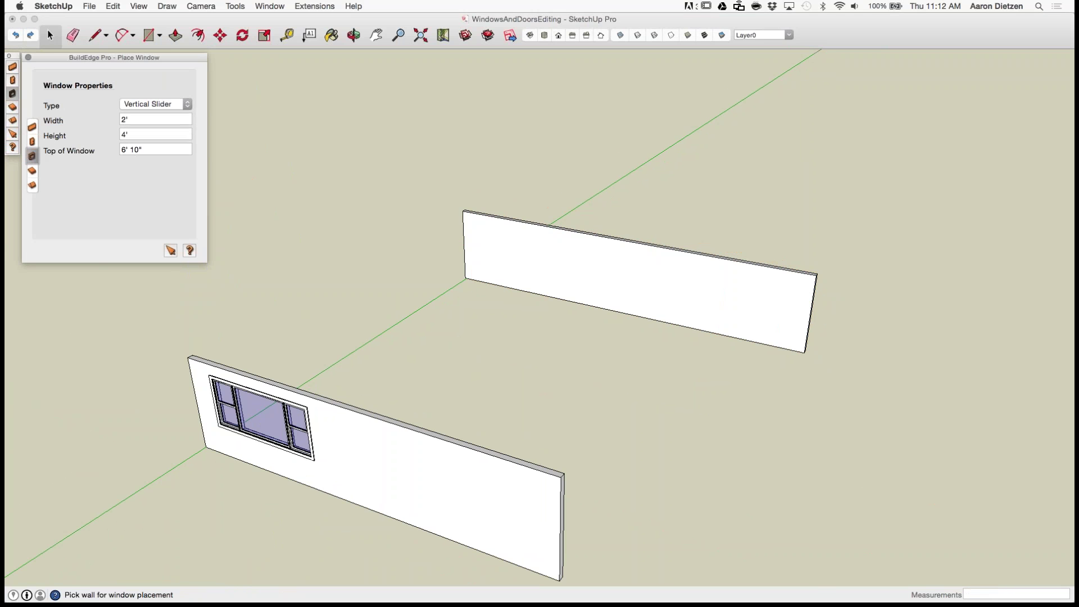
click(156, 104)
click(147, 84)
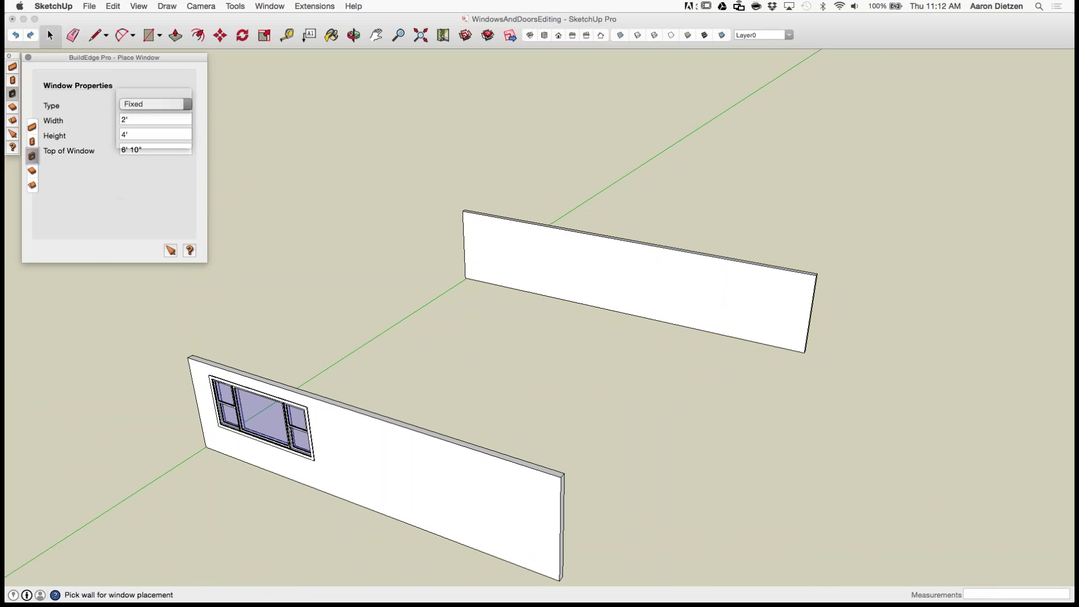
click(147, 119)
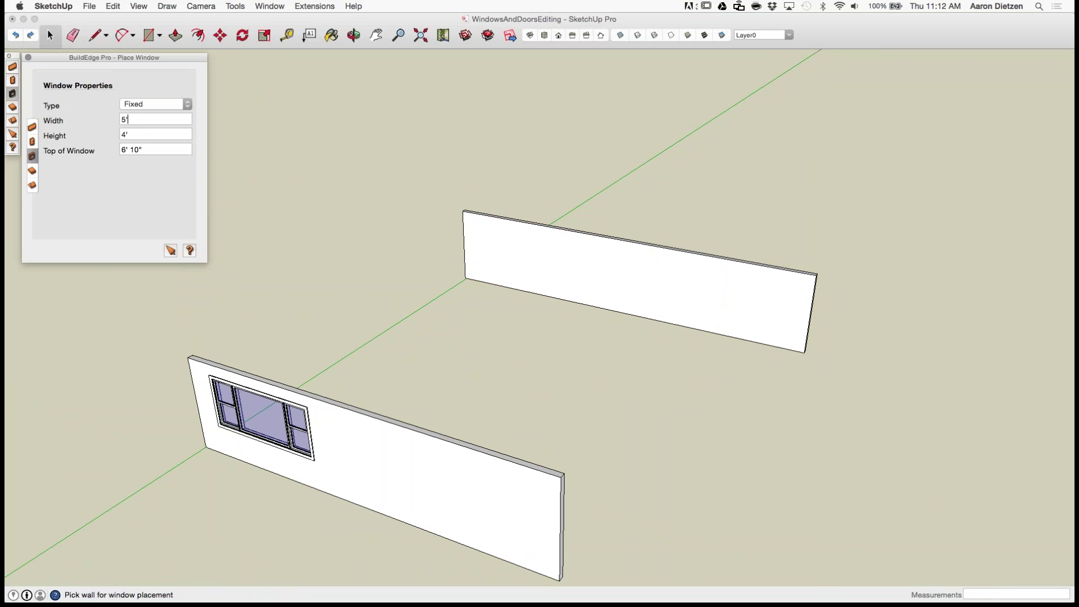
Step: Cycle the placement dimension through the new window's edges and centre, then place it about 7' 4" from the back wall's green-axis end
click(550, 275)
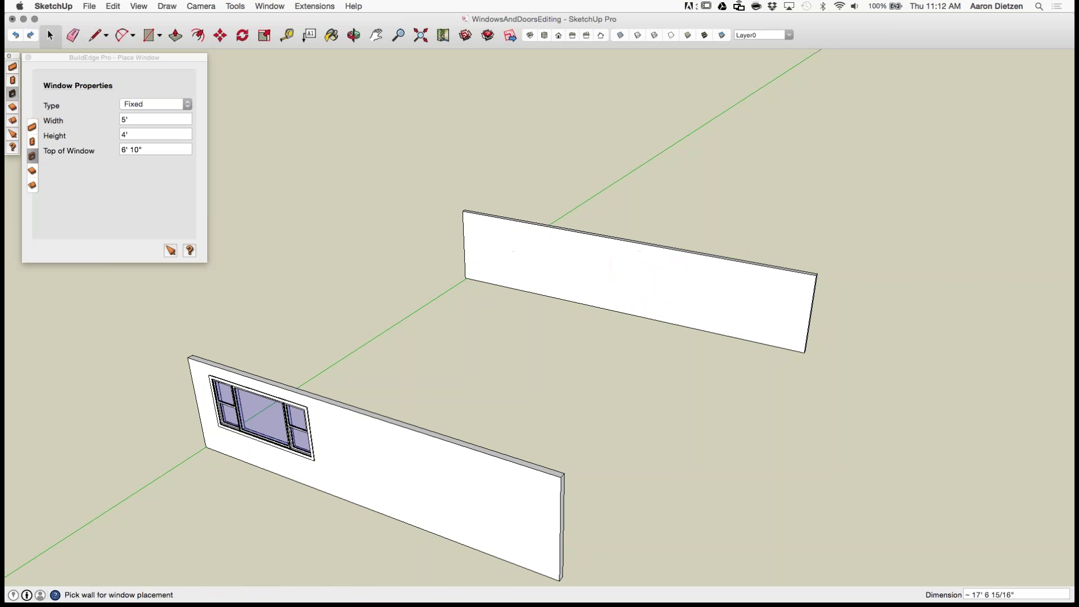
scroll(629, 331, down, 4)
scroll(613, 335, up, 7)
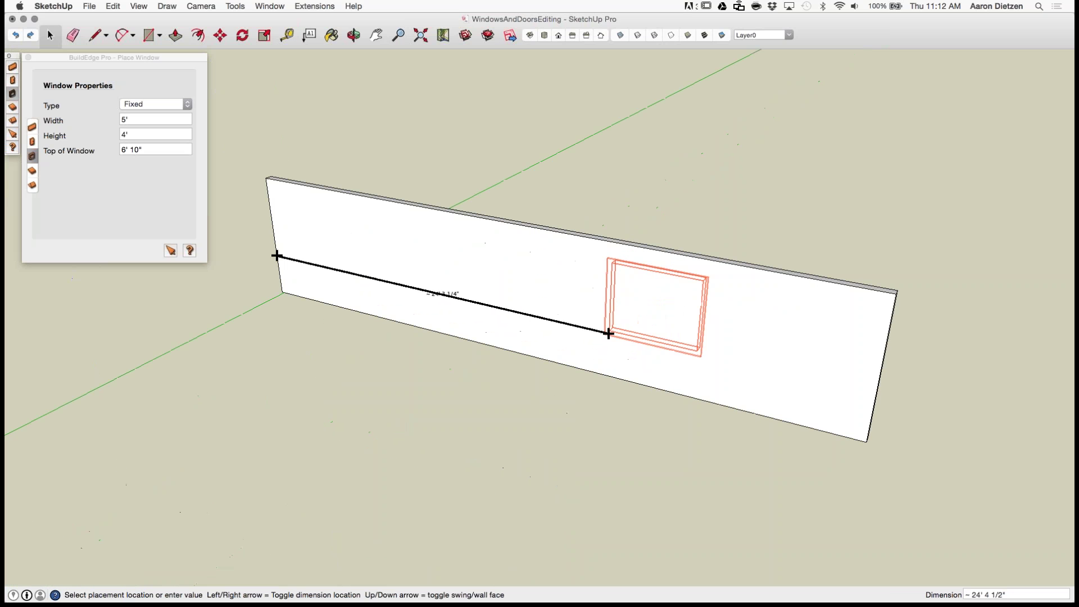
scroll(624, 328, up, 2)
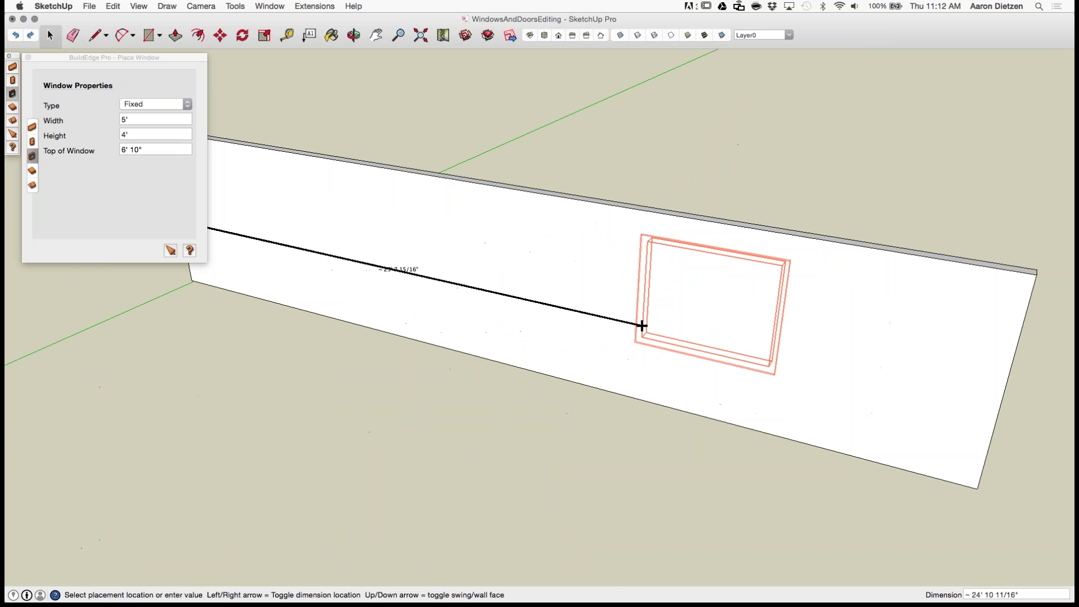
scroll(644, 323, down, 5)
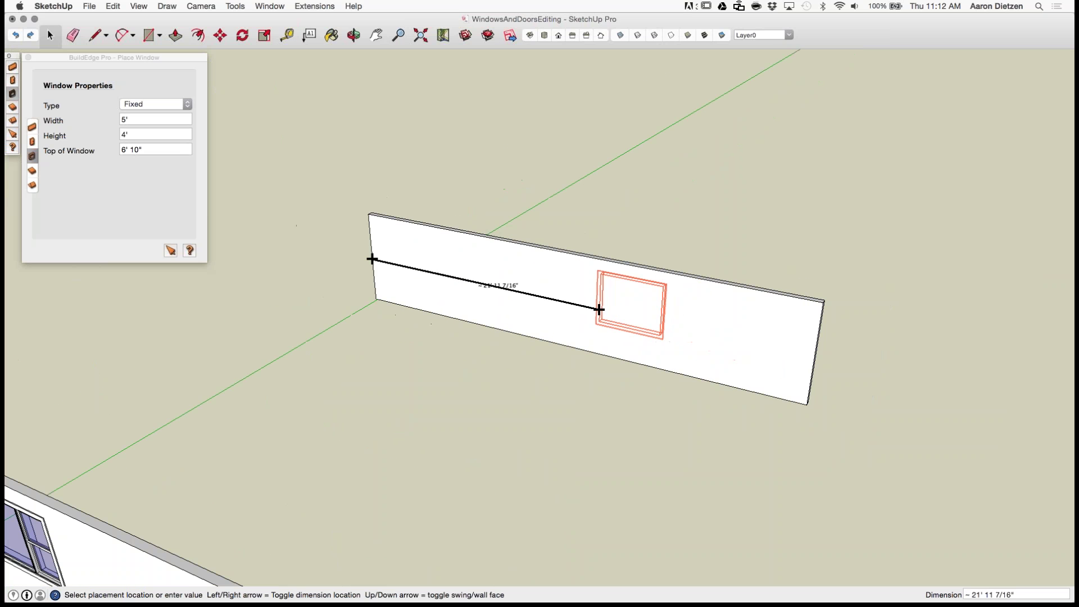
scroll(597, 307, up, 3)
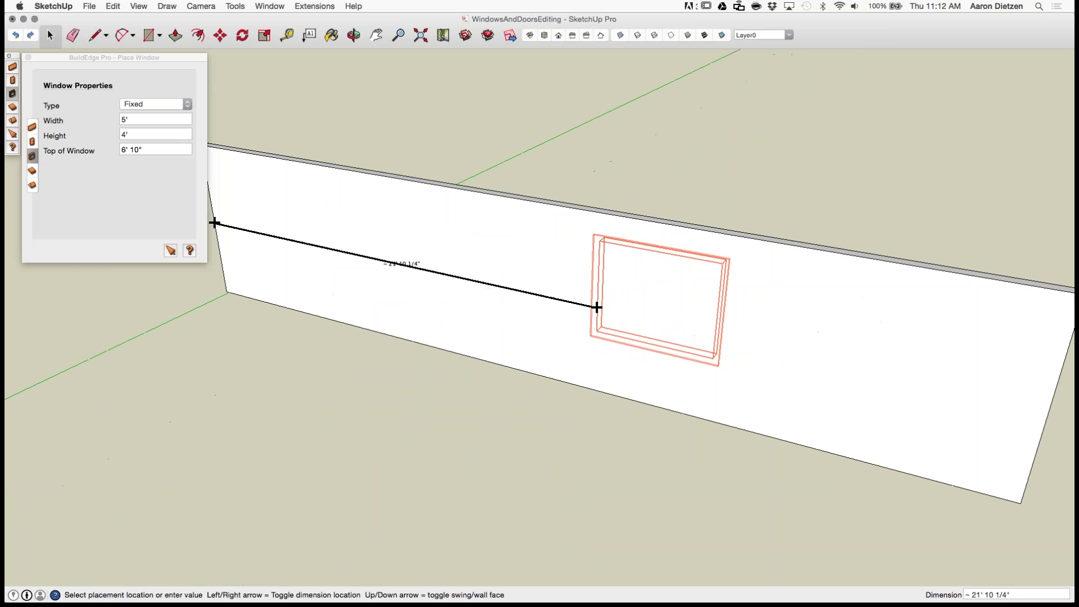
scroll(594, 305, down, 4)
scroll(582, 304, up, 2)
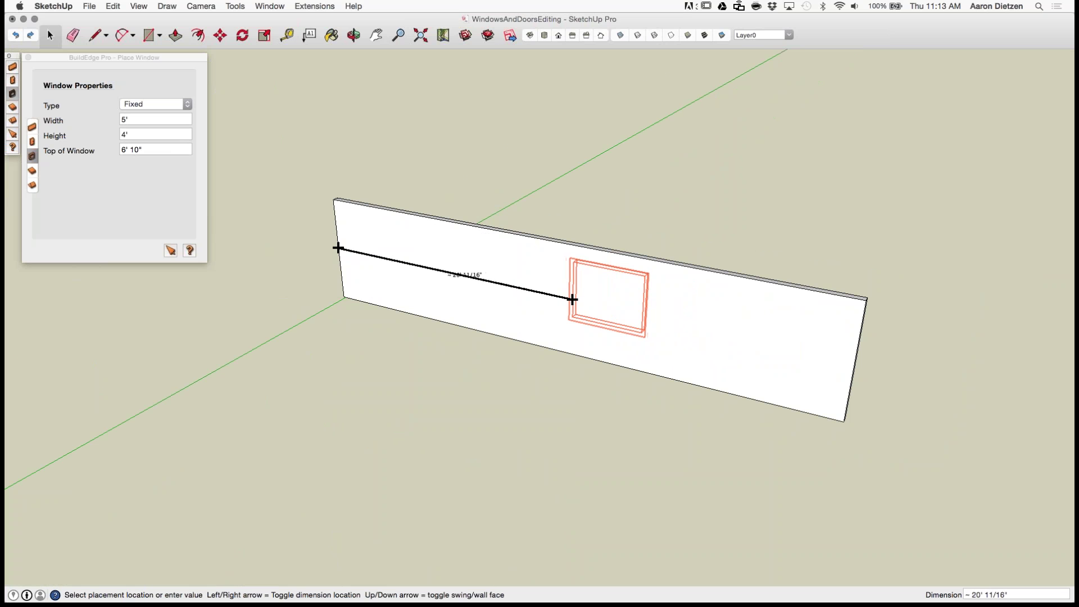
key(Right)
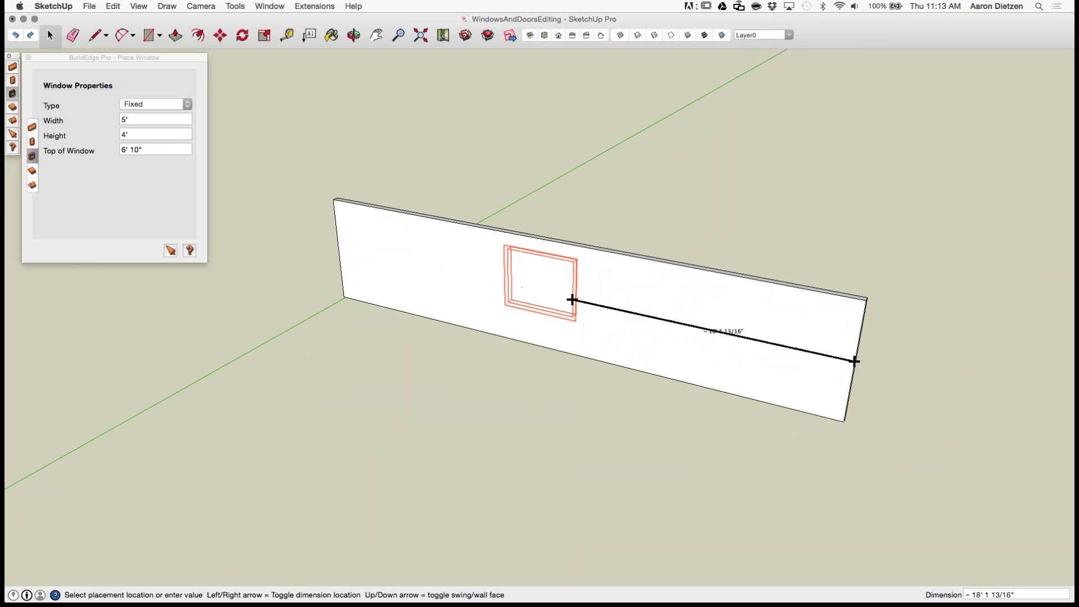
key(Right)
key(Right)
key(Right)
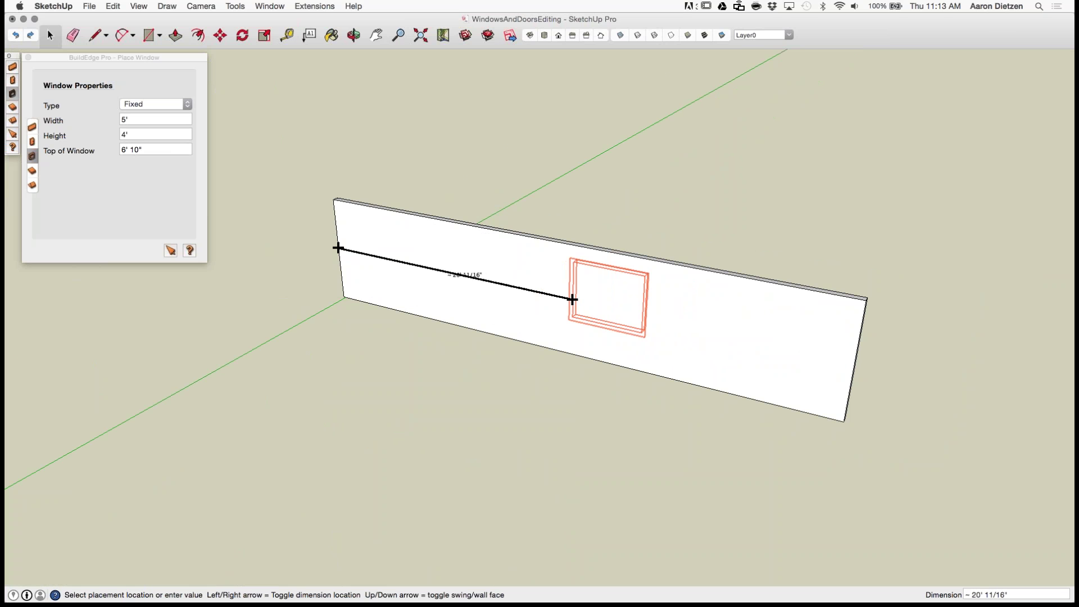
key(Right)
key(Right)
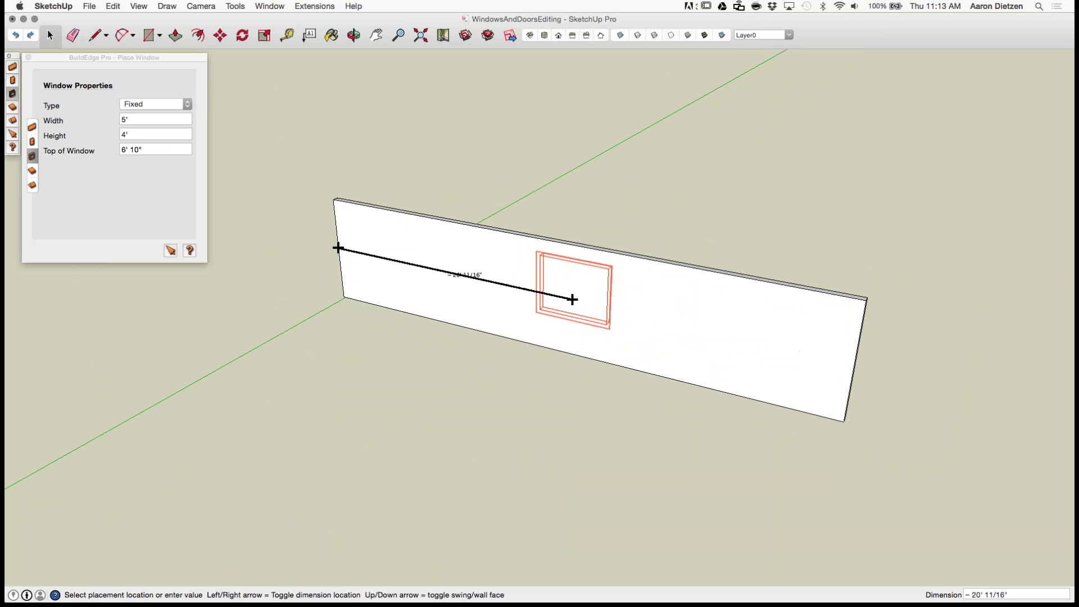
key(Right)
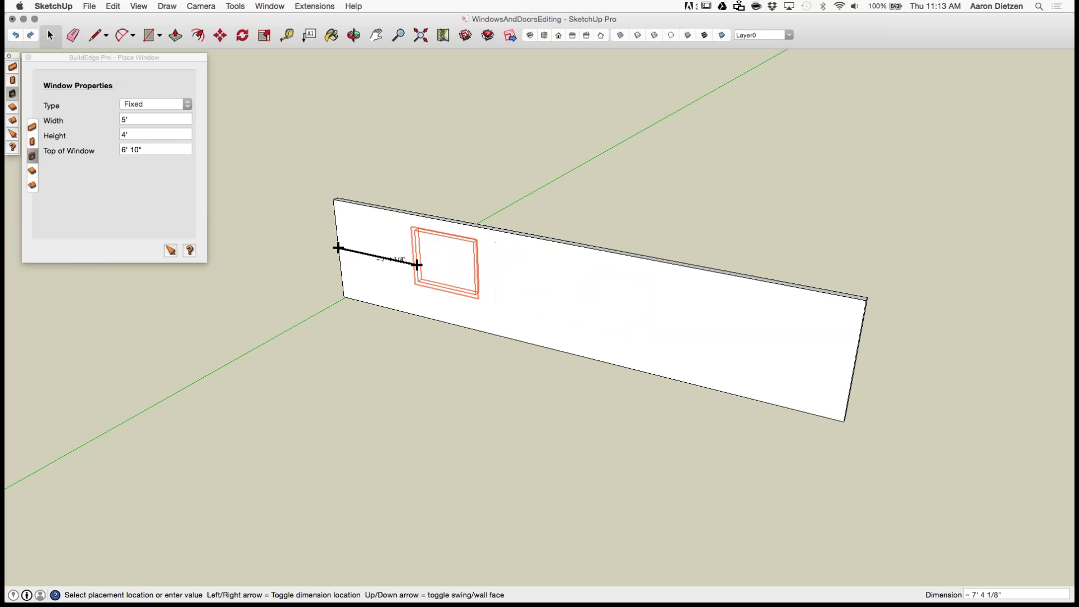
click(416, 265)
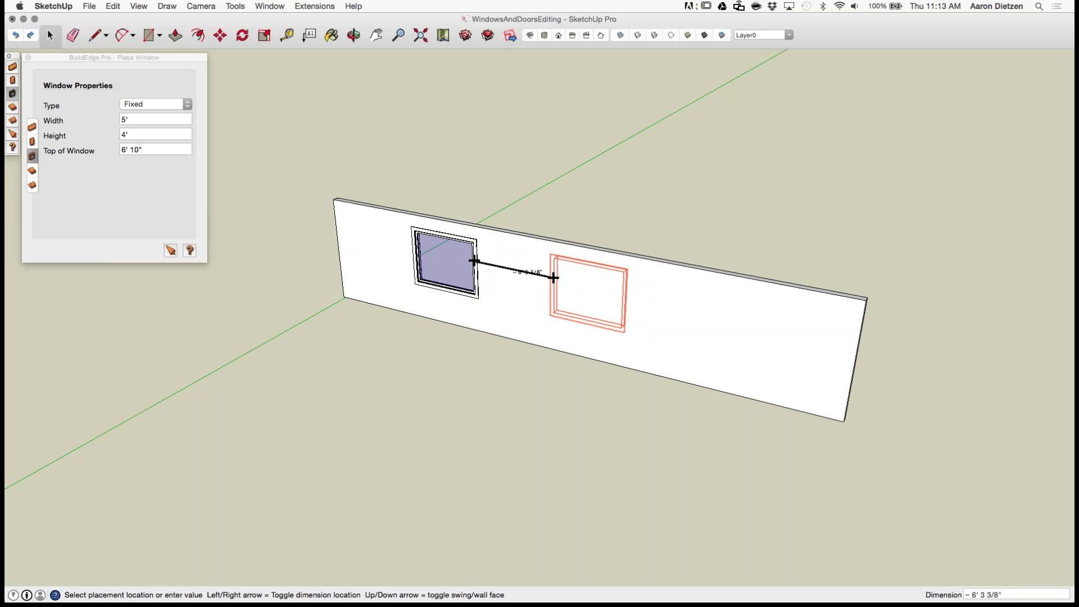
Step: Place a second fixed window in the back wall, about 3' 4" from the near edge of the first window
scroll(554, 277, up, 3)
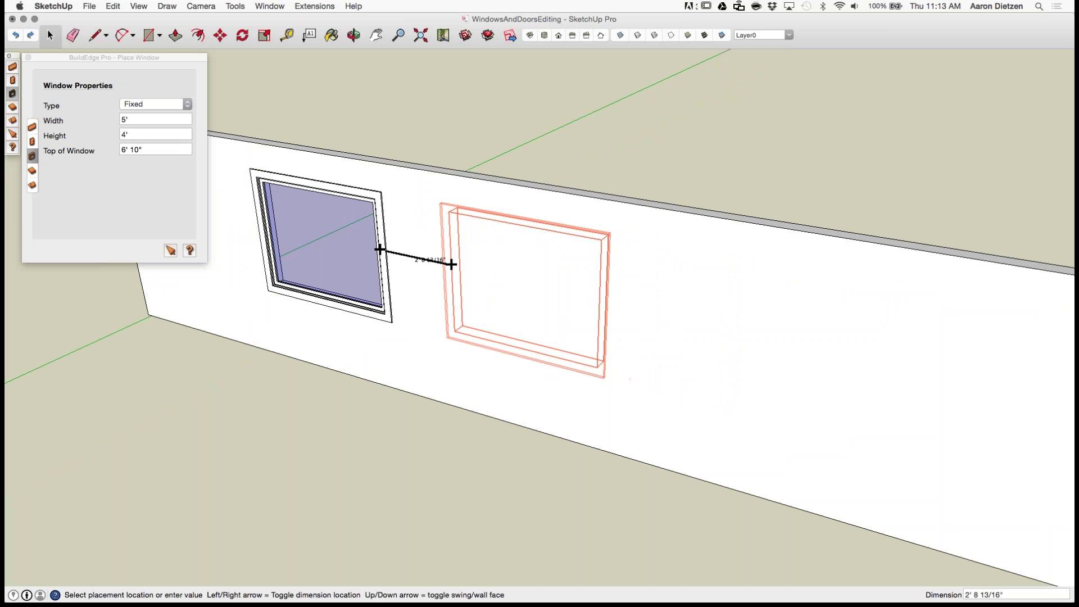
key(Right)
key(Right)
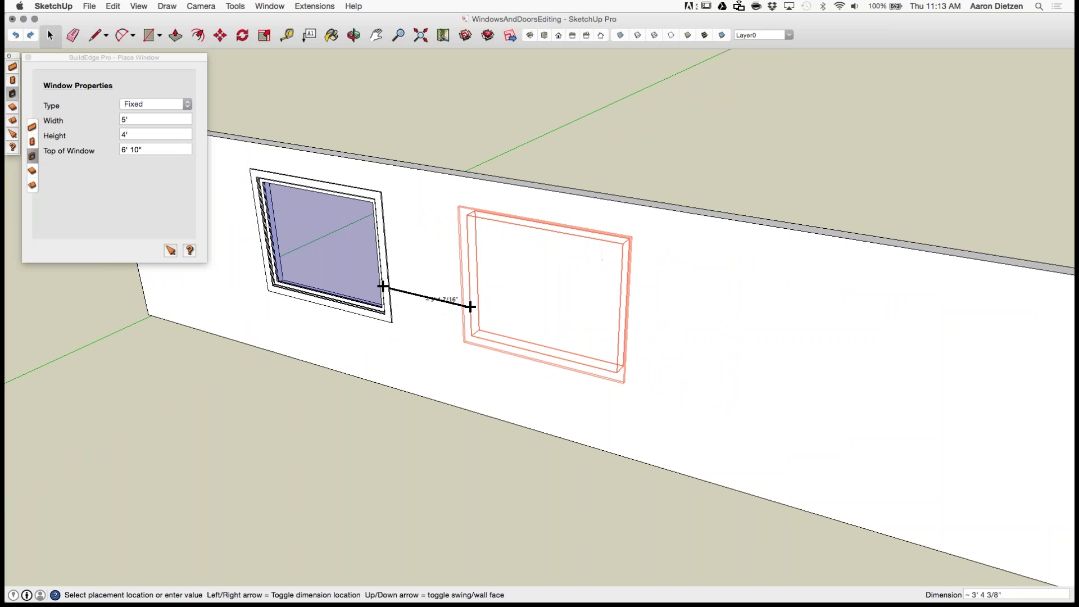
click(471, 304)
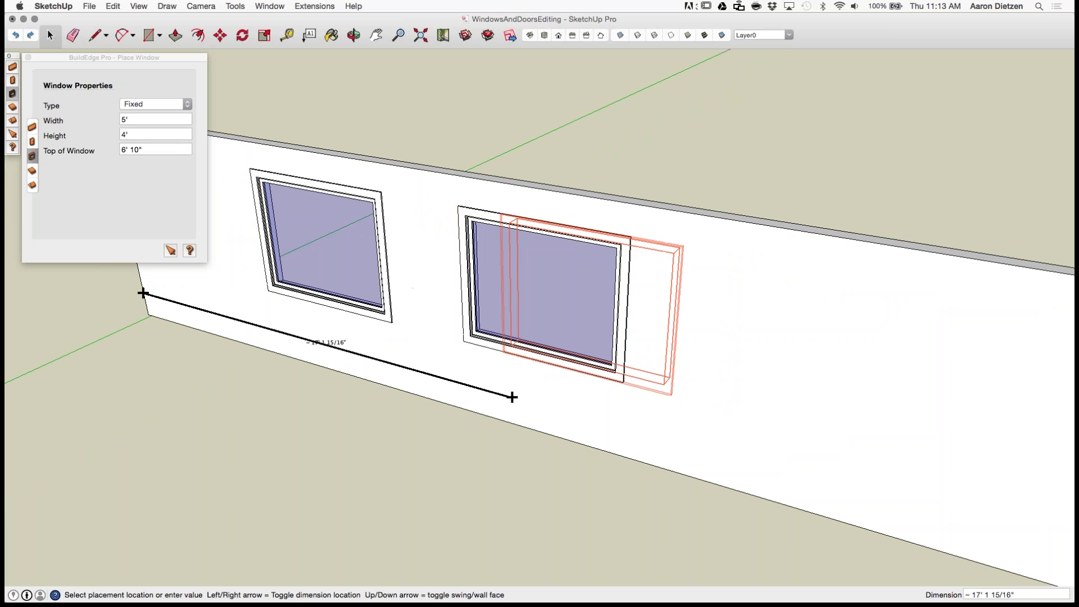
scroll(510, 395, down, 5)
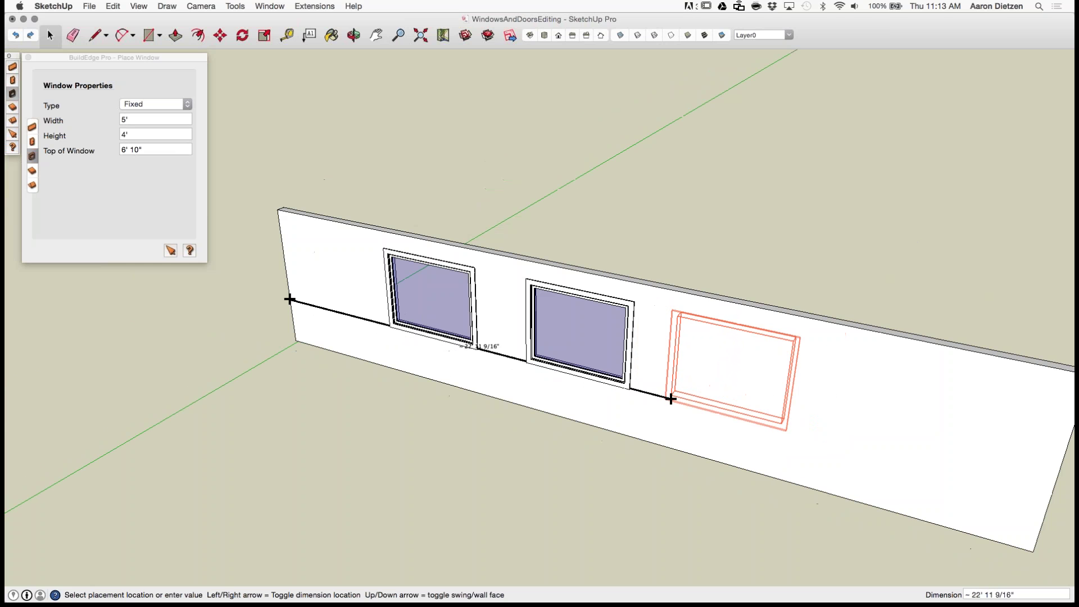
key(Right)
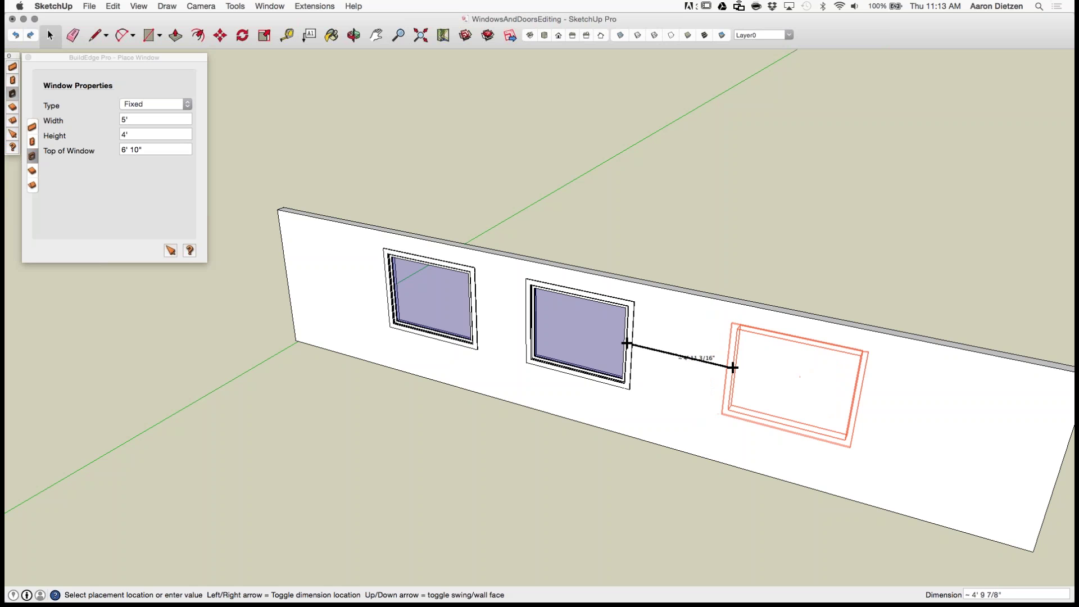
key(Escape)
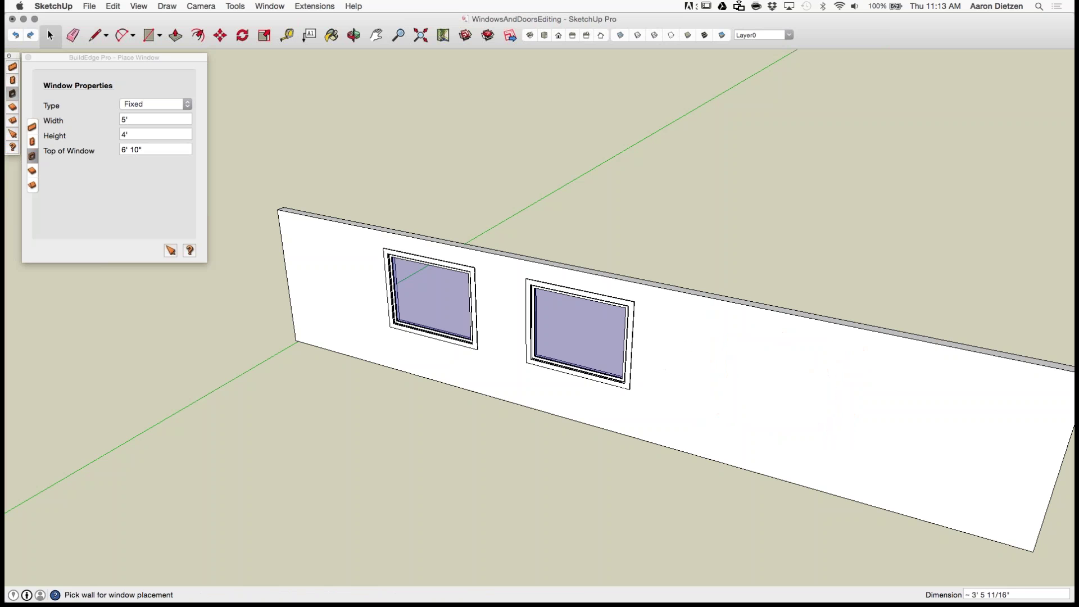
Step: Draw a short reference line outward from the back wall's base and place a third fixed window centred on it, about 29' 6" along
key(l)
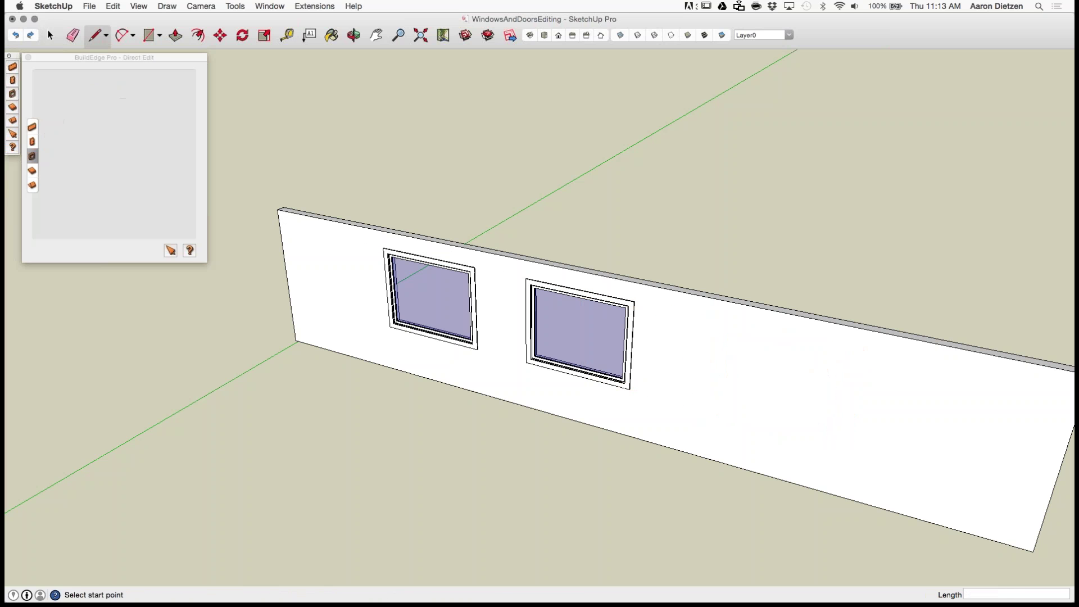
click(810, 487)
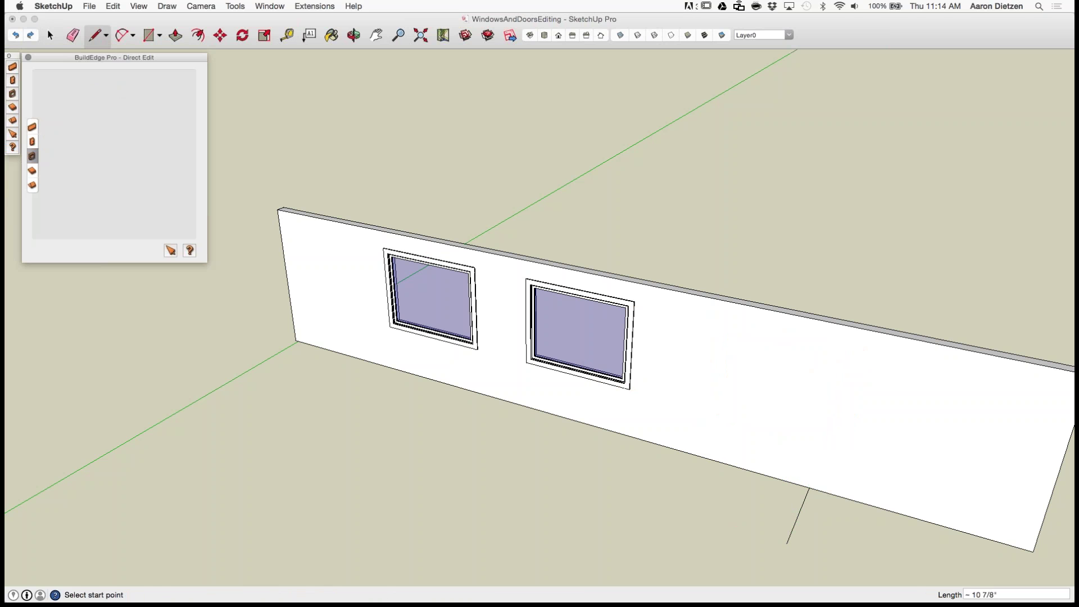
click(32, 142)
click(32, 156)
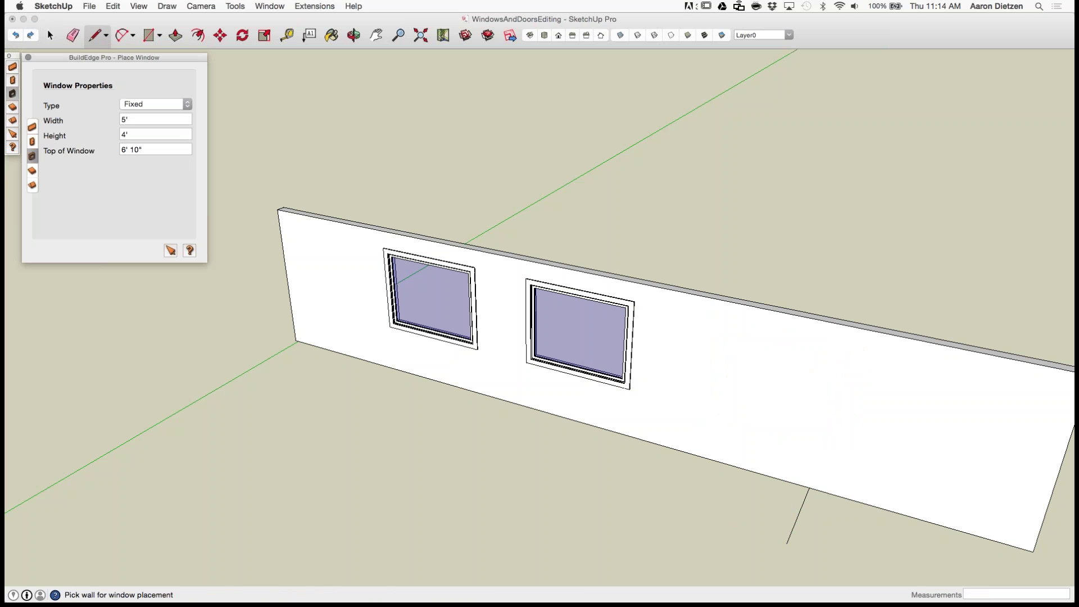
click(687, 439)
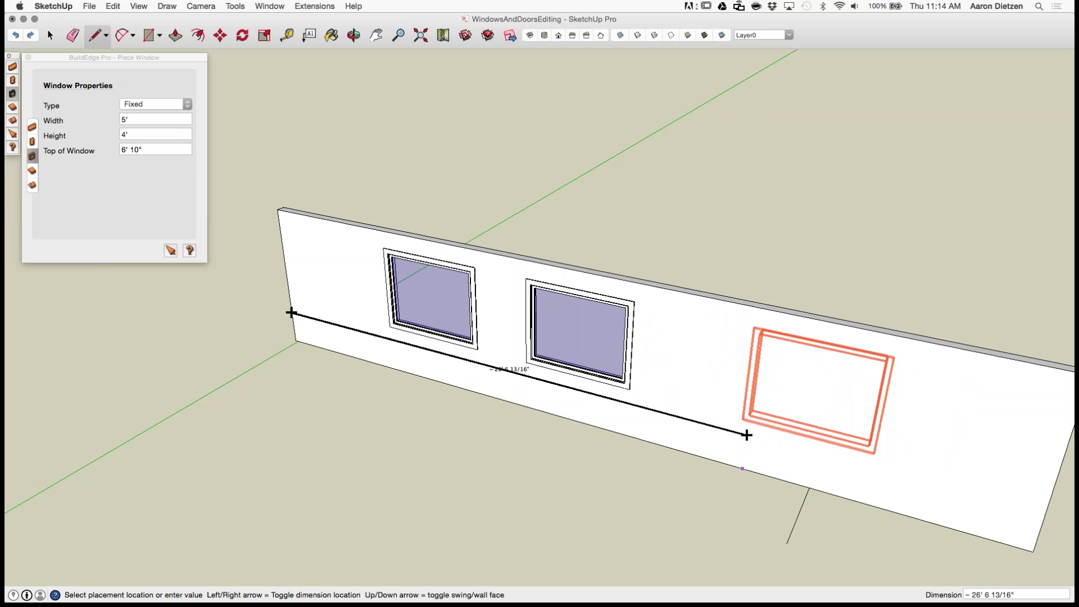
key(Left)
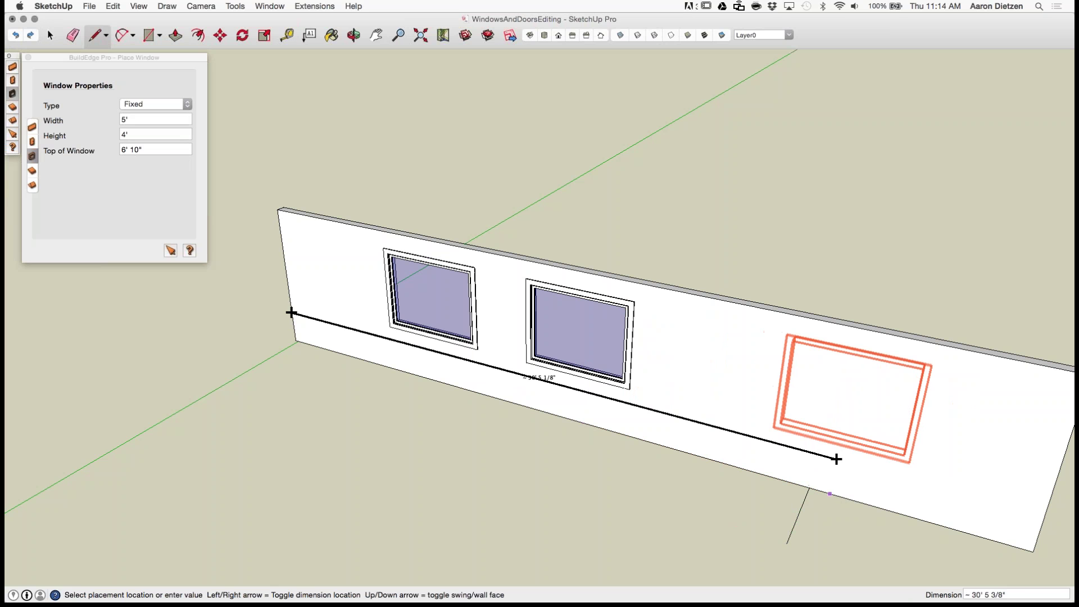
click(814, 453)
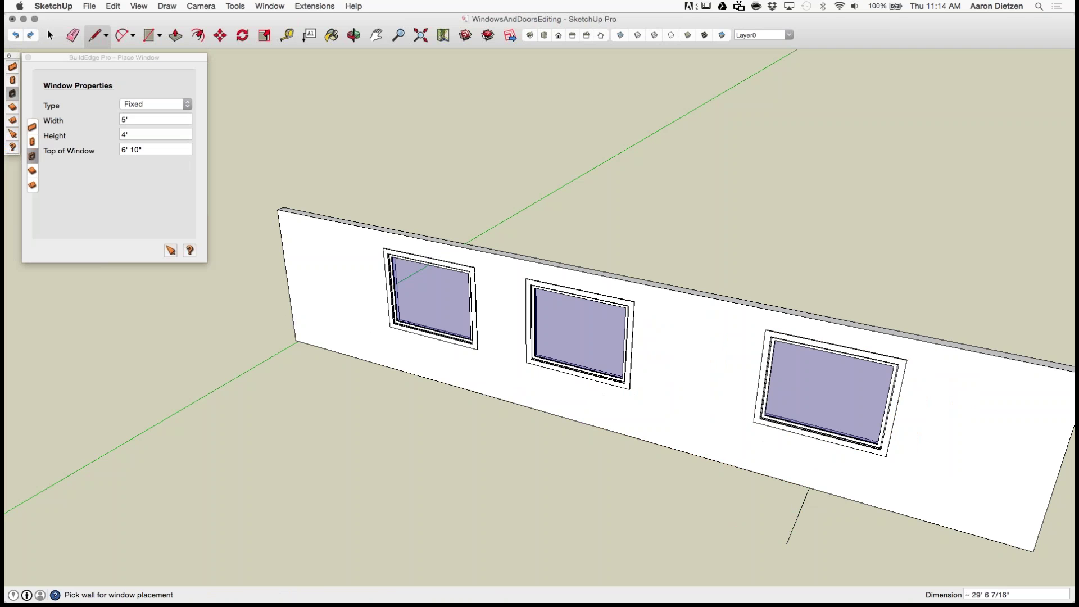
middle_drag(669, 382, 633, 351)
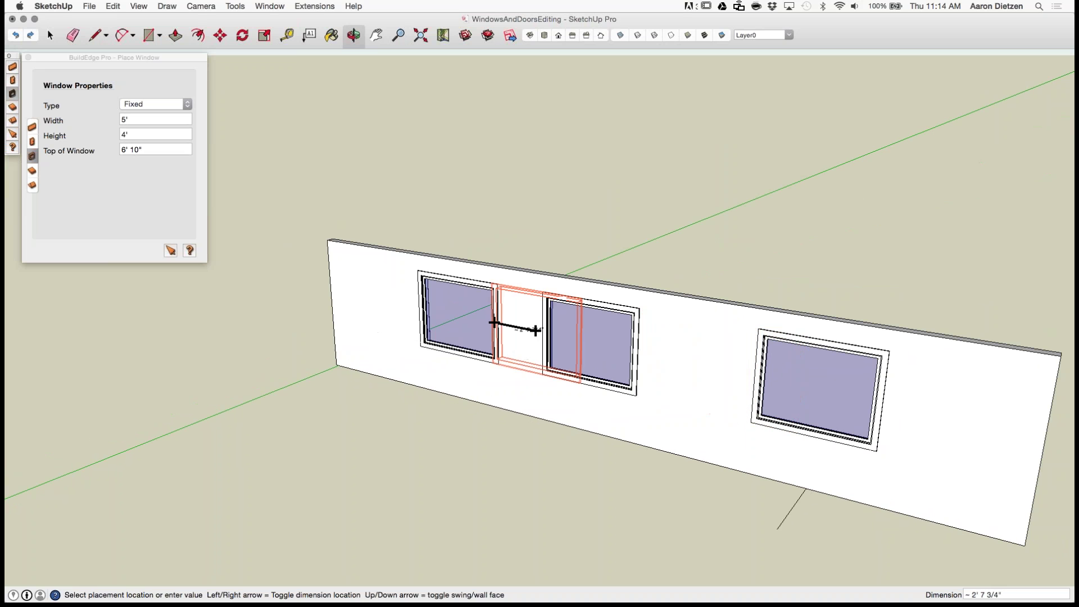
key(Escape)
Step: Move the first window with Direct Edit to about 8' 1" from the wall's green-axis end and flip it to the other wall face
click(170, 250)
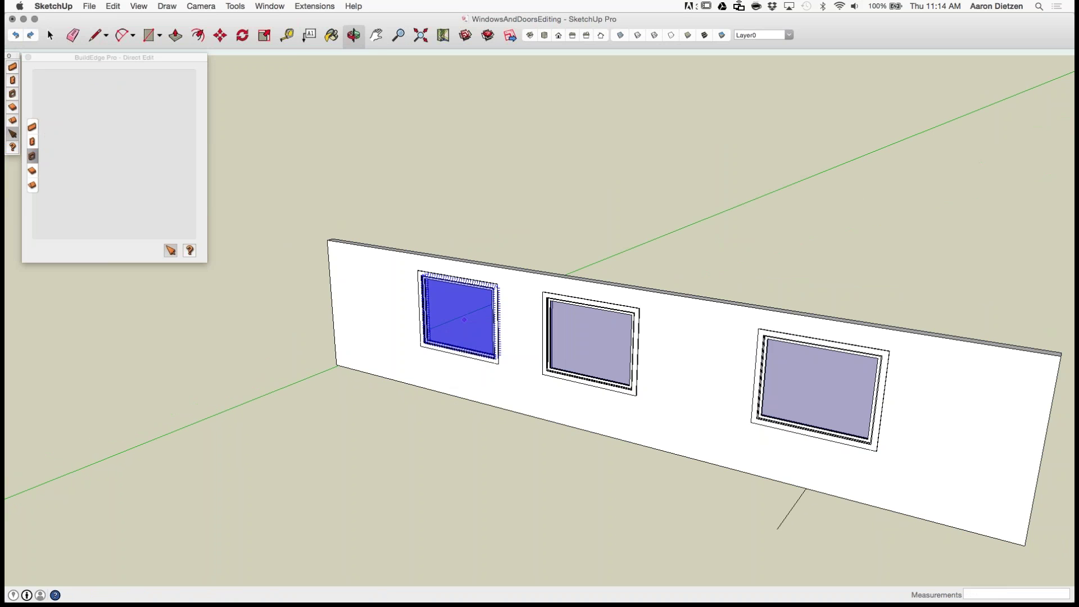
scroll(277, 304, up, 1)
middle_drag(277, 303, 933, 256)
scroll(1023, 242, down, 2)
scroll(821, 297, up, 1)
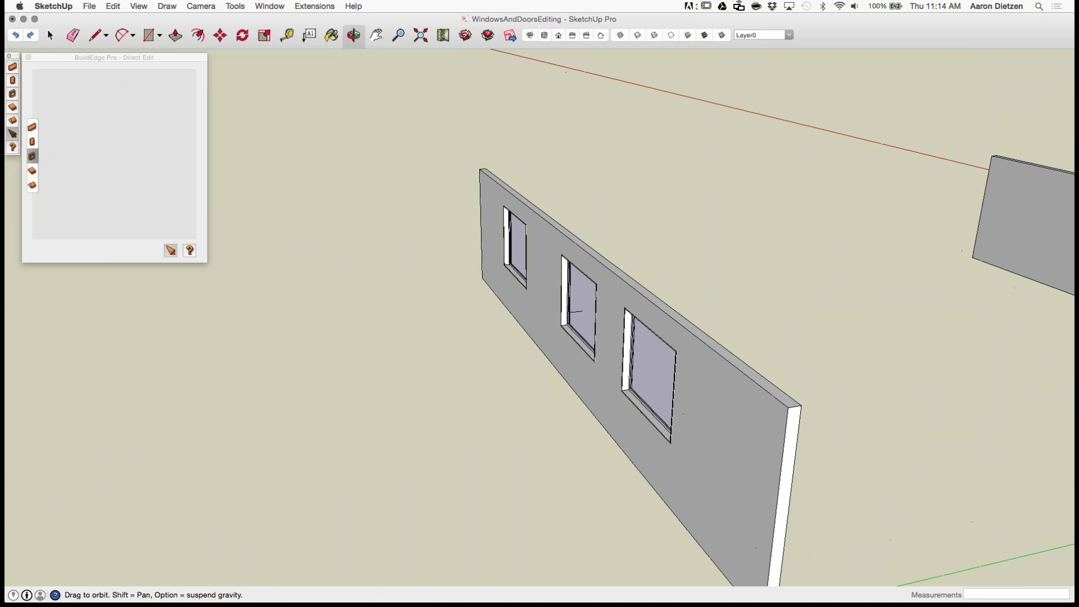
middle_drag(775, 360, 418, 333)
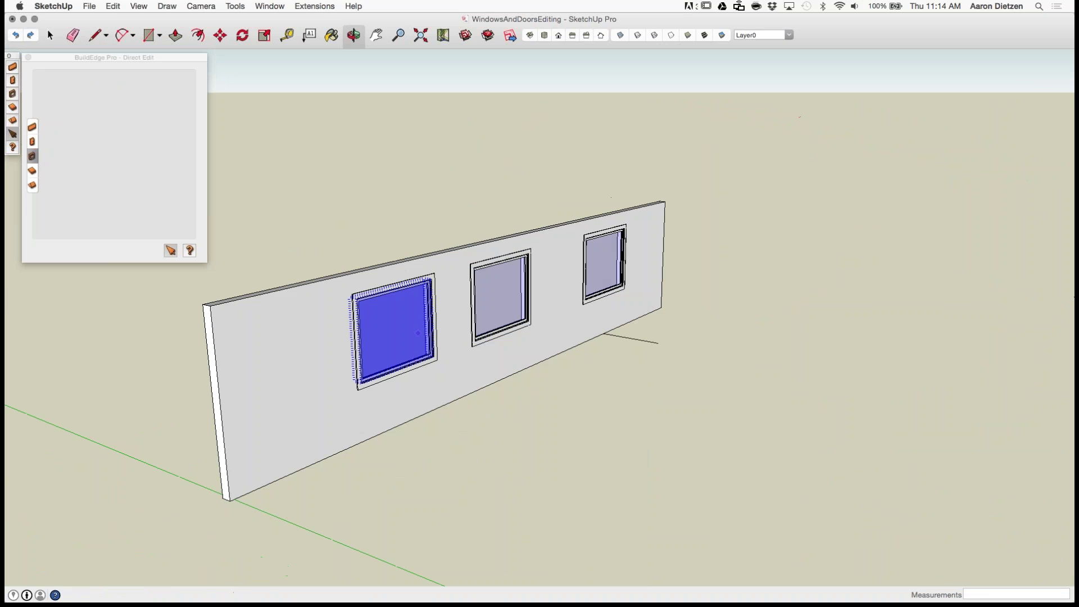
click(398, 324)
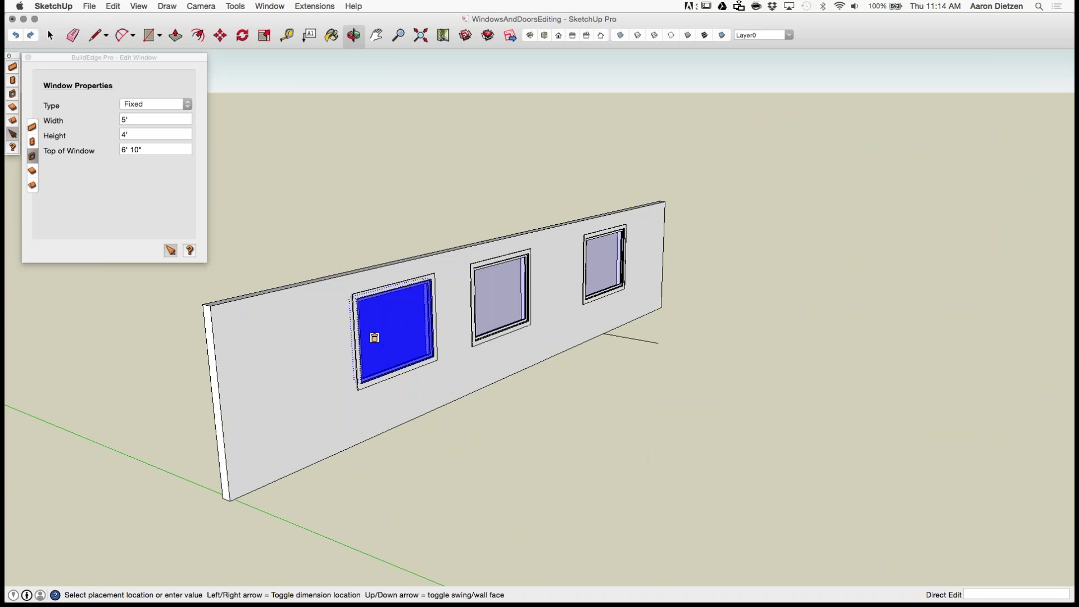
click(374, 337)
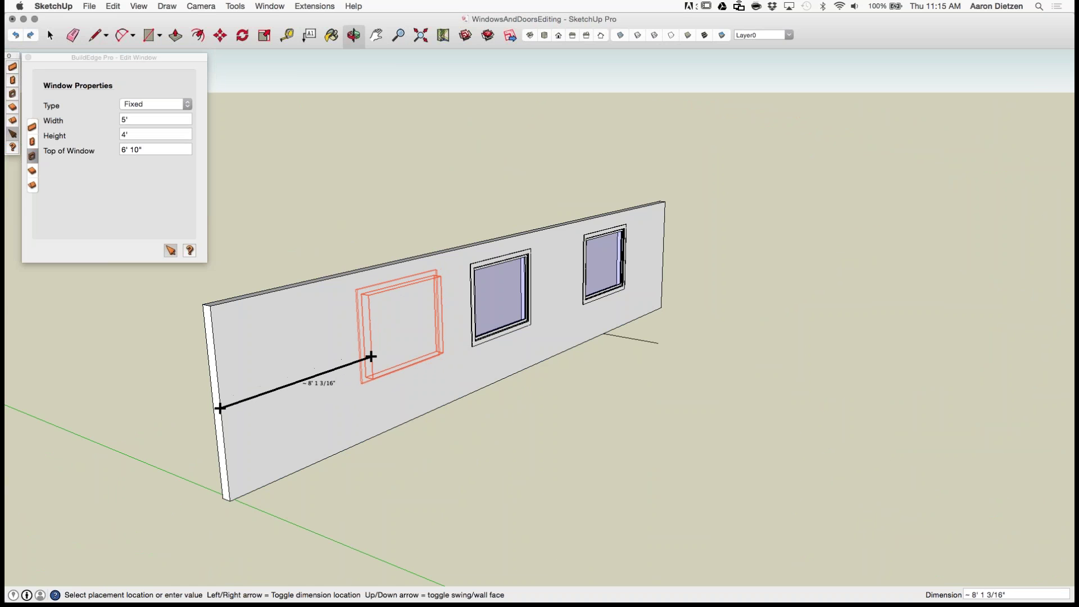
click(371, 357)
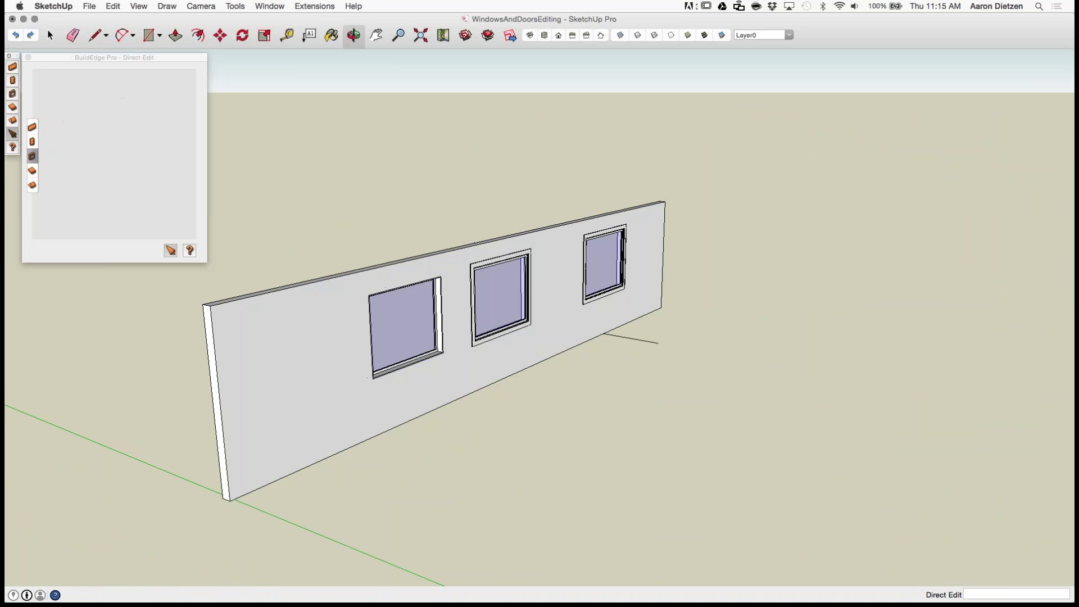
Step: Examine the flipped window's trim and recess from both sides of the wall, comparing it with the other two windows
scroll(298, 189, up, 1)
mouse_move(416, 315)
middle_down()
mouse_move(466, 363)
mouse_move(408, 311)
middle_up()
scroll(408, 310, up, 3)
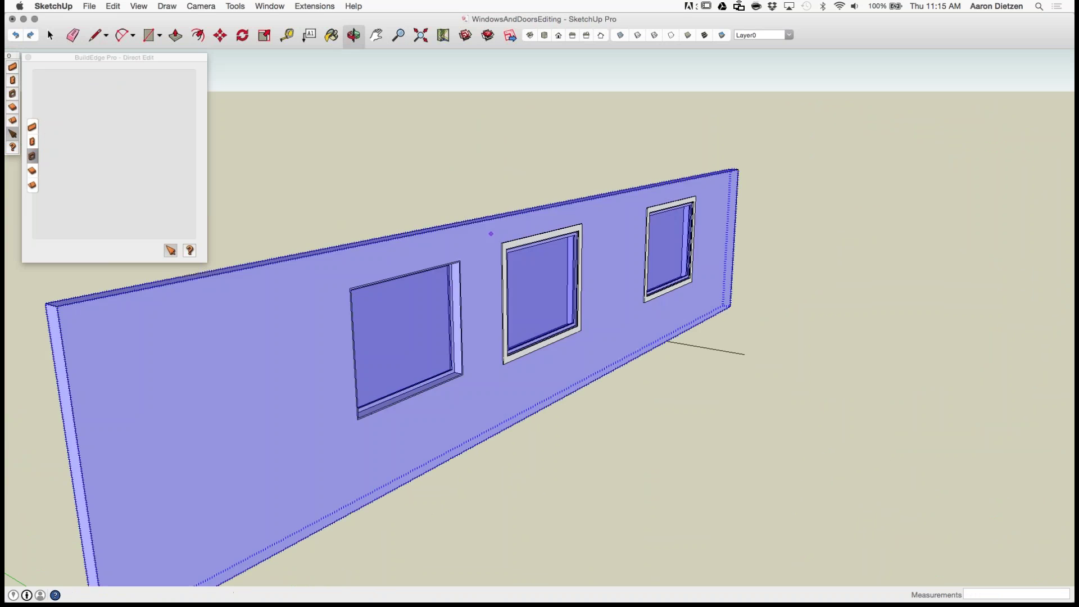
middle_drag(491, 231, 725, 264)
scroll(608, 266, up, 4)
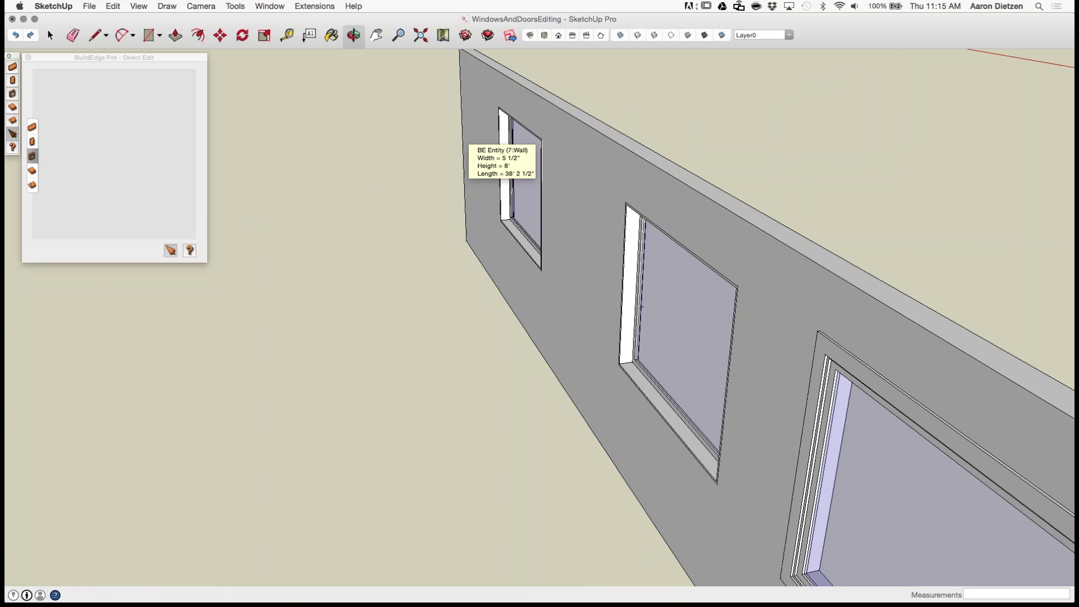
scroll(467, 144, down, 3)
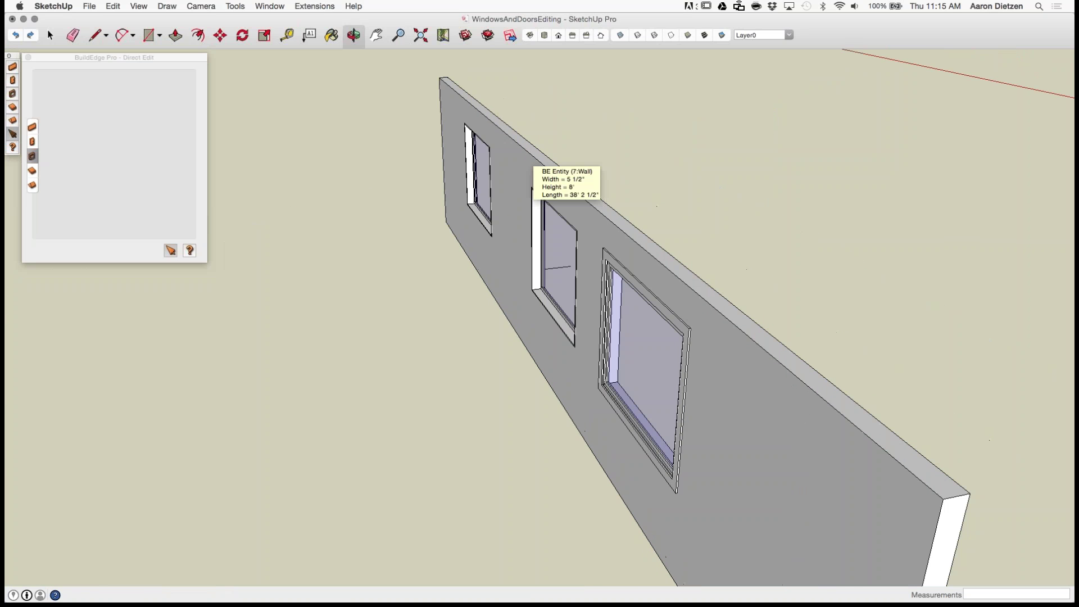
scroll(613, 172, down, 2)
scroll(613, 171, up, 6)
scroll(614, 171, down, 5)
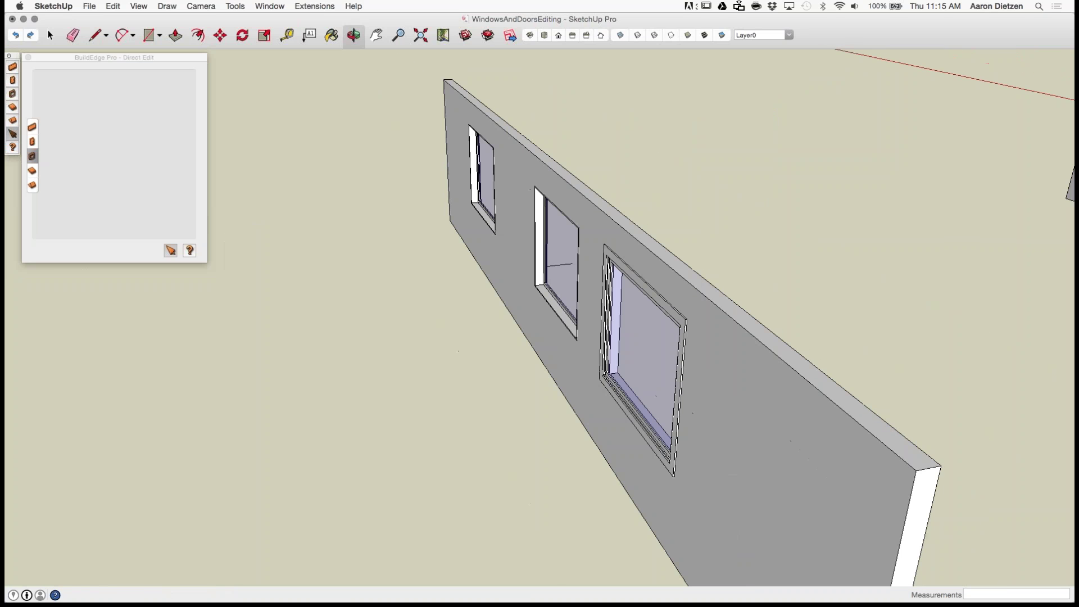
middle_drag(551, 315, 635, 199)
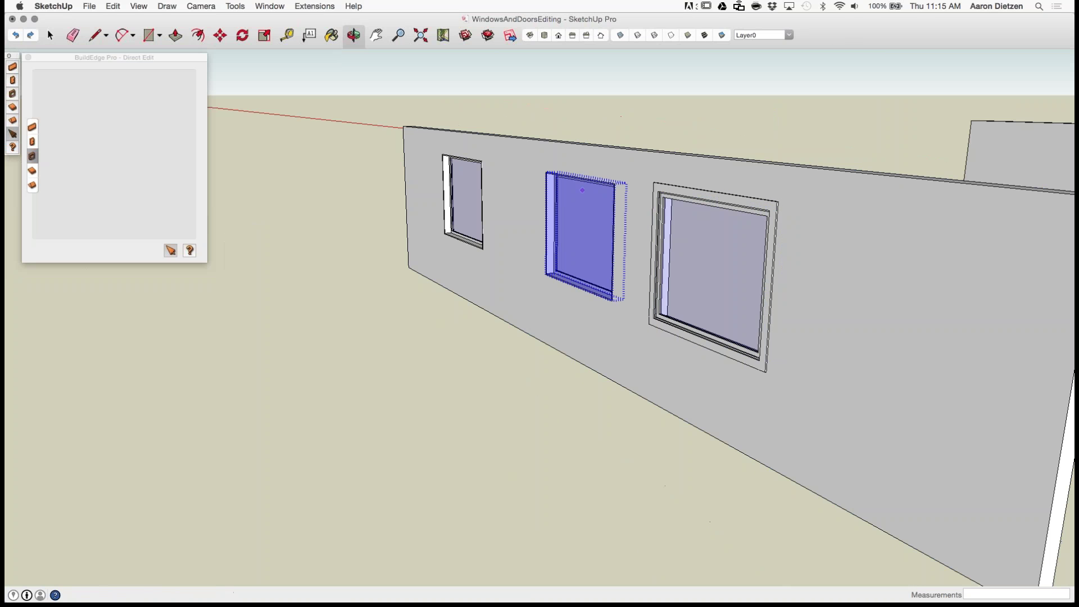
Step: Try to change the flipped window's type to Horizontal Slider with Direct Edit
middle_drag(668, 174, 413, 182)
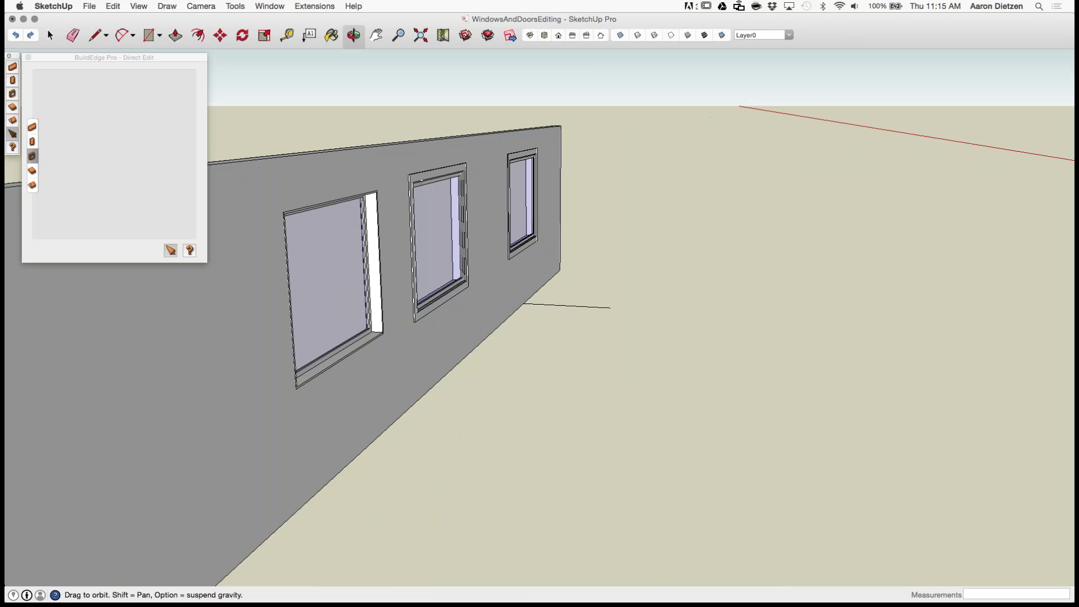
middle_drag(438, 242, 400, 229)
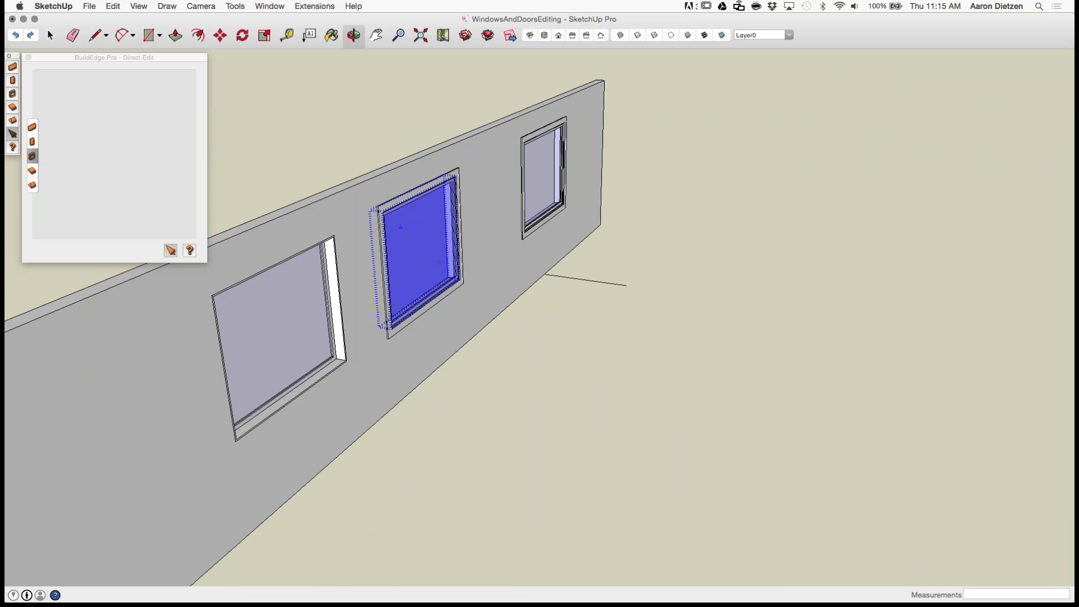
scroll(401, 228, up, 3)
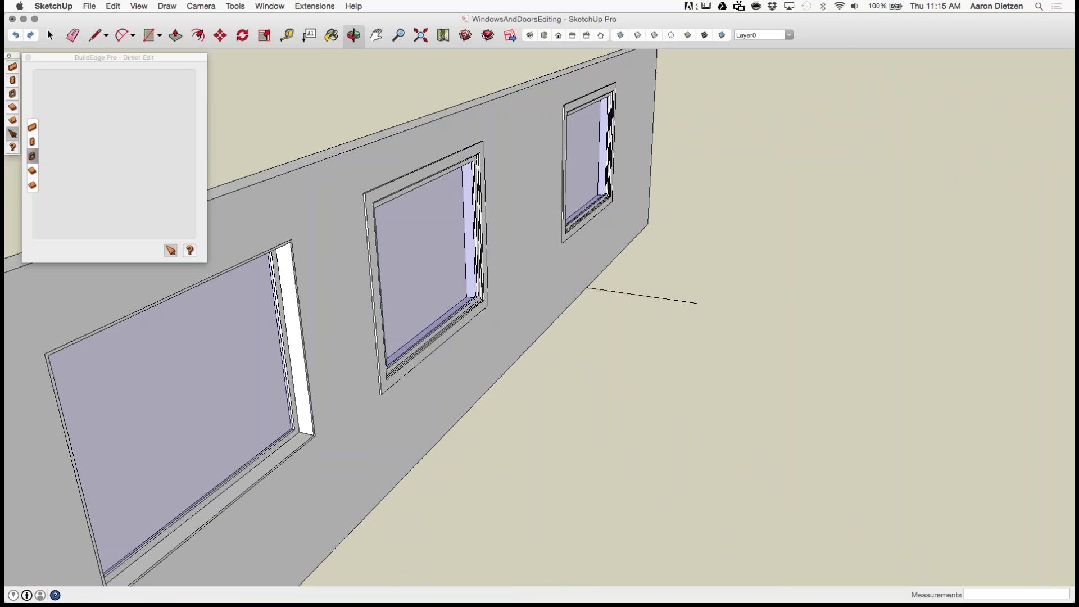
scroll(365, 242, down, 3)
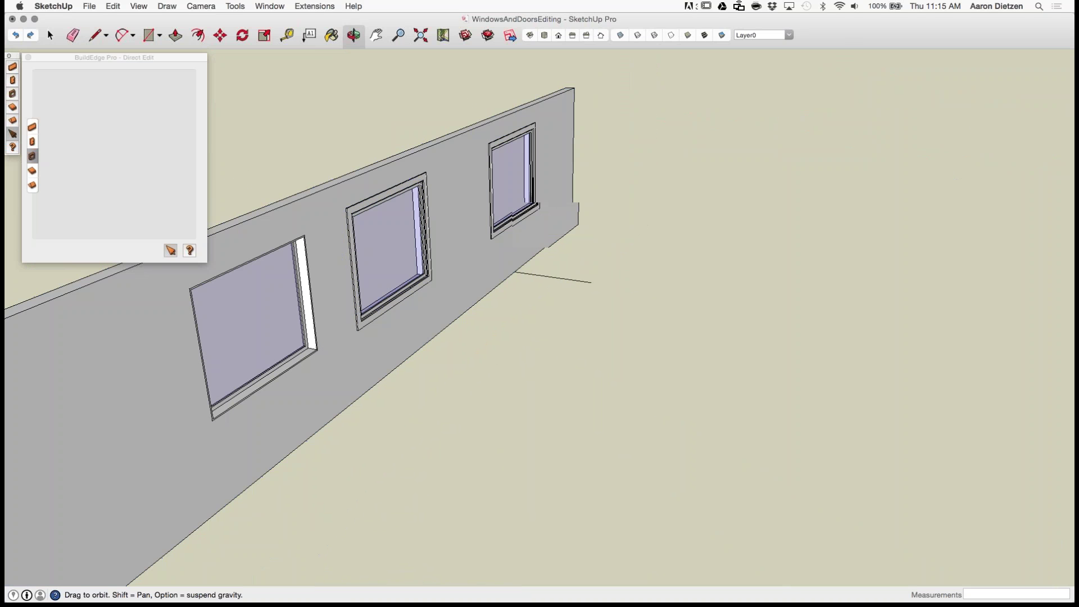
middle_drag(368, 247, 323, 241)
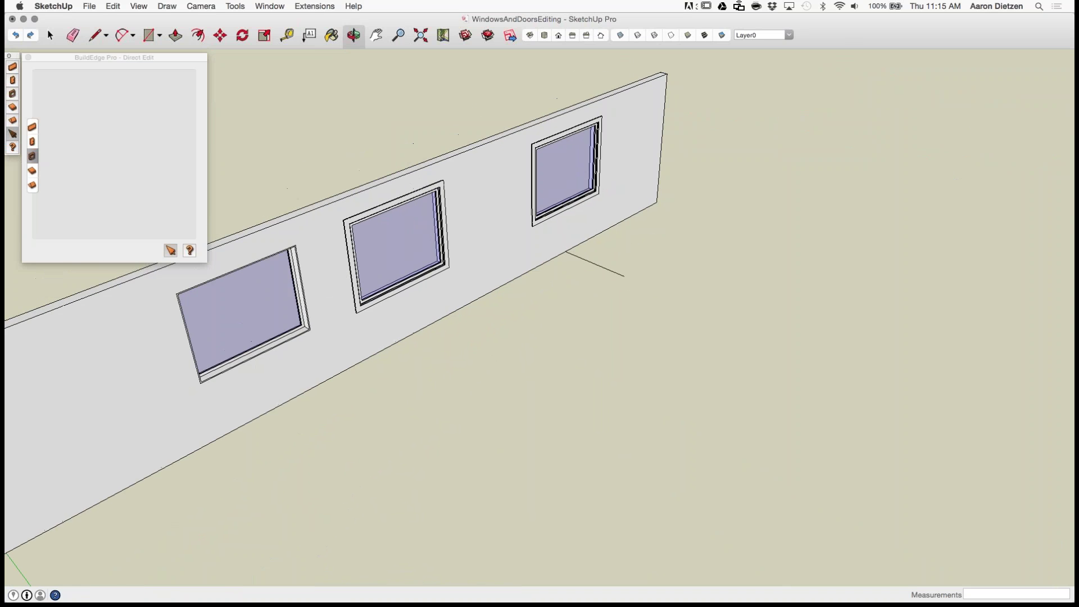
scroll(518, 284, down, 3)
click(315, 299)
click(315, 299)
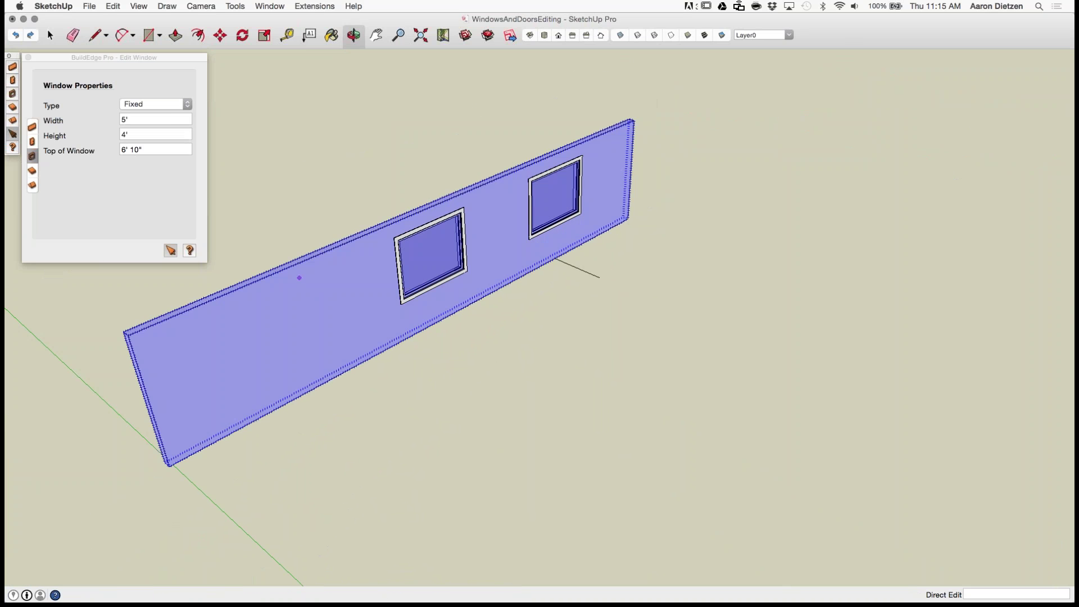
click(156, 104)
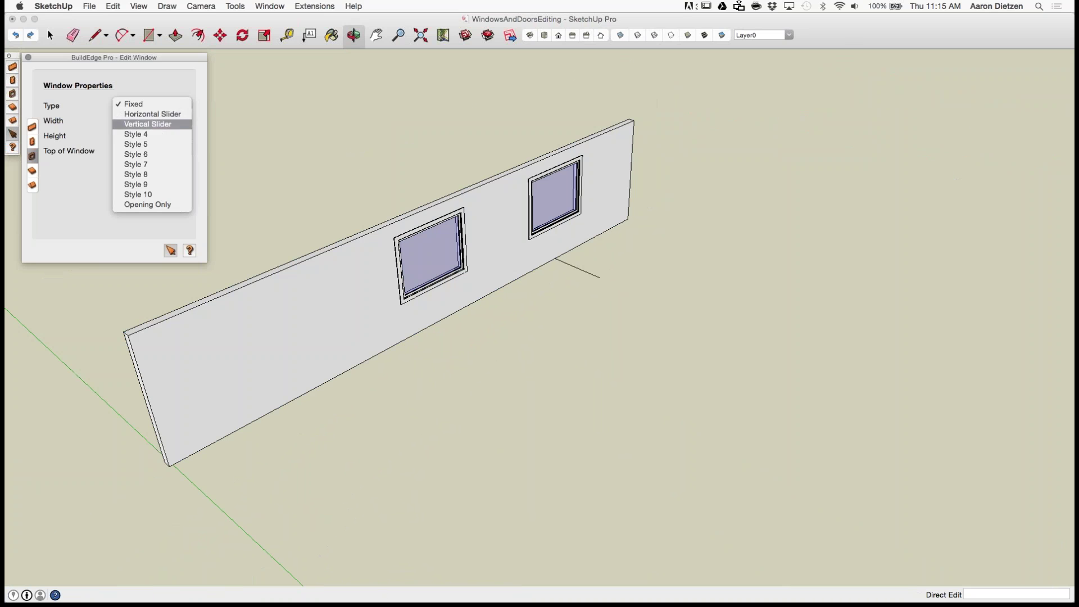
click(152, 114)
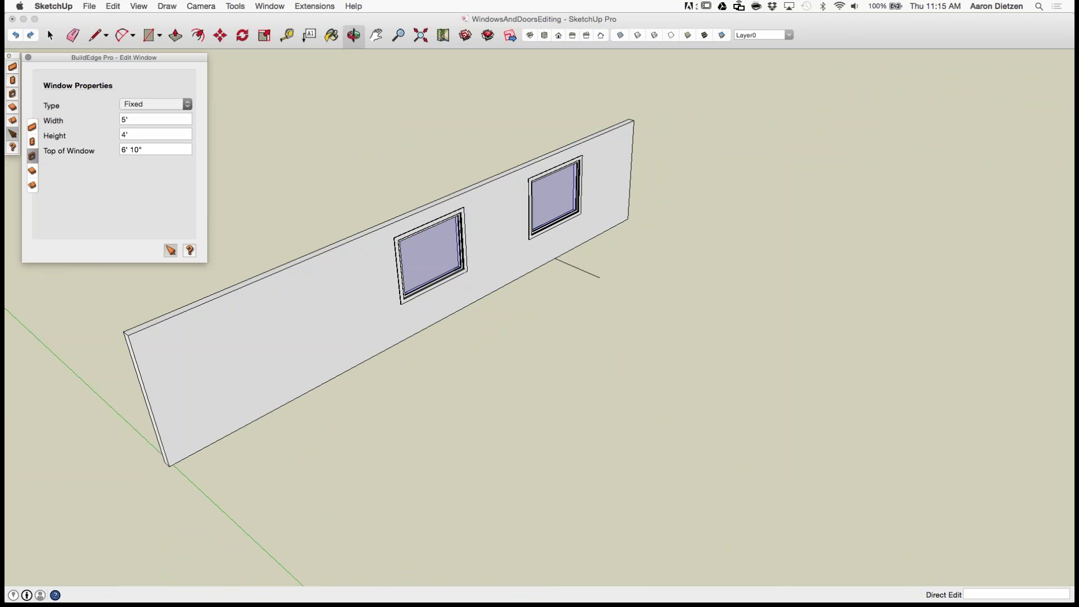
key(super+Tab)
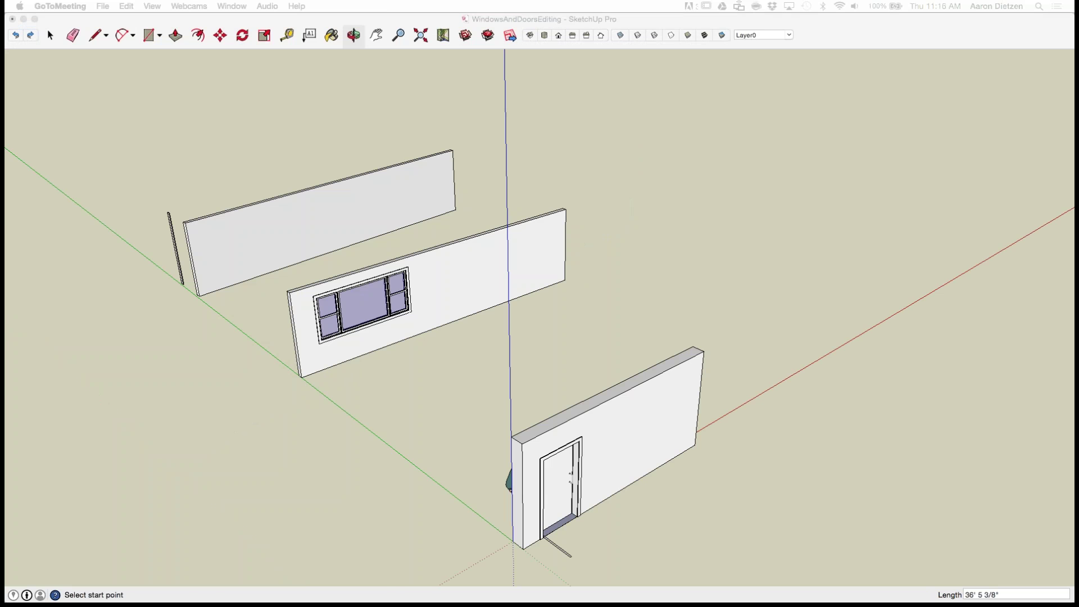
Step: Place a Horizontal Slider window, 5' wide and 4' high with its top at 6' 10", in the empty back wall
scroll(239, 212, up, 8)
scroll(390, 359, up, 2)
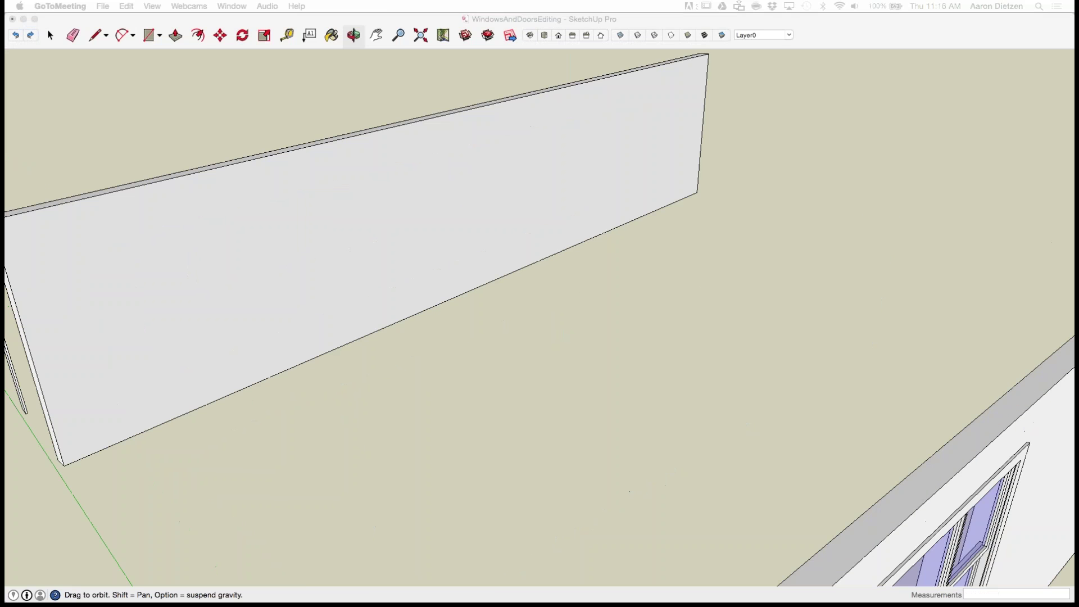
middle_drag(390, 359, 348, 343)
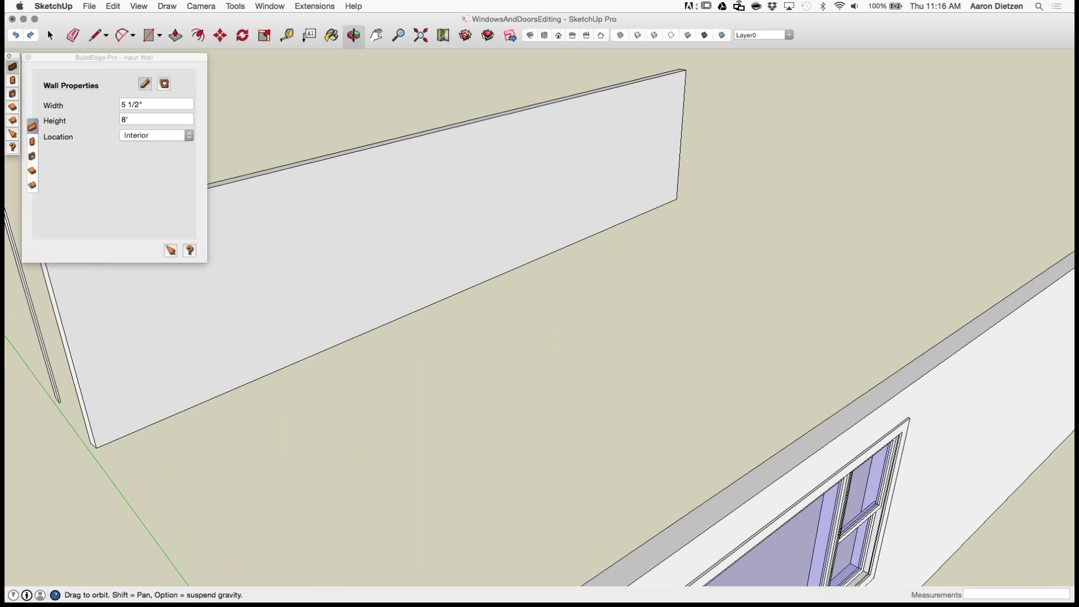
click(32, 157)
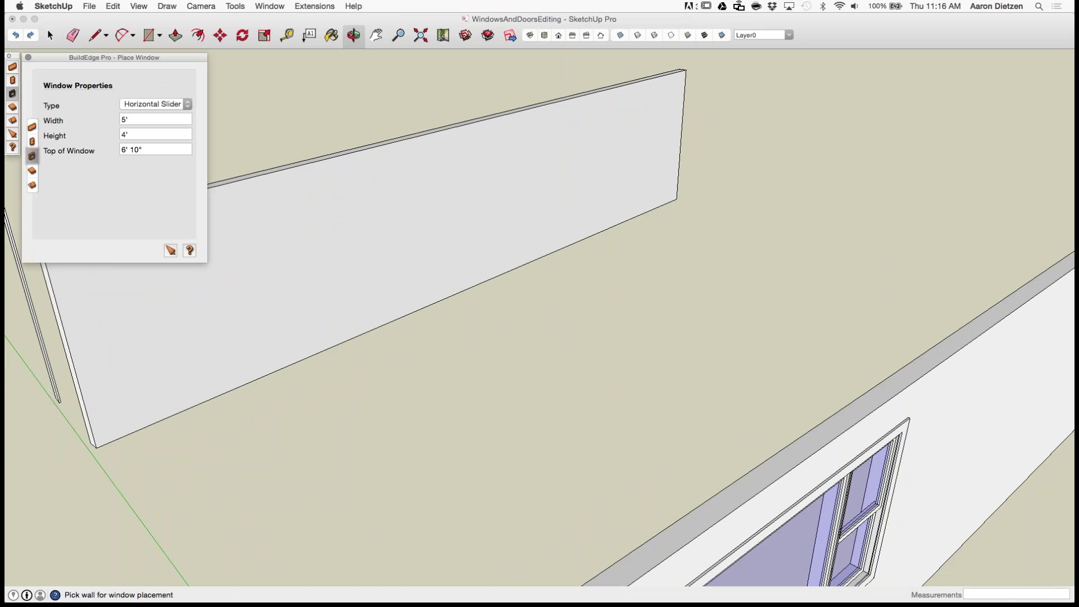
click(313, 291)
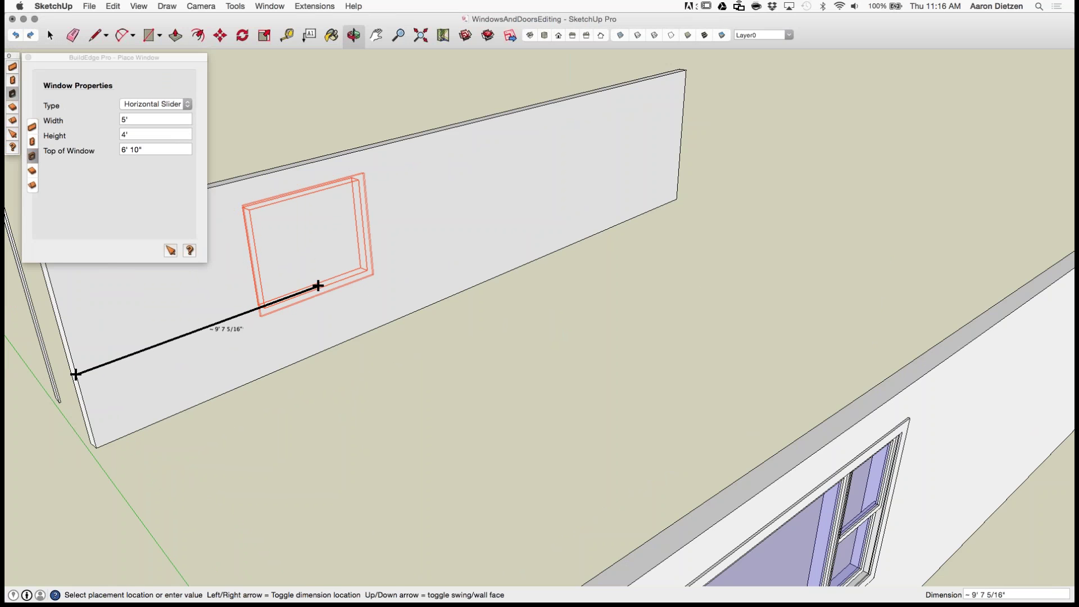
click(344, 282)
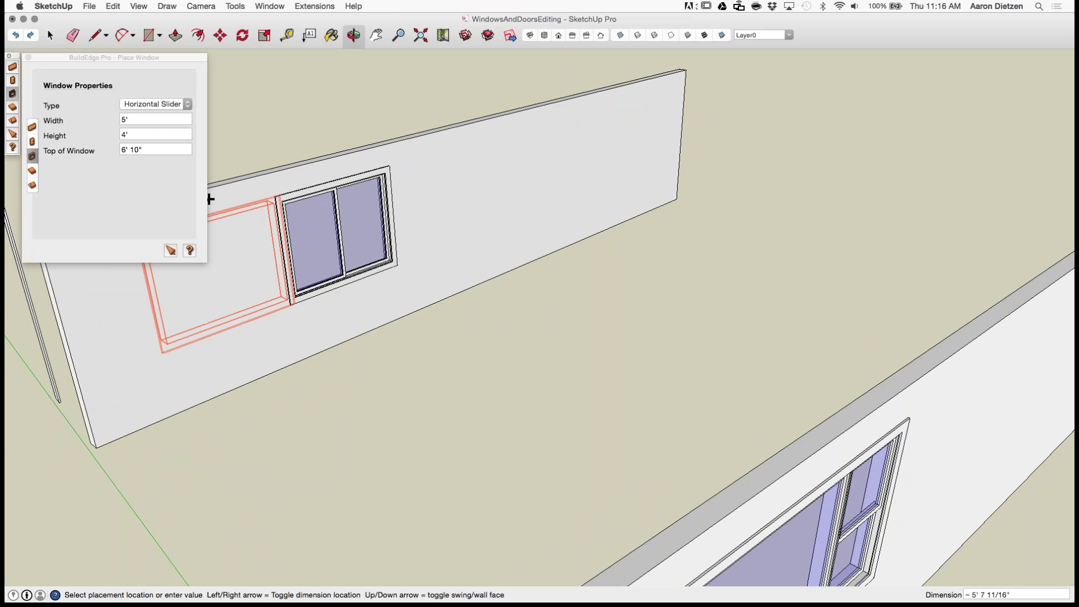
Step: Place a 3' by 6' Glass-style Swing door in the back wall, about 7' beyond the window, swinging out behind the wall
click(32, 142)
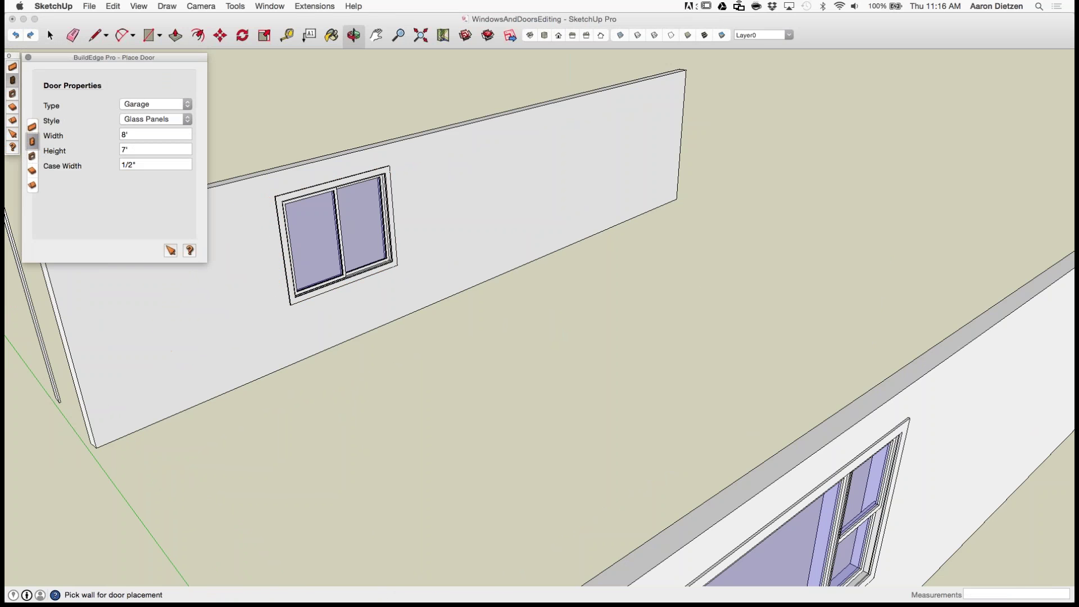
click(156, 104)
click(135, 55)
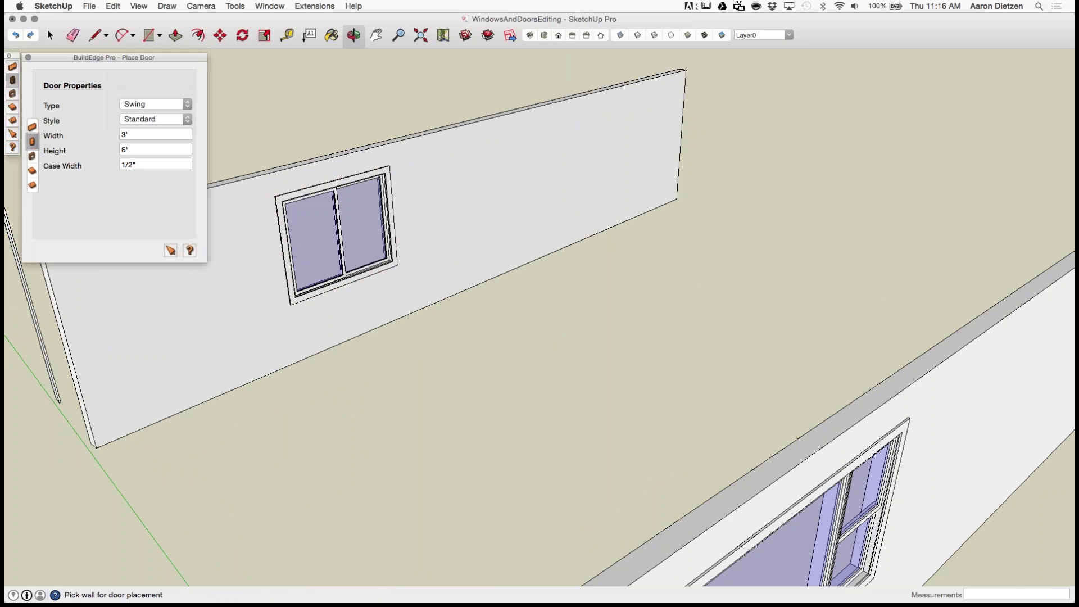
click(155, 119)
click(140, 130)
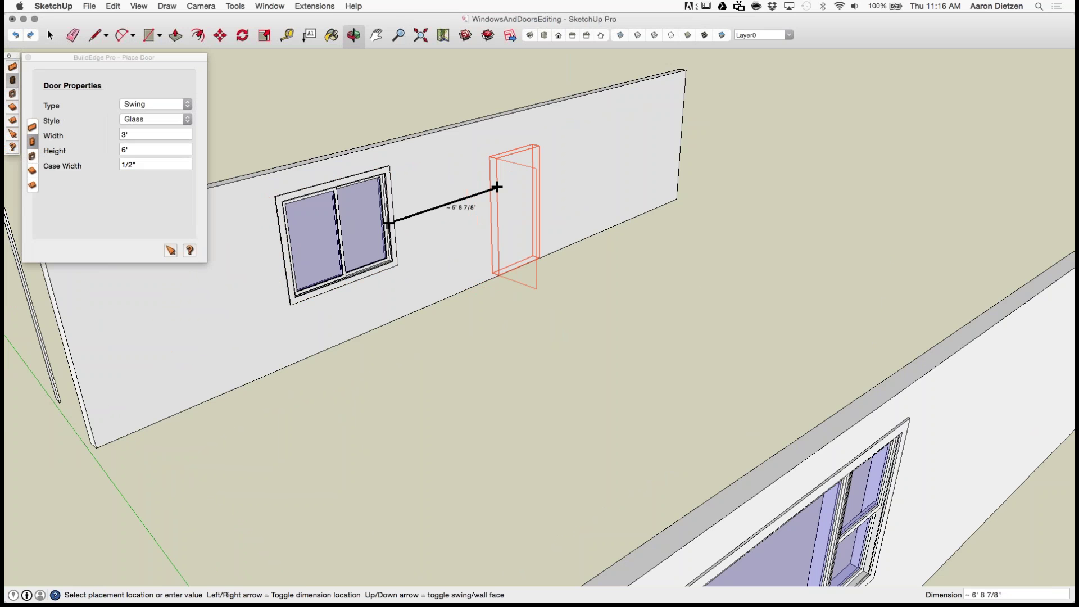
key(Up)
key(Up)
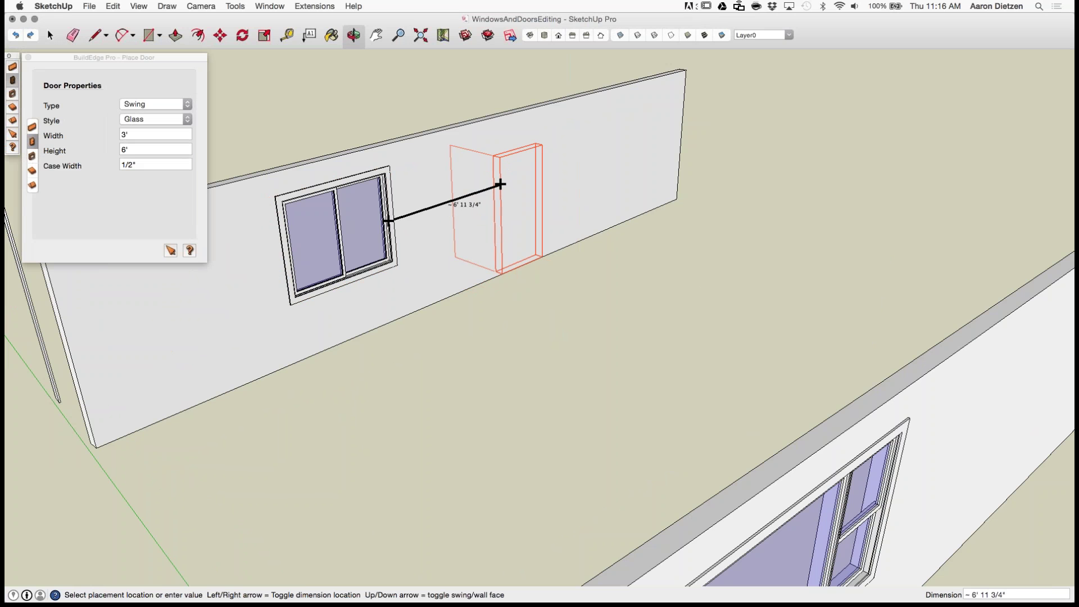
click(500, 183)
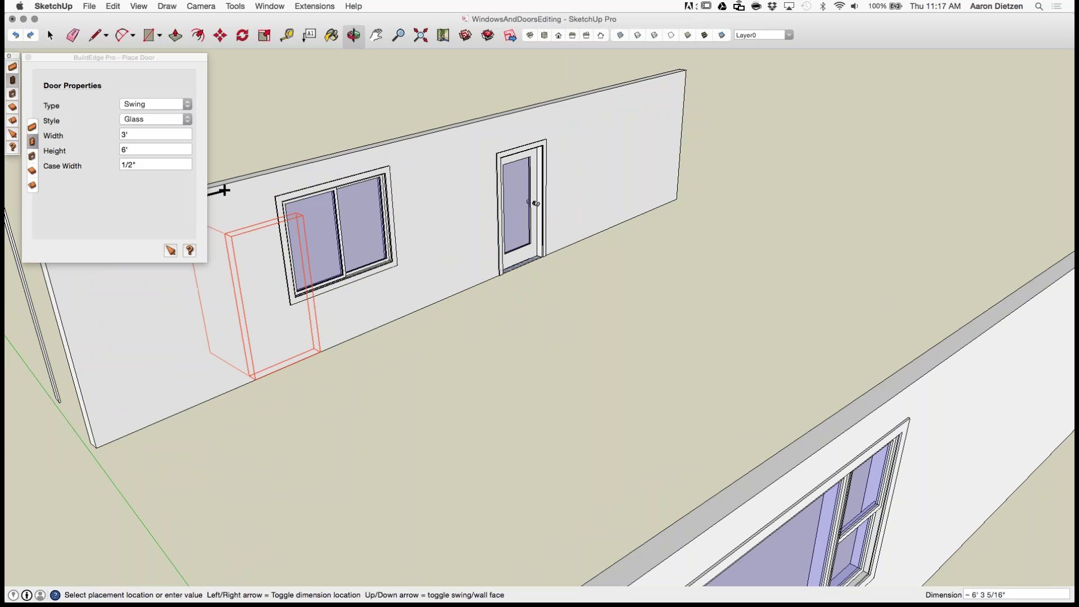
Step: Inspect the slider window's properties in Direct Edit and leave them without changes
click(171, 250)
click(326, 224)
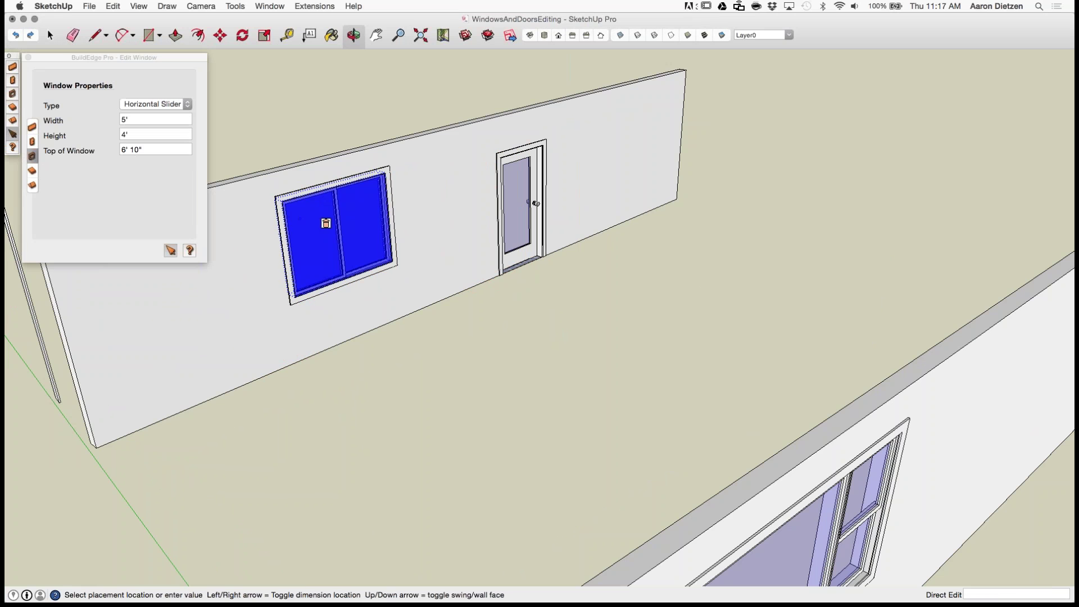
scroll(326, 223, up, 5)
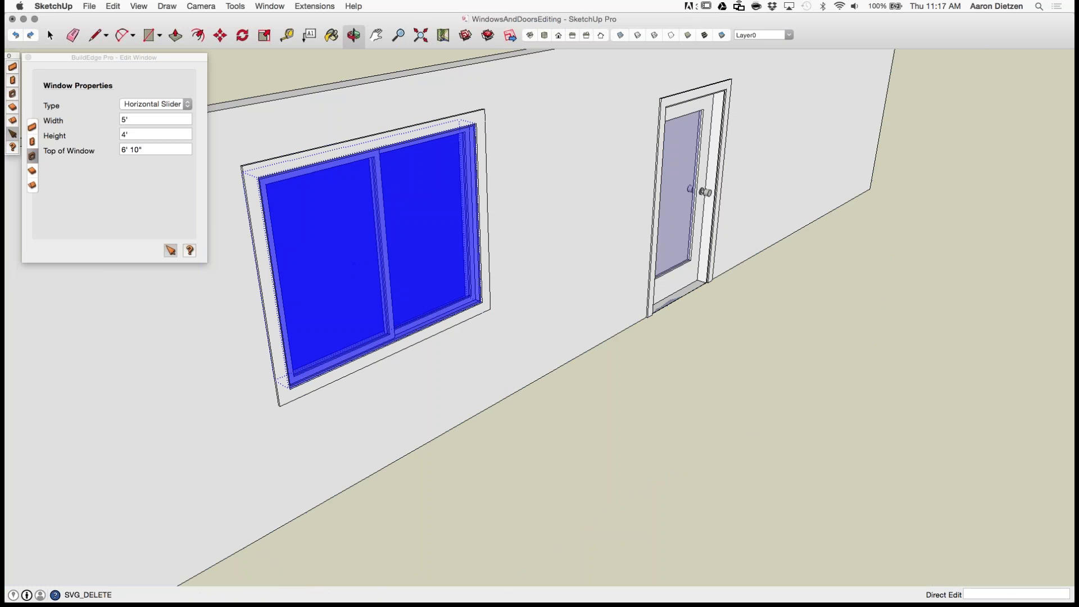
key(Escape)
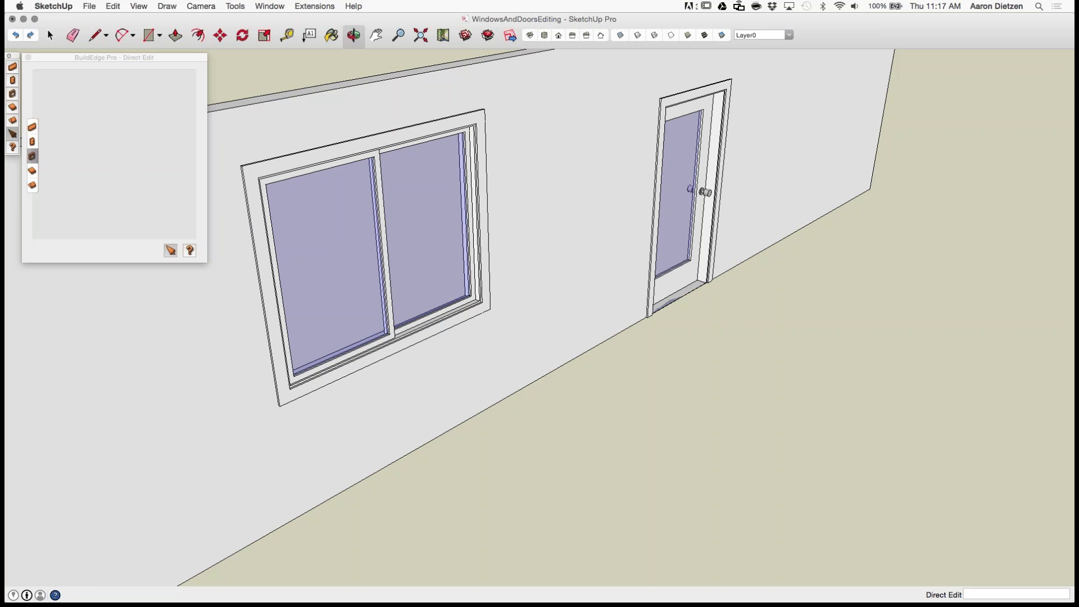
Step: Open the slider window's dynamic Component Options and move the dialog clear of the window
click(50, 36)
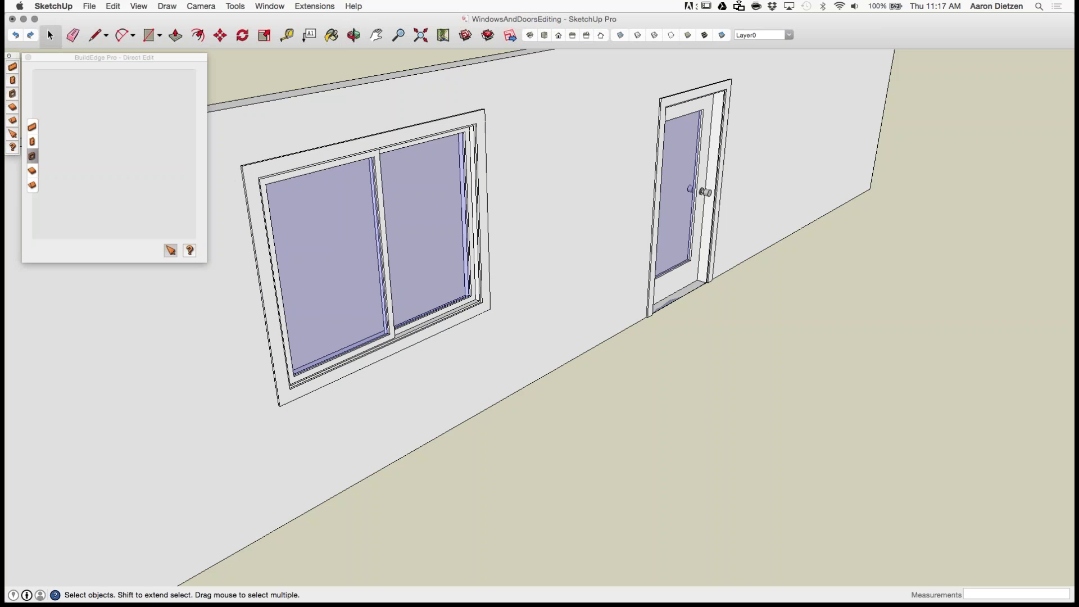
click(360, 242)
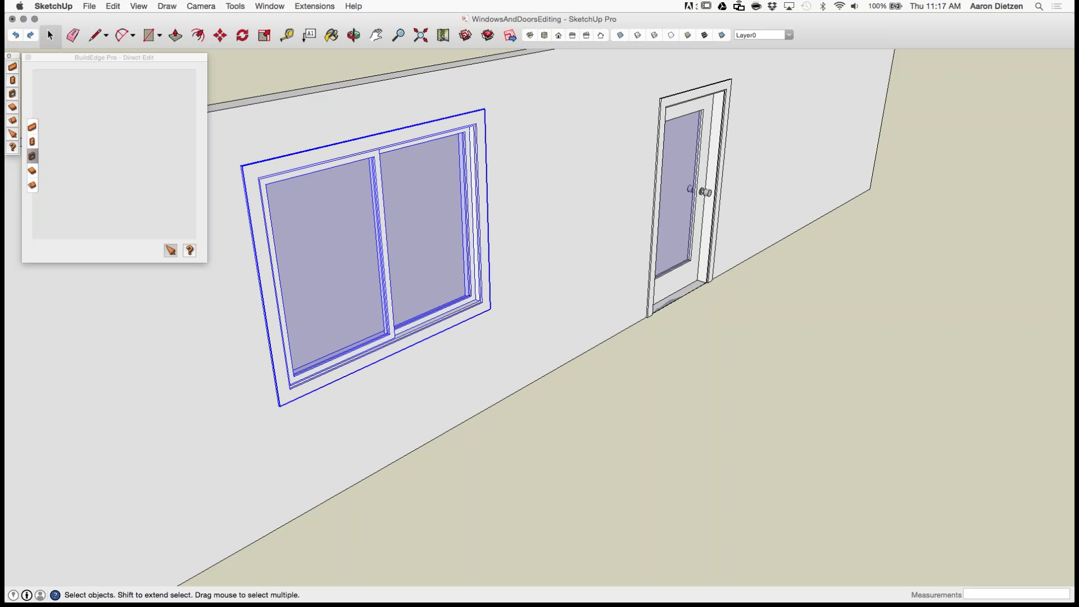
right_click(354, 230)
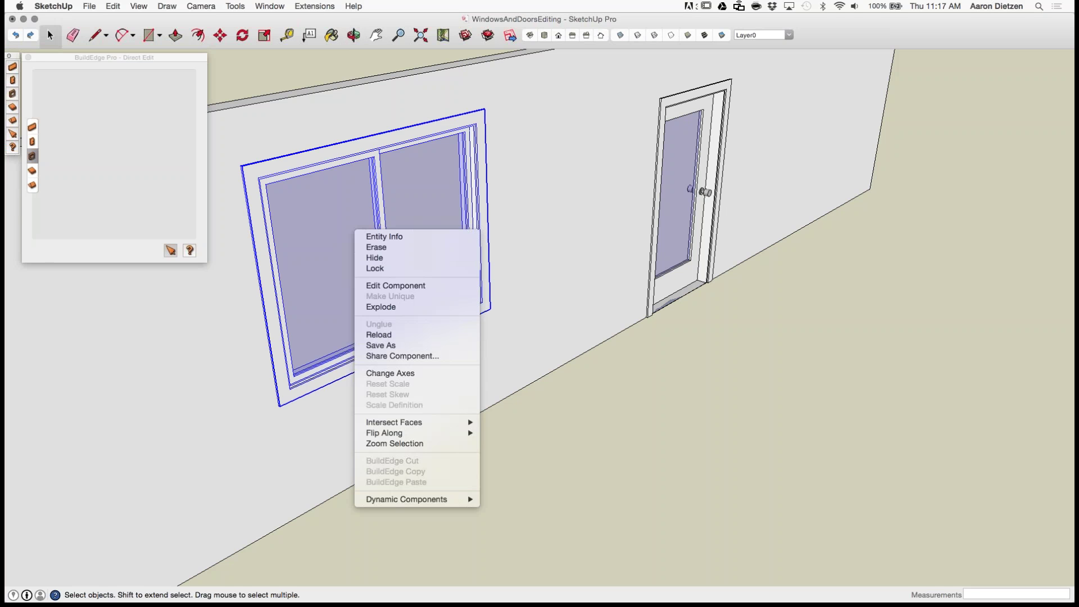
mouse_move(416, 499)
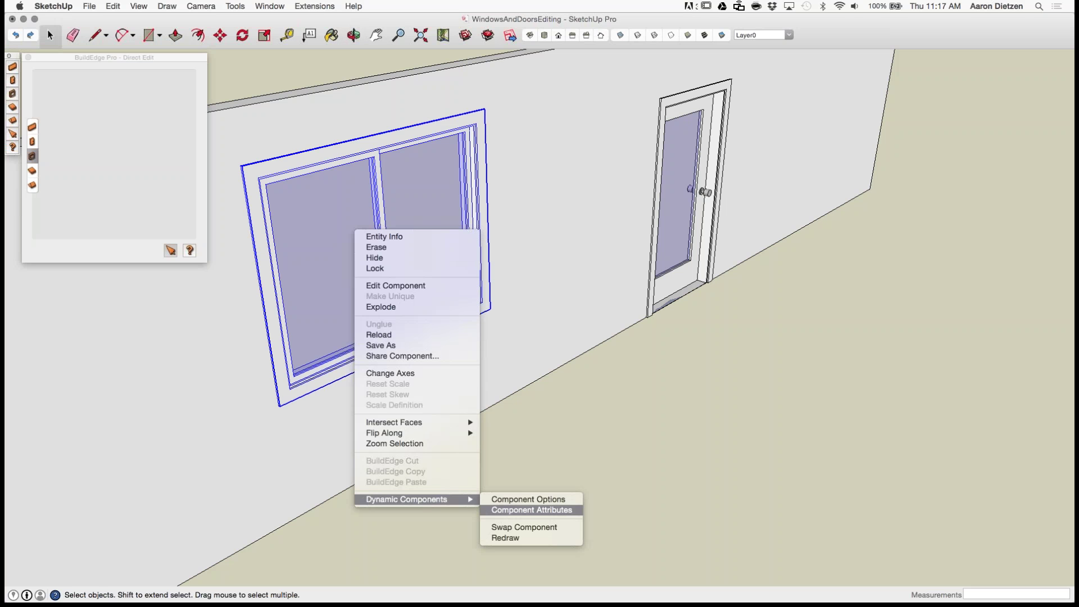
click(528, 500)
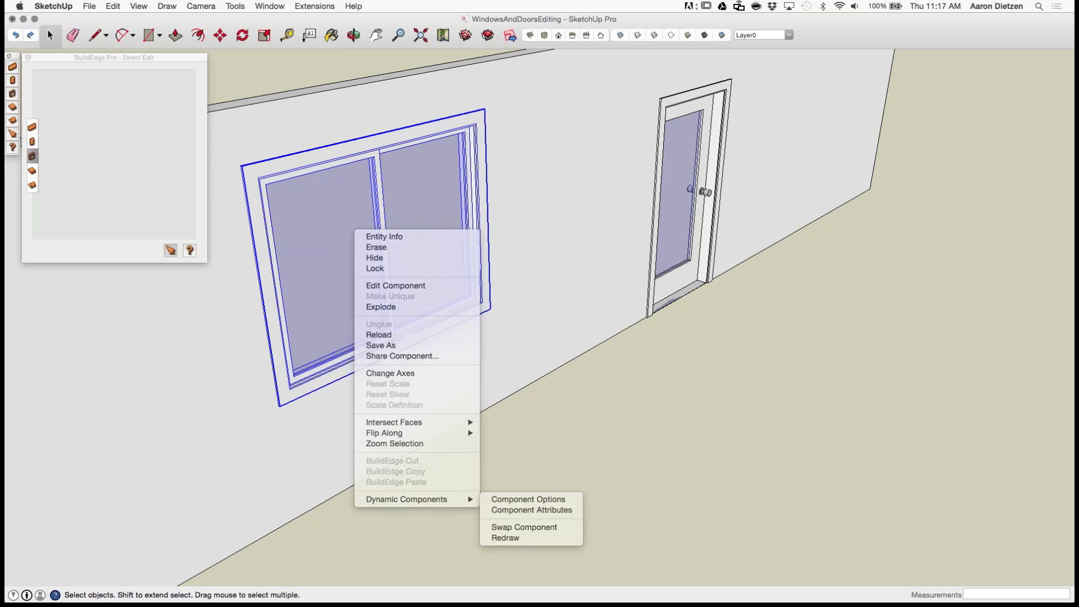
drag(268, 149, 918, 98)
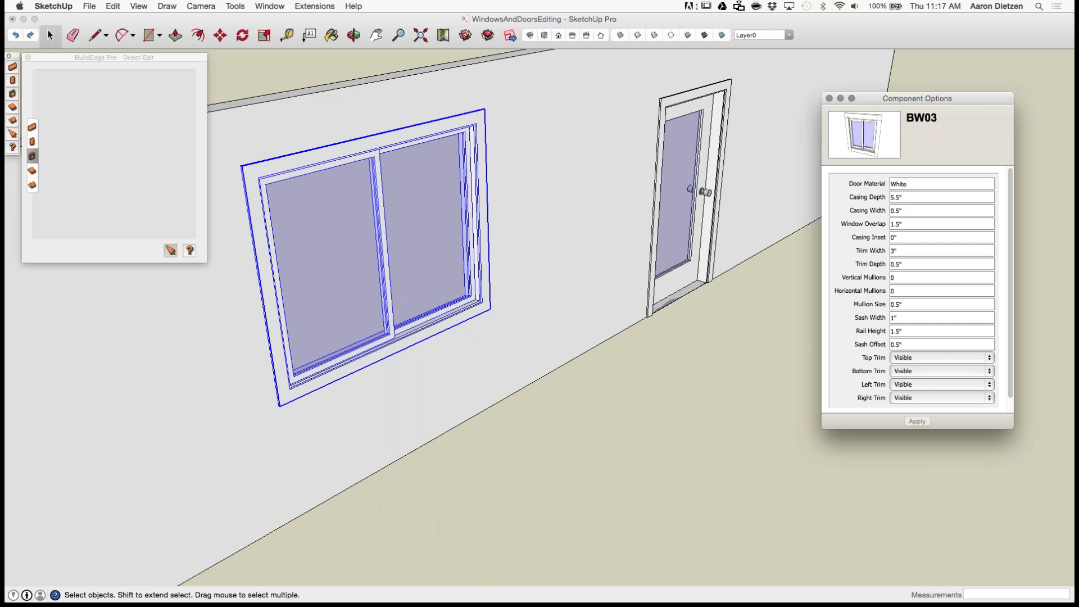
Step: Set the slider window's Door Material to red and return it to white
click(941, 184)
text(red)
key(Return)
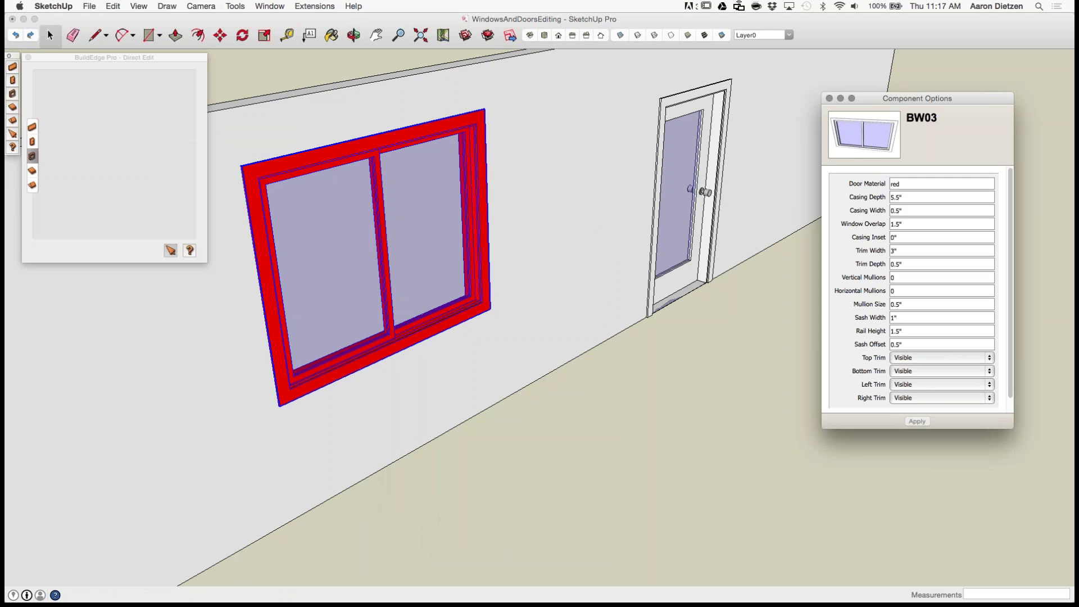
click(902, 184)
key(super+a)
text(white)
key(Return)
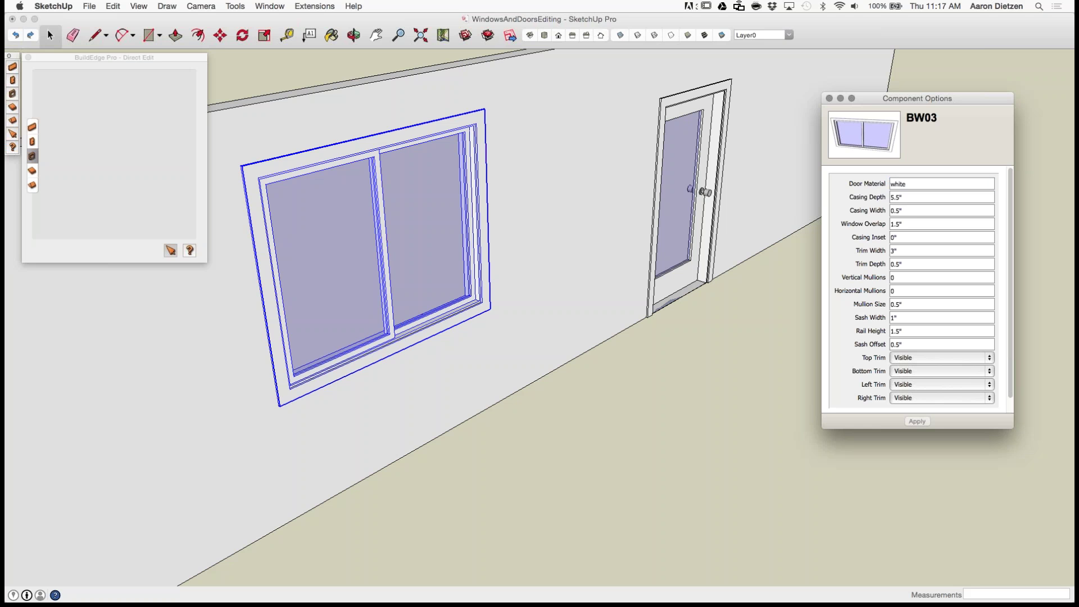
Step: Examine the slider window's casing, trim and sash up close alongside its component options
scroll(432, 185, up, 3)
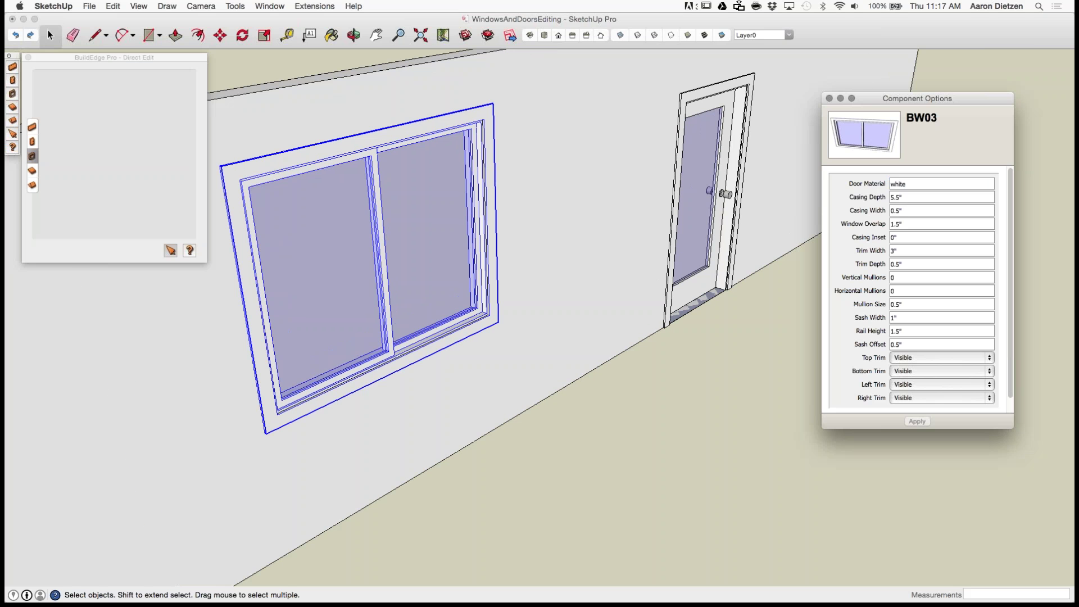
shift+middle_drag(433, 191, 559, 226)
scroll(579, 292, up, 5)
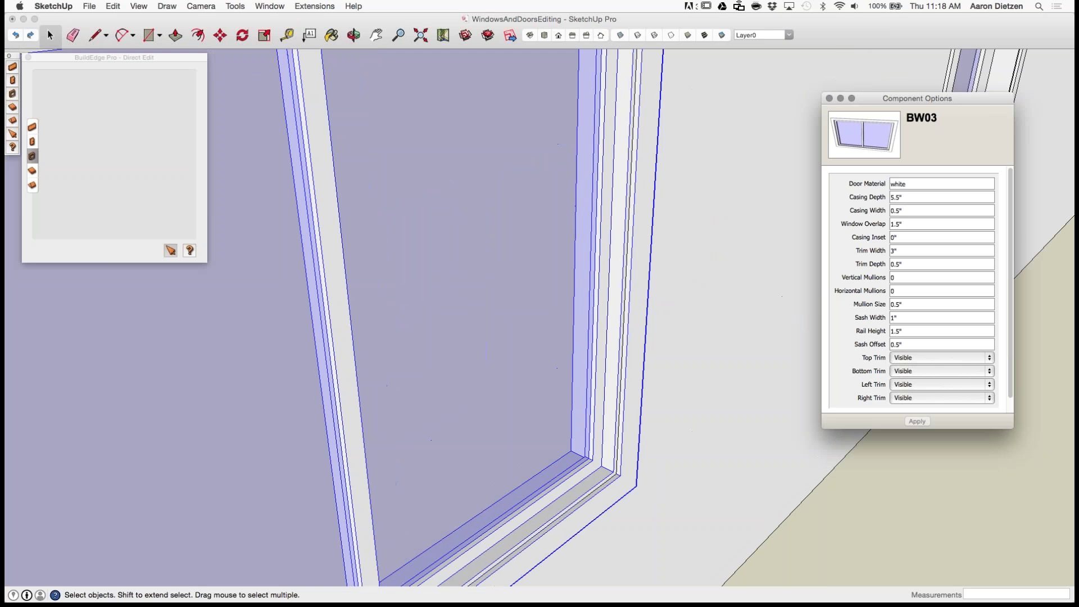
scroll(576, 281, down, 4)
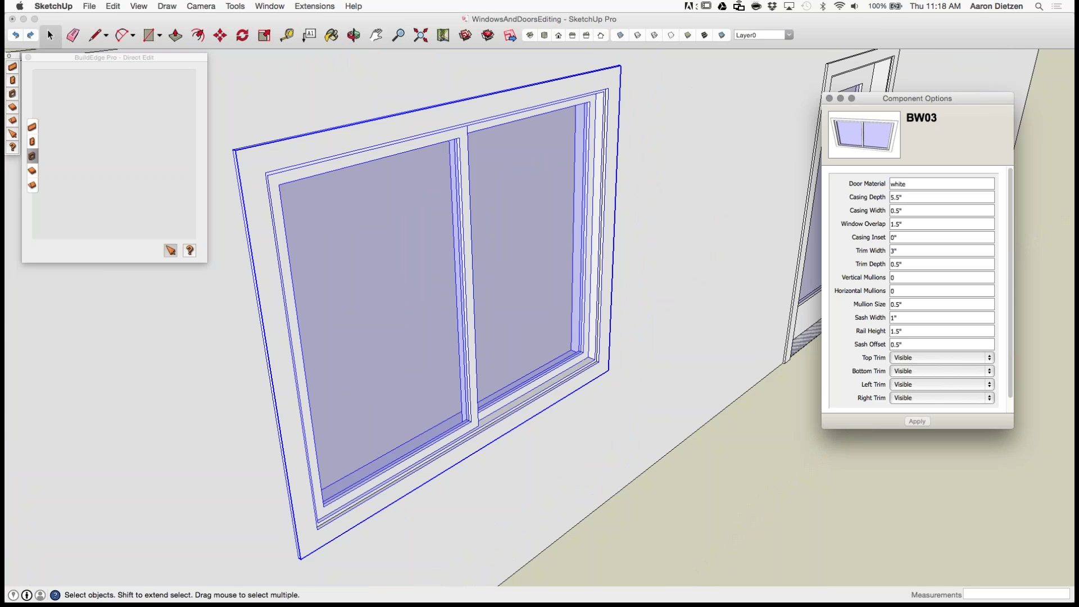
scroll(590, 354, up, 6)
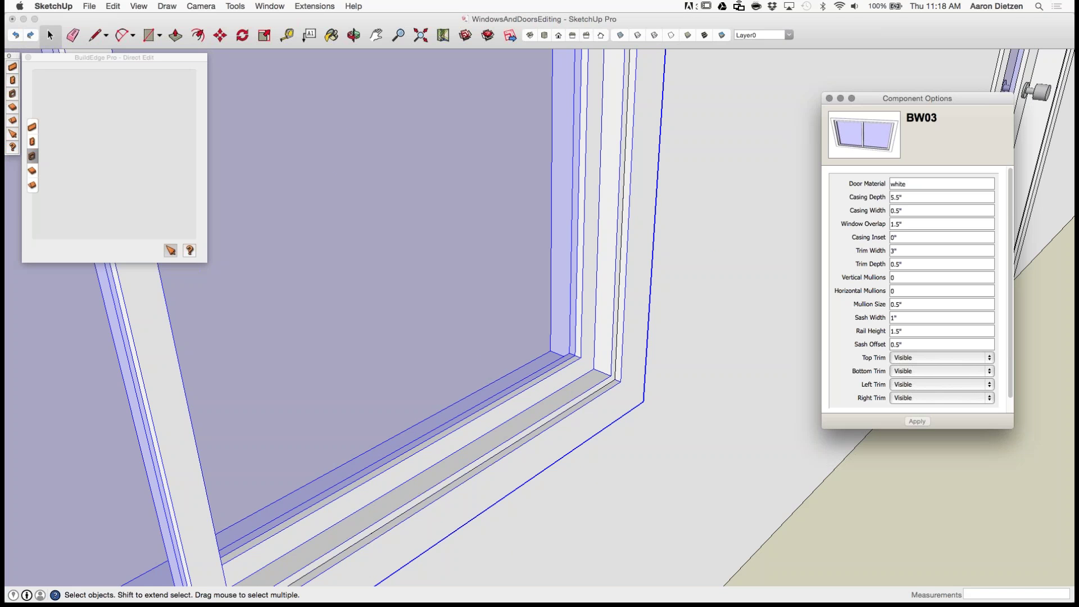
scroll(624, 250, down, 4)
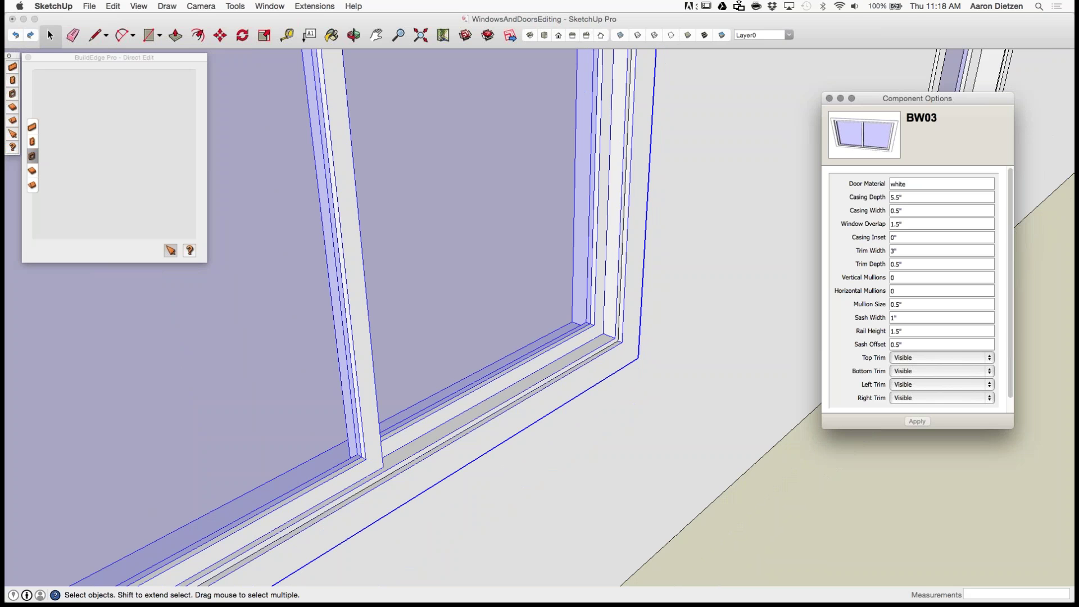
Step: Set the slider window's Window Overlap to 3"
scroll(596, 339, down, 5)
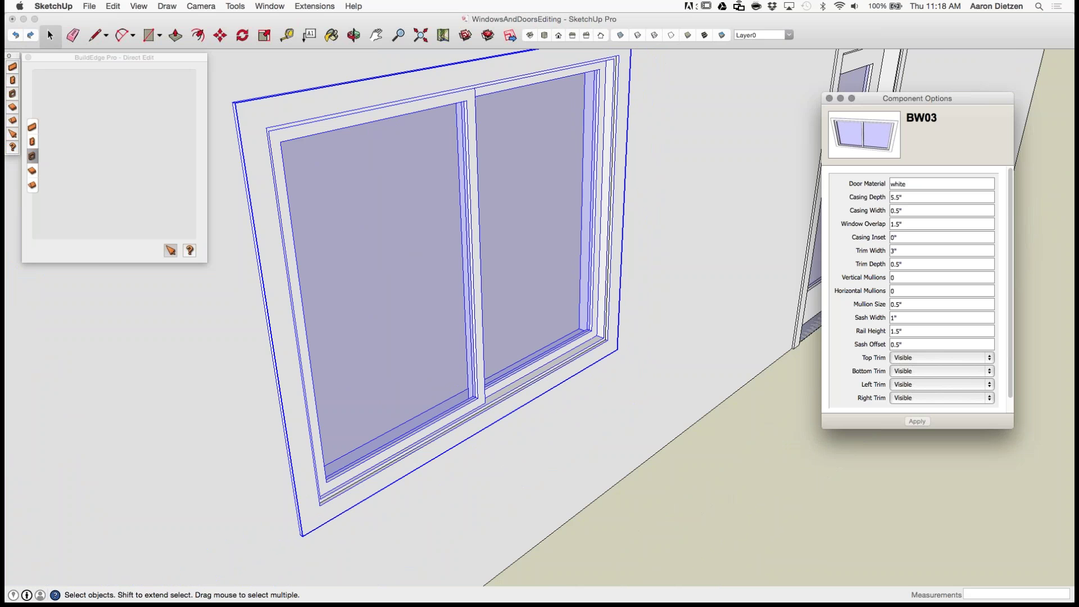
scroll(580, 315, up, 3)
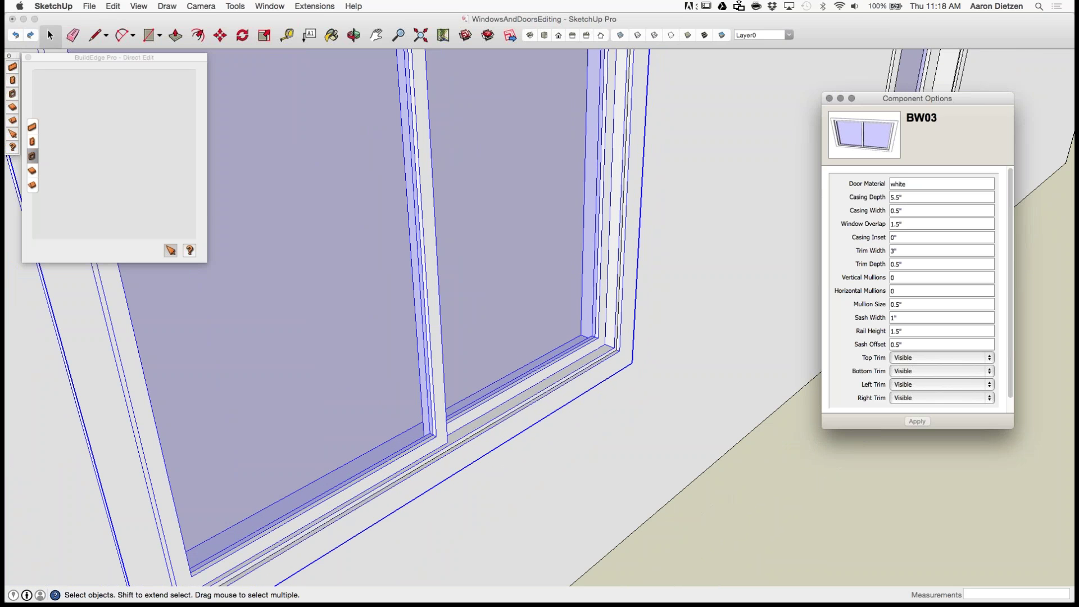
drag(911, 223, 890, 224)
text(3)
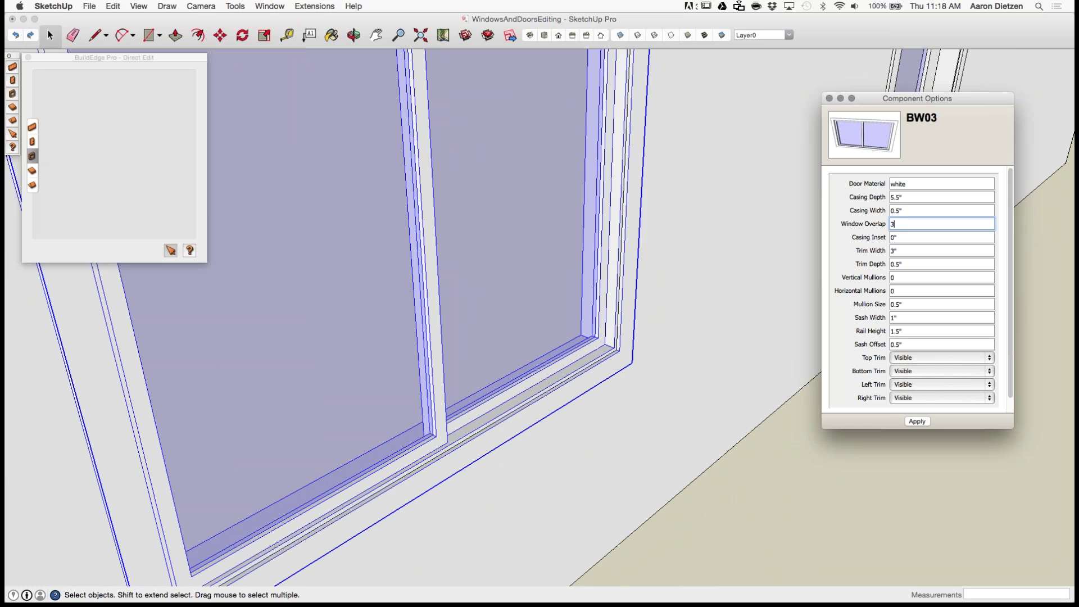
key(Return)
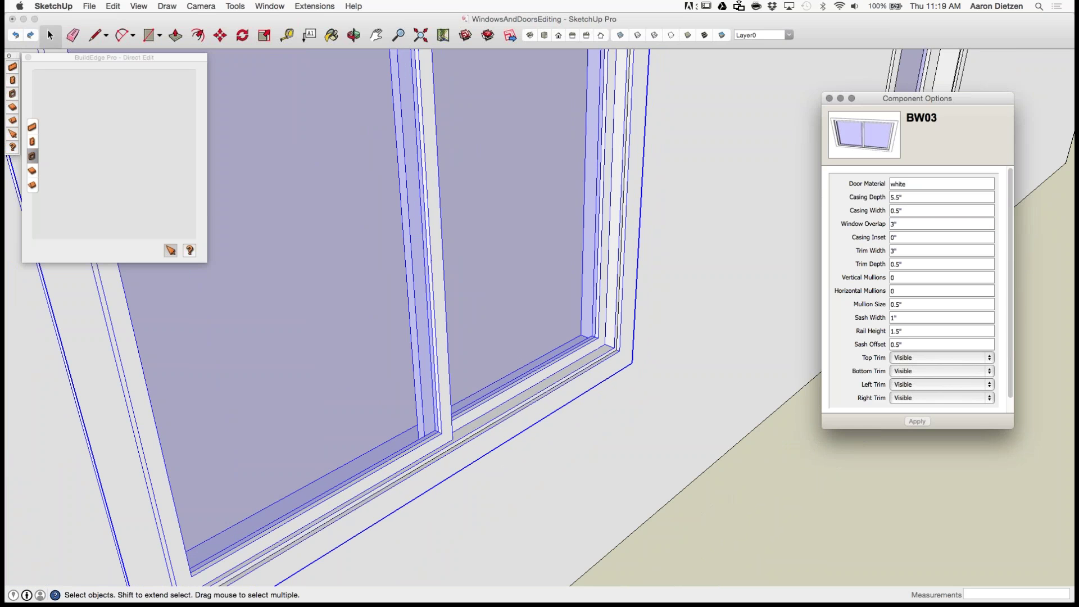
Step: Set the slider window's Sash Width to 2" and return it to 1"
middle_drag(540, 337, 416, 337)
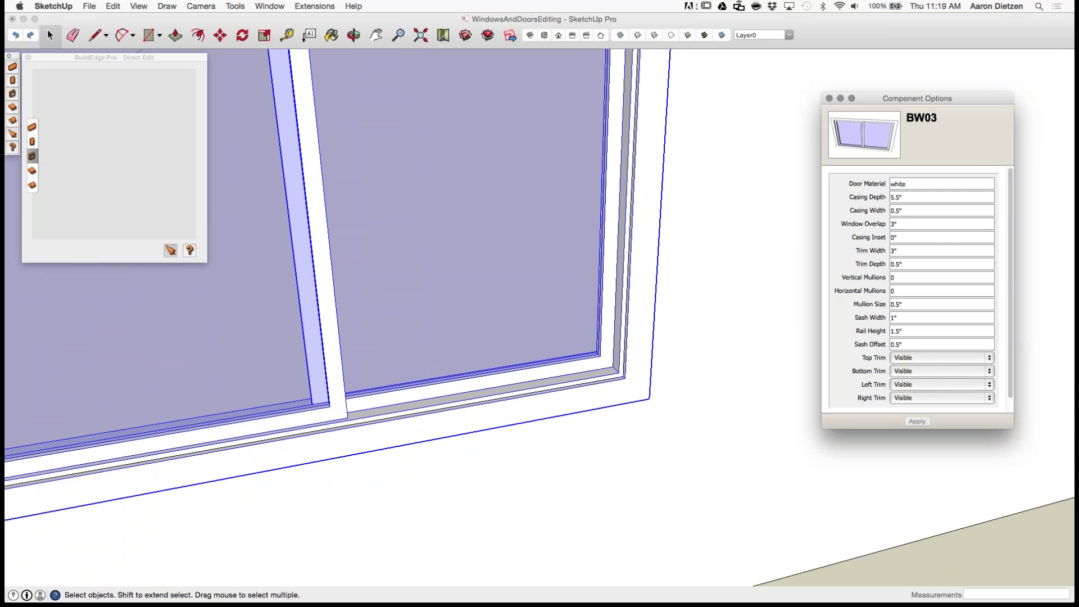
click(922, 317)
text(2)
key(Return)
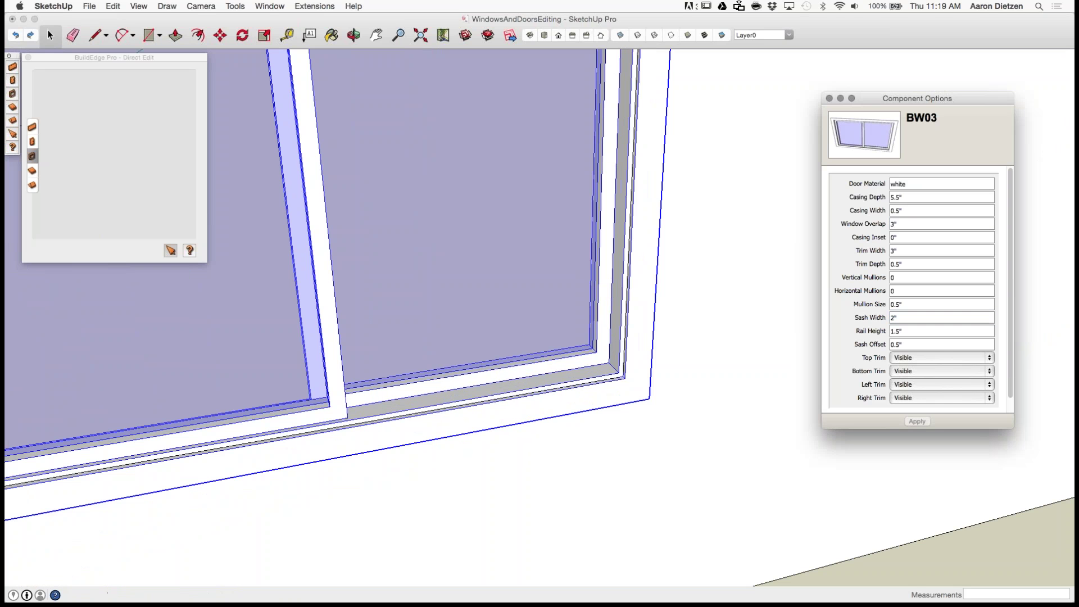
middle_drag(495, 326, 526, 364)
click(921, 318)
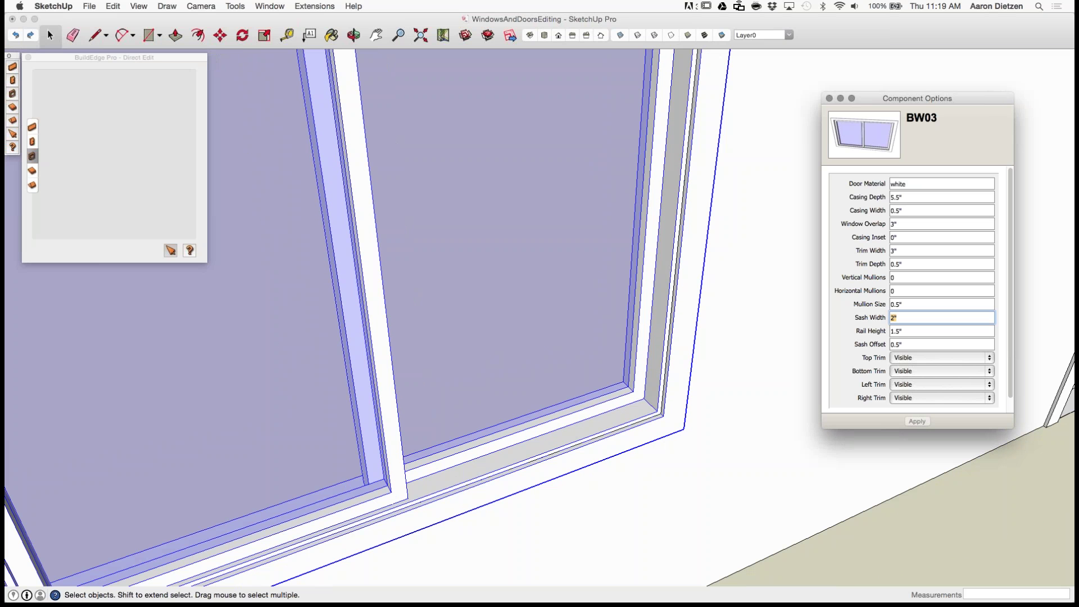
text(1)
key(Return)
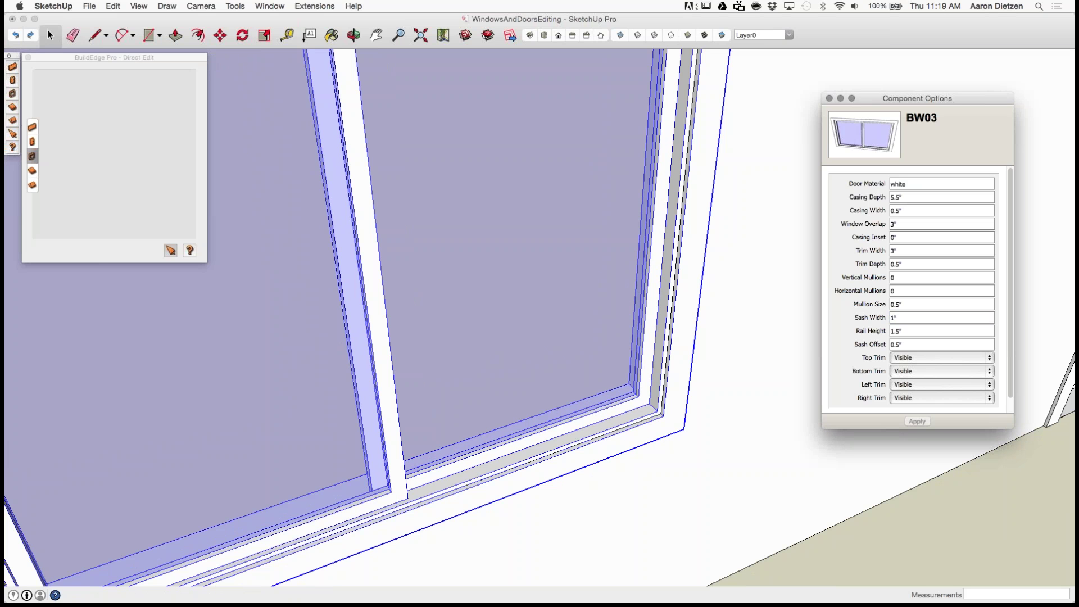
Step: Set the slider window's Rail Height to 3"
key(Tab)
text(3)
key(Return)
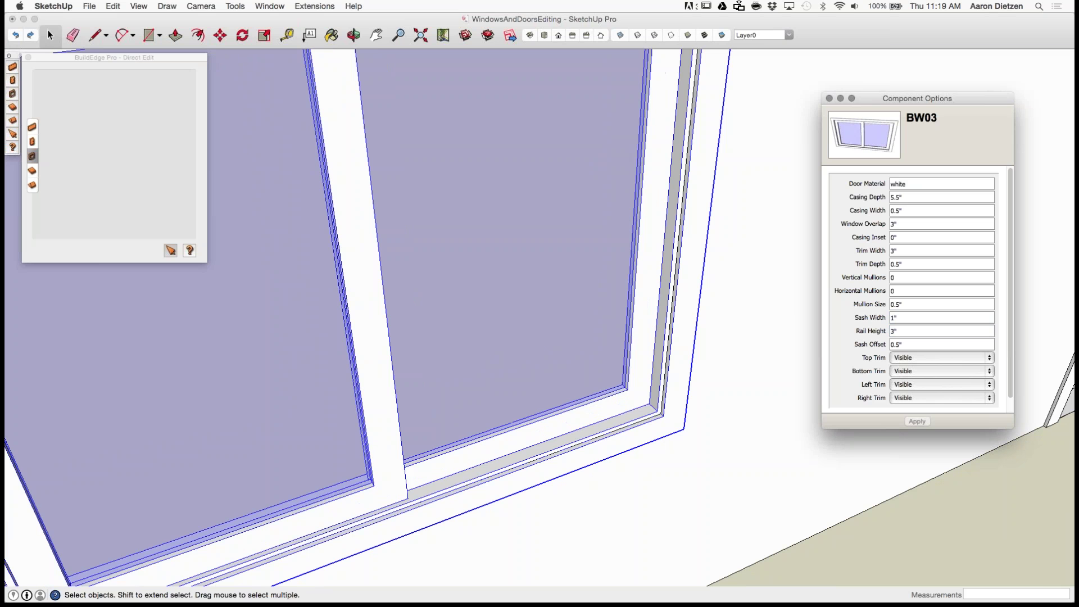
Step: Give the slider window 1 vertical mullion and 2 horizontal mullions
middle_drag(506, 360, 533, 393)
scroll(533, 394, down, 2)
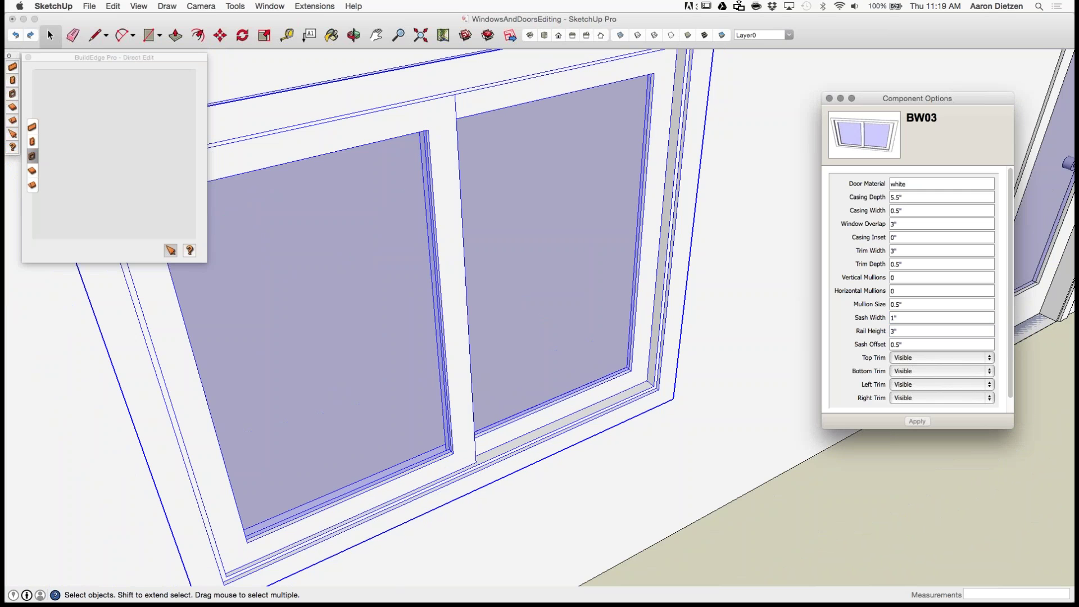
scroll(729, 308, down, 2)
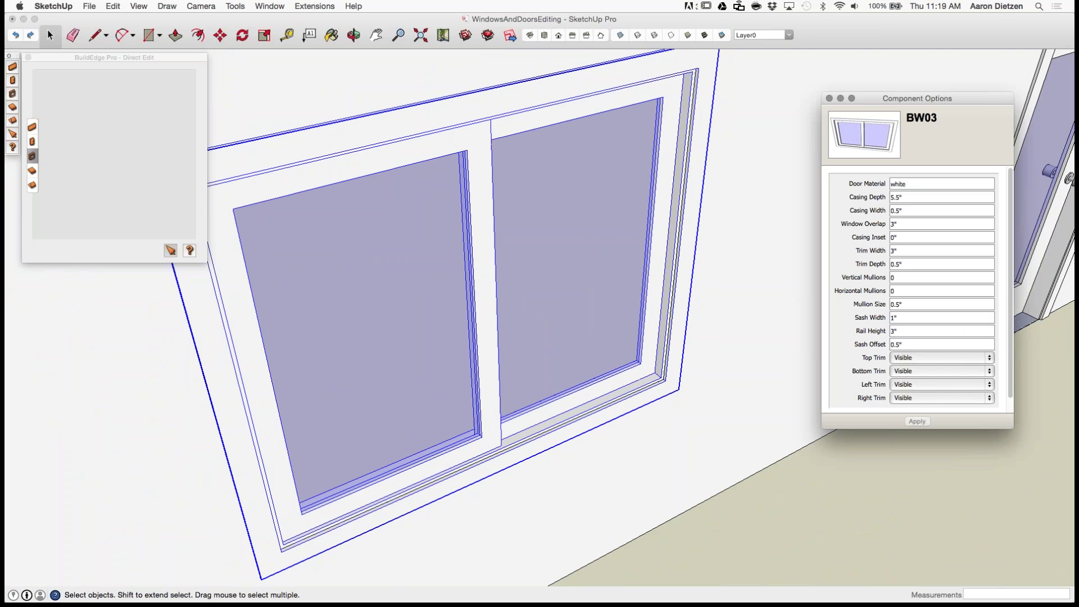
double_click(892, 278)
text(1)
key(Return)
double_click(892, 292)
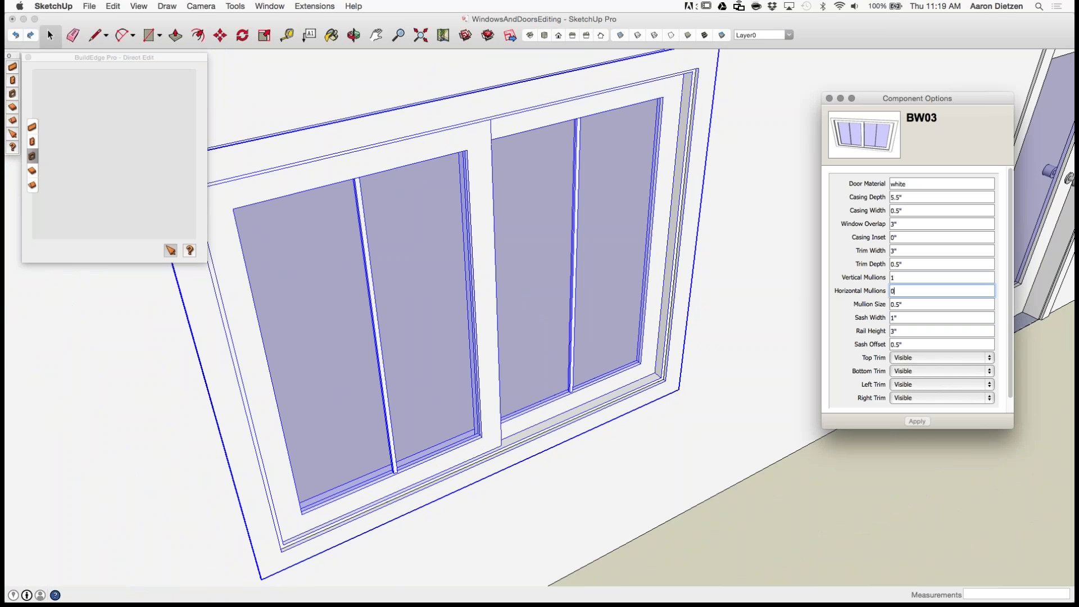
text(2)
key(Return)
key(Return)
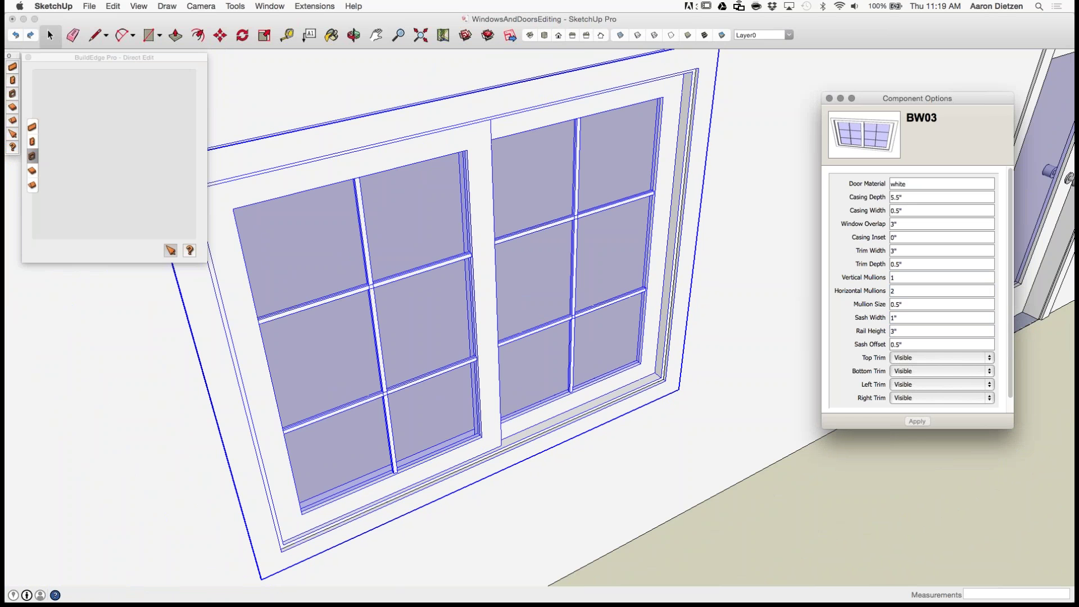
Step: Select the glazed door in the same wall to show its component options
middle_drag(714, 314, 725, 258)
scroll(725, 256, down, 5)
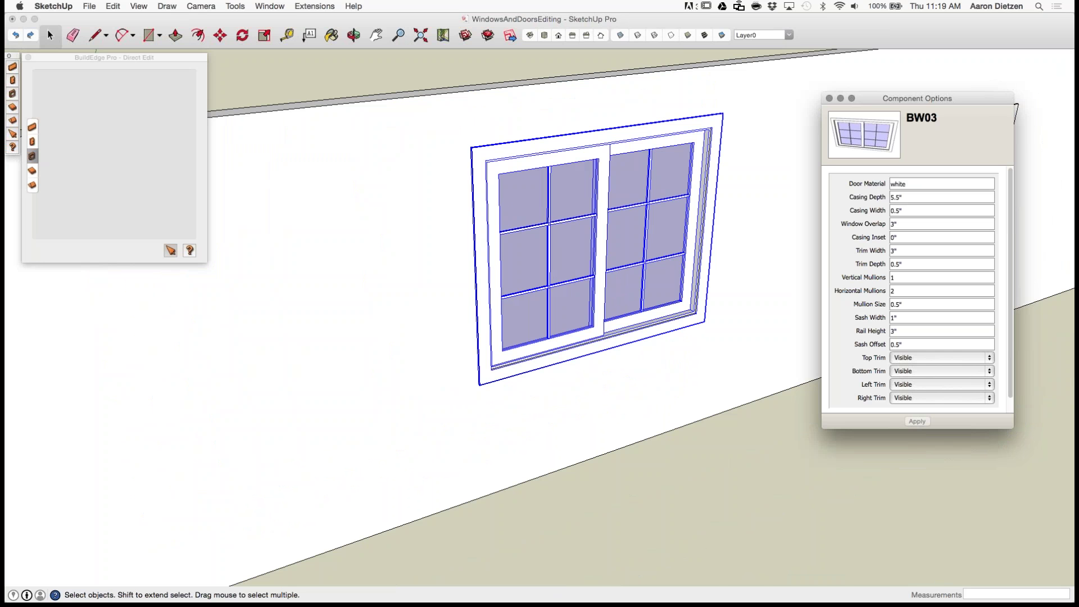
scroll(435, 236, down, 6)
scroll(683, 207, up, 9)
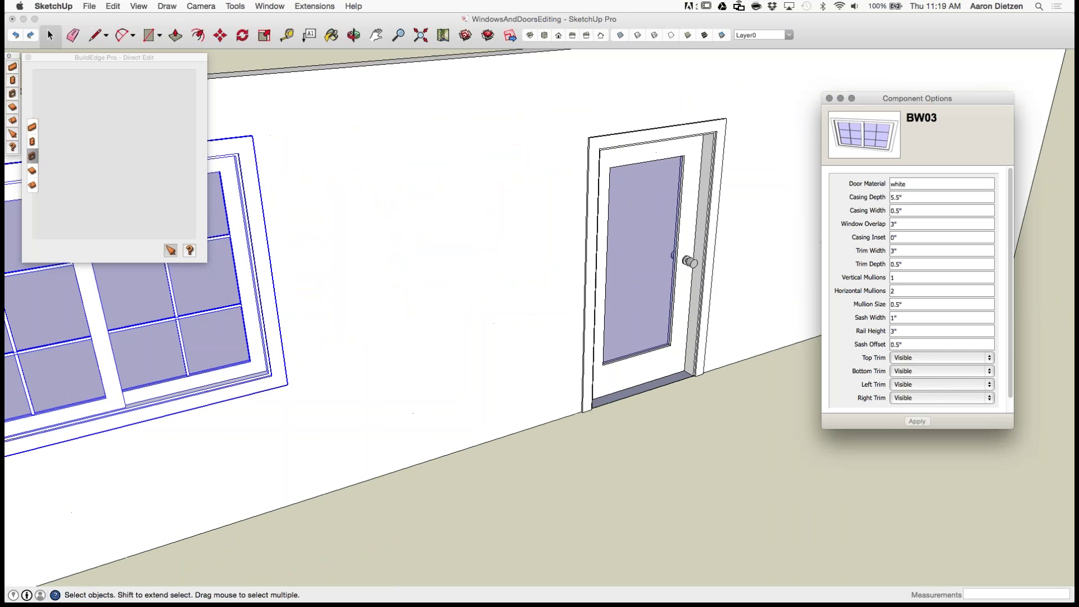
scroll(707, 219, up, 6)
scroll(706, 219, down, 3)
middle_drag(706, 219, 690, 246)
scroll(688, 267, down, 1)
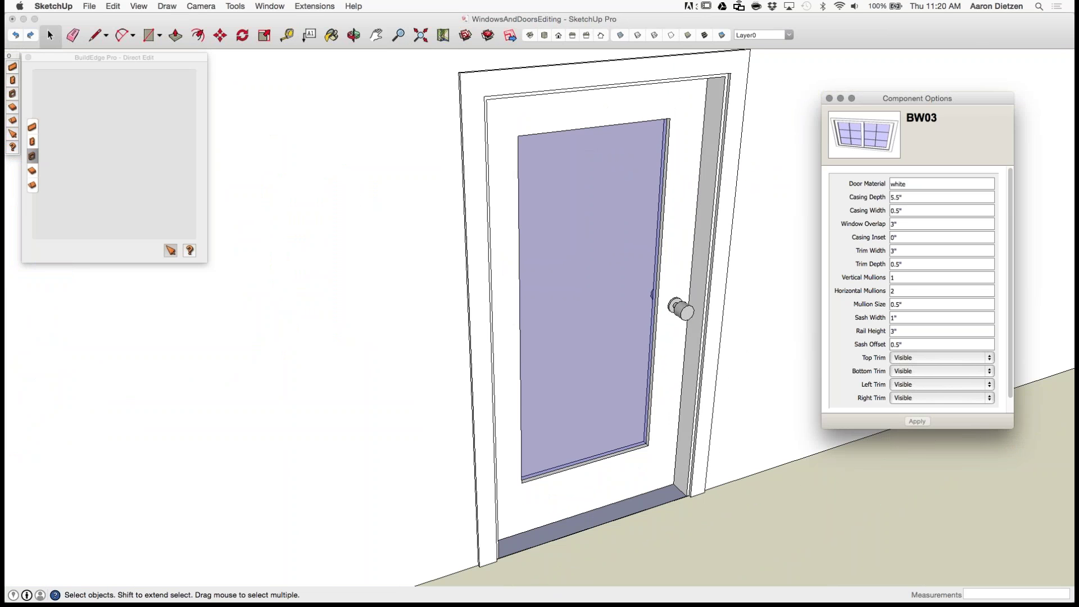
click(688, 268)
click(688, 268)
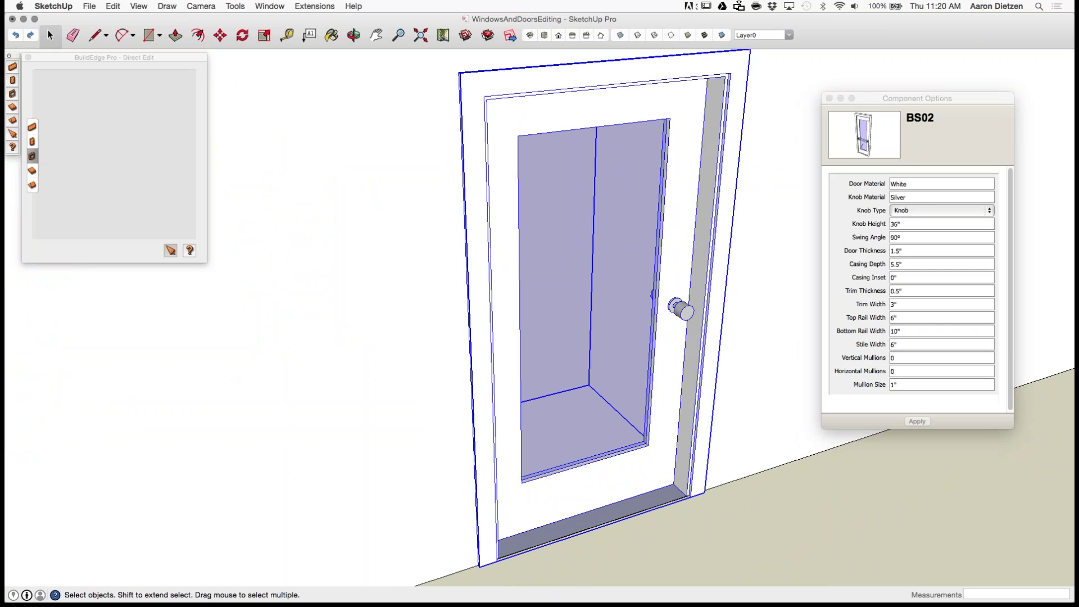
Step: Change the glazed door's Knob Material to gold
scroll(688, 268, up, 1)
middle_drag(688, 267, 483, 281)
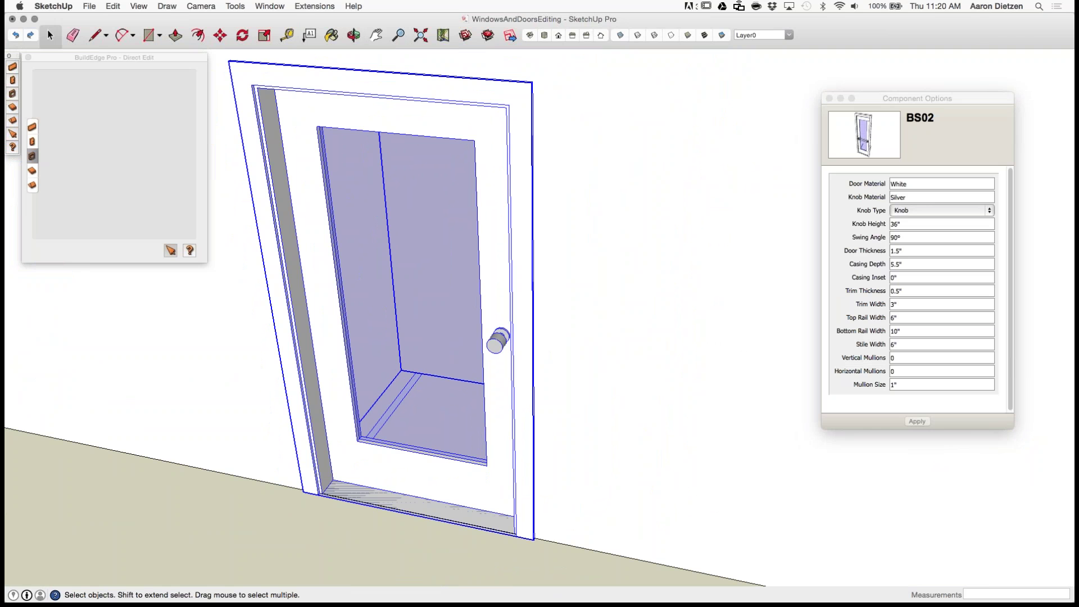
click(933, 197)
double_click(927, 197)
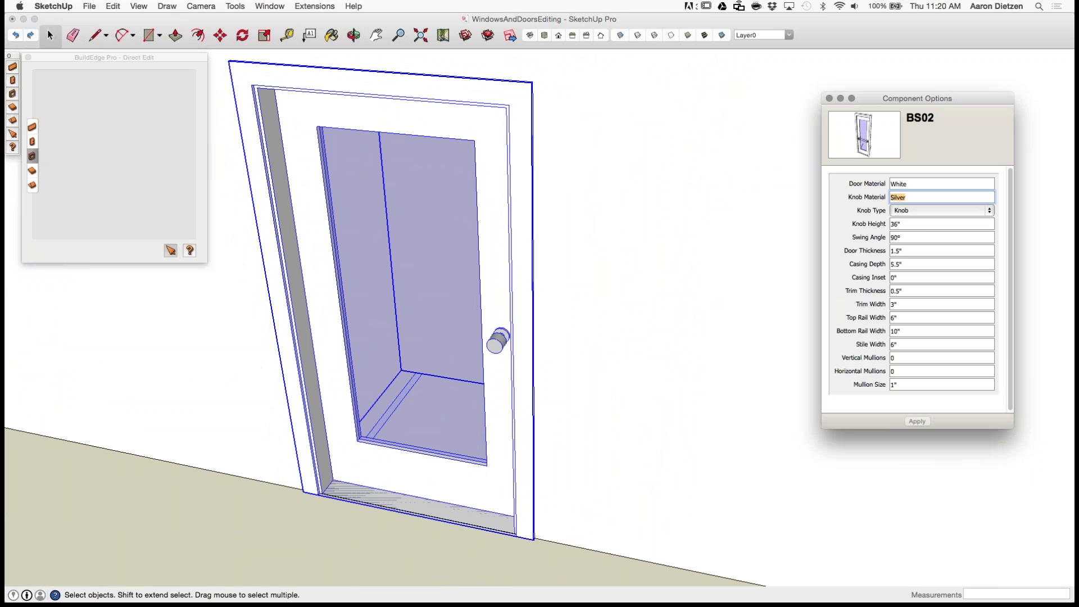
text(gold)
key(Return)
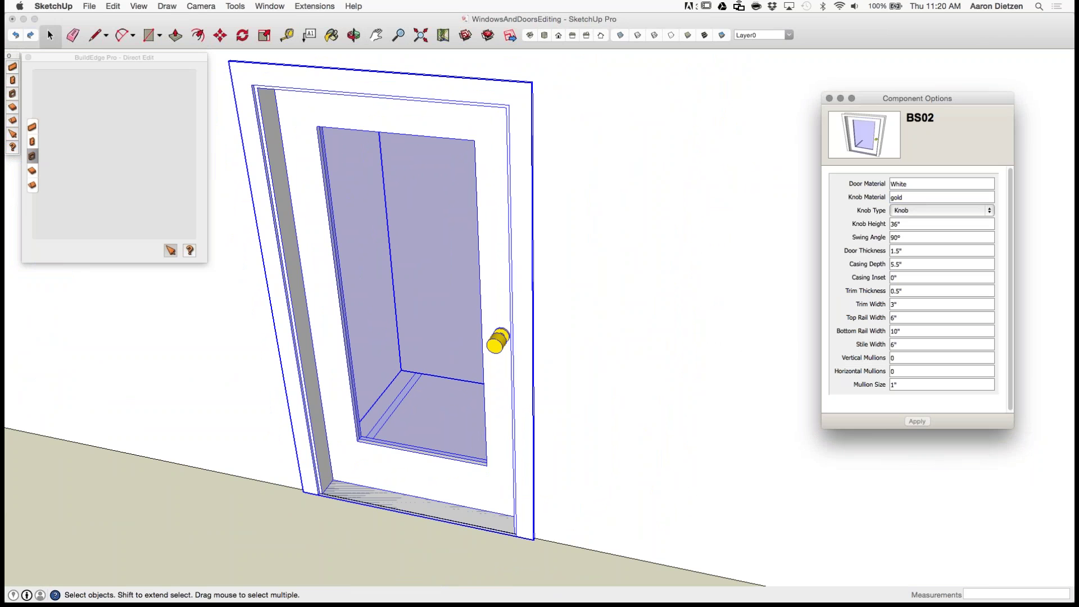
Step: Switch the door's Knob Type to Handle and apply it
click(942, 210)
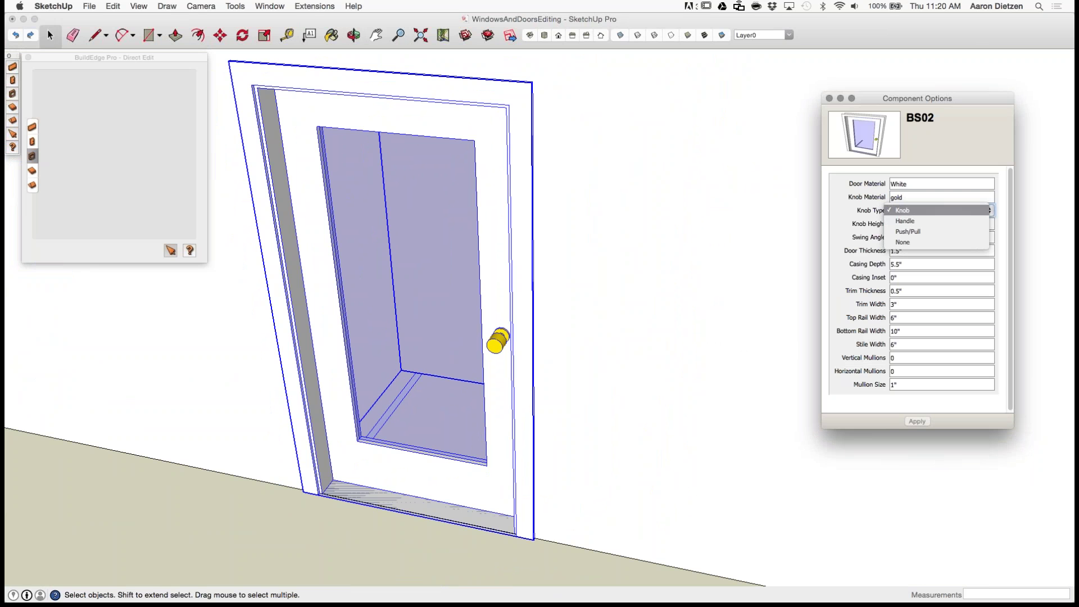
click(905, 221)
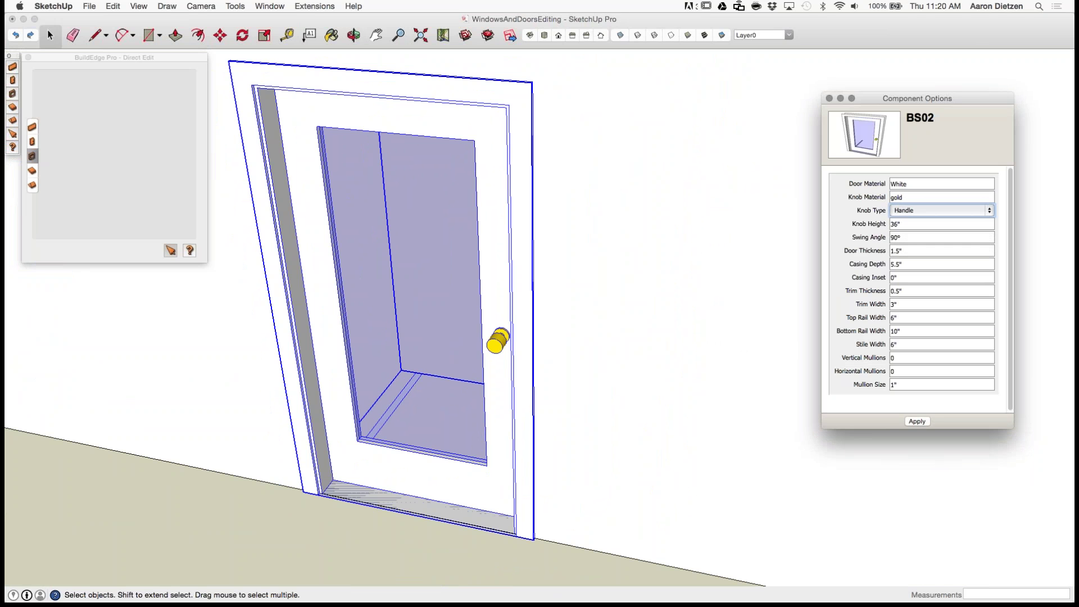
key(Return)
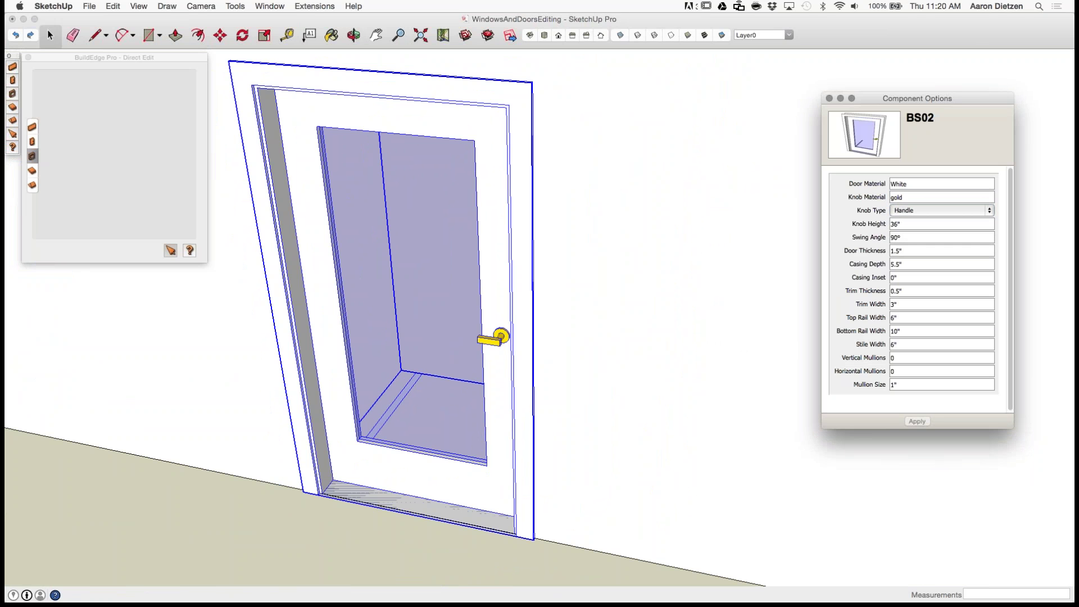
Step: Switch the door's Knob Type to Push/Pull and apply it
click(942, 210)
click(908, 221)
key(Return)
scroll(540, 264, down, 3)
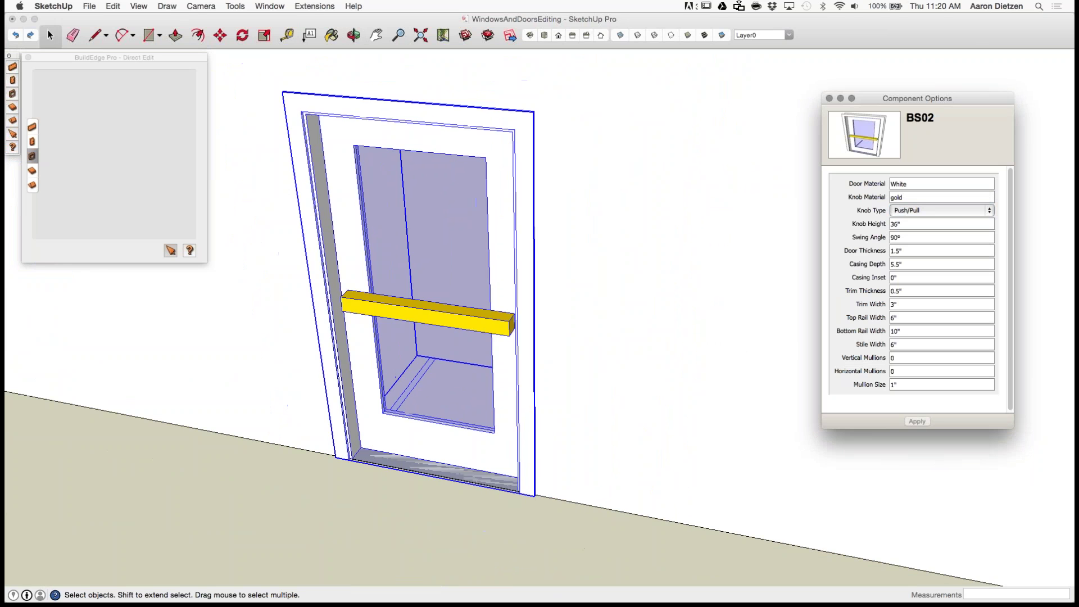
scroll(517, 252, down, 3)
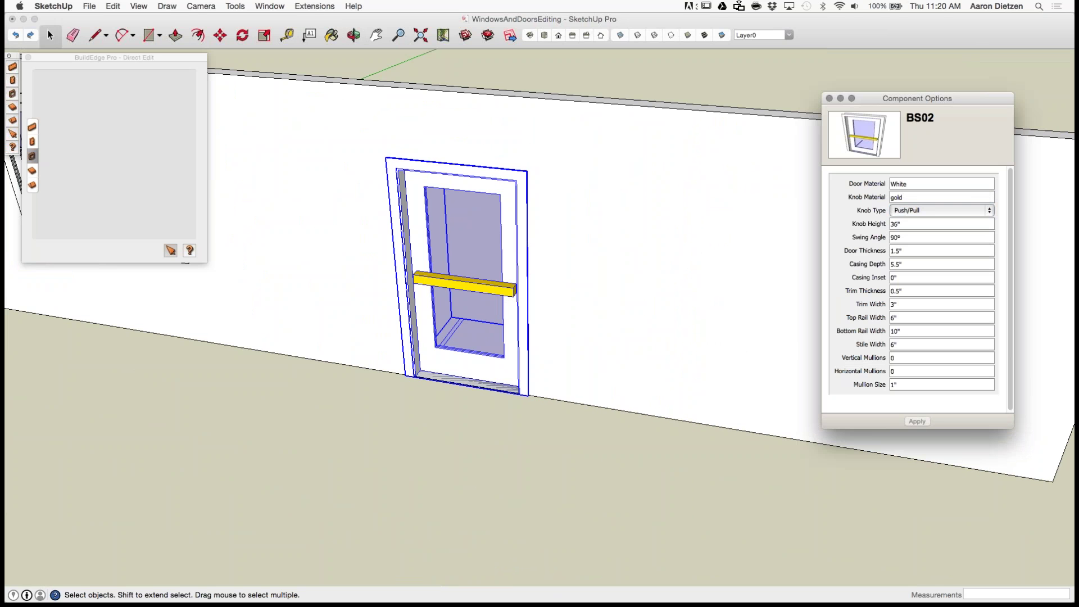
Step: Swing the glazed door open and closed again with the Interact tool
middle_drag(562, 270, 582, 283)
scroll(486, 267, up, 4)
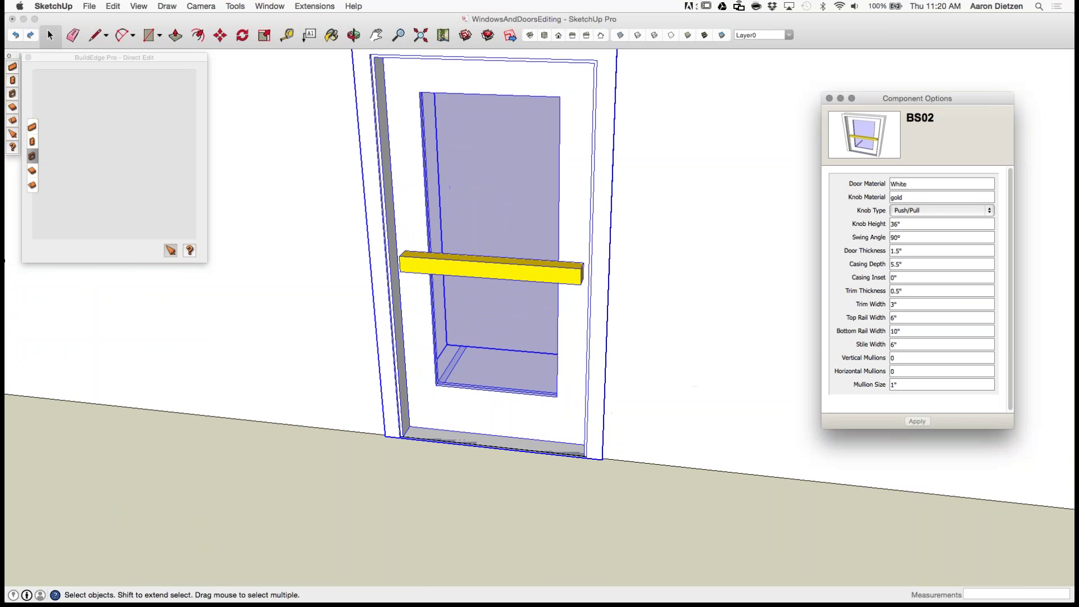
scroll(562, 276, up, 1)
middle_drag(562, 276, 494, 337)
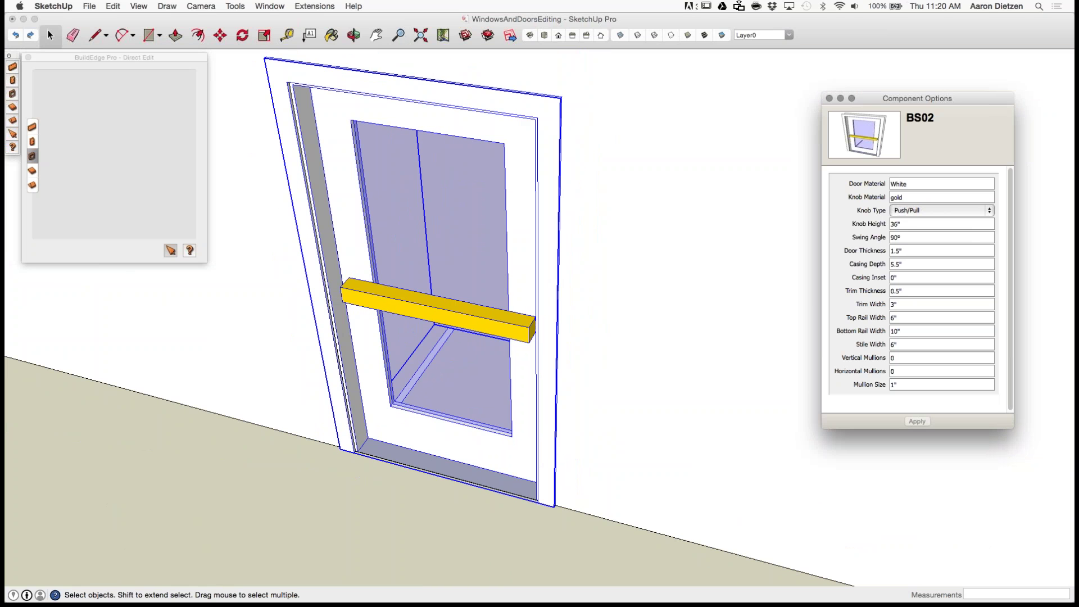
click(235, 7)
click(247, 268)
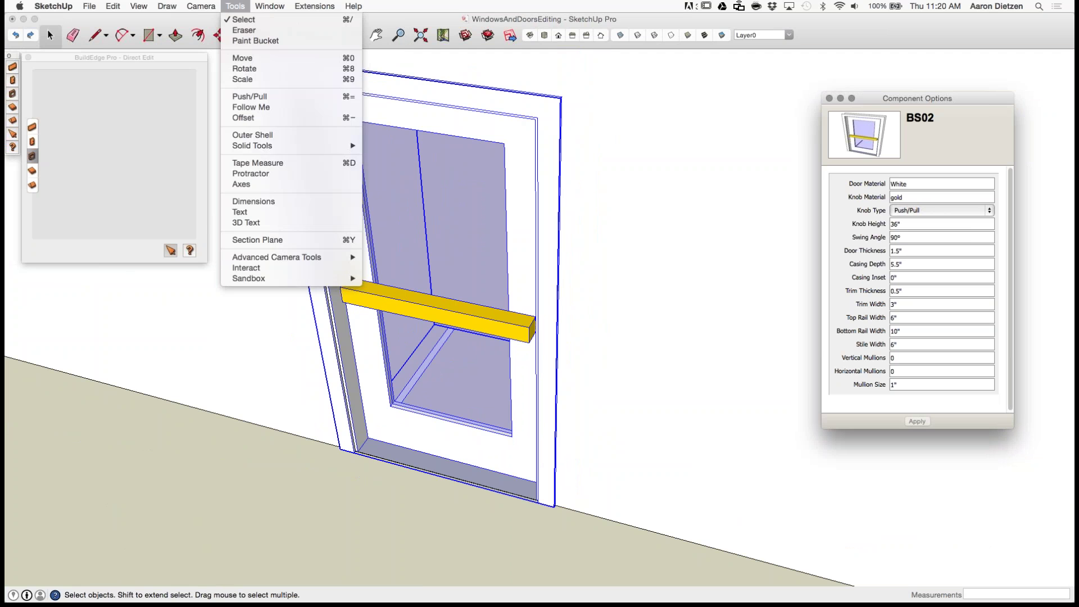
click(470, 245)
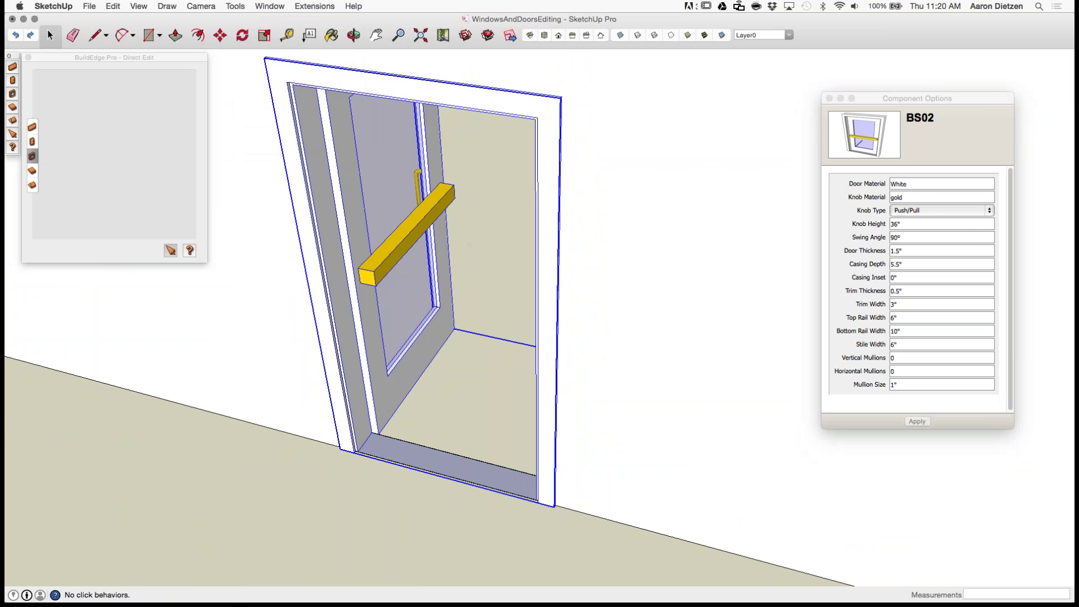
click(436, 247)
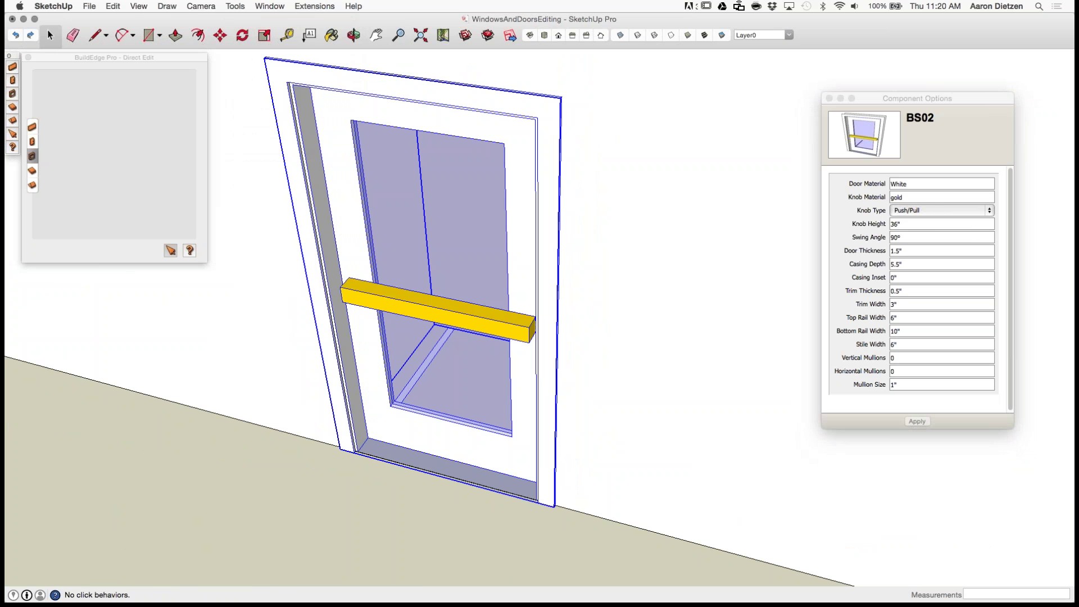
Step: Set the door's Swing Angle to 45° and swing the door open with the Interact tool
double_click(896, 237)
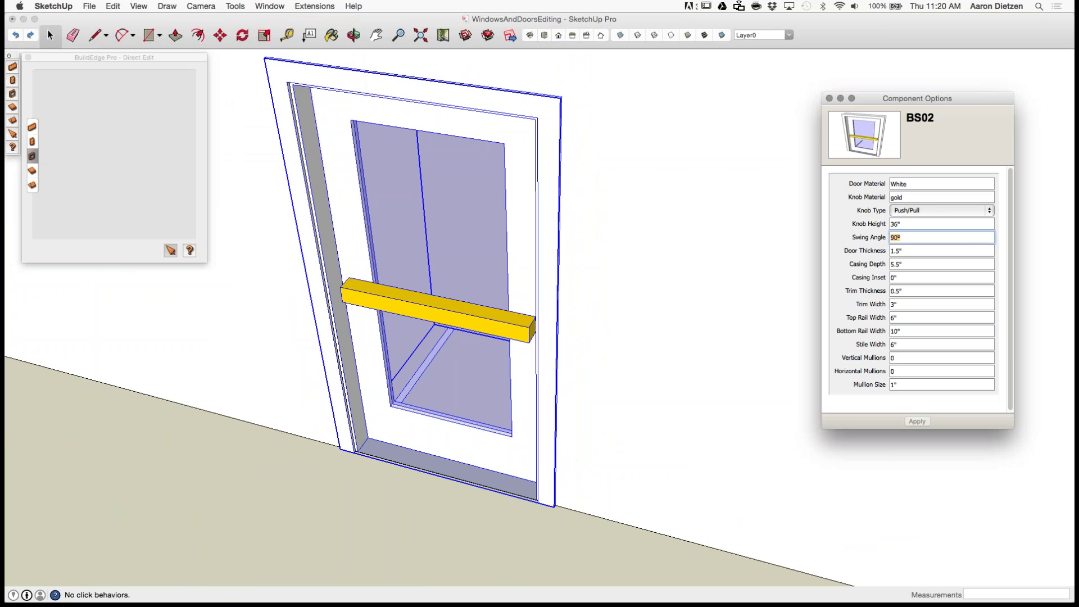
text(45)
key(Return)
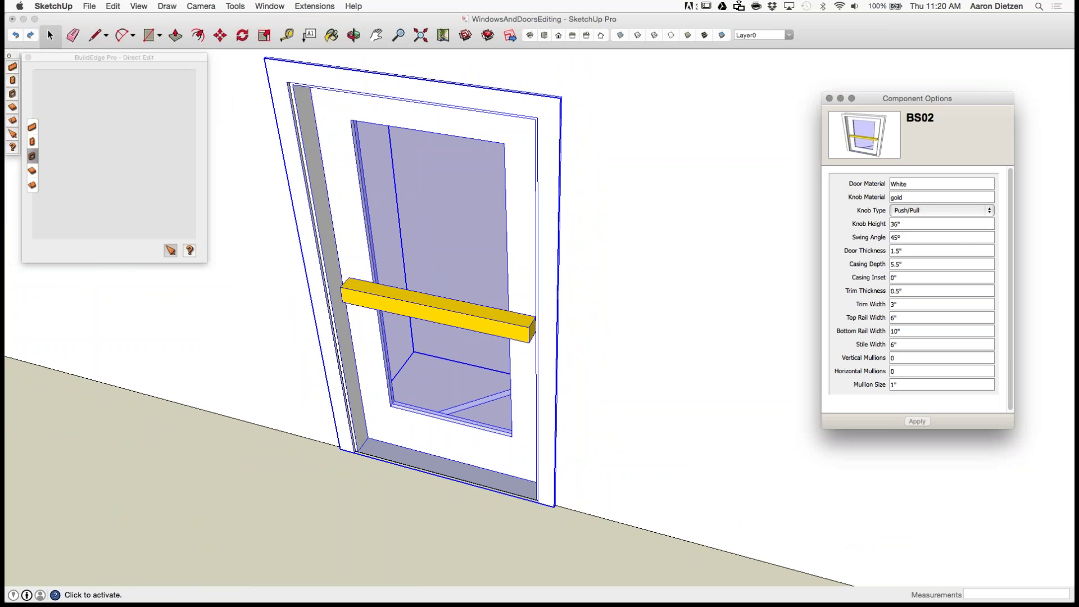
click(270, 6)
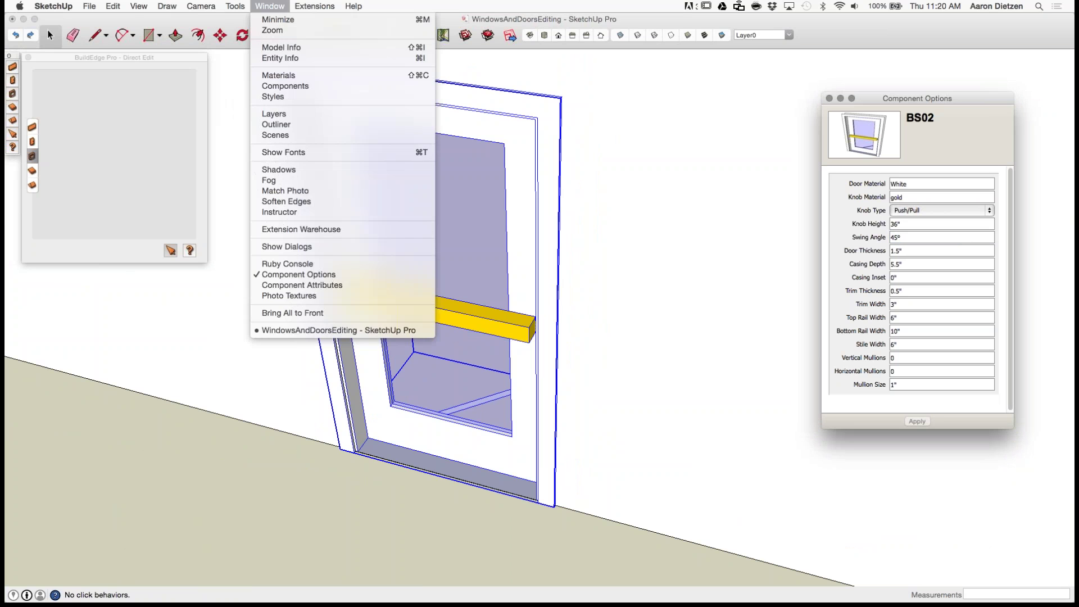
click(247, 268)
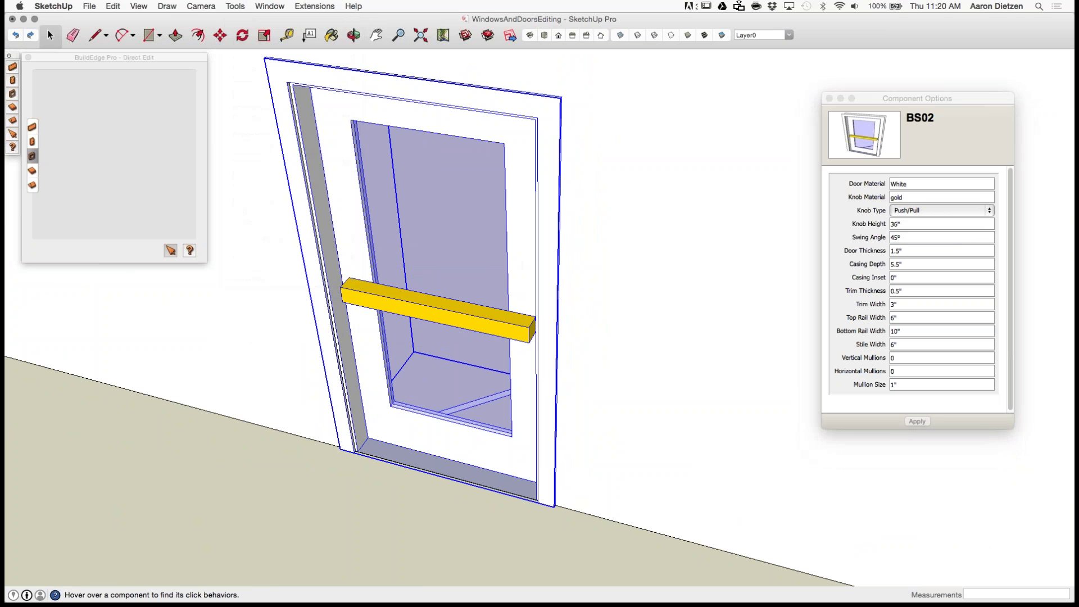
click(441, 309)
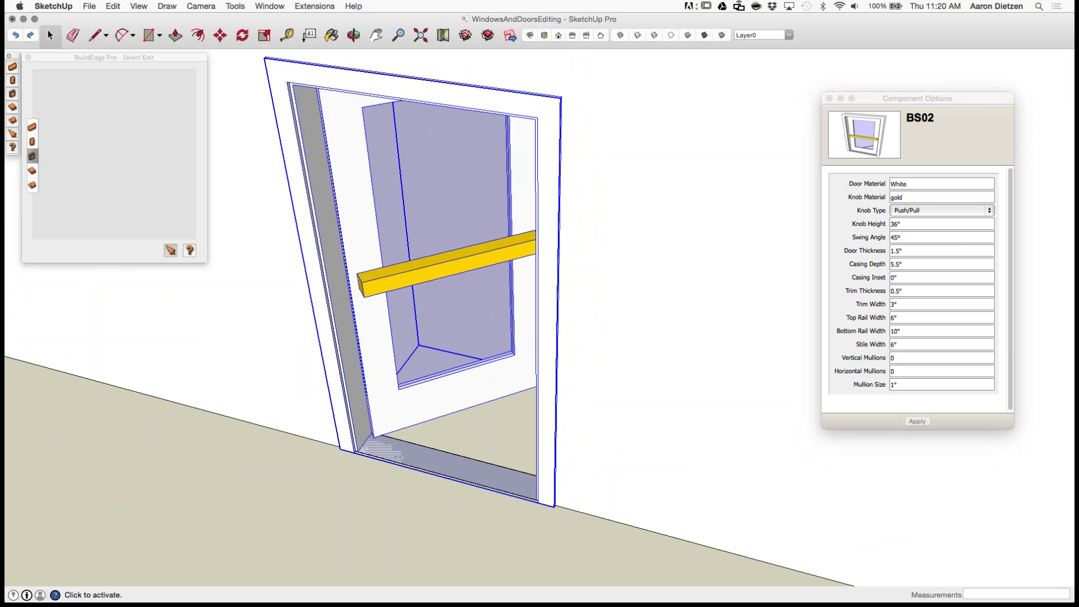
Step: Swing the glazed door closed, open and closed again with the Interact tool
click(444, 297)
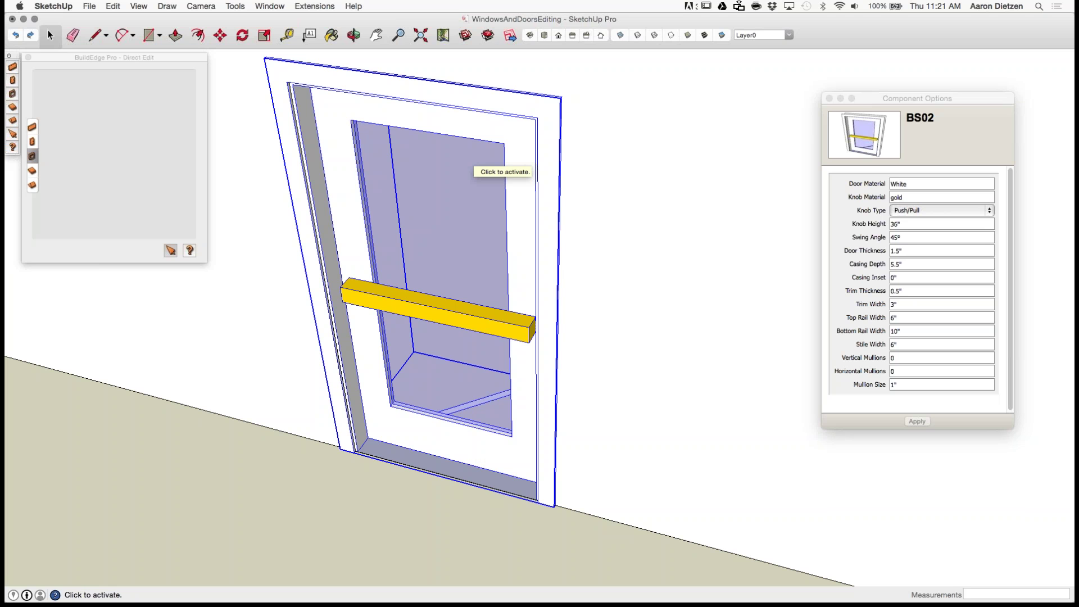
scroll(478, 169, down, 5)
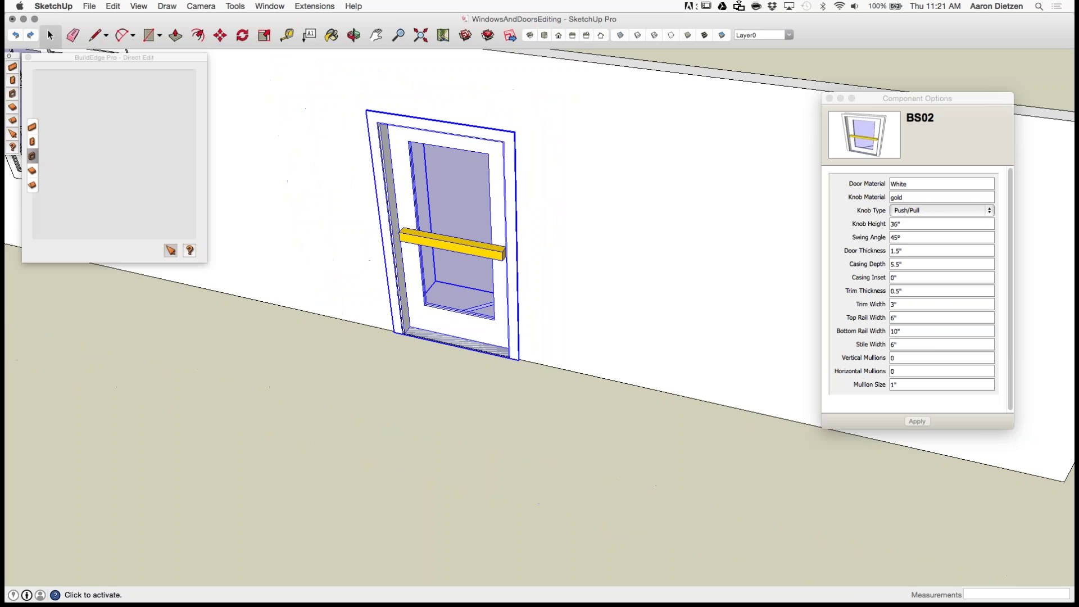
scroll(469, 174, up, 6)
middle_drag(469, 174, 475, 157)
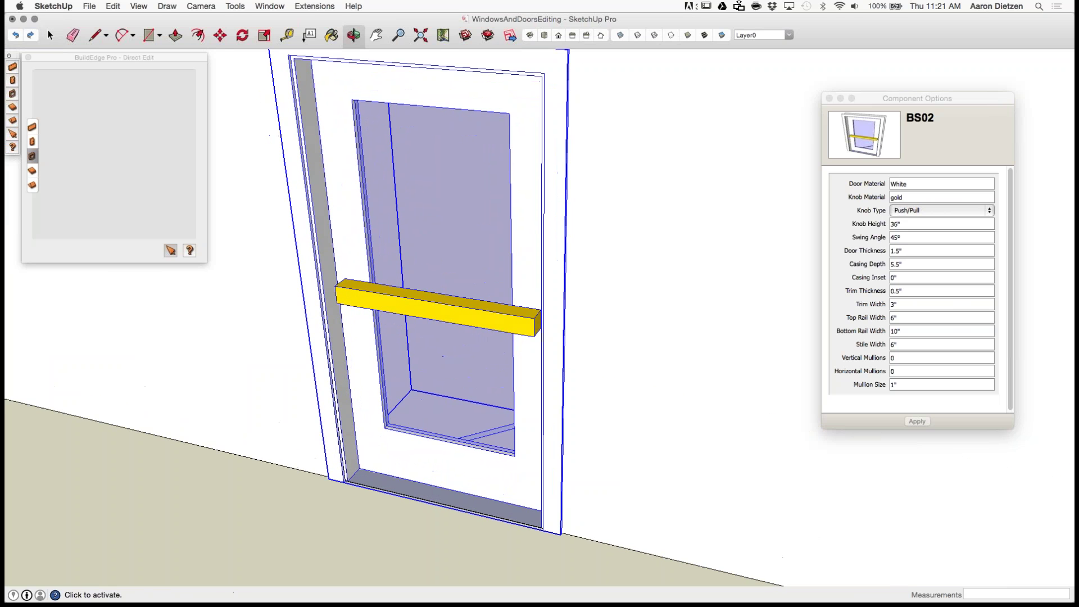
scroll(438, 236, down, 6)
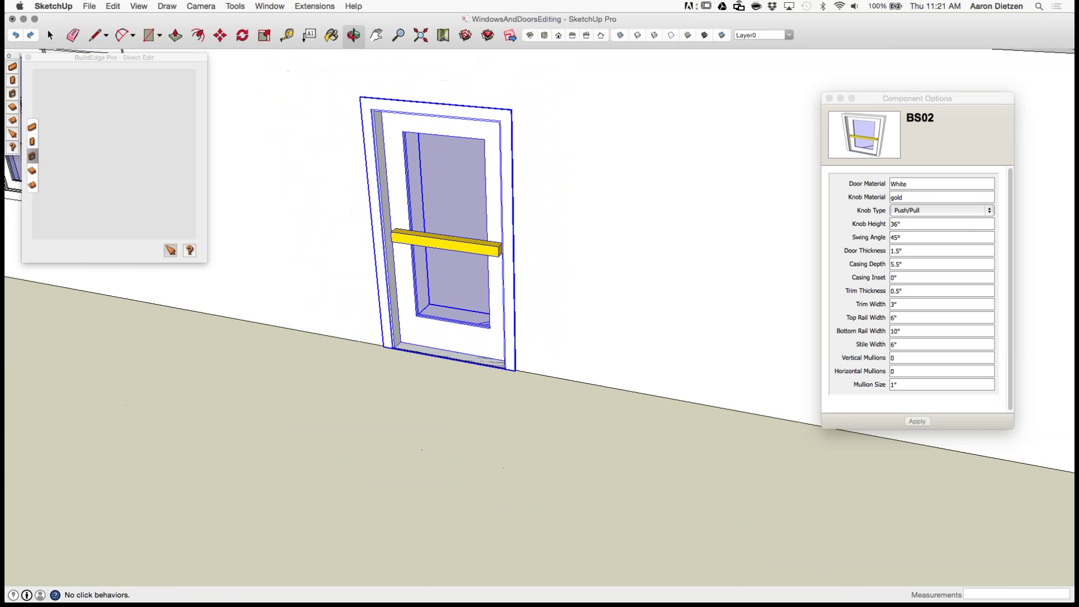
scroll(431, 65, up, 5)
click(450, 224)
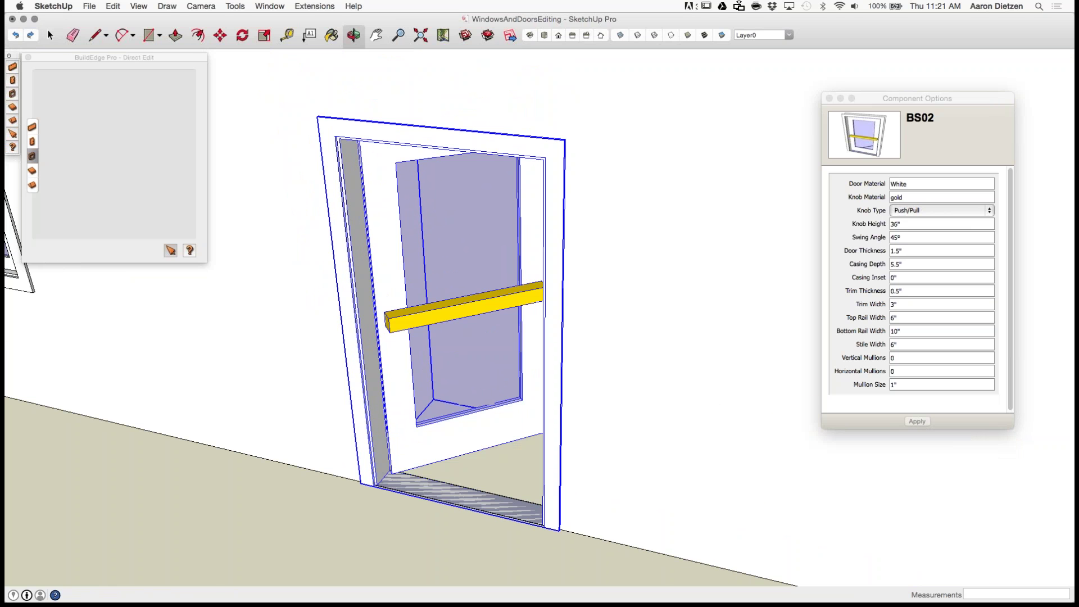
click(469, 225)
Step: Set the glazed door's Stile Width to 4" in Component Options
scroll(475, 220, up, 2)
middle_drag(474, 219, 475, 170)
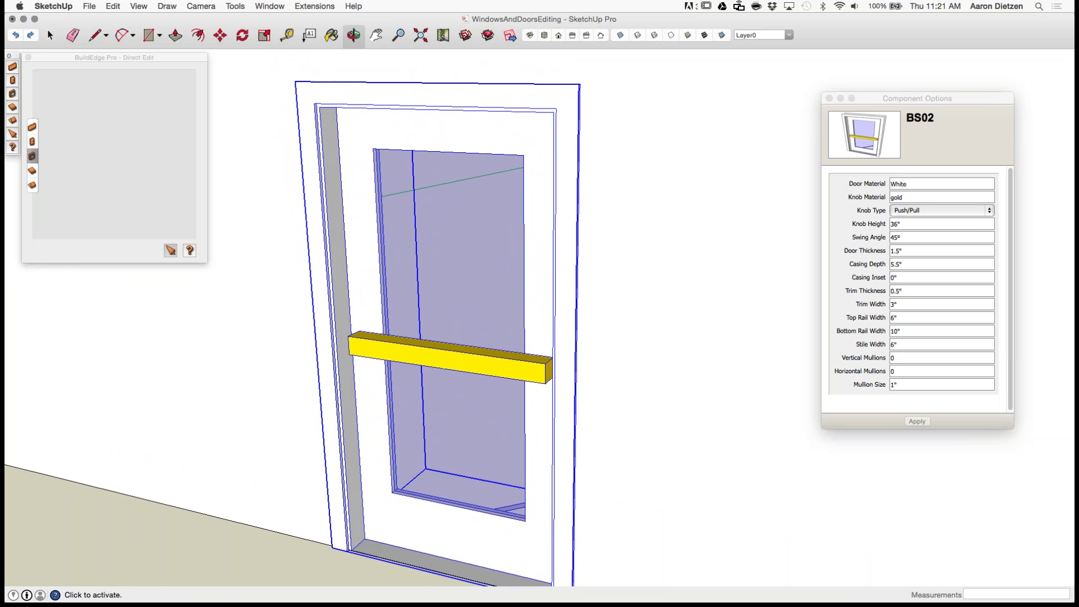
scroll(473, 151, up, 1)
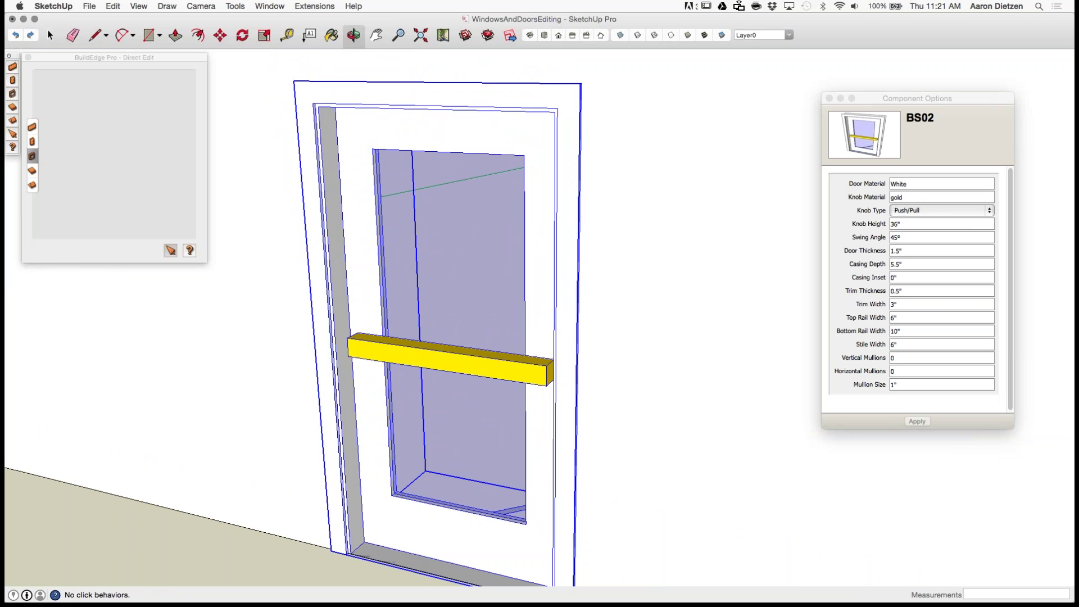
click(942, 211)
click(942, 344)
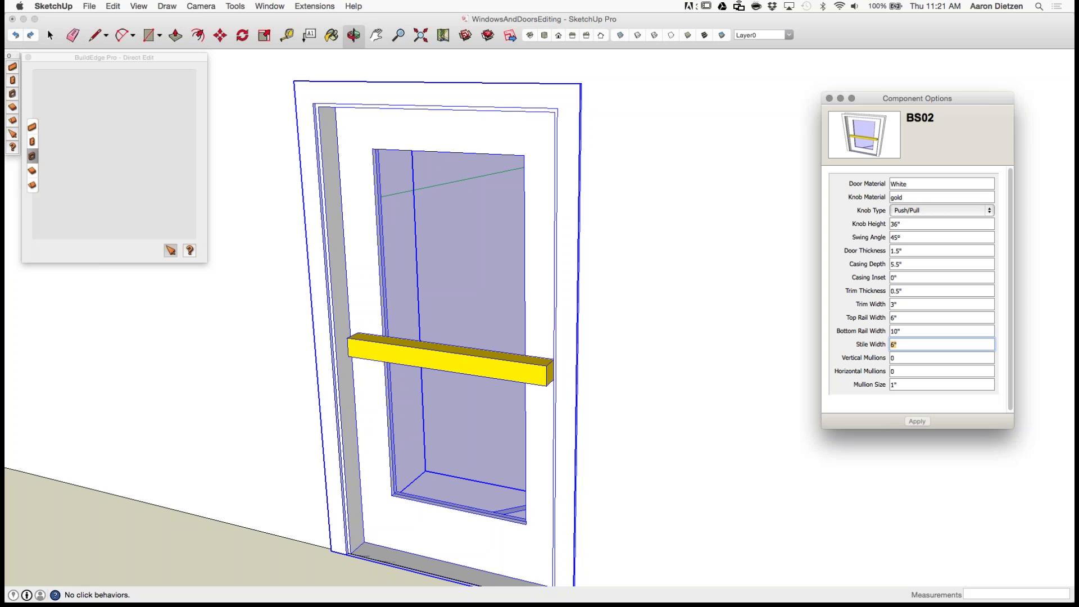
text(4)
key(Return)
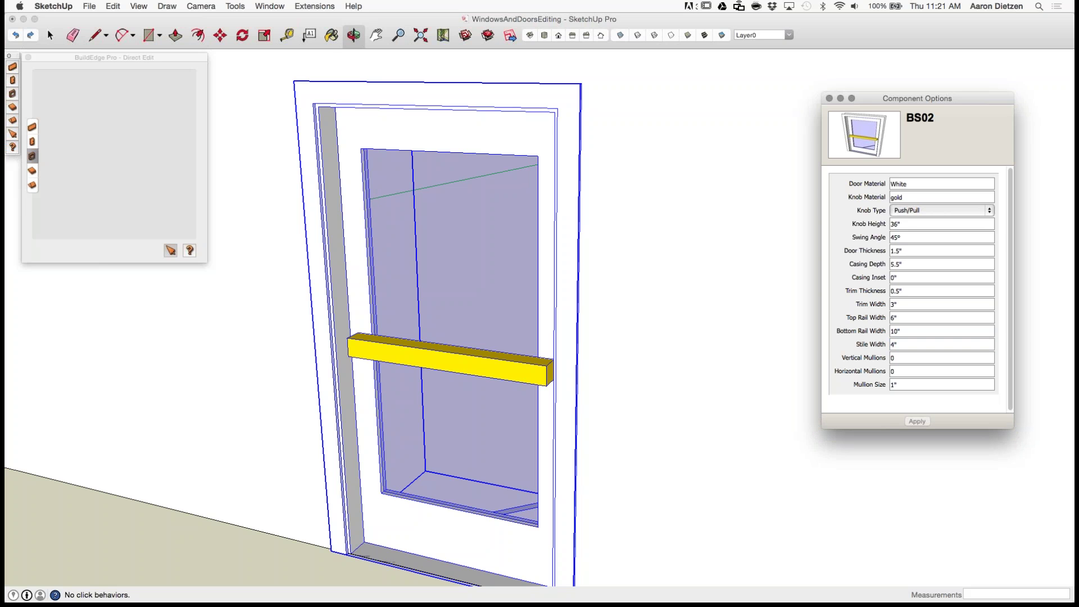
Step: Set the glazed door's Bottom Rail Width to 14"
click(942, 331)
text(14)
key(Return)
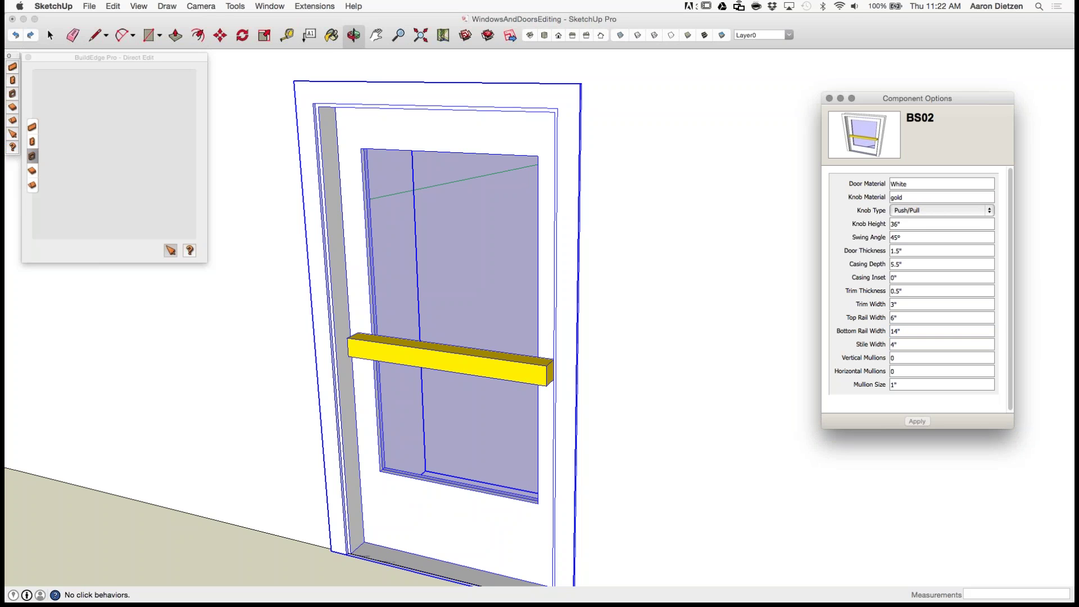
scroll(618, 321, up, 2)
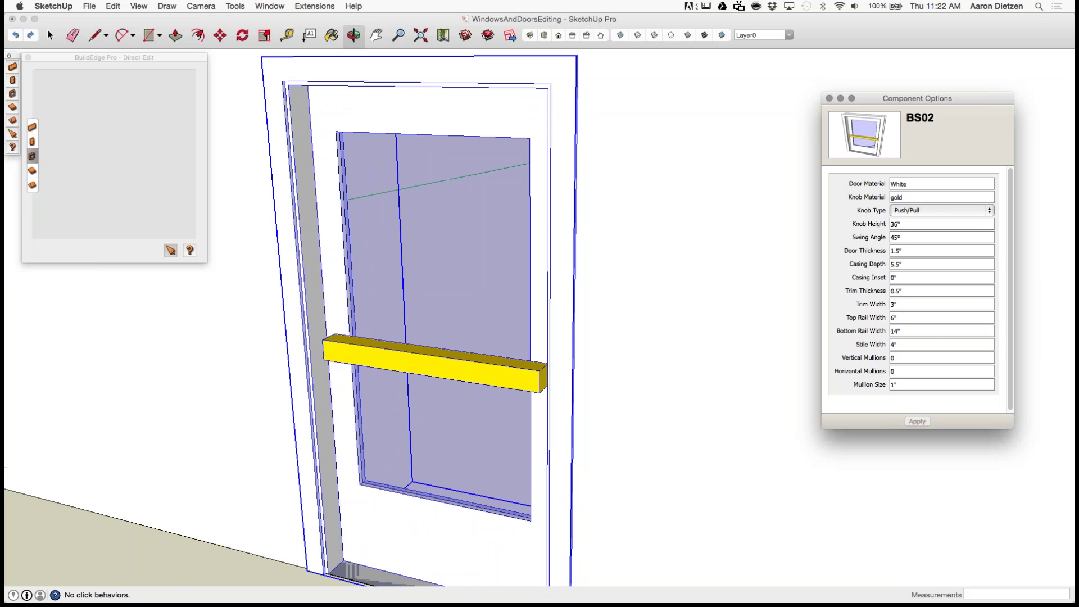
scroll(616, 323, down, 8)
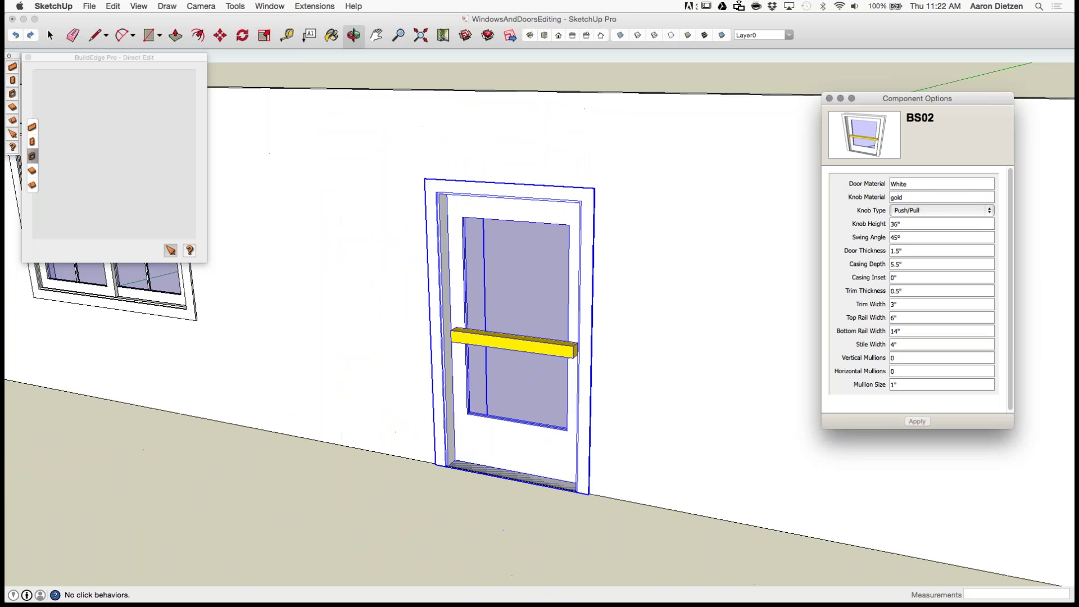
Step: Open the glazed door's Door Material value for editing
click(916, 184)
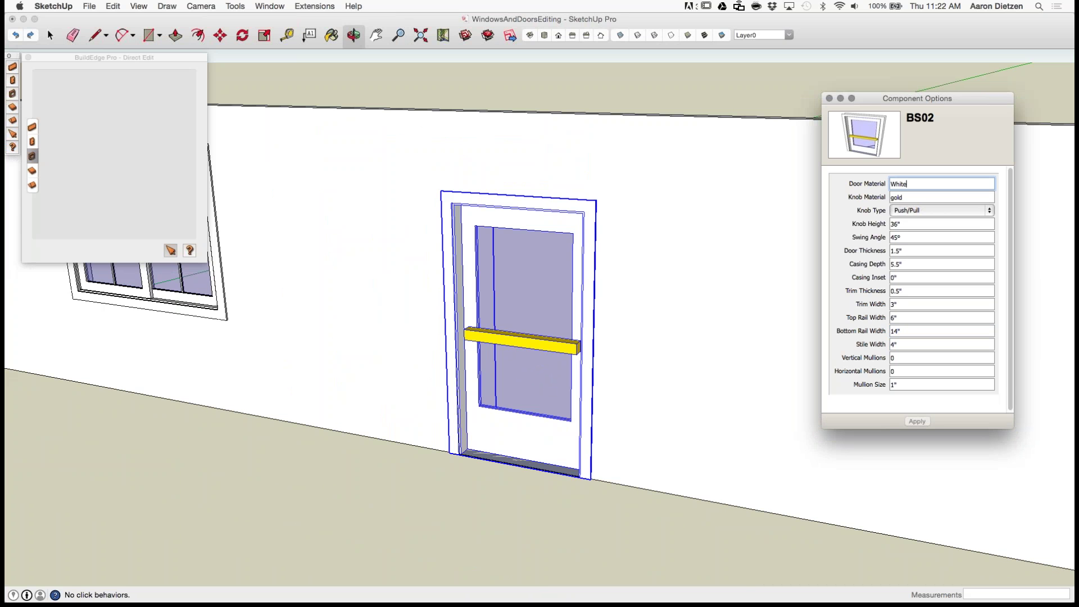
mouse_move(891, 184)
mouse_down()
mouse_move(907, 183)
mouse_move(890, 184)
mouse_up()
click(909, 184)
scroll(587, 290, down, 5)
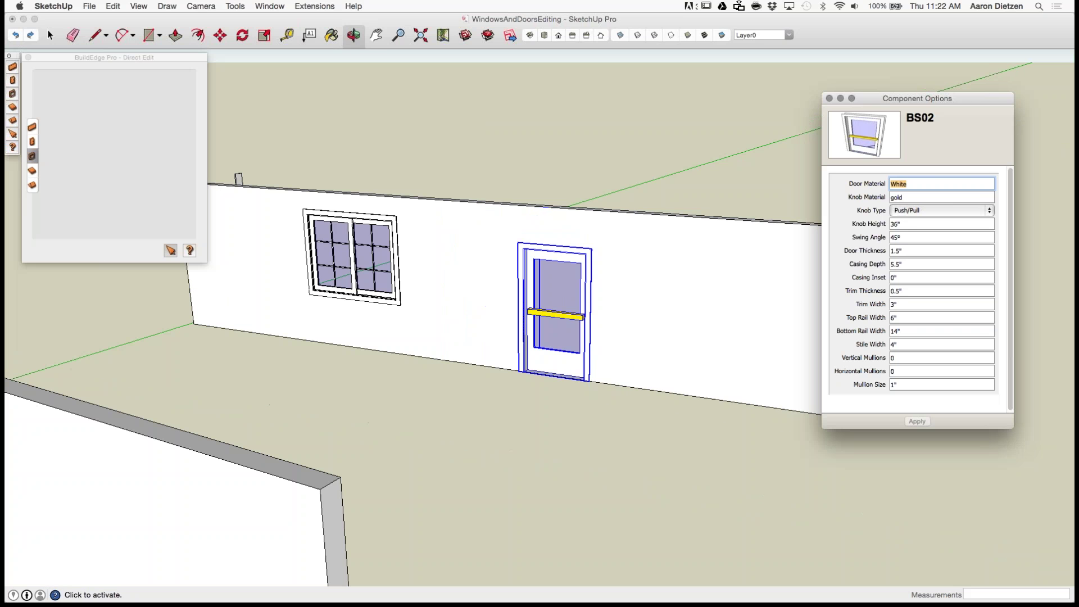
scroll(564, 286, up, 3)
scroll(571, 275, up, 2)
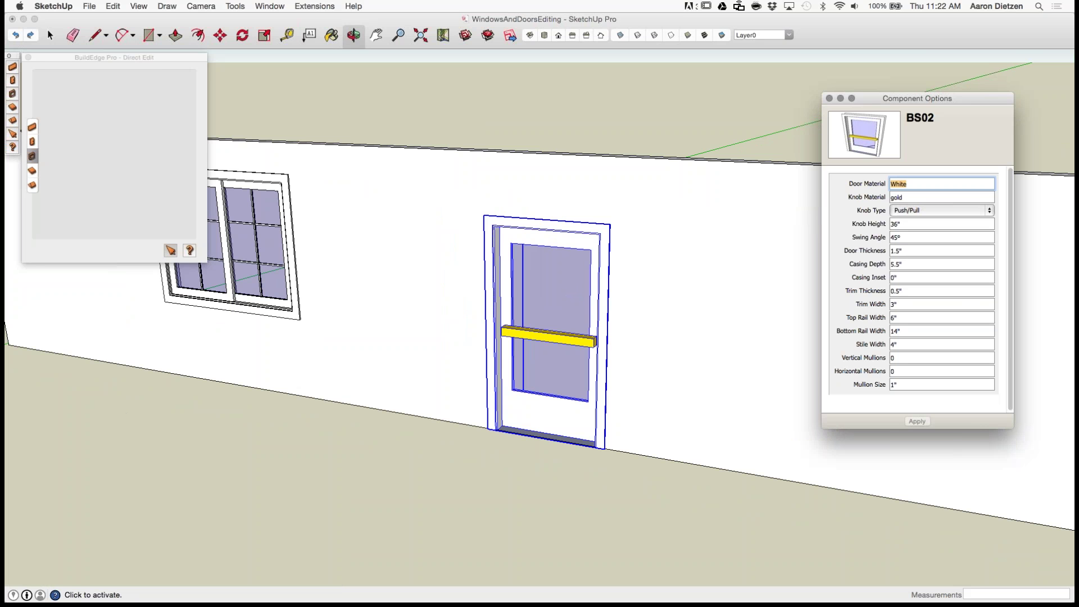
scroll(597, 270, down, 5)
scroll(598, 267, down, 4)
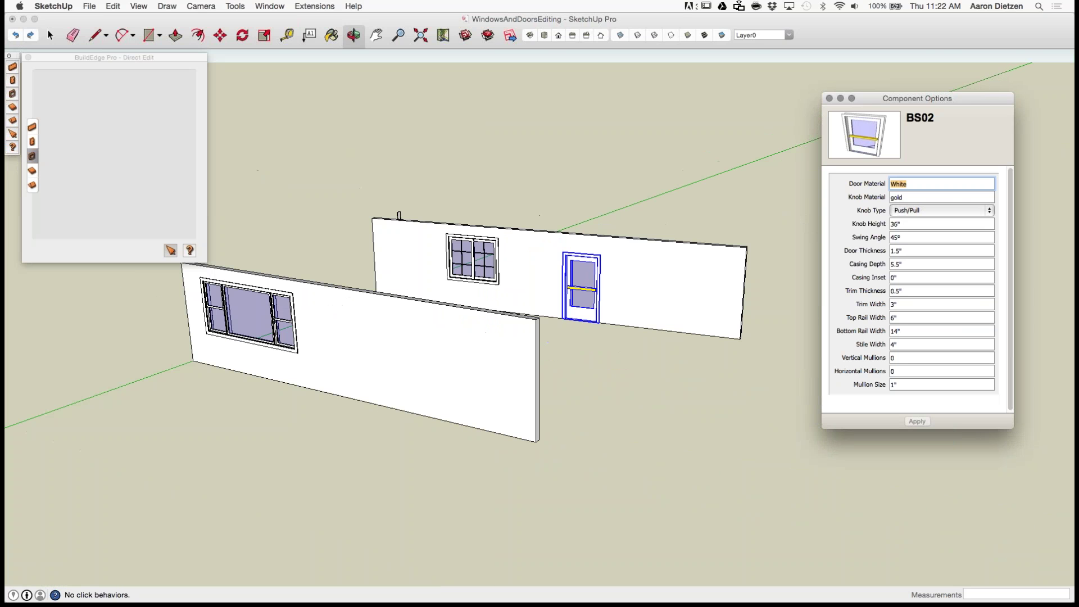
Step: Inspect the properties of each of the three joined window units in the front wall with Direct Edit
scroll(192, 295, up, 8)
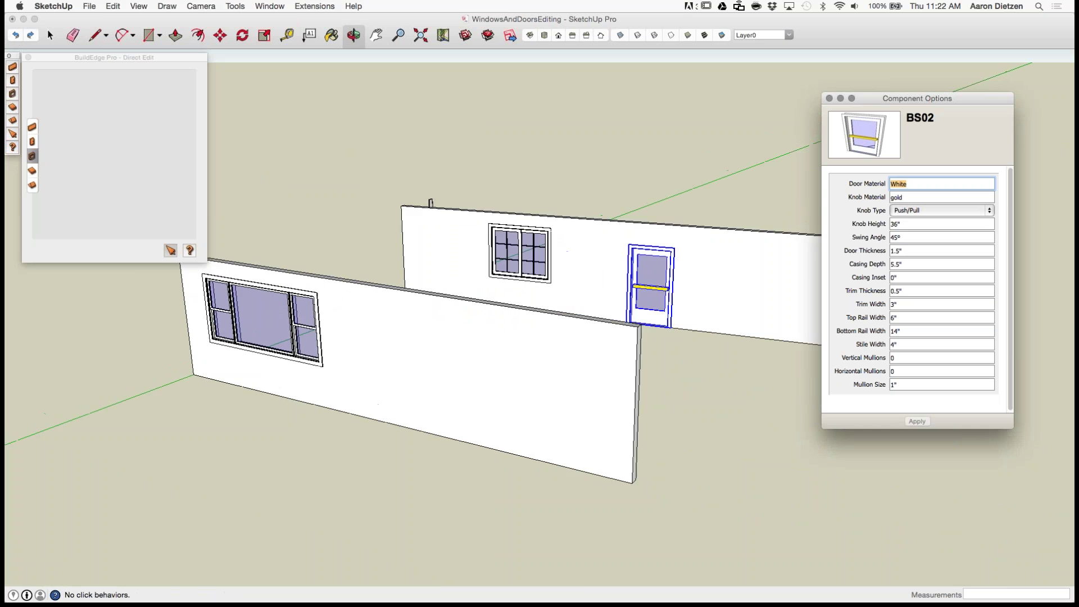
middle_drag(360, 365, 390, 298)
scroll(494, 364, down, 4)
scroll(346, 368, up, 6)
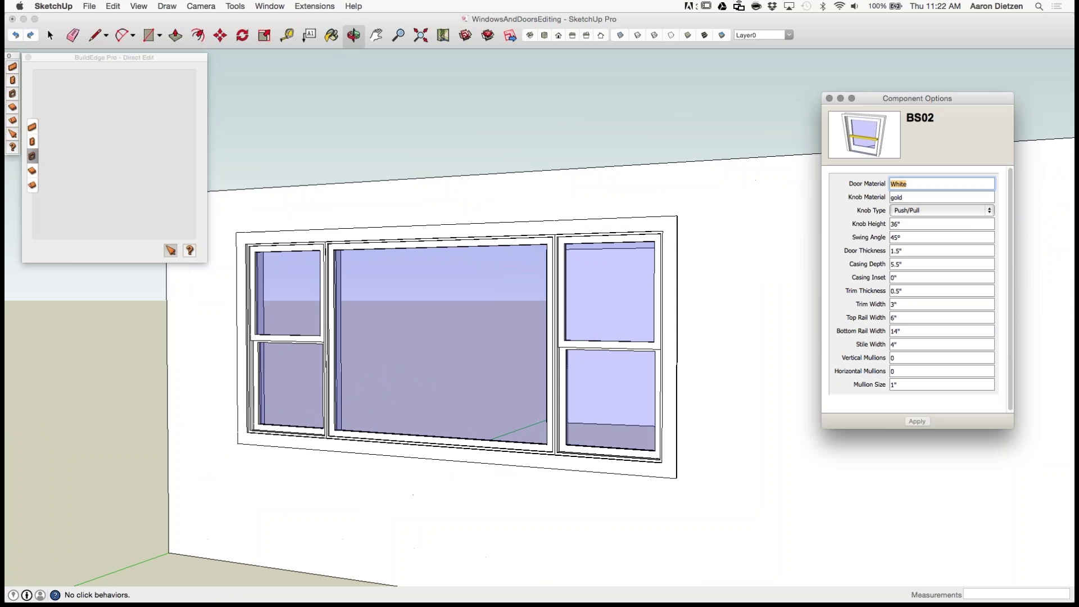
click(13, 133)
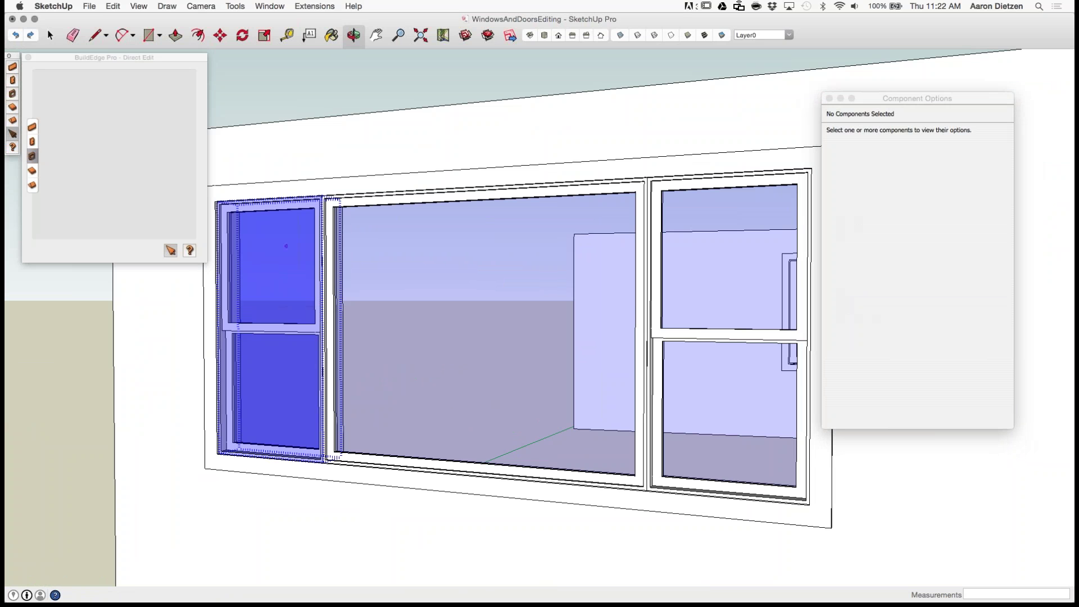
click(278, 237)
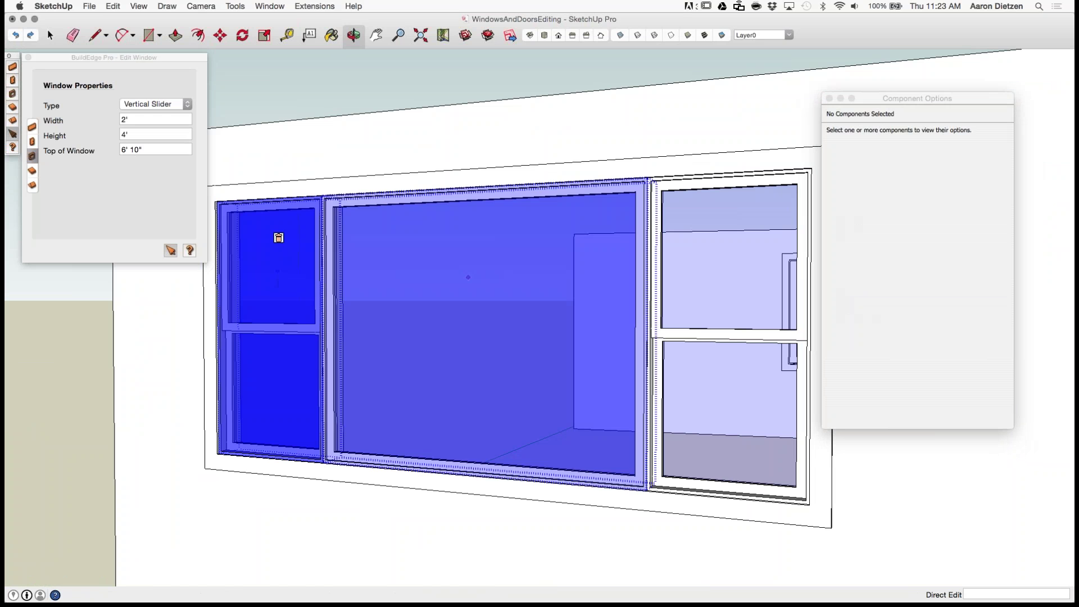
click(461, 269)
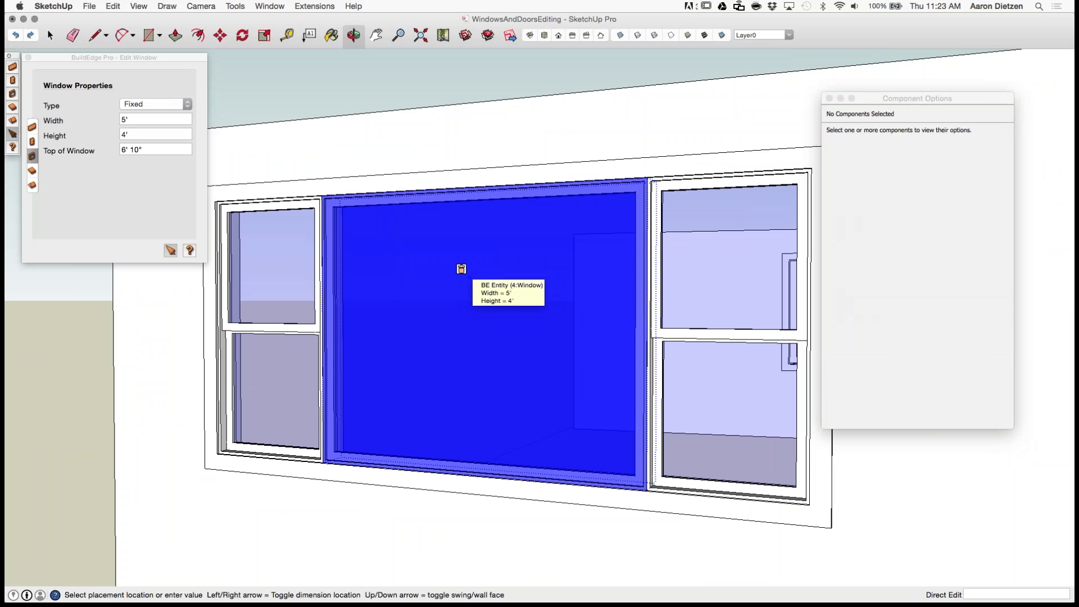
click(696, 277)
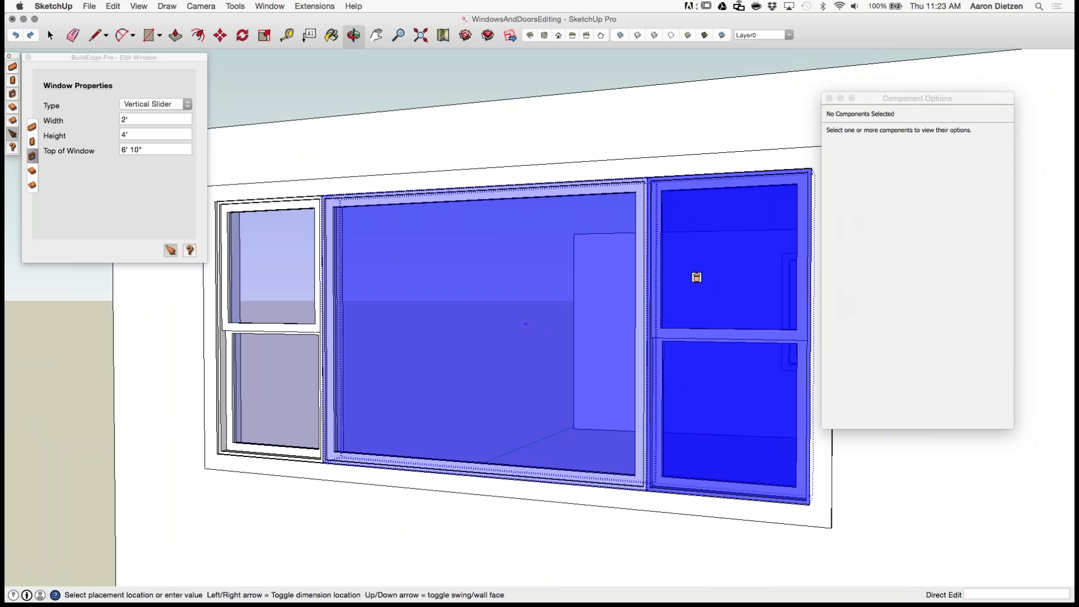
Step: Move the Component Options window below the Edit Window dialog to clear the view of both walls
scroll(352, 290, down, 5)
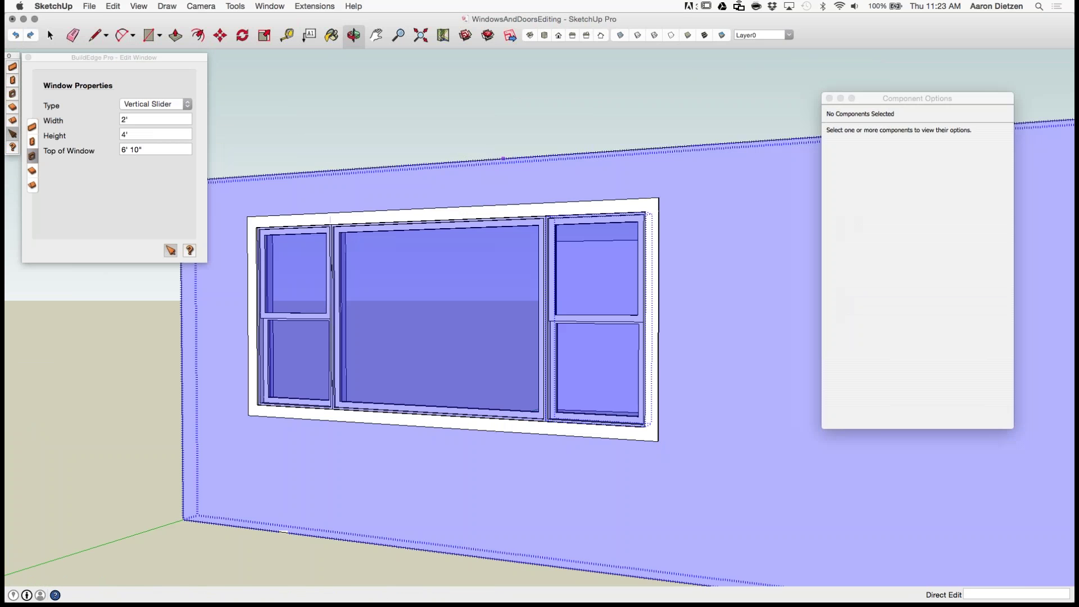
scroll(528, 200, down, 3)
middle_drag(528, 199, 402, 200)
scroll(398, 241, down, 1)
scroll(402, 200, down, 2)
scroll(416, 236, down, 1)
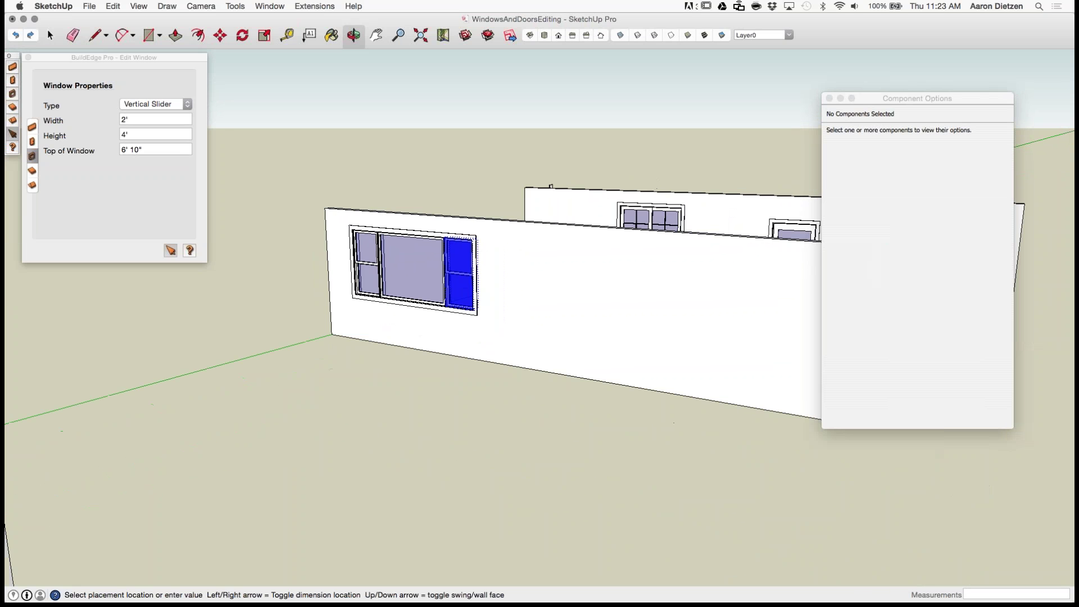
drag(917, 98, 120, 272)
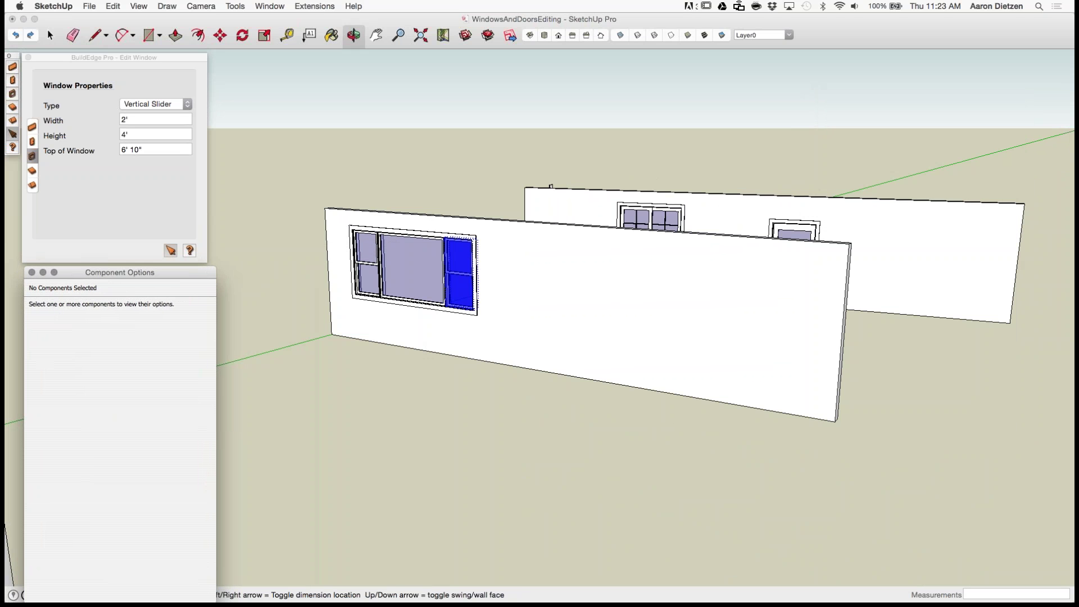
Step: Change the right-hand unit of the three-part window to type Fixed with a width of 5'
click(156, 104)
click(147, 83)
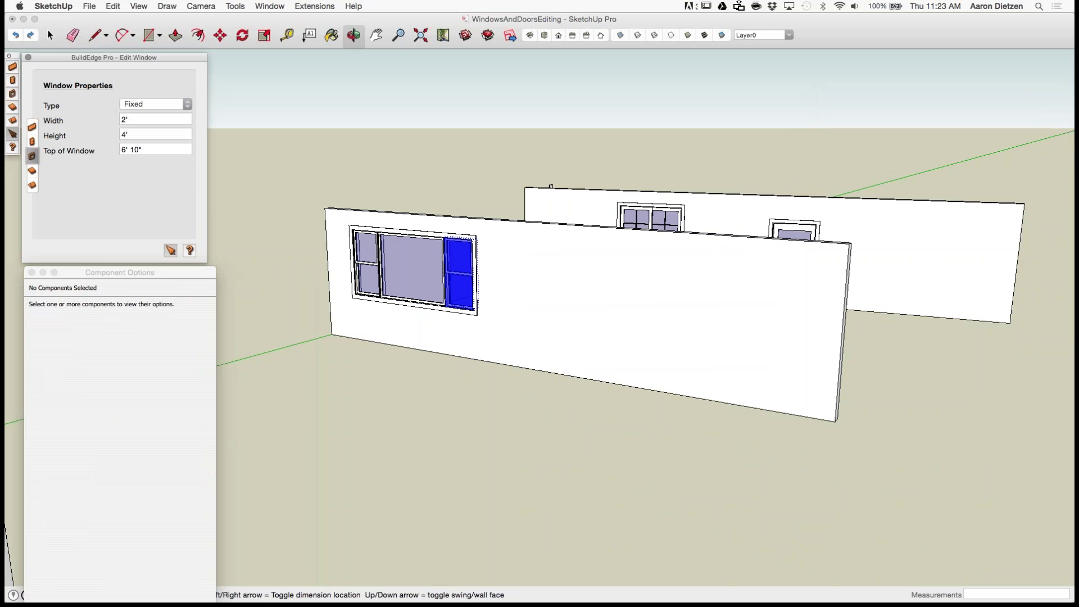
double_click(126, 119)
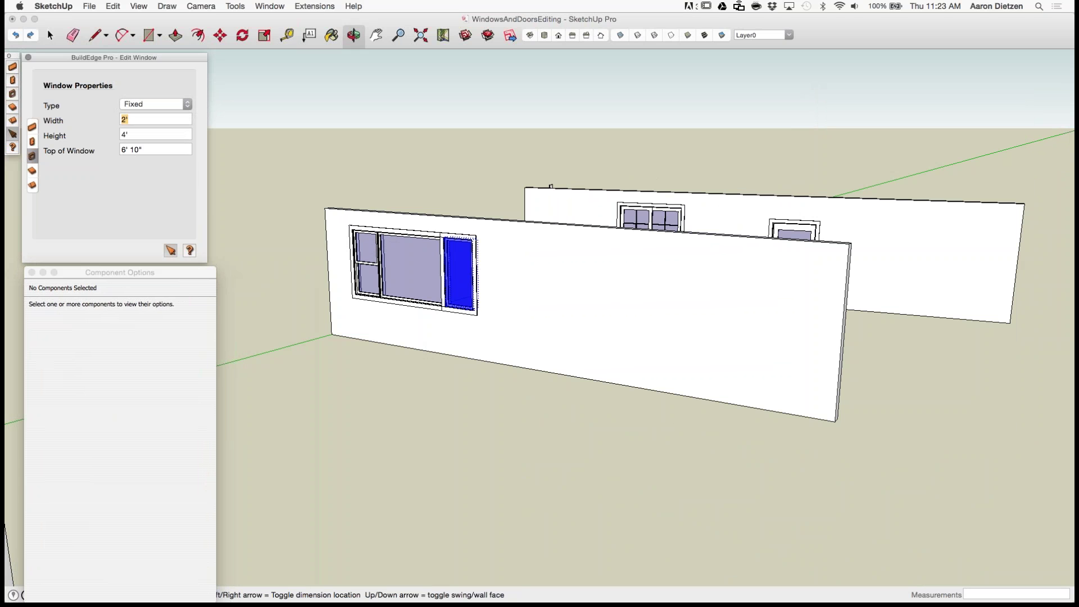
text(5')
key(Tab)
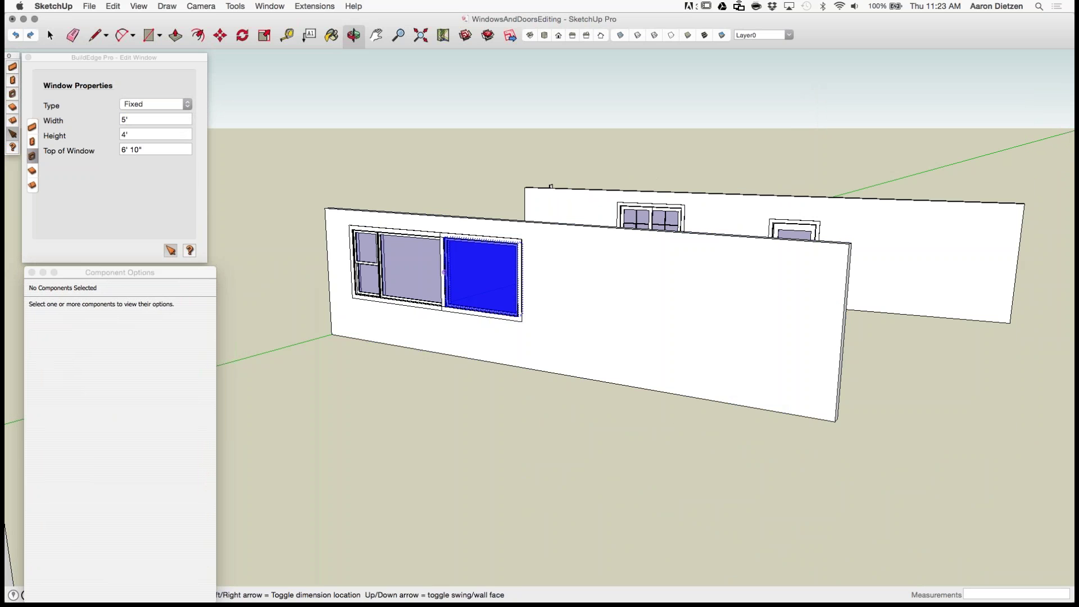
Step: Undo the type and width changes to the right-hand window unit
key(super+z)
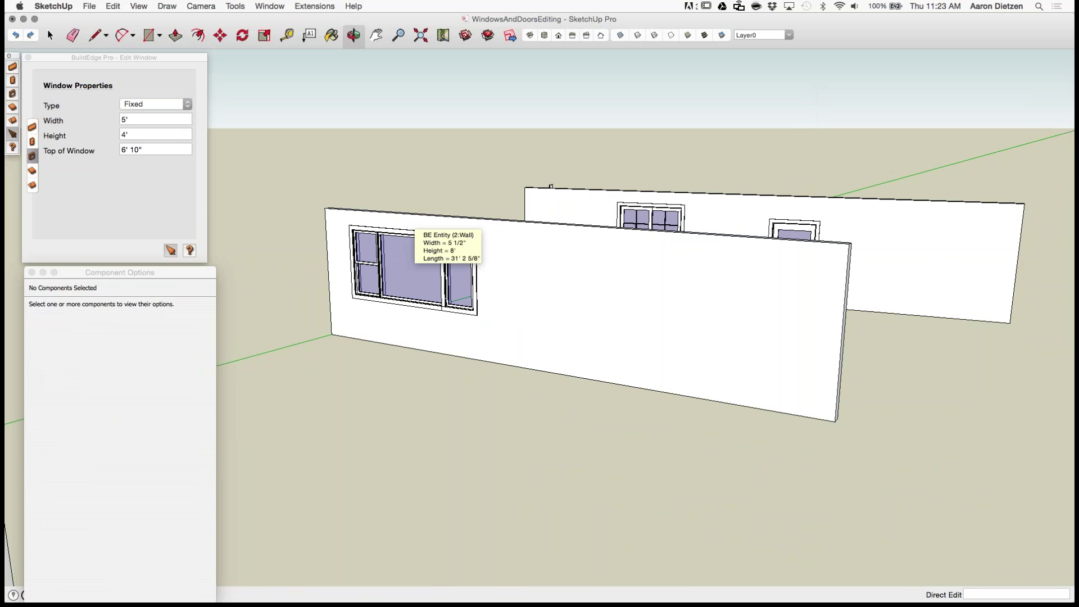
key(super+z)
key(super+z)
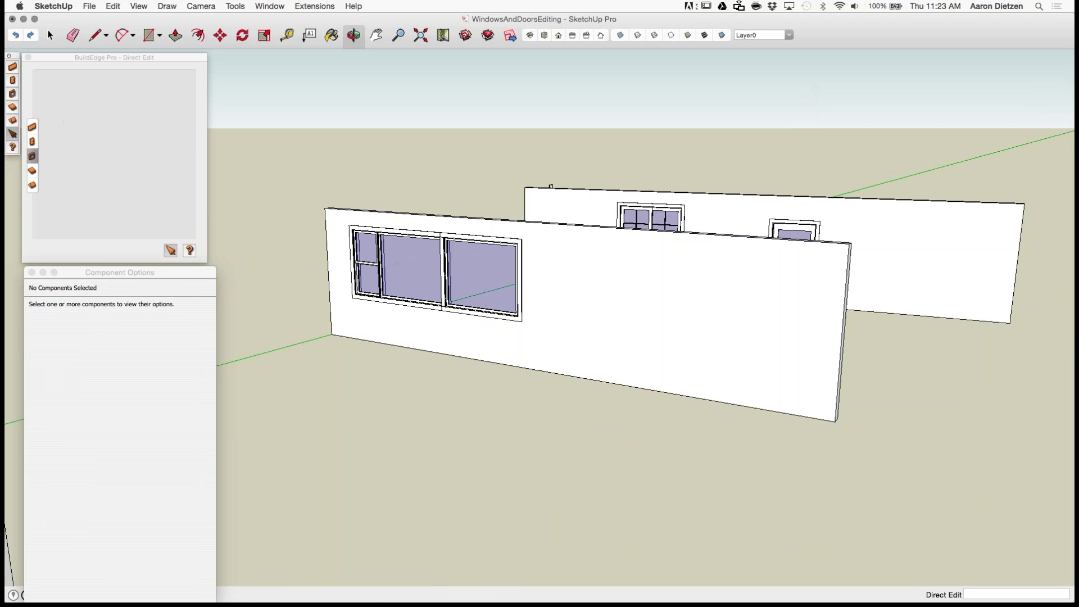
key(super+z)
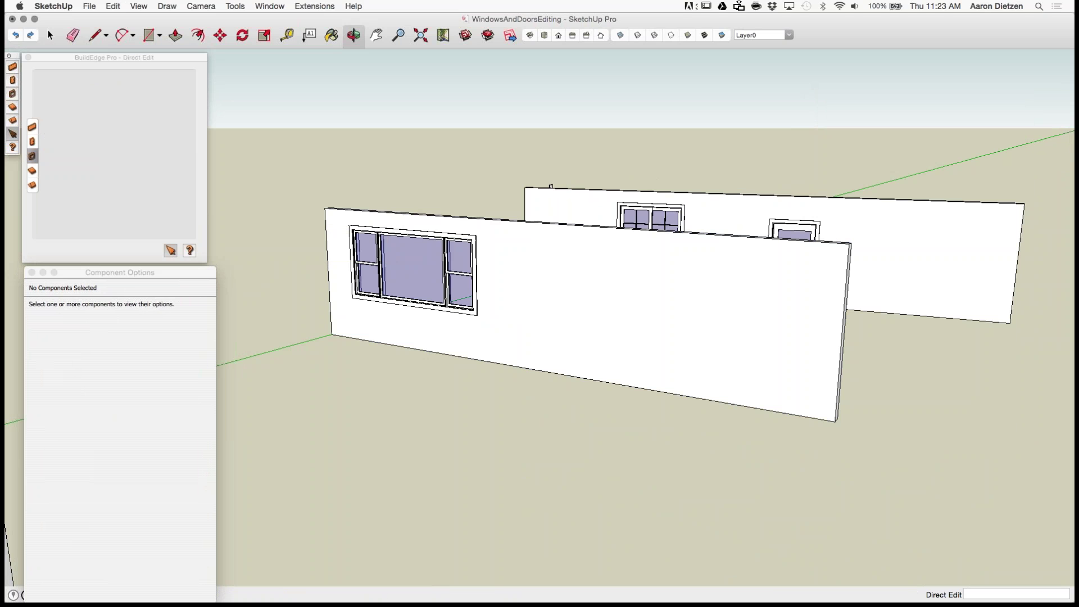
Step: Place a Fixed window 5' wide and 4' high in the front wall, about 9' 4" from its right end
click(32, 141)
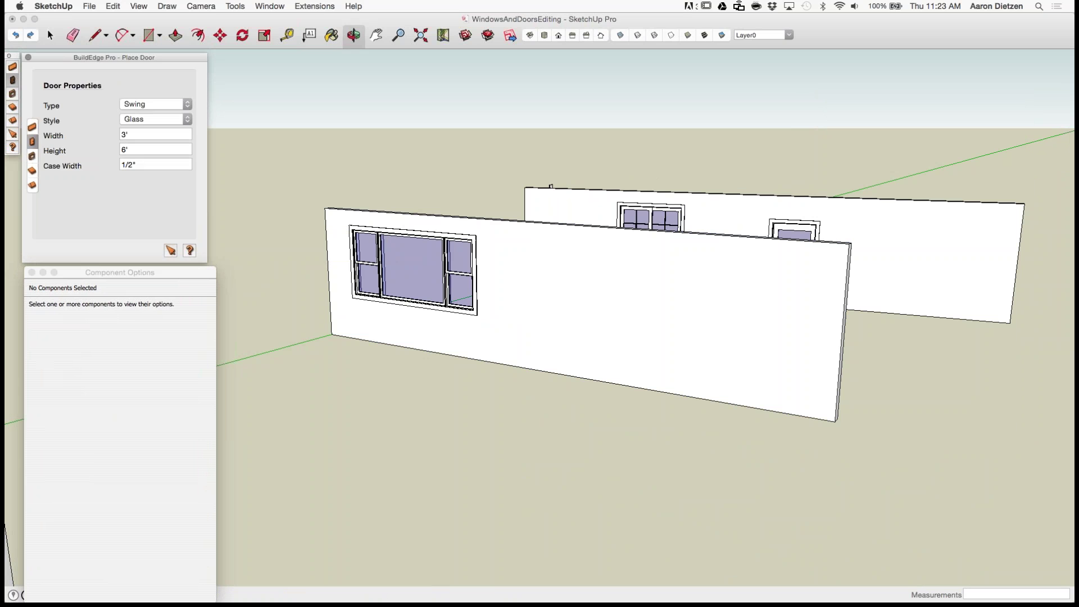
click(32, 157)
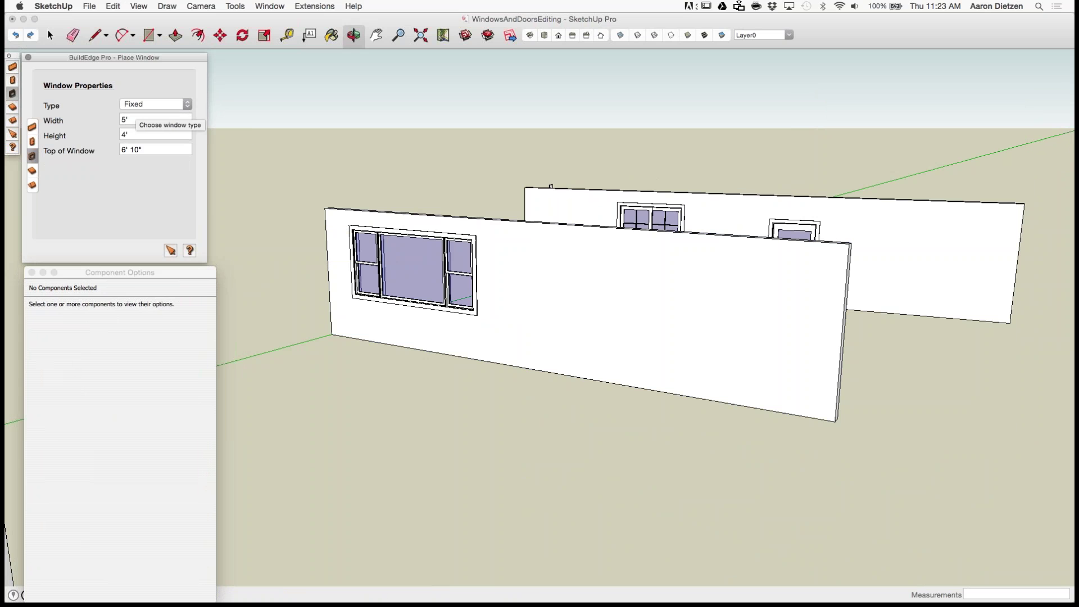
click(137, 105)
click(137, 105)
click(270, 258)
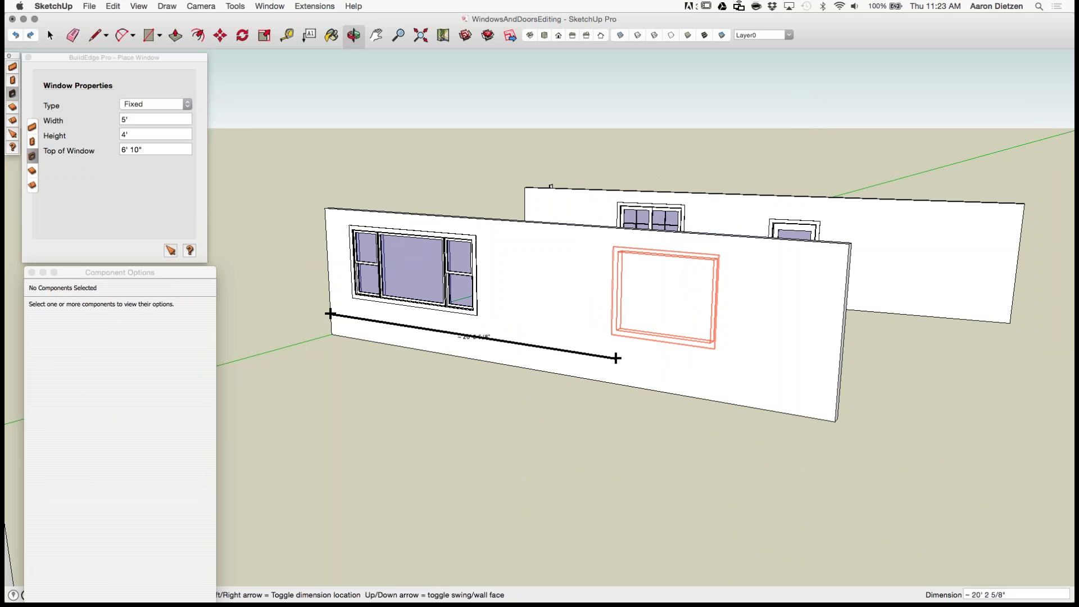
key(Right)
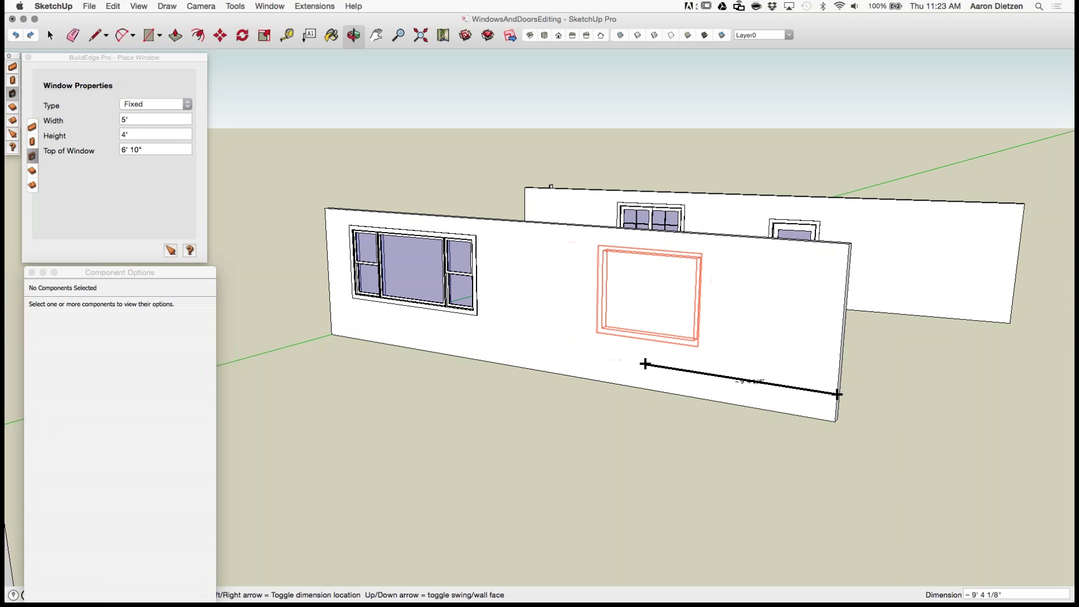
click(645, 364)
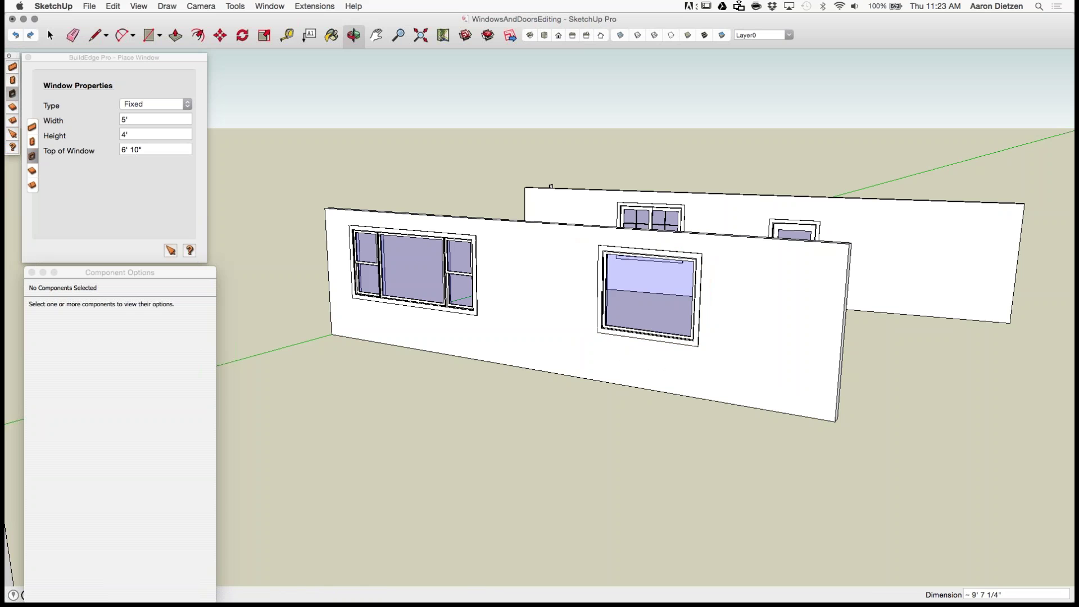
Step: Set the next window to be placed to type Vertical Slider with a width of 2'
scroll(629, 226, up, 2)
middle_drag(629, 226, 641, 337)
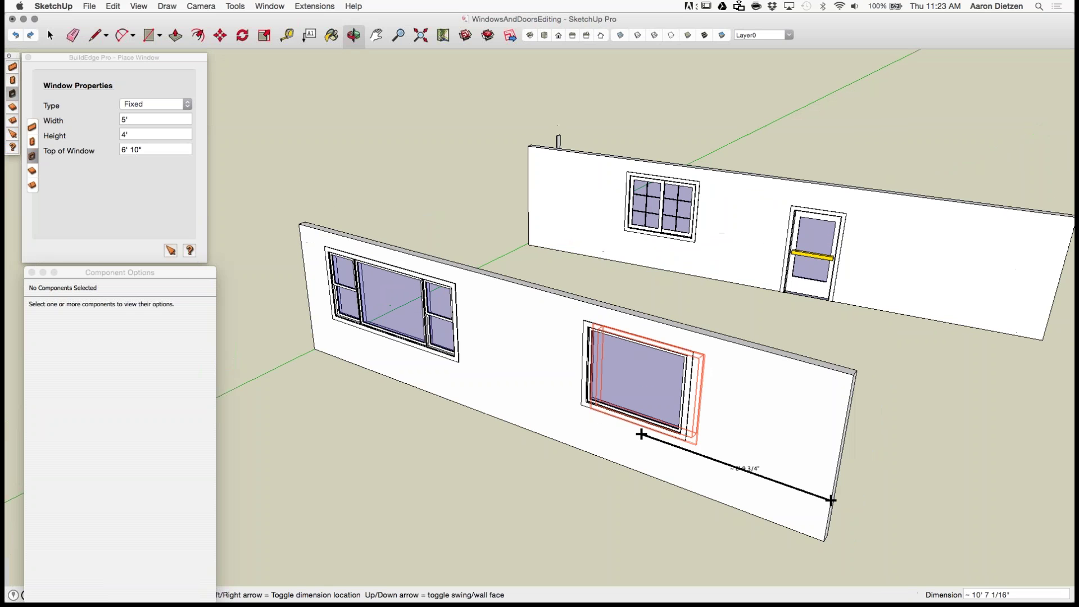
scroll(641, 433, up, 4)
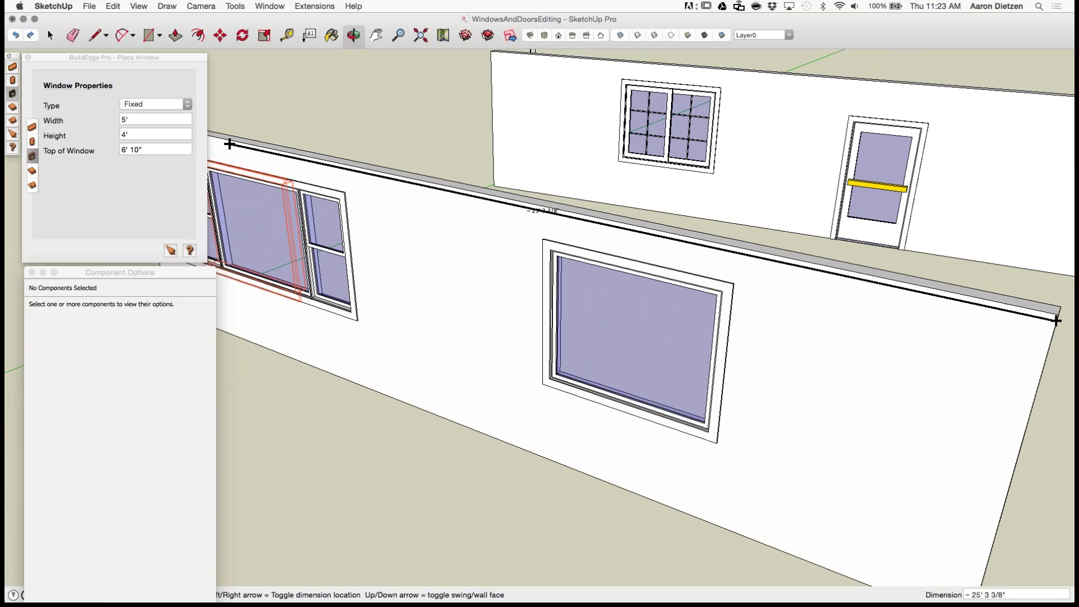
key(Return)
click(155, 104)
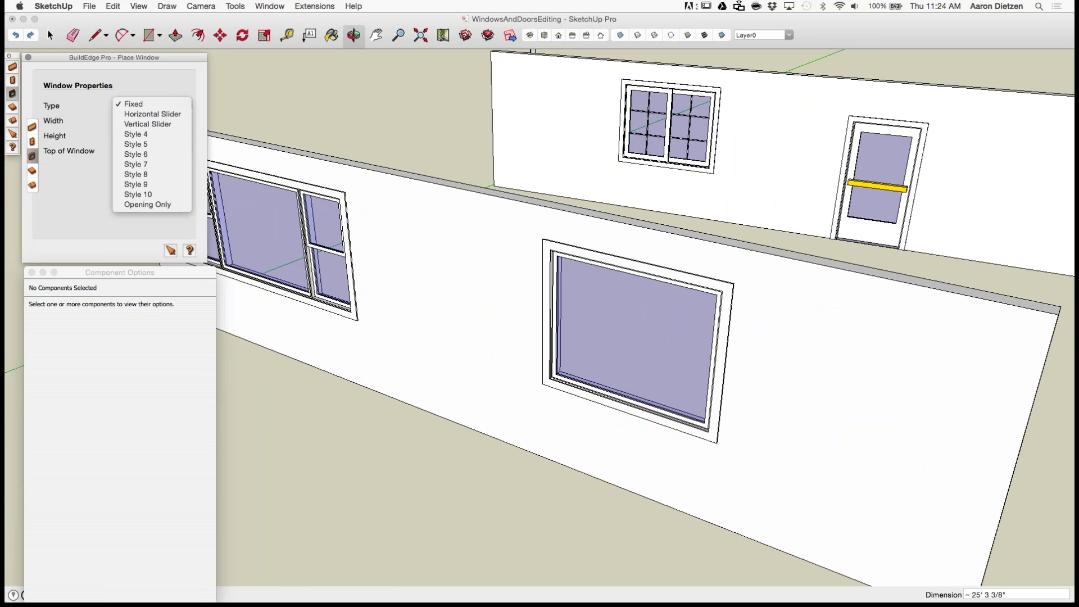
click(148, 125)
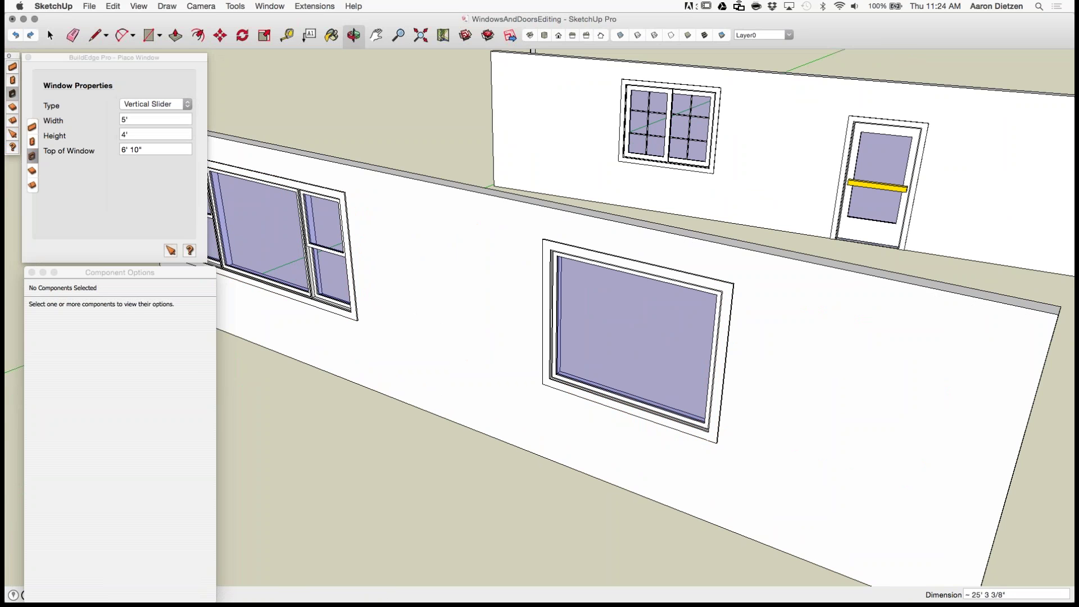
drag(134, 120, 120, 119)
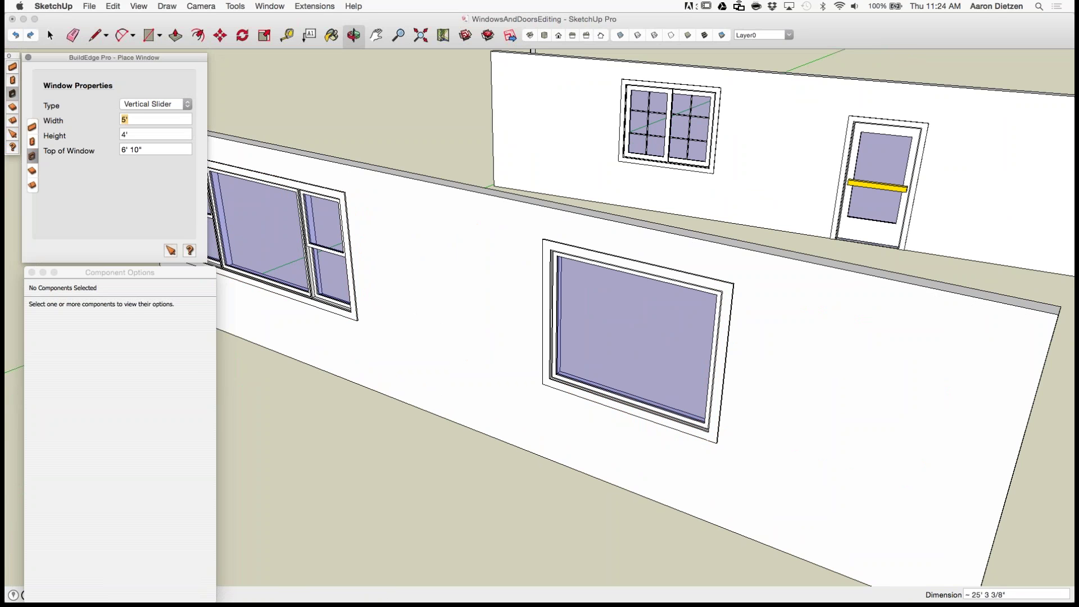
text(2')
key(Tab)
click(791, 358)
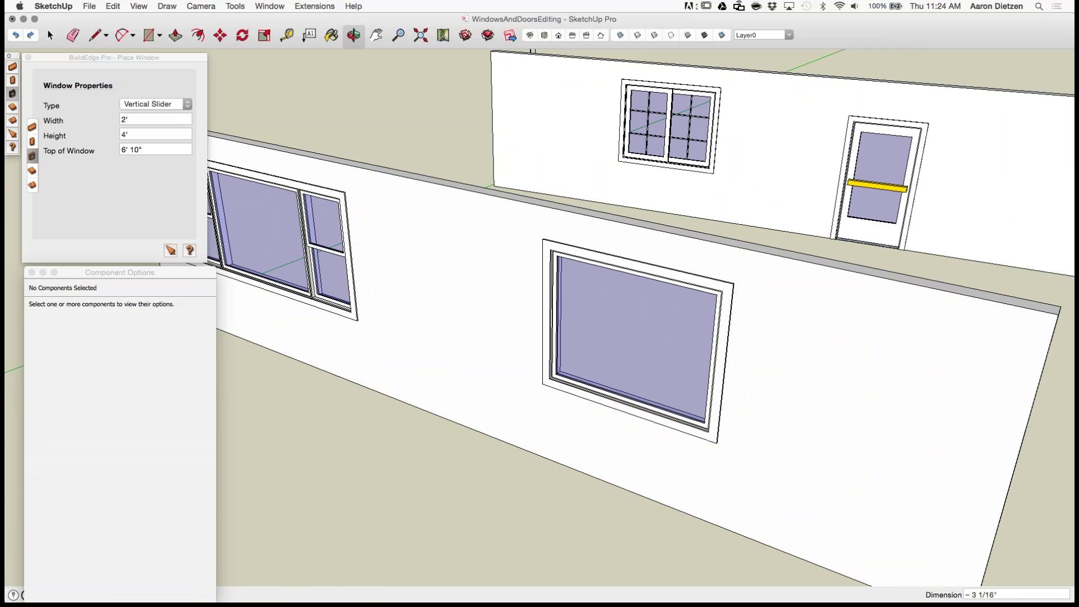
Step: Place a vertical slider directly beside the new fixed window's right edge with a dimension of .01
scroll(730, 337, up, 5)
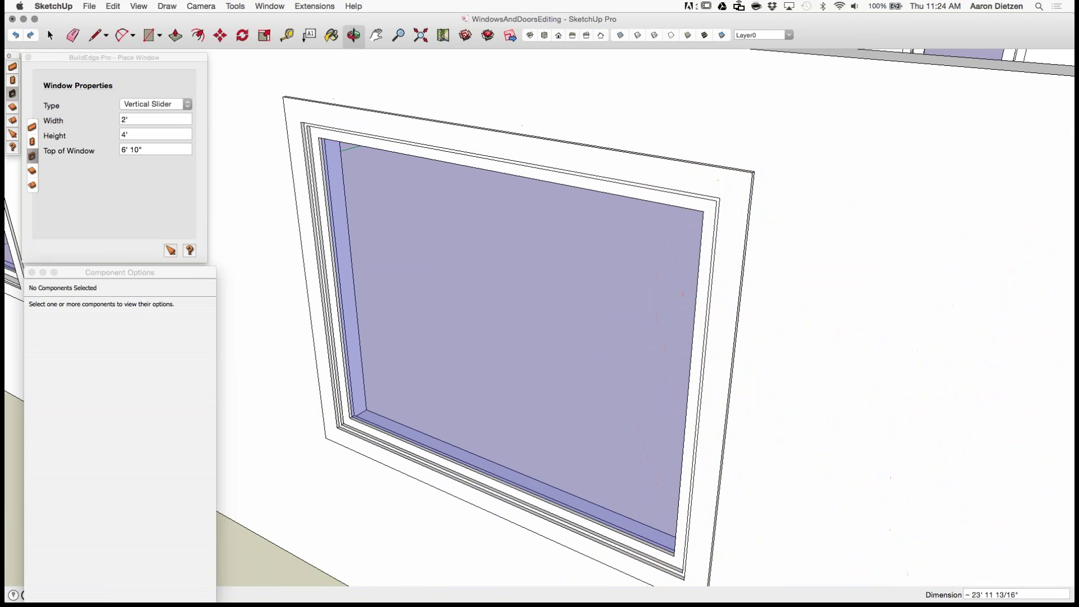
scroll(727, 140, down, 3)
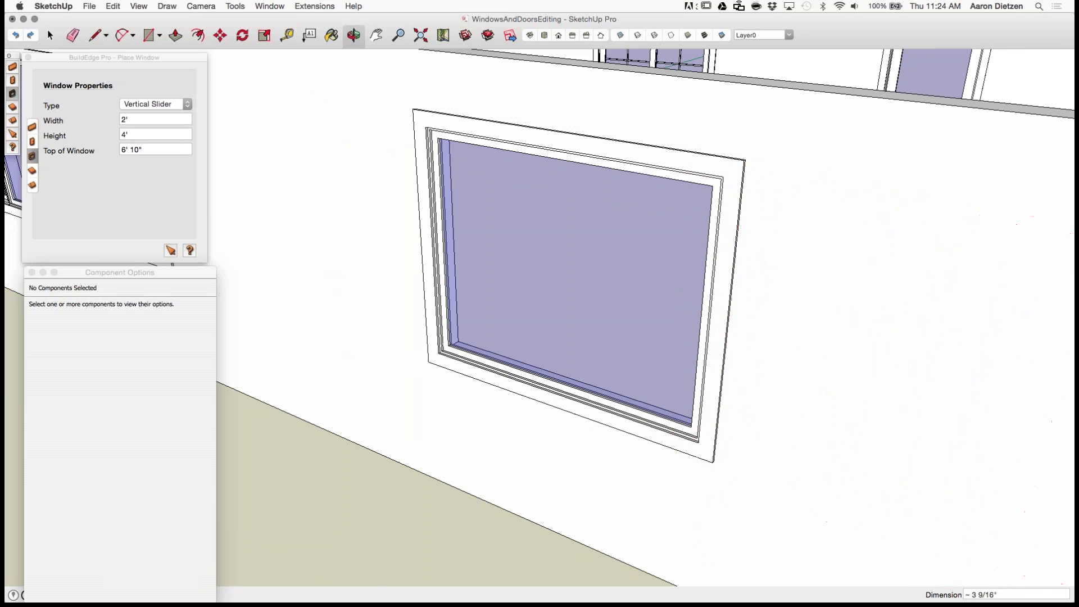
text(.)
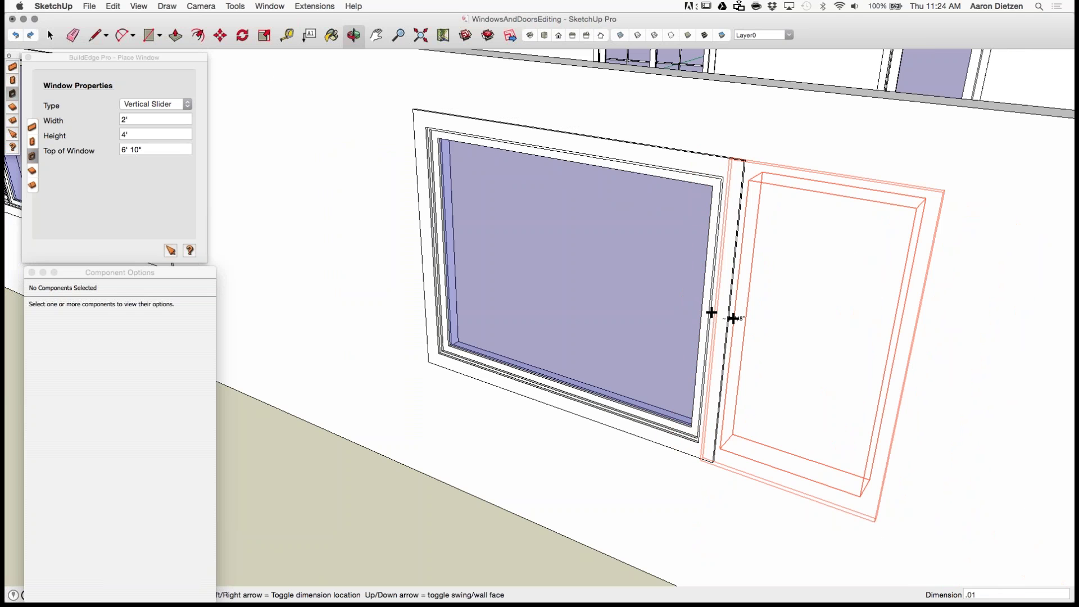
text(01)
key(Return)
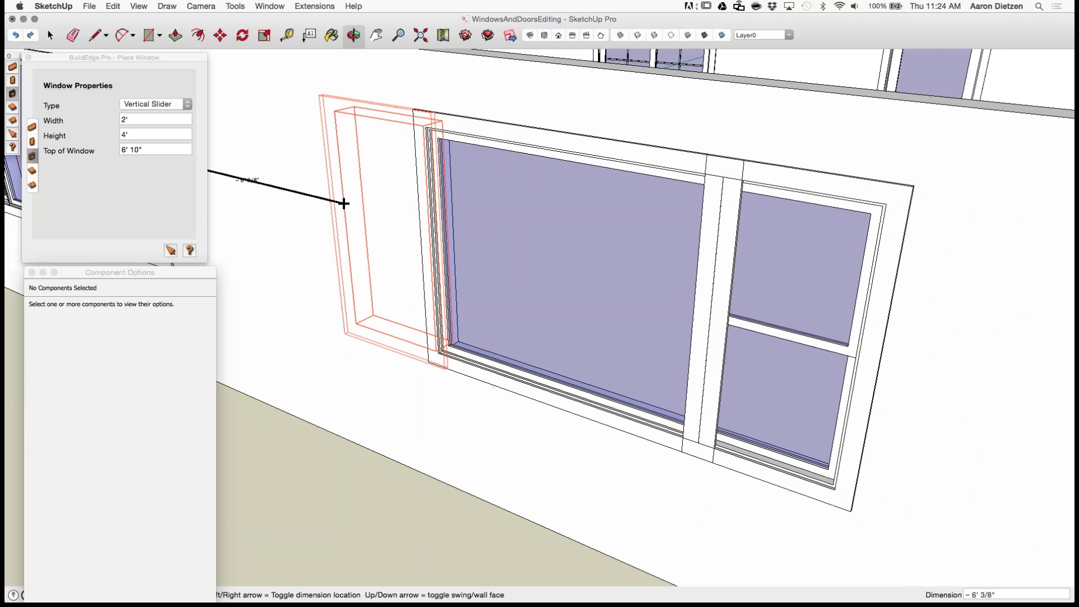
Step: Place a matching vertical slider beside the fixed window's left edge, dimensioned .01 from that edge
key(Right)
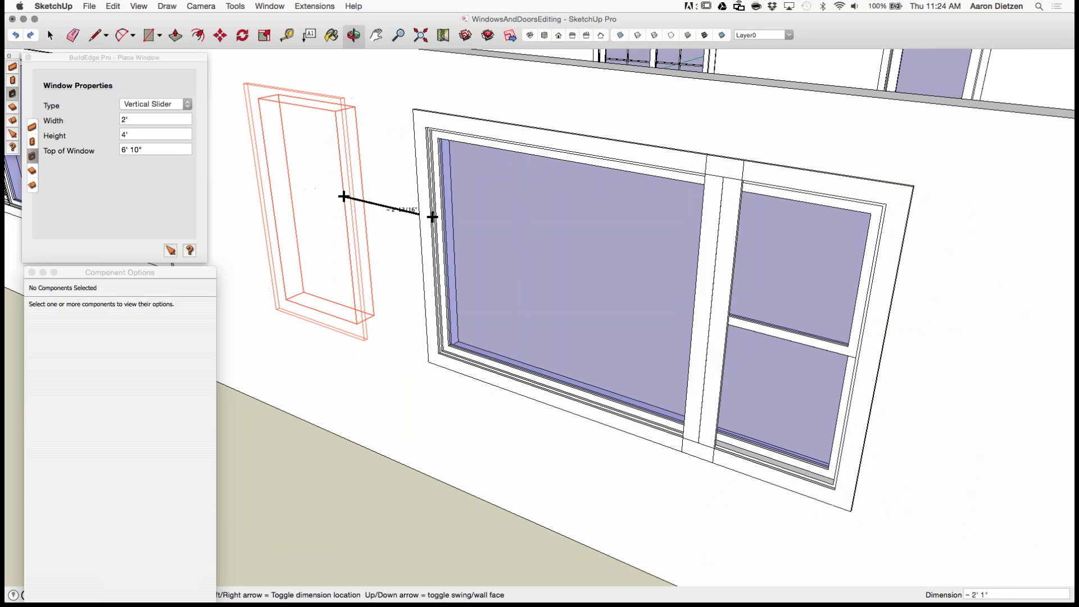
text(.)
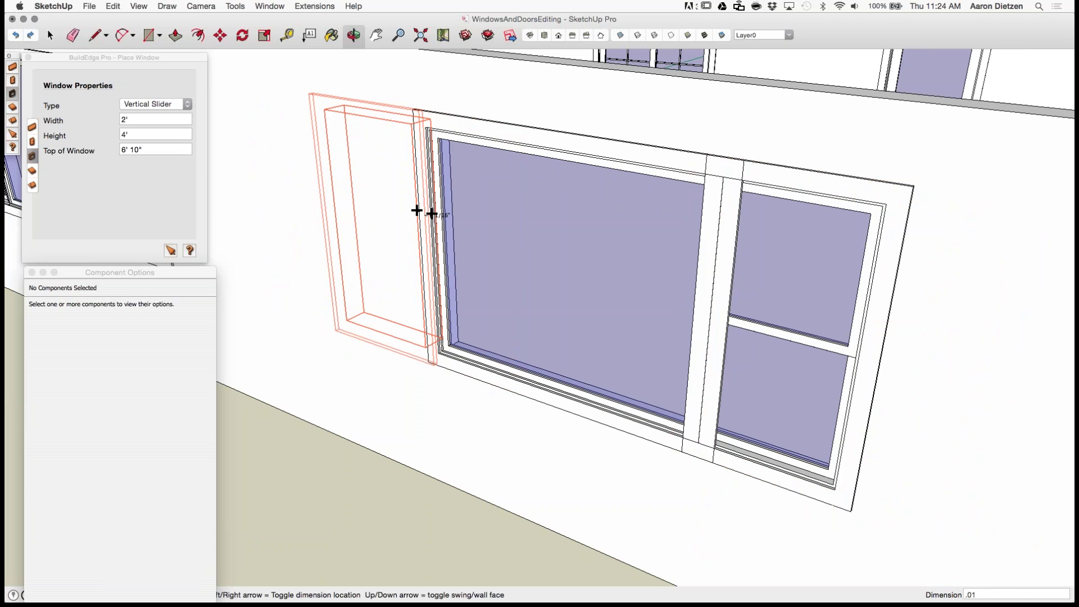
text(01)
key(Return)
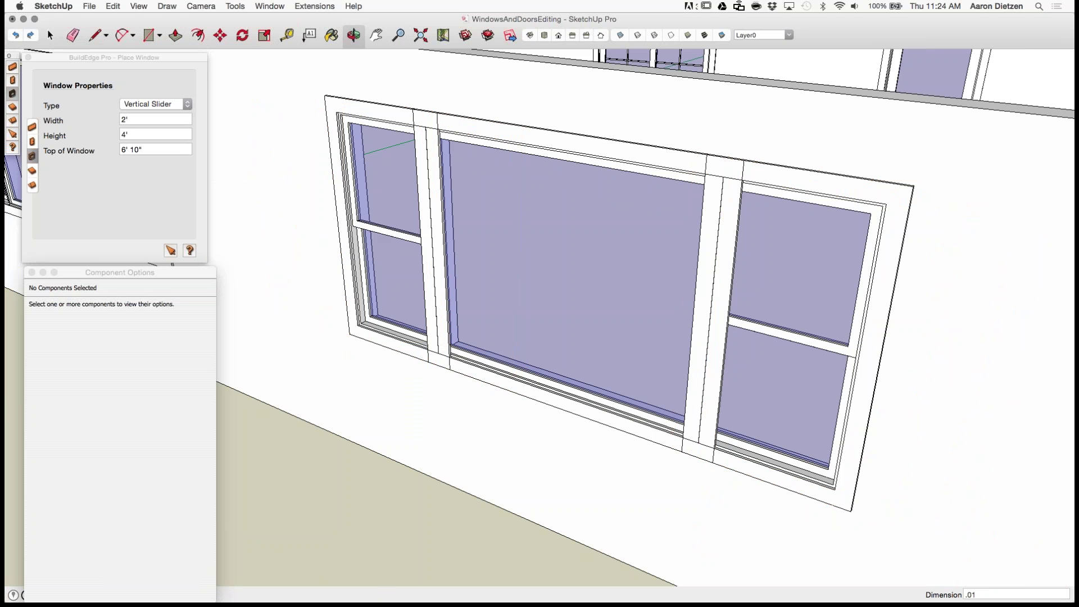
Step: Examine the joint between the fixed window and its right-hand slider up close, and review the whole three-part window
mouse_move(568, 331)
middle_down()
mouse_move(573, 258)
mouse_move(562, 343)
middle_up()
middle_drag(640, 314, 657, 320)
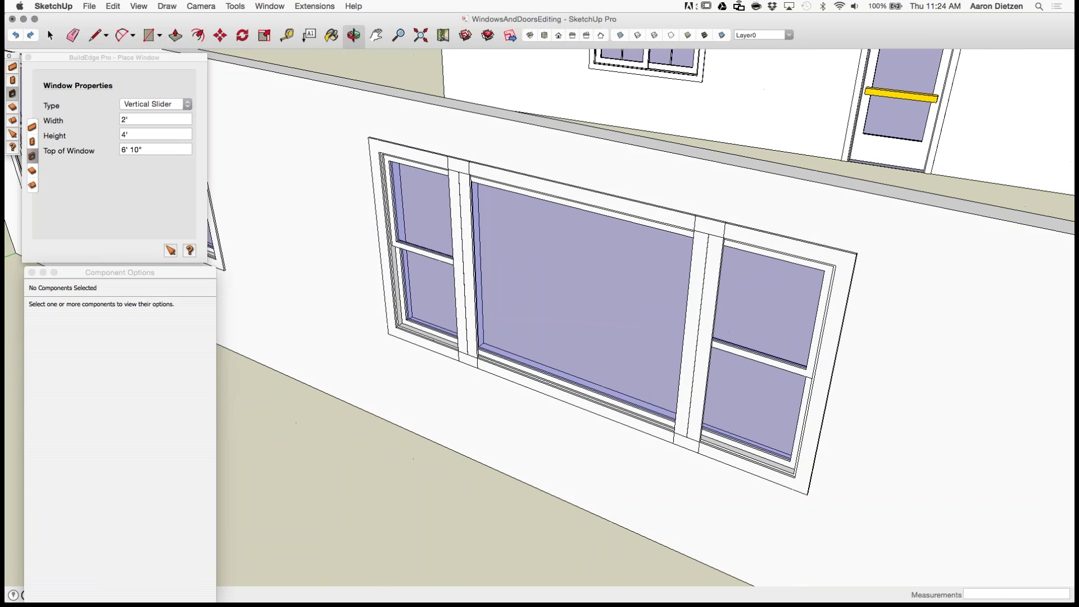
scroll(697, 314, up, 10)
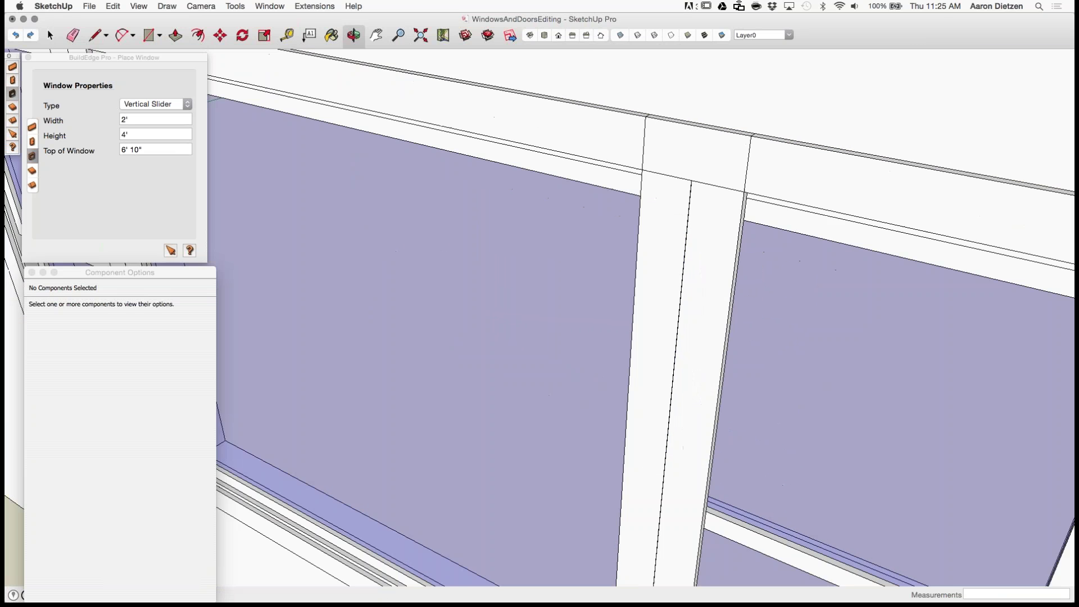
scroll(697, 315, up, 6)
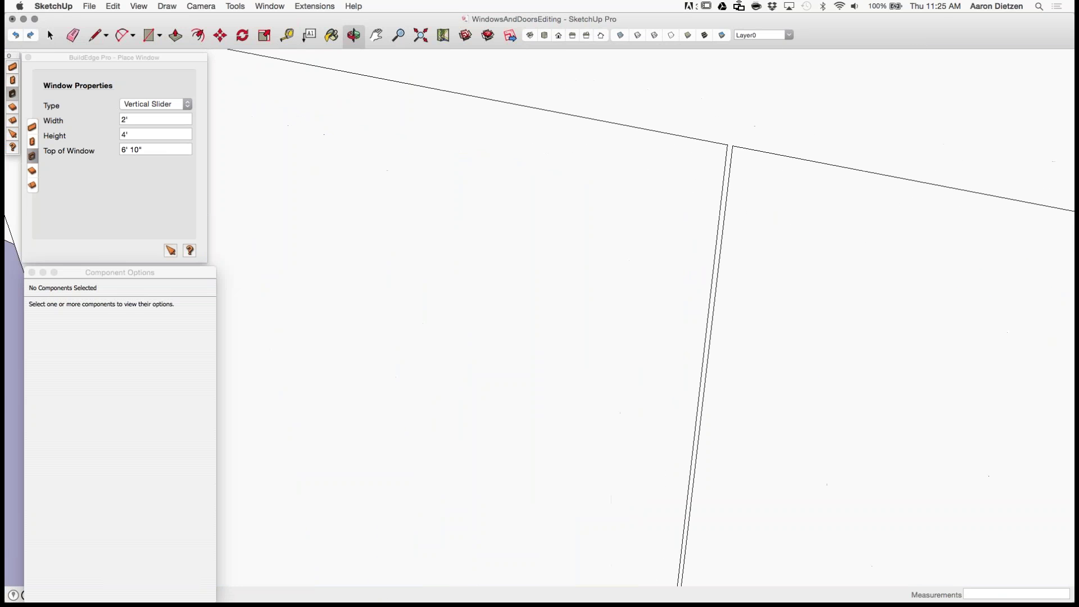
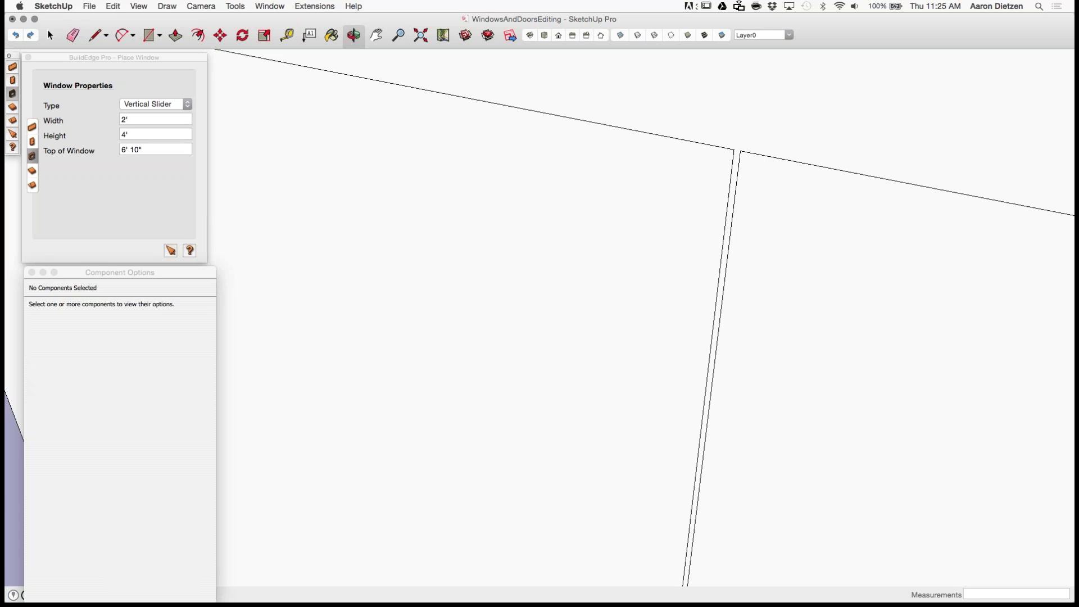
scroll(735, 154, down, 8)
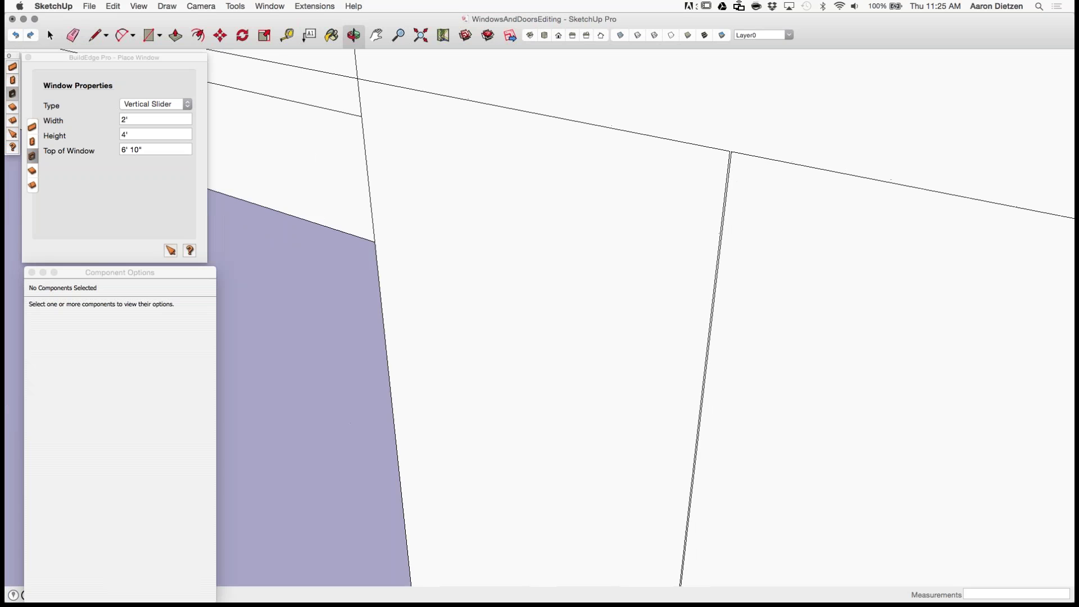
scroll(739, 153, down, 8)
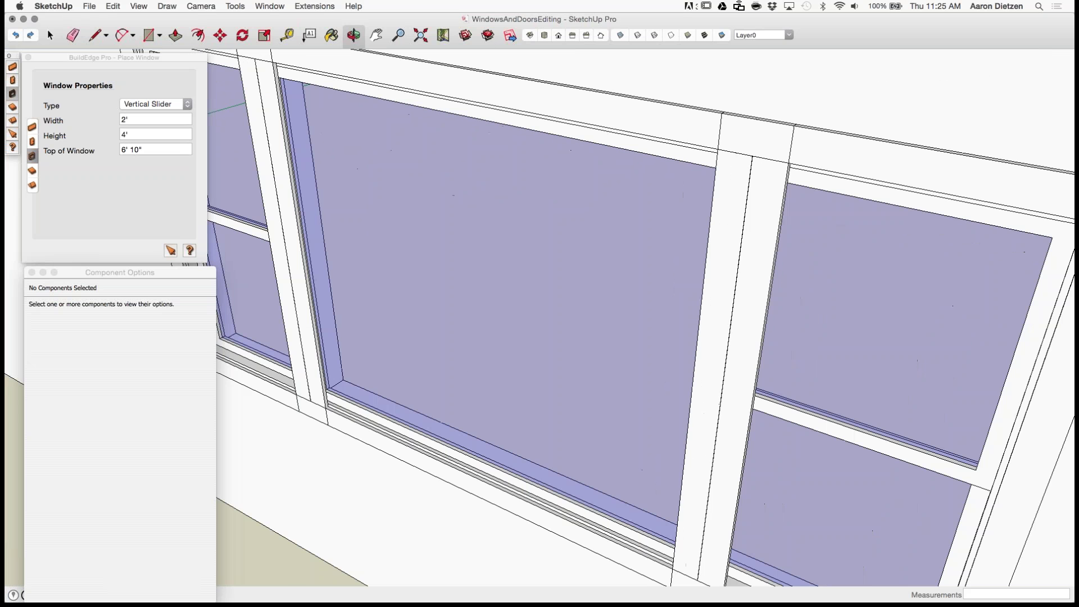
mouse_move(739, 153)
middle_down()
mouse_move(703, 103)
mouse_move(711, 174)
middle_up()
scroll(689, 106, down, 3)
scroll(688, 105, down, 4)
scroll(673, 182, down, 4)
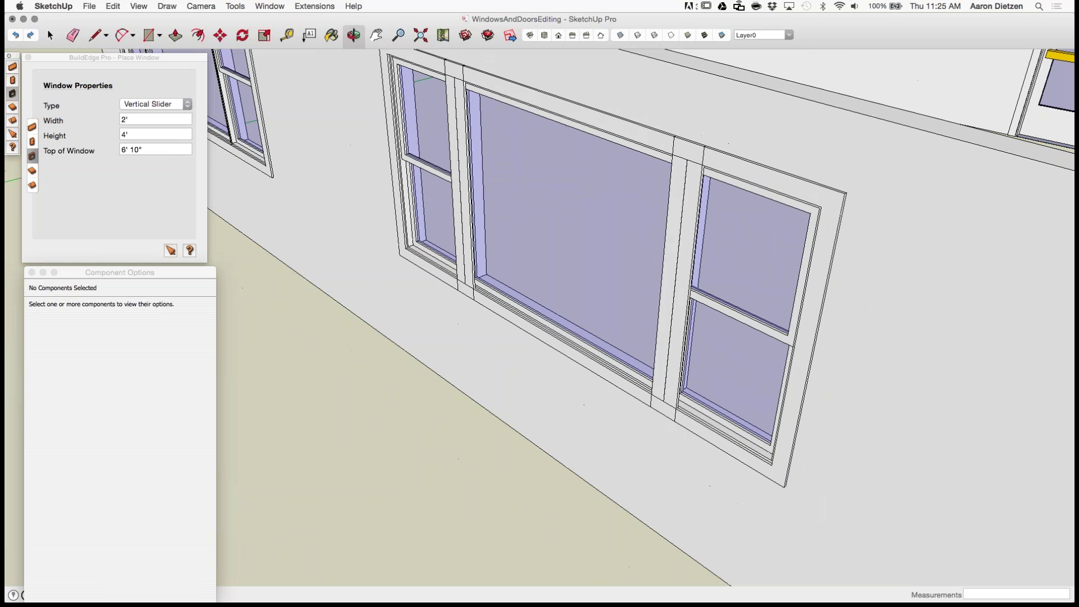
middle_drag(618, 281, 643, 284)
scroll(644, 270, up, 2)
scroll(644, 270, down, 2)
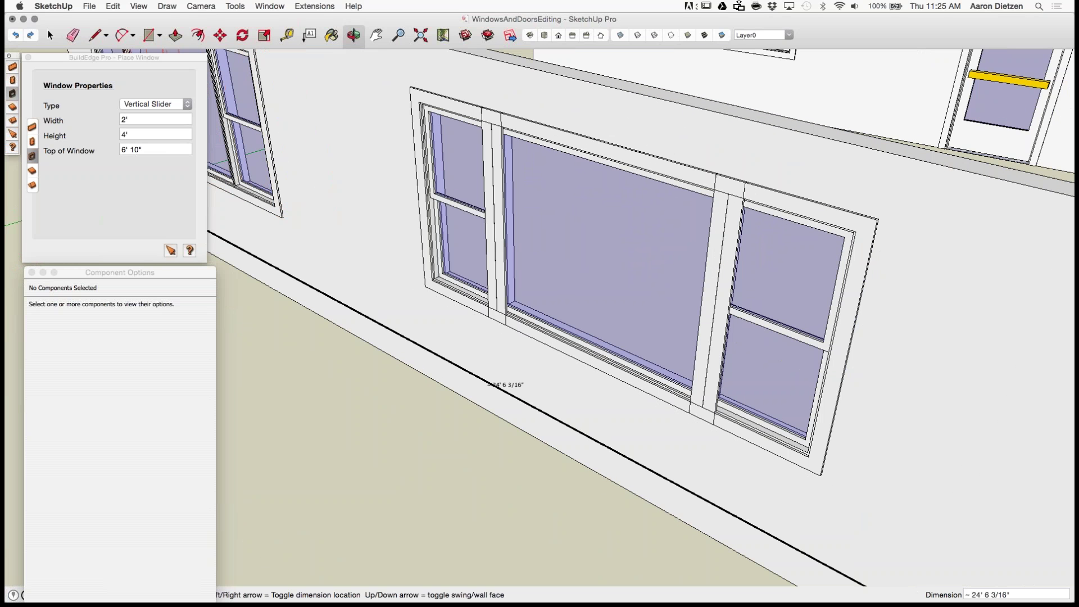
Step: Hide the left and right trim of the fixed centre window in the new three-part group
key(space)
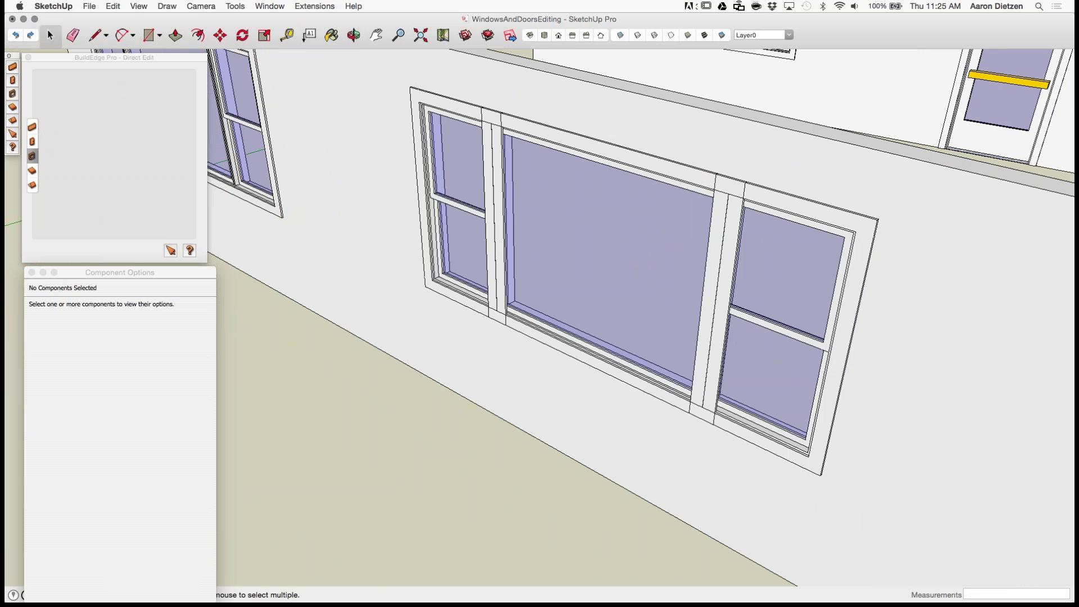
click(613, 261)
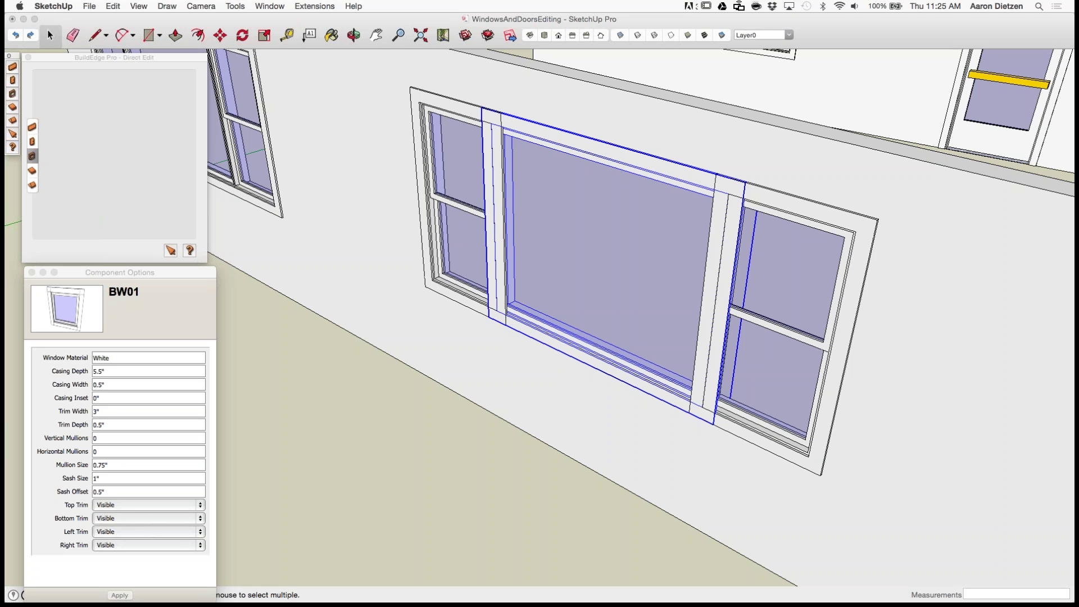
click(148, 532)
click(141, 543)
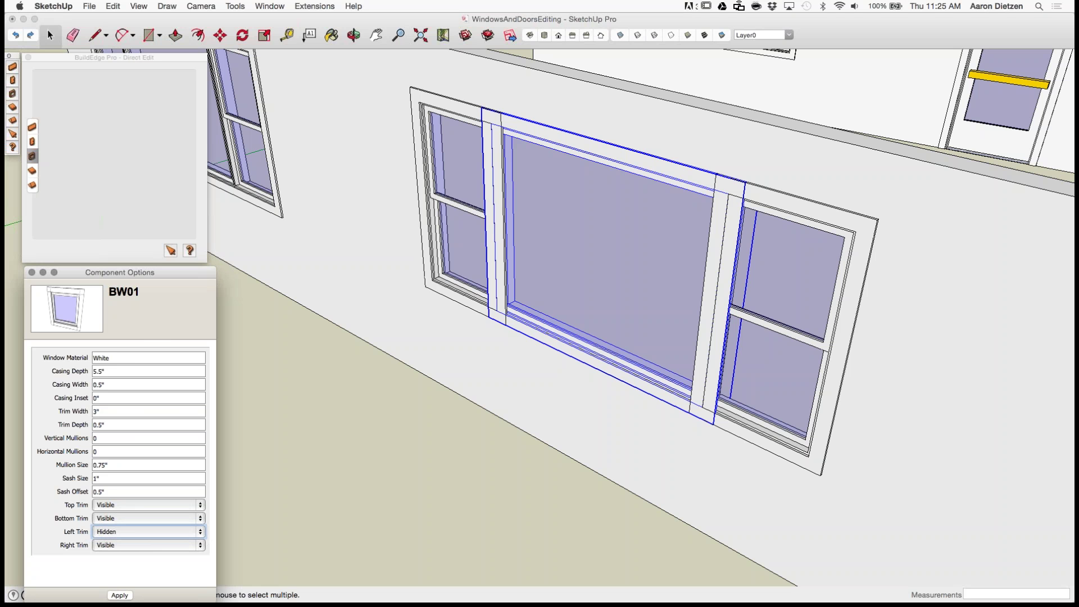
click(146, 545)
click(146, 558)
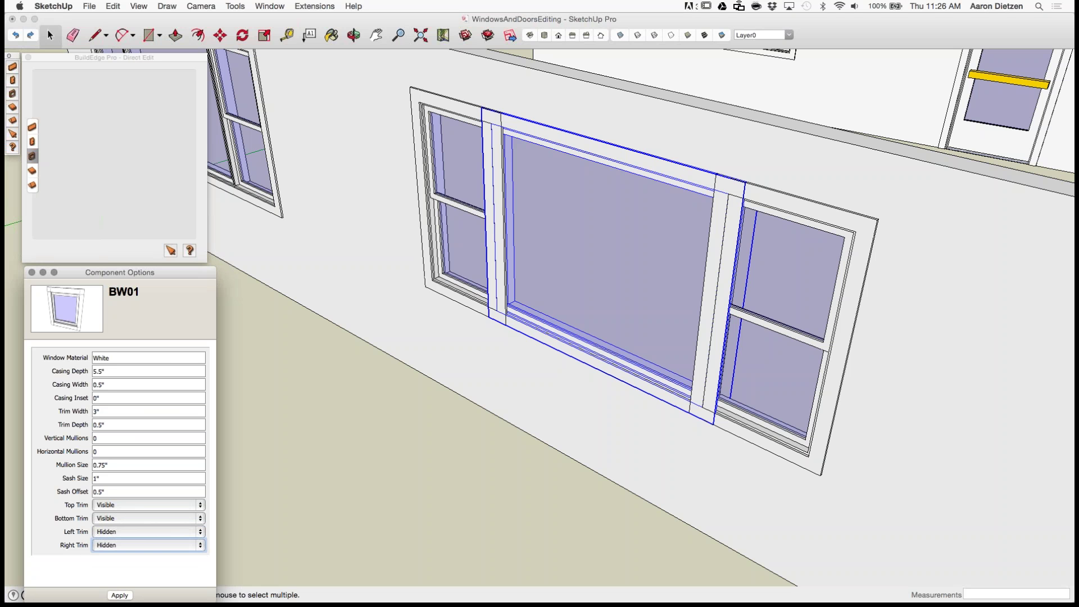
click(120, 595)
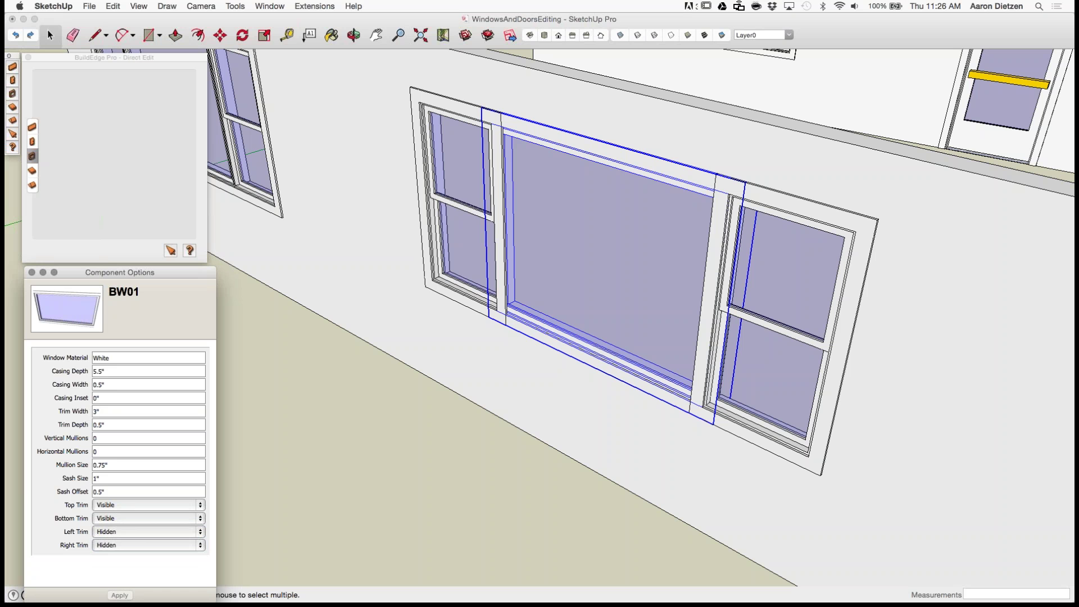
Step: Hide the right trim of the left-hand vertical slider where it meets the centre window
click(466, 202)
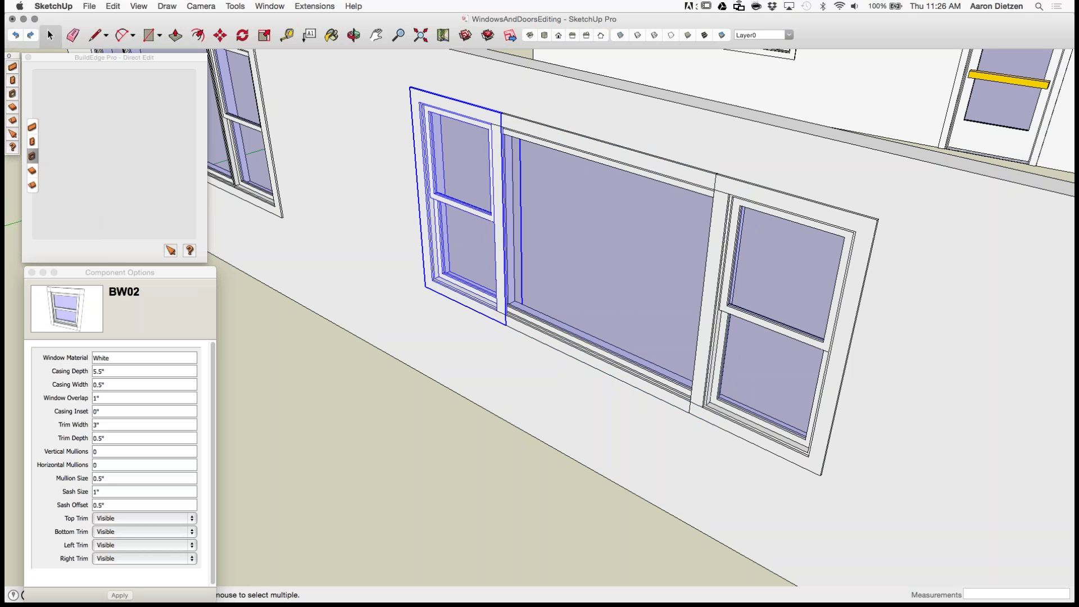
click(146, 558)
click(146, 559)
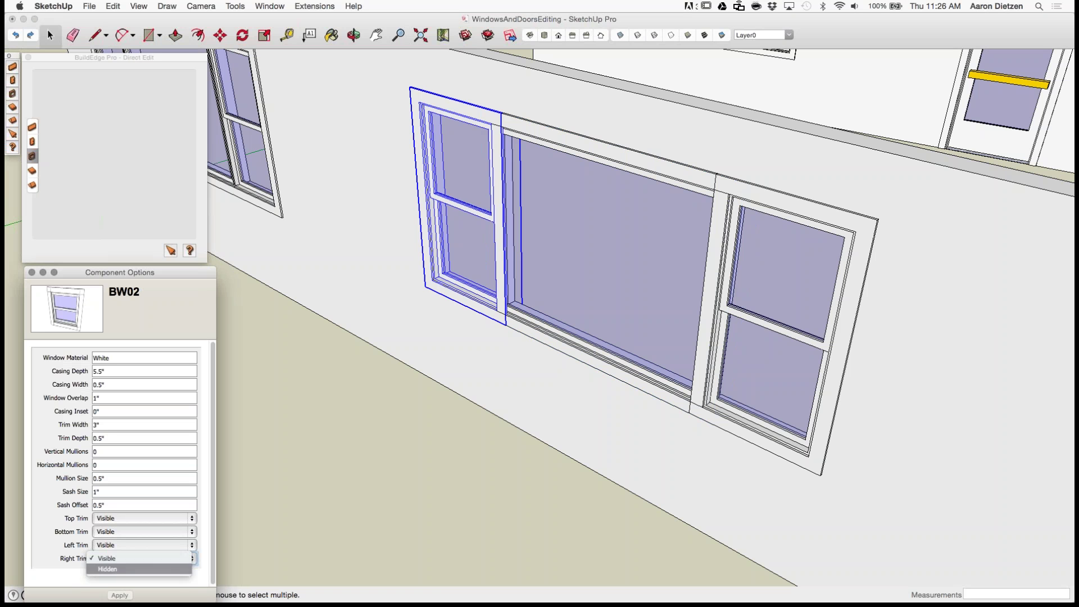
click(107, 569)
click(119, 595)
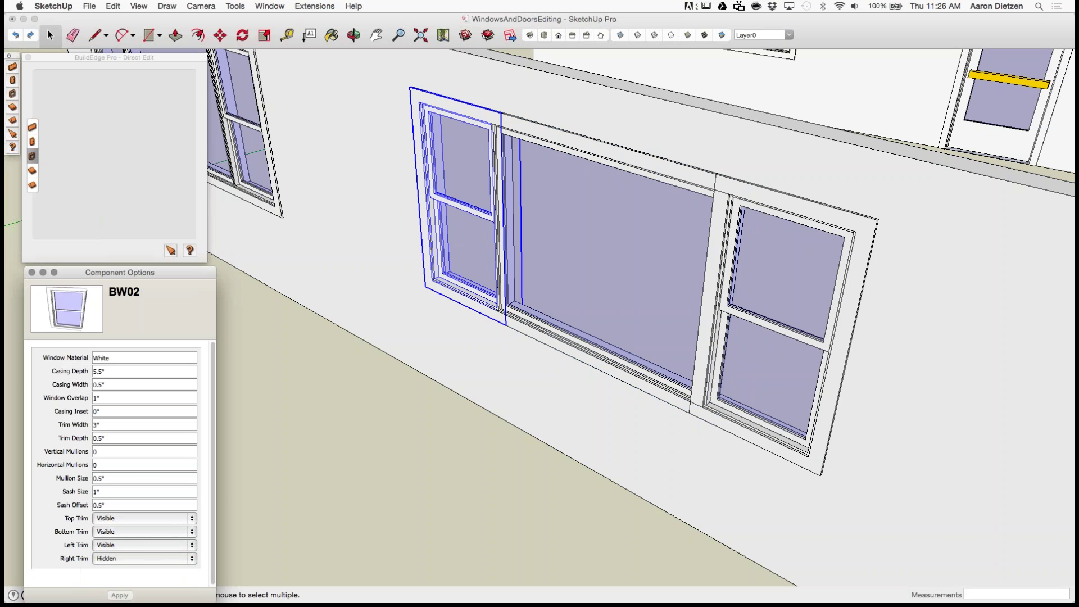
Step: Hide the left trim of the right-hand vertical slider where it meets the fixed centre window
click(781, 287)
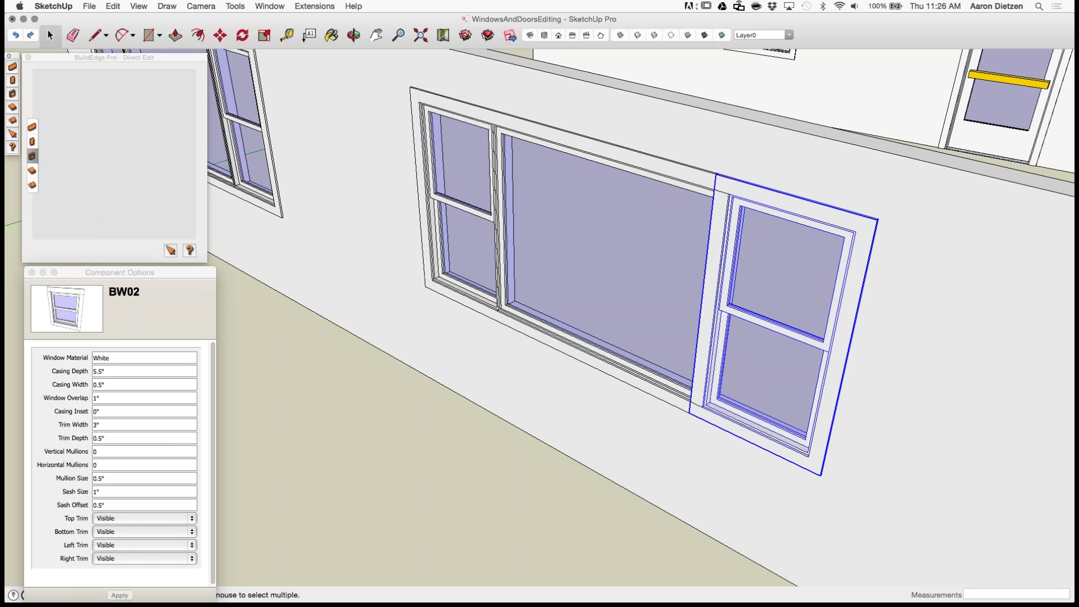
click(143, 545)
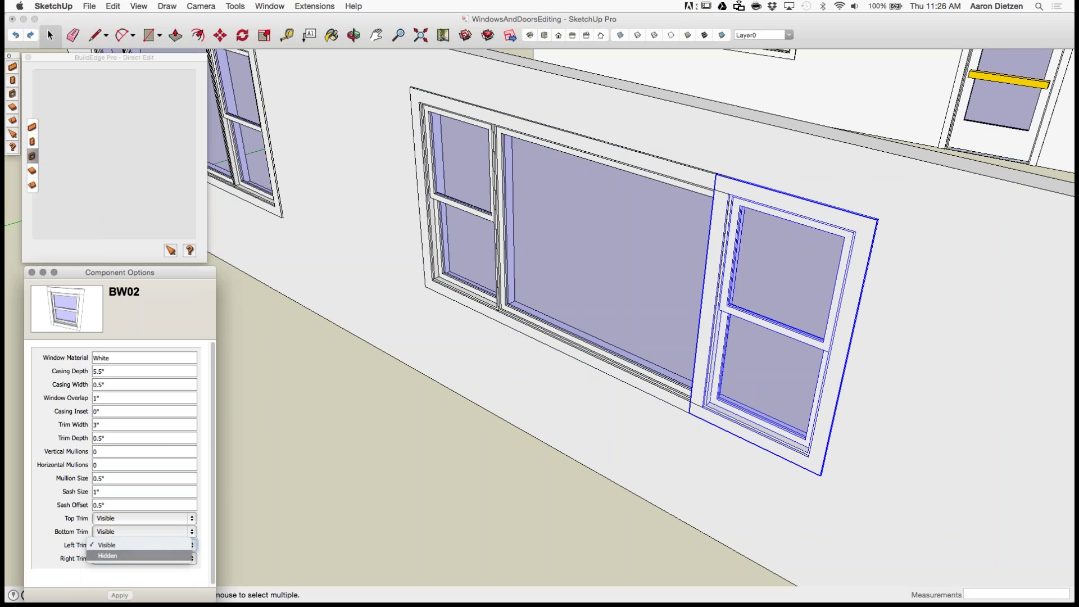
click(107, 555)
click(119, 596)
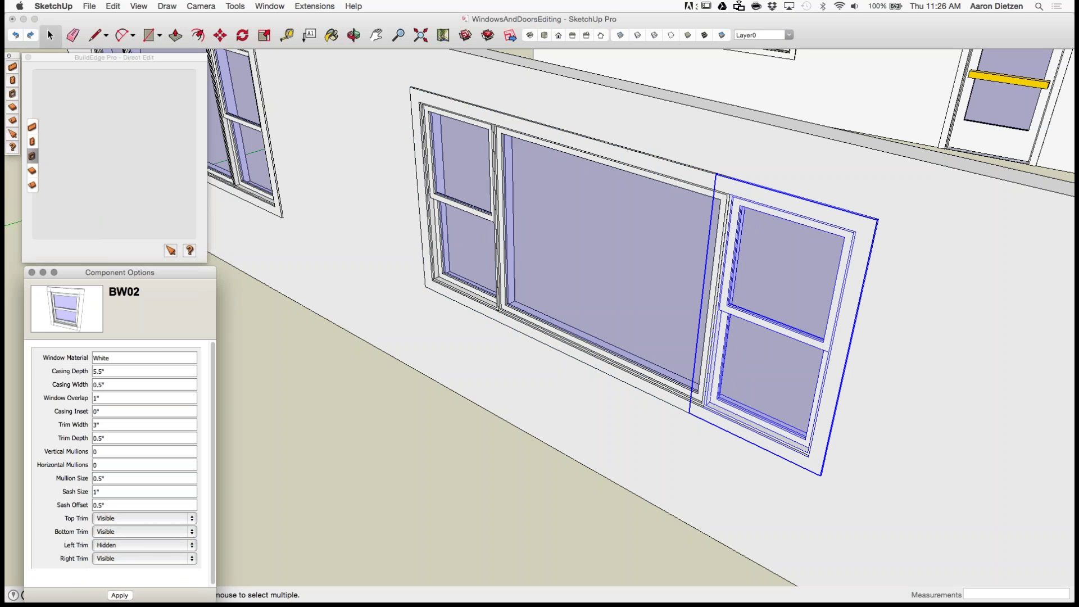
click(360, 478)
Step: Display hidden geometry to examine the concealed trim at the three-part window's joints, and switch it back off
key(o)
middle_drag(506, 360, 733, 301)
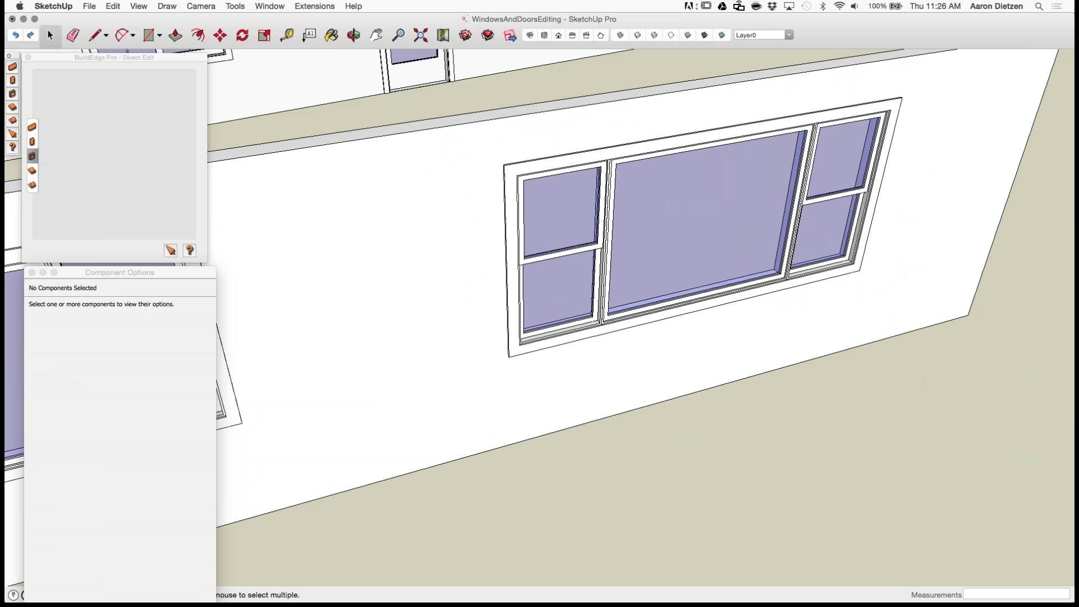
click(167, 6)
mouse_move(139, 6)
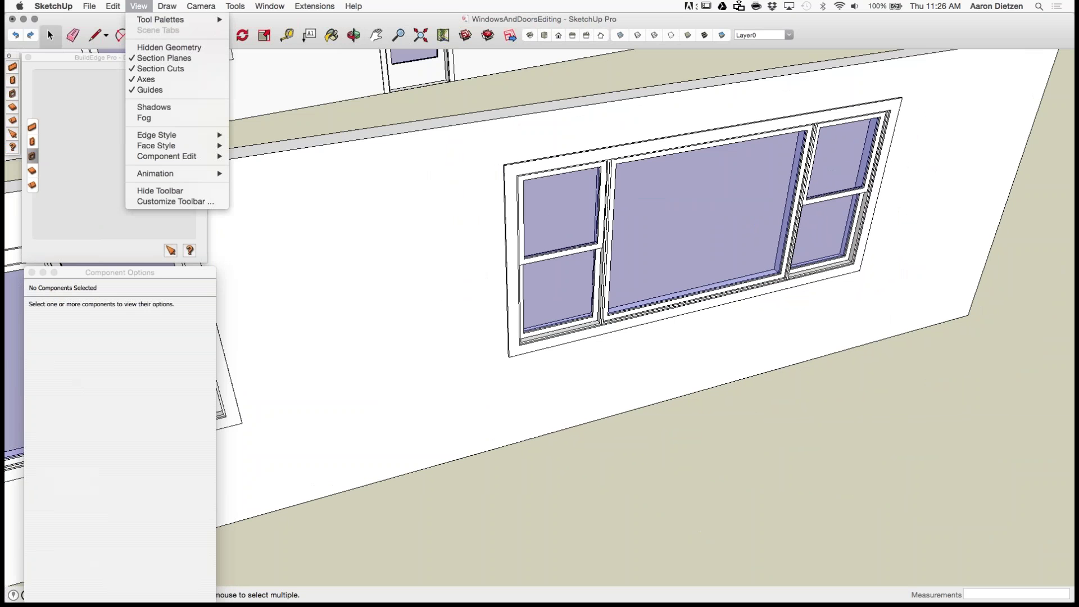
click(169, 47)
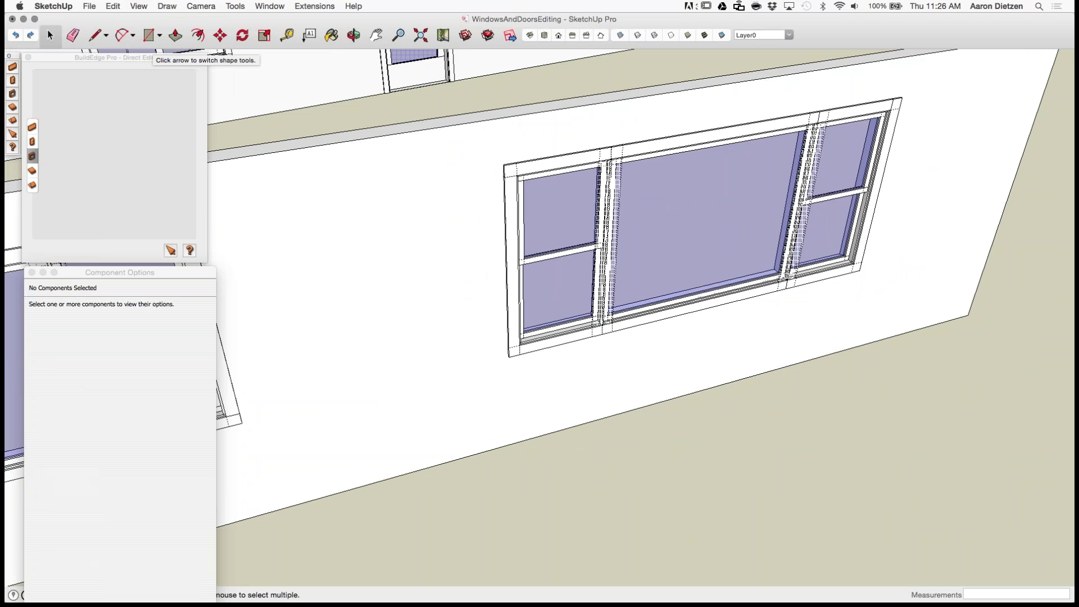
scroll(618, 197, up, 5)
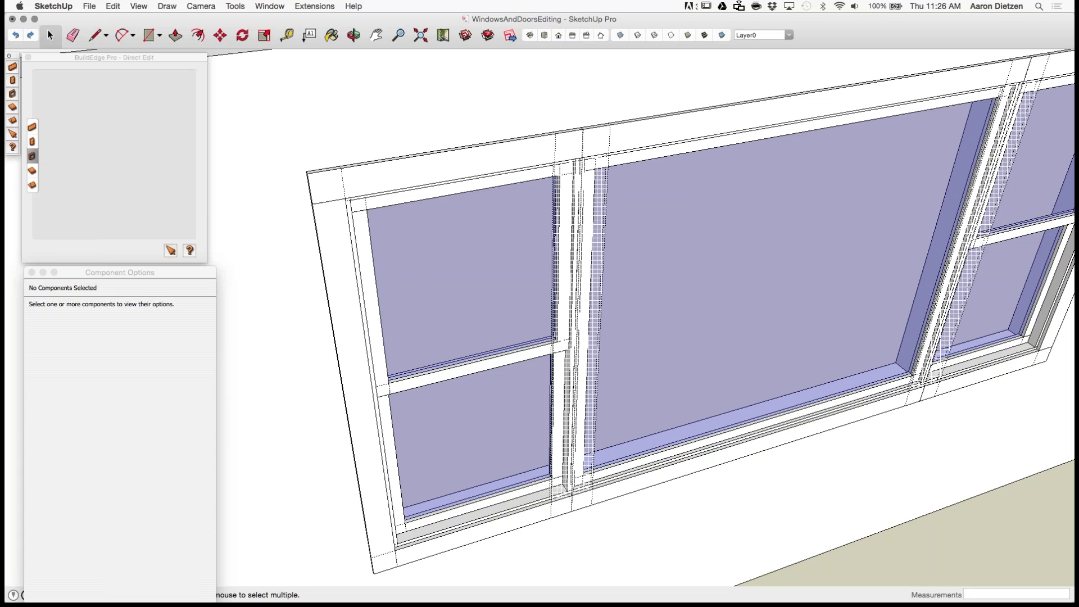
click(138, 6)
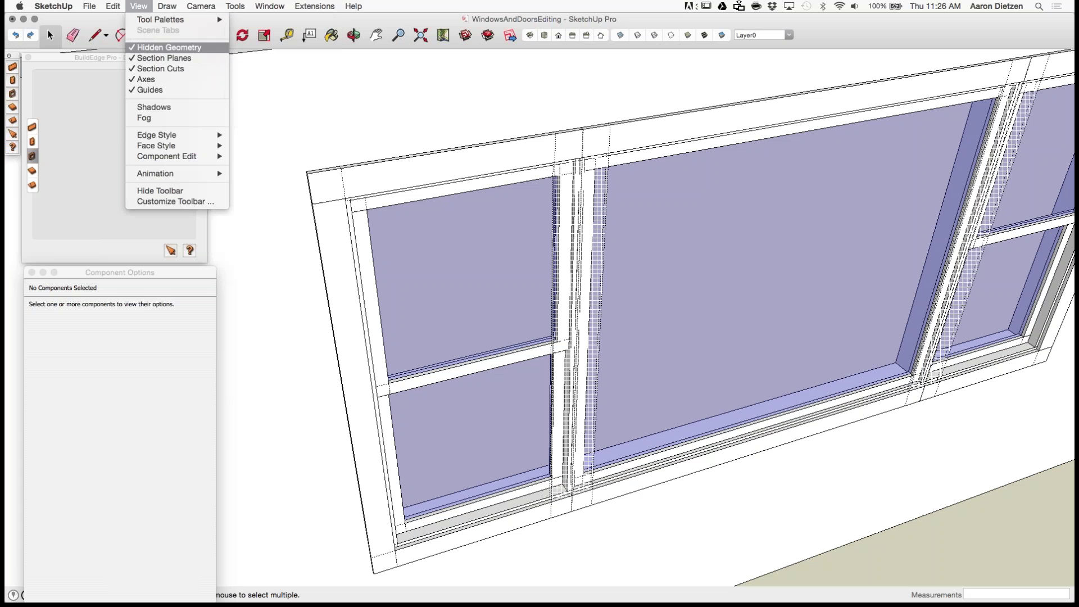
click(168, 48)
scroll(476, 126, down, 10)
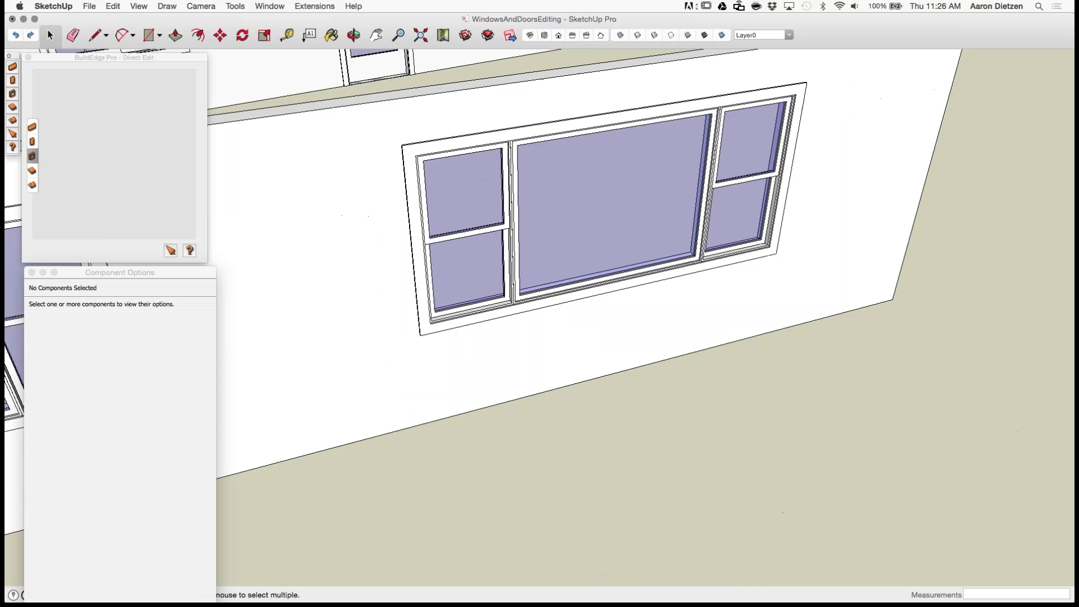
Step: Use Direct Edit to move the three-part window's right-hand vertical slider toward the wall's end, at a dimension of about 2' 9 3/8"
middle_drag(477, 126, 444, 107)
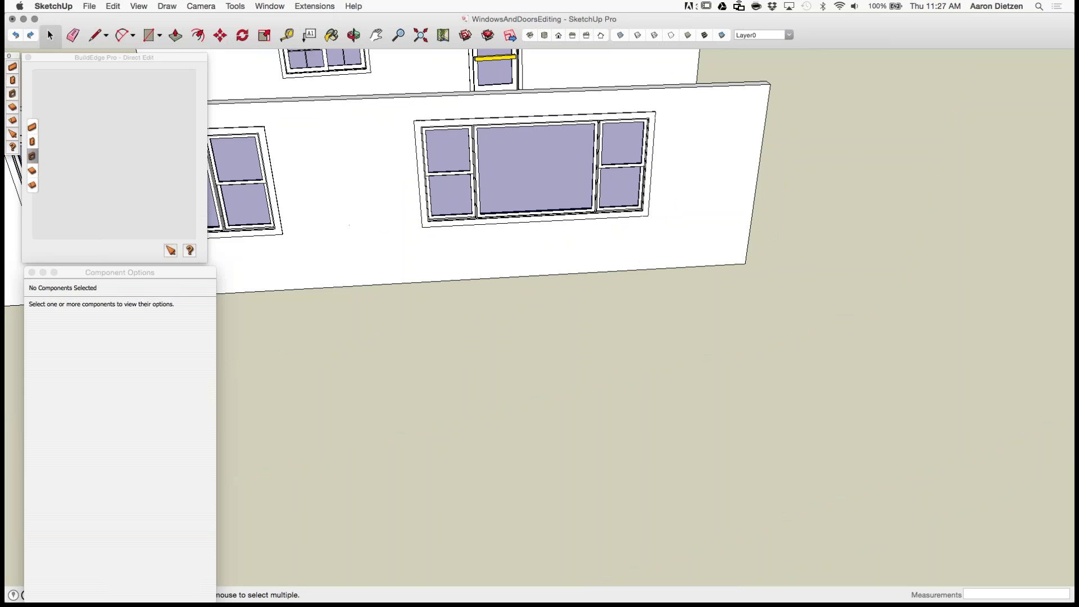
scroll(506, 180, down, 5)
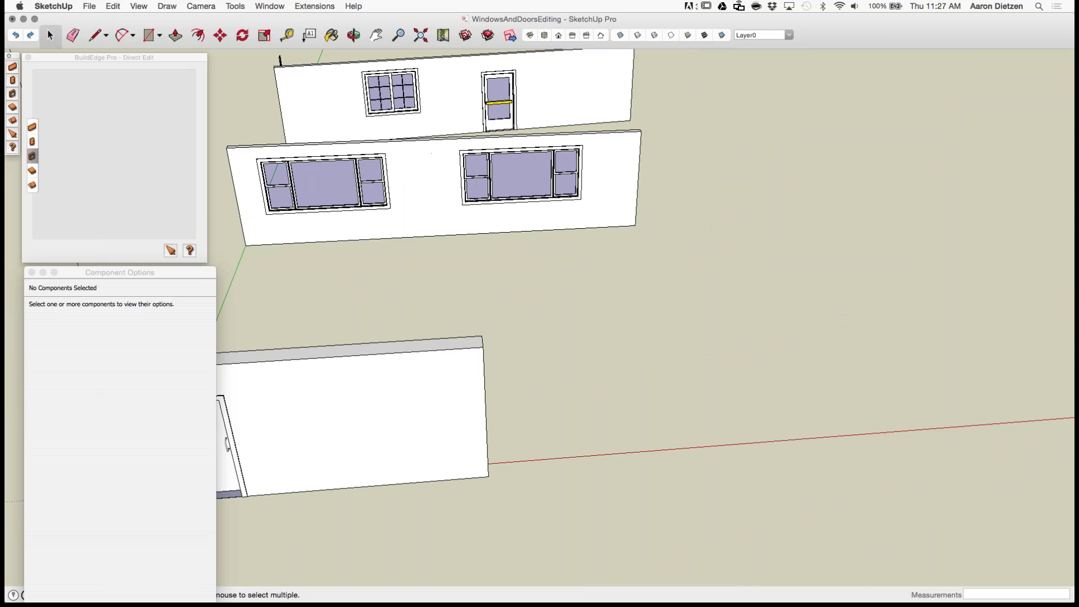
scroll(494, 160, up, 5)
scroll(492, 185, down, 4)
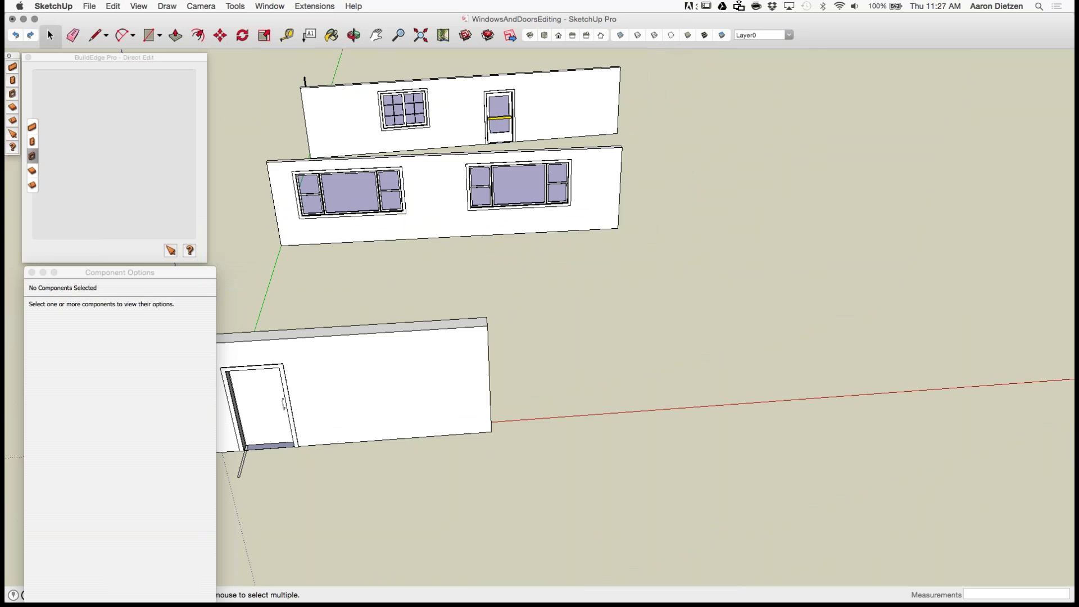
scroll(553, 177, up, 6)
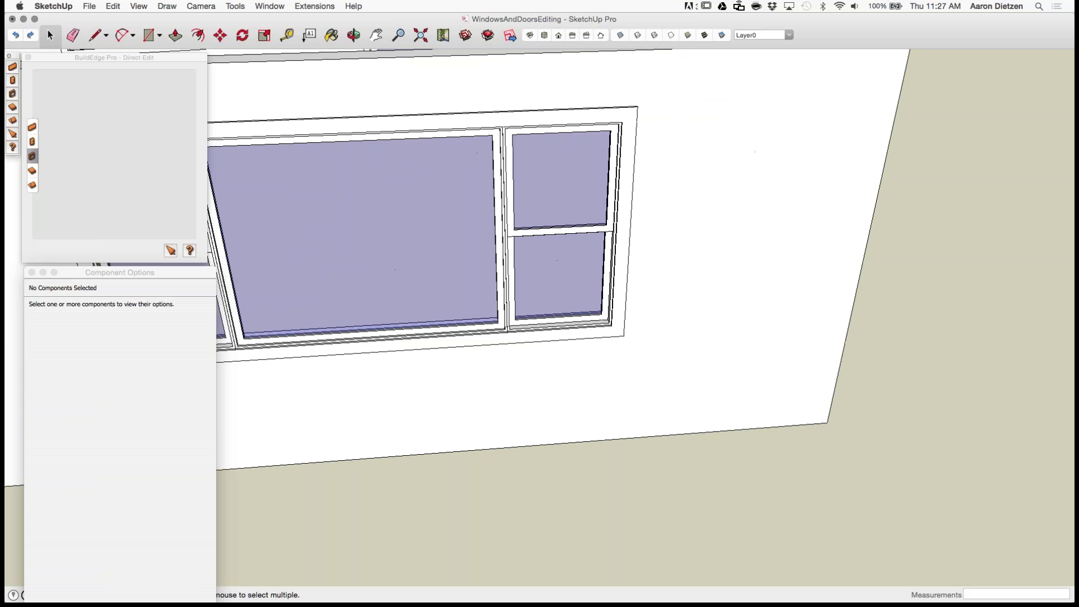
click(170, 251)
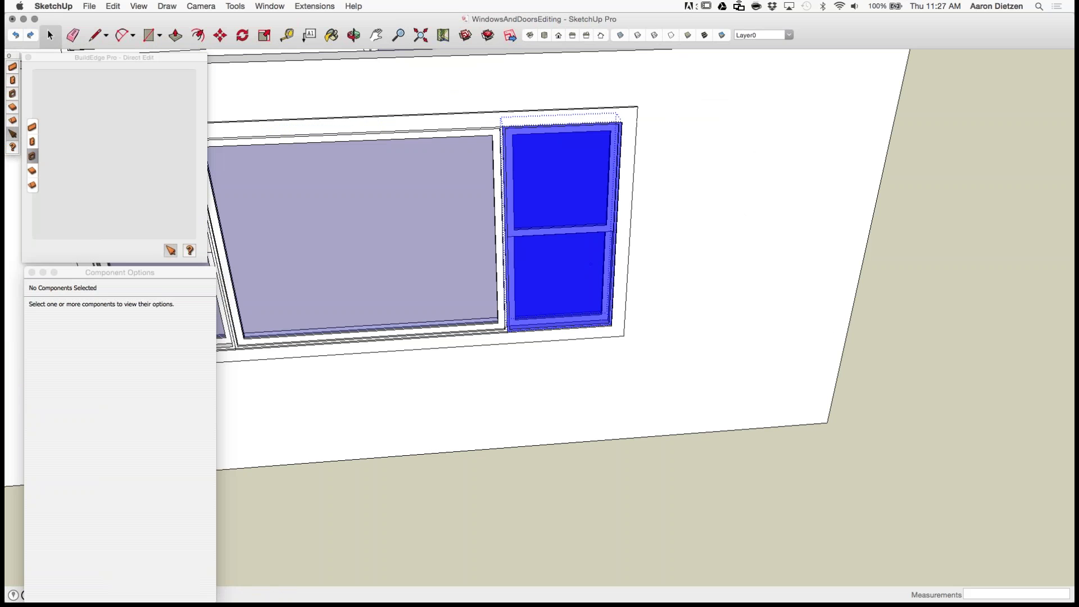
click(582, 255)
click(662, 268)
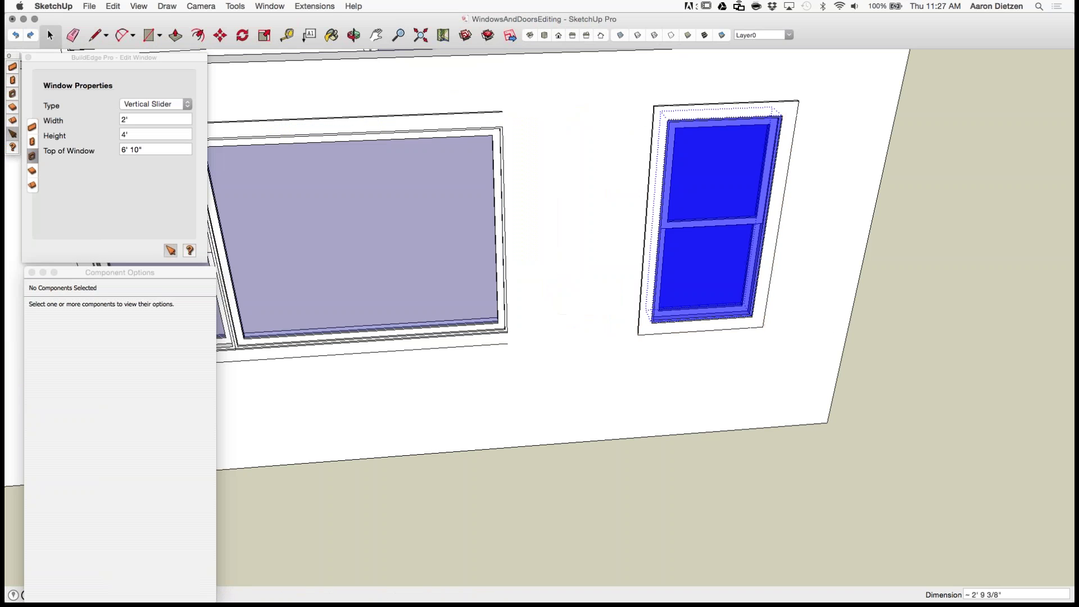
click(614, 460)
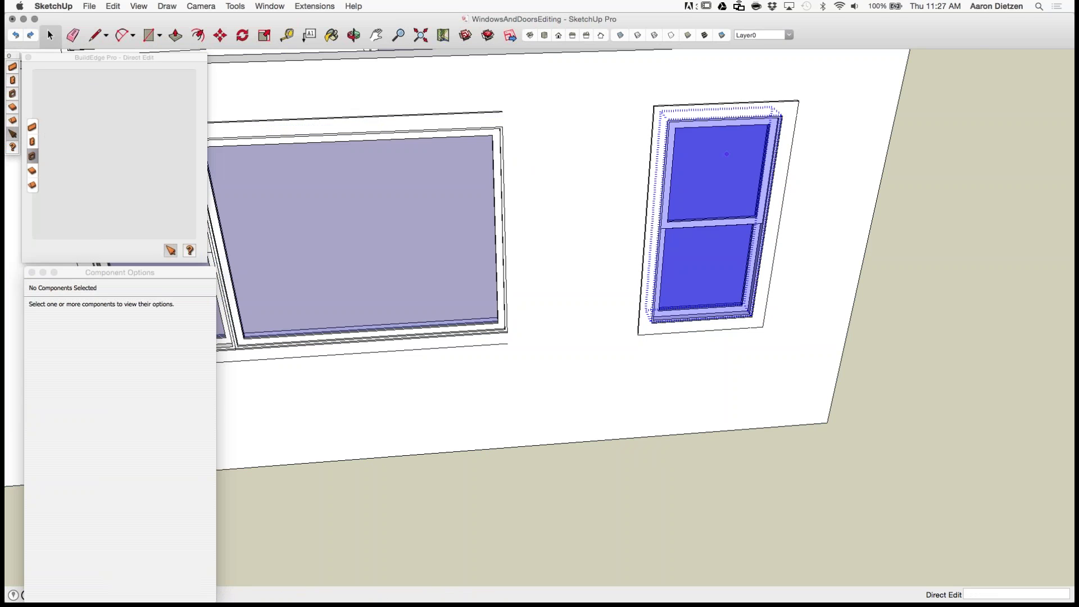
Step: Reopen the detached vertical slider in Direct Edit and examine it alongside the remaining two windows in the wall
click(718, 145)
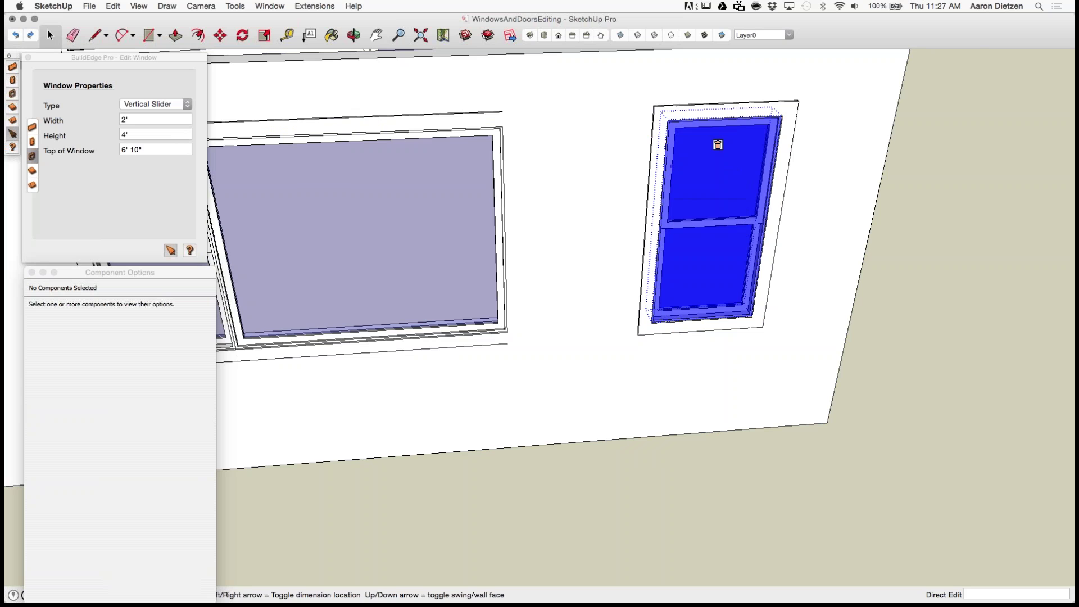
scroll(718, 144, down, 3)
scroll(567, 163, up, 1)
middle_drag(568, 163, 670, 138)
scroll(682, 170, up, 4)
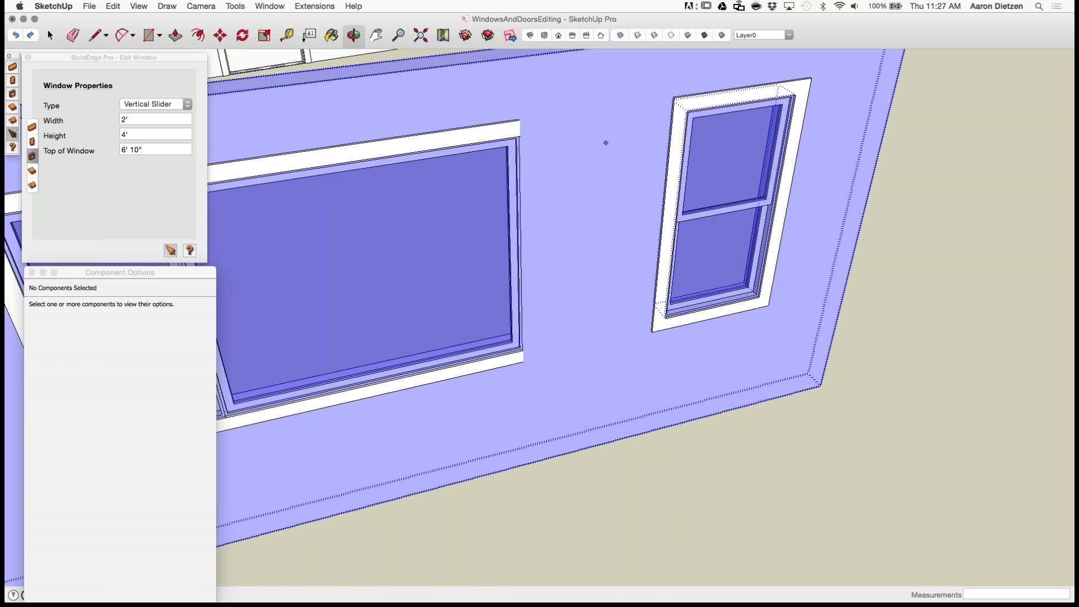
scroll(605, 143, down, 5)
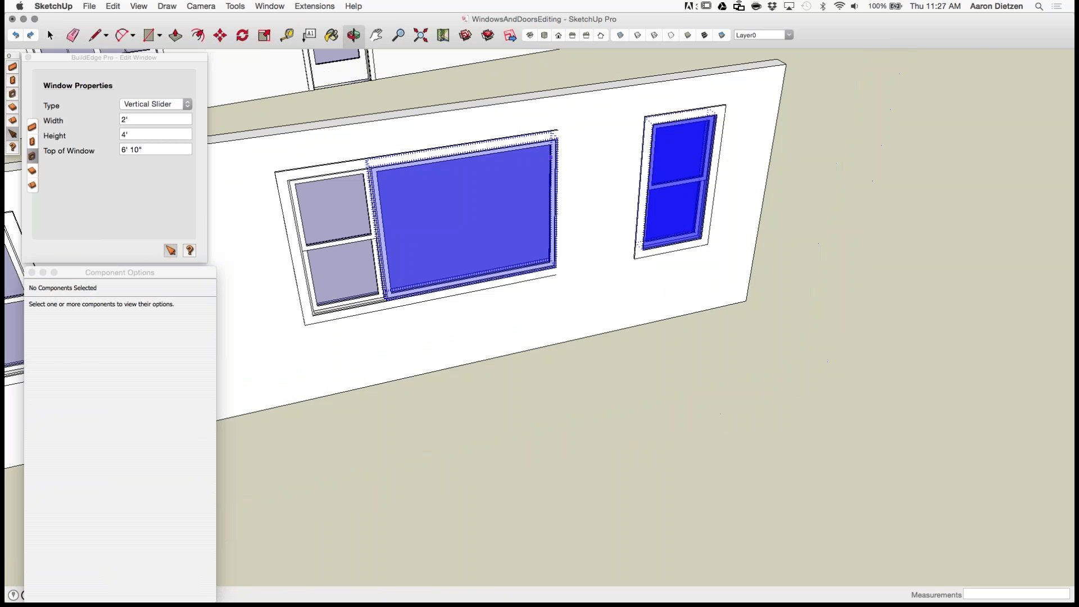
click(791, 223)
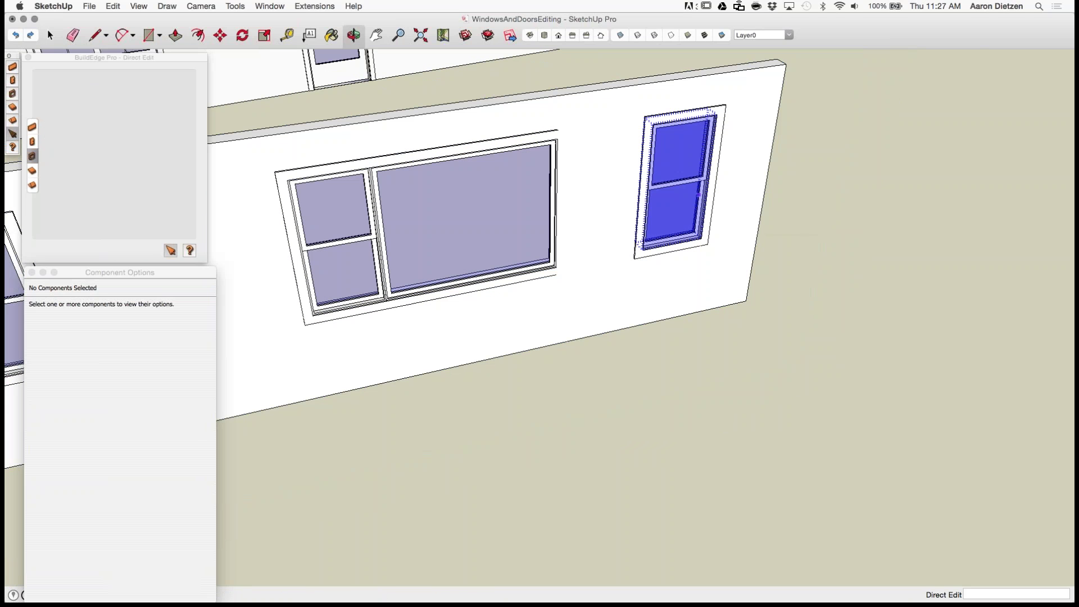
Step: Place a 3' by 6' glass swing door in the front wall, flipped to swing outward, about 4' 5 1/16" from the existing door
scroll(699, 195, down, 10)
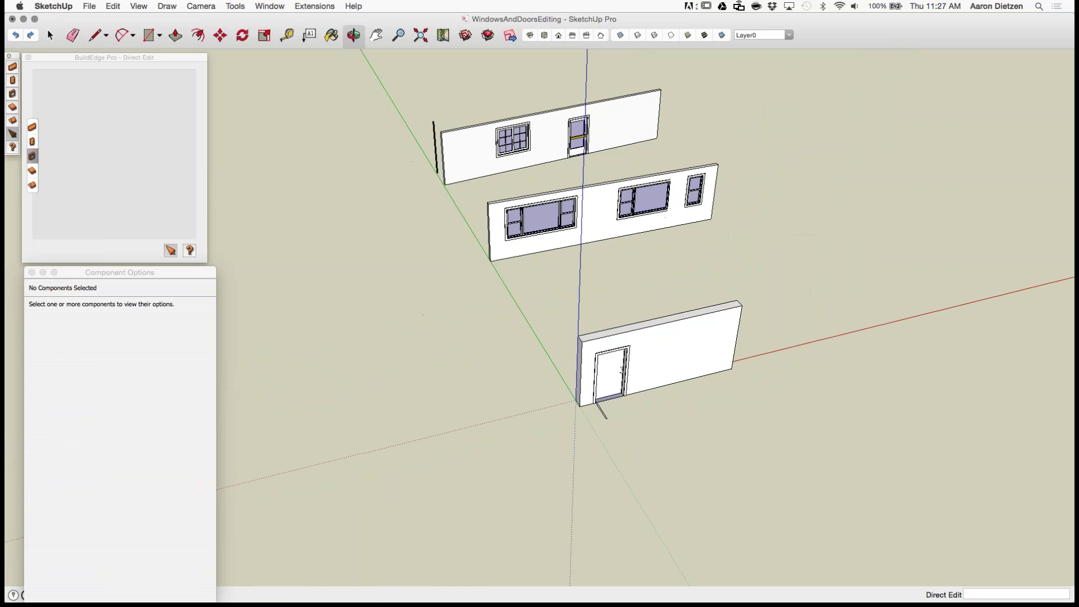
scroll(667, 394, up, 10)
scroll(668, 394, down, 8)
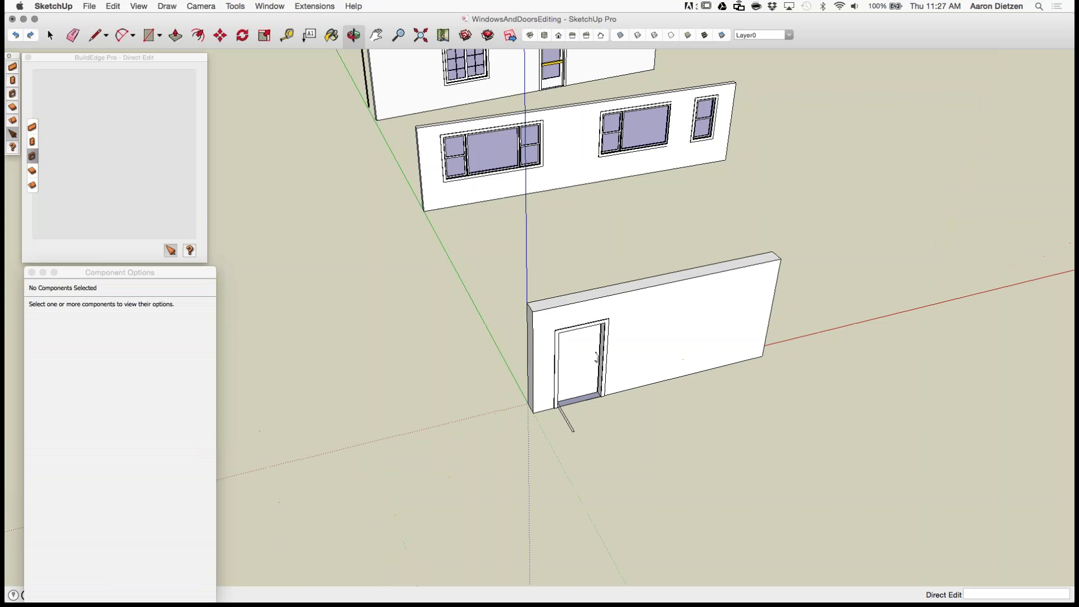
scroll(669, 383, up, 5)
mouse_move(670, 371)
middle_down()
mouse_move(888, 369)
mouse_move(713, 337)
mouse_move(658, 362)
middle_up()
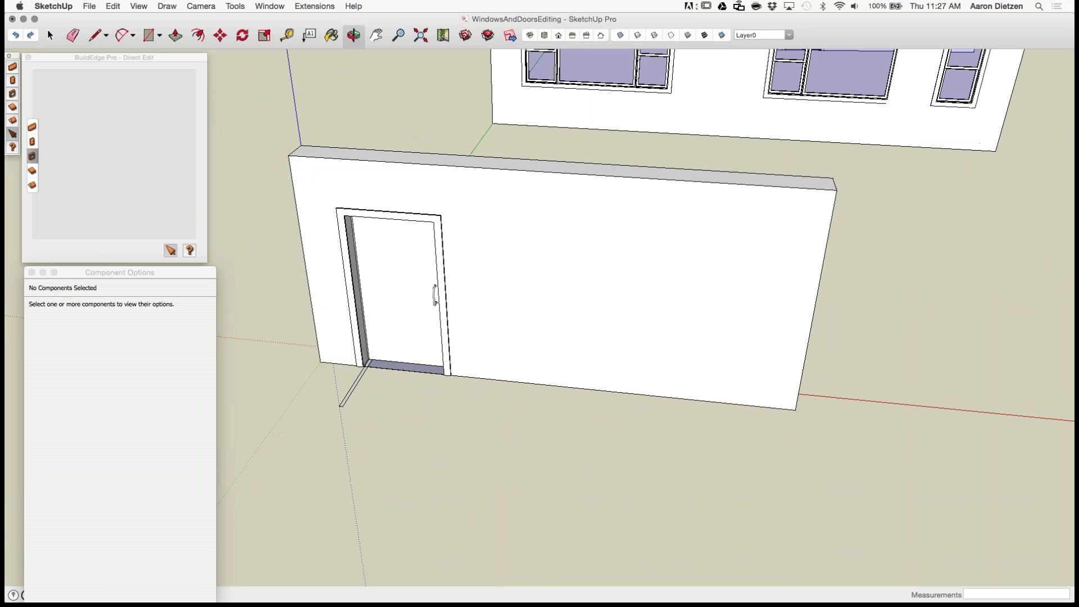
click(32, 142)
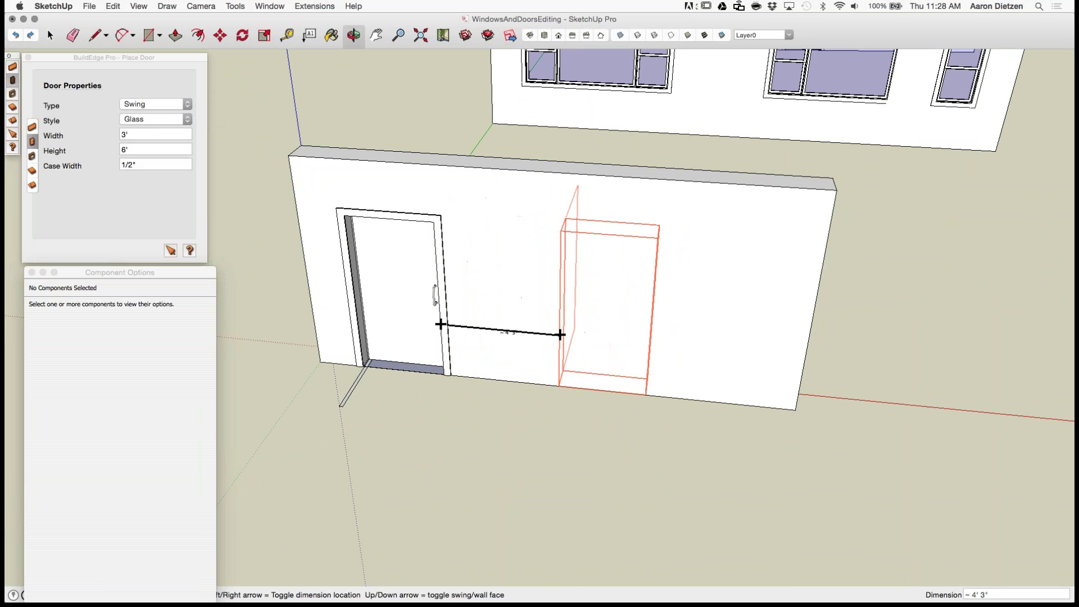
key(Up)
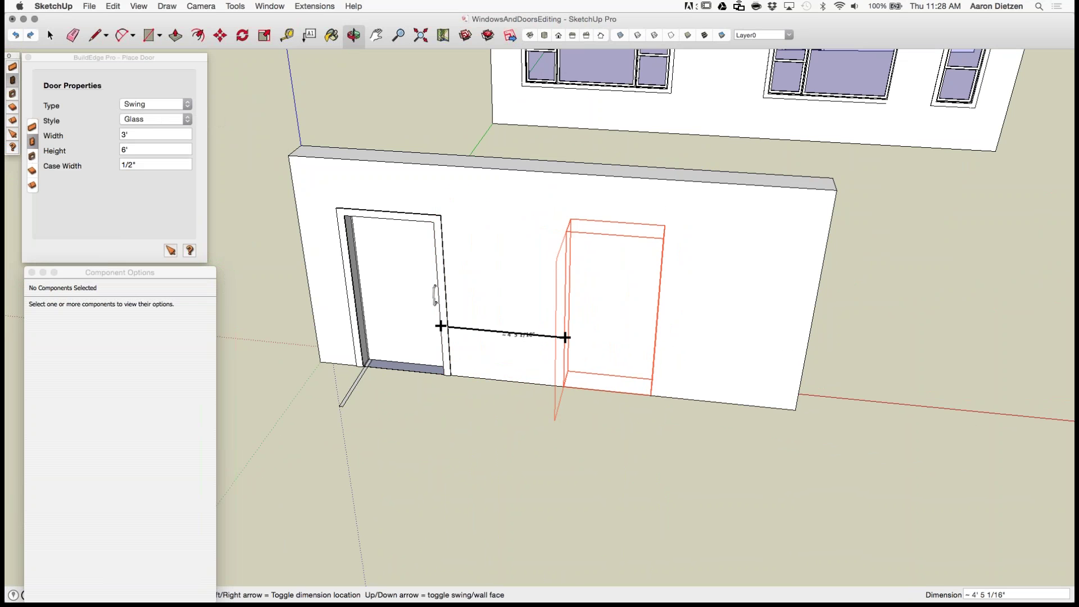
click(566, 338)
scroll(600, 382, up, 6)
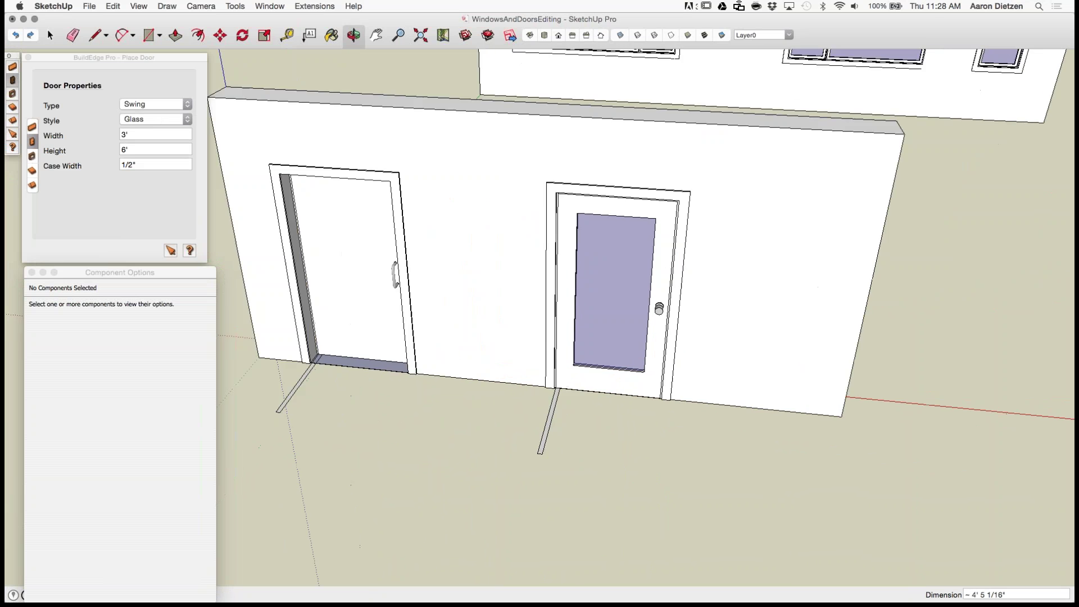
scroll(600, 365, down, 5)
scroll(606, 338, up, 3)
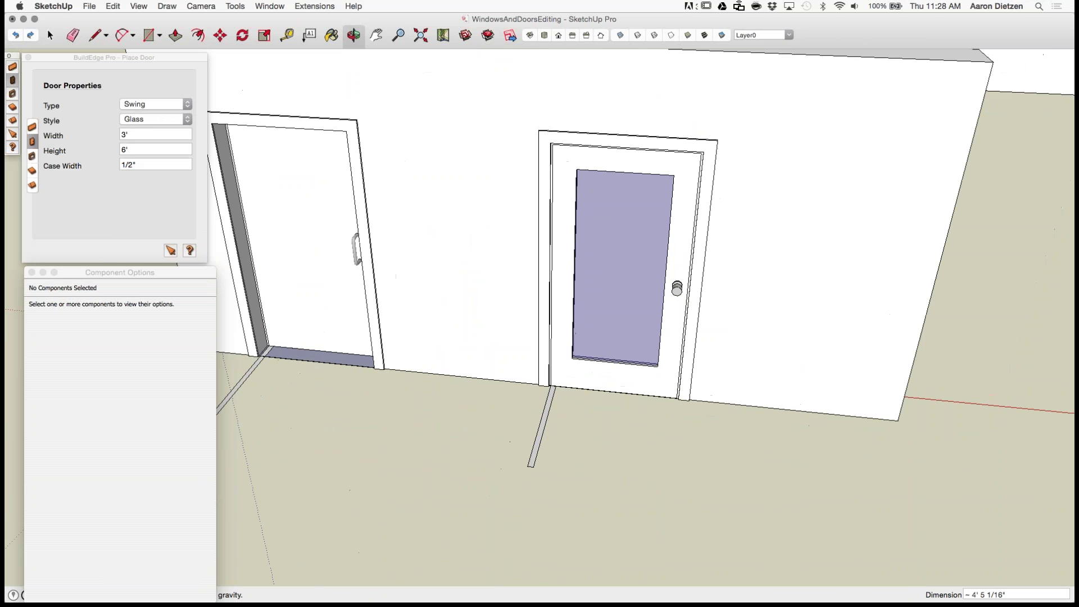
middle_drag(605, 338, 500, 329)
scroll(500, 329, up, 2)
key(Escape)
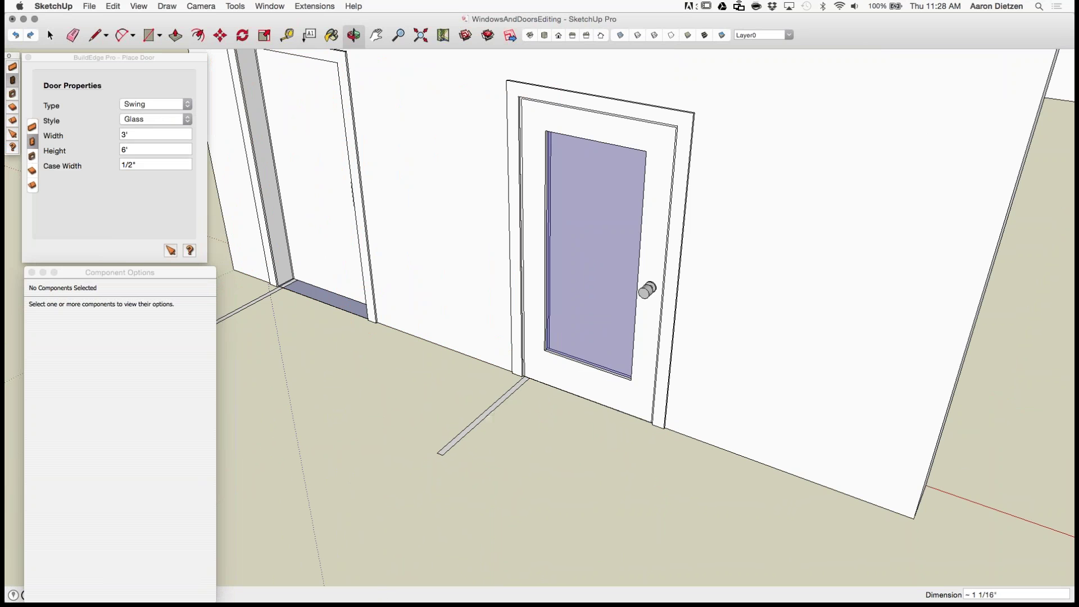
click(50, 35)
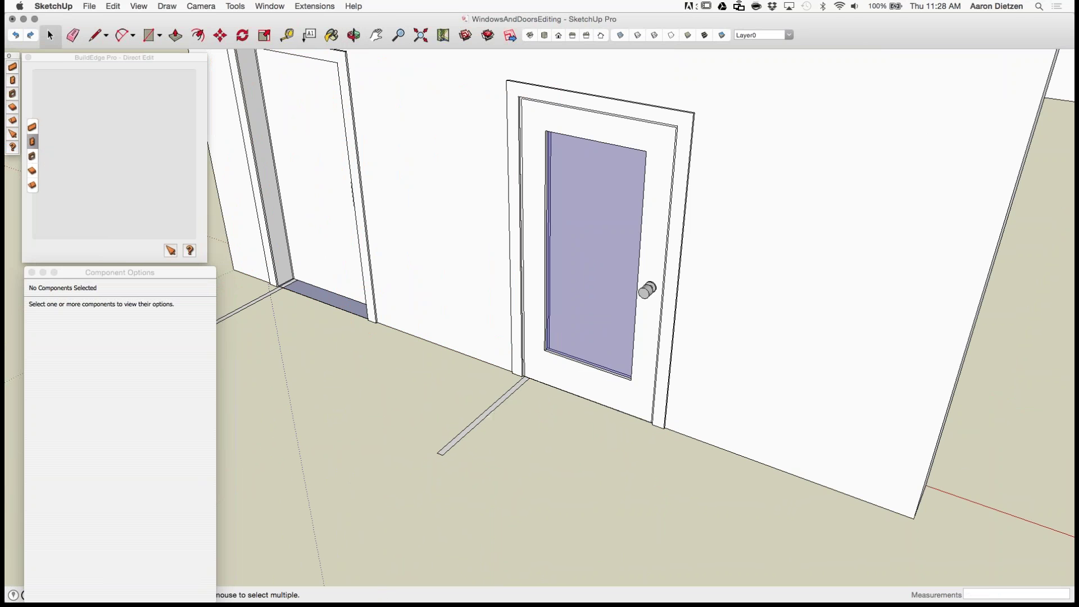
Step: Examine the floor swing markers and lower frames of the two doors in the front wall
scroll(463, 326, up, 3)
middle_drag(464, 326, 517, 338)
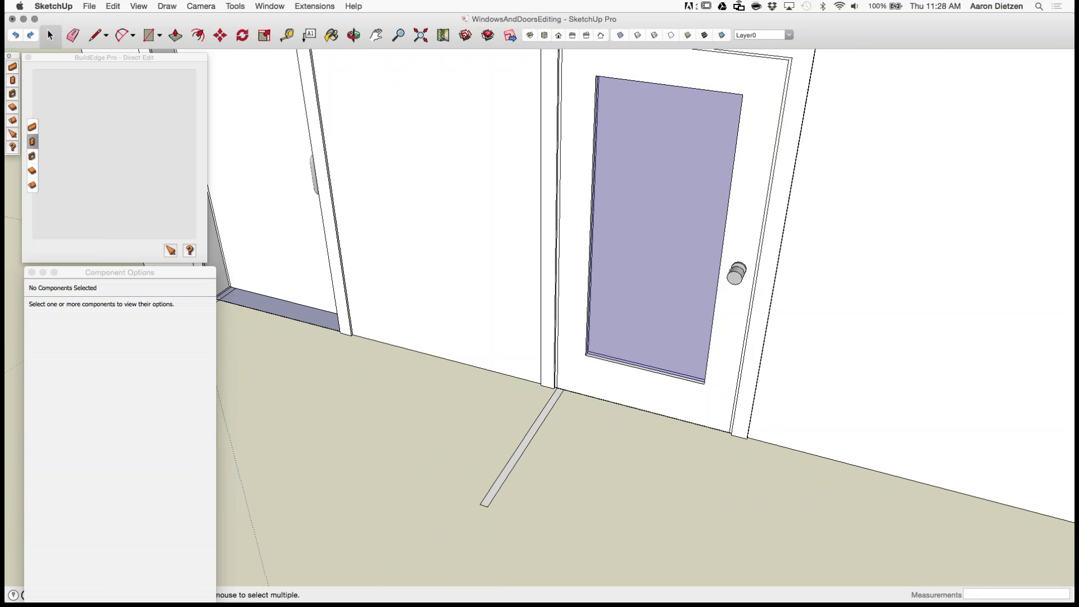
scroll(678, 385, down, 5)
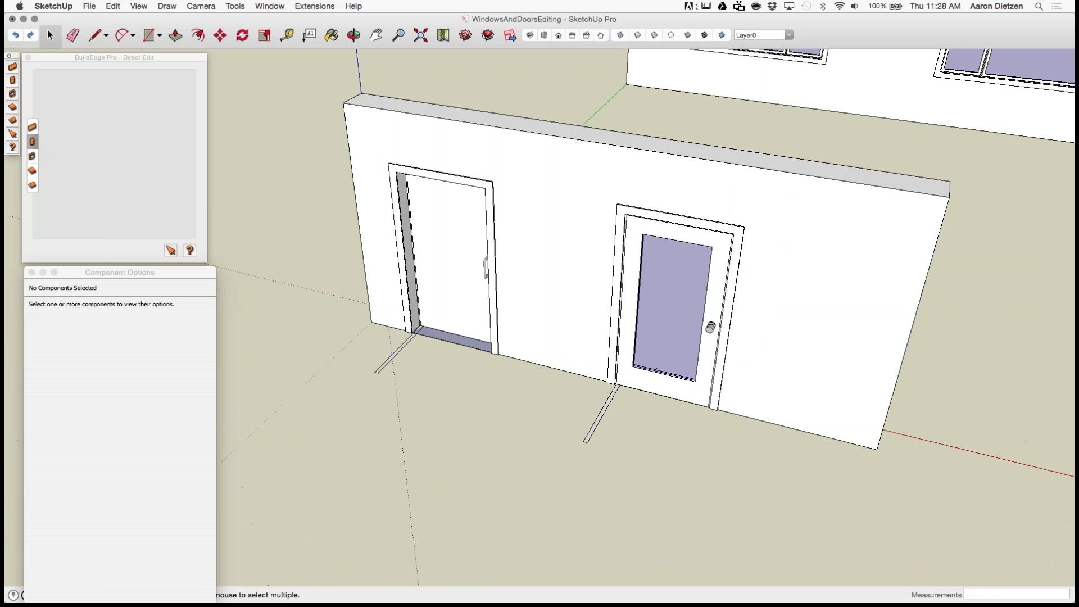
scroll(420, 311, up, 6)
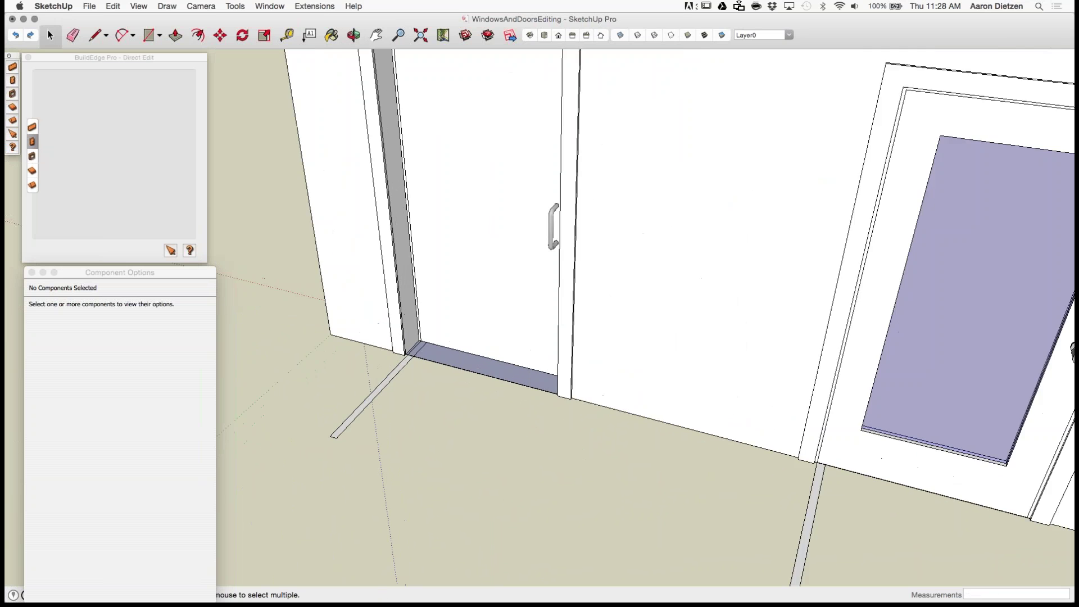
middle_drag(419, 311, 447, 337)
scroll(446, 337, down, 3)
scroll(447, 306, down, 3)
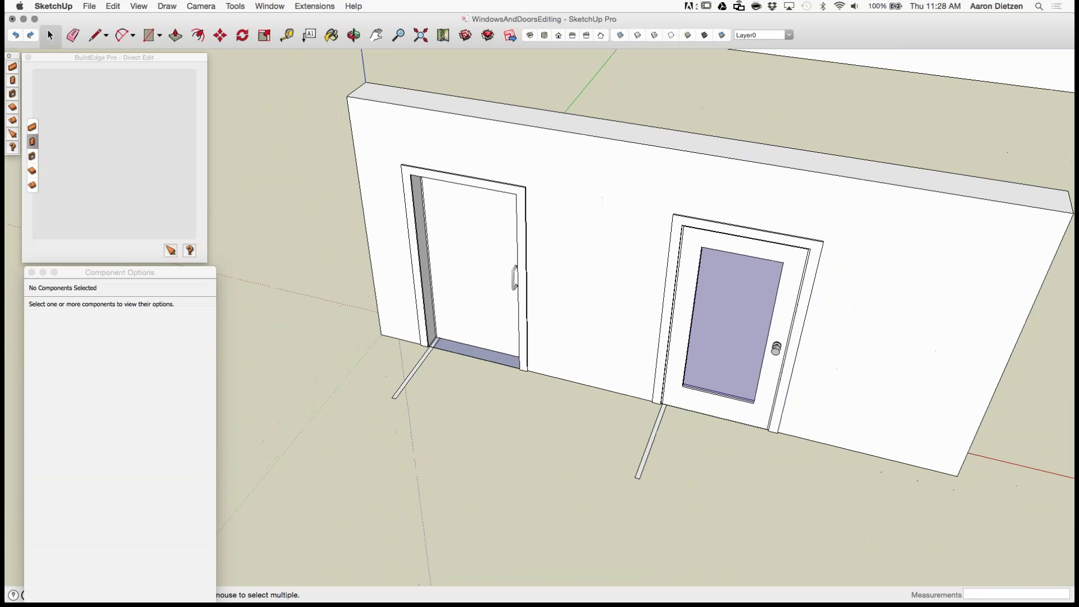
scroll(432, 298, up, 3)
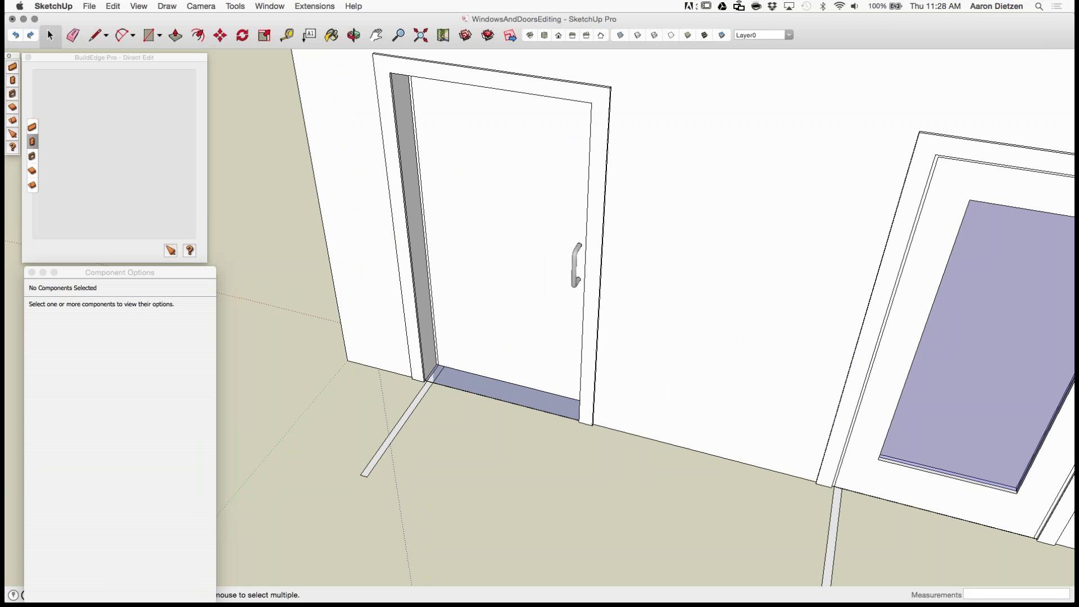
scroll(419, 315, down, 3)
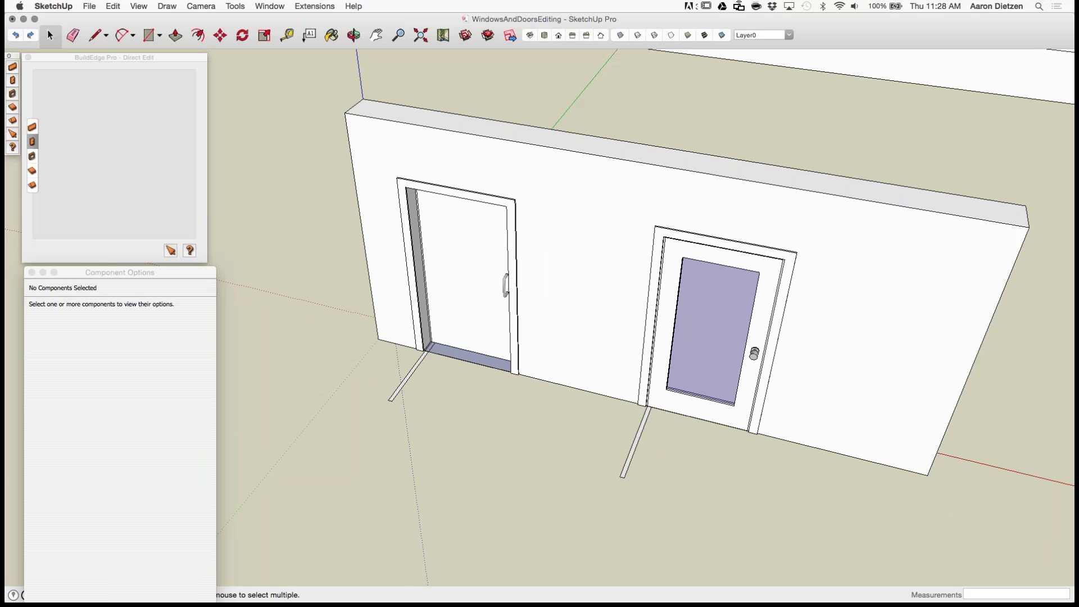
Step: Set the glass swing door's casing inset to 6" so it sits recessed in the front wall
click(713, 332)
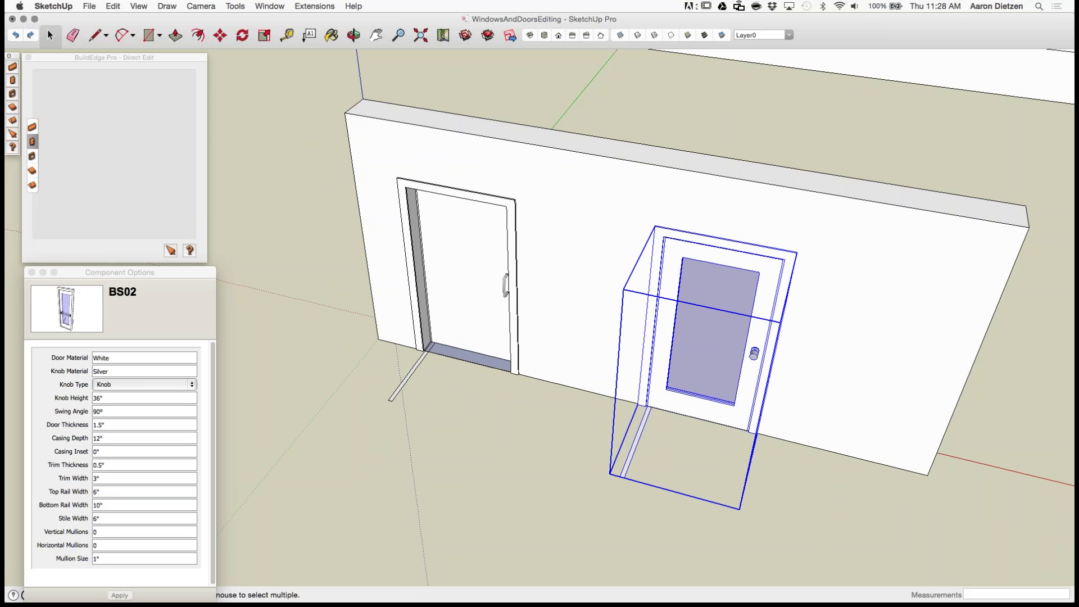
click(144, 452)
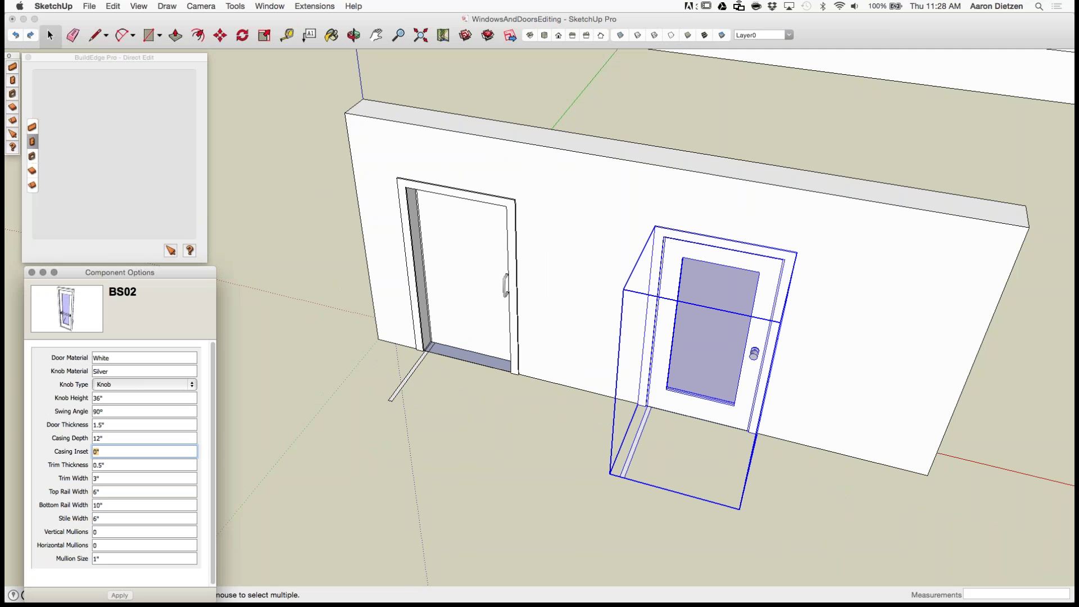
text(6)
key(Return)
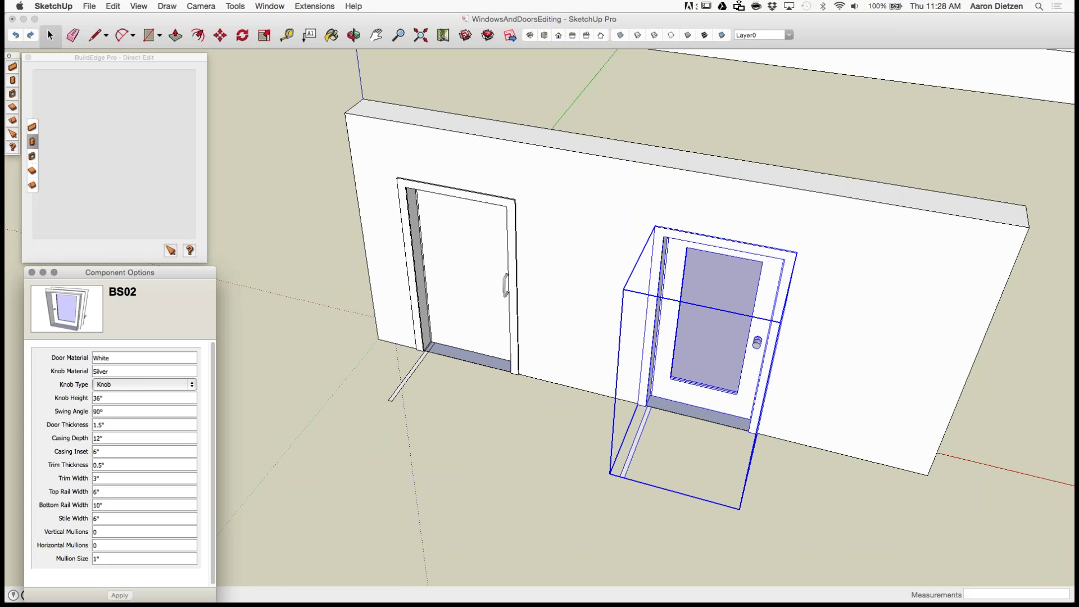
scroll(725, 382, up, 2)
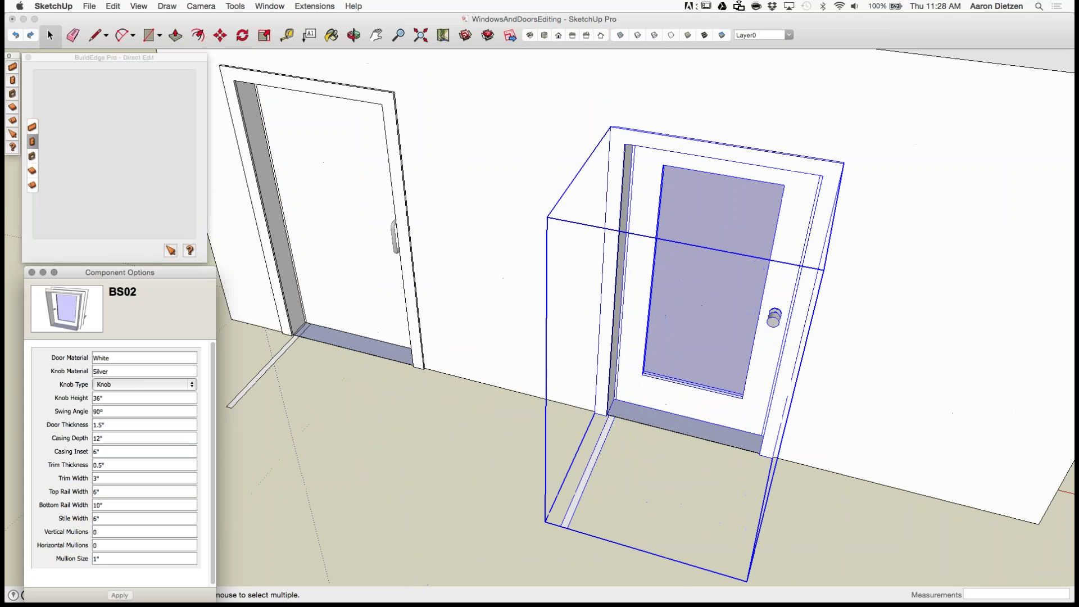
scroll(731, 376, up, 1)
middle_drag(730, 377, 676, 365)
scroll(676, 365, down, 4)
click(654, 503)
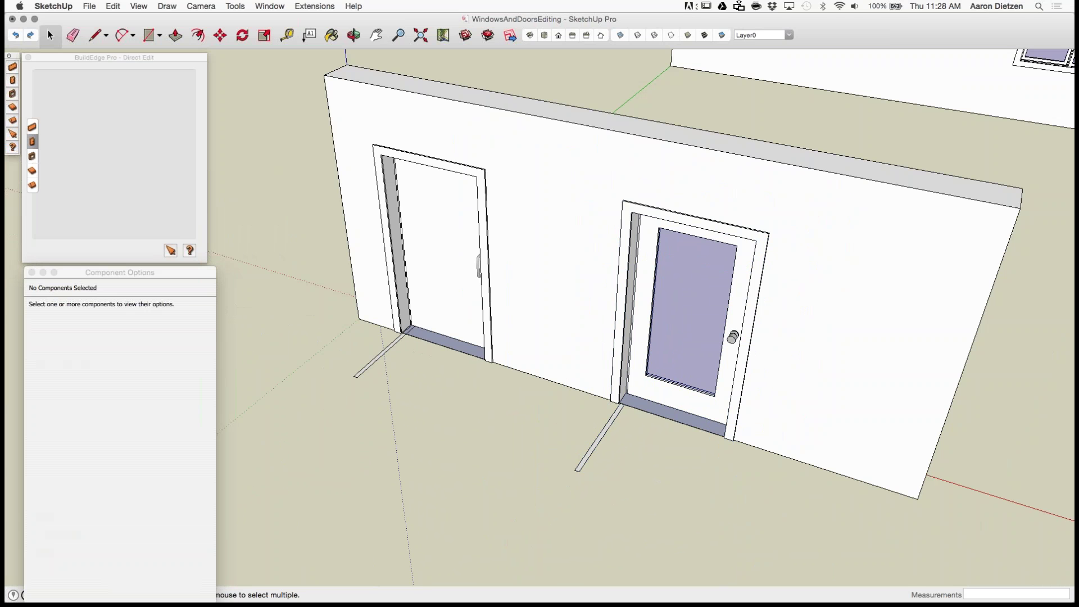
Step: Examine the glass door's recessed threshold, then both front-wall doors alongside the window walls behind them
scroll(642, 406, up, 7)
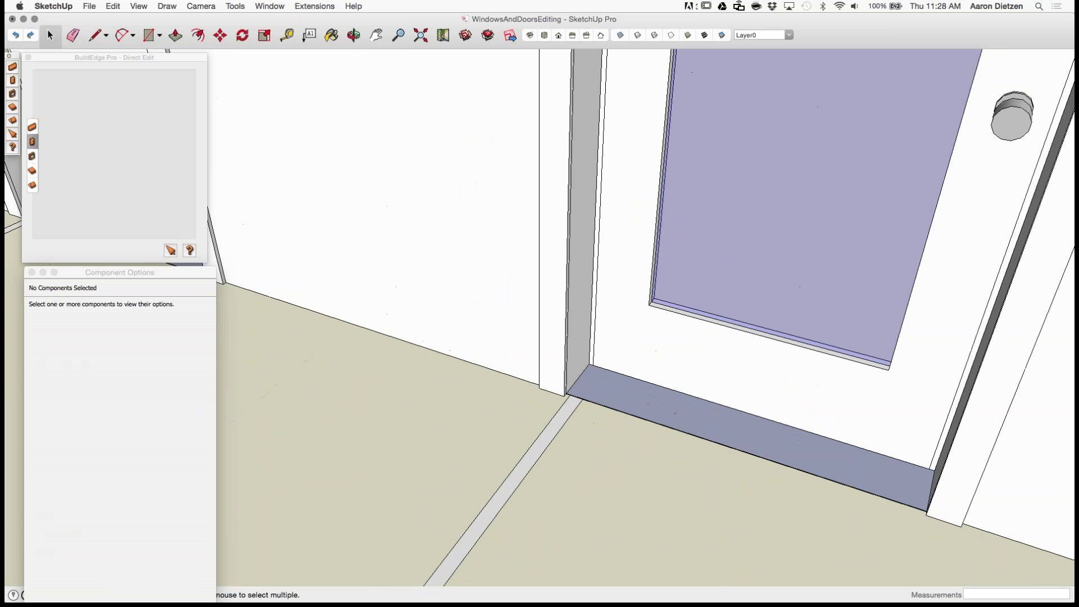
scroll(640, 406, down, 4)
scroll(642, 405, down, 5)
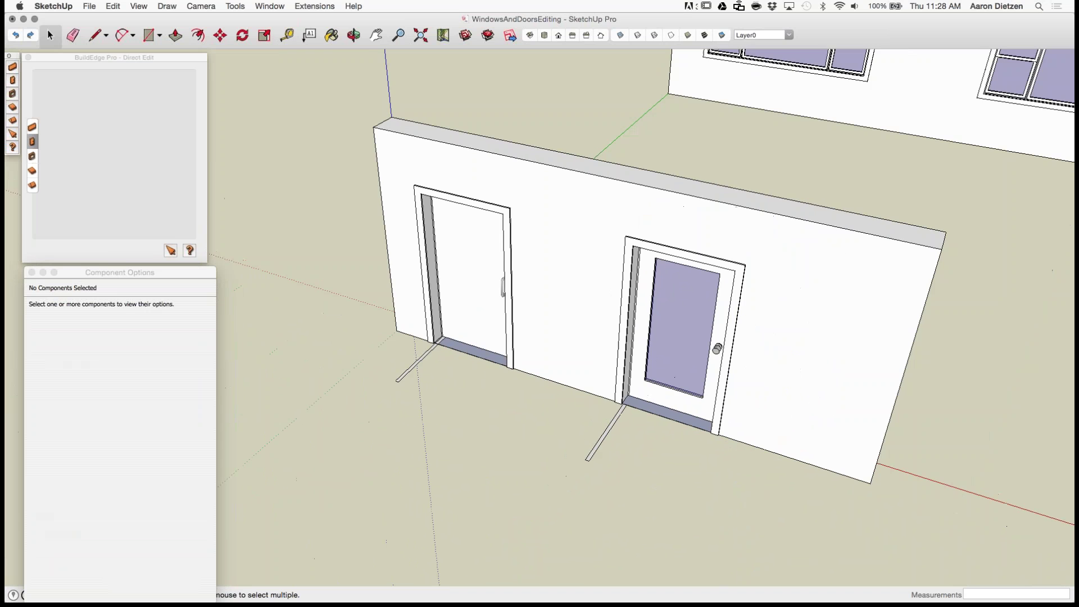
middle_drag(642, 406, 639, 370)
scroll(639, 371, down, 2)
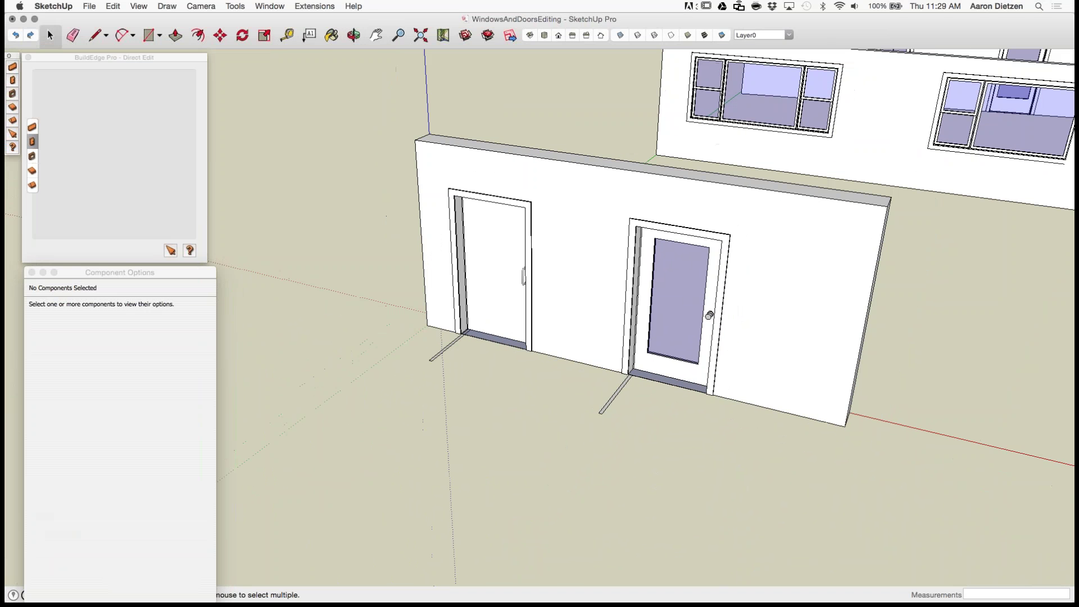
scroll(588, 455, down, 5)
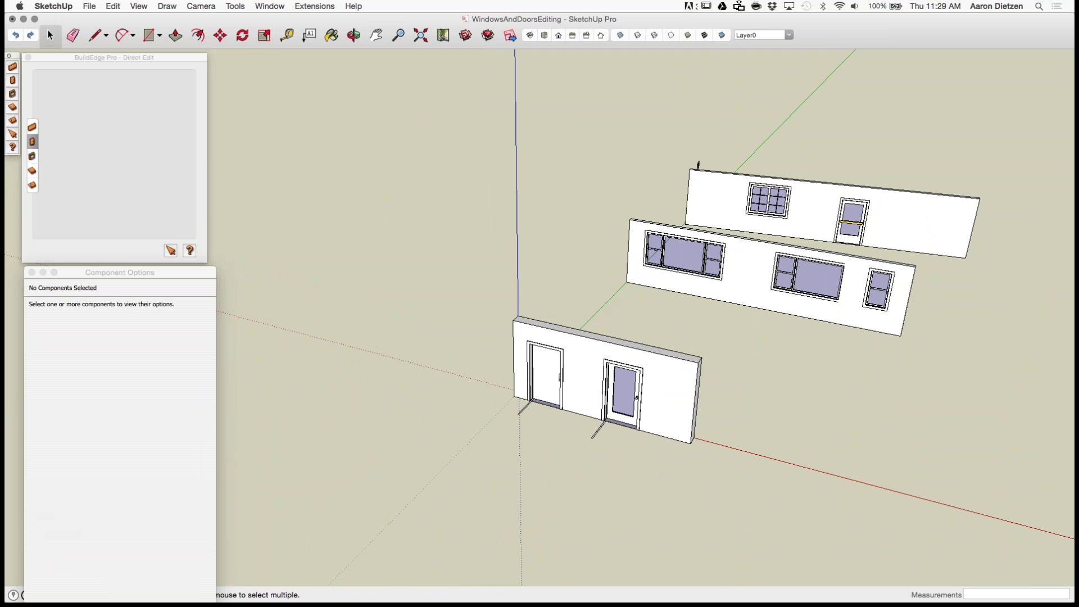
scroll(641, 314, up, 3)
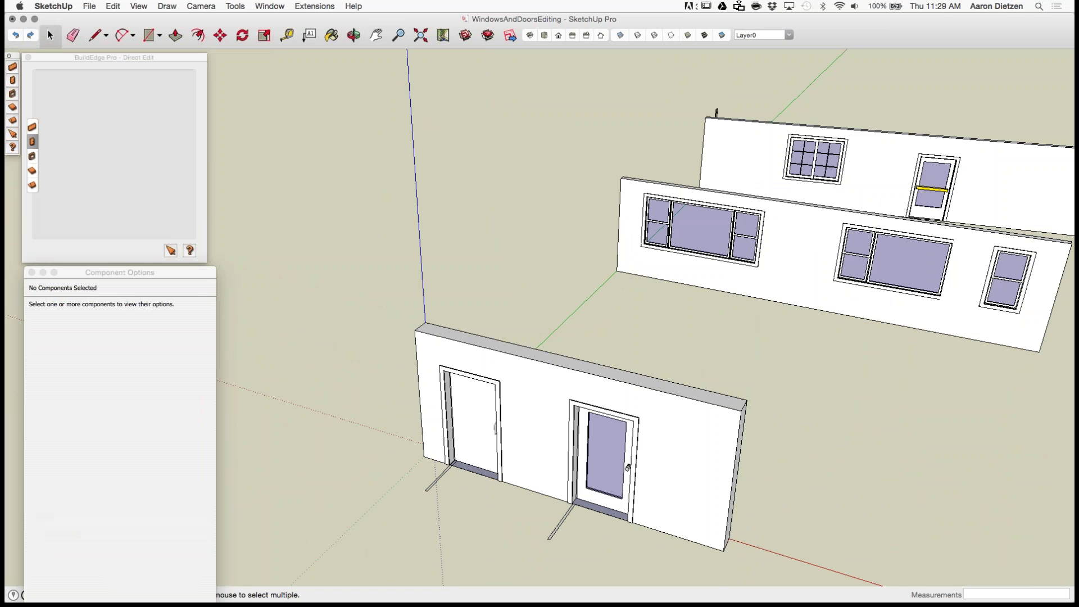
Step: Close the WindowsAndDoorsEditing model without saving and start a new blank model in an enlarged window
click(120, 272)
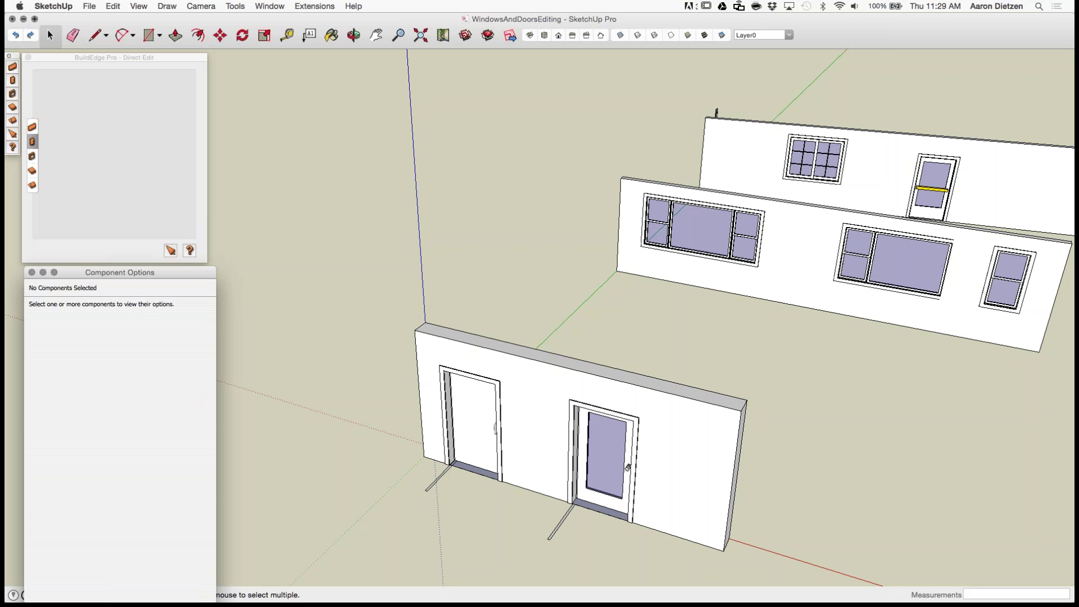
click(11, 19)
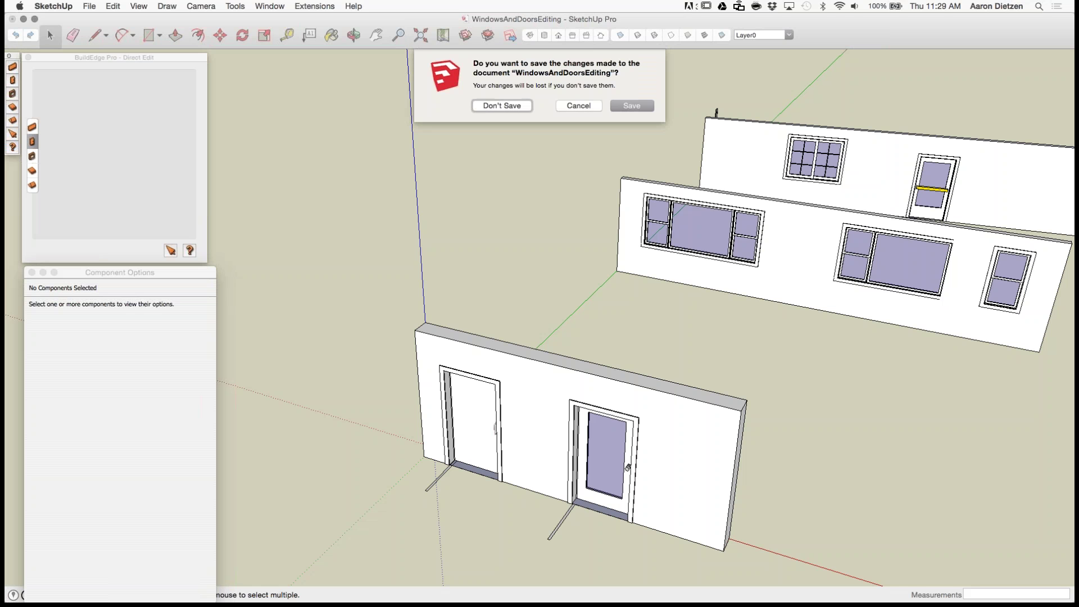
click(502, 106)
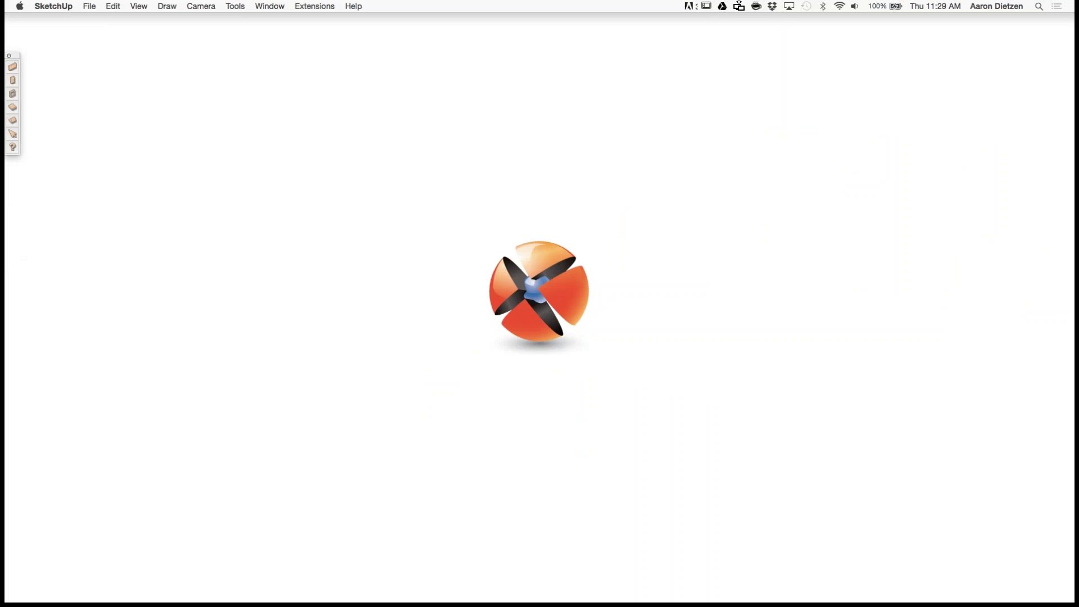
click(89, 7)
click(99, 20)
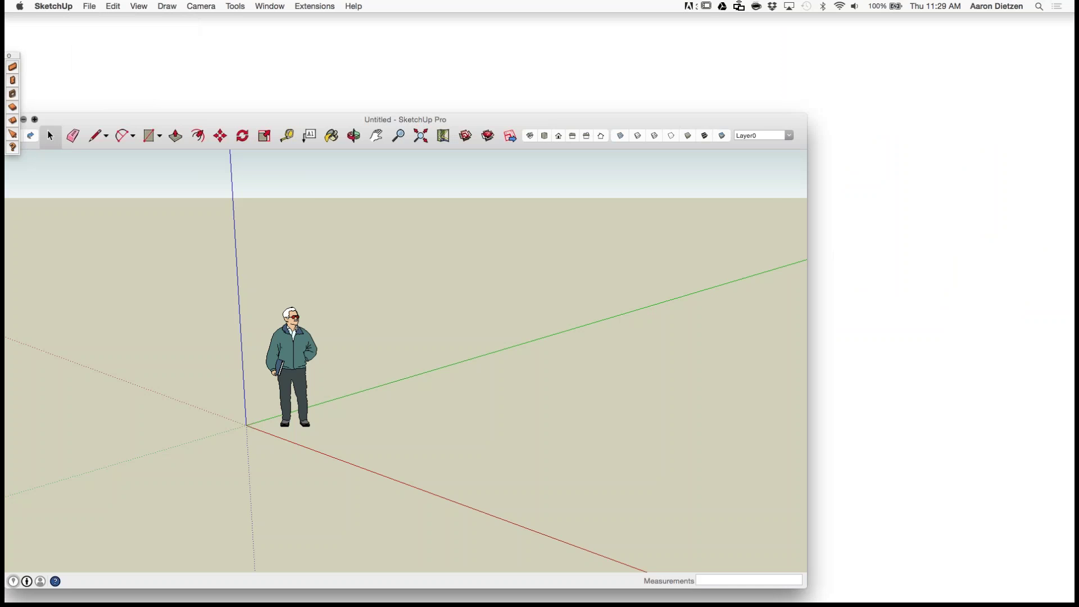
click(34, 119)
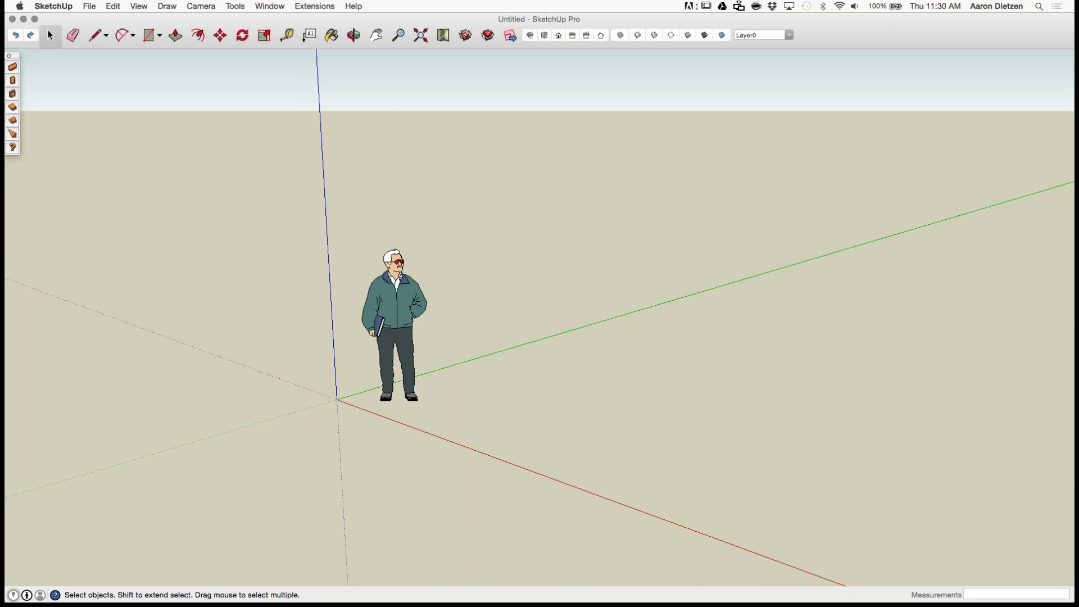
scroll(371, 207, up, 1)
middle_drag(370, 207, 393, 214)
scroll(393, 215, down, 2)
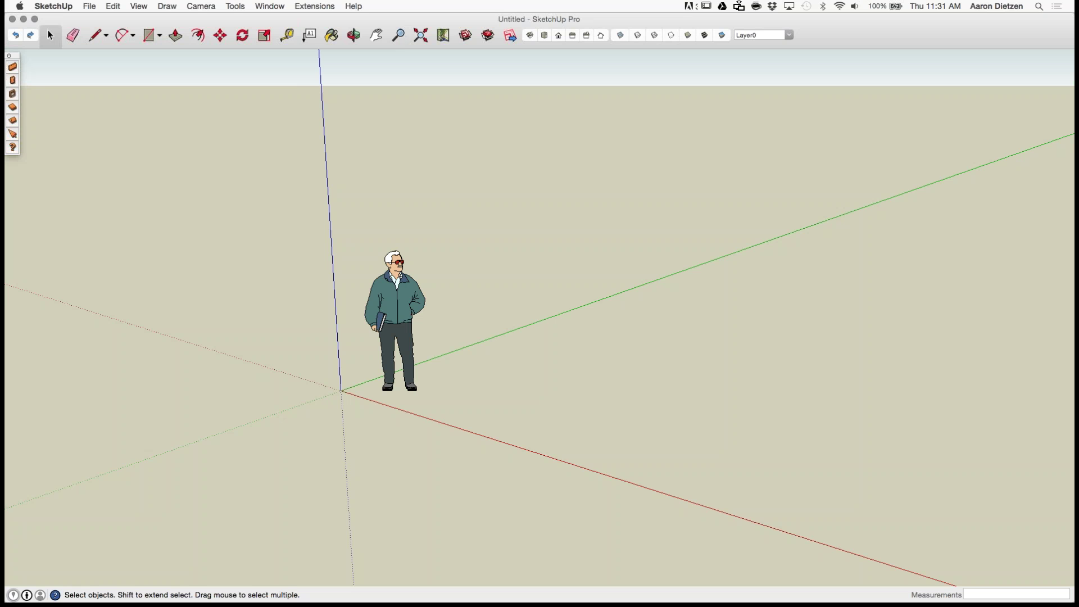
Step: Switch to Finder and open the components folder containing the BuildEdge door and window .skp files
key(super+Tab)
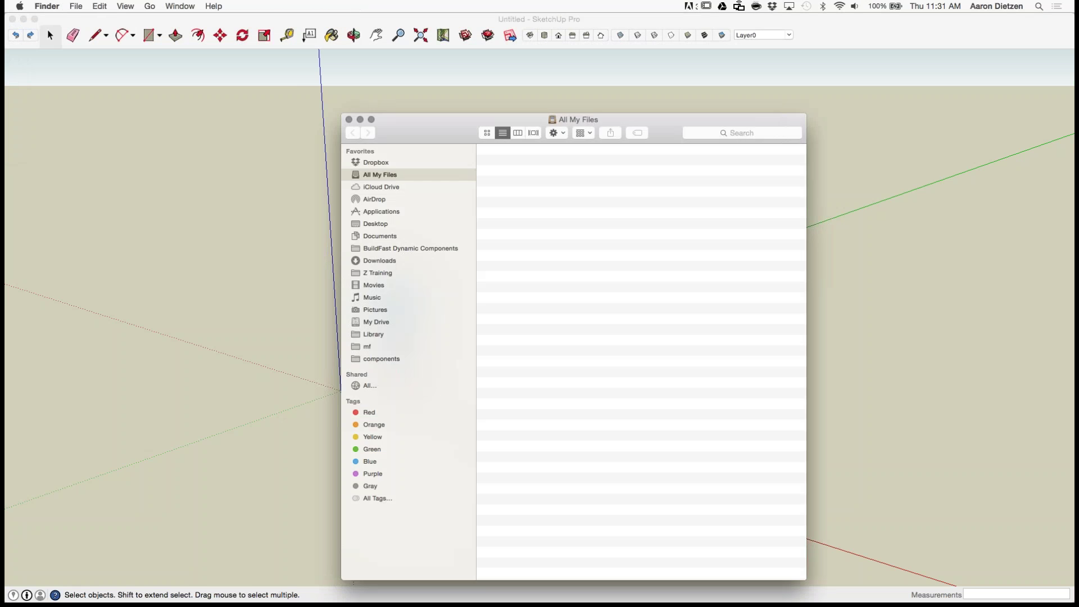
click(382, 359)
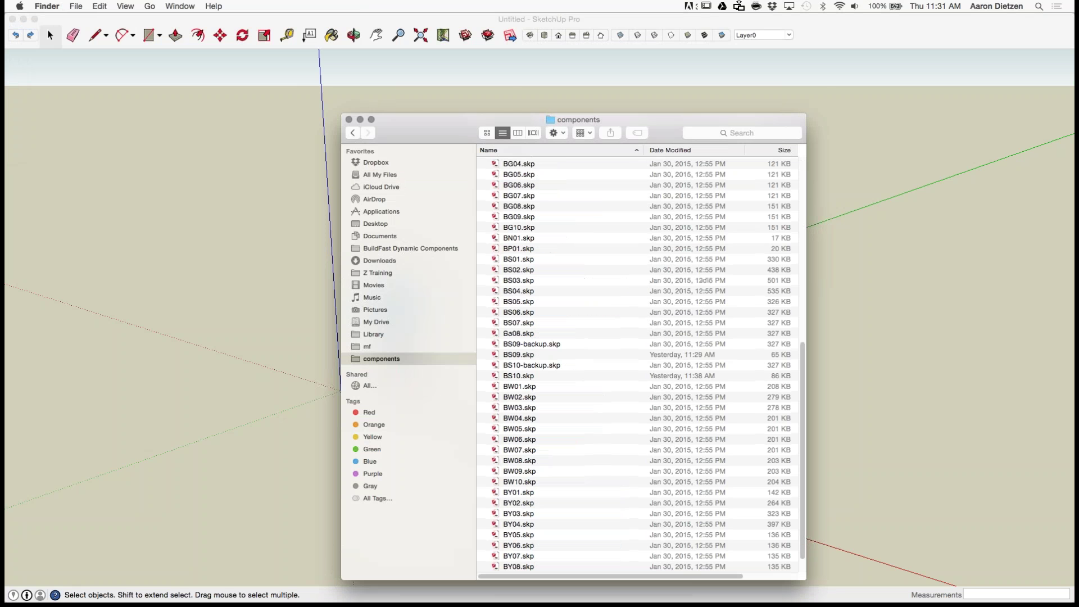
scroll(637, 362, down, 1)
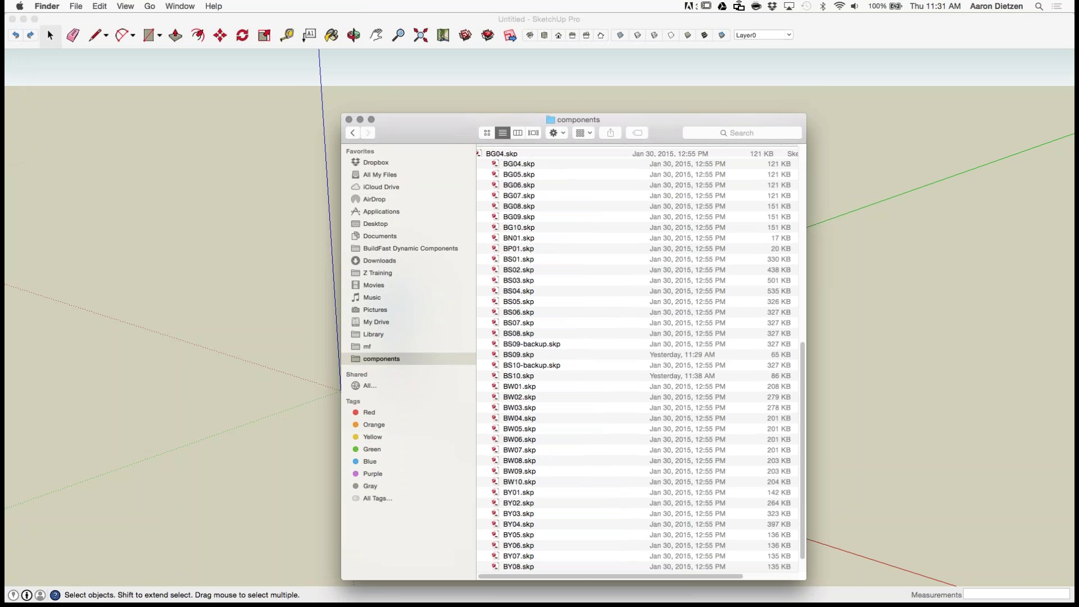
Step: Enlarge the components folder window, narrow its Name column and widen the Kind column to show the full file type
drag(341, 114, 122, 61)
scroll(529, 337, up, 4)
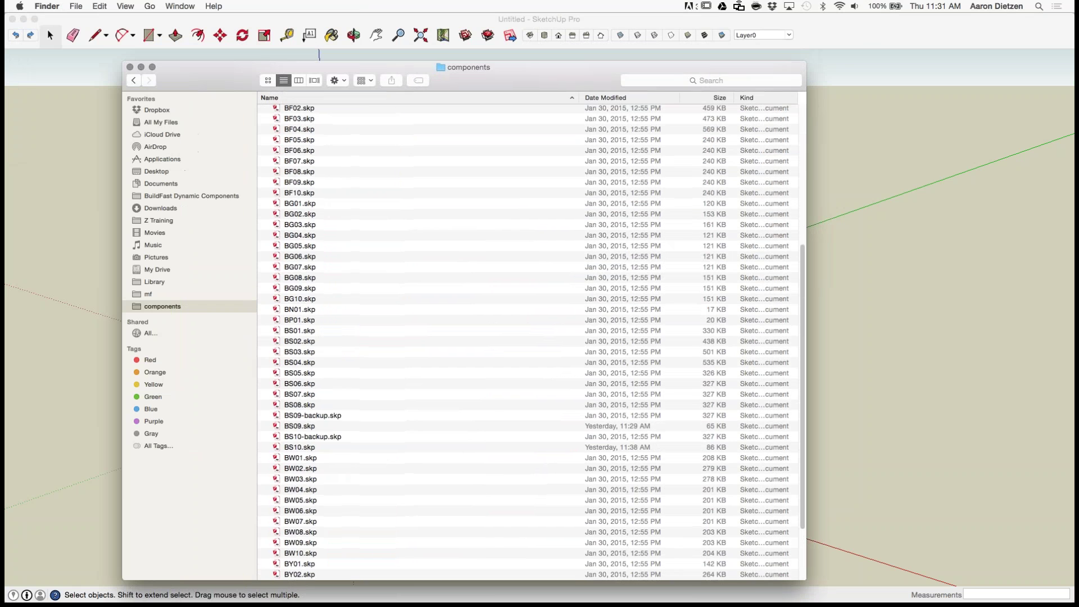
scroll(529, 342, up, 5)
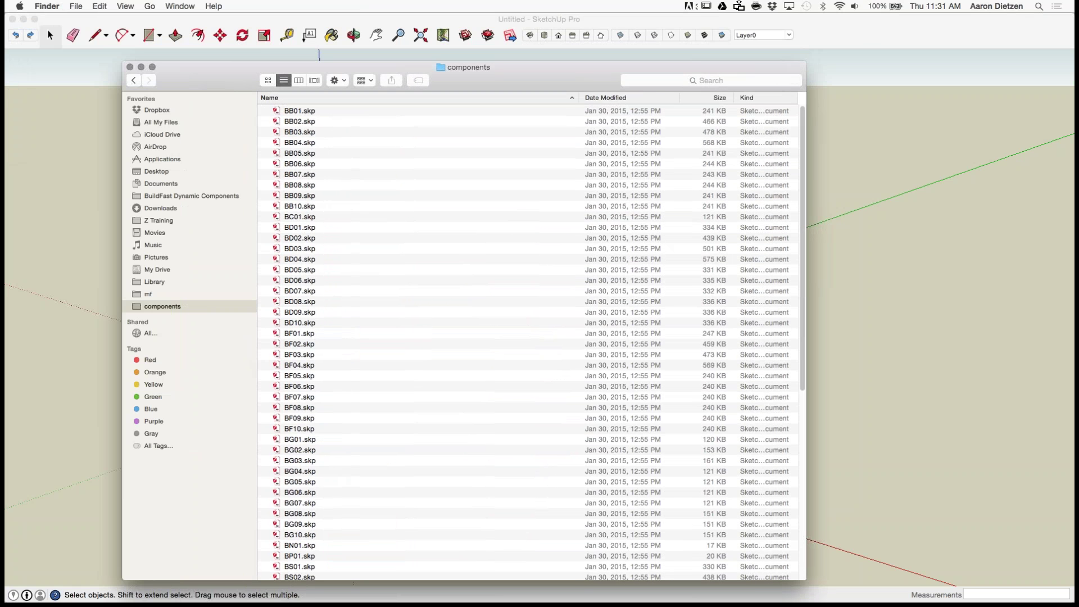
drag(579, 97, 440, 98)
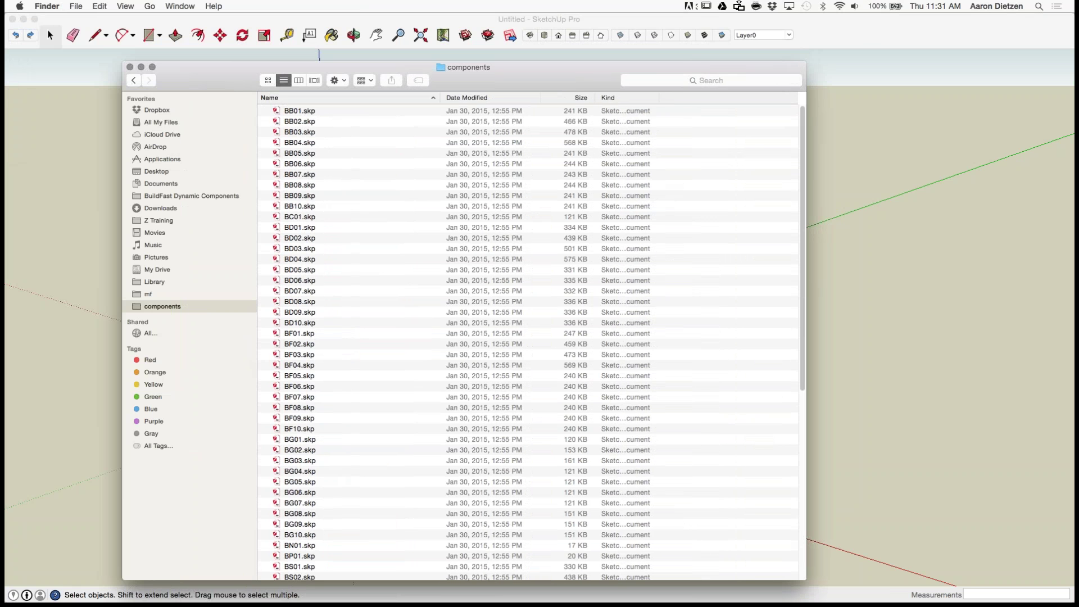
drag(659, 98, 706, 98)
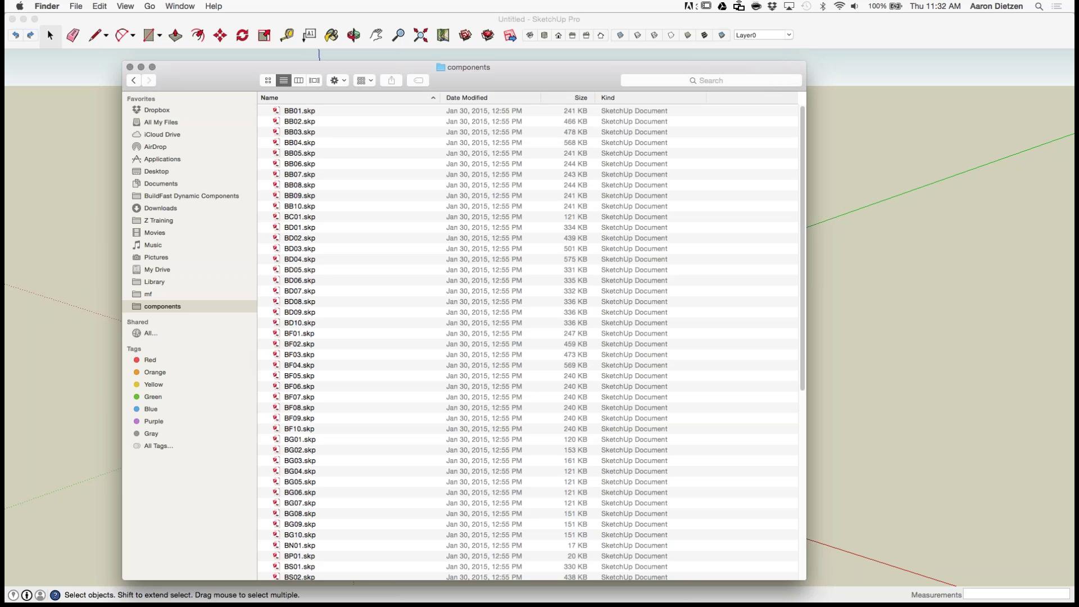
Step: Open BS10-backup.skp from the components folder and acknowledge the version warning
scroll(528, 342, down, 10)
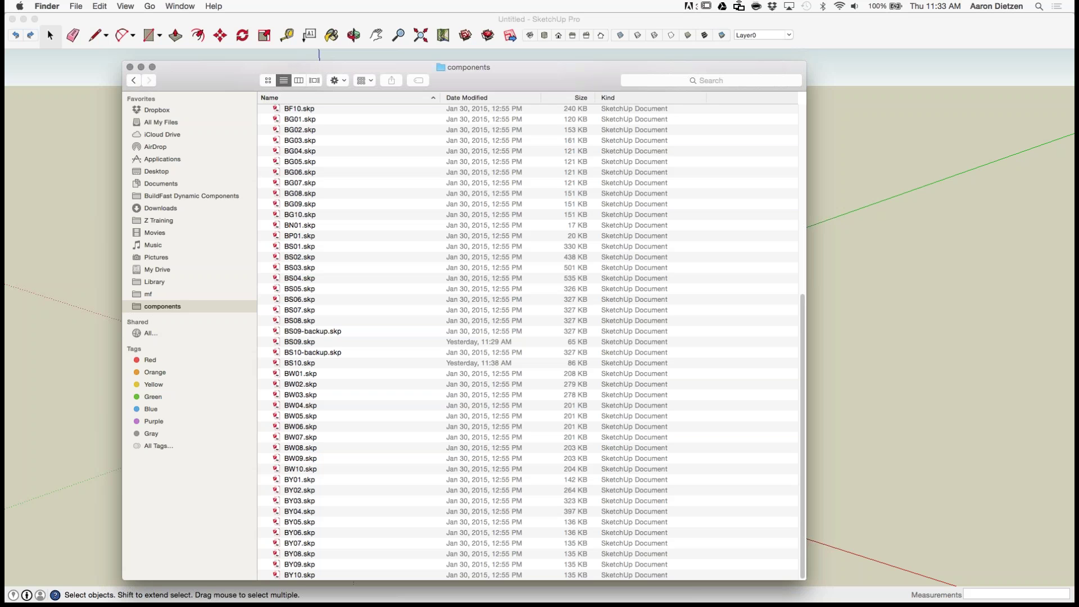
double_click(313, 352)
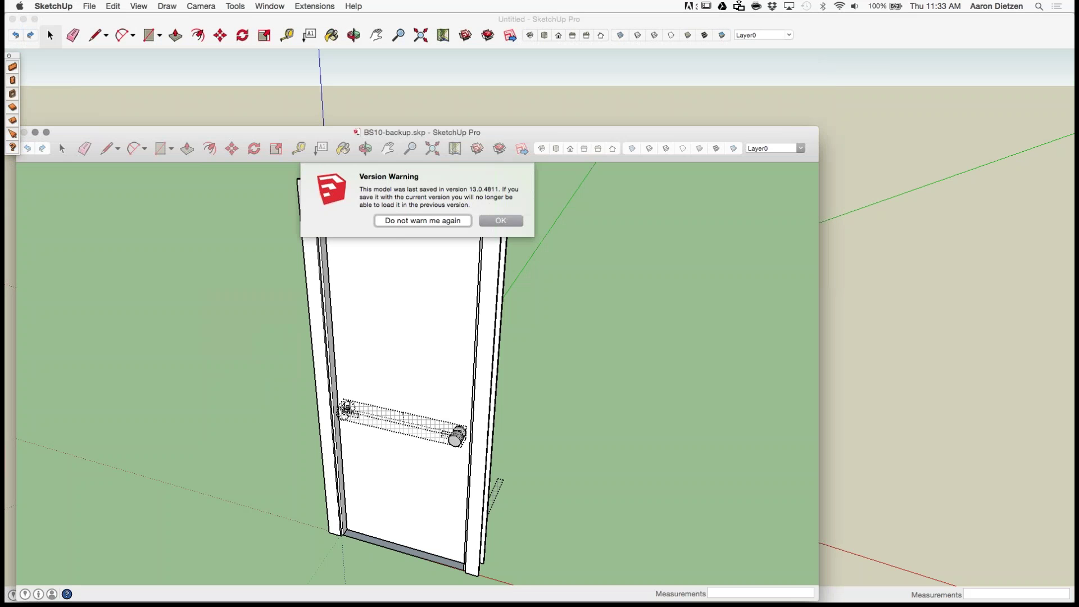
key(Return)
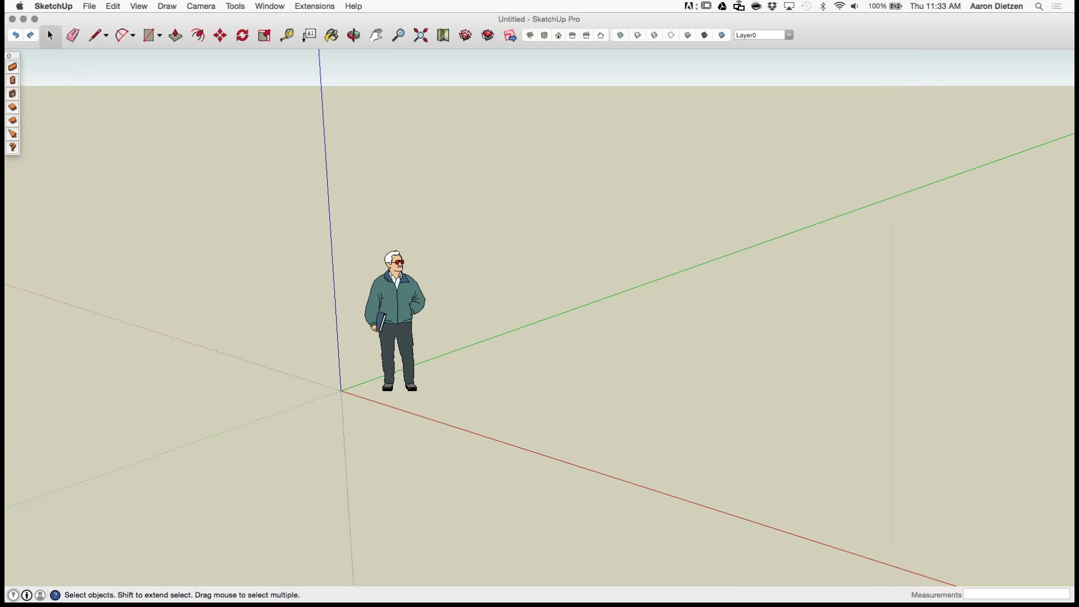
Step: Import BS10-backup.skp from the components folder into the untitled SketchUp model and place the door at the origin
click(90, 6)
click(105, 187)
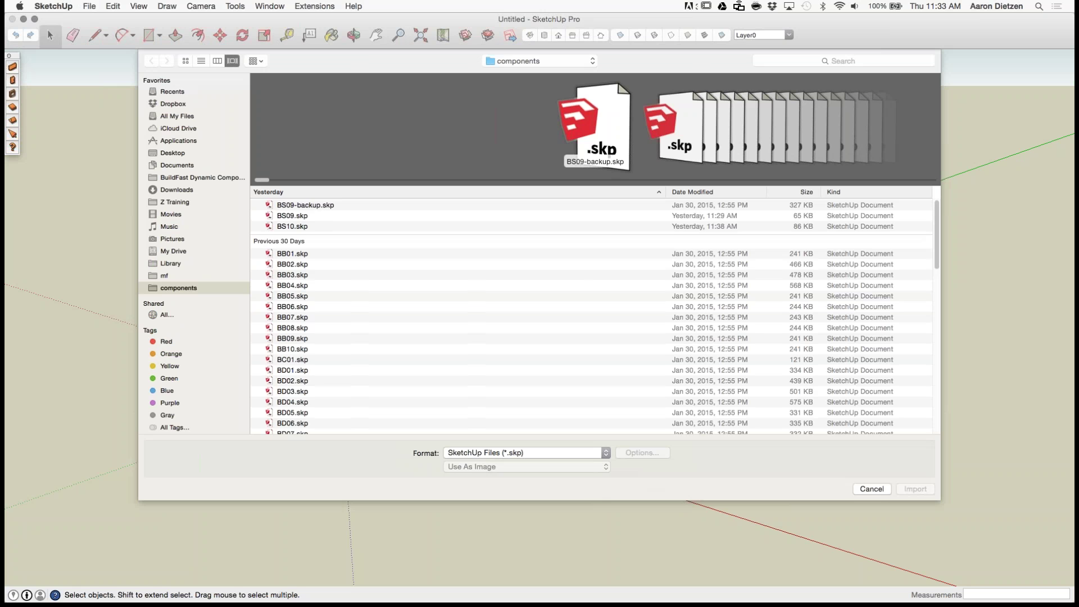
scroll(592, 316, down, 10)
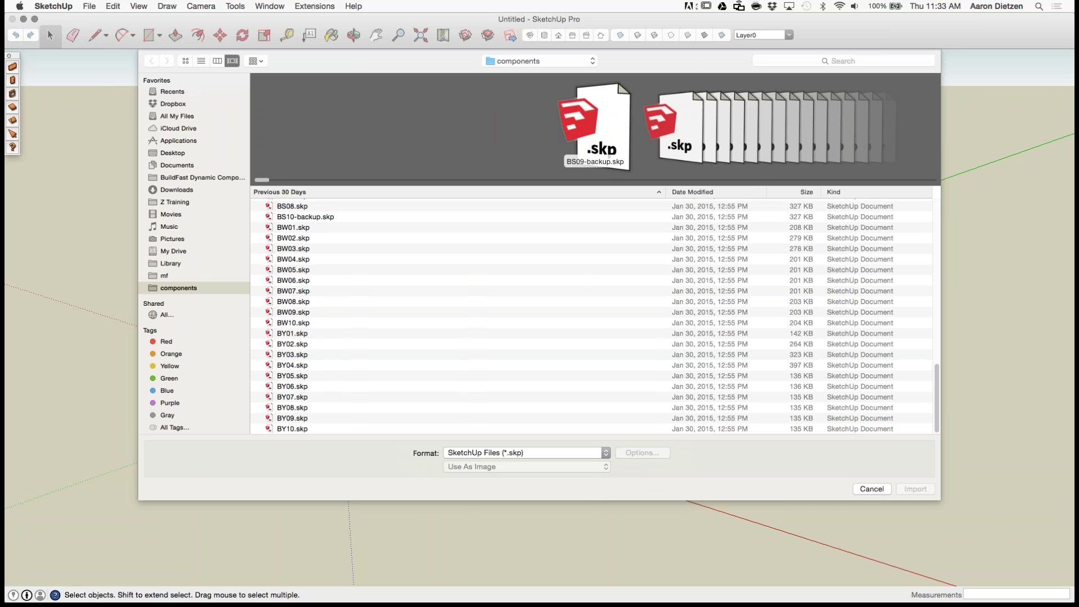
double_click(304, 217)
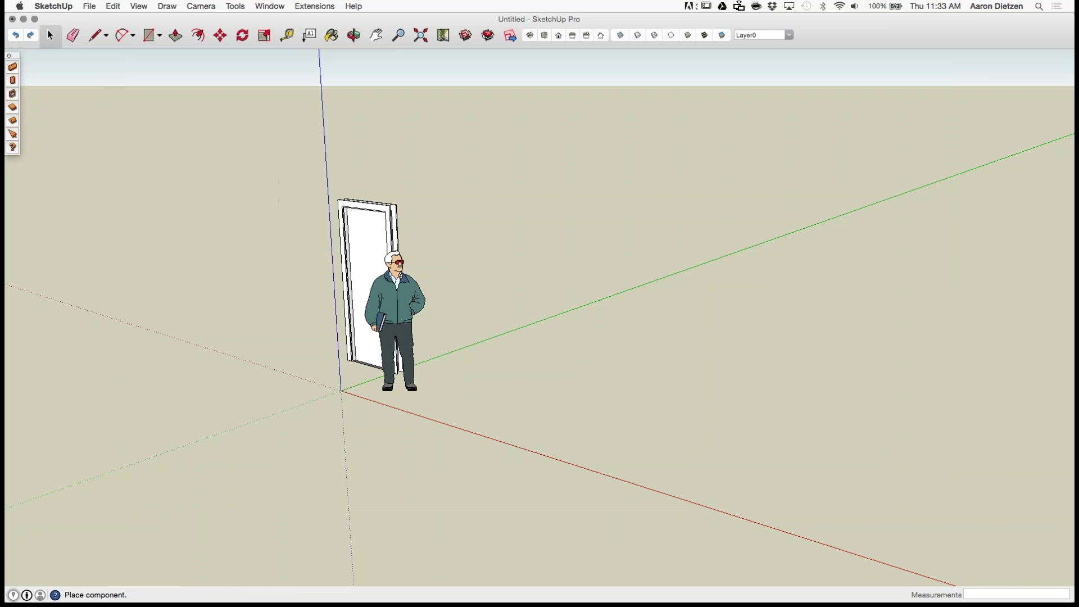
click(341, 391)
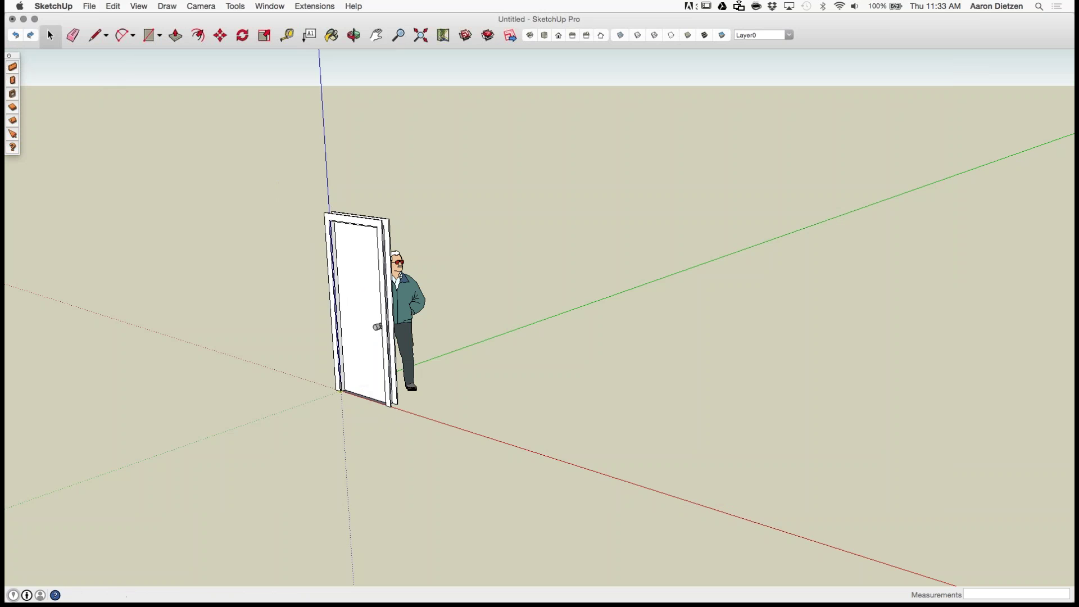
Step: Examine the placed door component up close and from a higher viewing angle
key(m)
scroll(344, 390, up, 6)
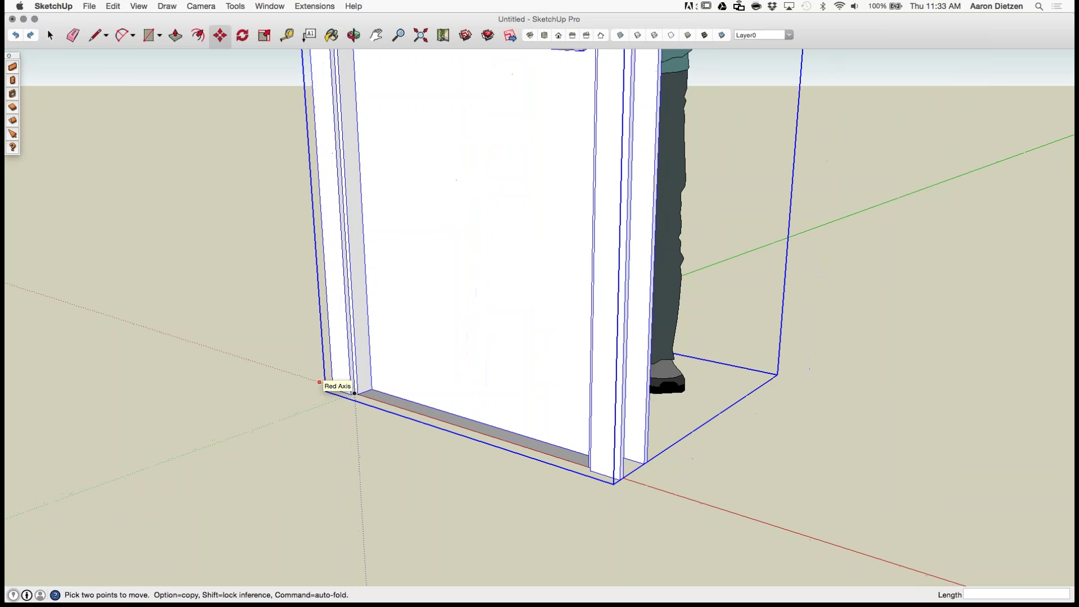
scroll(328, 387, down, 6)
scroll(332, 387, down, 2)
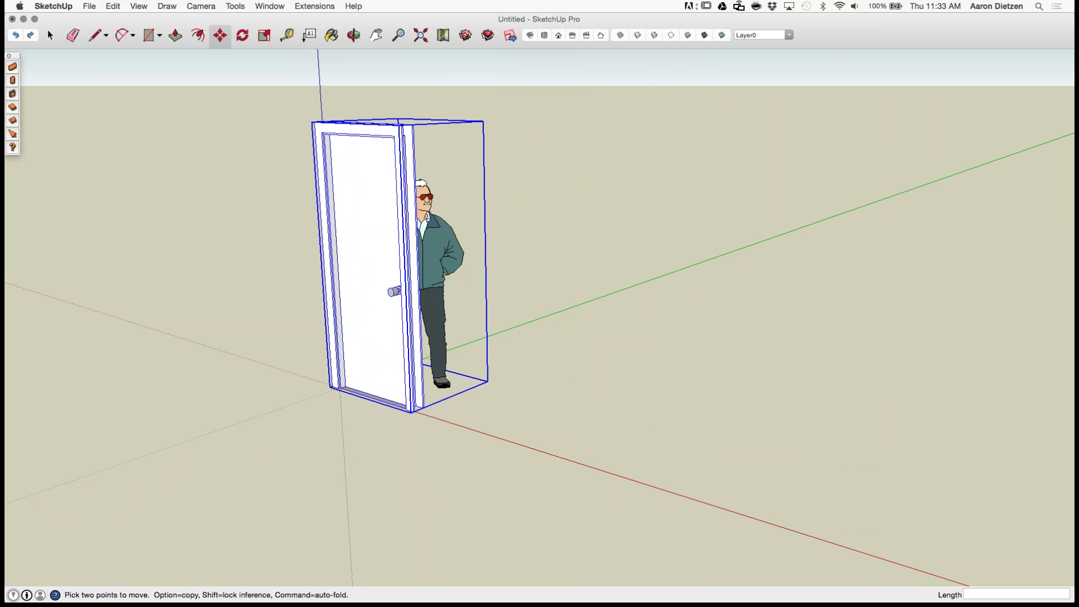
scroll(273, 134, up, 2)
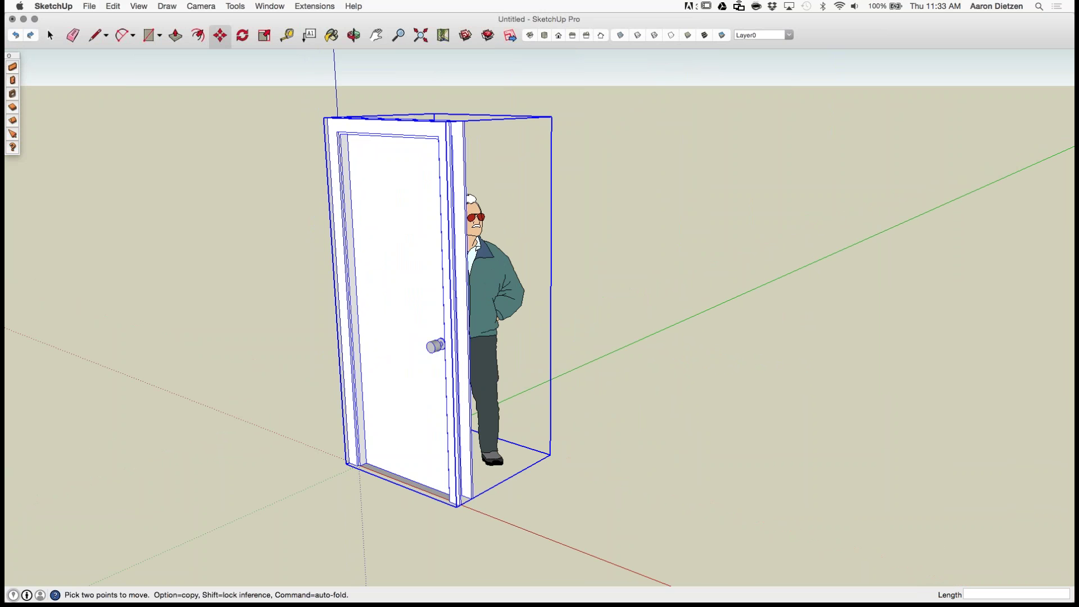
scroll(283, 206, up, 3)
middle_drag(283, 205, 382, 275)
middle_drag(394, 343, 306, 324)
scroll(305, 326, down, 1)
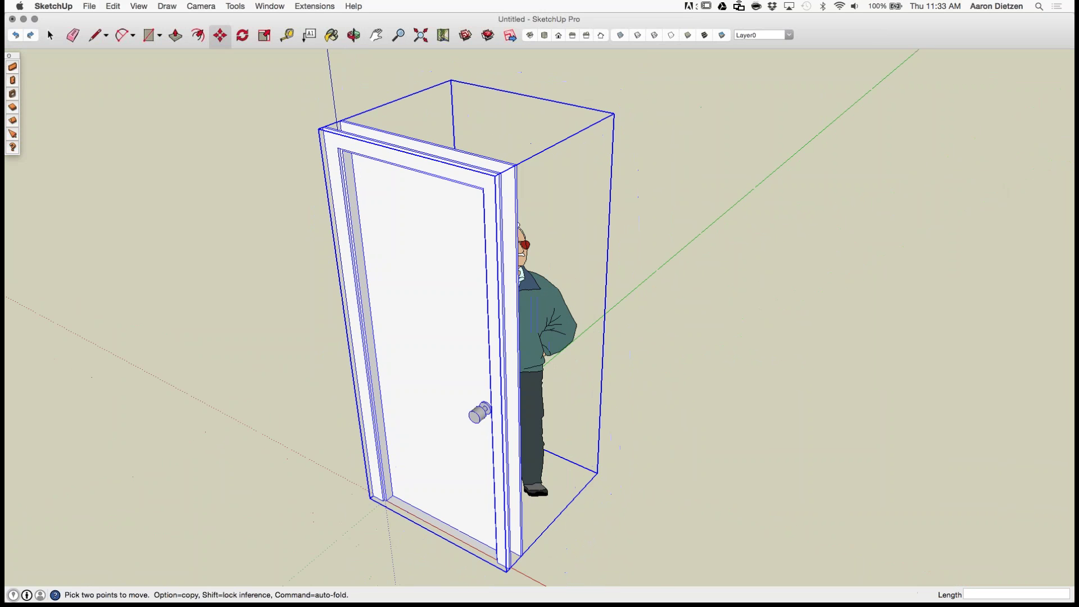
Step: Erase the standing scale figure behind the door
click(13, 595)
click(617, 215)
key(super+w)
key(e)
click(562, 315)
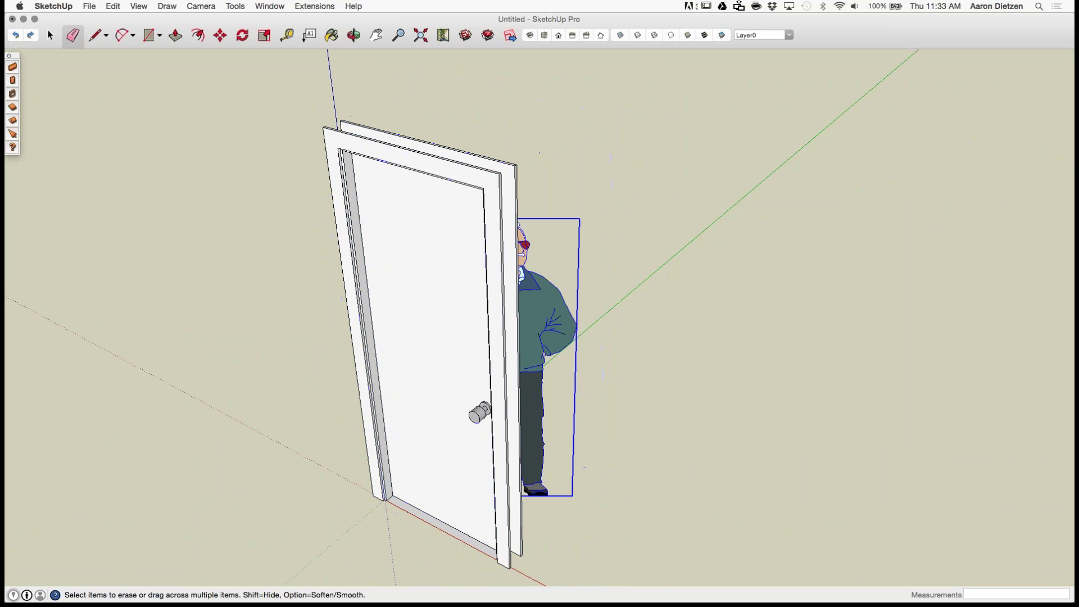
mouse_move(562, 315)
middle_down()
mouse_move(553, 335)
mouse_move(574, 241)
mouse_move(585, 243)
middle_up()
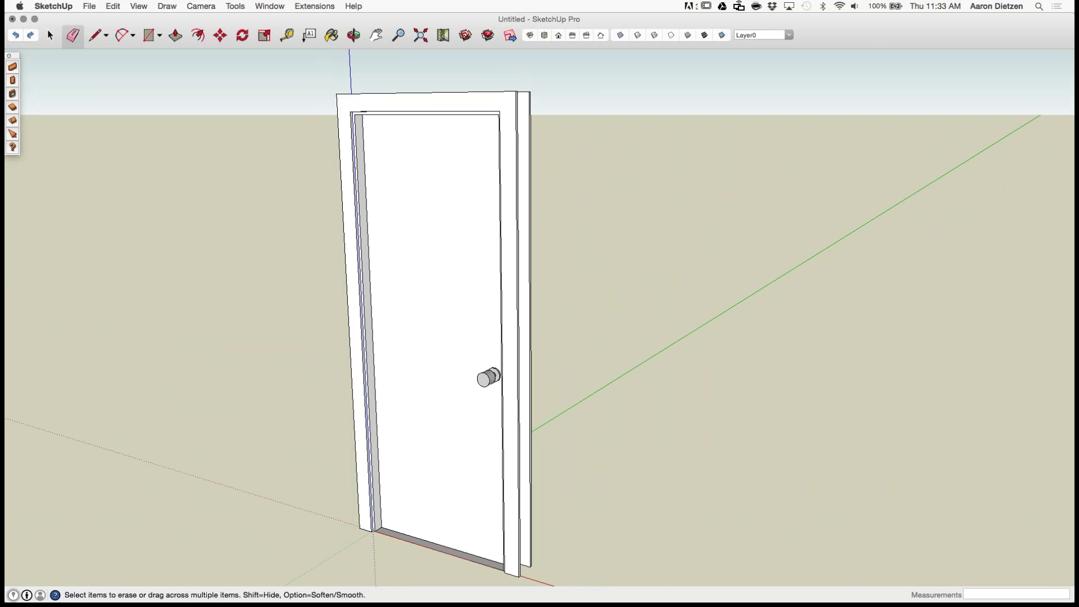
Step: Show the door's Component Attributes and place the widened window beside the door
click(50, 34)
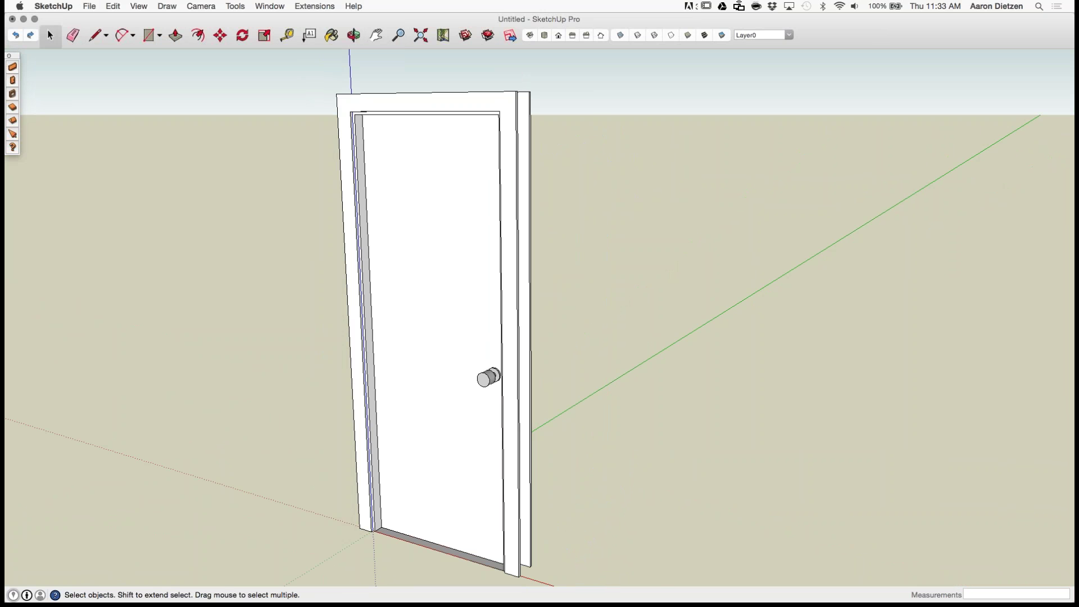
right_click(440, 200)
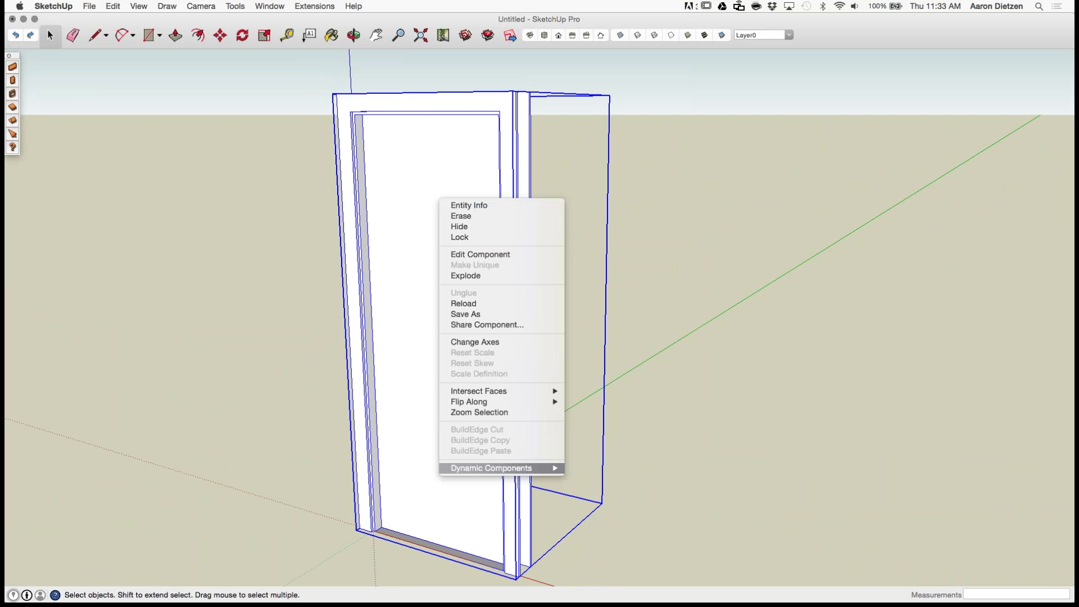
mouse_move(495, 468)
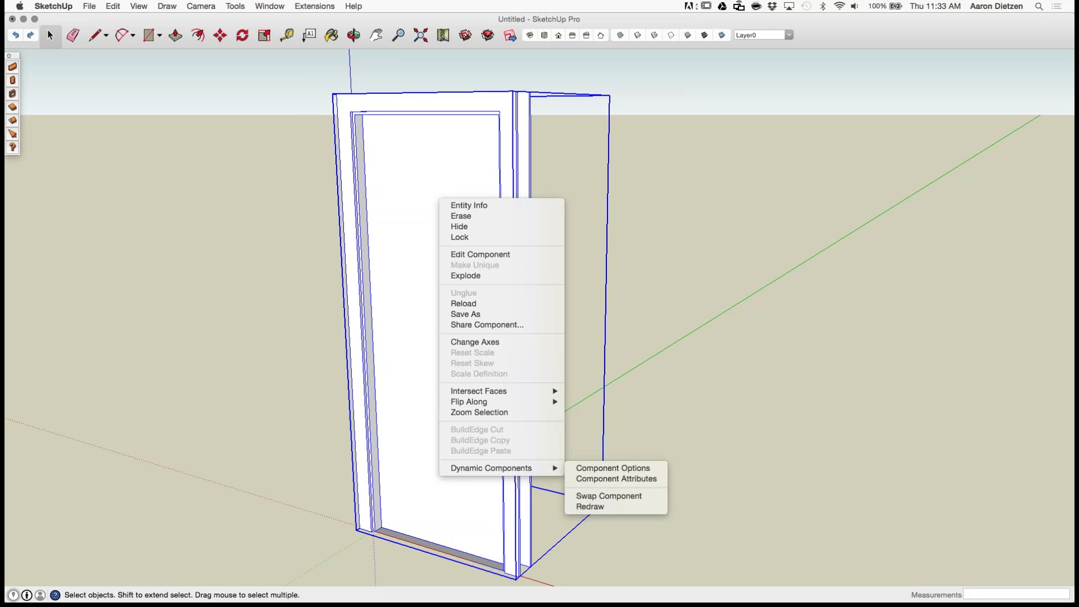
click(616, 478)
drag(171, 37, 743, 61)
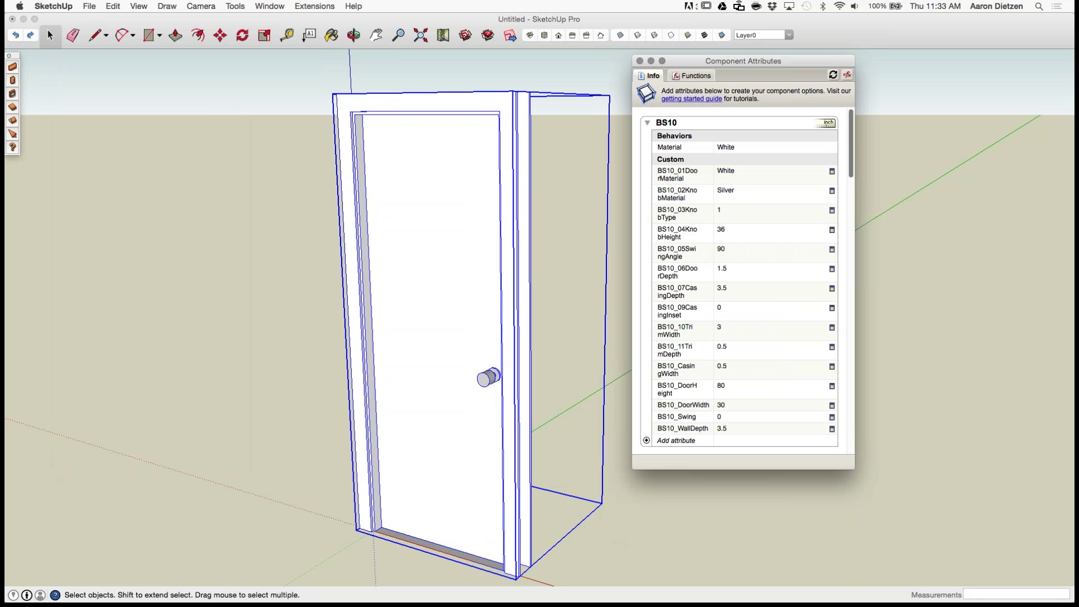
drag(855, 264, 925, 264)
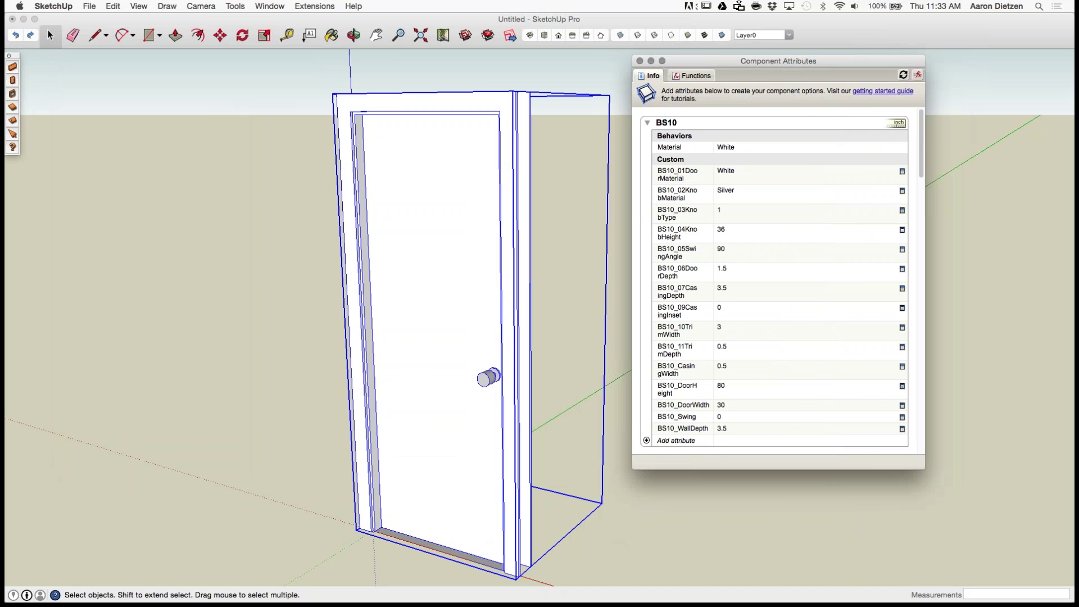
Step: Review the BS10 attributes and those of its casing, trim, door and 2D subcomponents
scroll(774, 281, down, 2)
scroll(774, 281, up, 2)
scroll(774, 281, down, 10)
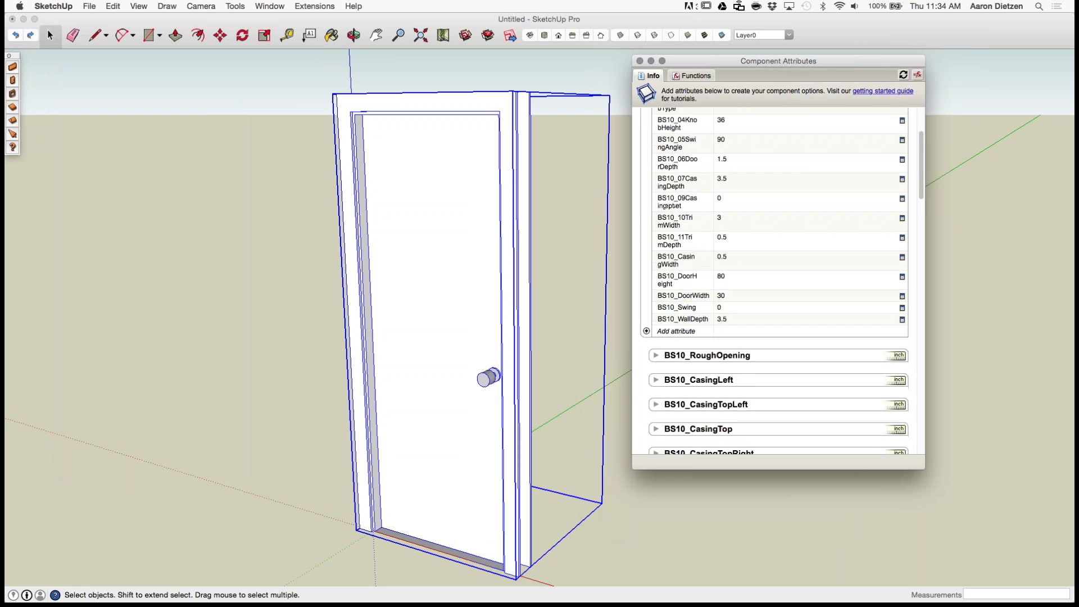
scroll(773, 281, down, 13)
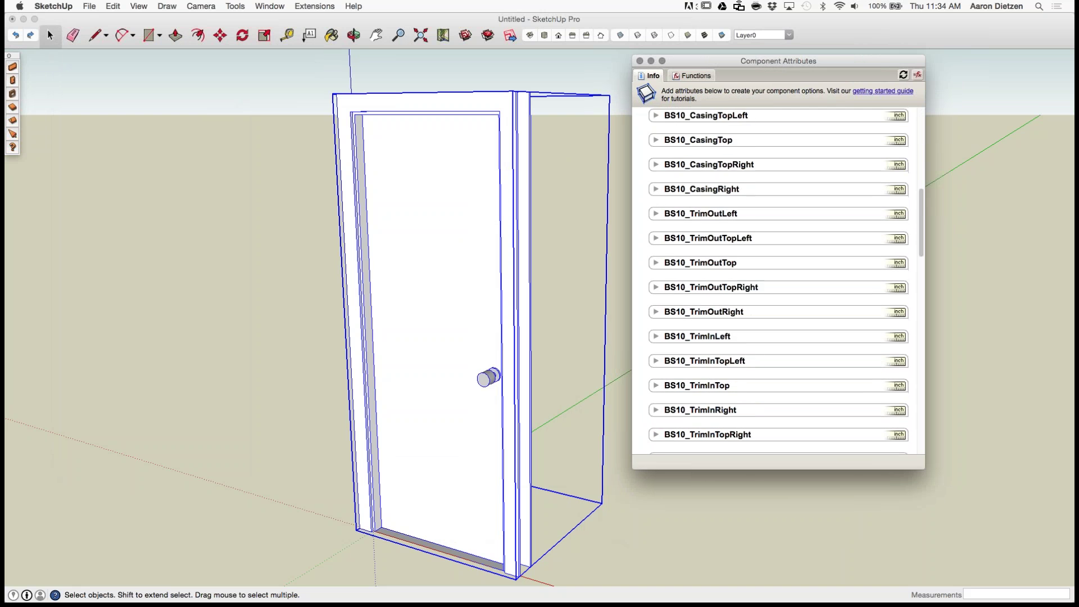
scroll(774, 281, down, 18)
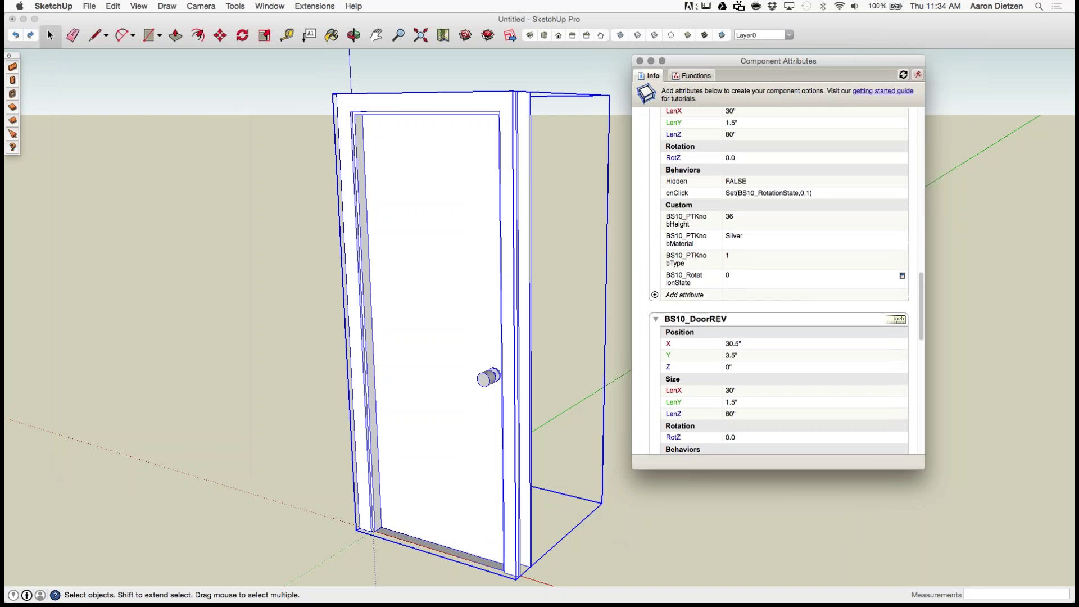
scroll(778, 281, up, 15)
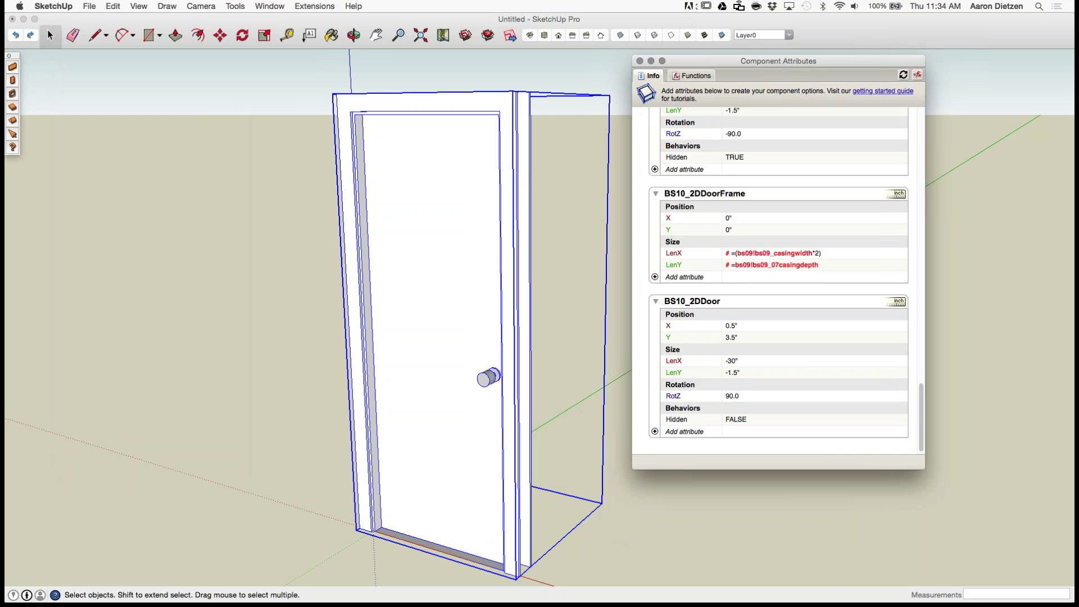
scroll(779, 281, up, 20)
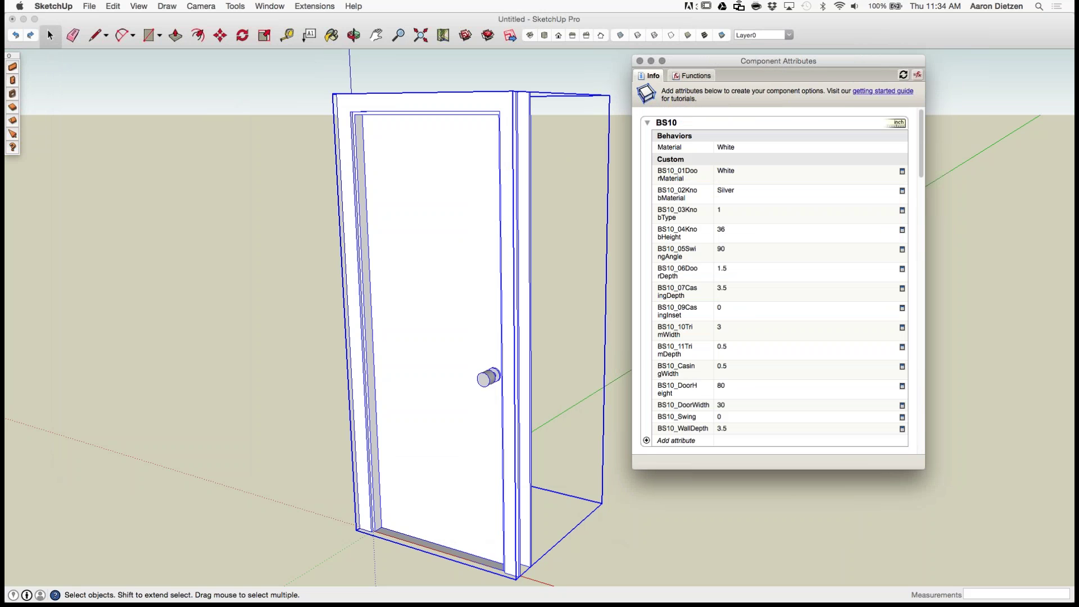
scroll(774, 281, down, 1)
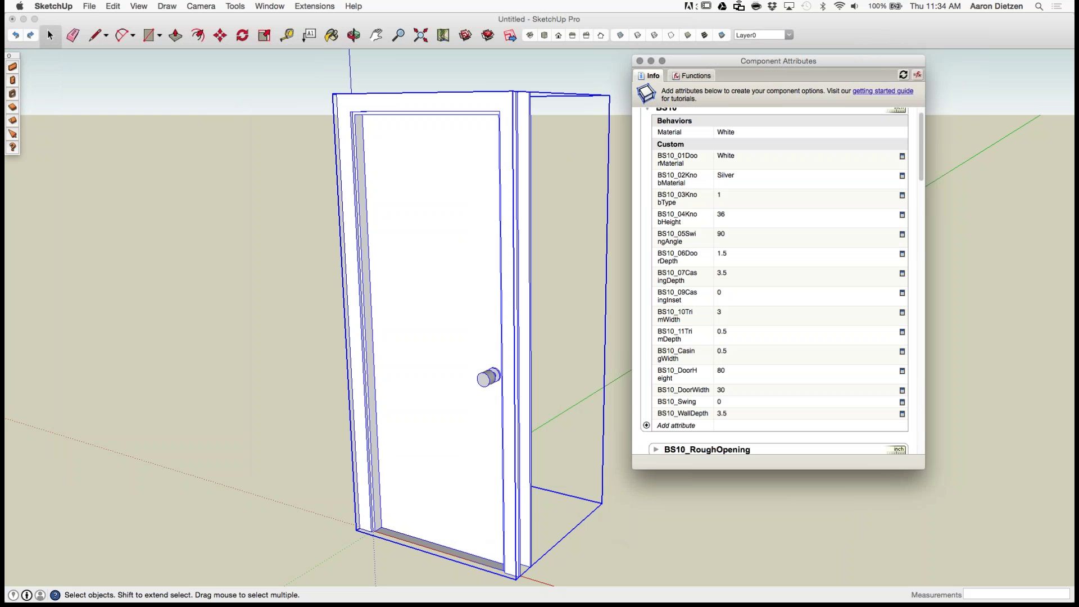
scroll(774, 281, up, 1)
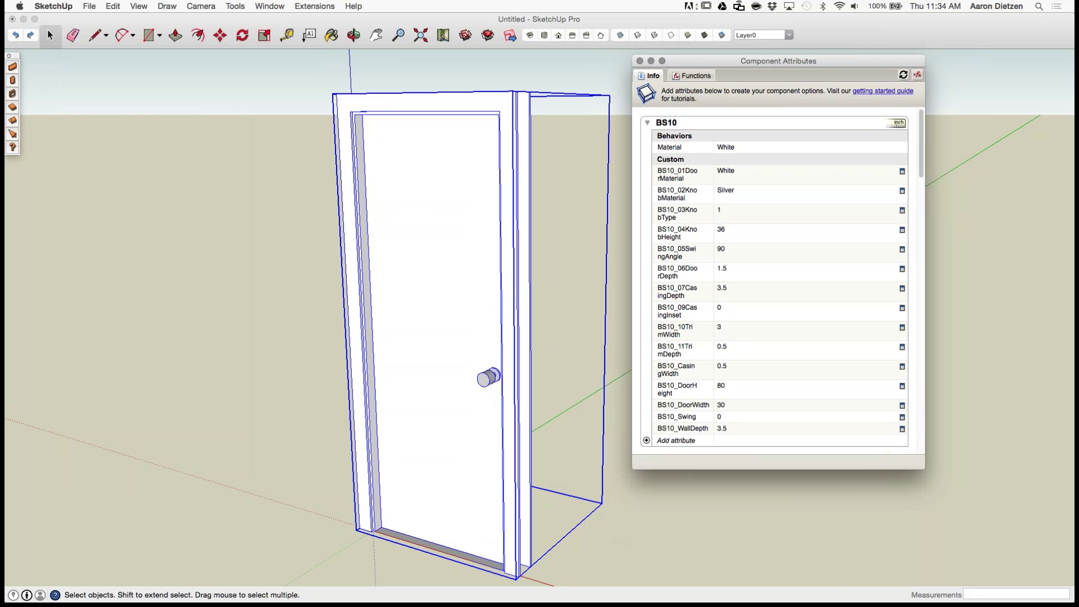
Step: Open the BS10 component for editing and inspect the attributes of its door panel and outer trim pieces
middle_drag(450, 270, 449, 340)
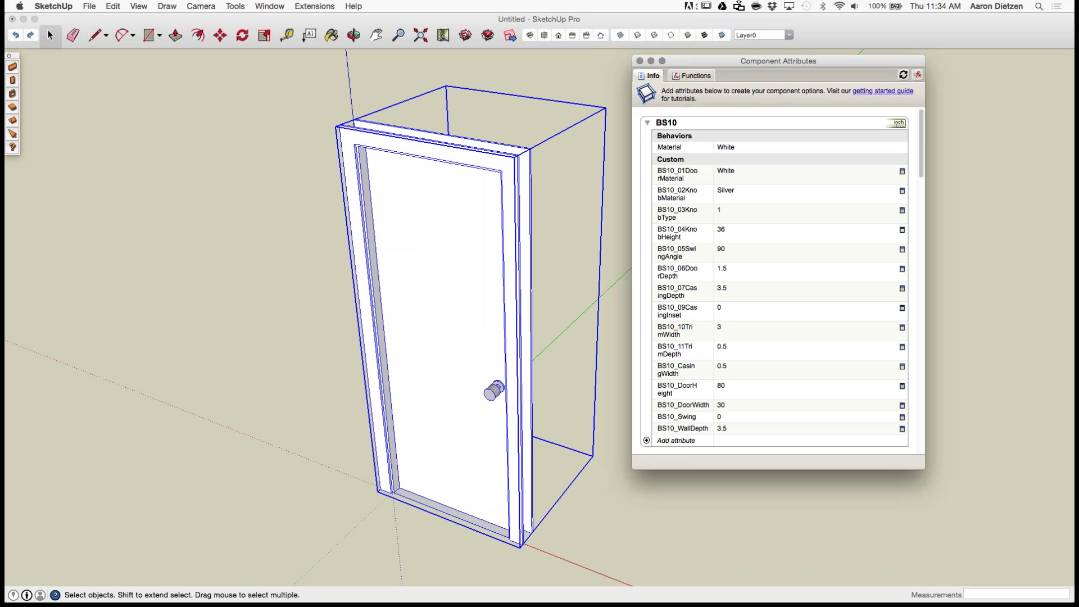
double_click(450, 332)
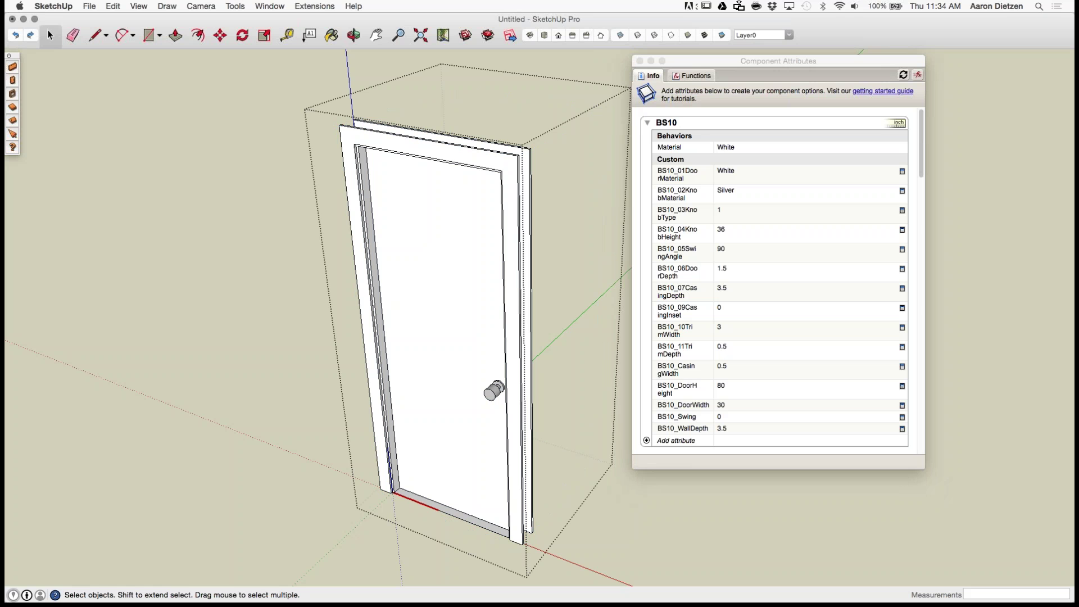
click(449, 332)
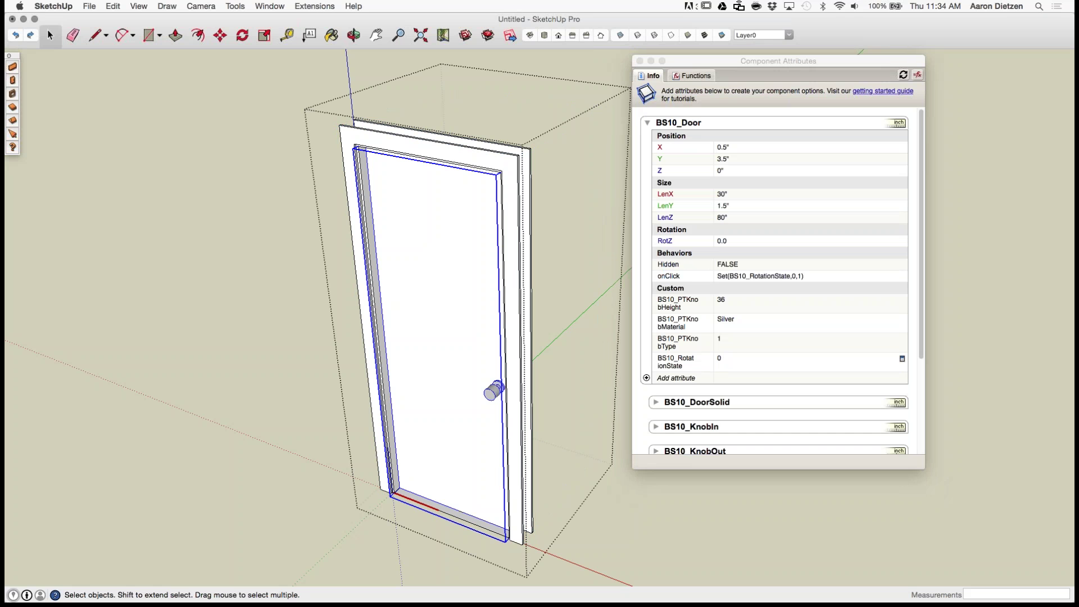
click(376, 281)
click(361, 253)
click(347, 135)
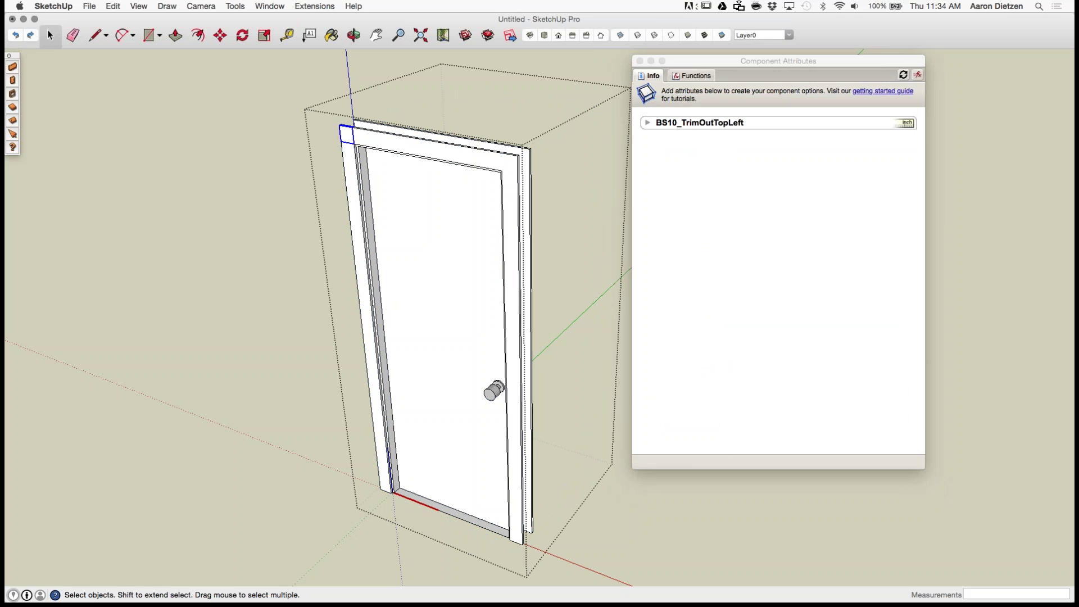
click(424, 148)
Step: Delete the BS10_Door panel and the flat strip lying on the floor behind the frame
click(439, 242)
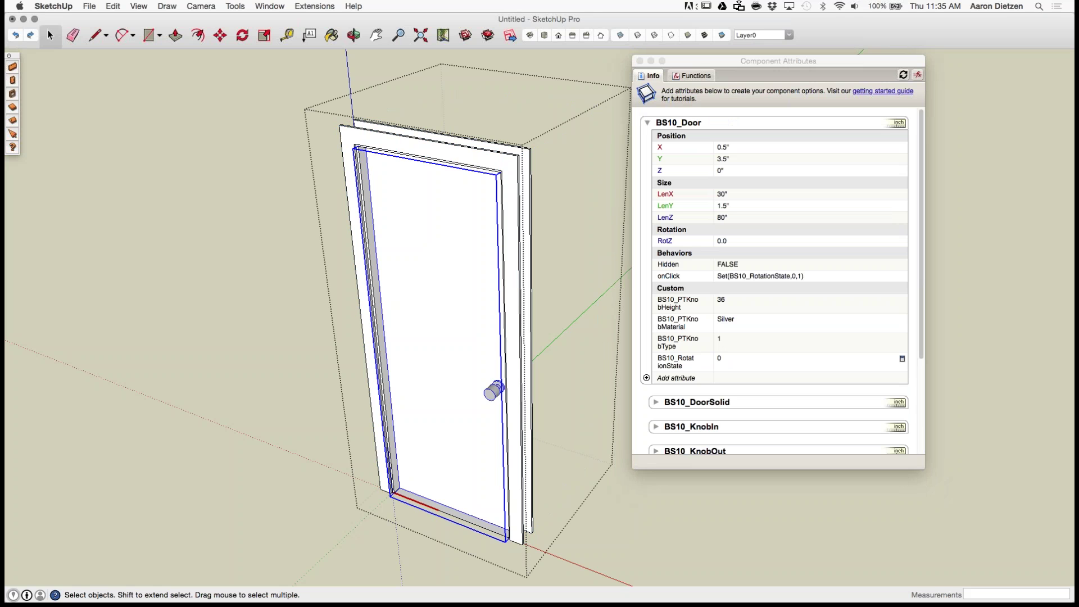
key(Delete)
click(367, 337)
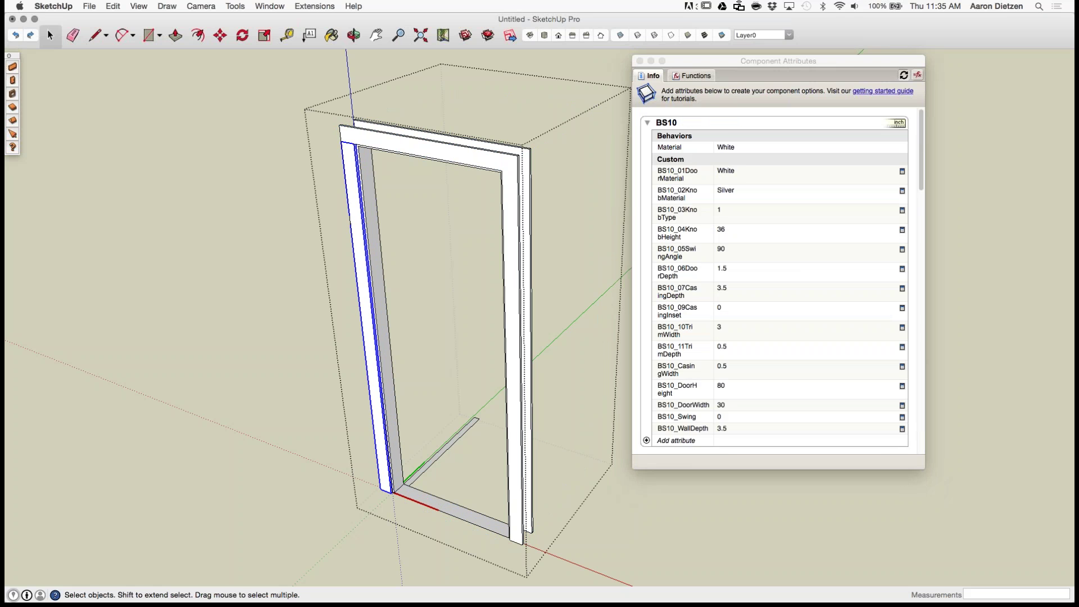
click(444, 451)
key(Delete)
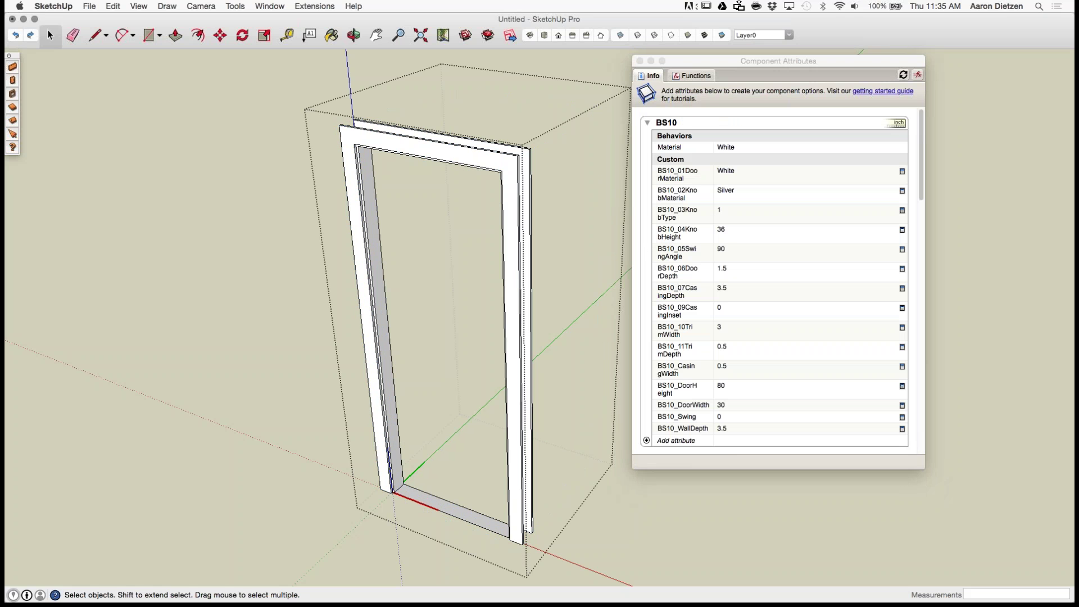
Step: Delete the left, top-left and top pieces of the door's outer trim
click(368, 337)
key(Delete)
click(346, 134)
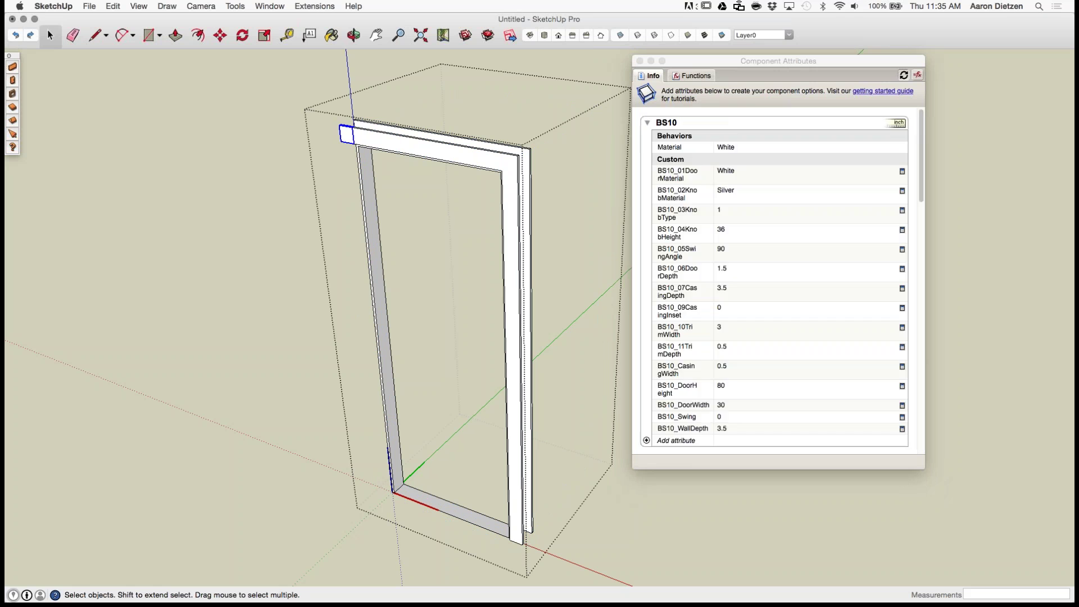
key(Delete)
click(427, 148)
key(Delete)
Step: Delete the left, top-left and top pieces of the door's inner trim
click(360, 130)
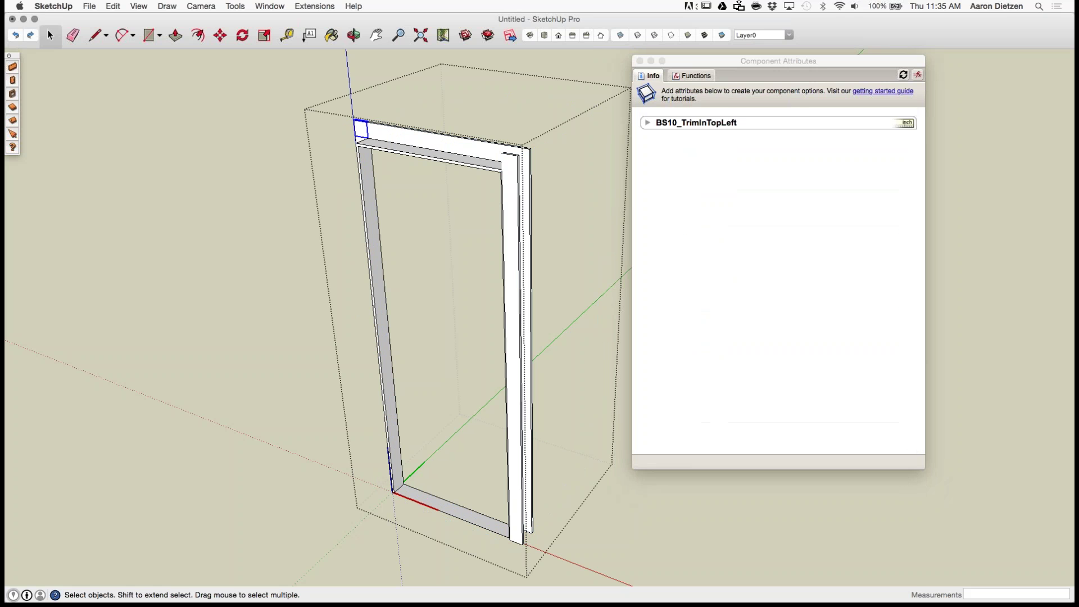
key(Delete)
click(361, 138)
key(Delete)
click(427, 140)
key(Delete)
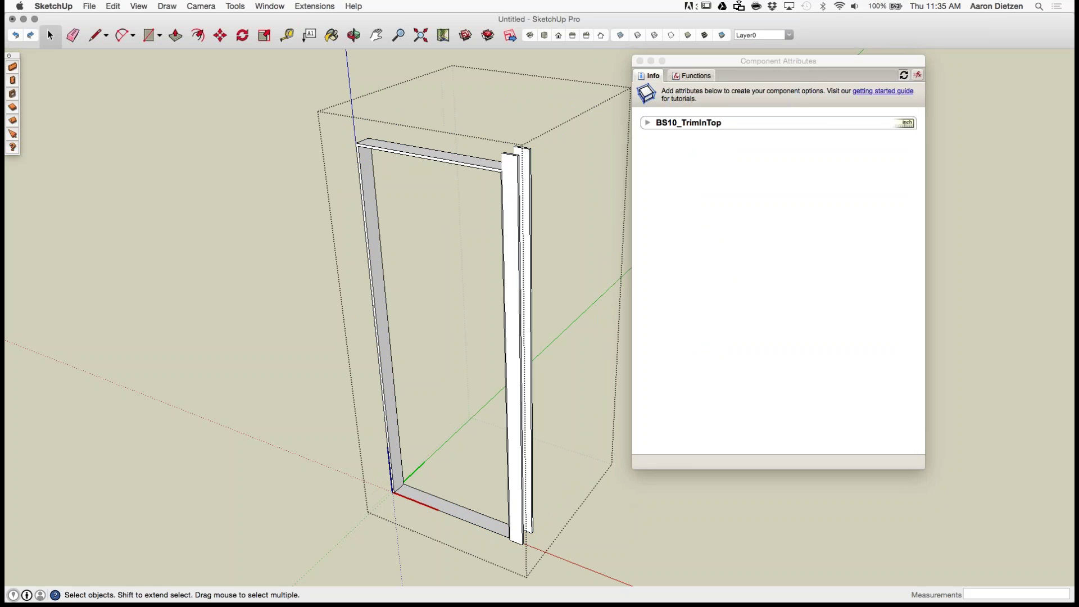
Step: Delete the remaining right and top-right pieces of both the outer and inner trim, leaving only the casing
click(510, 161)
key(Delete)
click(512, 253)
key(Delete)
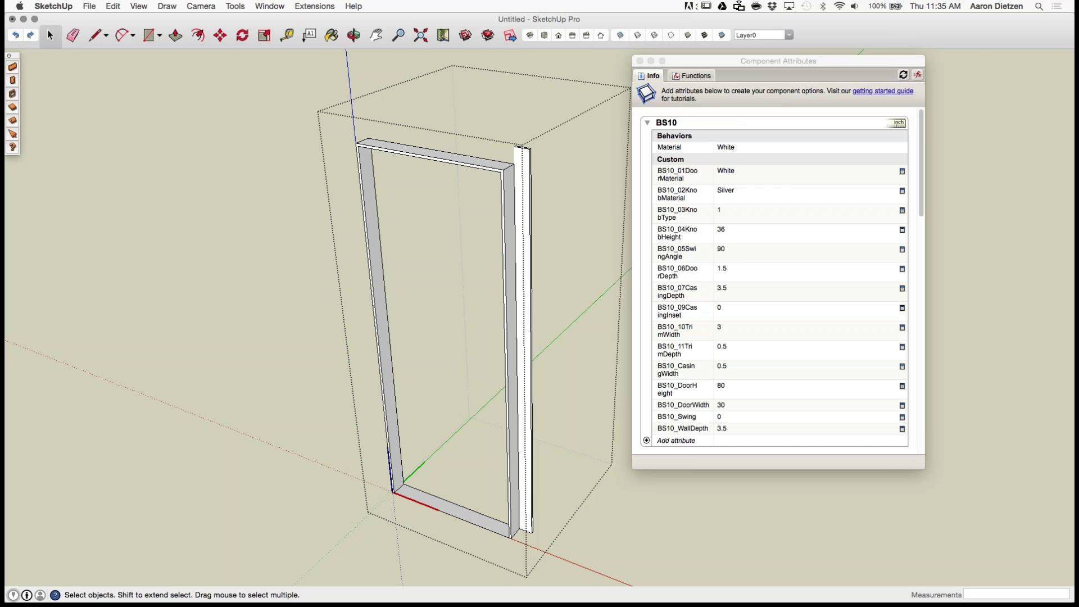
click(522, 157)
key(Delete)
click(524, 236)
key(Delete)
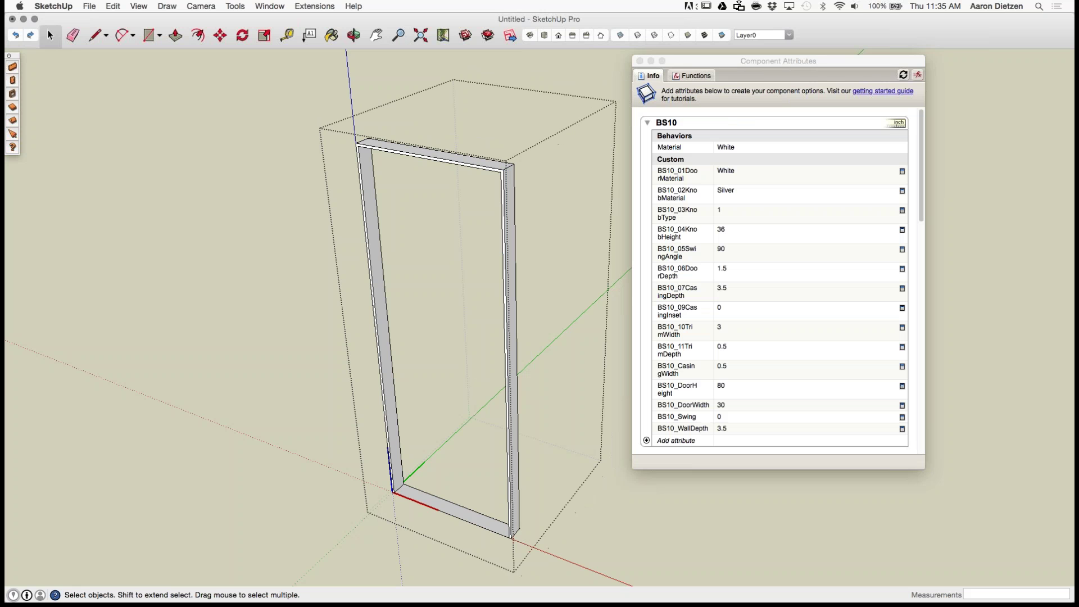
Step: Show hidden geometry and delete the hidden BS10_DoorREV subcomponent inside the casing
scroll(393, 275, up, 2)
middle_drag(393, 275, 388, 296)
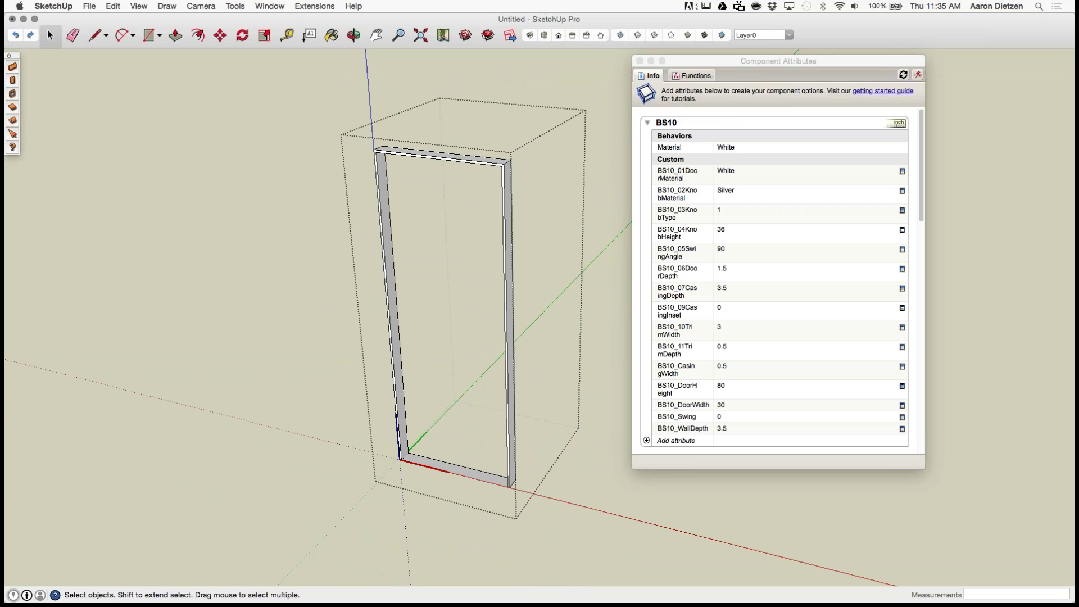
click(139, 6)
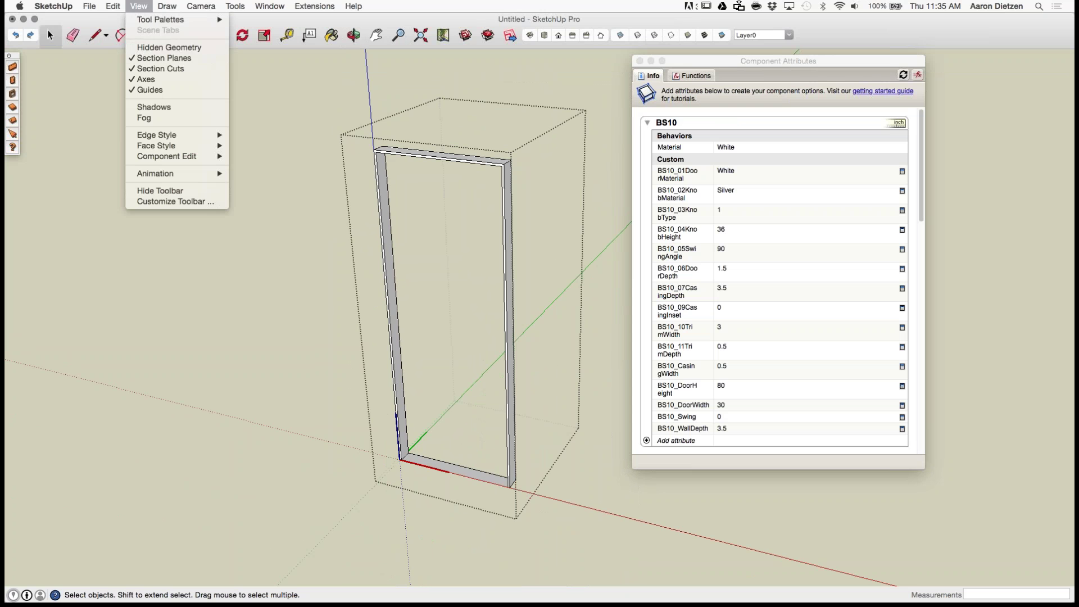
click(169, 48)
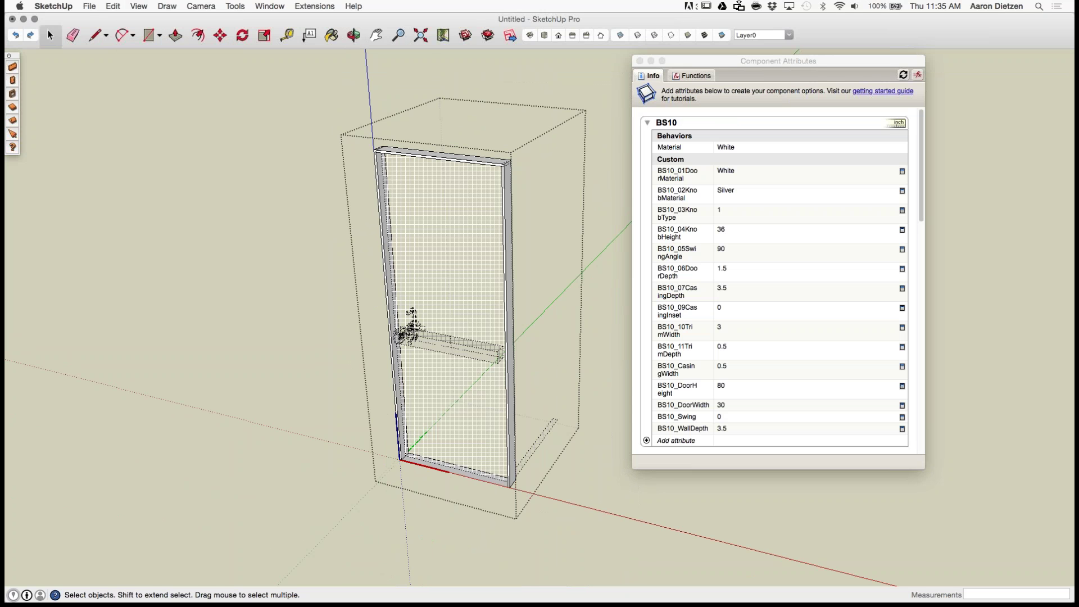
scroll(427, 355, up, 6)
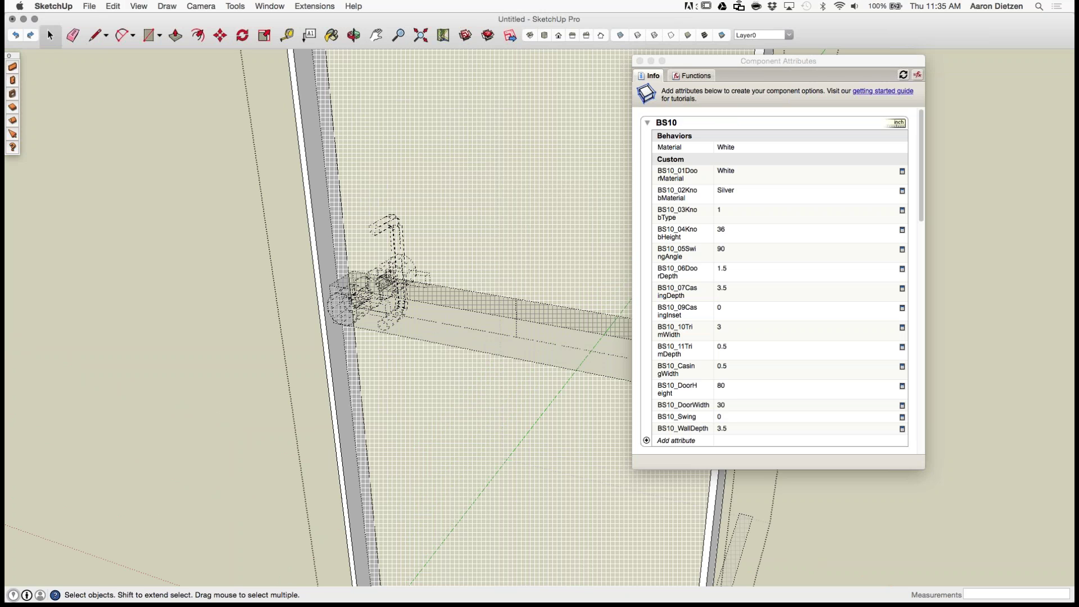
scroll(331, 246, down, 3)
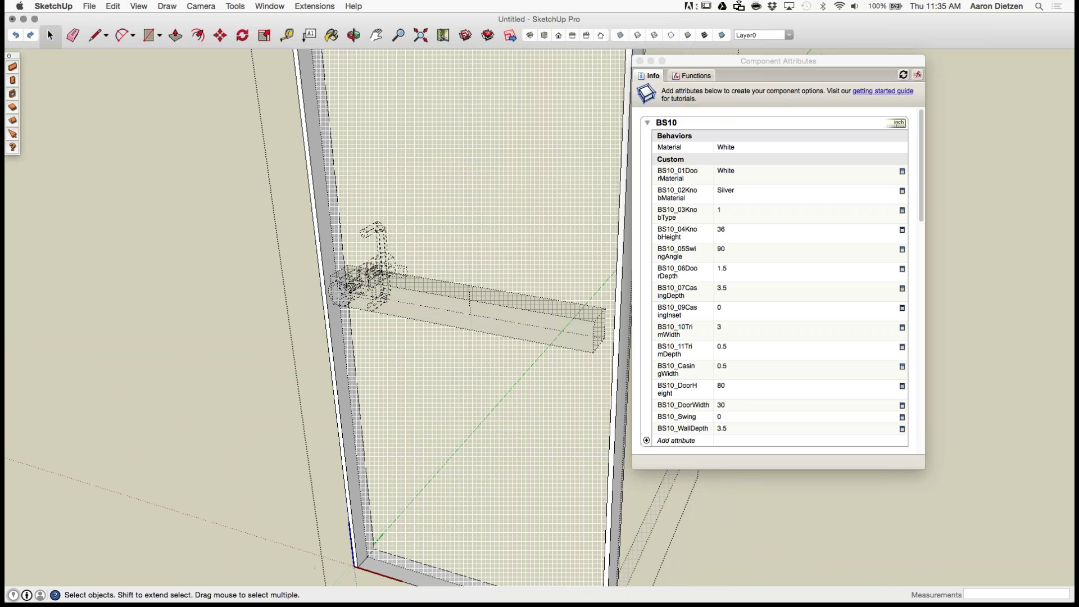
click(376, 281)
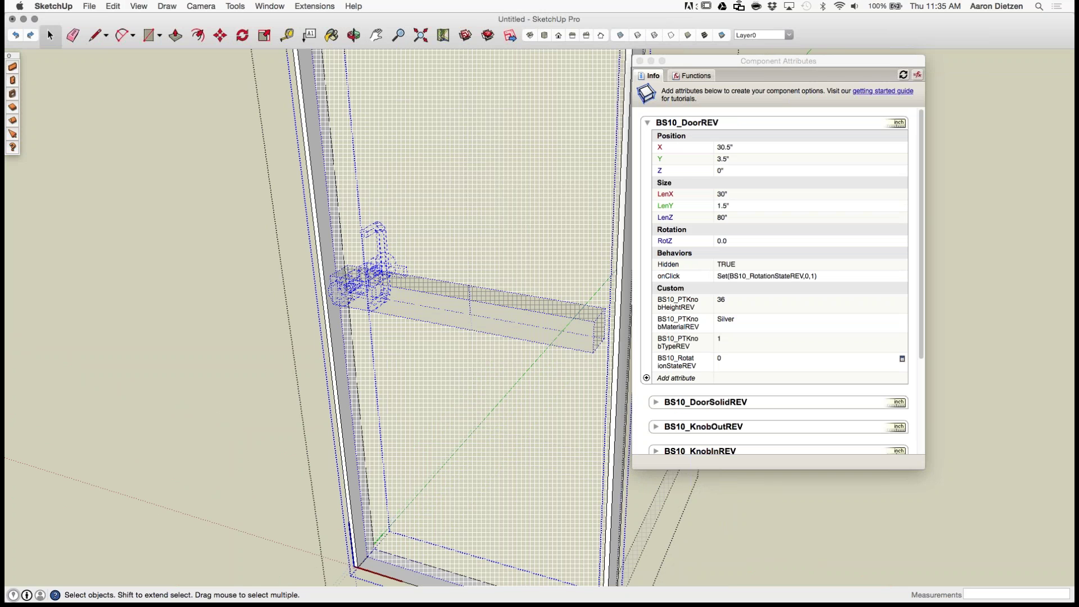
key(Delete)
Step: Delete the hidden flat strip on the floor behind the casing and turn off the hidden geometry display
scroll(370, 286, down, 4)
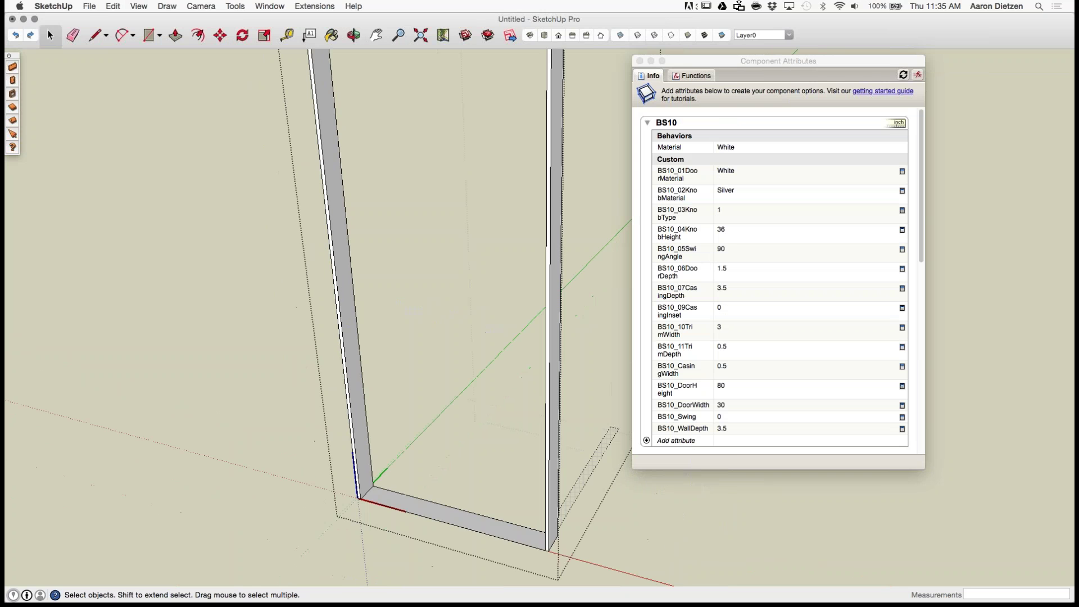
click(552, 443)
key(Delete)
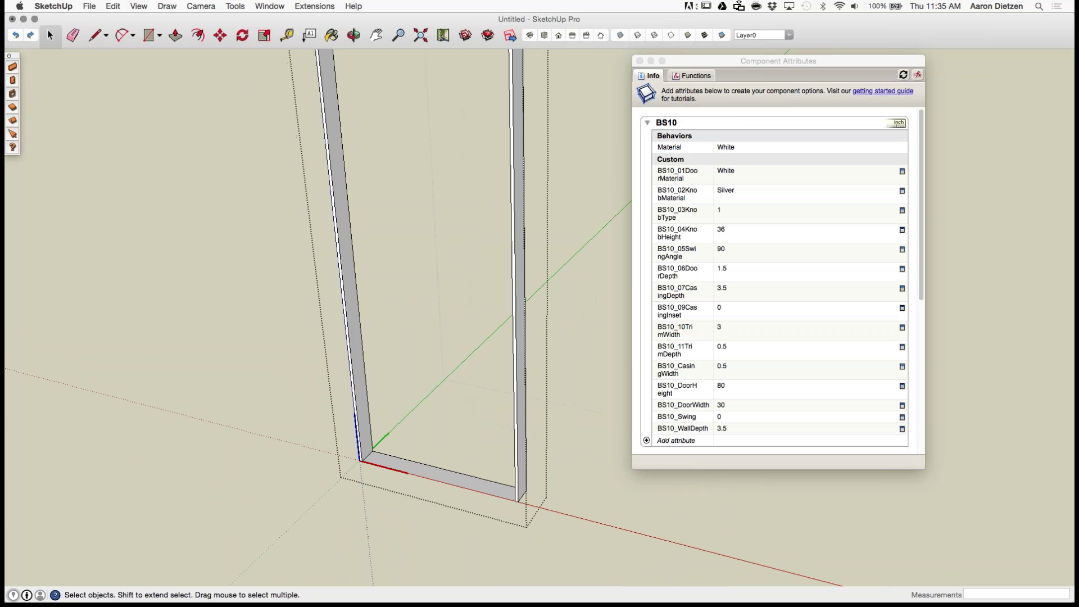
click(139, 6)
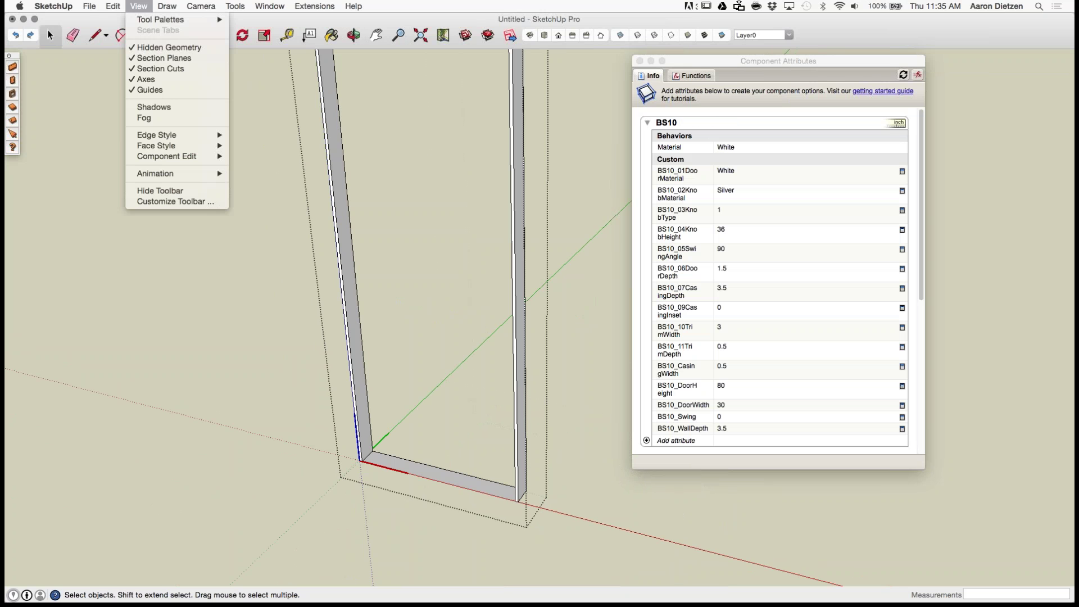
click(155, 48)
scroll(450, 315, down, 2)
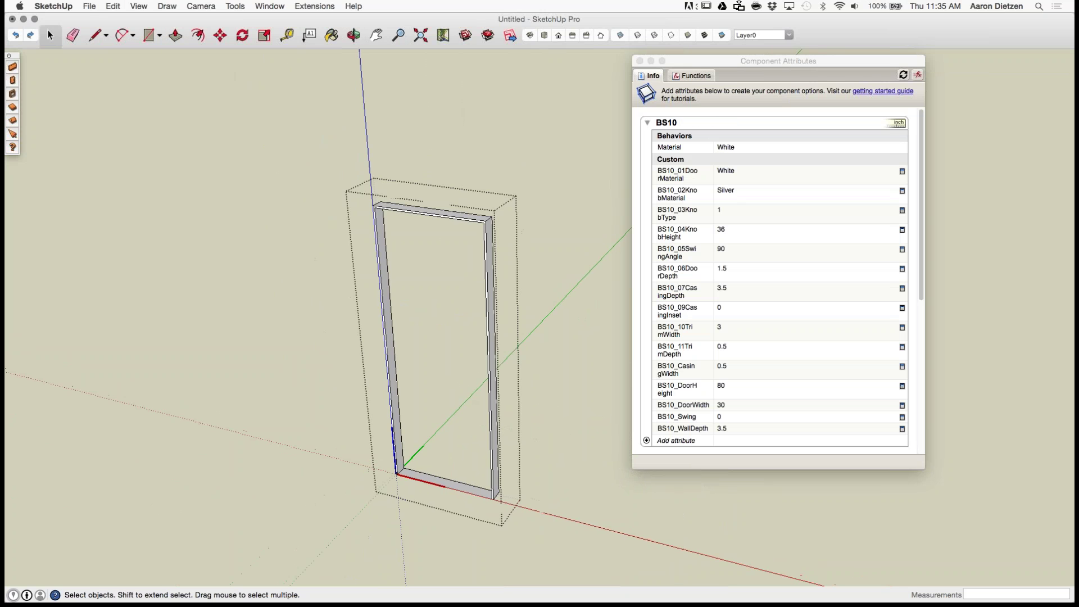
Step: Correct the LenX formula of BS10_2DDoorFrame to =BS10!BS10_DoorWidth+(BS10!BS10_CasingWidth*2)
scroll(450, 315, down, 1)
scroll(778, 281, down, 10)
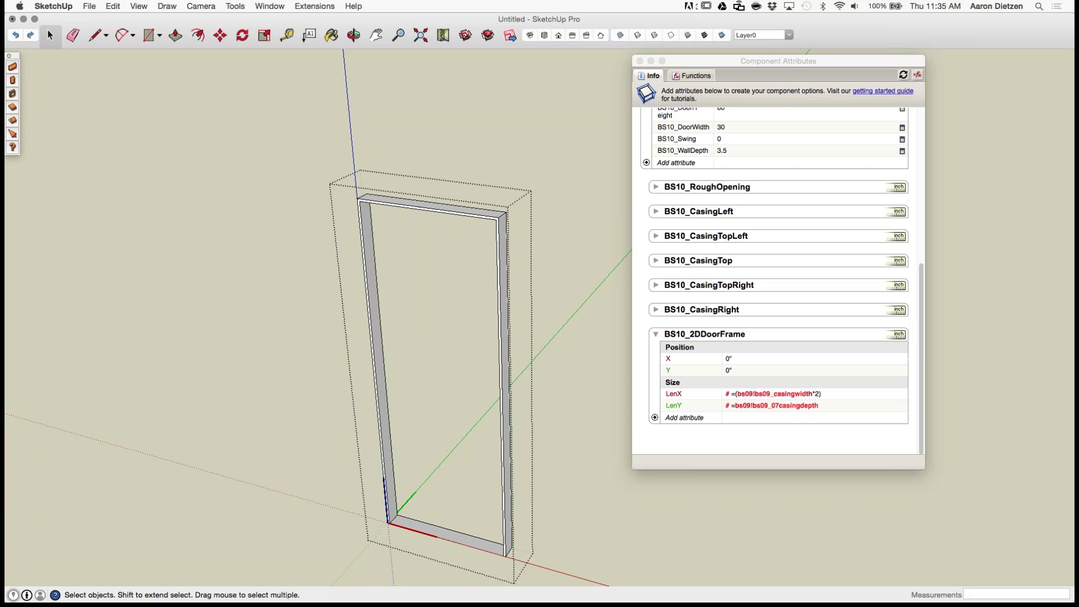
click(737, 394)
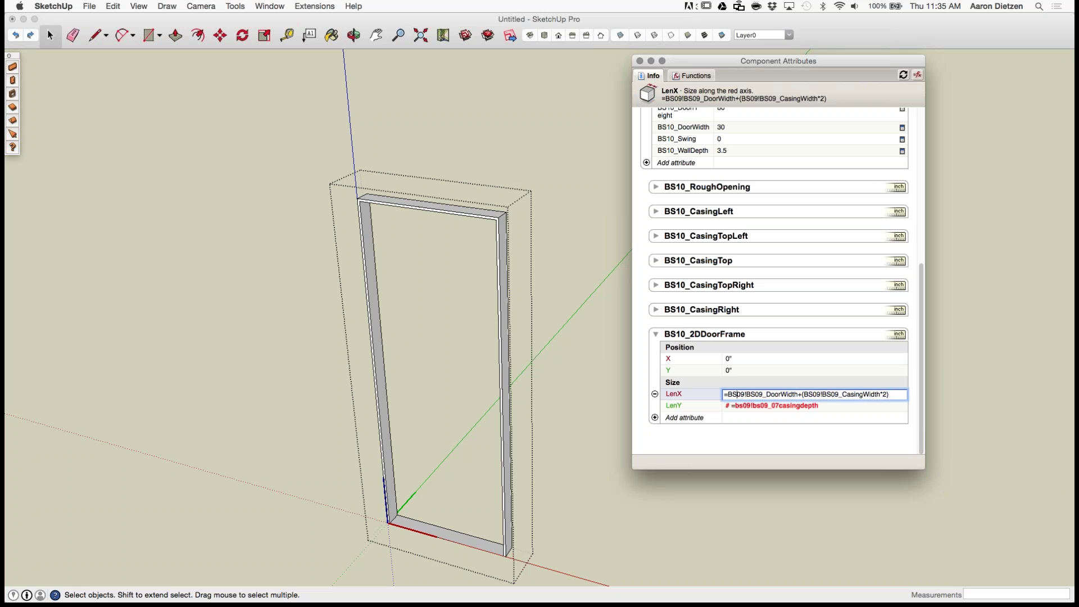
drag(738, 394, 744, 394)
text(10)
drag(759, 394, 763, 394)
text(10)
drag(814, 394, 820, 394)
text(10)
drag(830, 394, 838, 394)
text(10)
key(Return)
Step: Correct the LenY formula of BS10_2DDoorFrame to =BS10!BS10_07CasingDepth
key(Down)
key(Return)
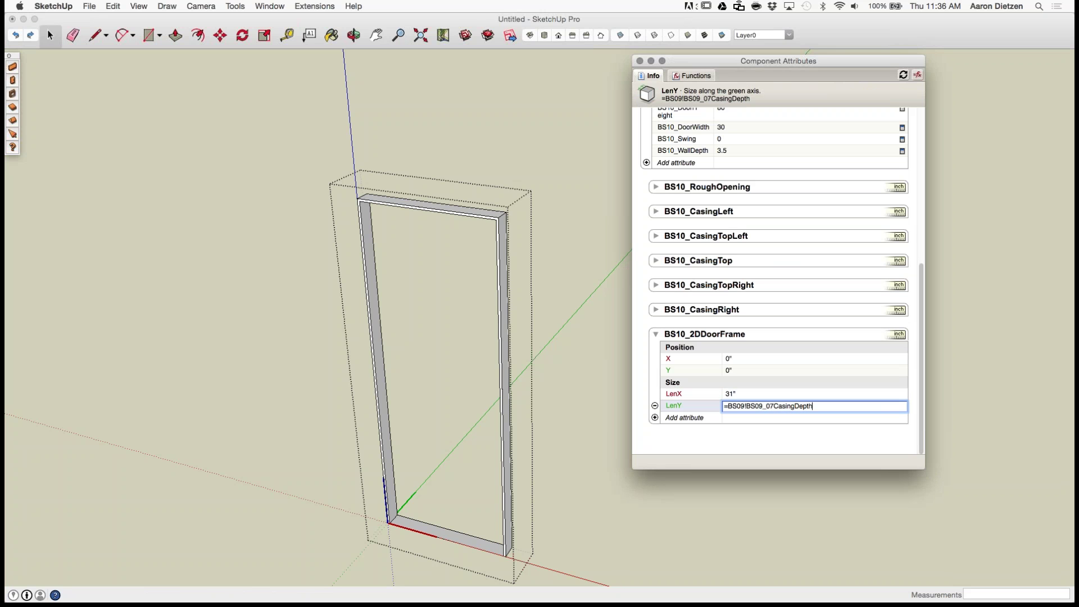
drag(735, 406, 742, 405)
text(10)
drag(756, 406, 764, 405)
text(10)
key(Return)
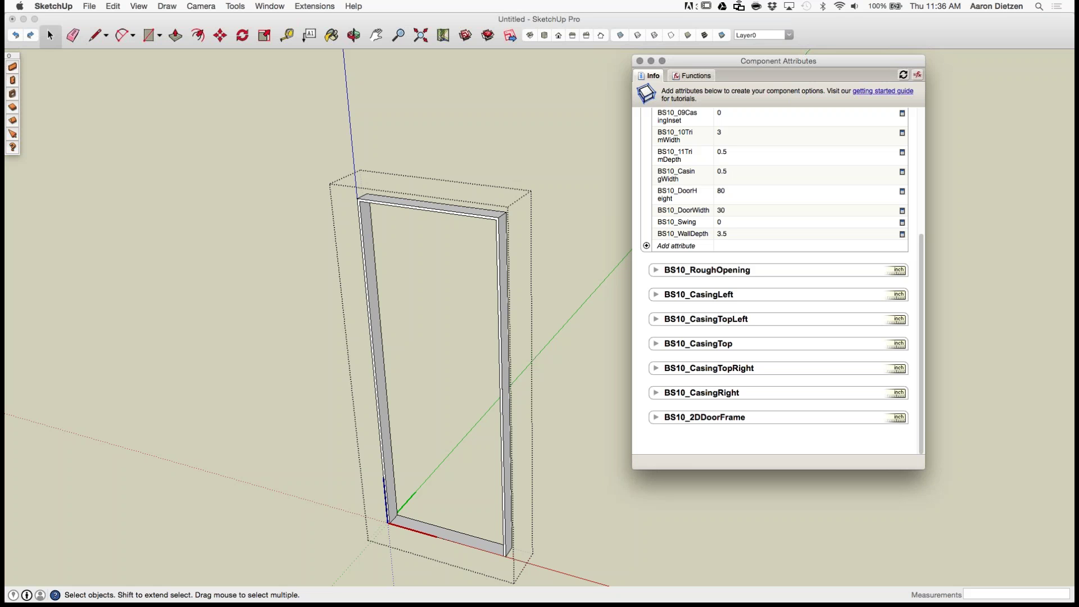
Step: Draw a rectangular face across the top of the casing opening, 2' 6" wide and 1' 3" high
scroll(776, 281, up, 5)
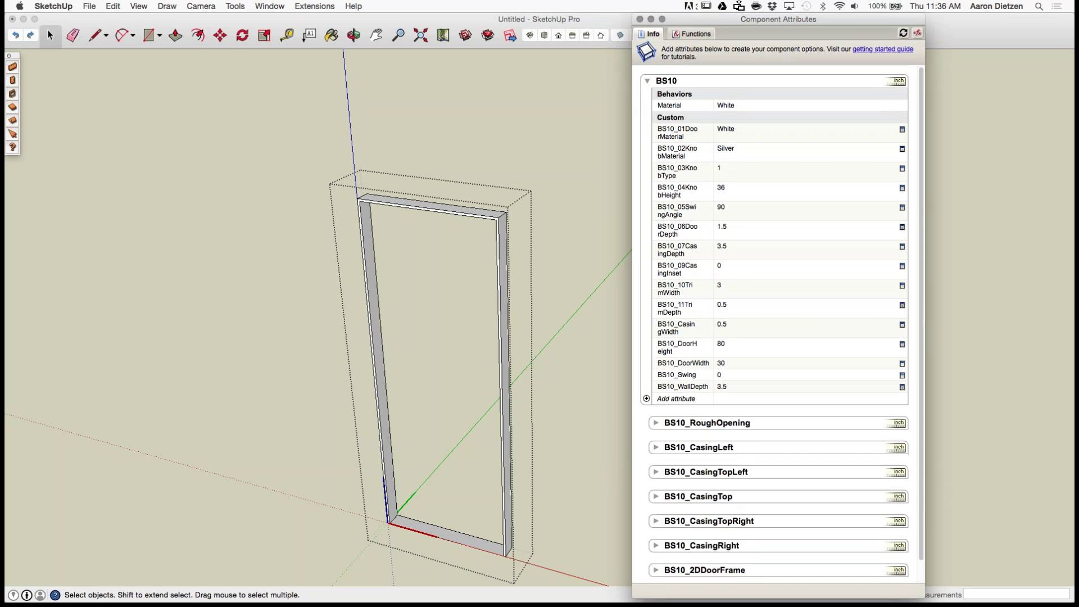
scroll(779, 326, down, 2)
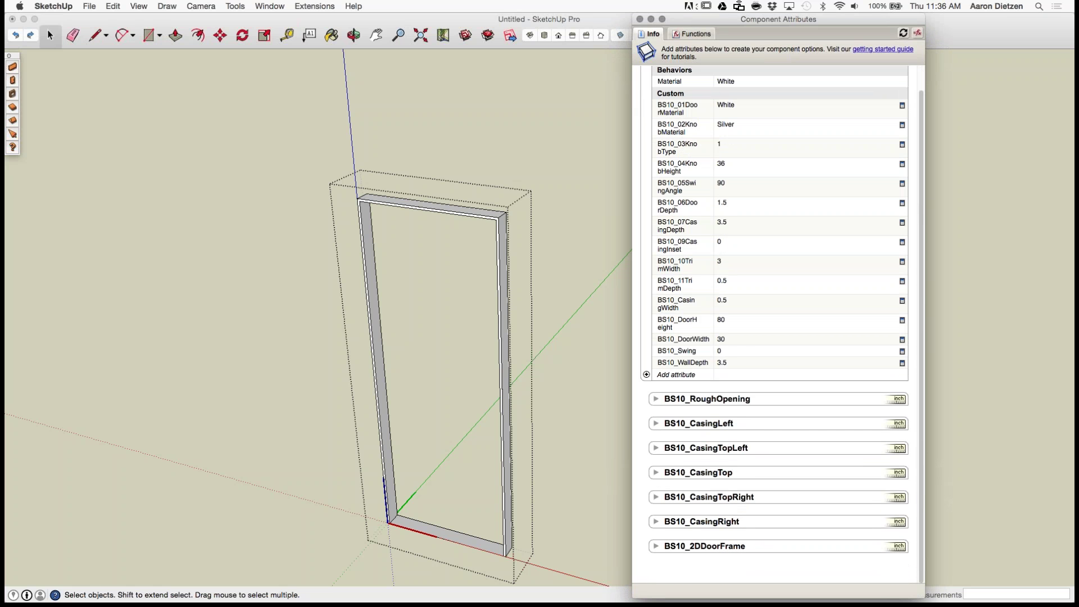
scroll(402, 250, up, 5)
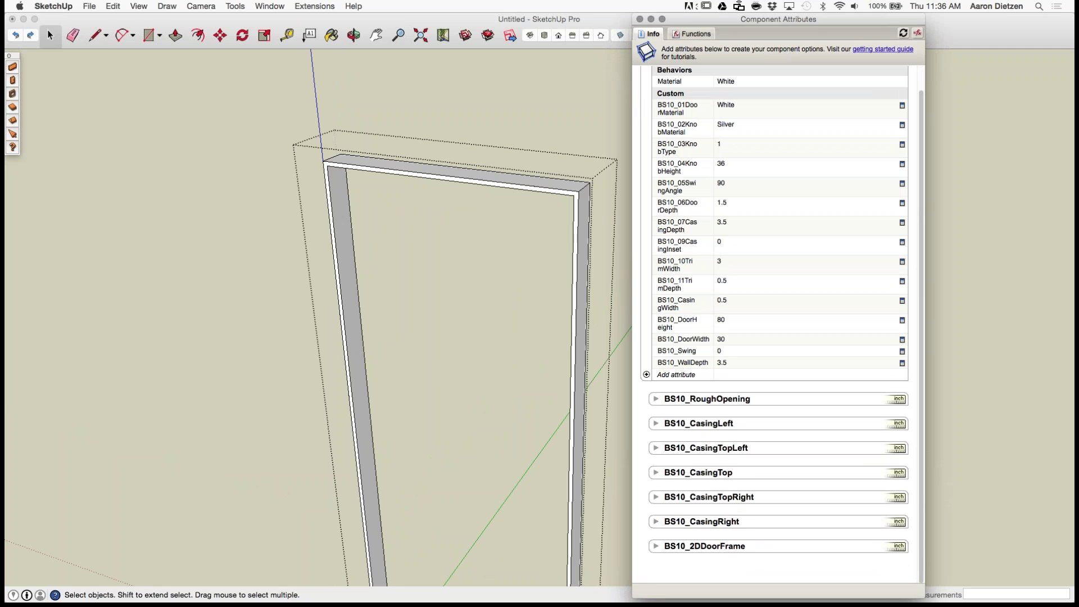
key(l)
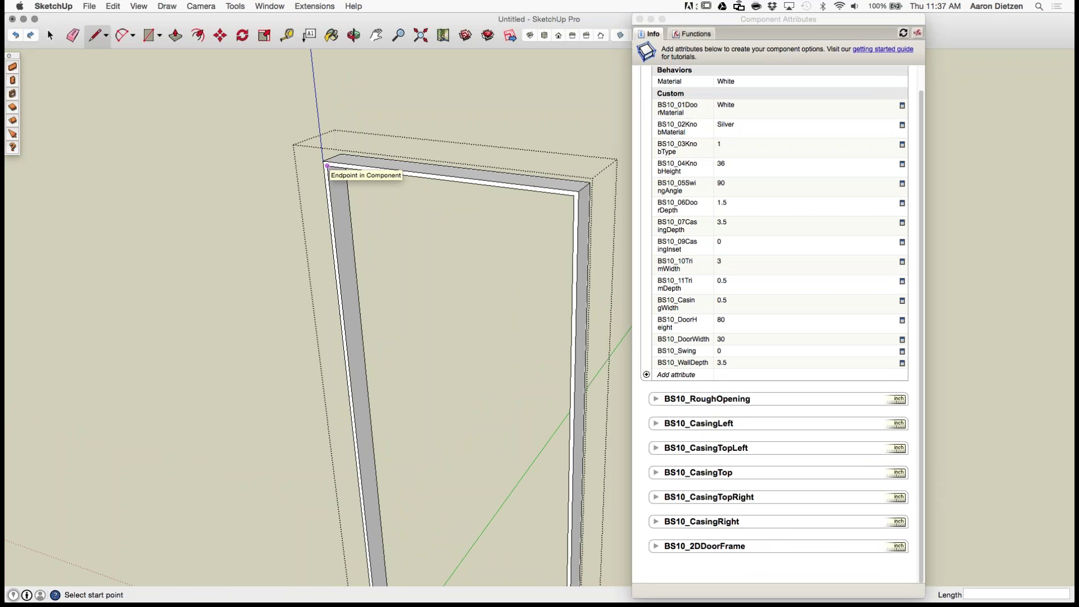
click(327, 166)
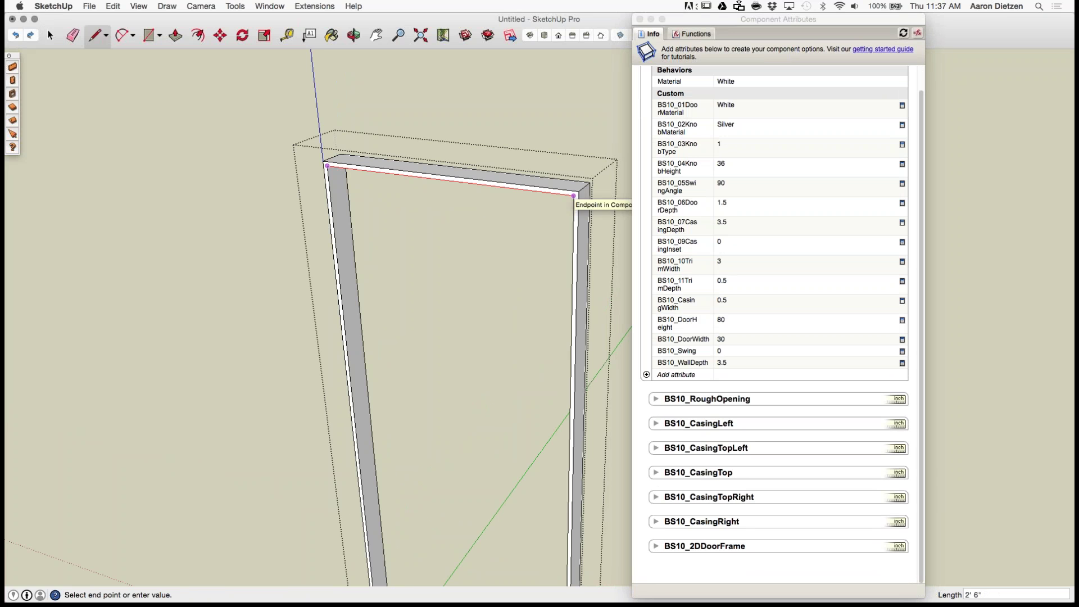
click(573, 196)
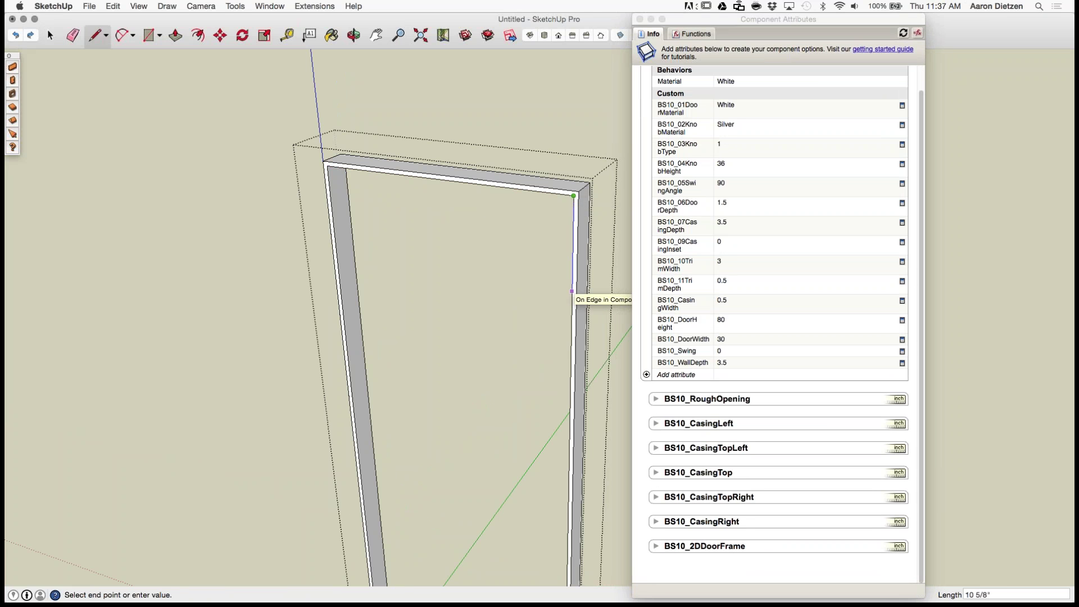
text(16)
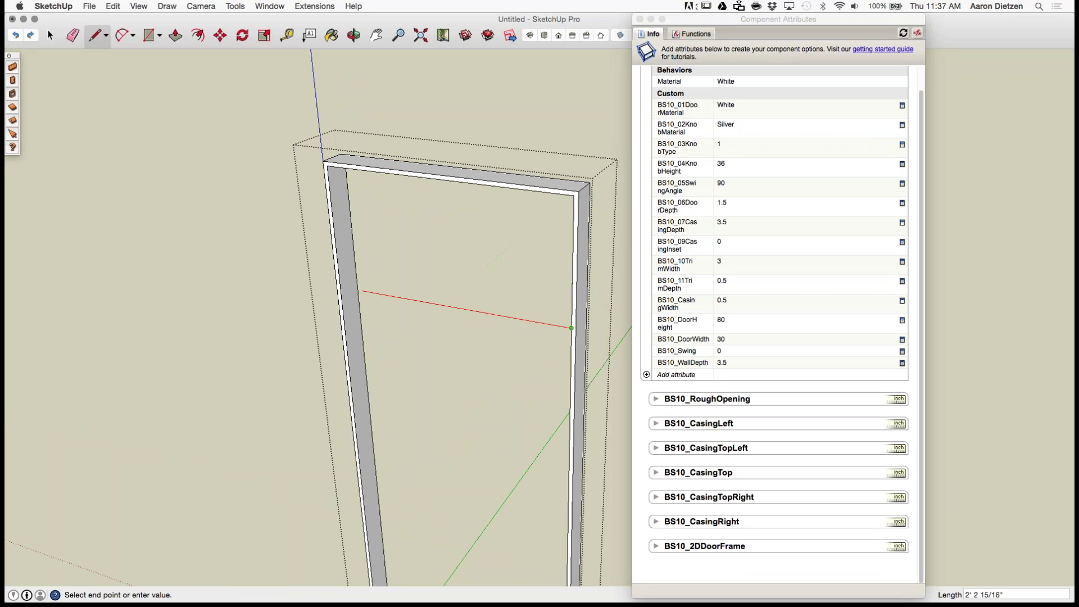
click(340, 287)
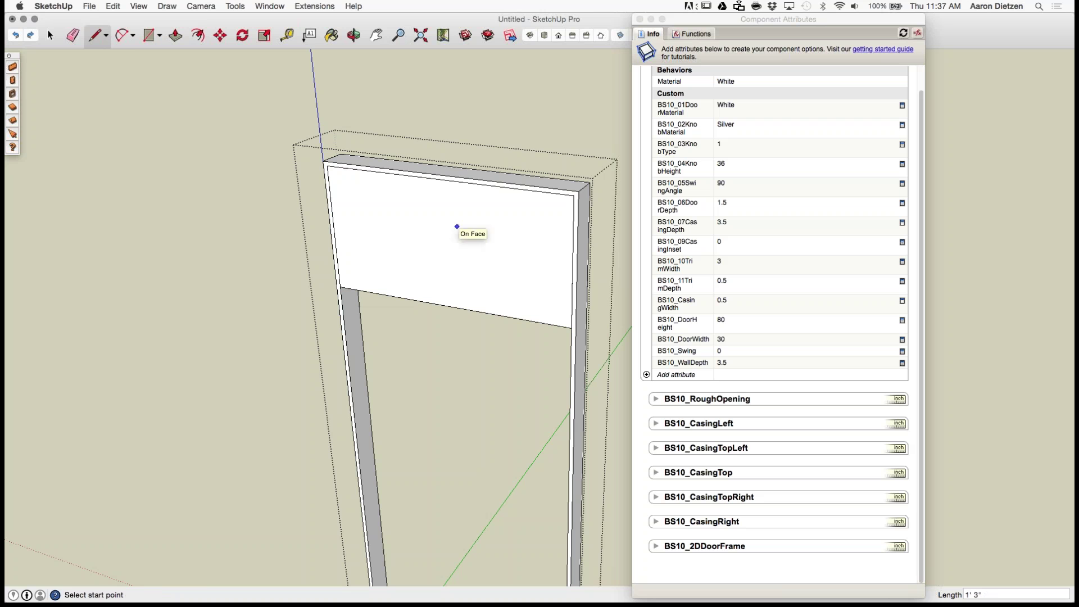
Step: Draw an arc with a 1' 3" bulge between the rectangle's lower corners and erase the area beneath it
key(c)
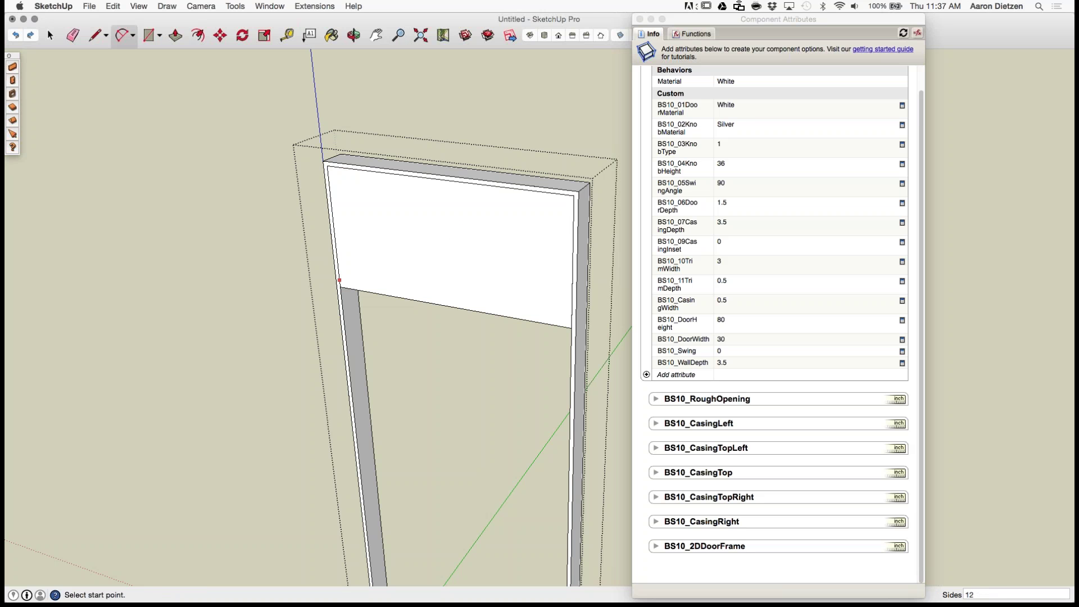
click(339, 287)
click(571, 328)
click(444, 180)
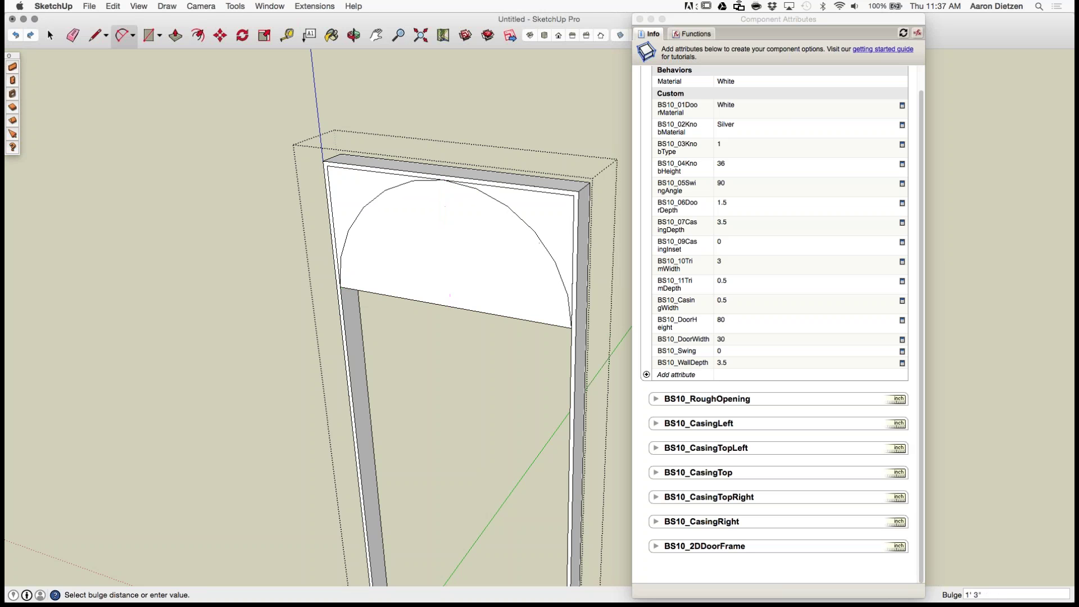
key(e)
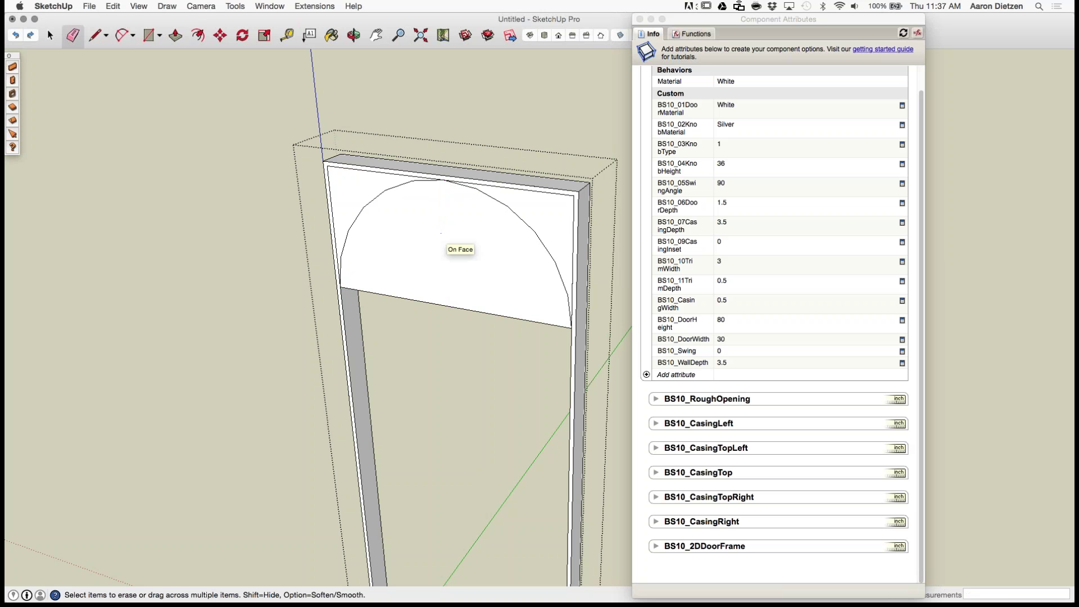
drag(443, 241, 450, 307)
Step: Push/Pull the arch face back through the full 3.5" depth of the casing
key(p)
click(353, 192)
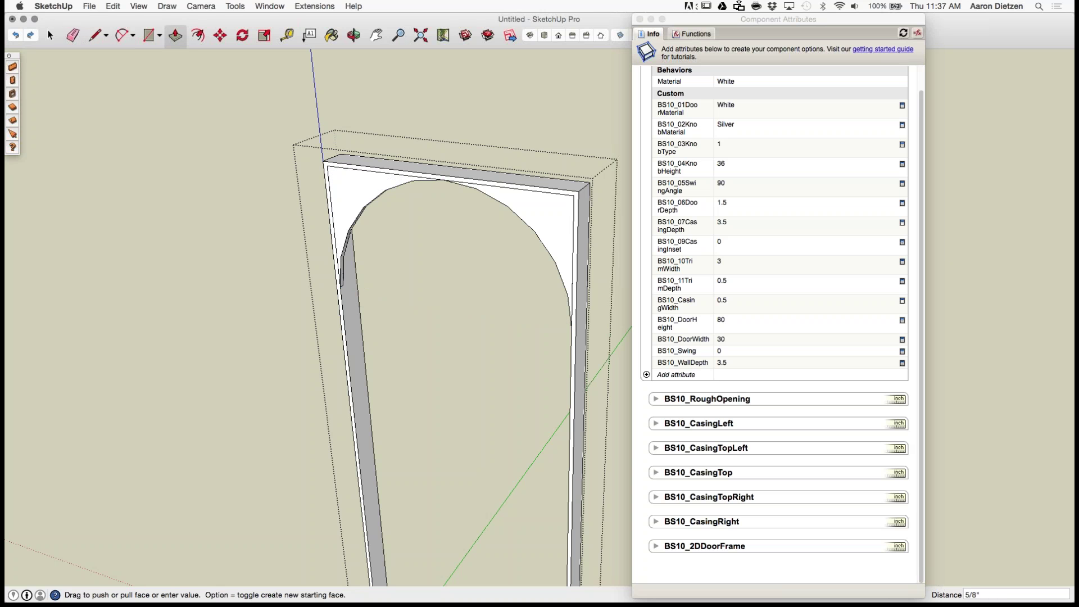
click(364, 178)
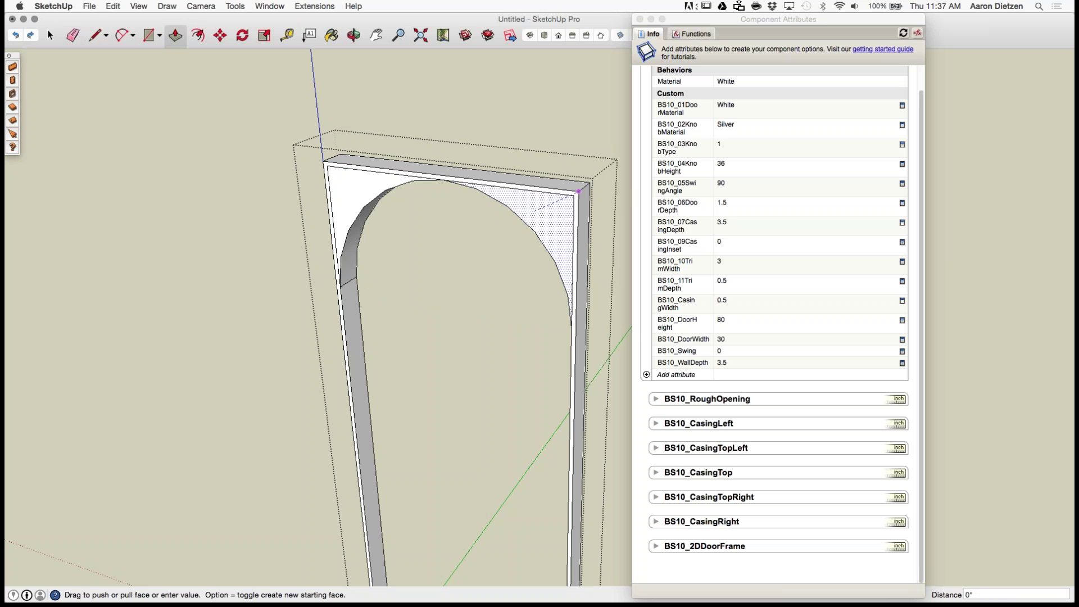
key(space)
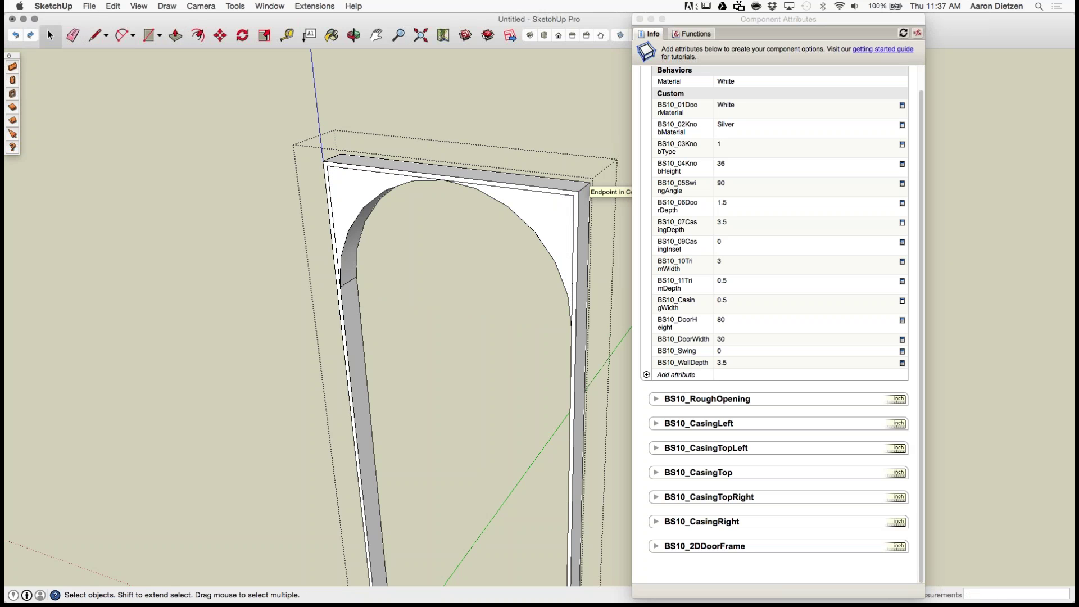
drag(284, 106, 625, 356)
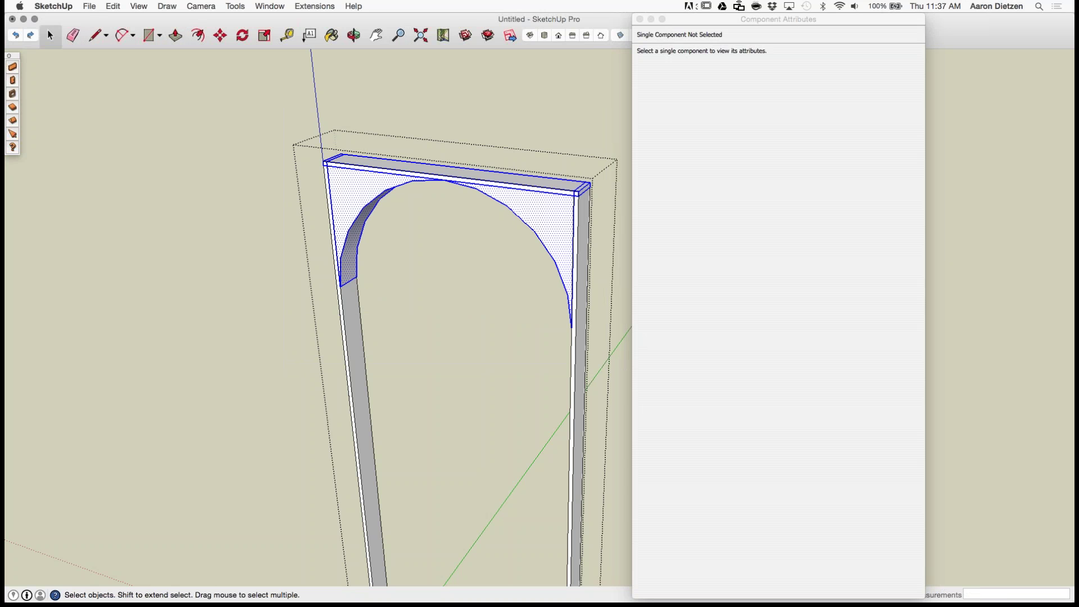
shift+click(582, 360)
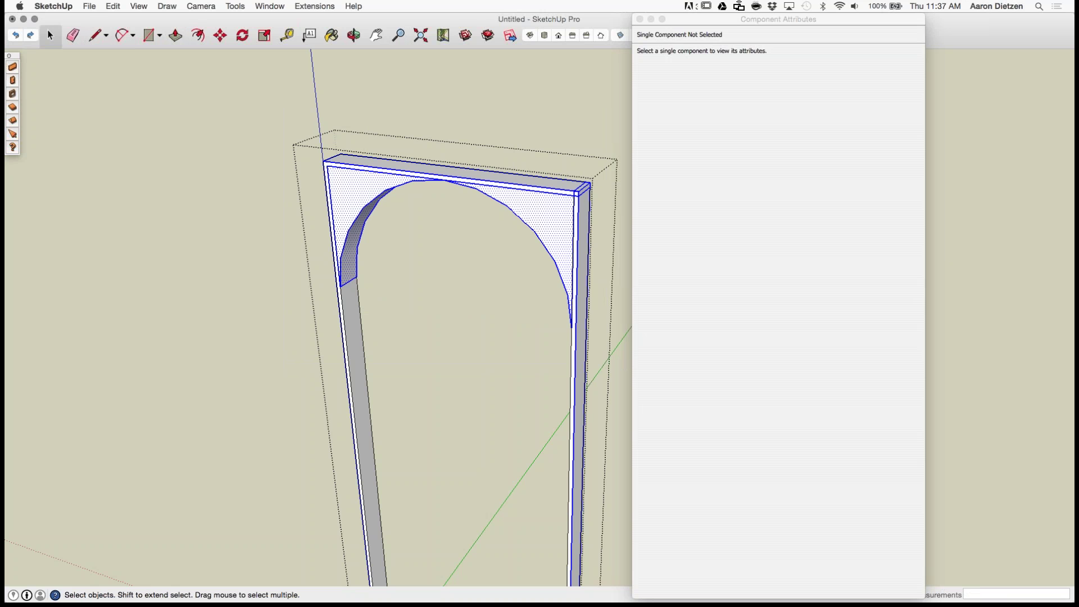
key(Escape)
drag(259, 91, 552, 318)
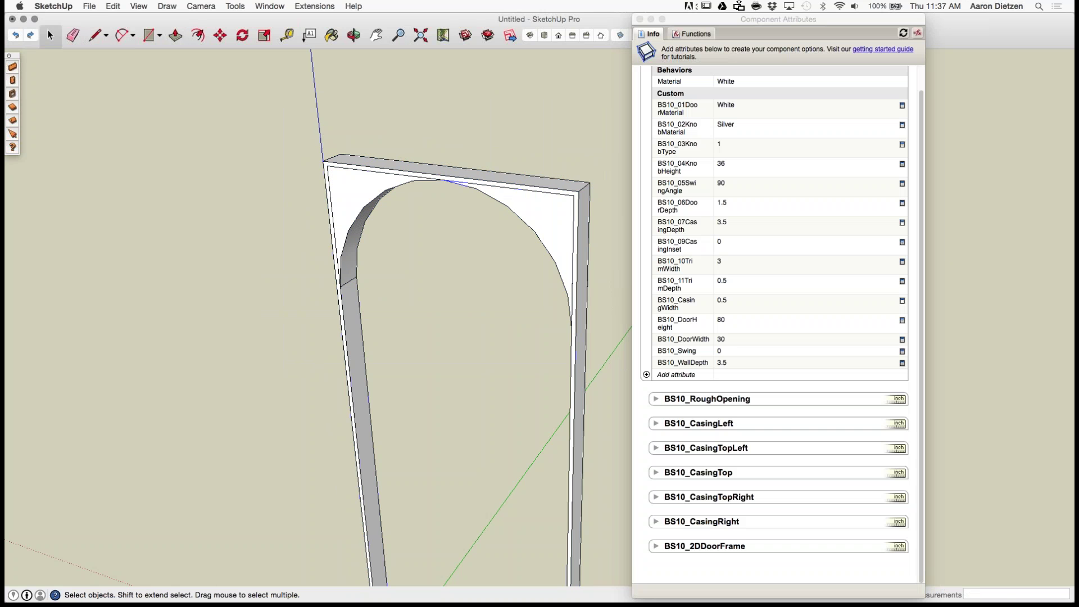
double_click(551, 224)
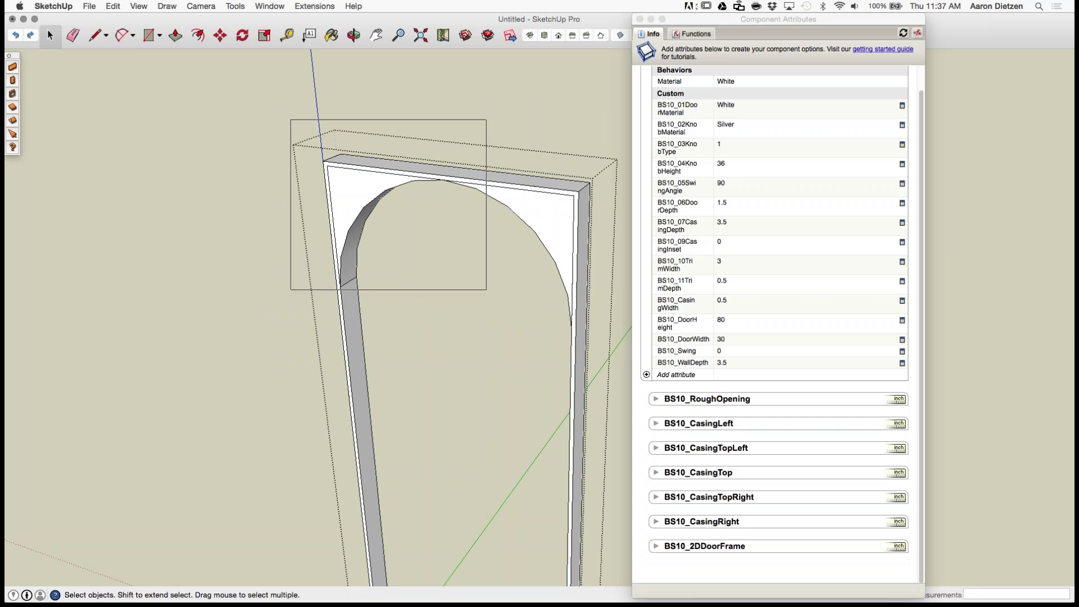
Step: Make only the arch geometry, without the casing parts, a component named BS10_Arch with its axes origin at the opening's upper-left front corner
drag(610, 347, 610, 347)
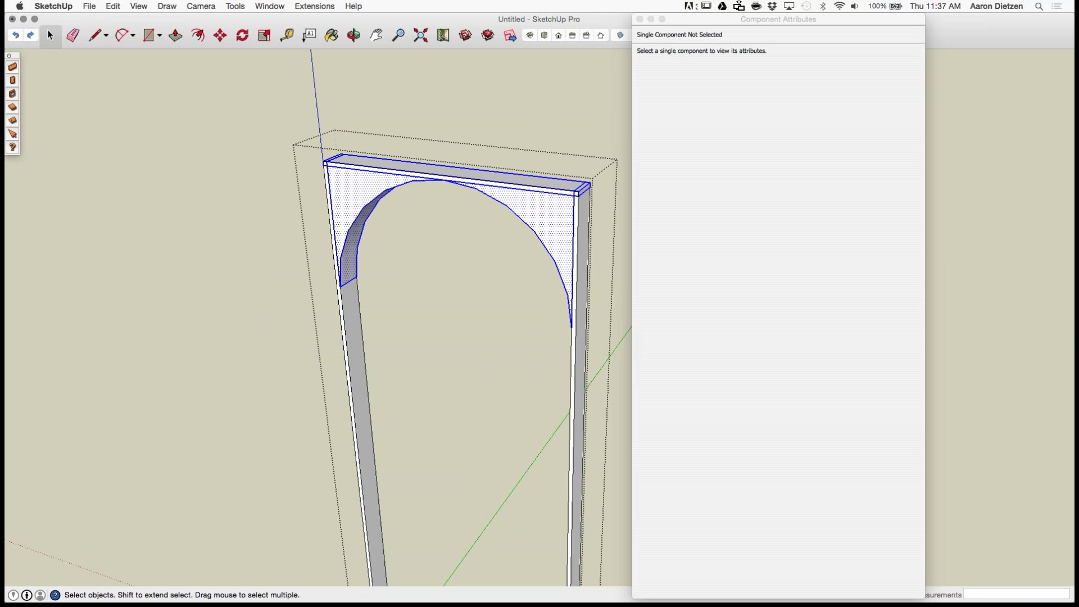
shift+click(585, 190)
shift+click(506, 178)
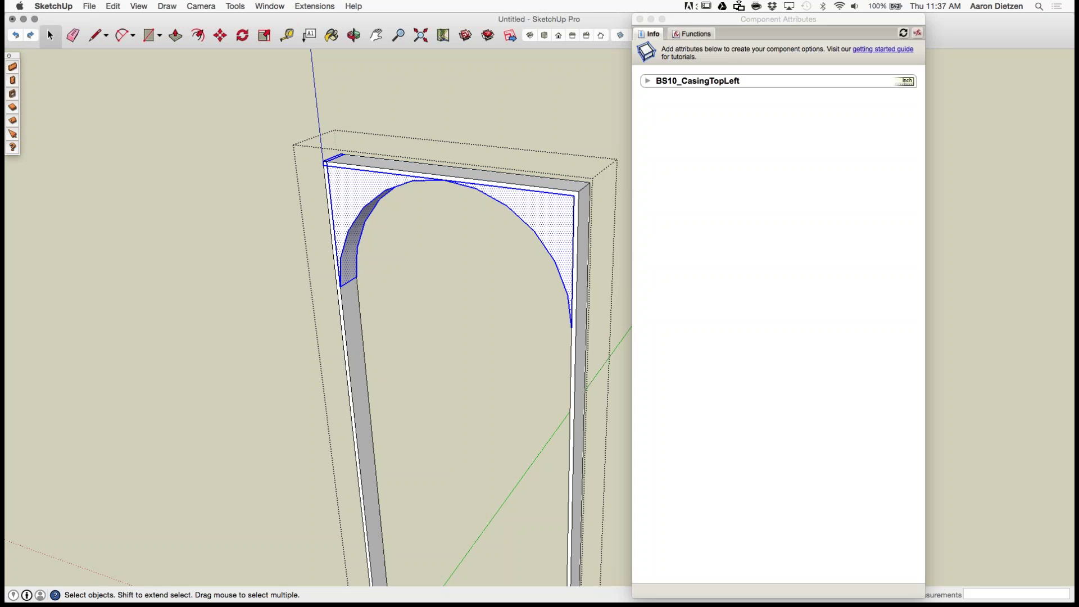
shift+click(332, 159)
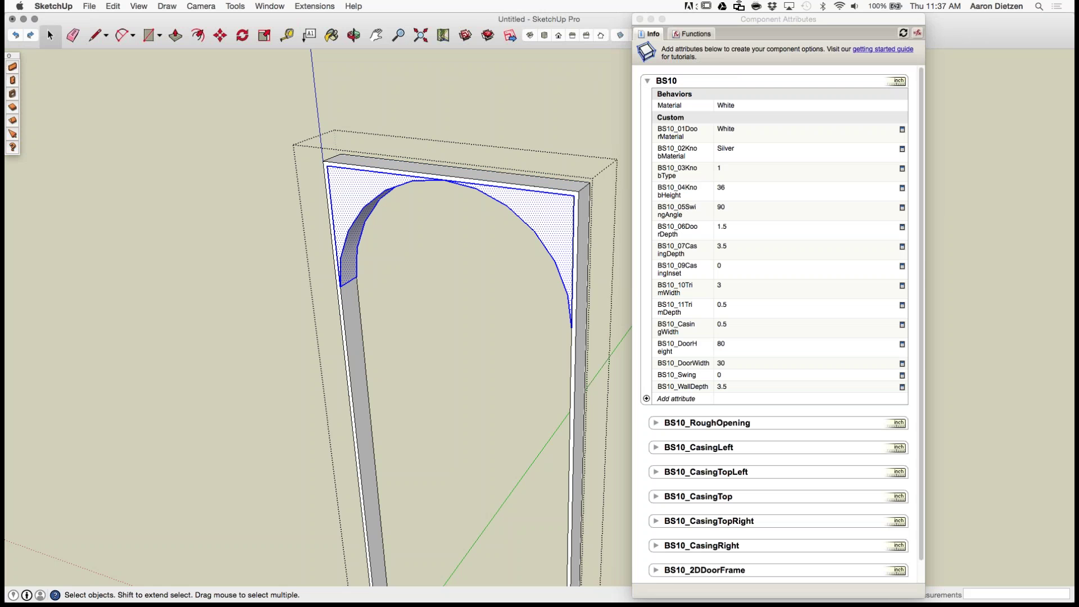
right_click(531, 200)
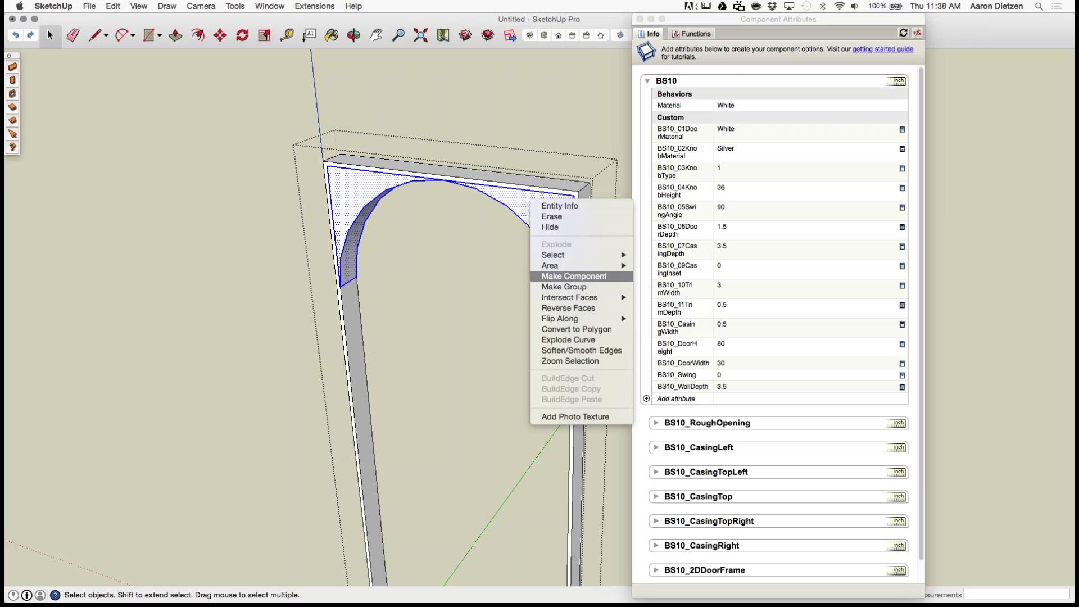
click(574, 276)
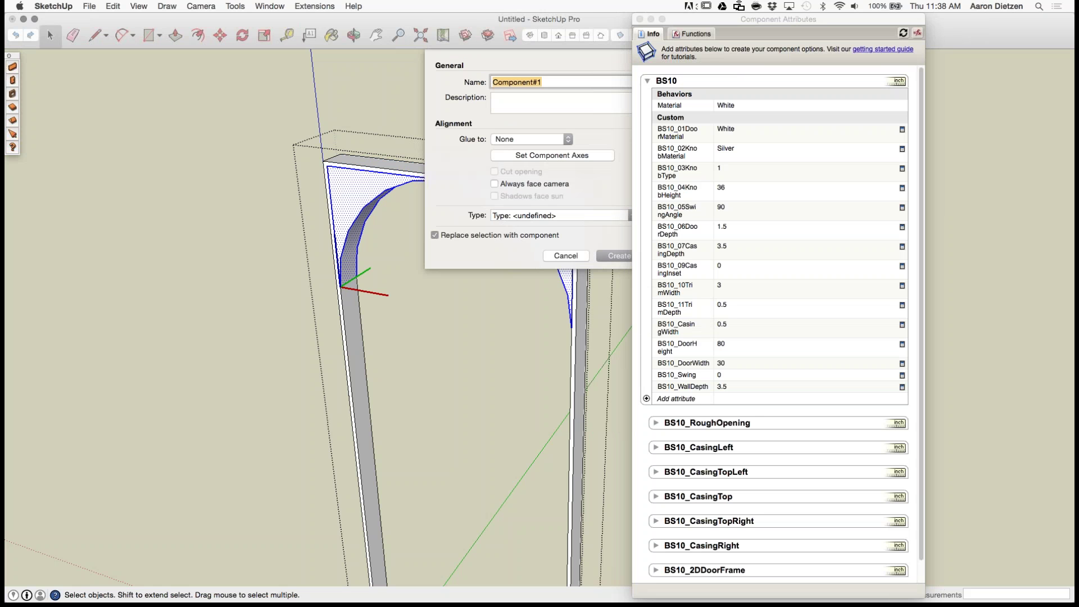
drag(722, 19, 864, 19)
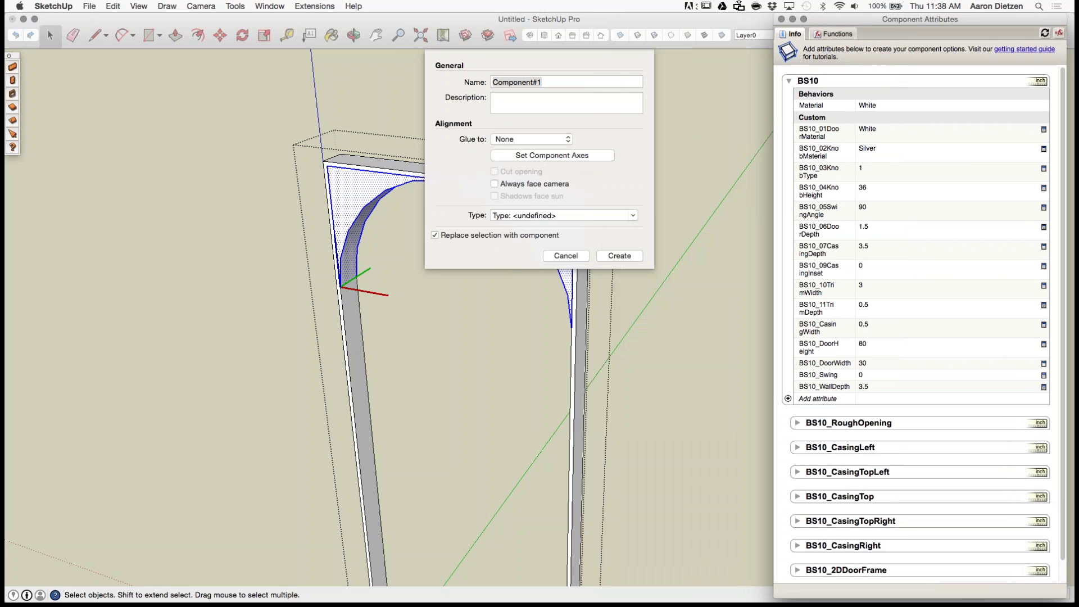
click(554, 82)
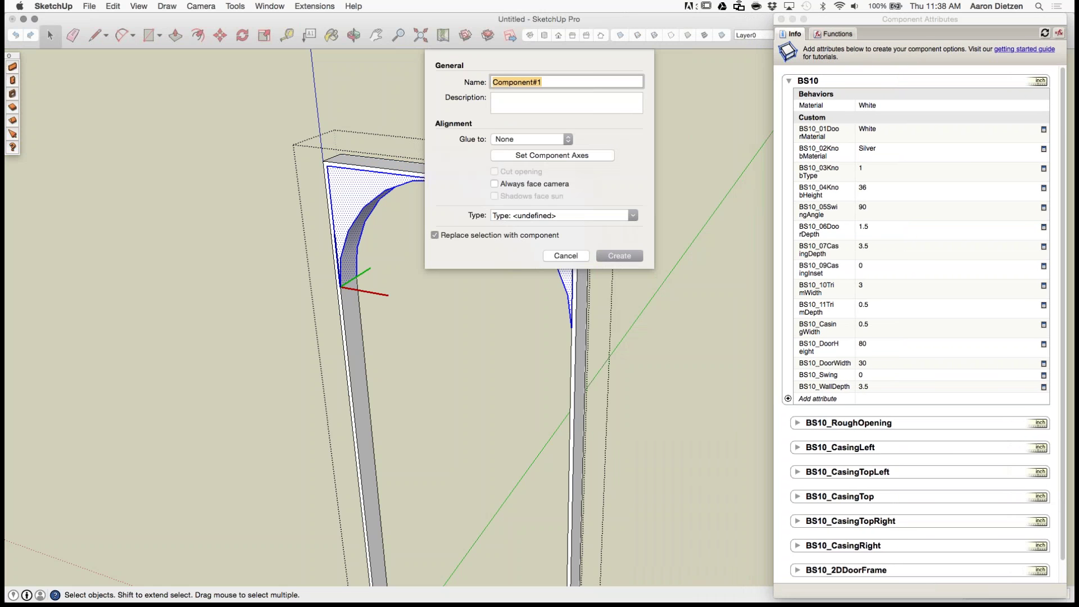
text(BS10_Arch)
click(552, 156)
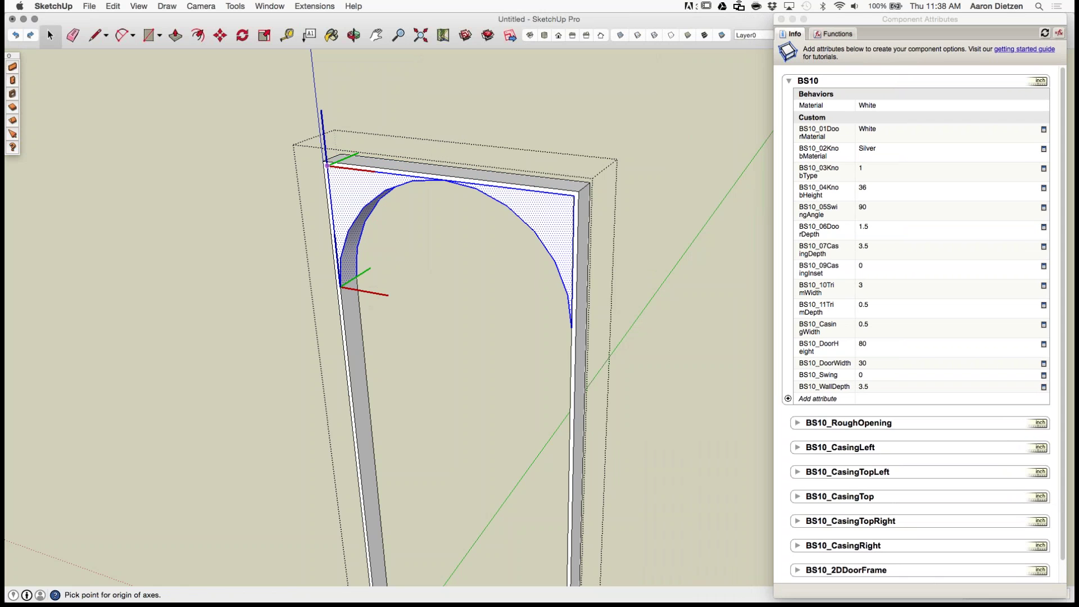
double_click(327, 165)
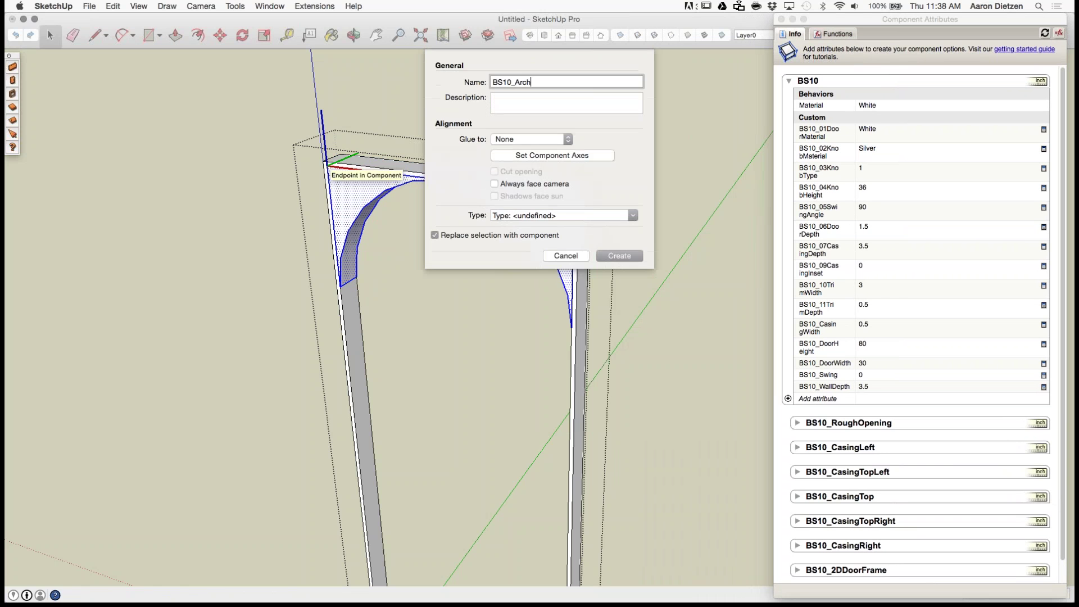
key(Return)
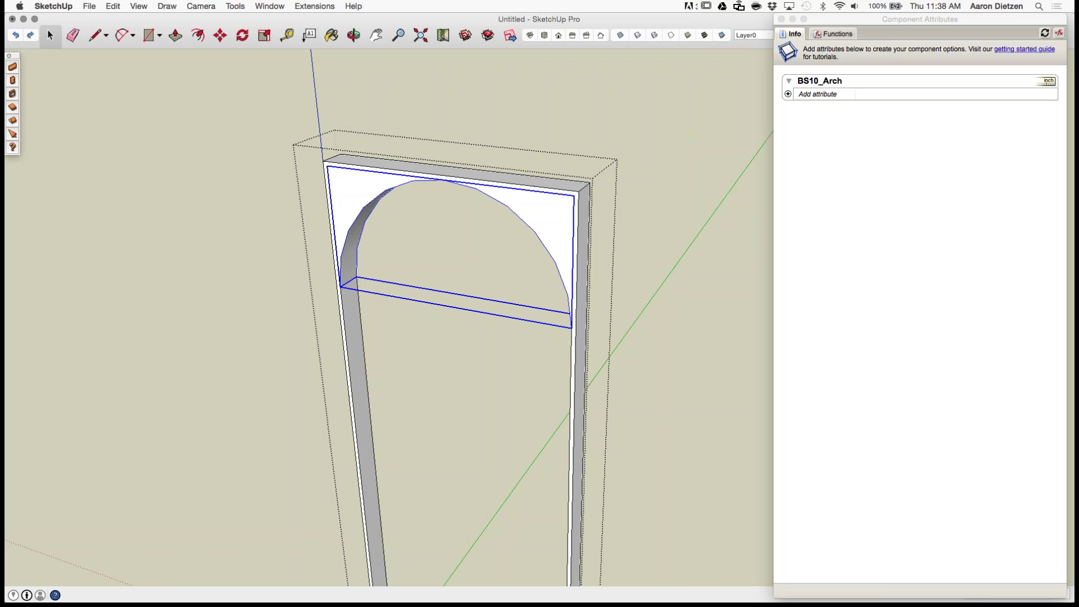
Step: Add all Position attributes (X, Y, Z) and all Size attributes (LenX, LenY, LenZ) to BS10_Arch
click(396, 296)
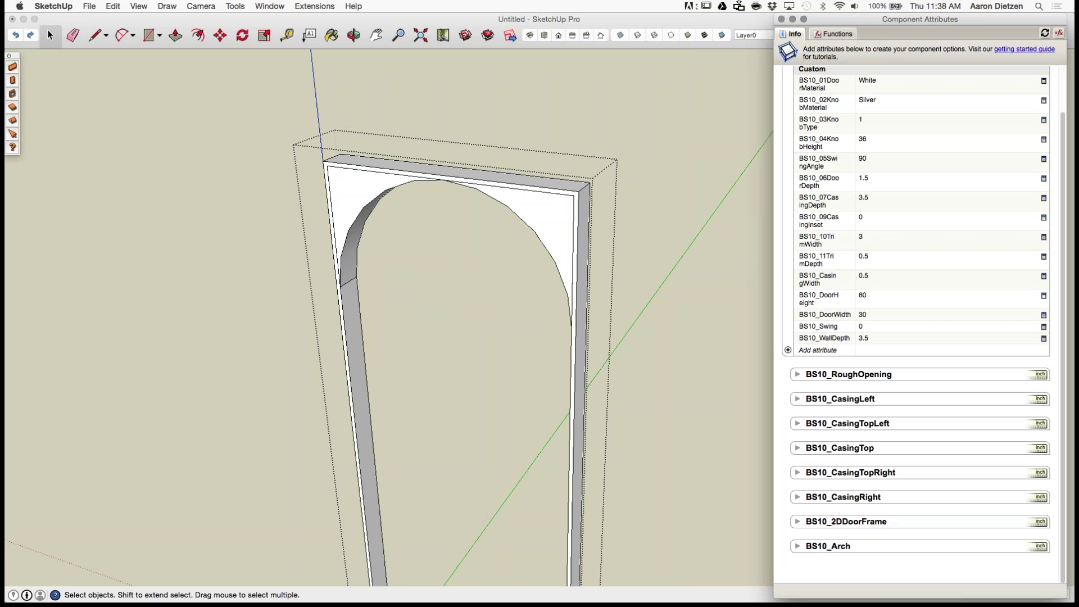
click(798, 547)
click(826, 559)
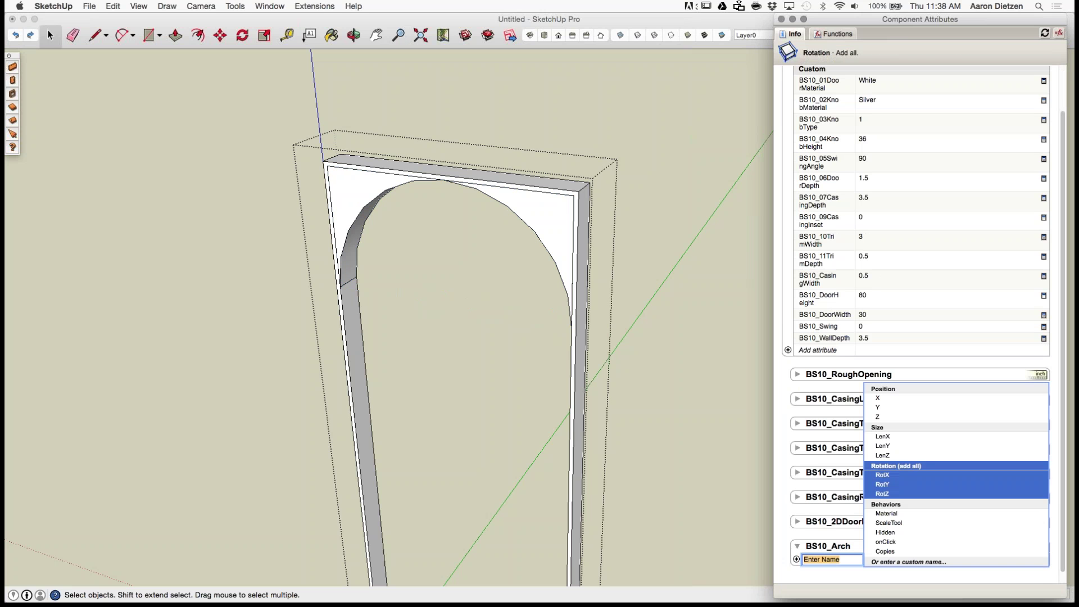
click(888, 393)
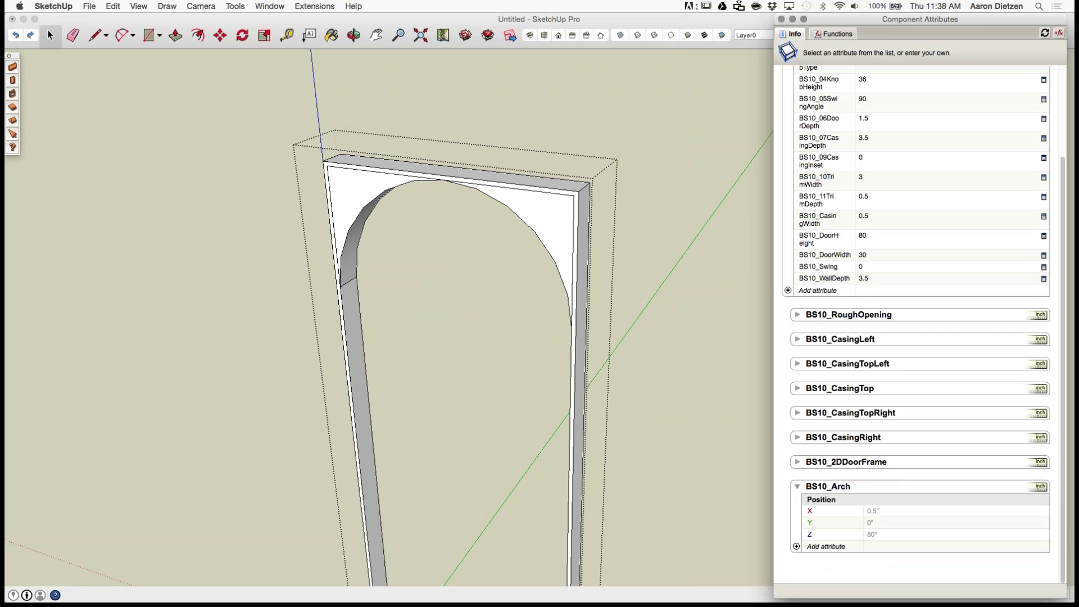
click(825, 547)
click(832, 414)
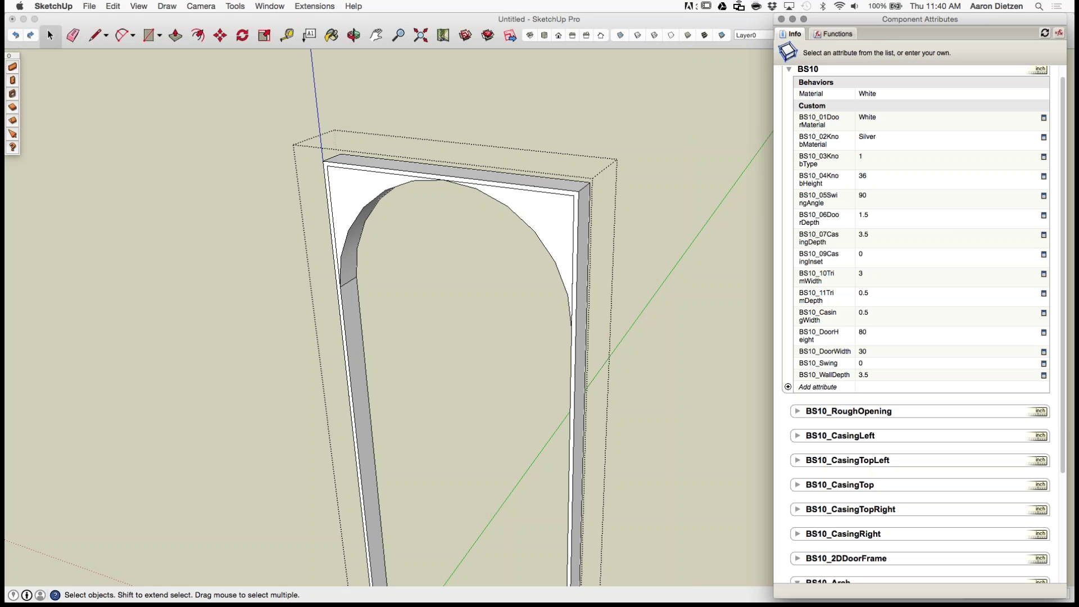
Step: Set the X position formula of BS10_Arch to =BS10!BS10_CasingWidth
scroll(922, 325, down, 2)
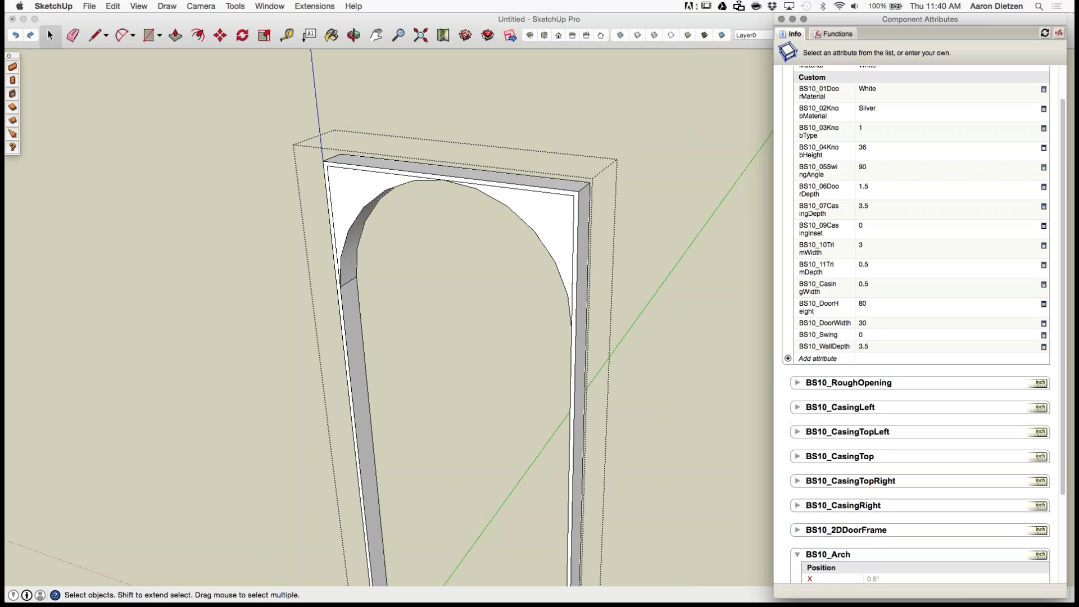
scroll(922, 325, down, 4)
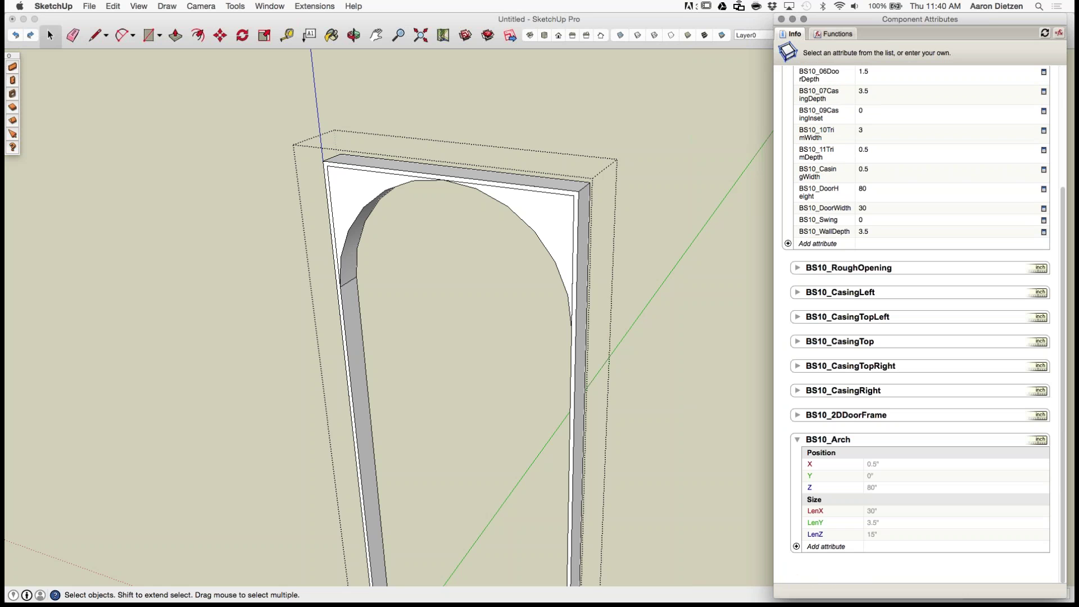
double_click(956, 464)
key(super+a)
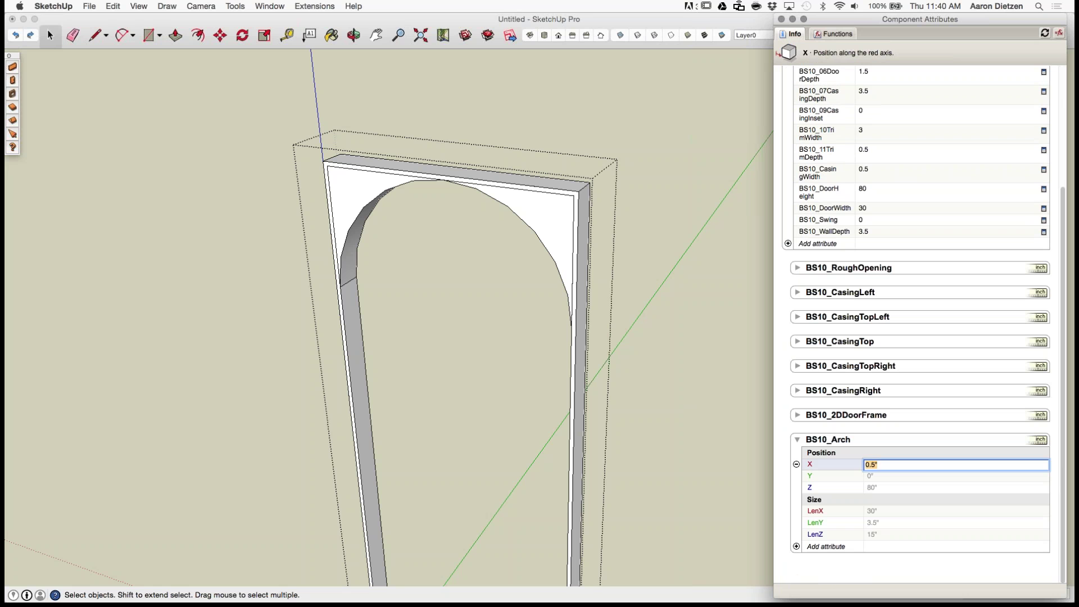
text(=)
text(BS10!BS10_CasingWidth)
key(Return)
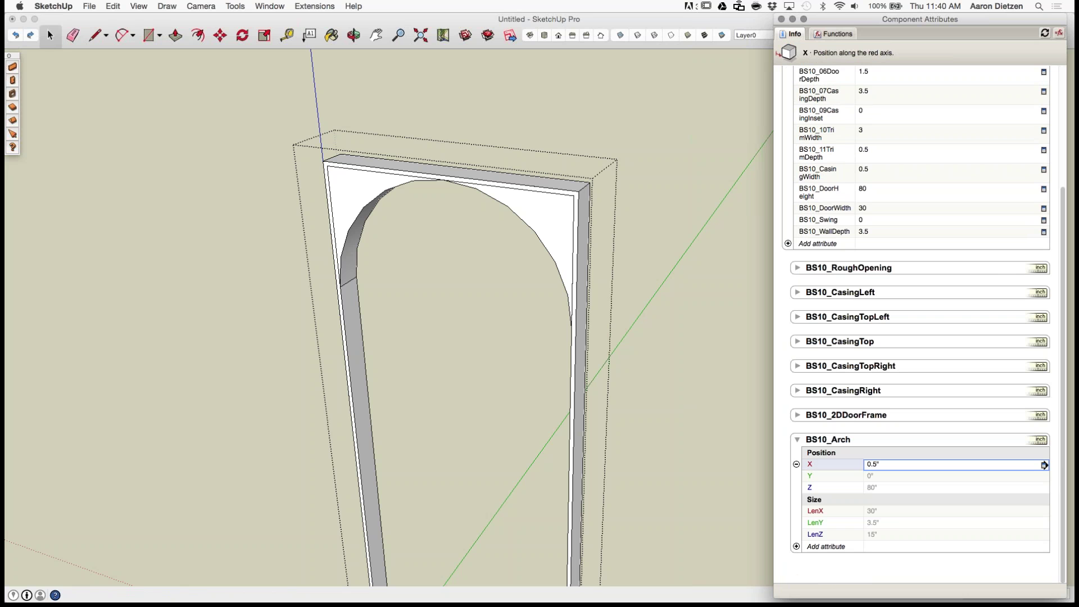
Step: Set the Y position formula of BS10_Arch to =BS10!BS10_09CasingInset
key(Tab)
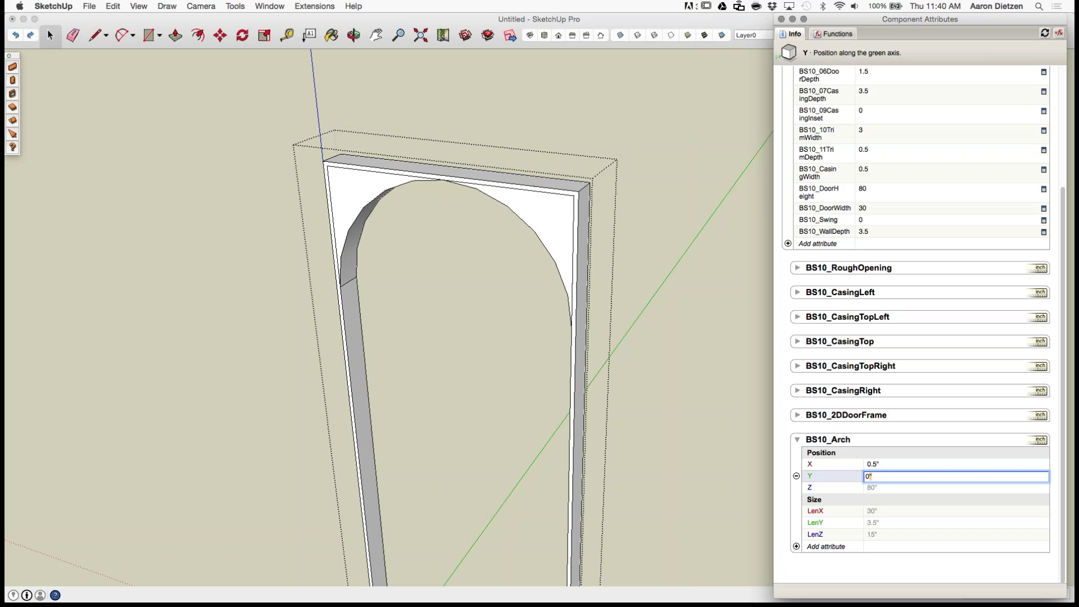
text(=)
scroll(920, 324, up, 1)
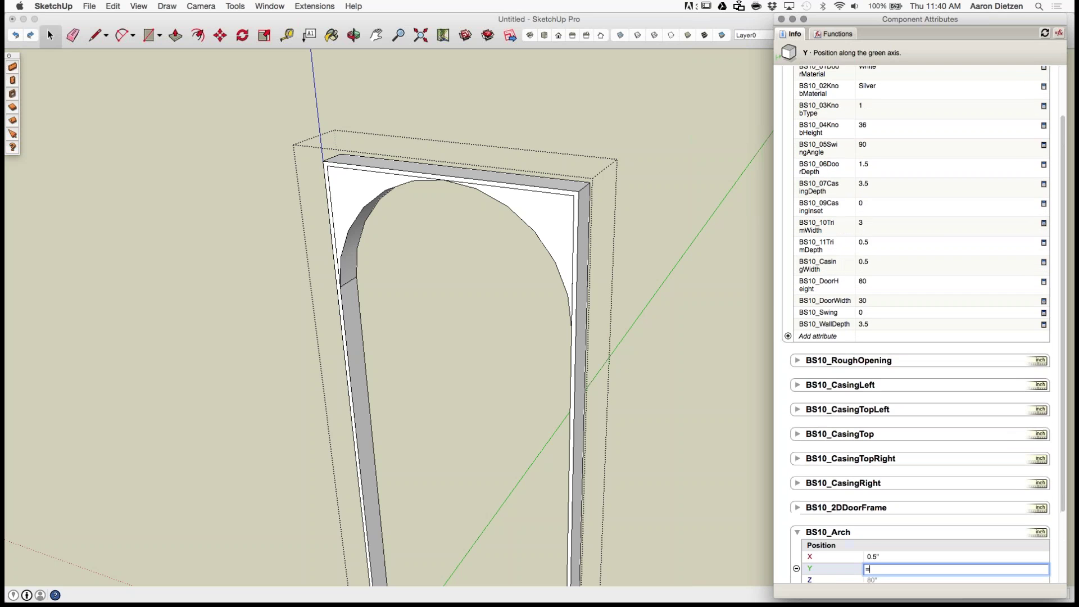
click(819, 246)
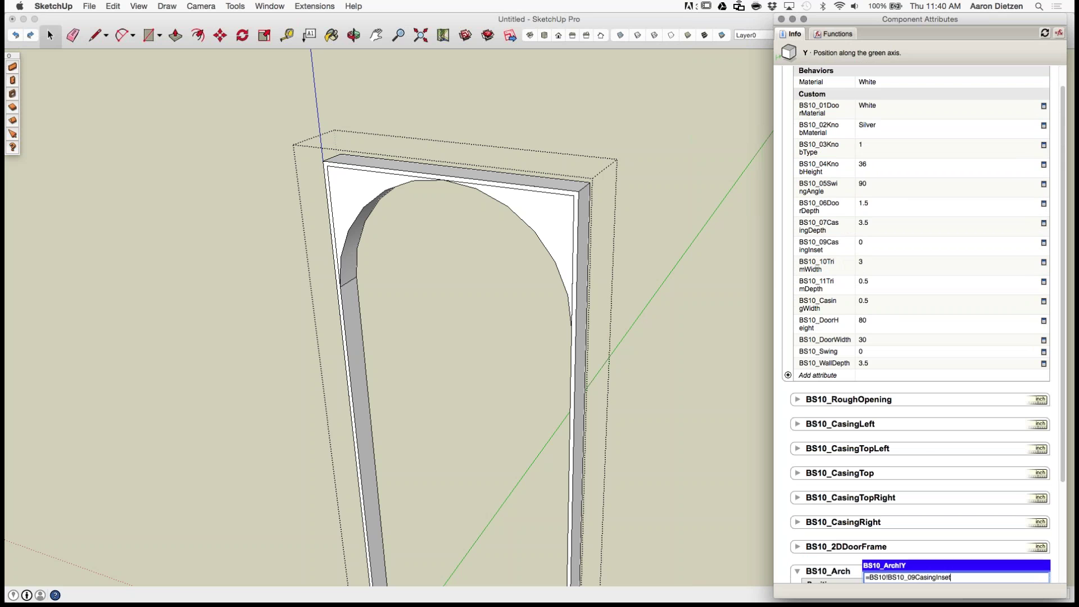
key(Return)
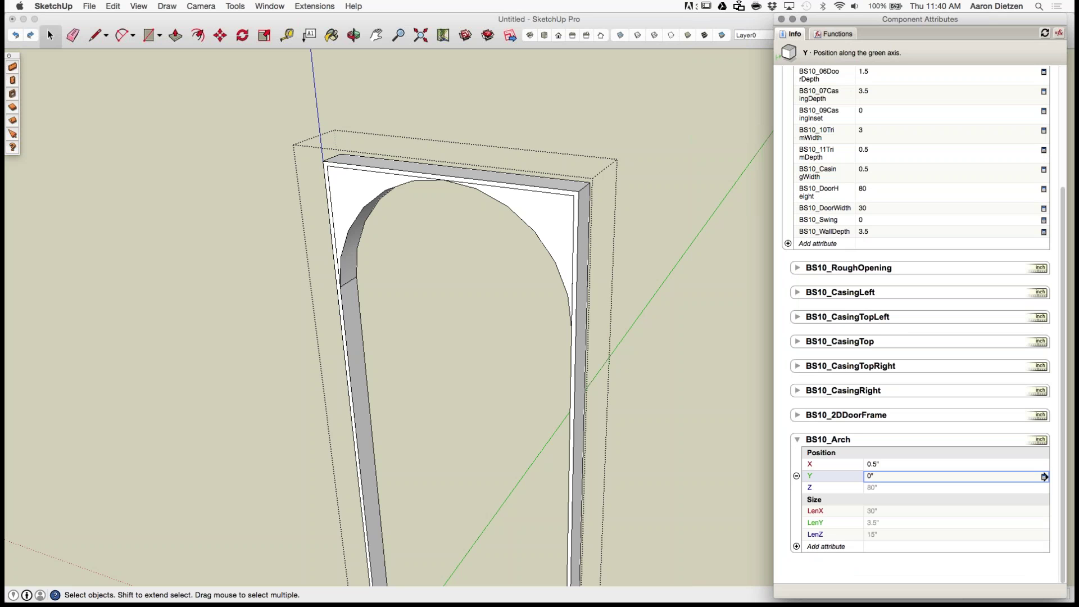
Step: Set the Z position formula of BS10_Arch to =BS10!BS10_DoorHeight
key(Tab)
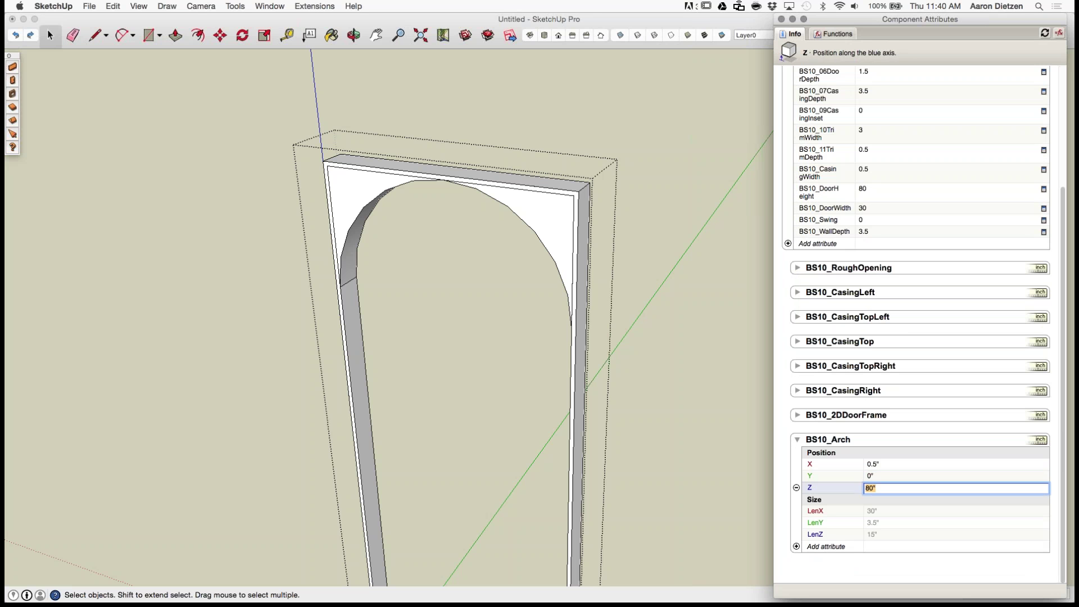
text(=)
text(BS10!BS10_DoorHeight)
key(Return)
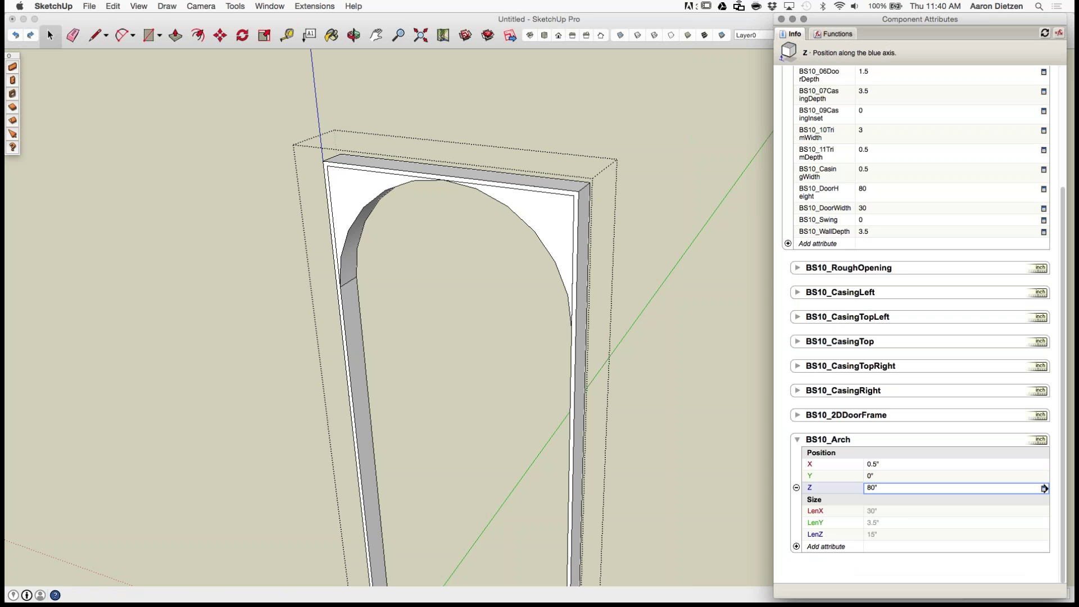
Step: Set the LenX formula of BS10_Arch to =BS10!BS10_DoorWidth
click(905, 512)
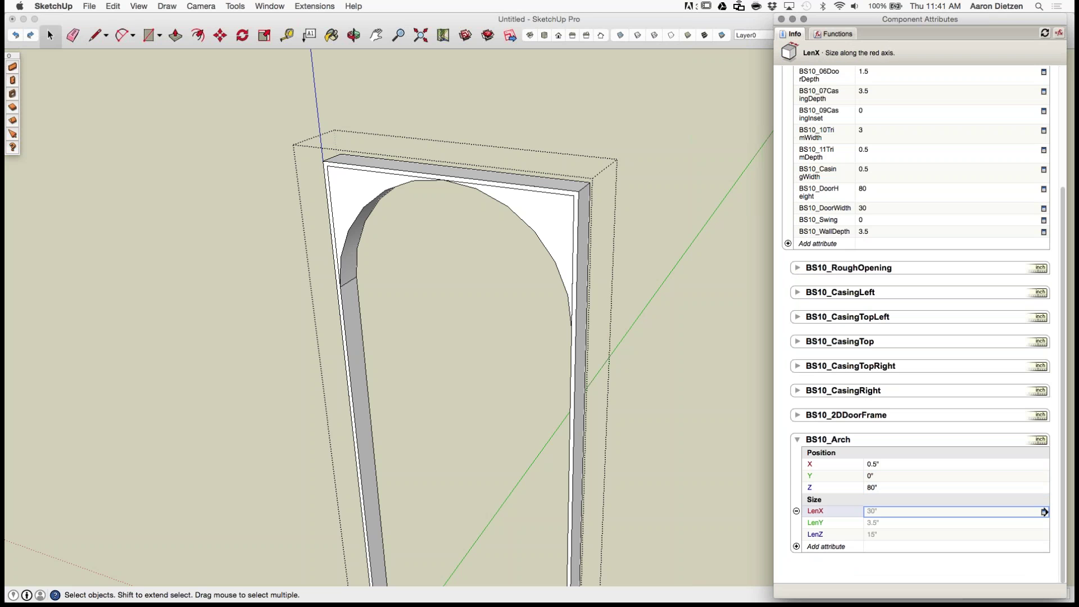
text(=)
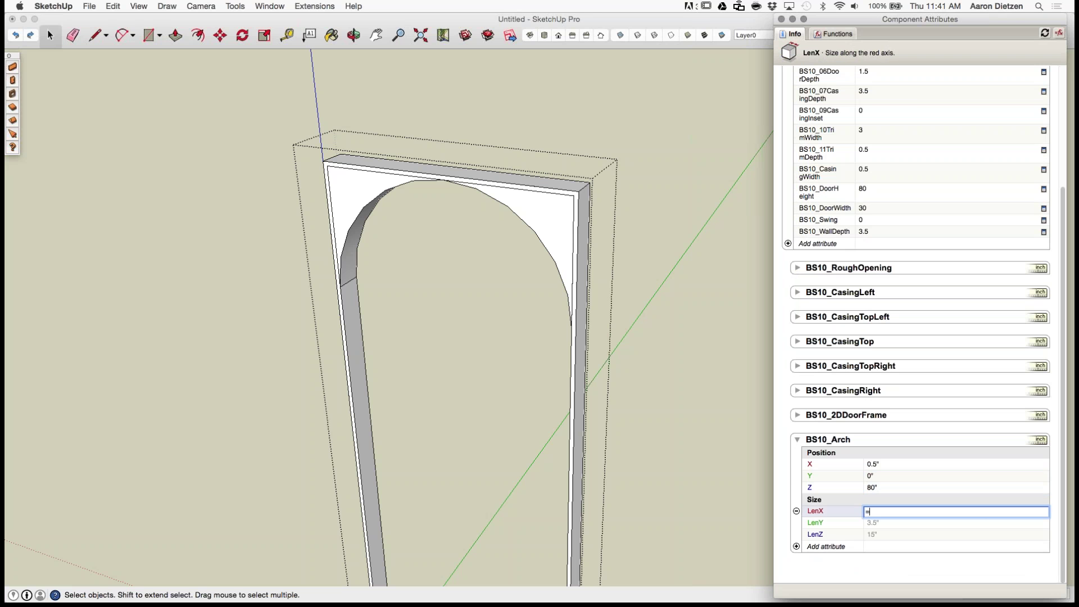
click(824, 209)
key(Return)
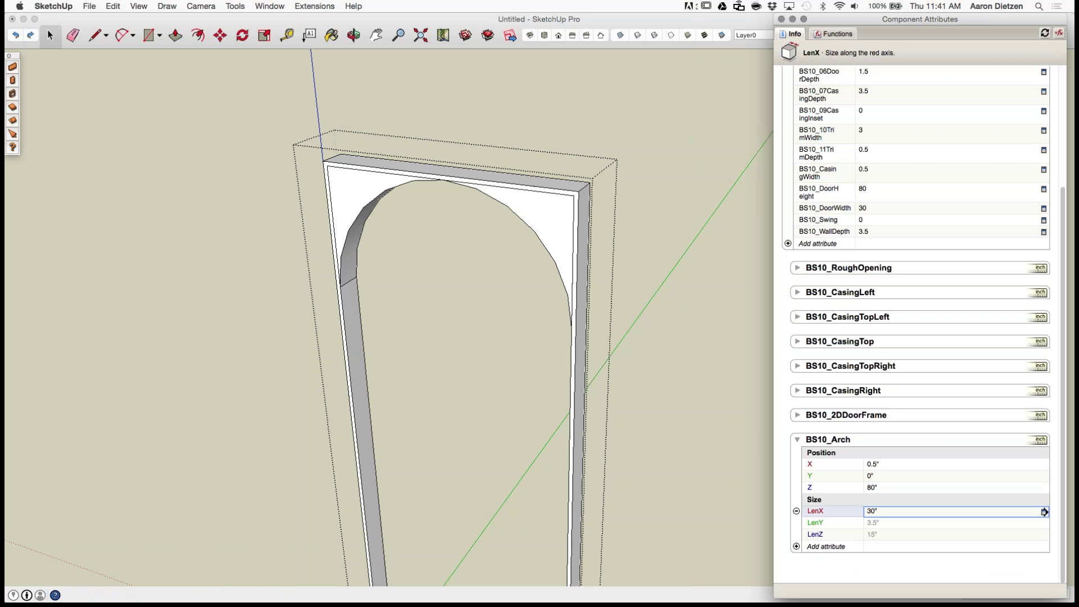
Step: Set the LenY formula of BS10_Arch to =BS10!BS10_WallDepth
click(899, 523)
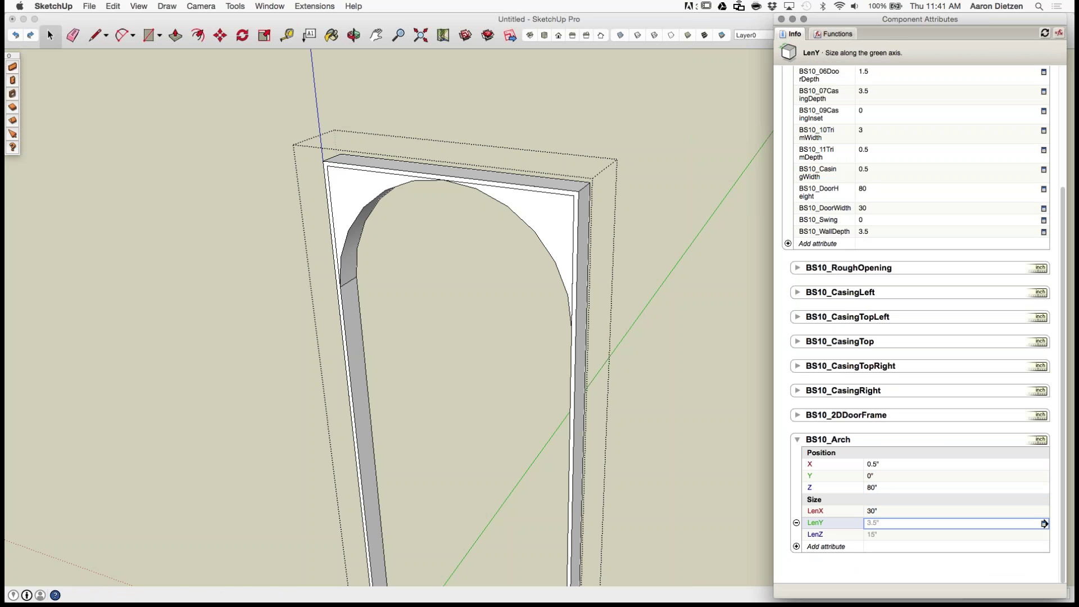
text(=)
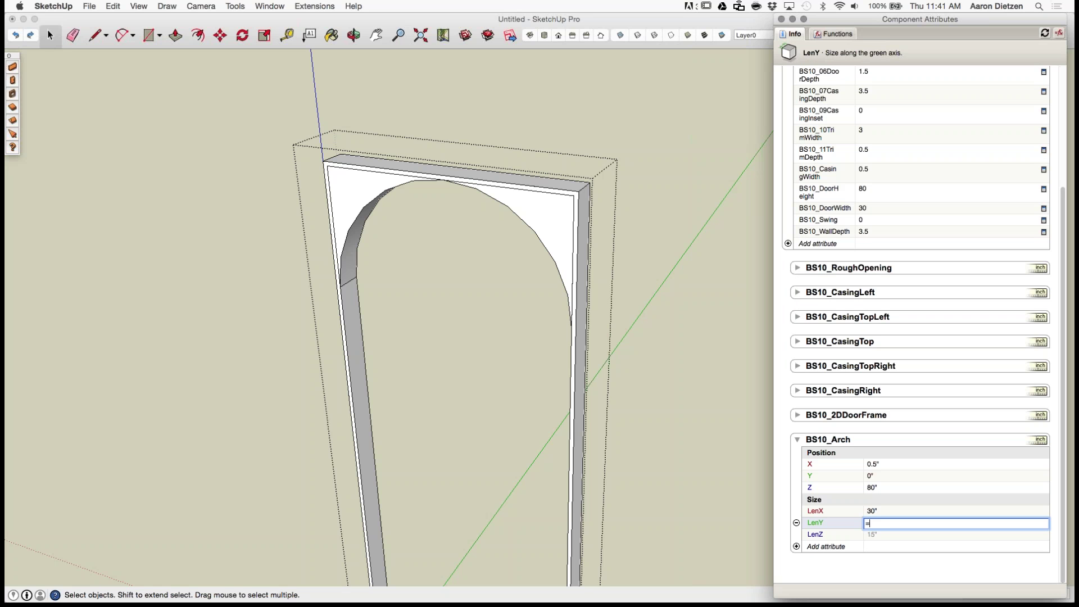
click(824, 231)
key(Return)
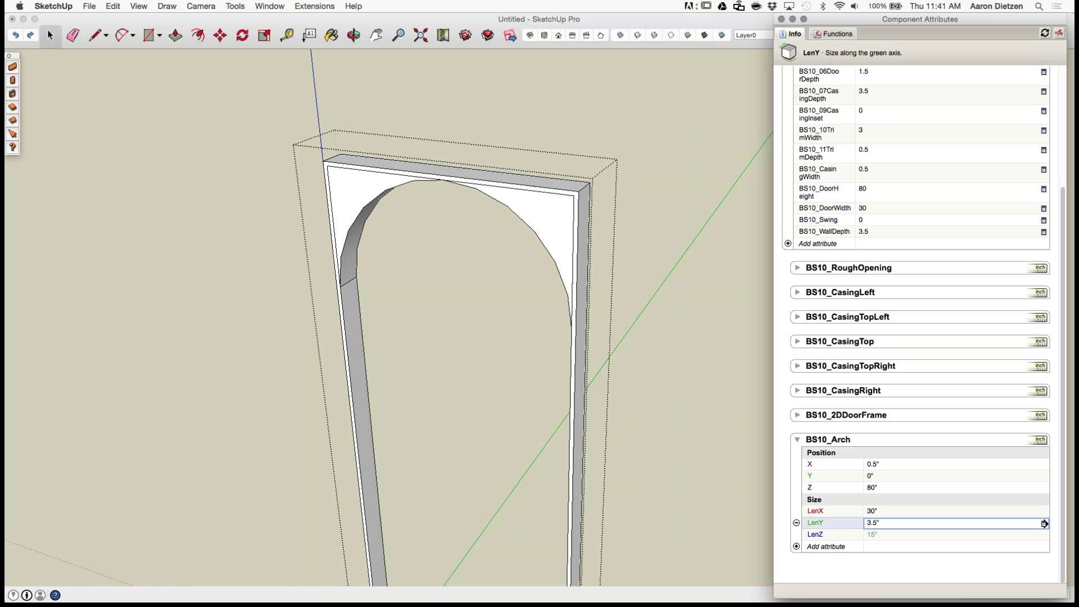
Step: Set the LenZ formula of BS10_Arch to =LenX/2
click(950, 535)
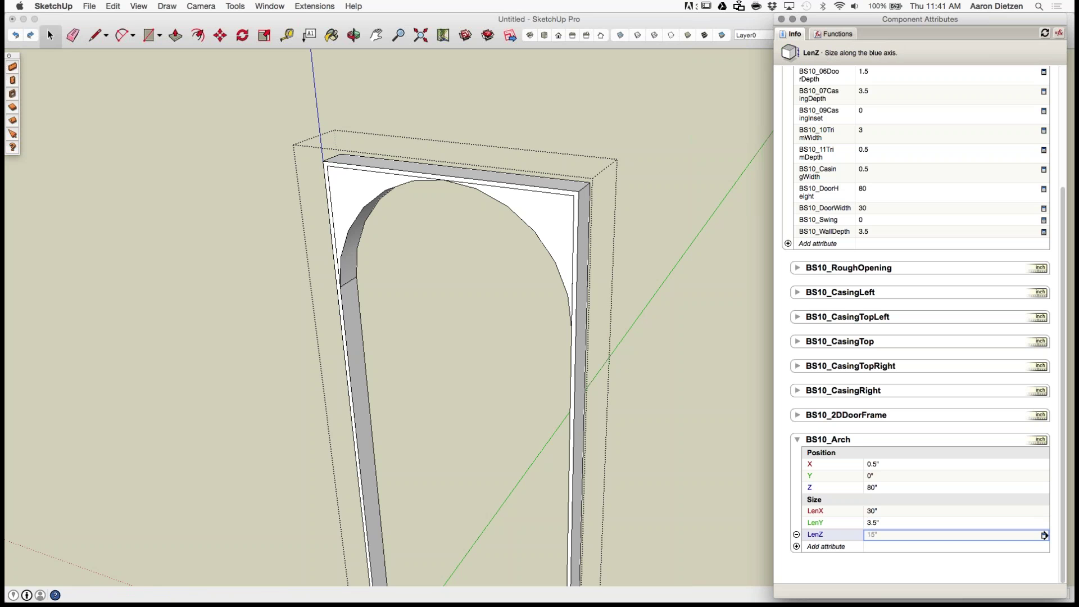
text(=)
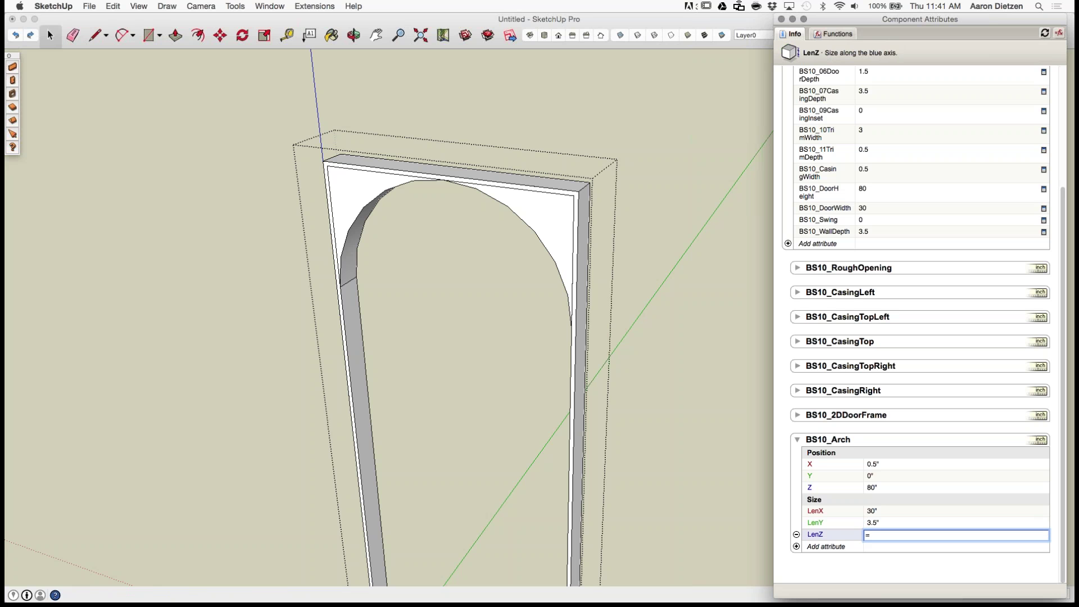
text(LenX/2)
key(Return)
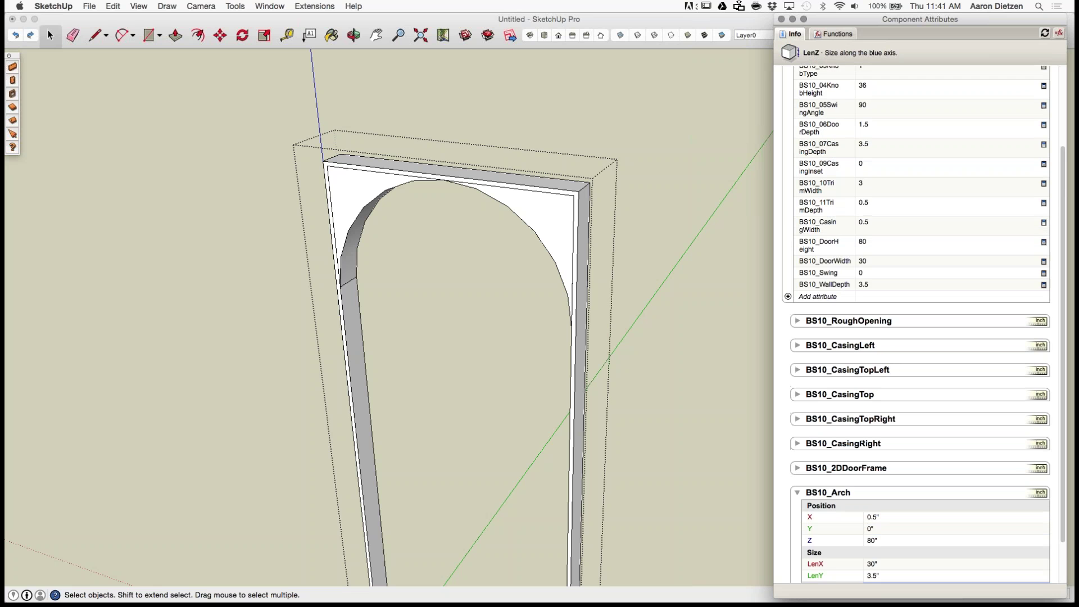
Step: Leave component editing of the arched door frame and clear the selection
click(683, 416)
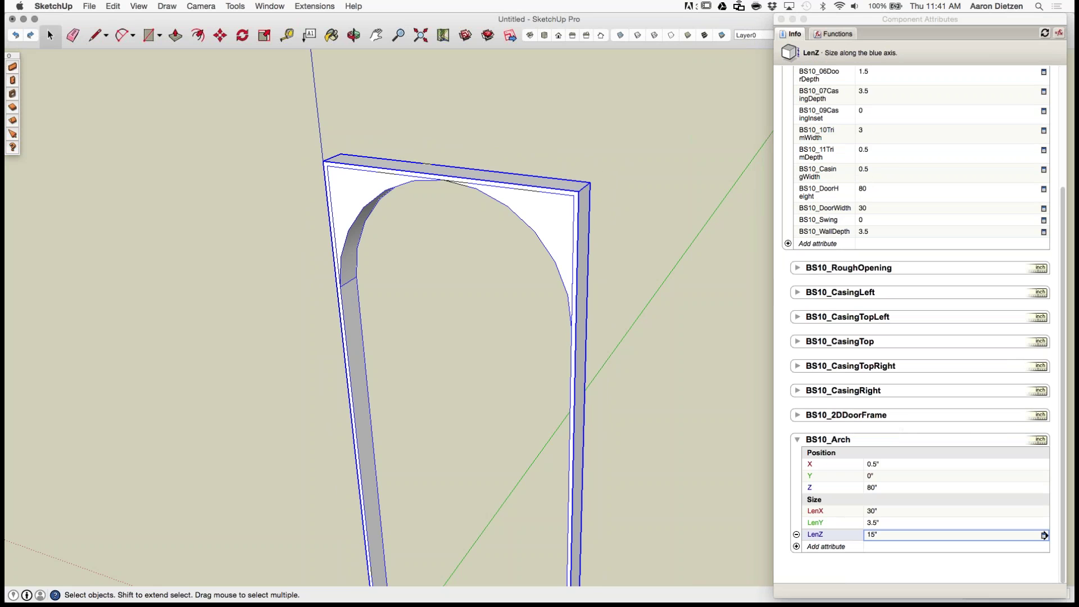
scroll(654, 250, down, 5)
scroll(655, 250, up, 5)
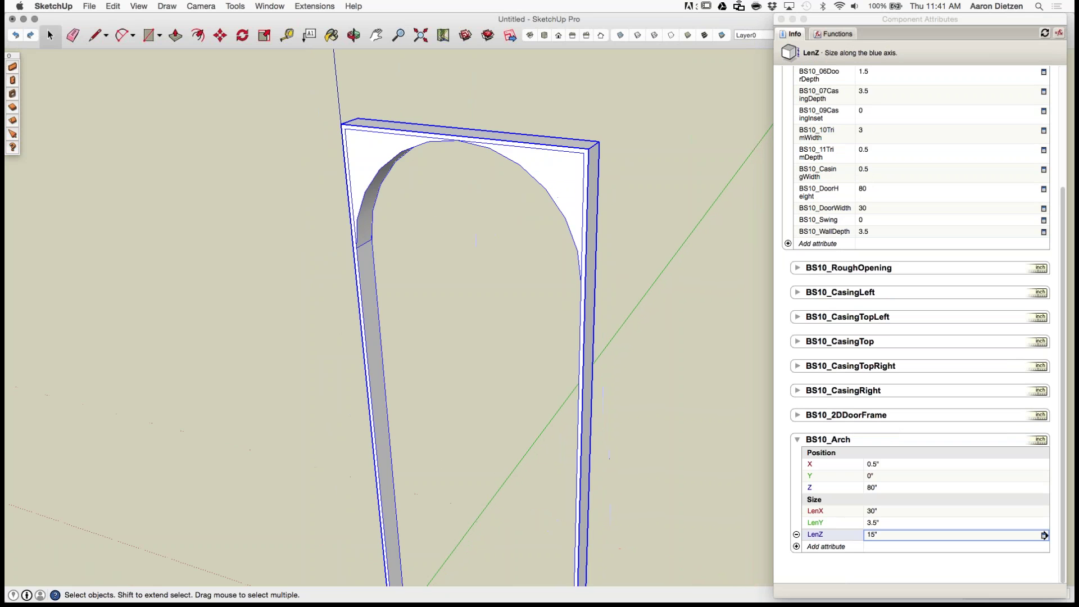
scroll(654, 250, down, 2)
middle_drag(655, 250, 604, 348)
scroll(604, 354, down, 2)
click(627, 357)
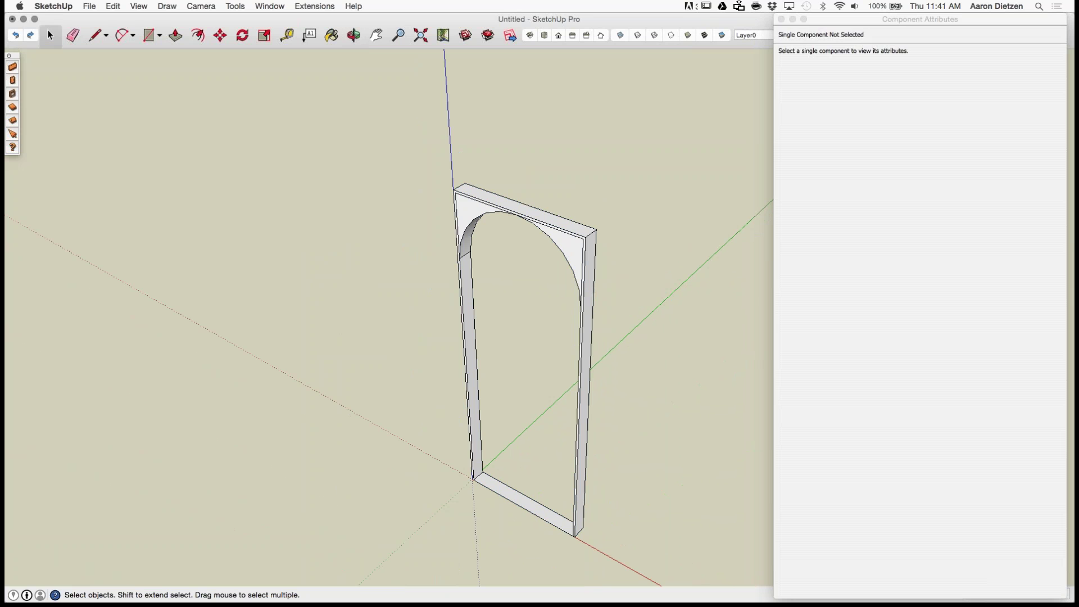
Step: Save the arched door component as BS10 in the components folder, replacing the existing BS10.skp
right_click(564, 248)
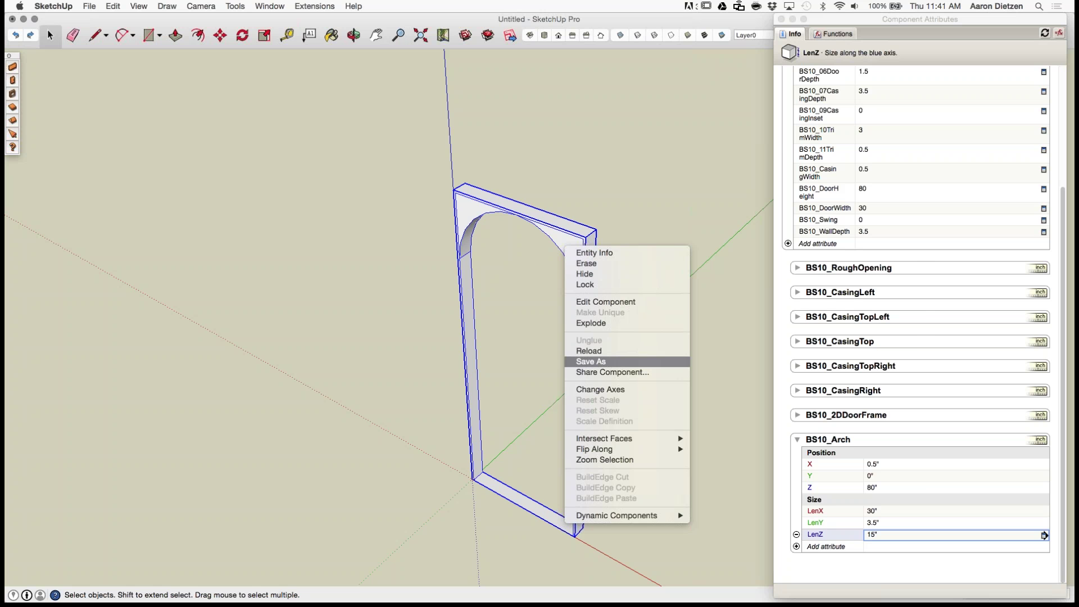
click(591, 361)
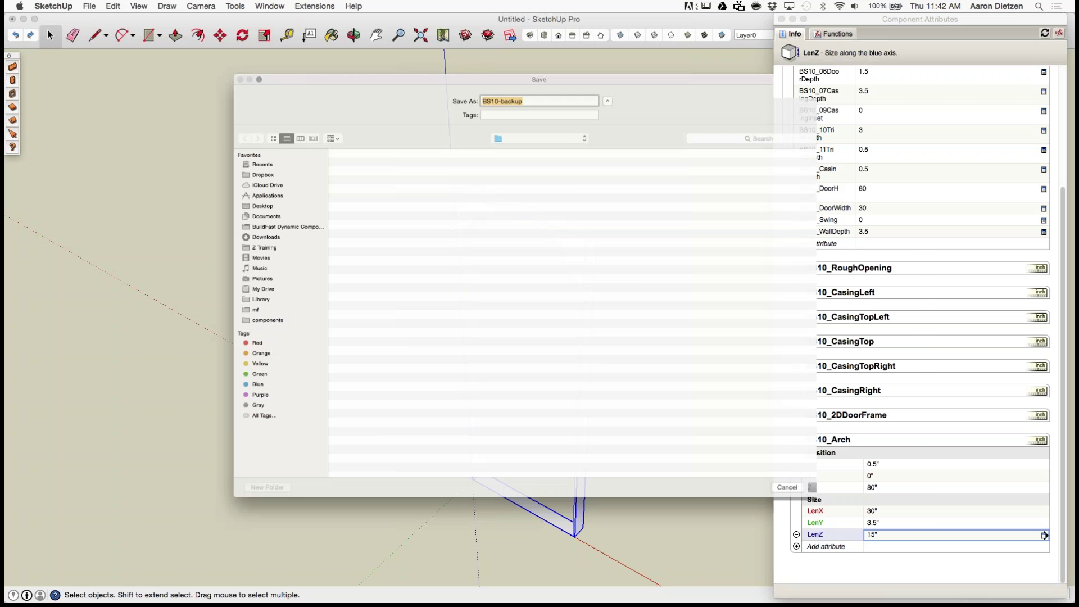
text(BS10)
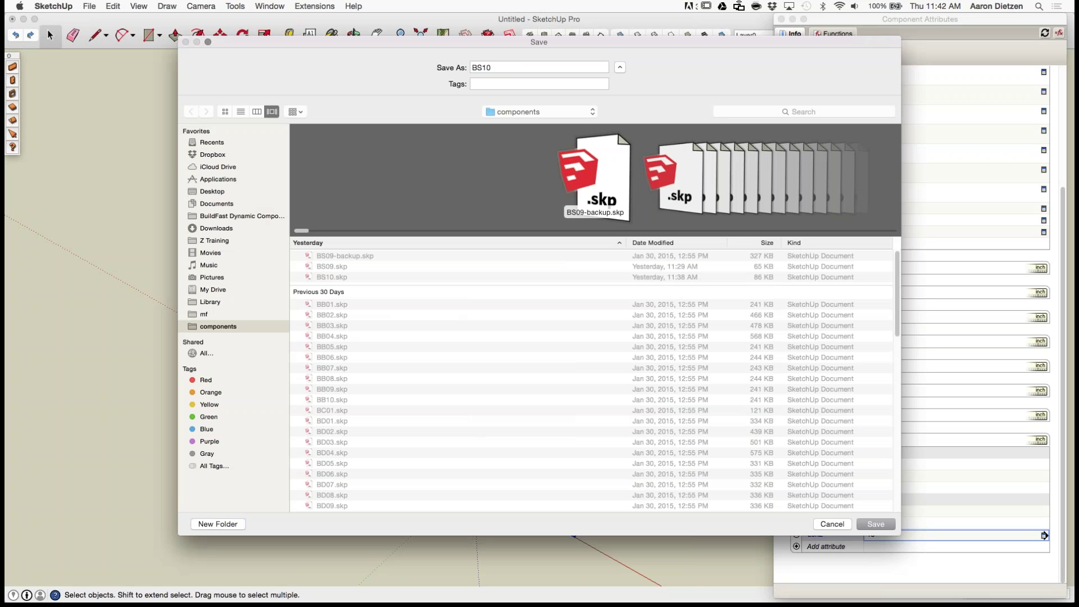
key(Return)
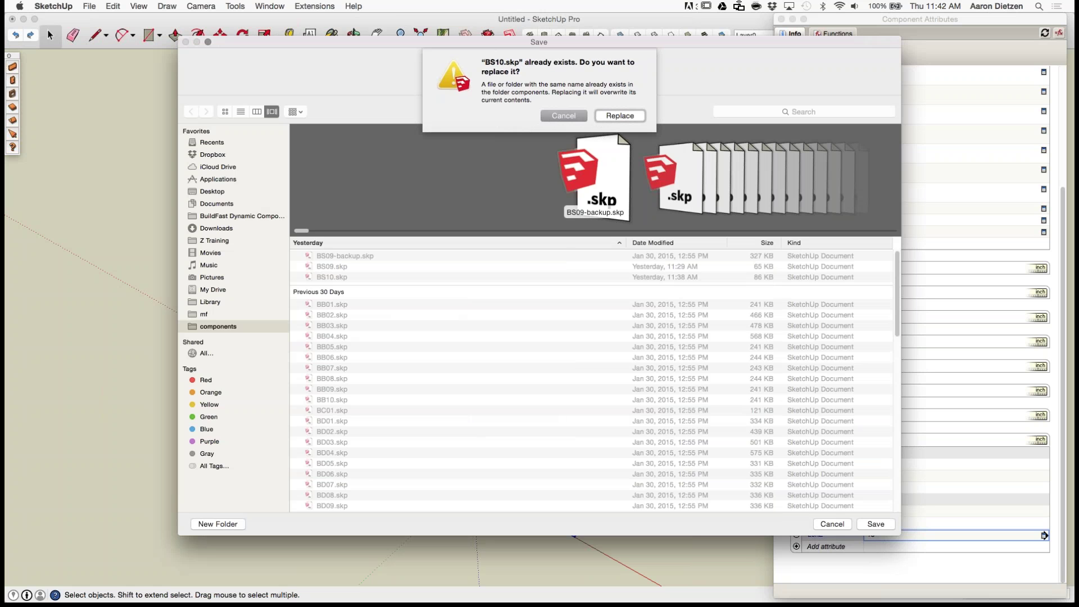
key(Return)
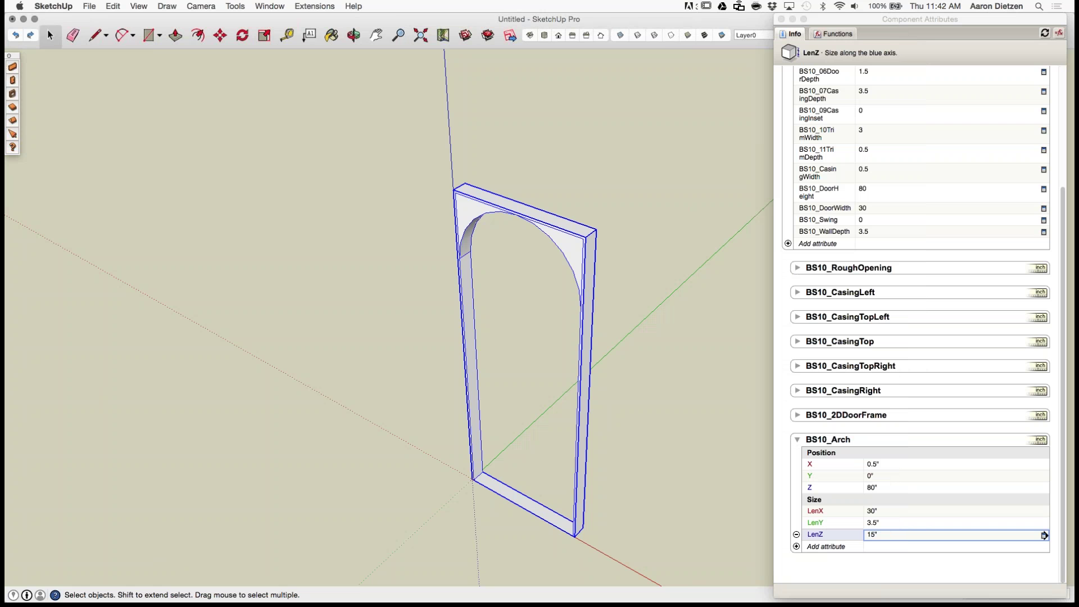
Step: Restart SketchUp without saving the untitled model, closing the components folder window in Finder
click(53, 6)
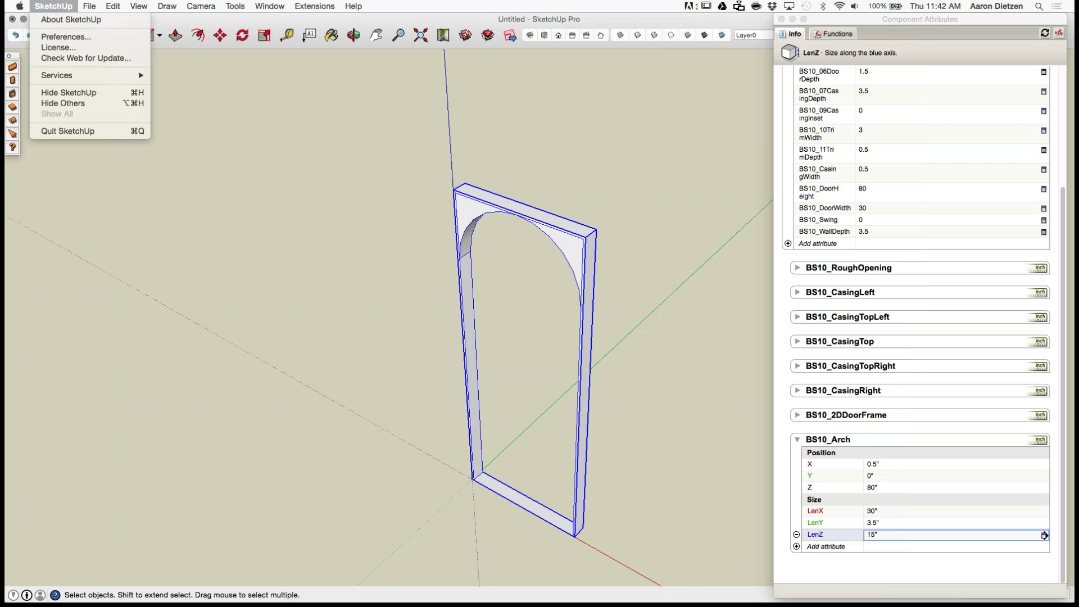
click(68, 131)
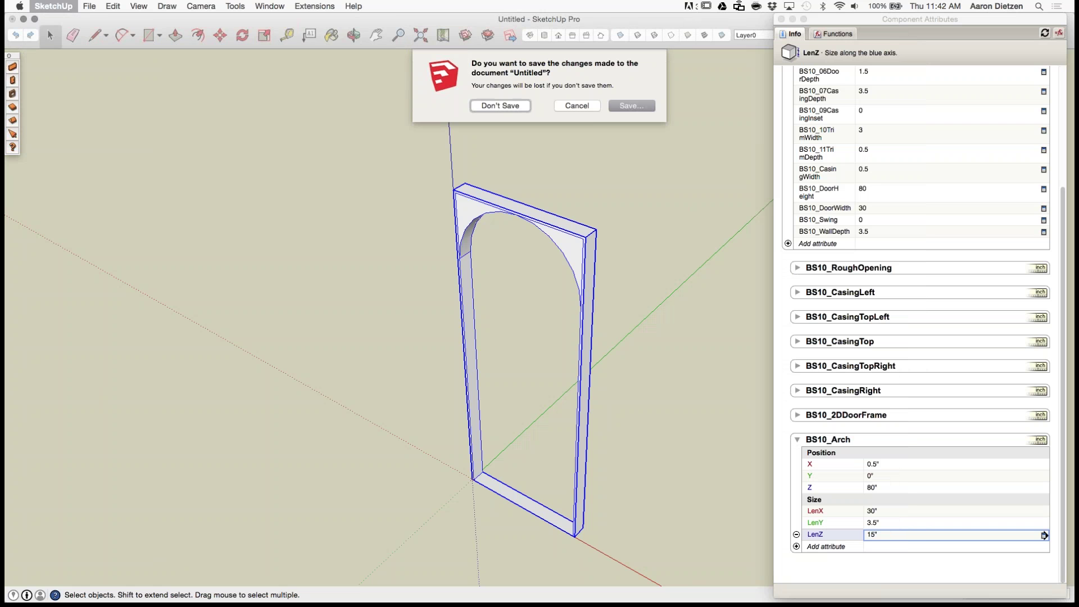
click(500, 105)
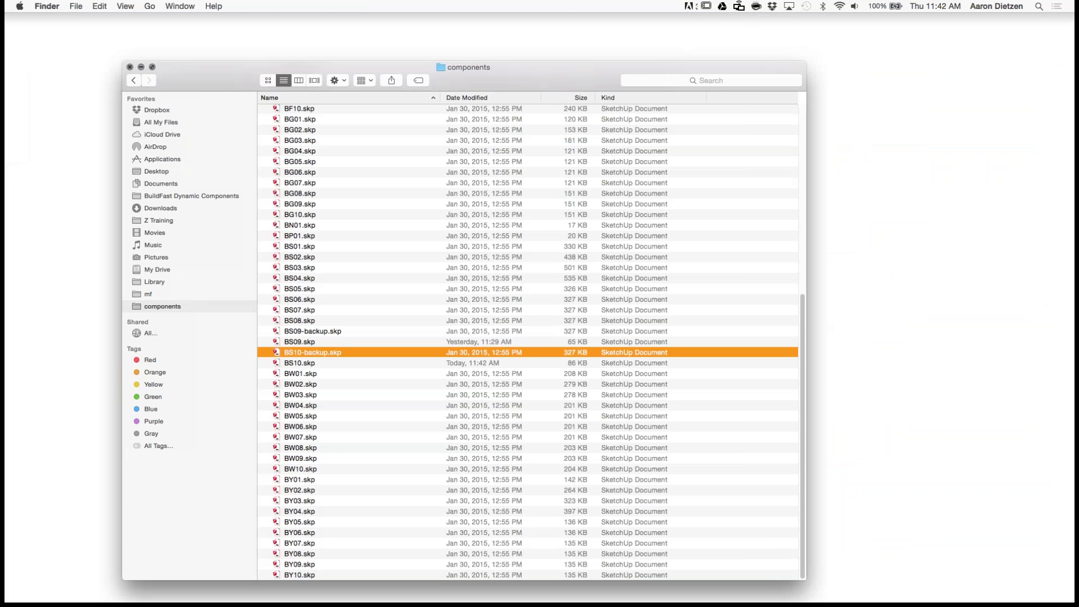
click(129, 67)
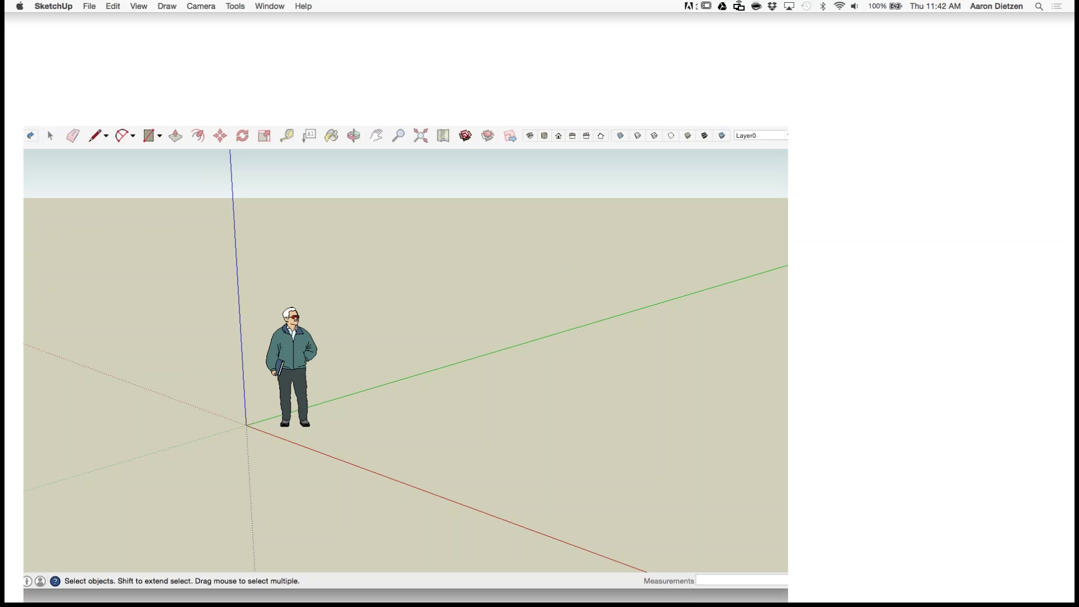
click(35, 119)
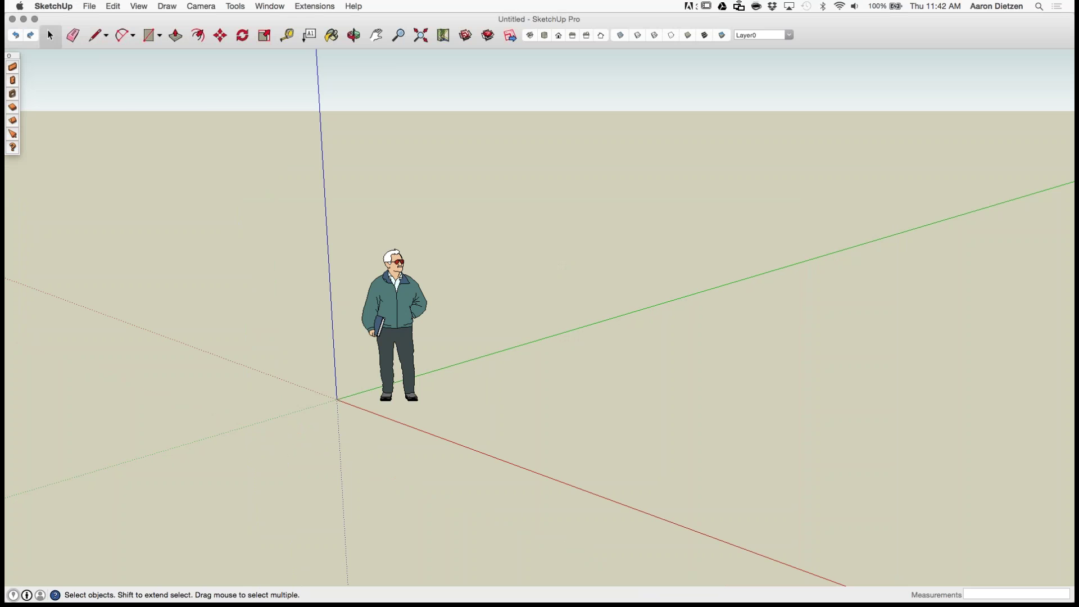
Step: Draw a BuildEdge interior wall, 5 1/2" wide and 8' high, from the origin along the red axis for about 15' 6"
click(13, 67)
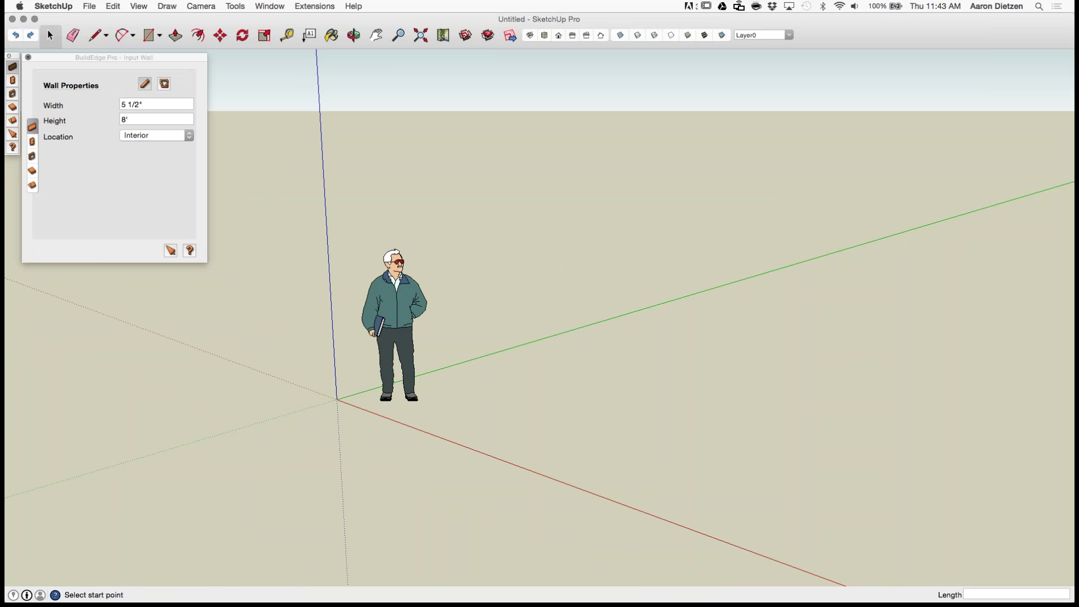
click(337, 400)
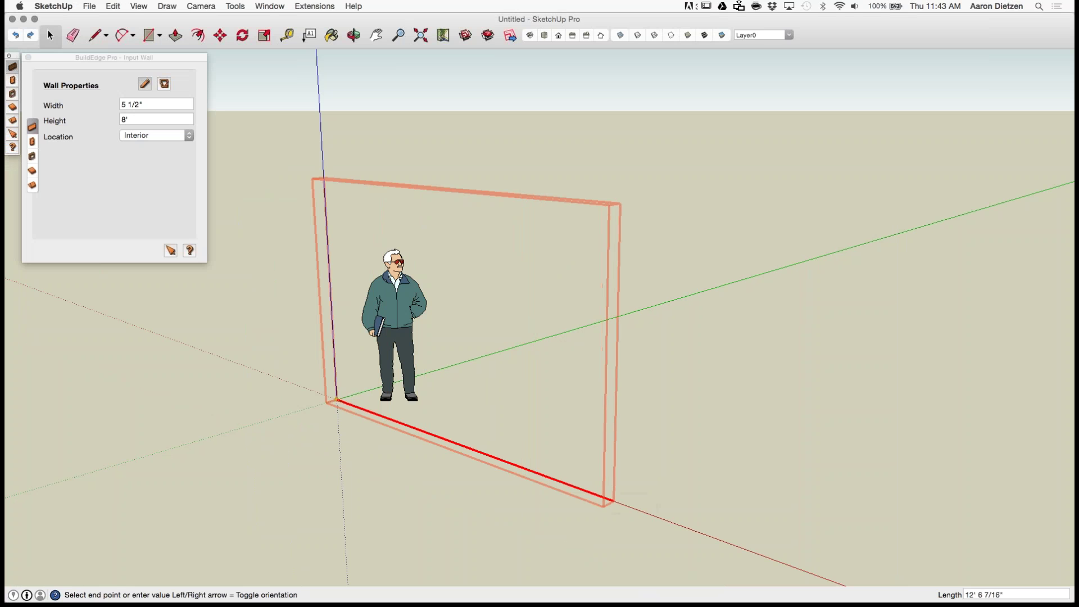
click(706, 535)
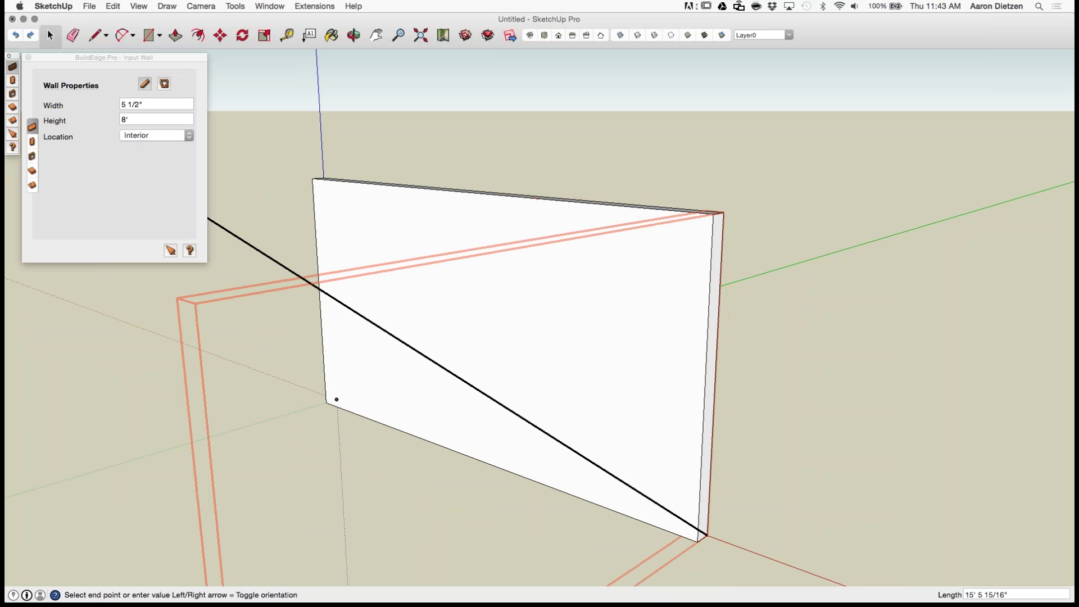
Step: Place a Swing door of Style 10, 3' wide and 6' high, about 2' 5" from the wall end nearest the origin
click(32, 141)
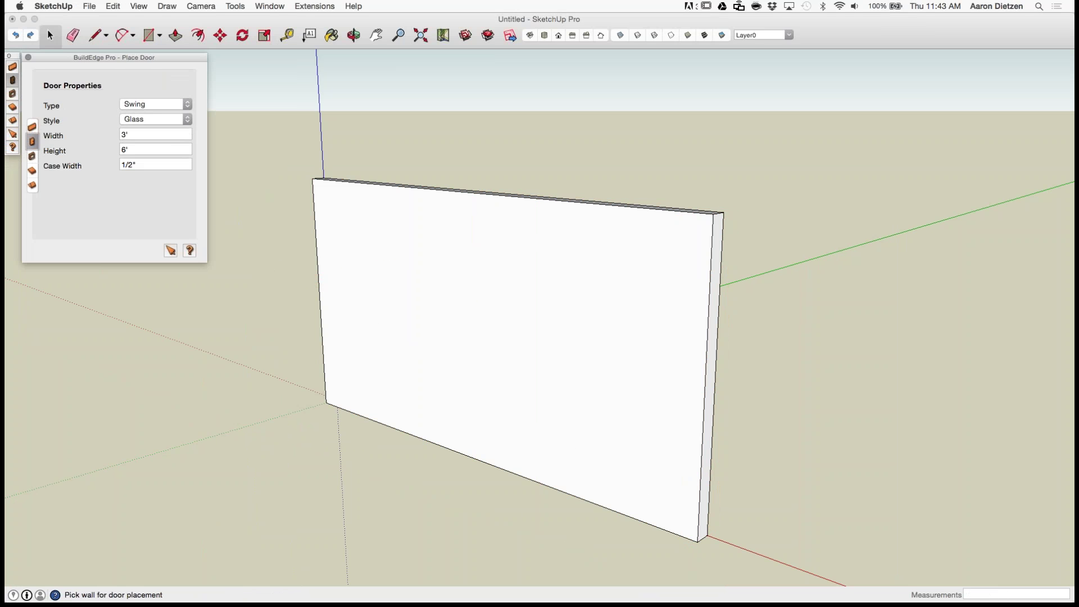
click(156, 119)
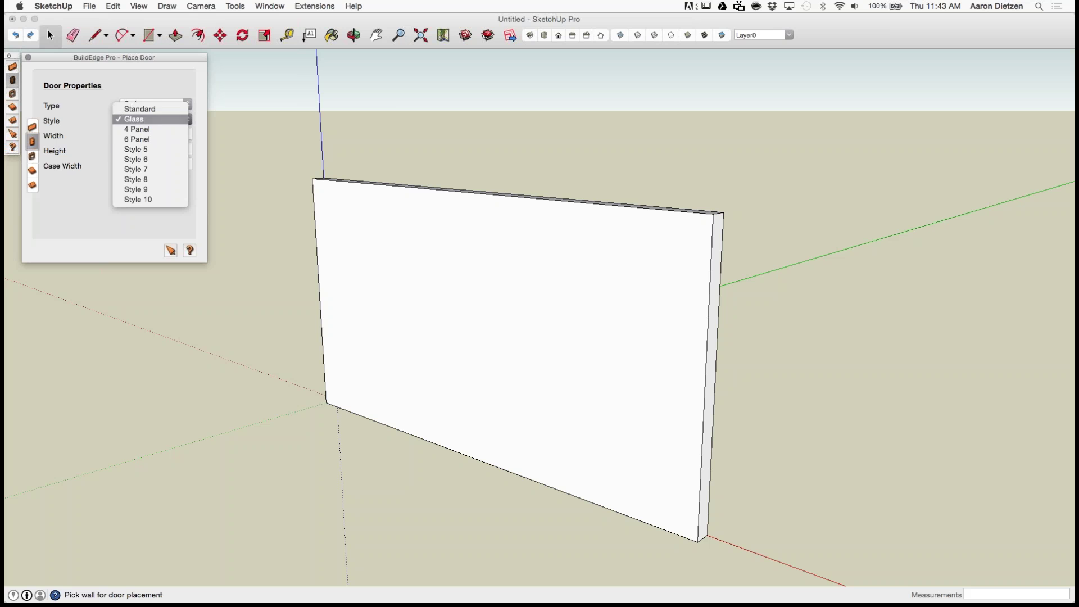
click(138, 200)
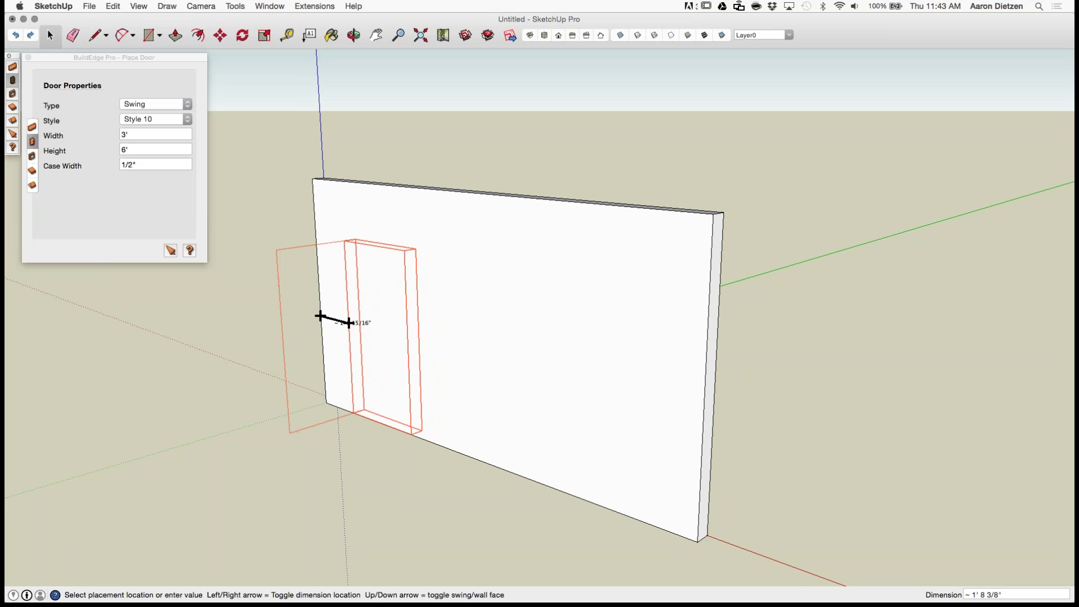
middle_drag(346, 328, 325, 354)
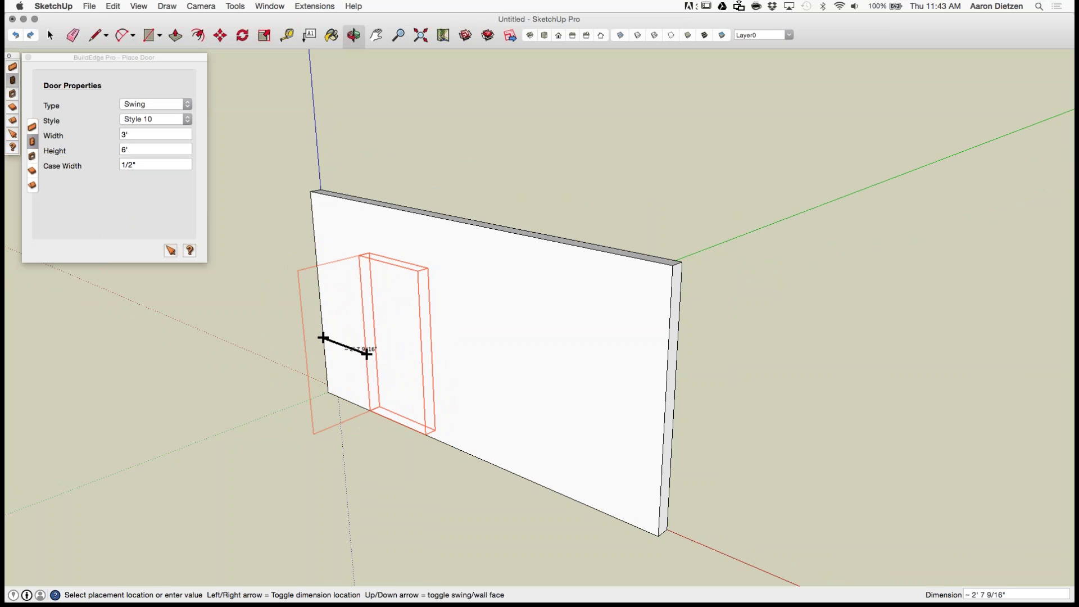
click(363, 354)
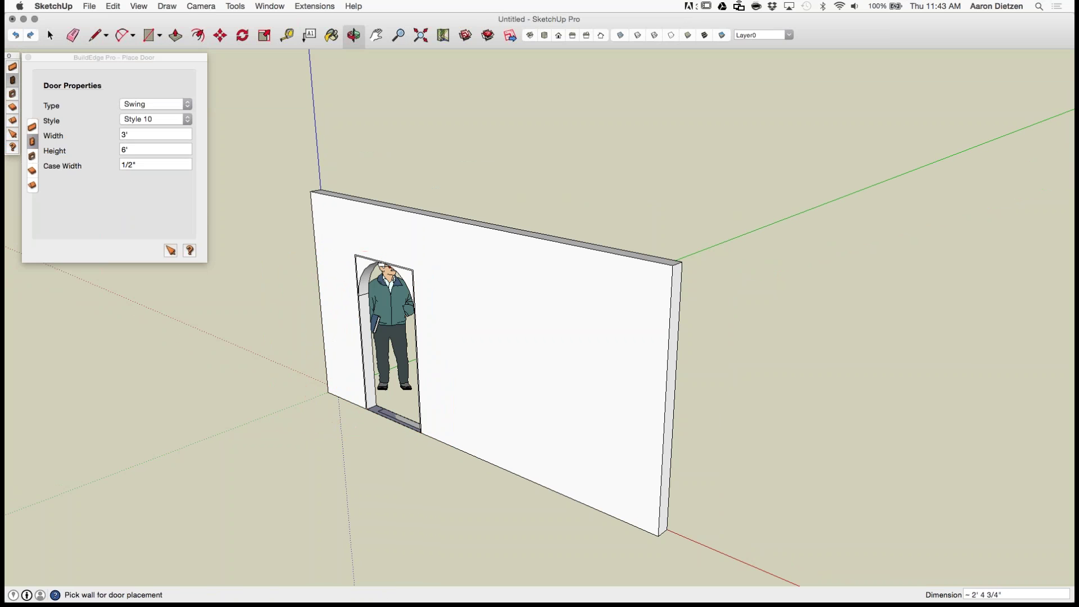
Step: Open the placed arched door for BuildEdge editing and set its width to 5'
middle_drag(393, 360, 595, 361)
middle_drag(421, 393, 410, 399)
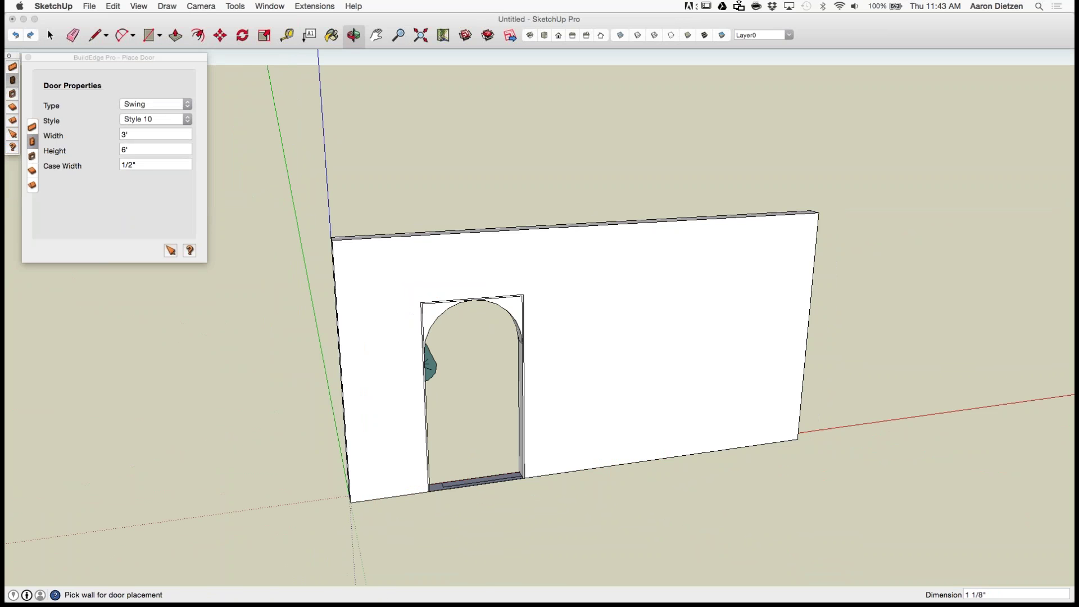
click(170, 251)
click(509, 311)
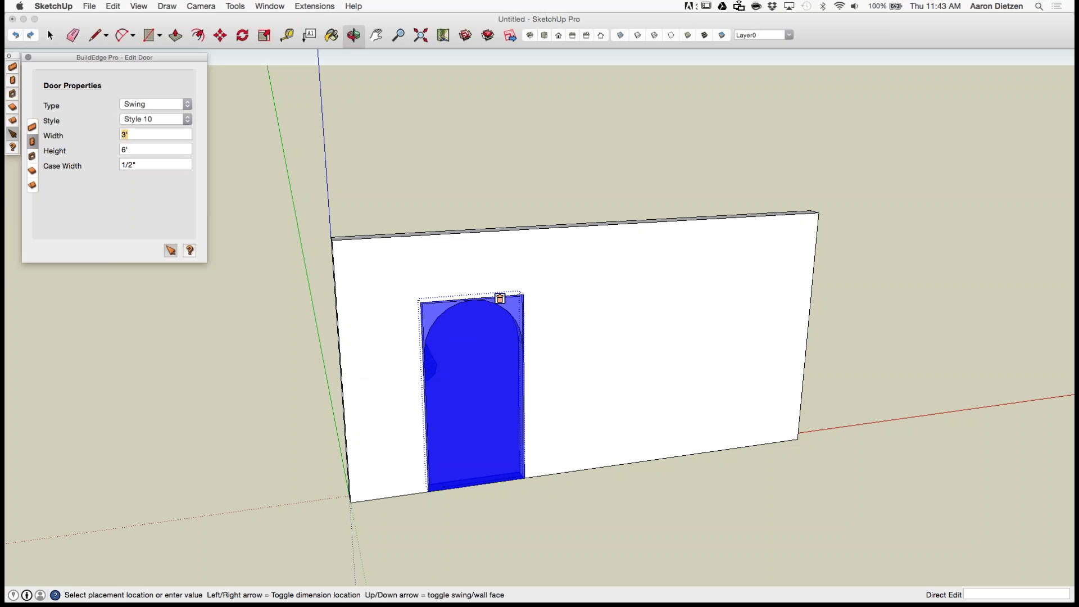
text(6)
key(BackSpace)
text(5")
key(Return)
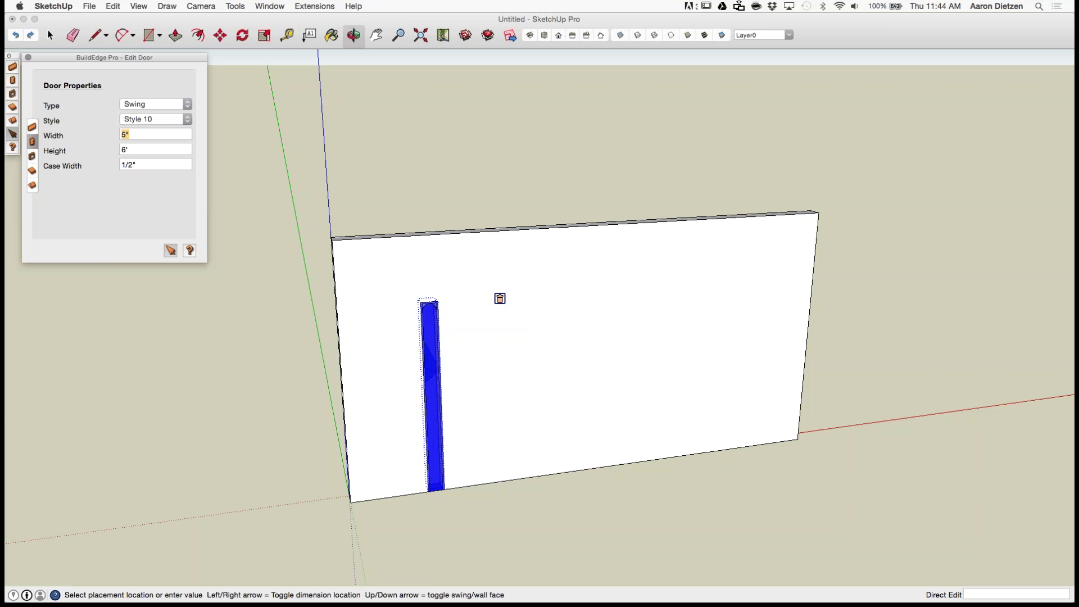
key(Right)
key(BackSpace)
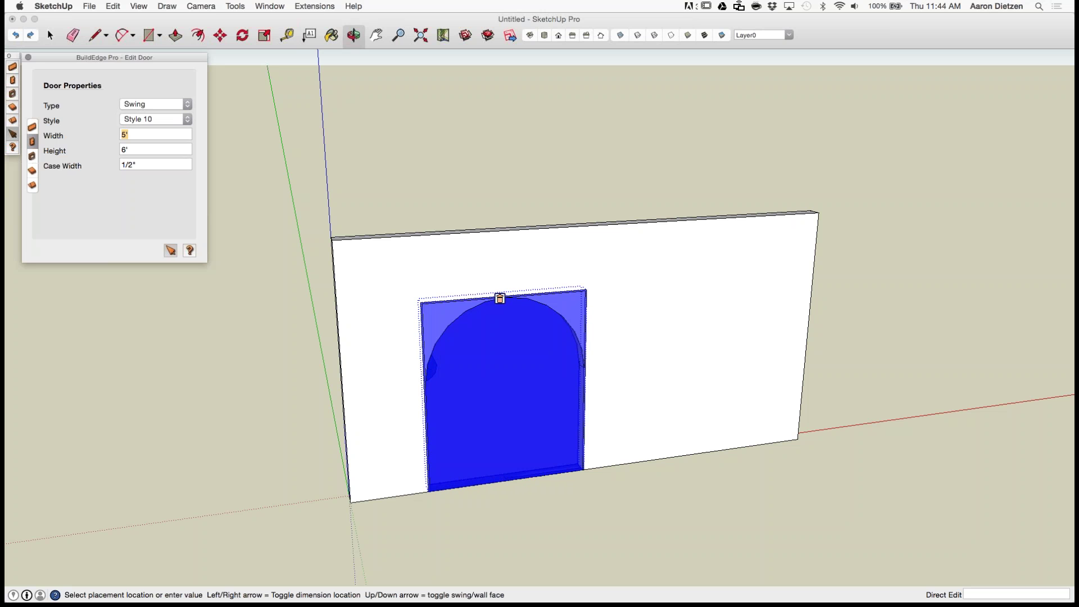
text(')
key(Return)
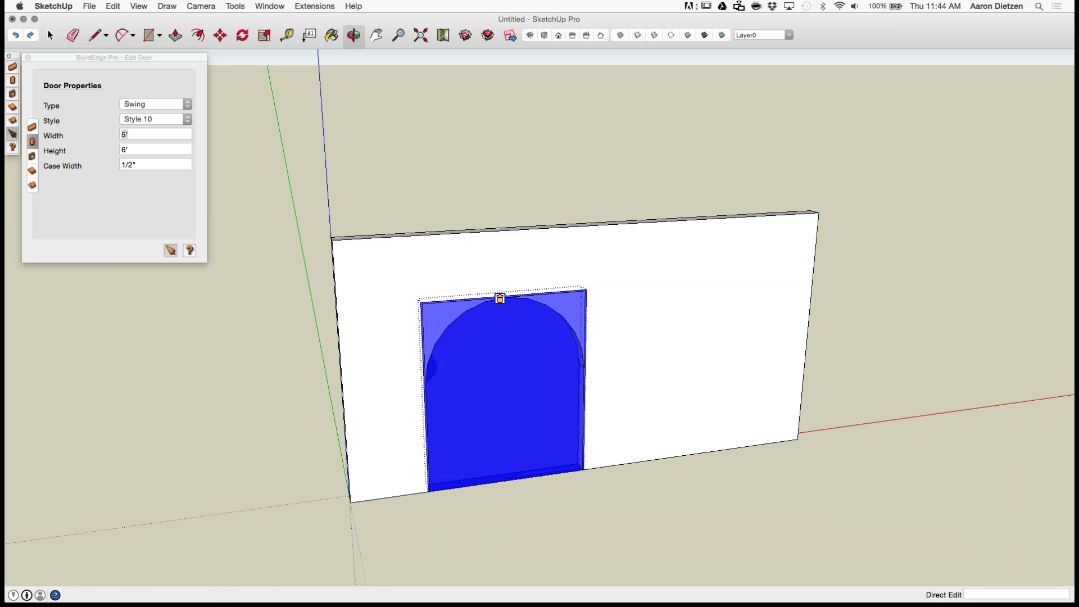
Step: Set the arched door's height to 7'
drag(135, 149, 119, 149)
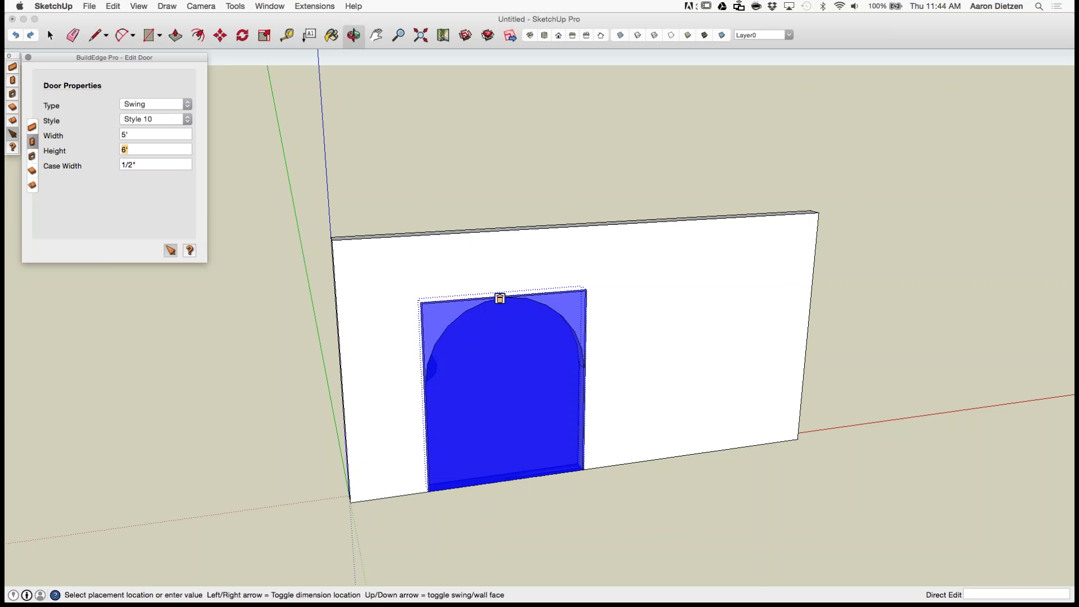
text(7)
key(Return)
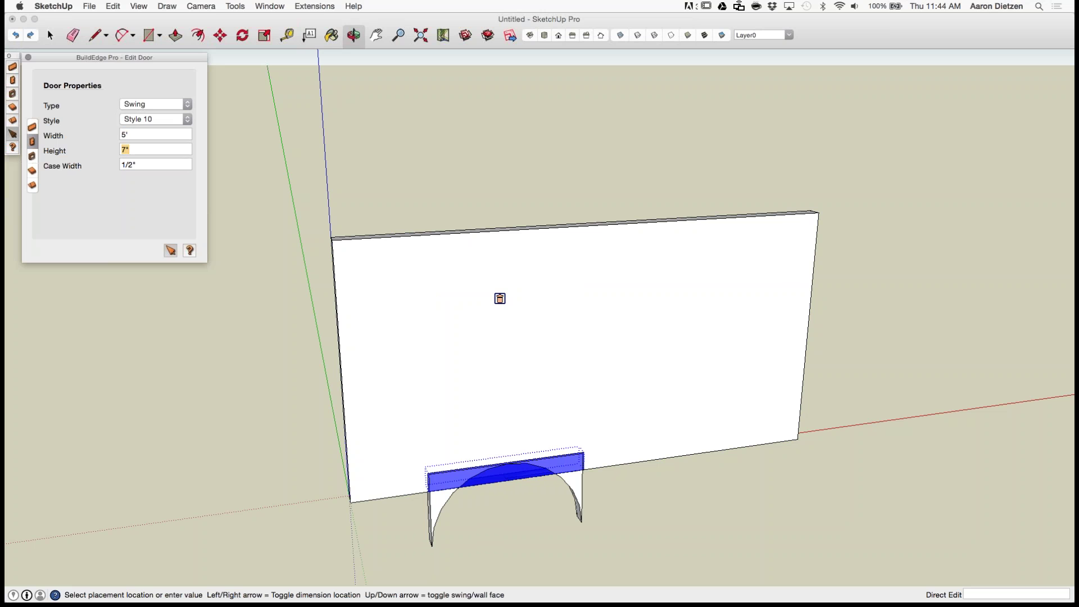
text(7')
key(Return)
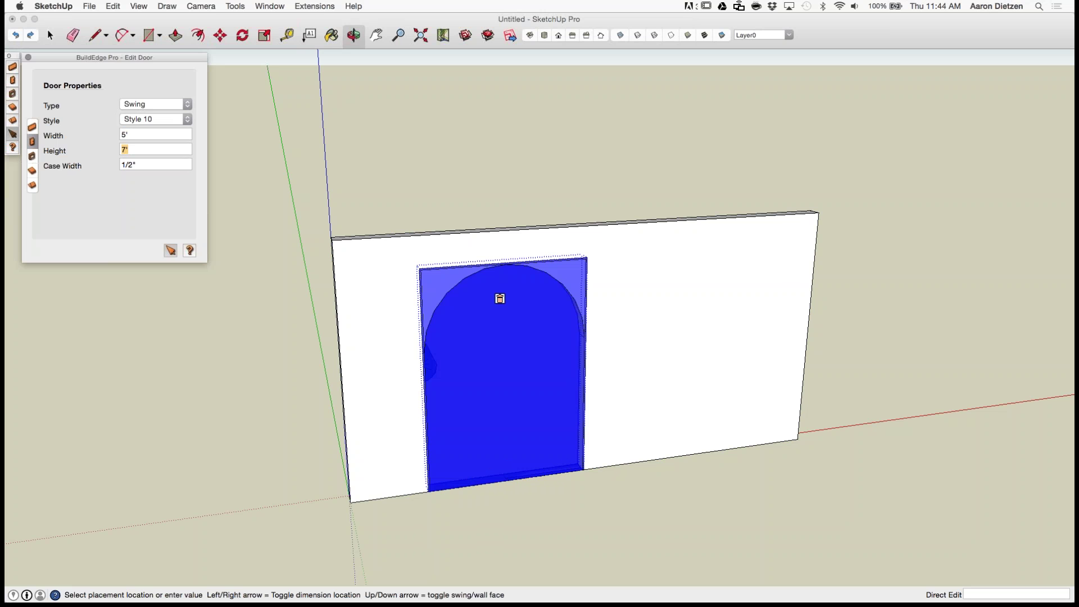
Step: Inspect the resized arched opening in Hidden Line, X-Ray and Back Edges display, ending in Shaded
click(500, 298)
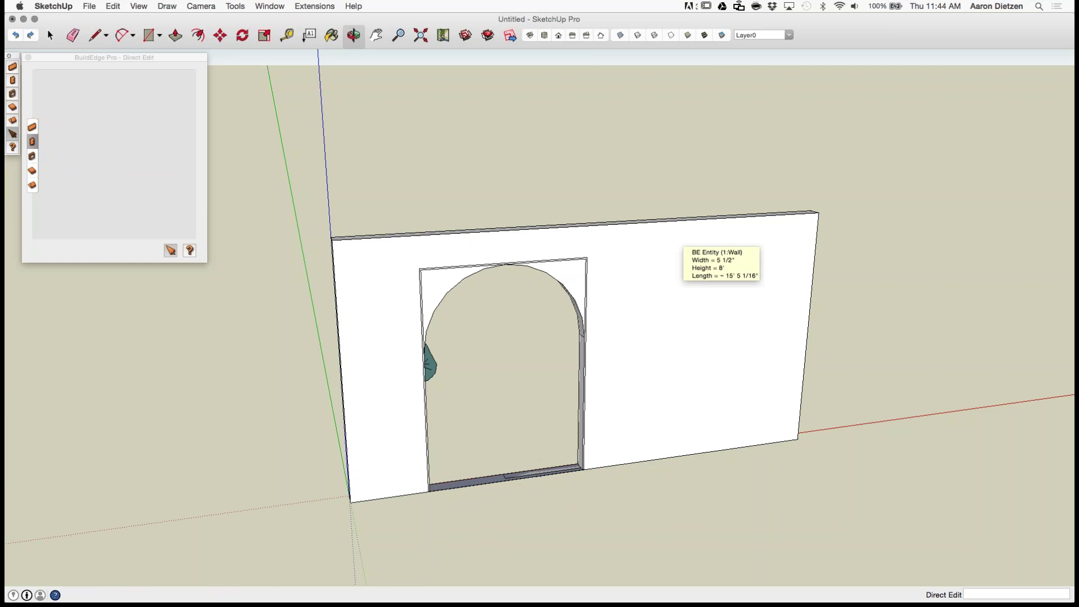
scroll(587, 176, up, 5)
middle_drag(569, 409, 569, 409)
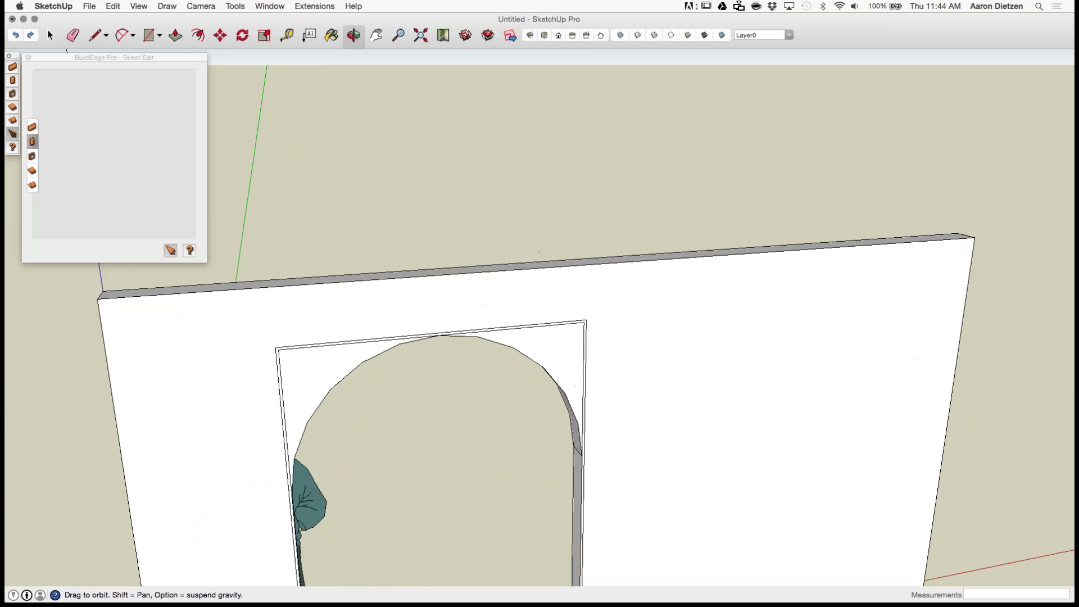
middle_drag(517, 359, 540, 329)
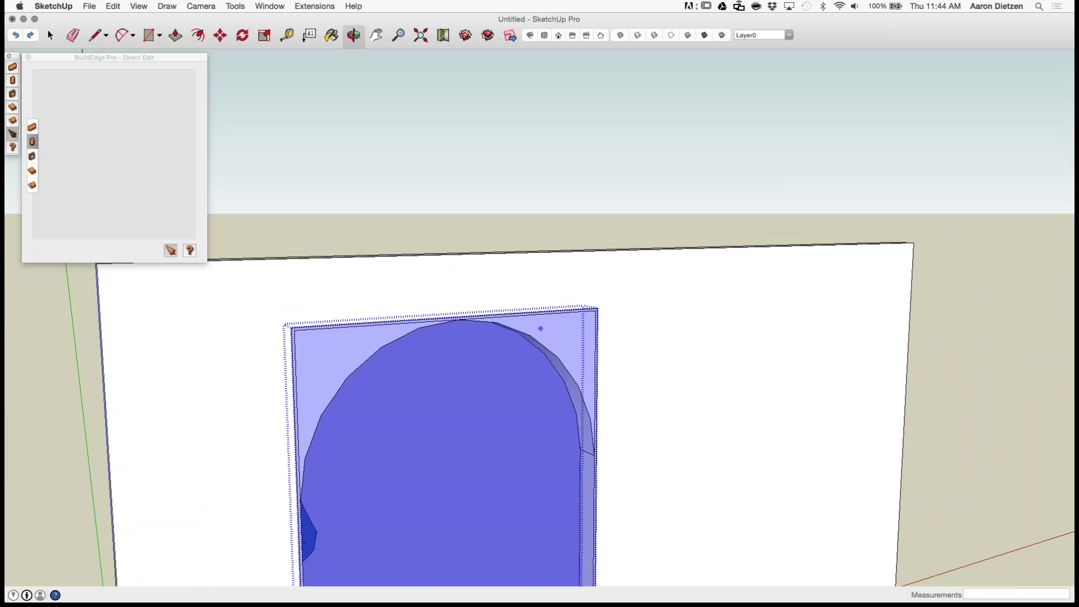
scroll(541, 329, down, 6)
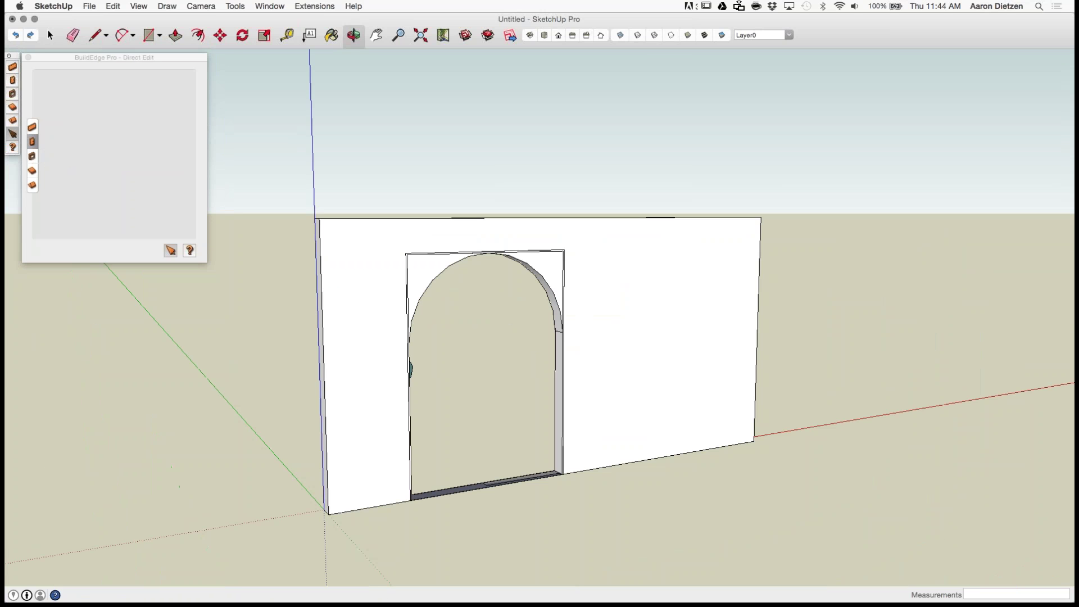
click(671, 35)
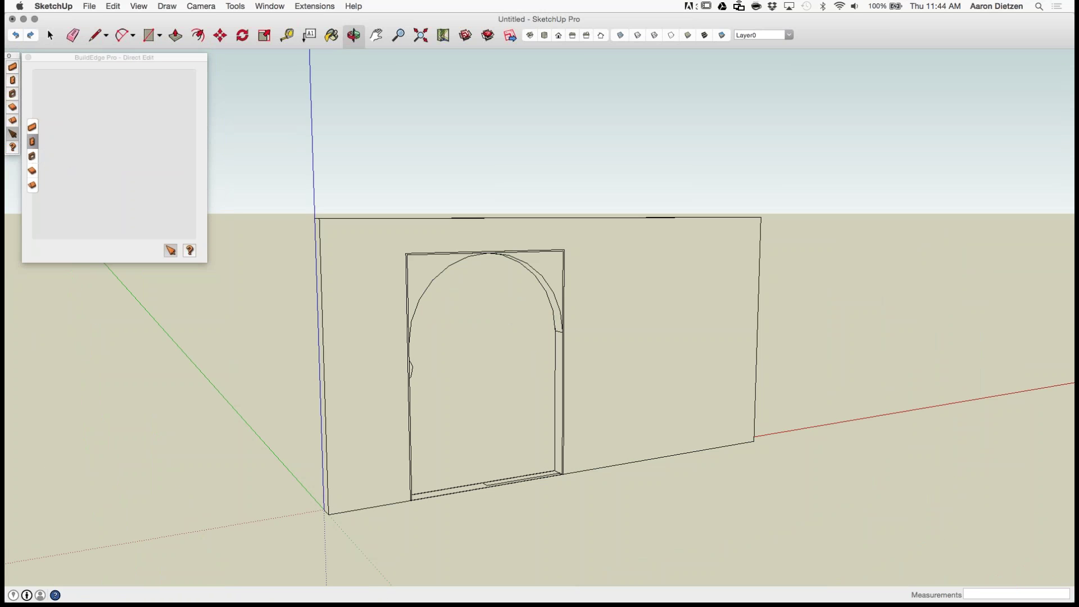
click(620, 34)
click(687, 34)
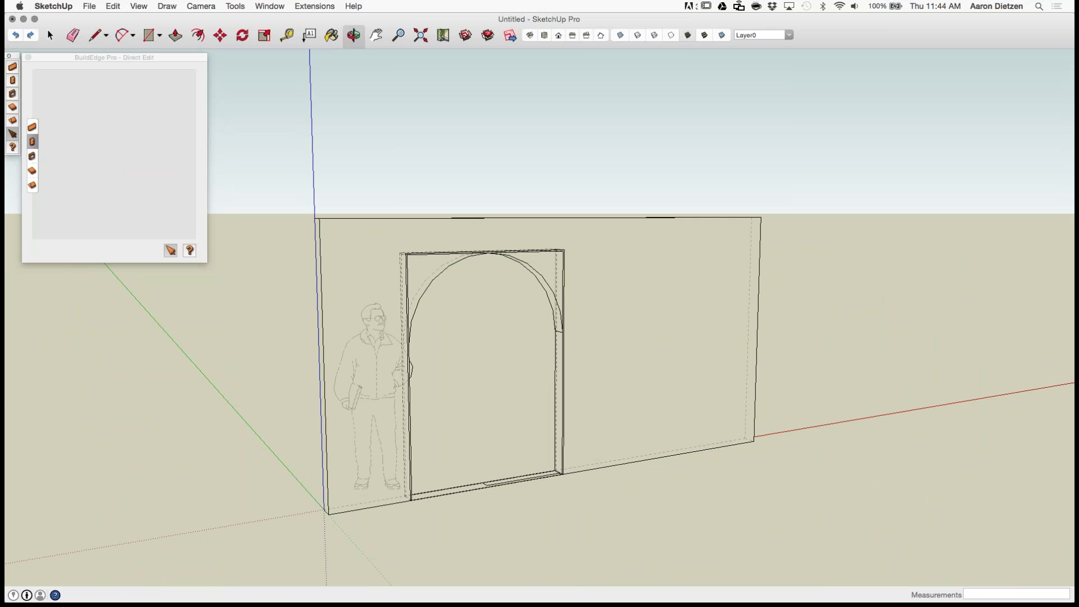
click(687, 34)
click(621, 35)
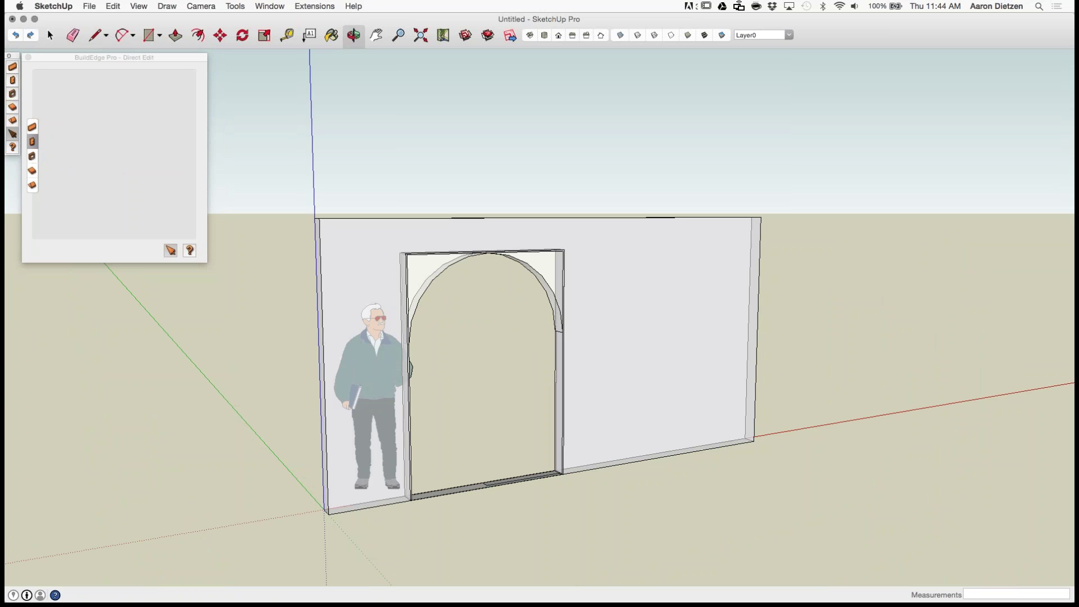
click(637, 35)
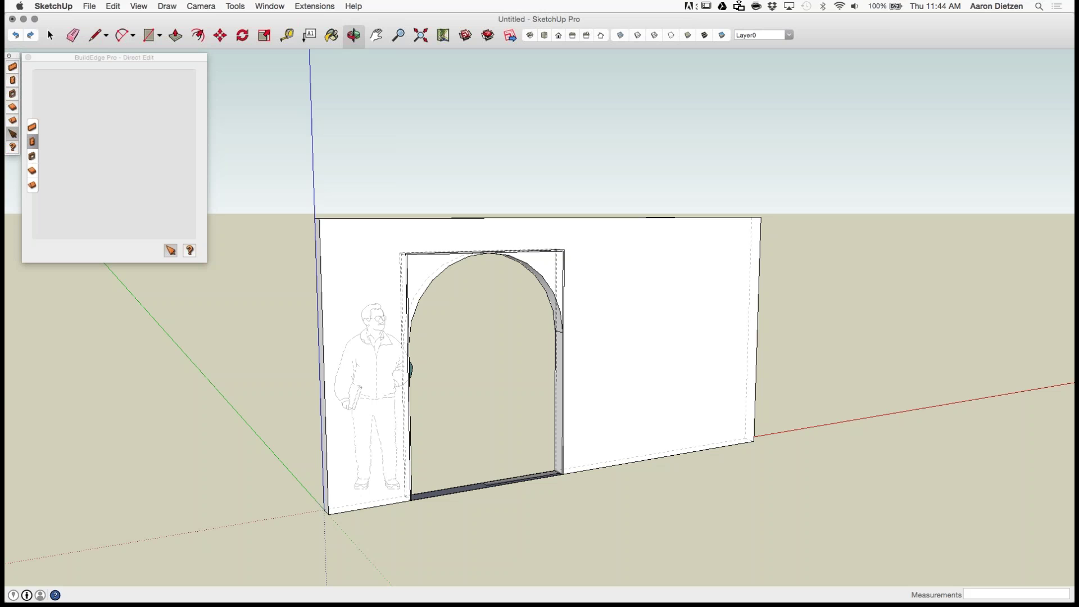
click(637, 35)
click(655, 35)
click(671, 35)
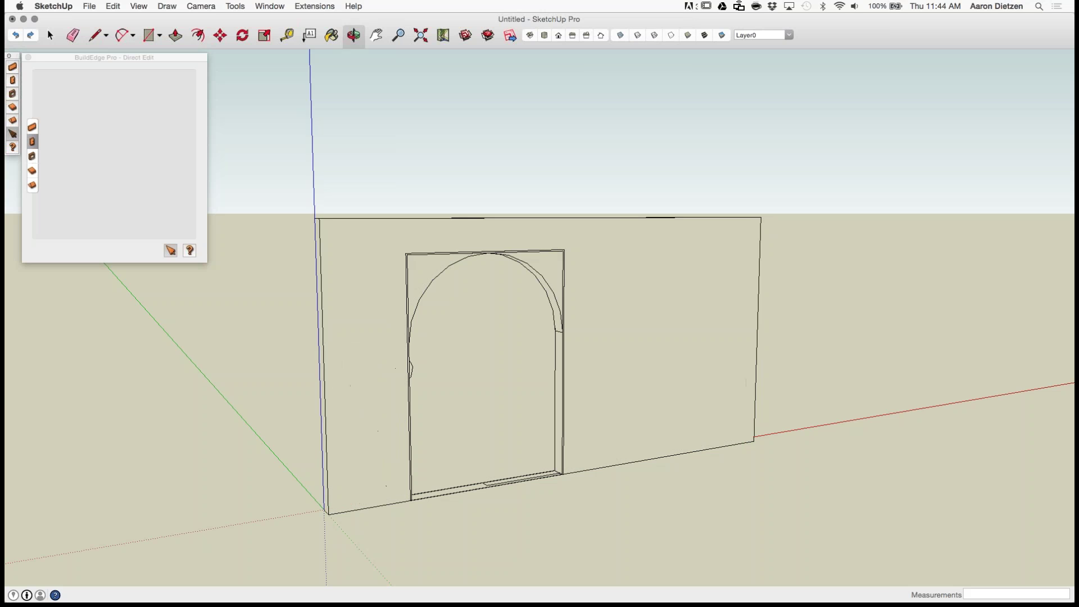
click(687, 35)
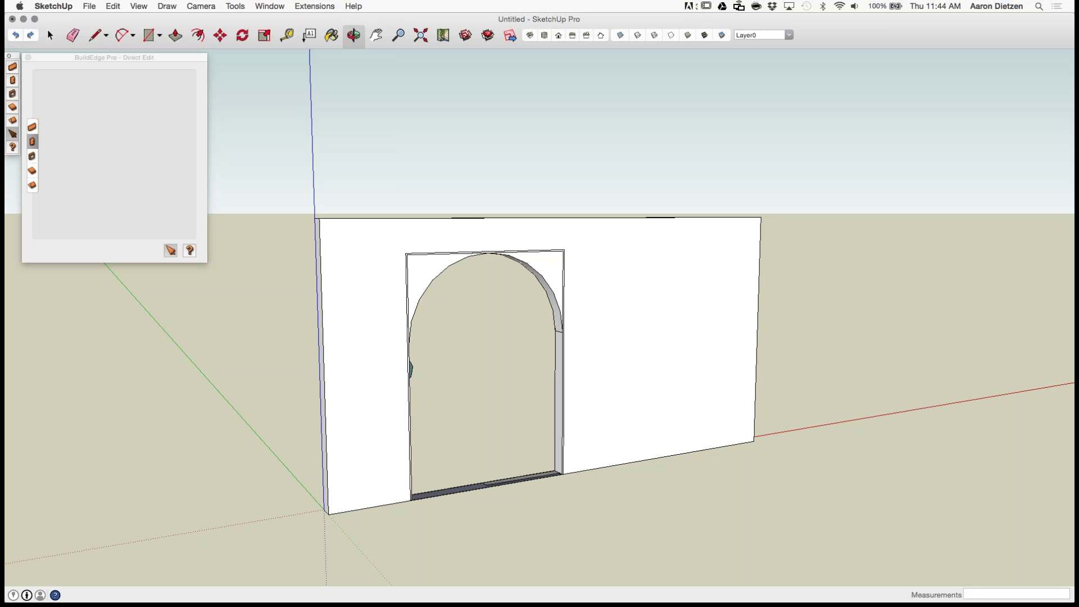
Step: Examine the double outline and casing edges around the corners of the 5' wide arched opening
middle_drag(548, 210, 545, 260)
scroll(546, 260, up, 4)
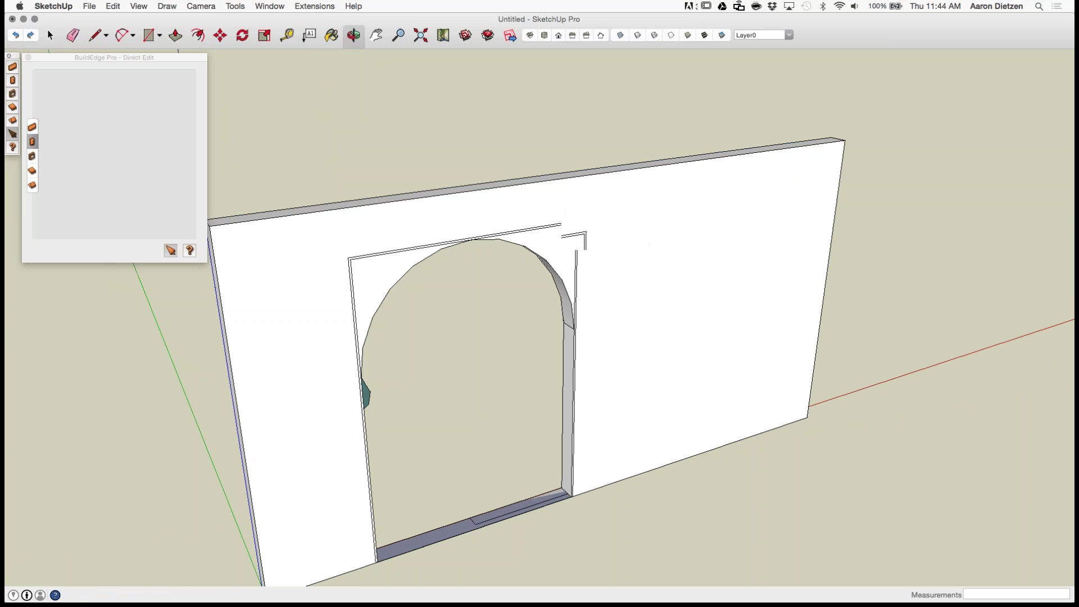
scroll(542, 174, up, 2)
middle_drag(542, 174, 504, 207)
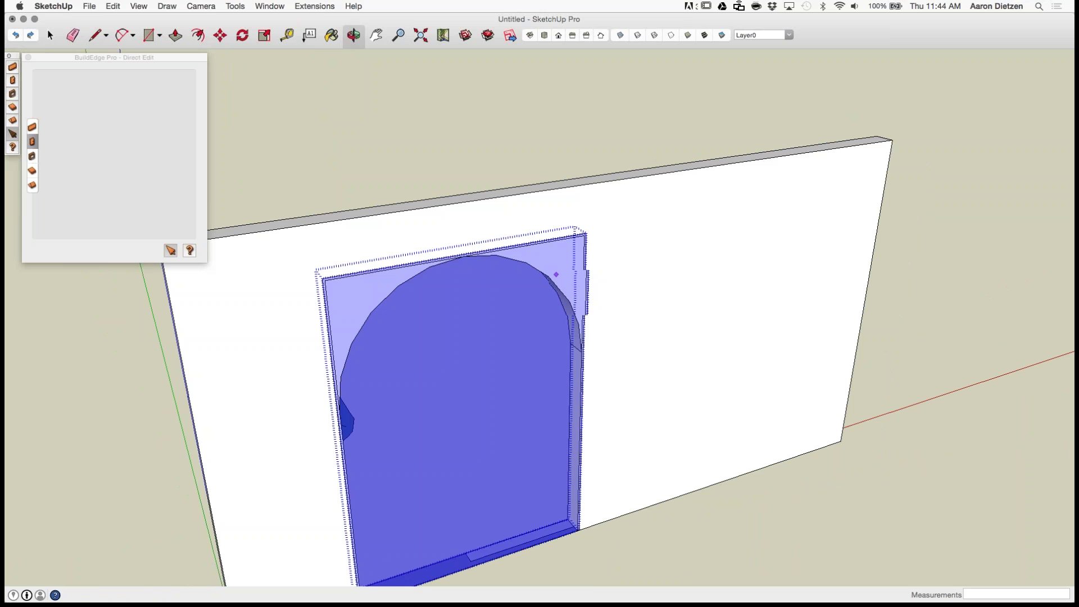
scroll(556, 274, up, 5)
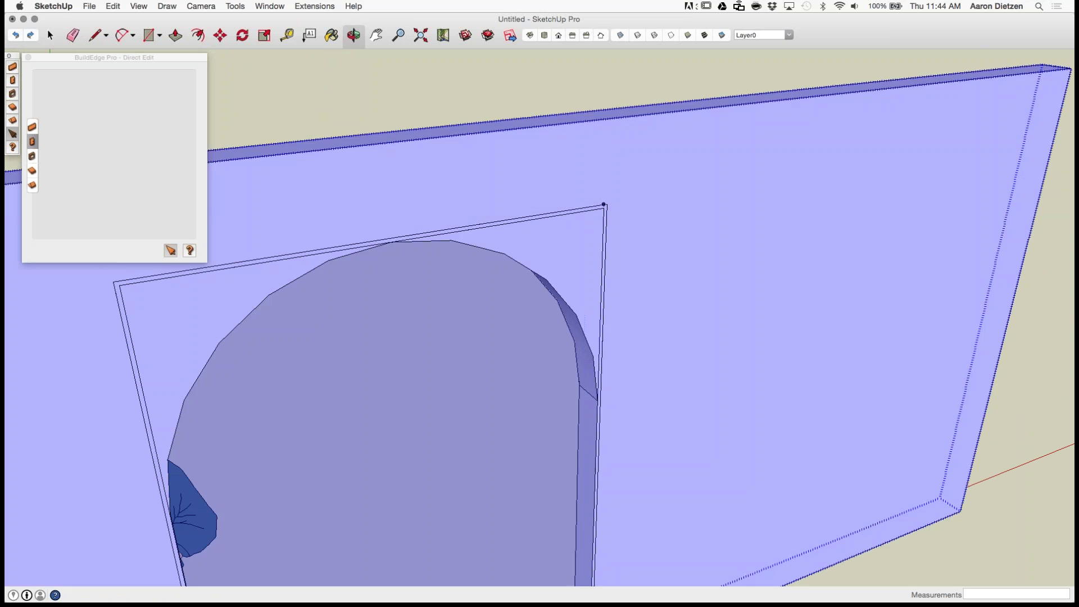
click(588, 344)
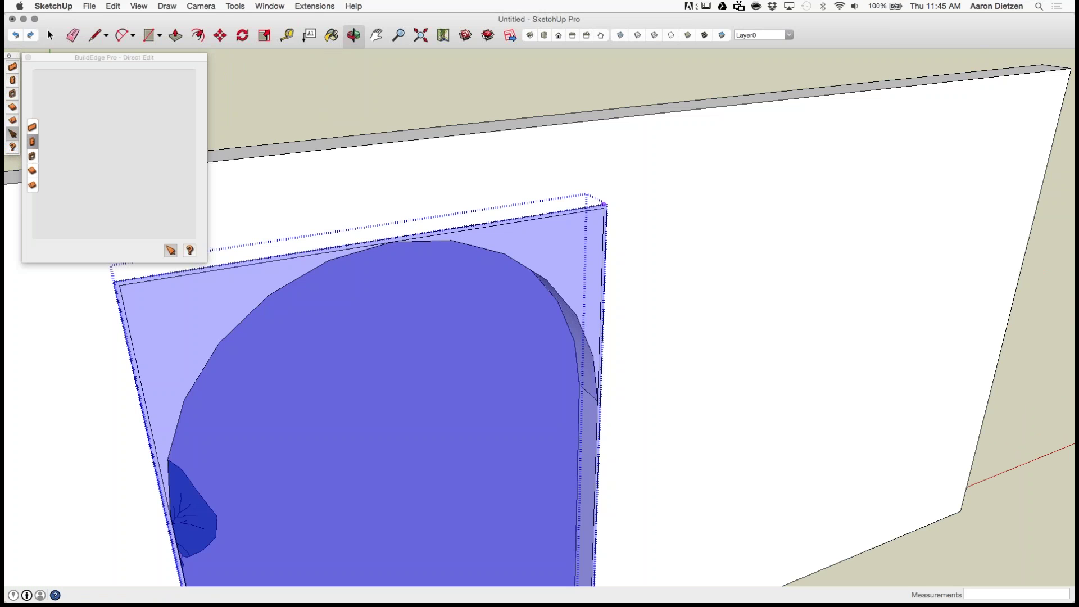
click(604, 204)
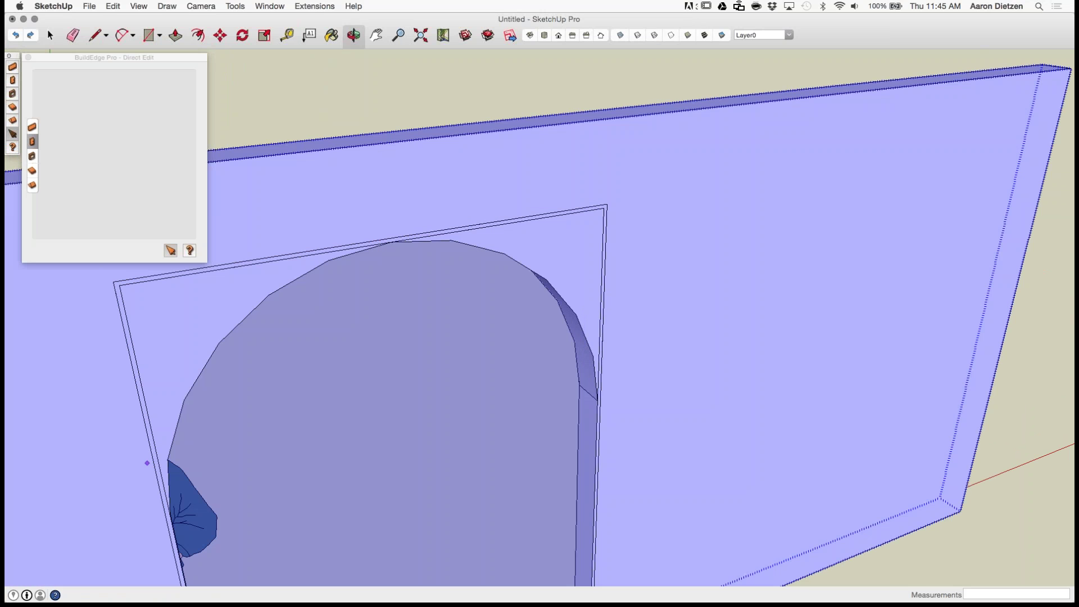
scroll(244, 349, down, 5)
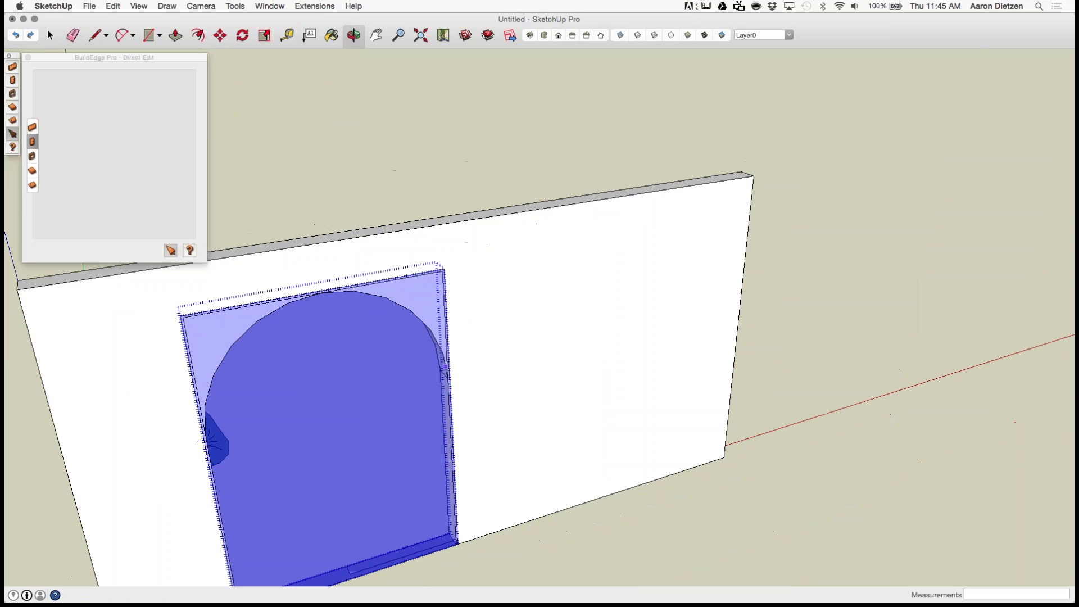
key(Escape)
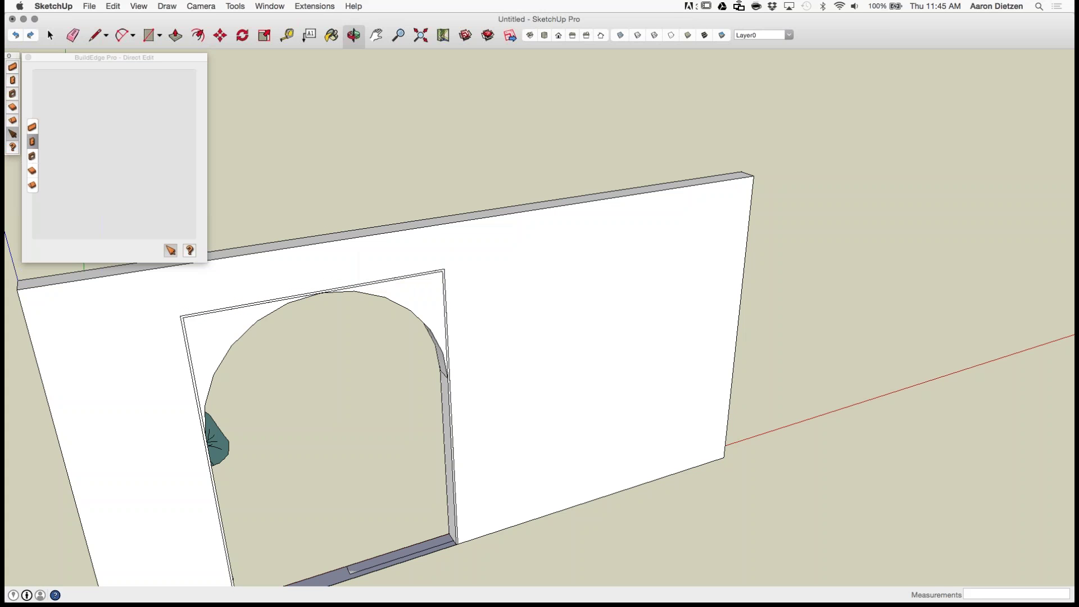
Step: Place a Swing door of Style 9, 3' wide and 6' high, between the large arched opening and the wall's far end
click(32, 156)
click(32, 156)
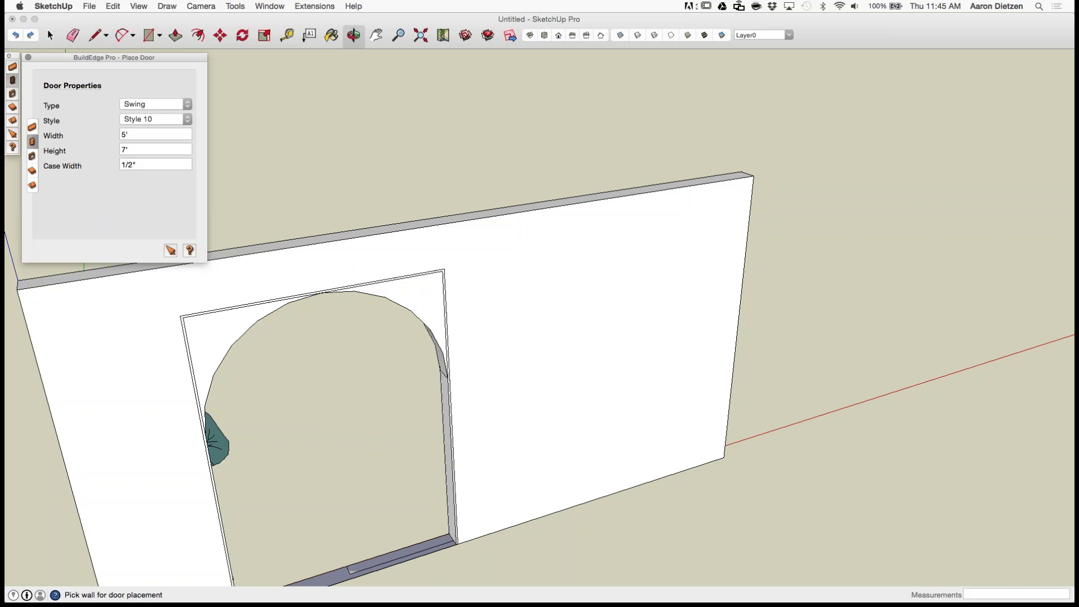
click(155, 119)
click(140, 107)
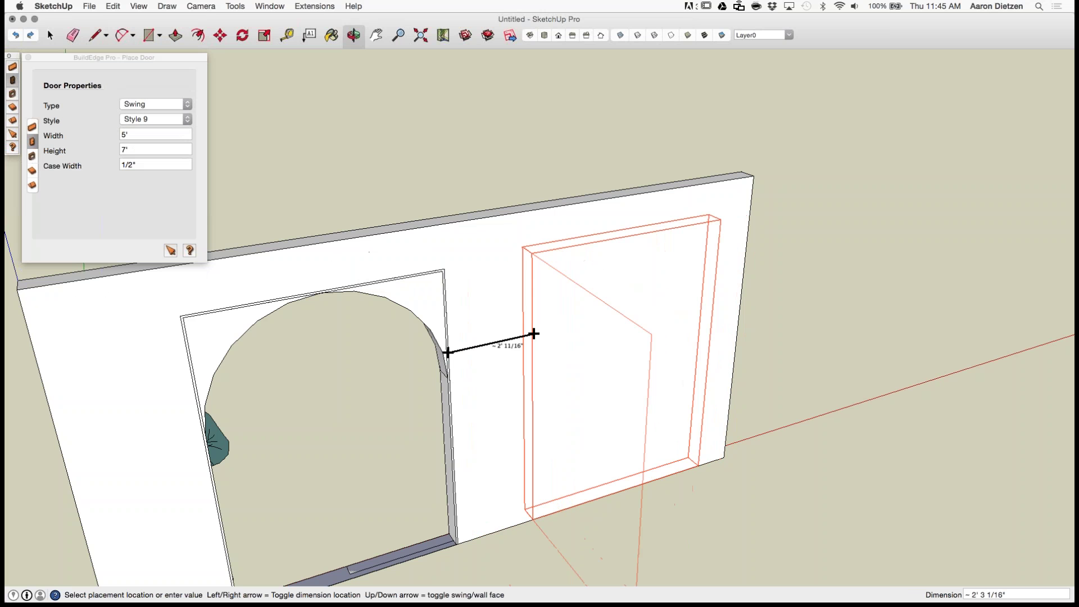
drag(141, 135, 117, 135)
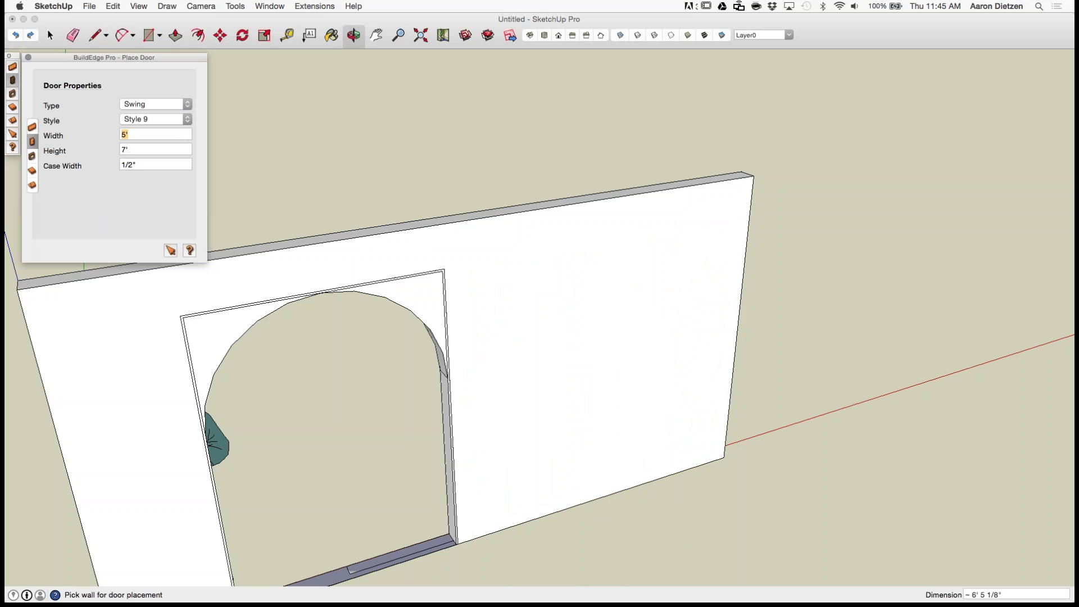
text(')
key(Tab)
text(6')
click(147, 134)
click(489, 270)
click(489, 270)
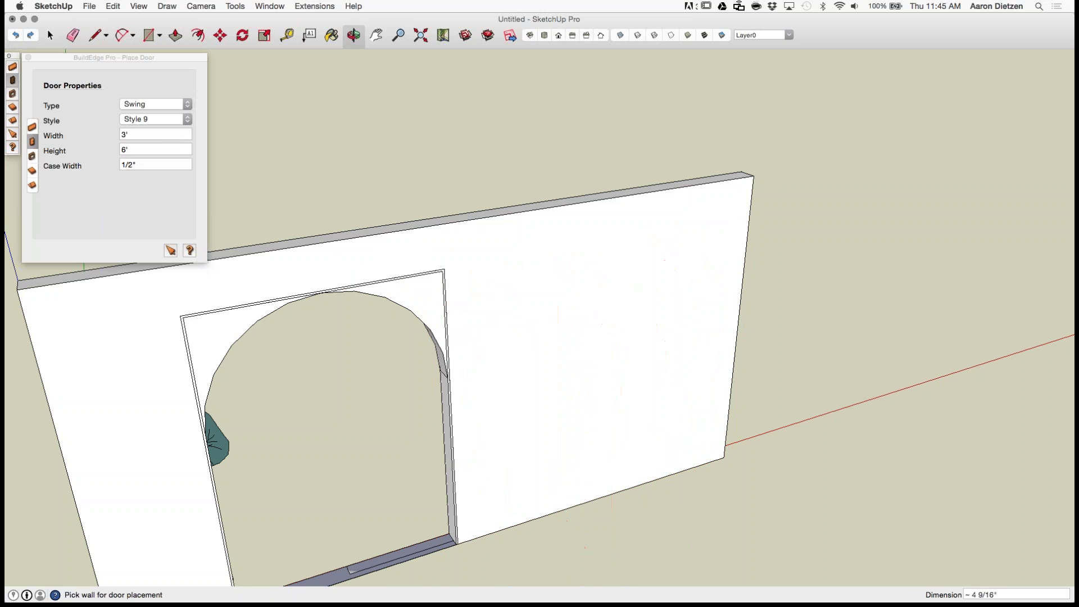
click(564, 297)
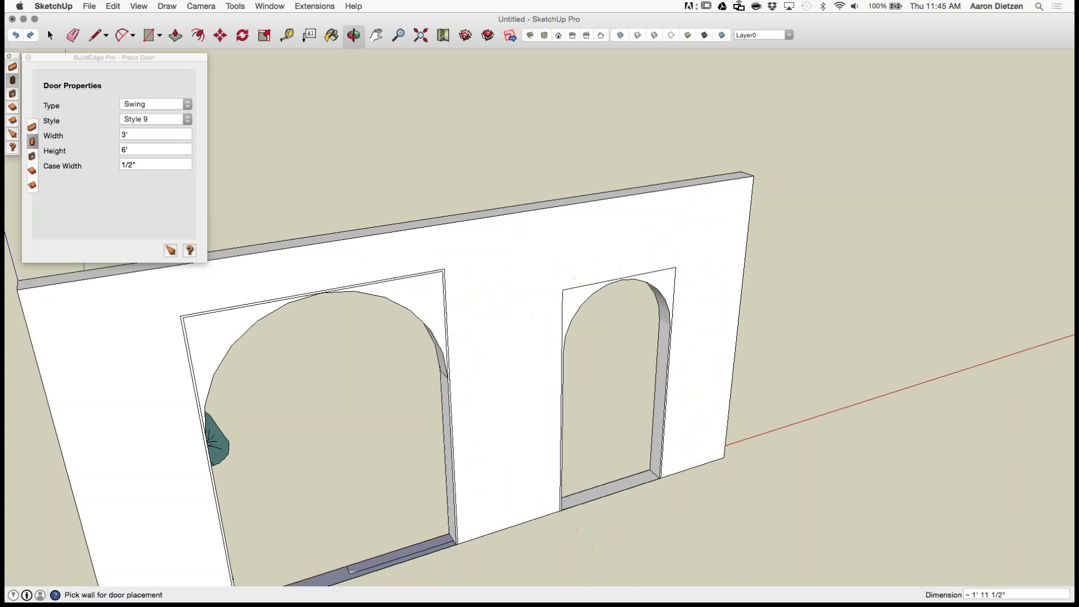
Step: Examine the rectangular outline in the wall around the narrow Style 9 arched opening
scroll(689, 322, up, 5)
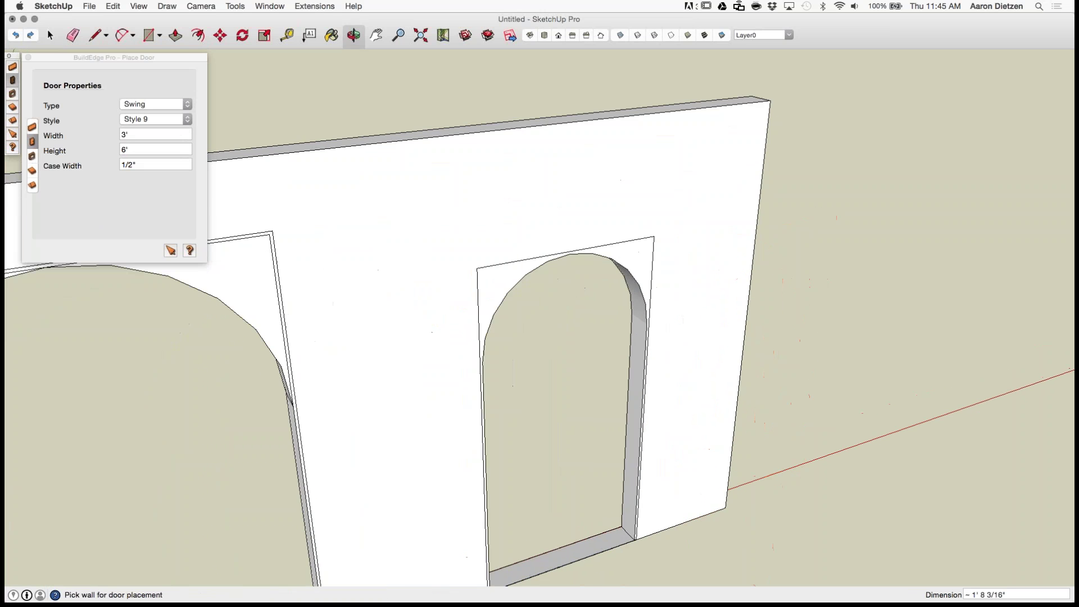
scroll(770, 396, up, 1)
middle_drag(770, 397, 771, 410)
scroll(772, 410, down, 5)
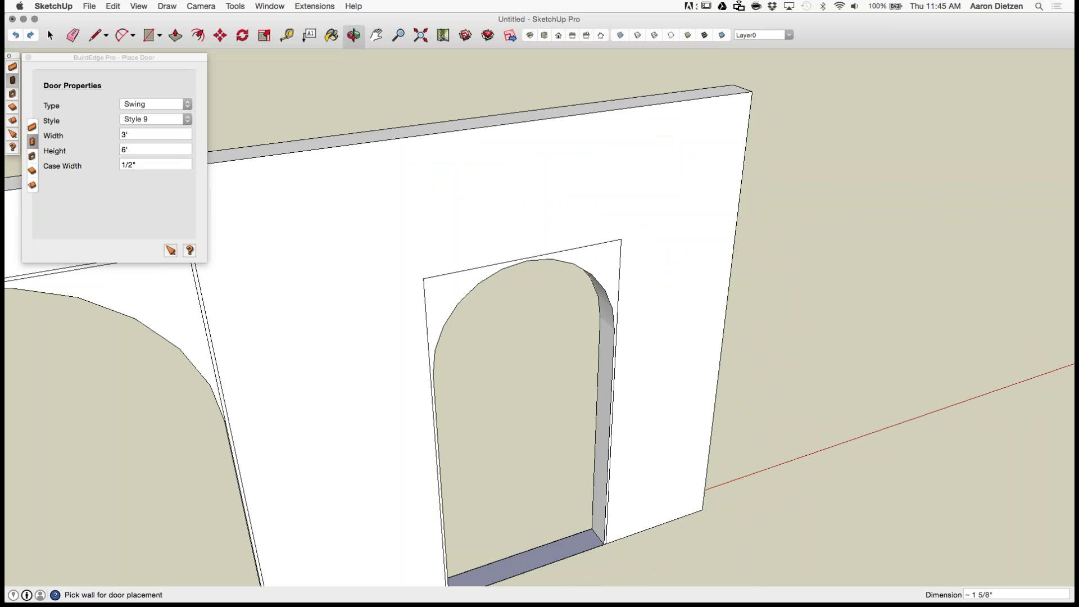
click(621, 255)
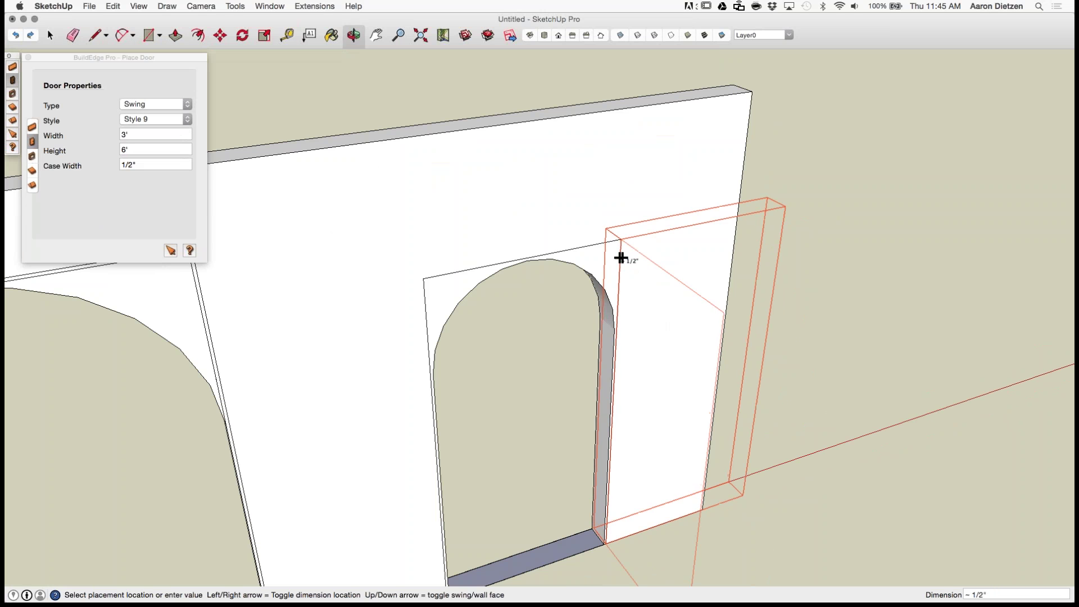
click(453, 255)
click(426, 238)
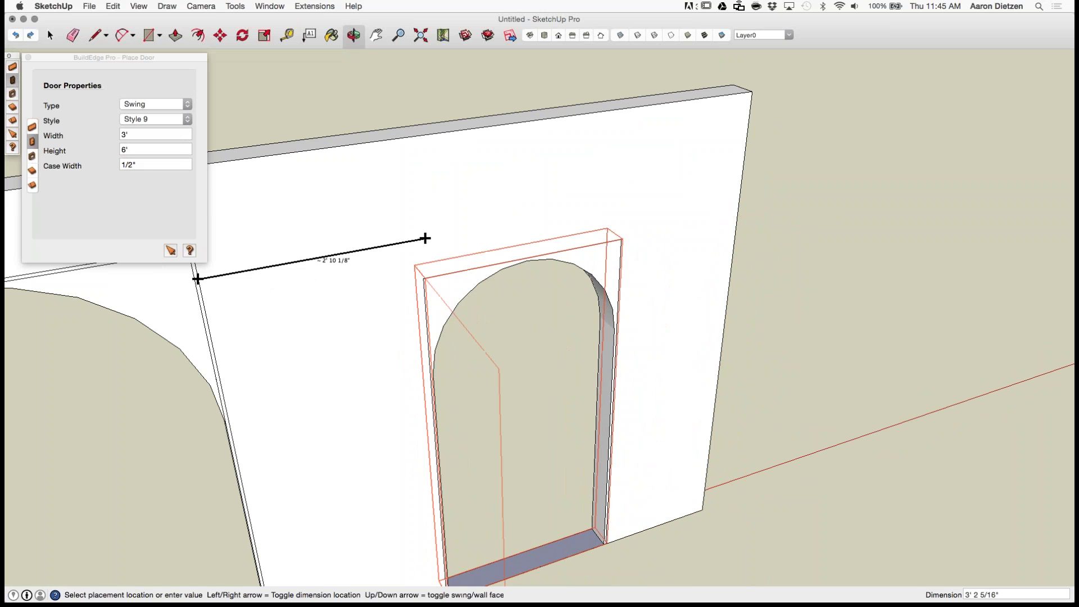
click(426, 239)
Step: Open the wall group for editing and hide the rectangular edges outlining the narrow arched opening
click(50, 35)
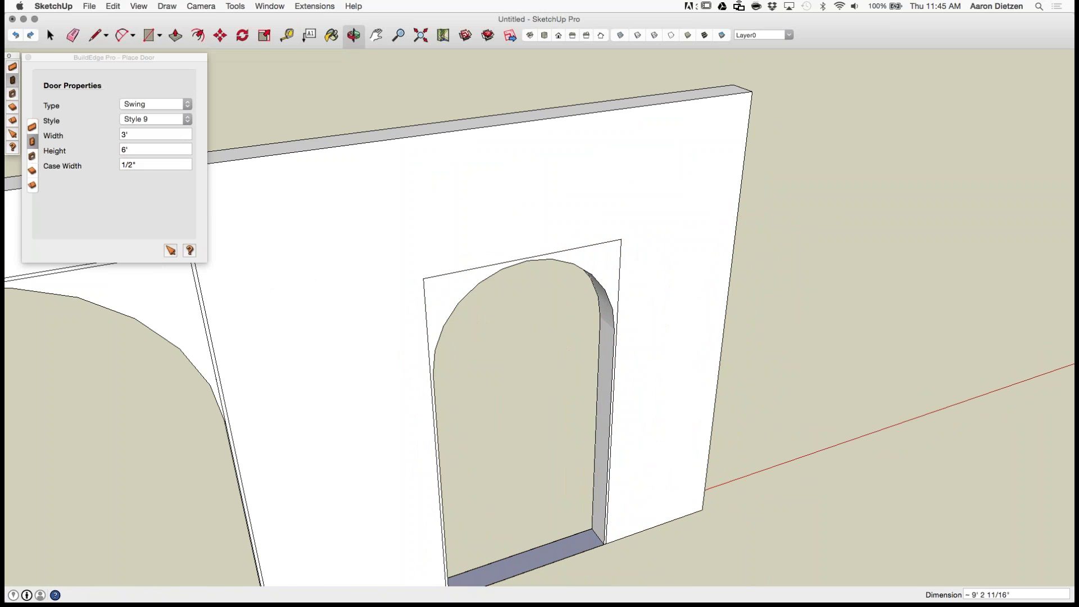
click(426, 225)
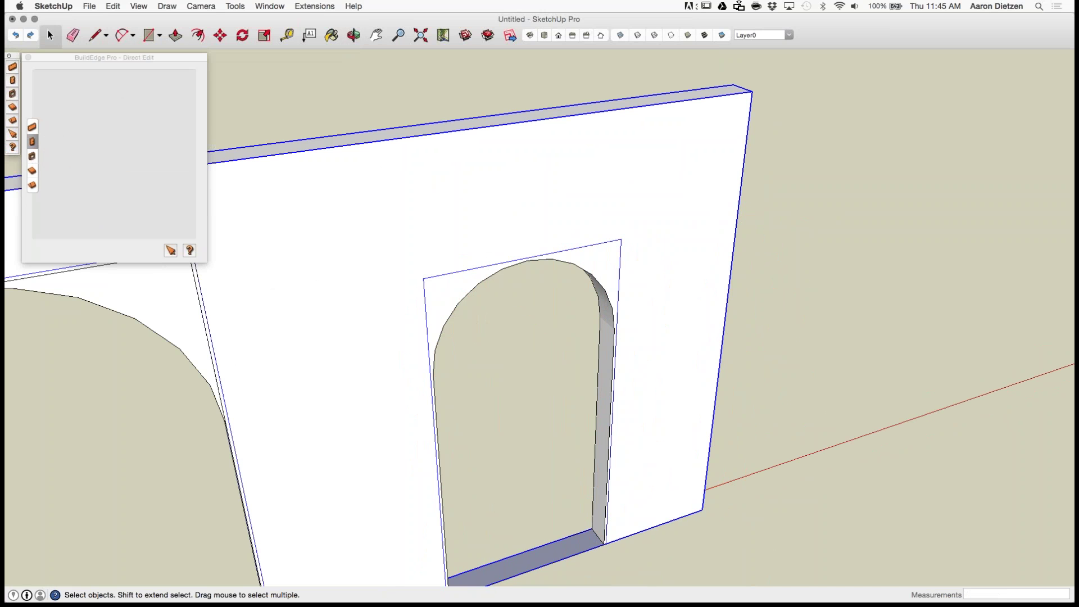
double_click(426, 225)
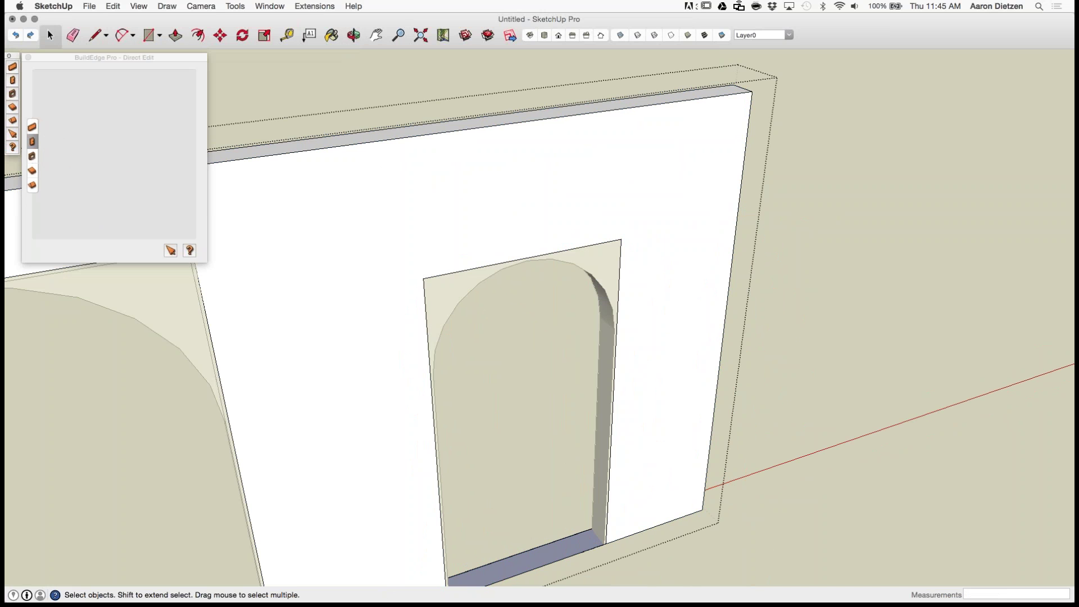
key(e)
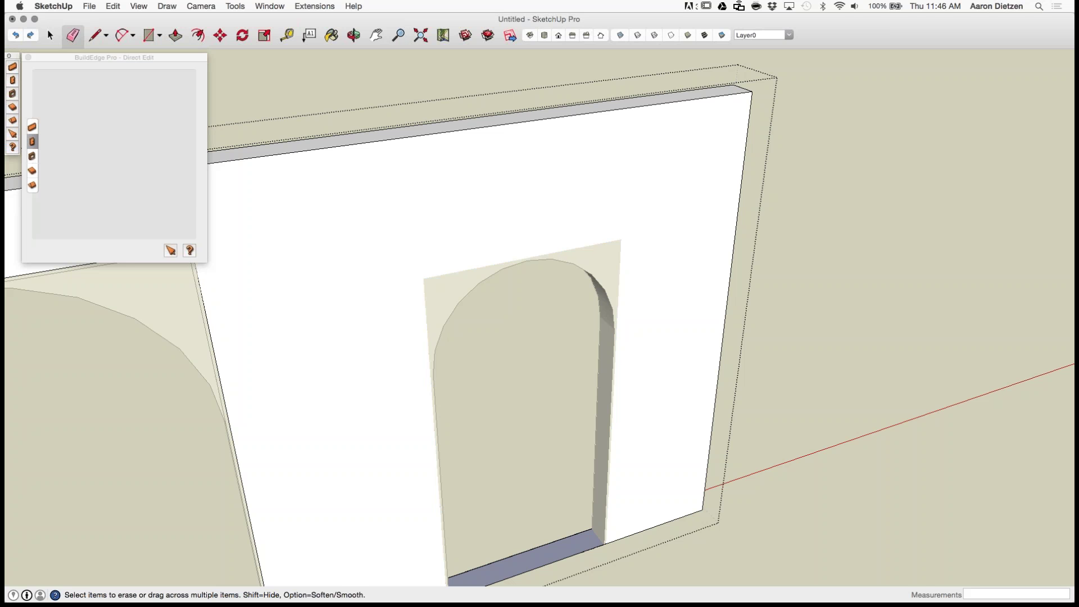
click(50, 35)
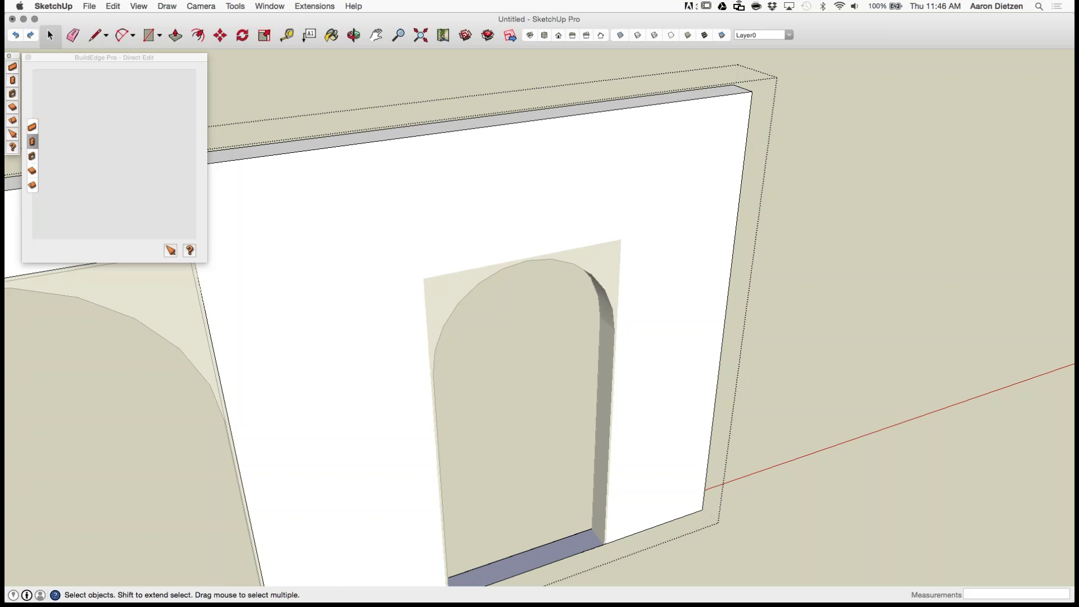
Step: Compare the cleaned-up narrow arch with the outlined large arch from several angles
scroll(630, 238, down, 5)
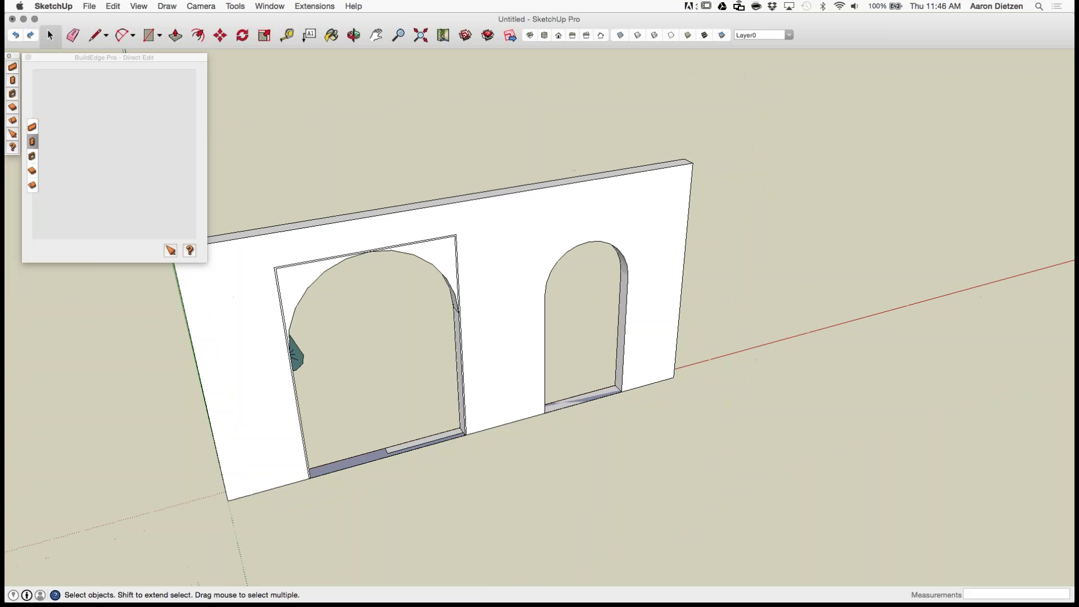
scroll(619, 245, up, 3)
middle_drag(619, 246, 617, 280)
scroll(616, 280, down, 5)
scroll(625, 264, down, 4)
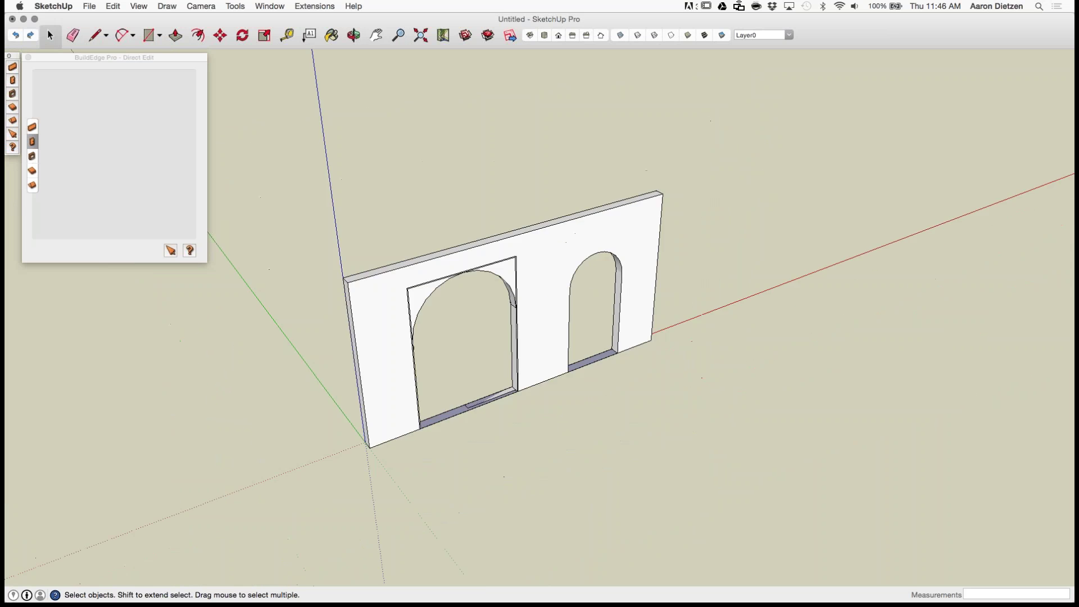
scroll(568, 301, up, 5)
middle_drag(333, 374, 264, 382)
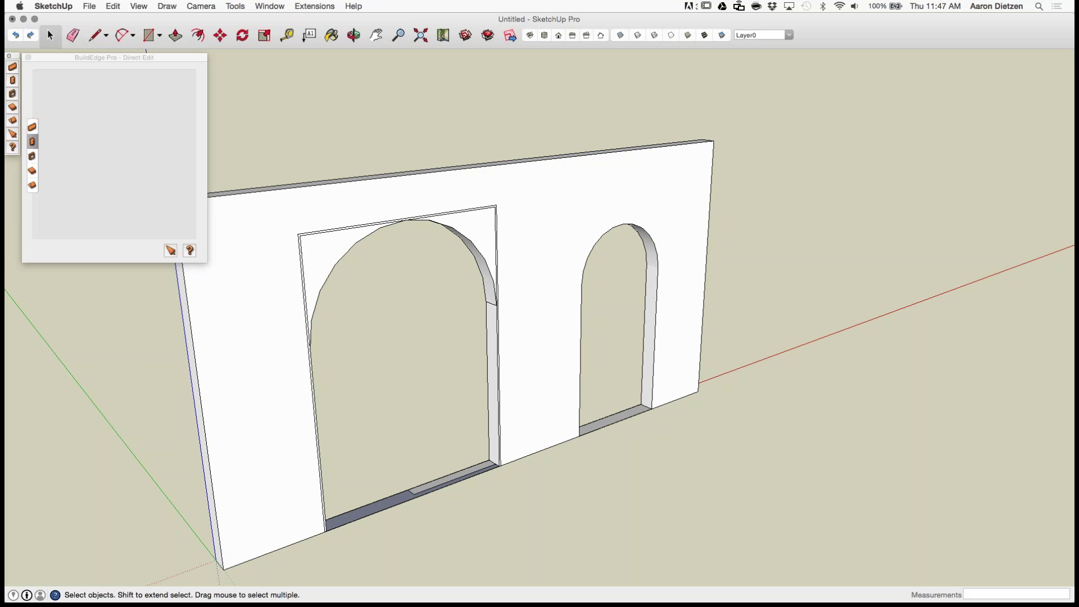
click(32, 156)
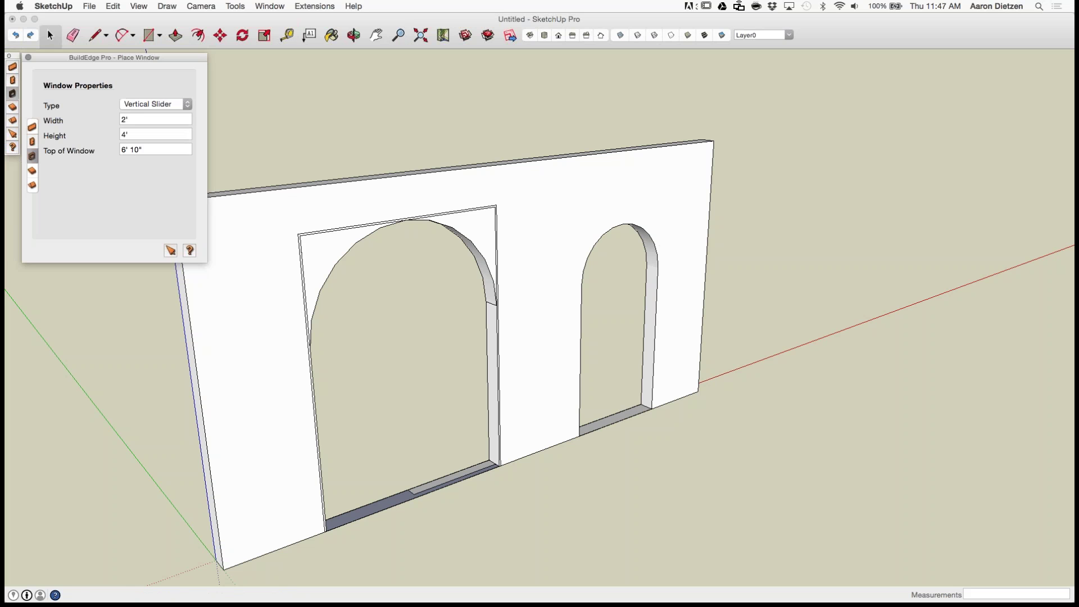
click(32, 142)
click(155, 120)
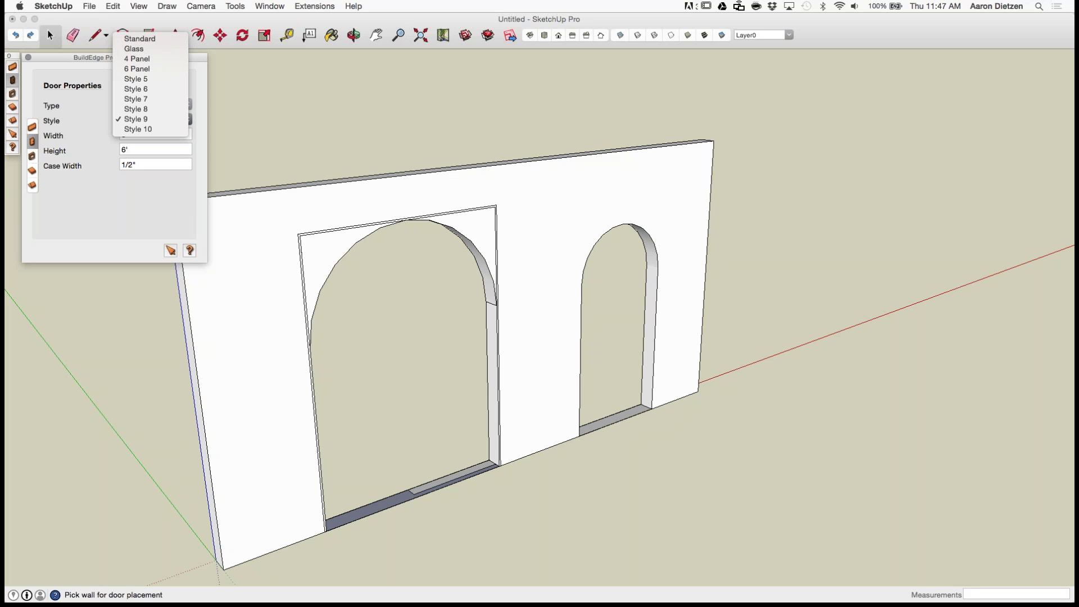
key(Escape)
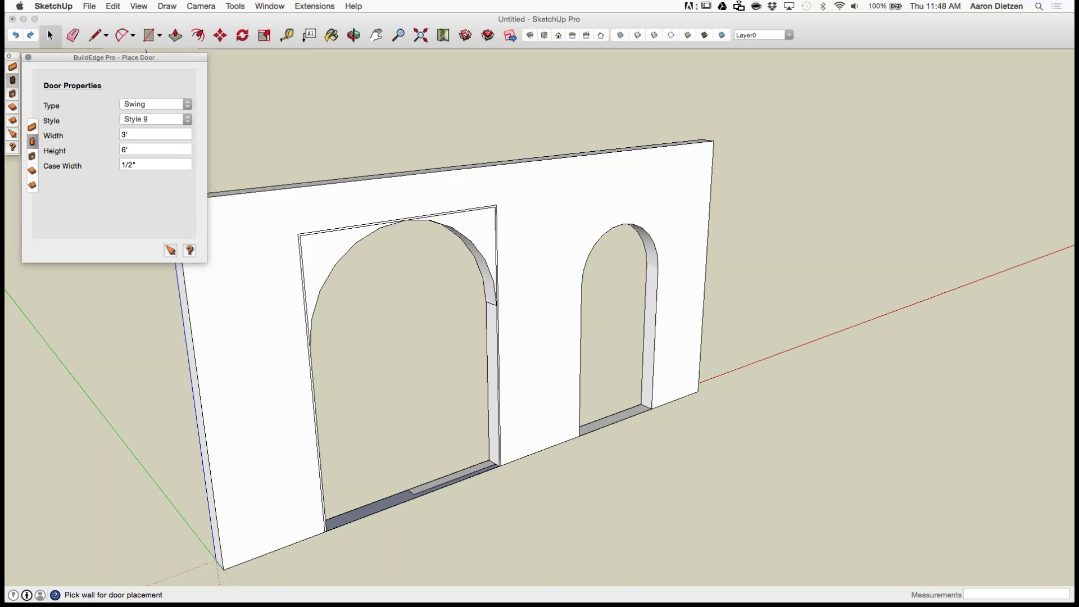
key(space)
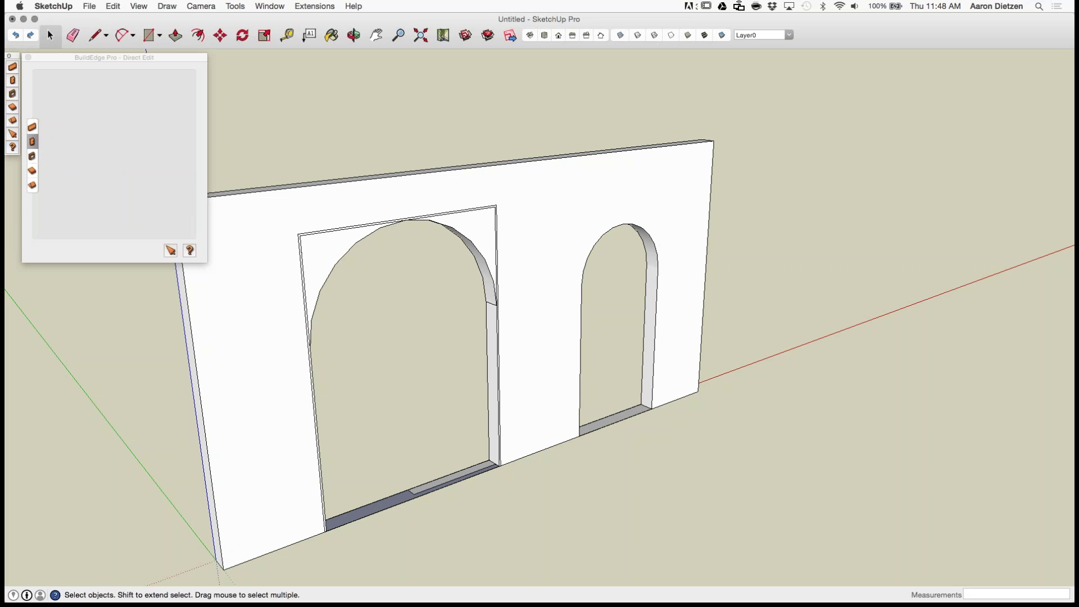
Step: Draw an interior wall 5 1/2" wide, 8' high and about 20' 6" long along the red axis, in front of the arched wall
scroll(282, 89, down, 3)
click(32, 127)
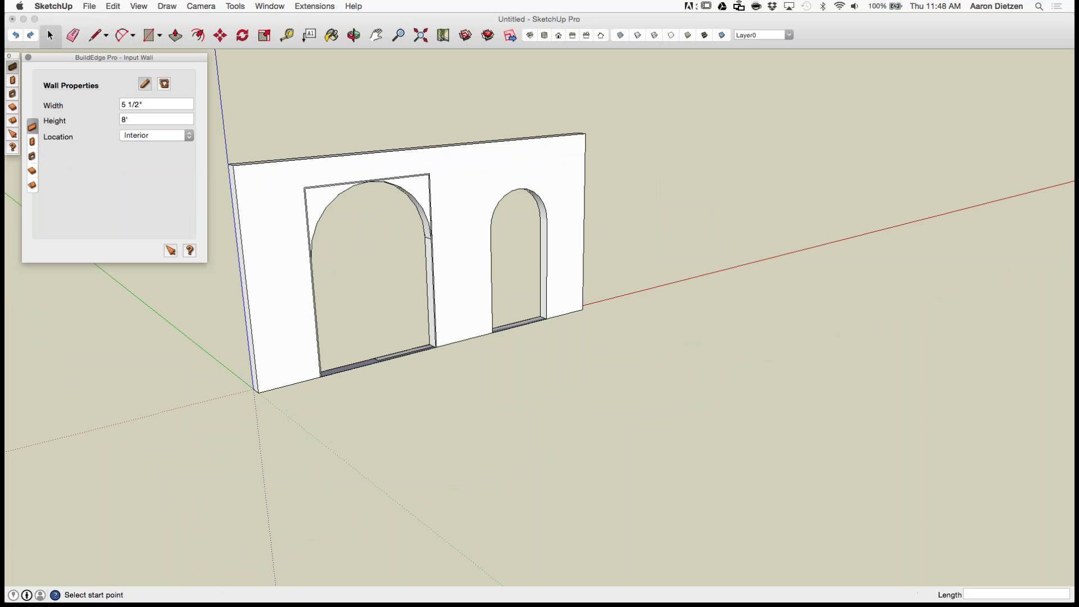
click(350, 465)
click(351, 464)
click(351, 464)
click(351, 465)
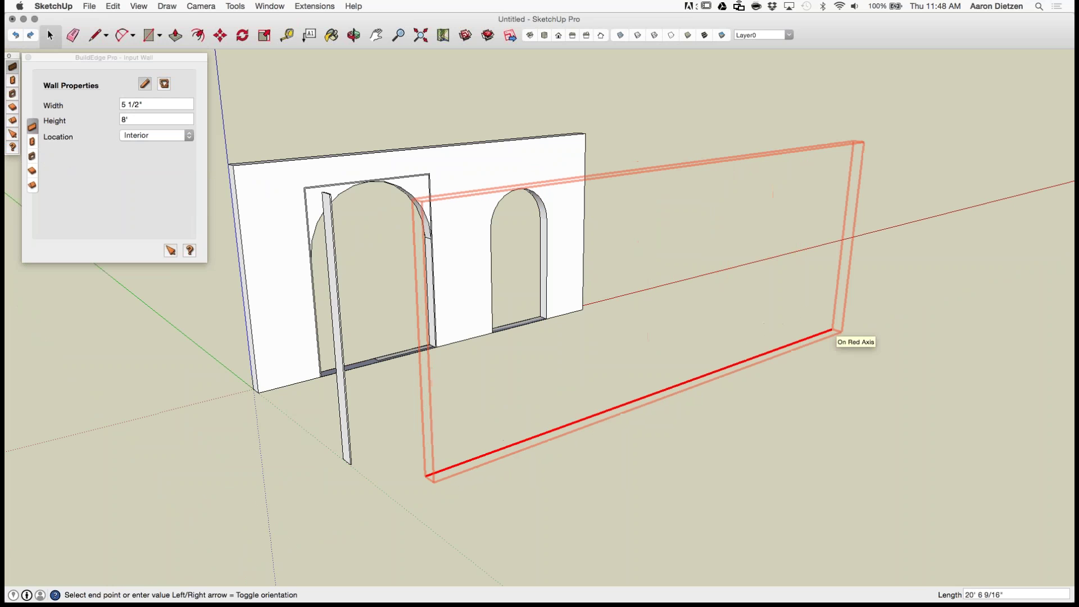
click(833, 333)
Step: Place a Swing door of Style 9, 3' wide and 6' high, toward the far end of the new wall
click(32, 141)
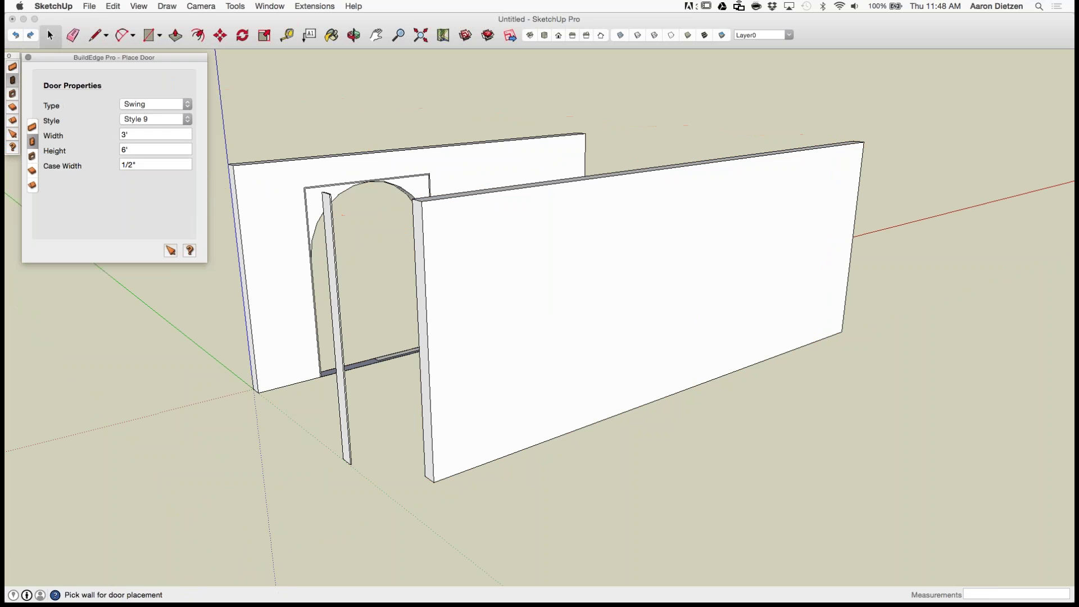
click(457, 257)
click(706, 326)
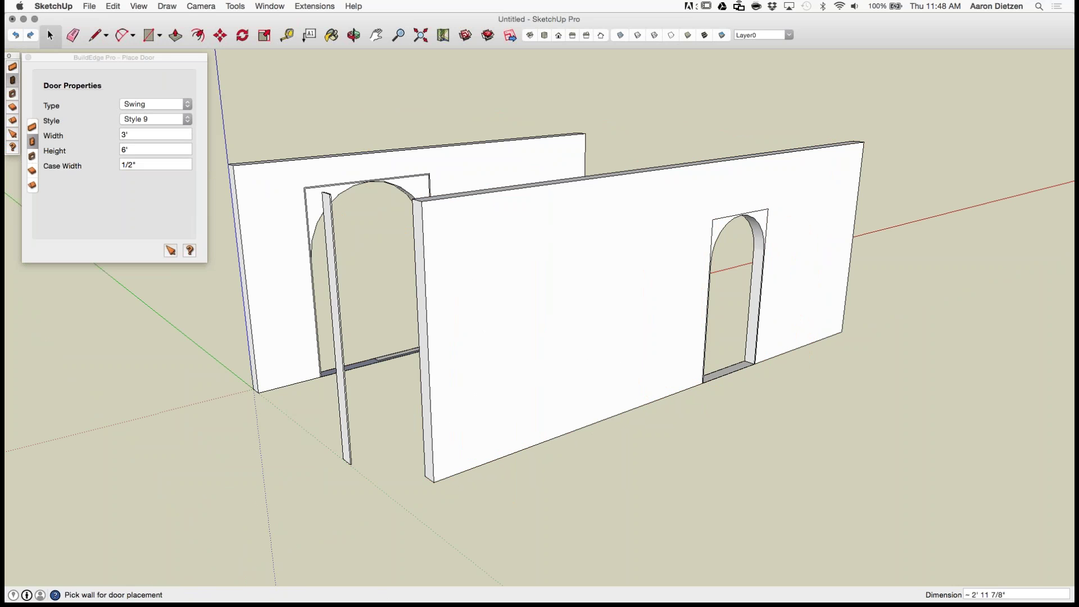
Step: Place a Standard Swing door, 3' wide and 6' high, in the middle of the new wall beside the arched opening
click(156, 119)
click(144, 40)
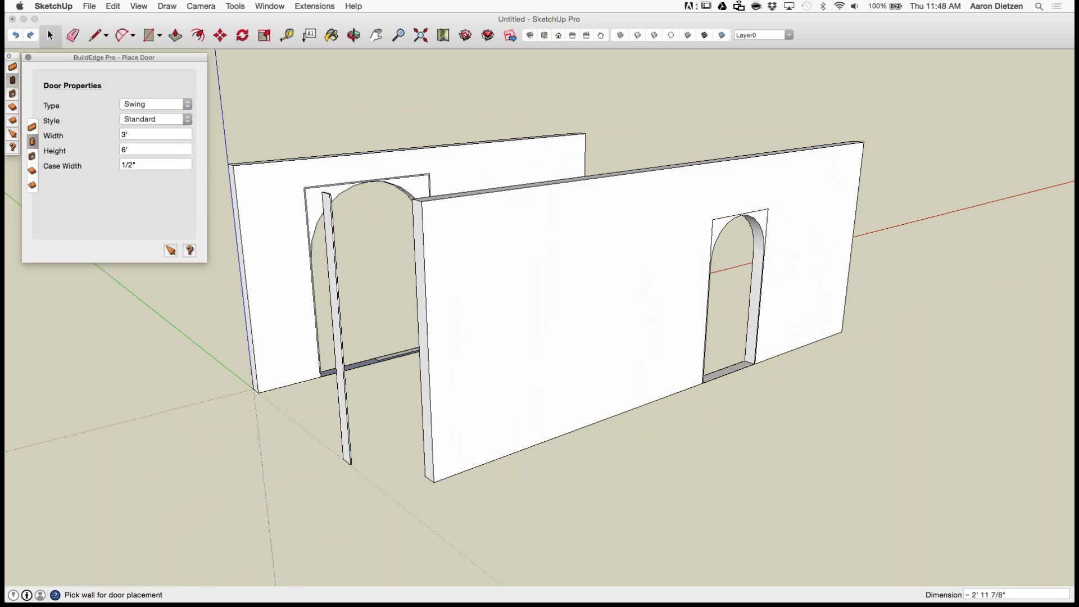
click(612, 332)
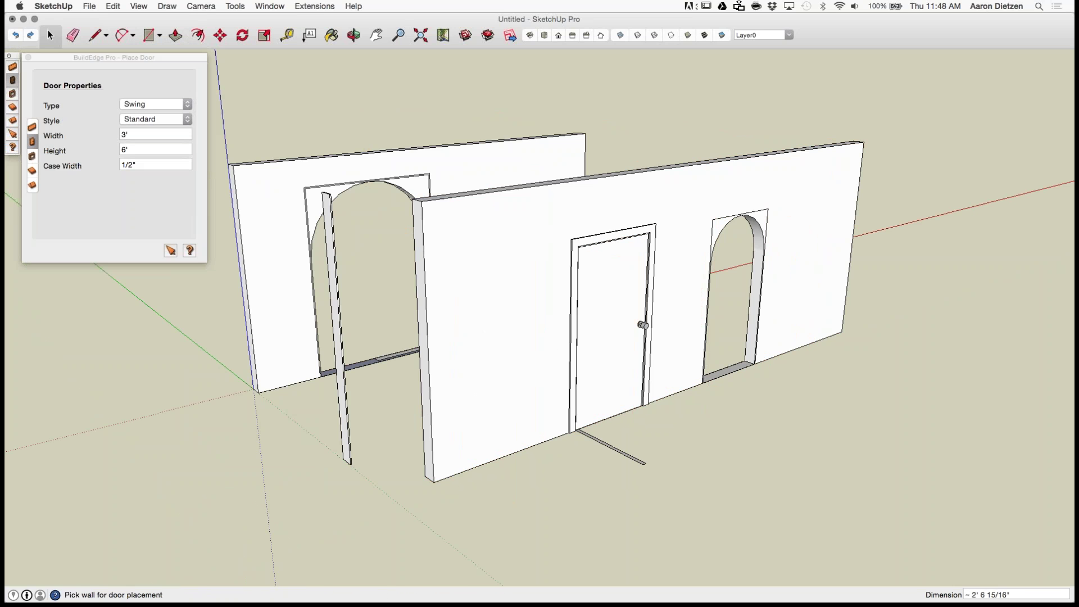
key(space)
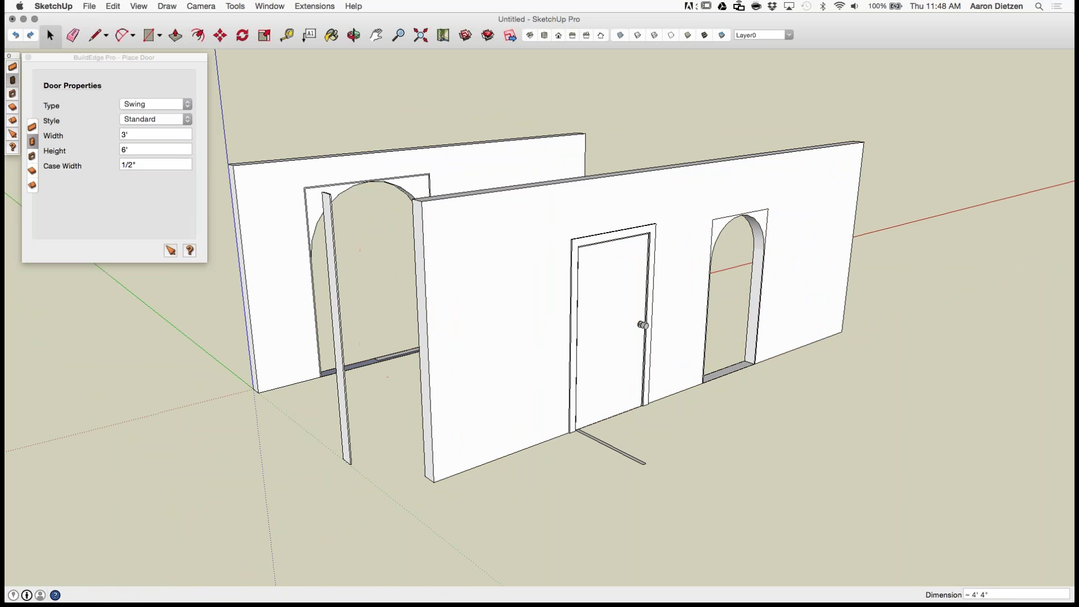
Step: Open the Standard door component for editing and delete the open-door swing piece lying on the floor in front of it
double_click(612, 331)
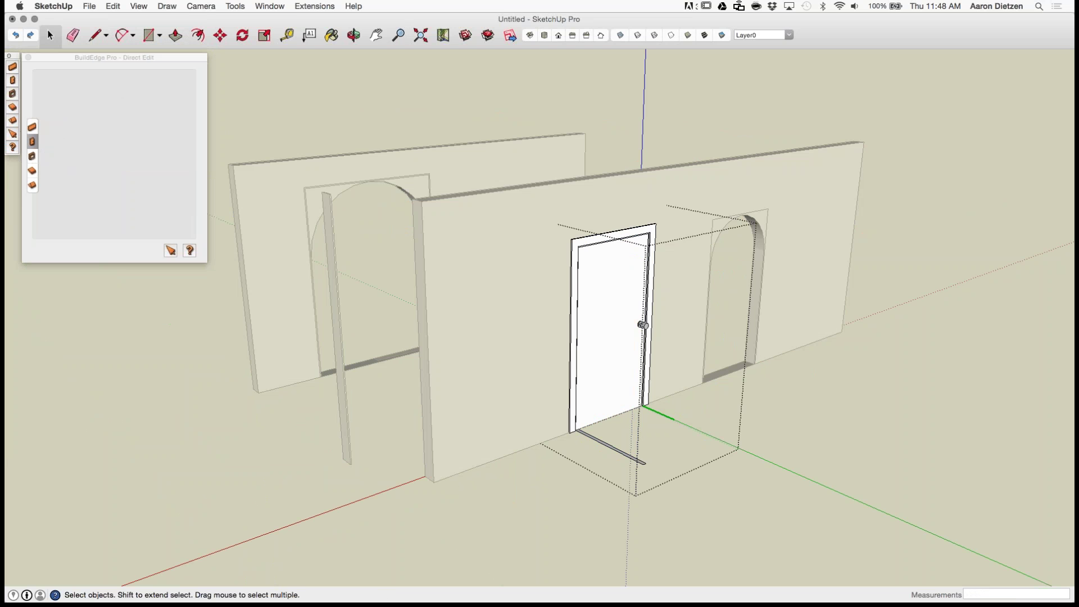
middle_drag(613, 311, 592, 363)
scroll(593, 362, up, 7)
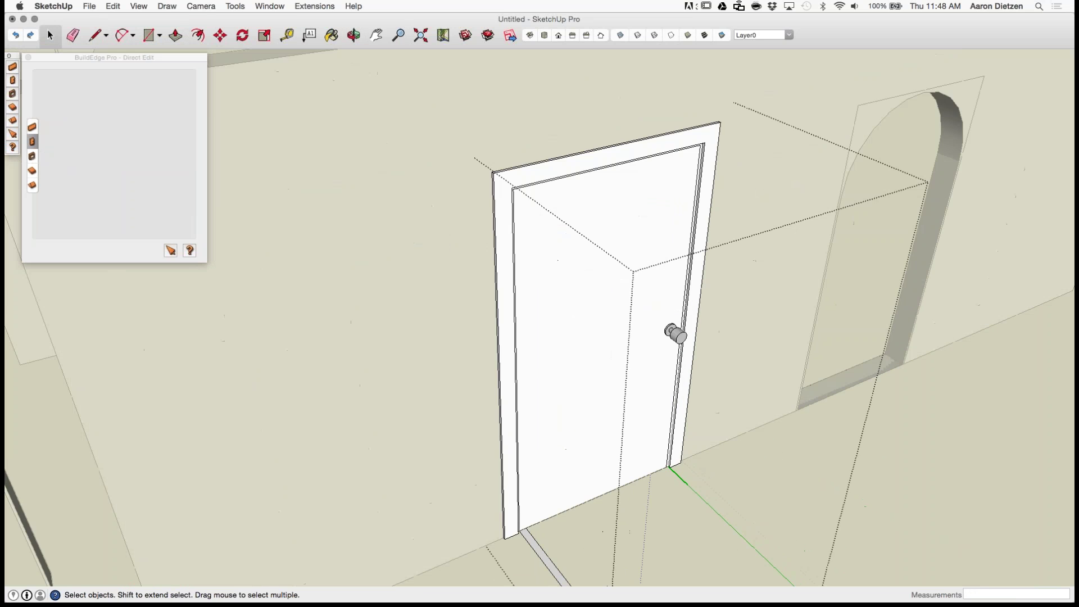
scroll(590, 371, down, 4)
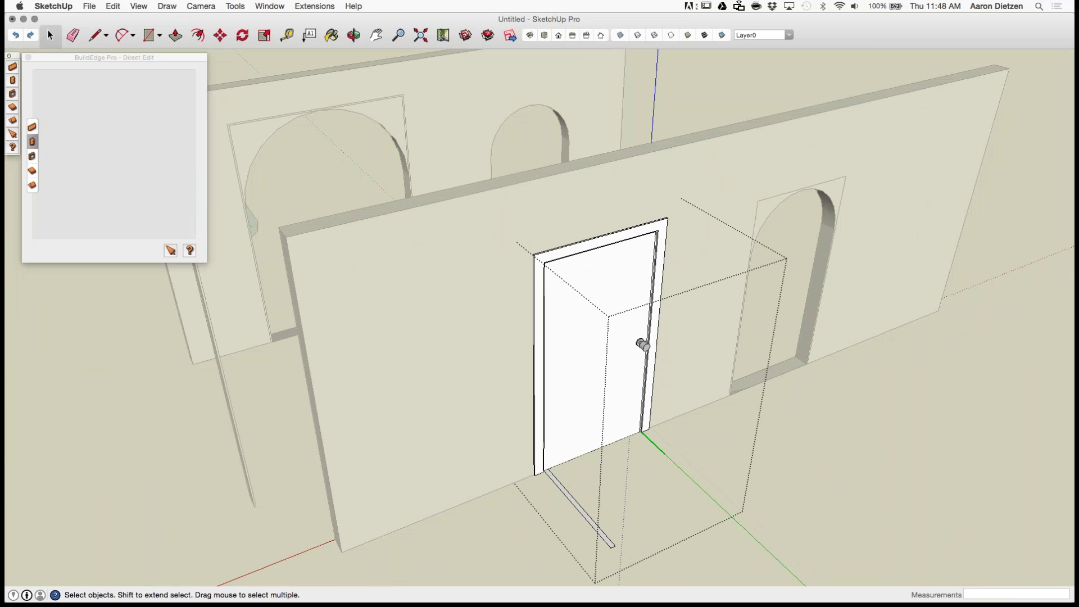
scroll(590, 351, up, 3)
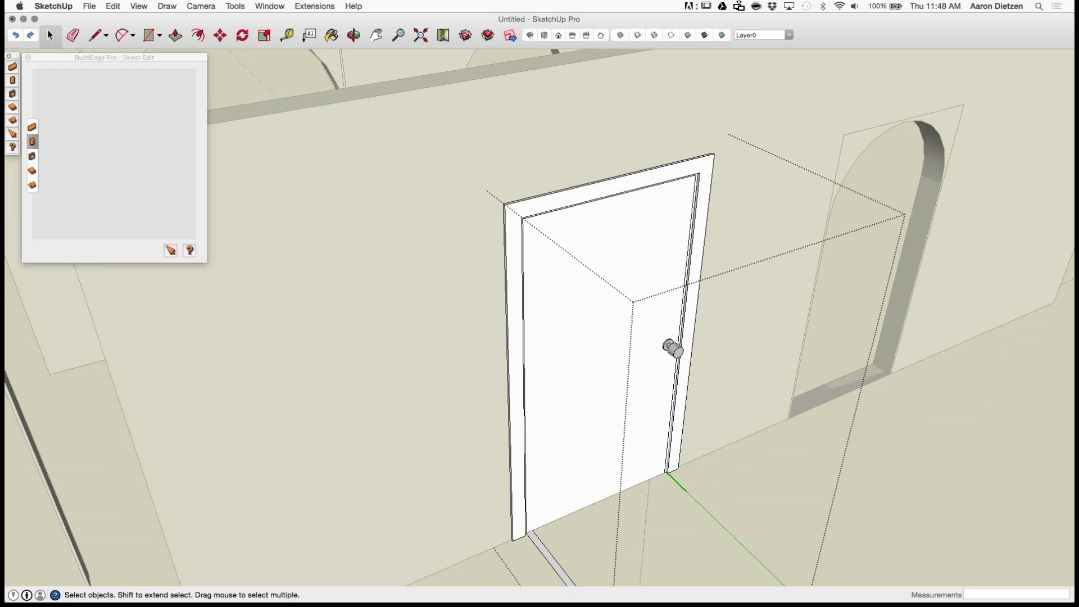
scroll(597, 277, down, 3)
scroll(596, 277, up, 3)
scroll(597, 278, down, 5)
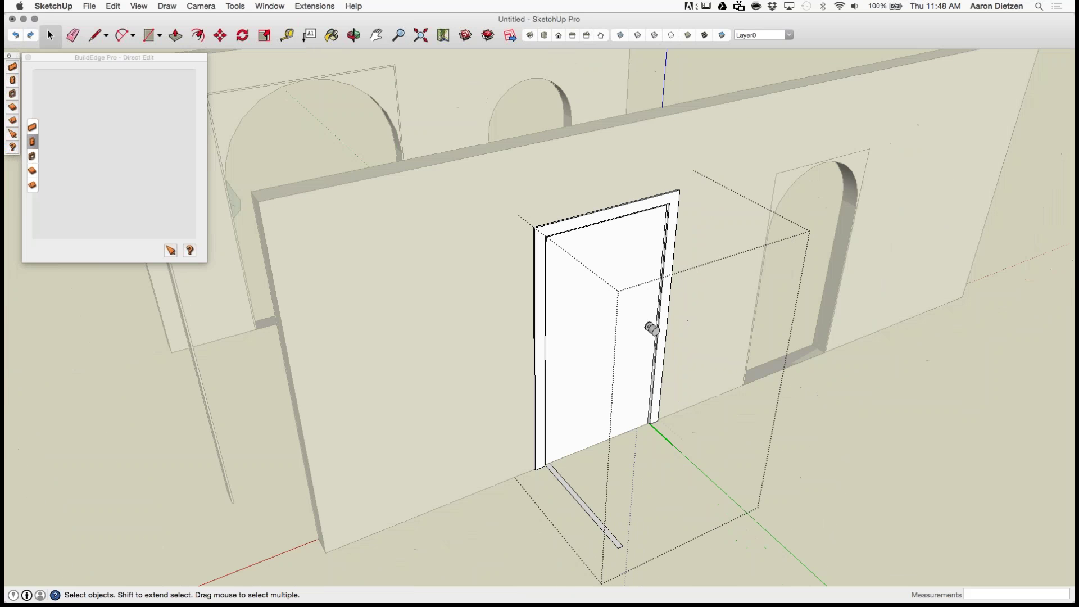
click(576, 497)
key(Delete)
key(Escape)
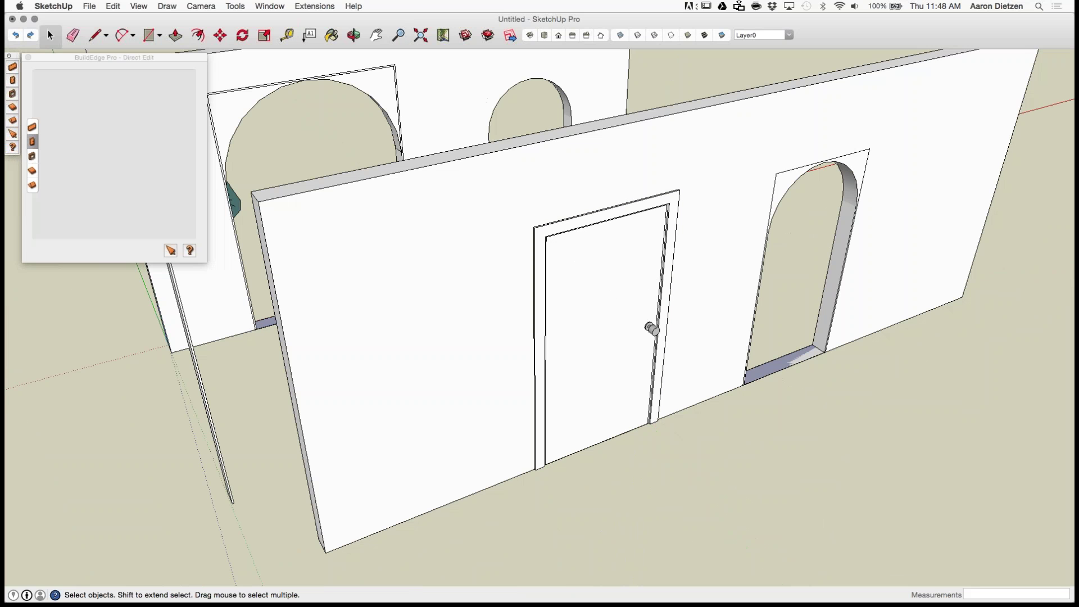
Step: Place an Opening Only door, 3' wide and 6' 8" high, between the Standard door and the near end of the wall
scroll(549, 228, down, 5)
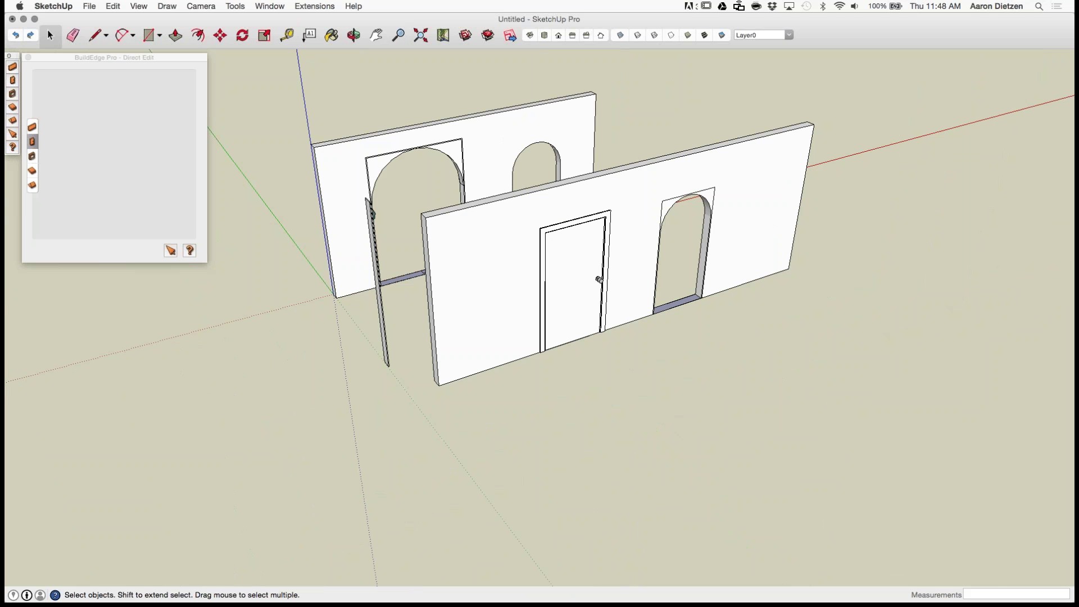
click(32, 142)
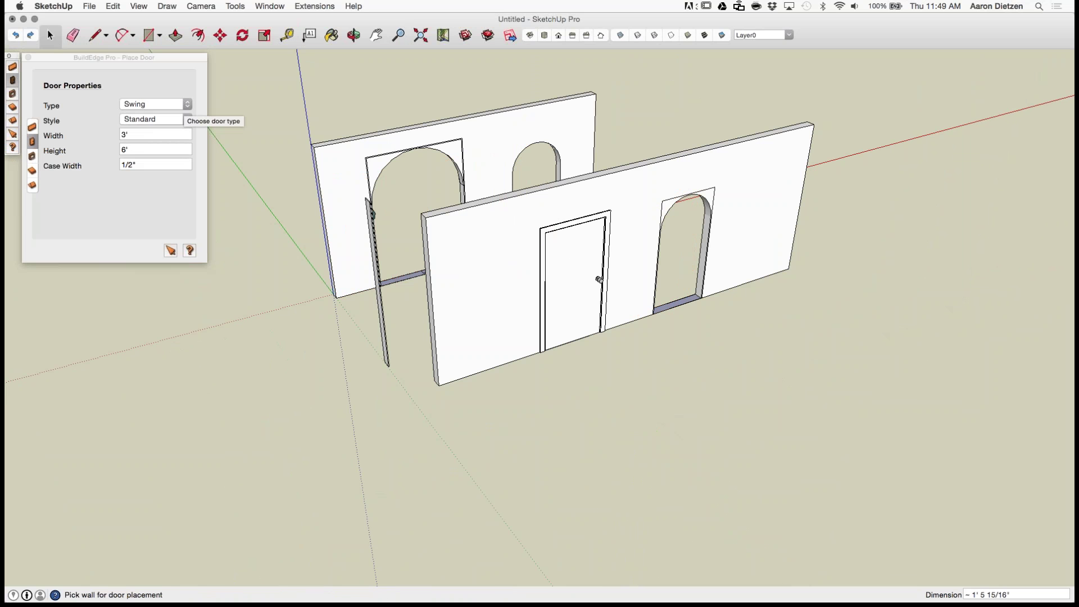
click(188, 104)
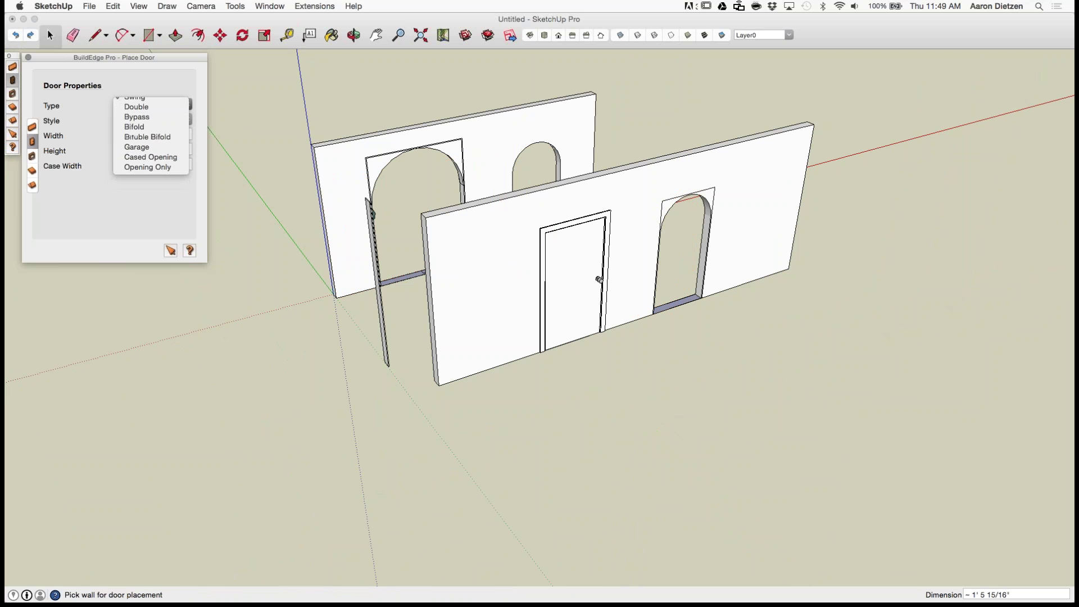
click(148, 174)
click(489, 317)
click(494, 321)
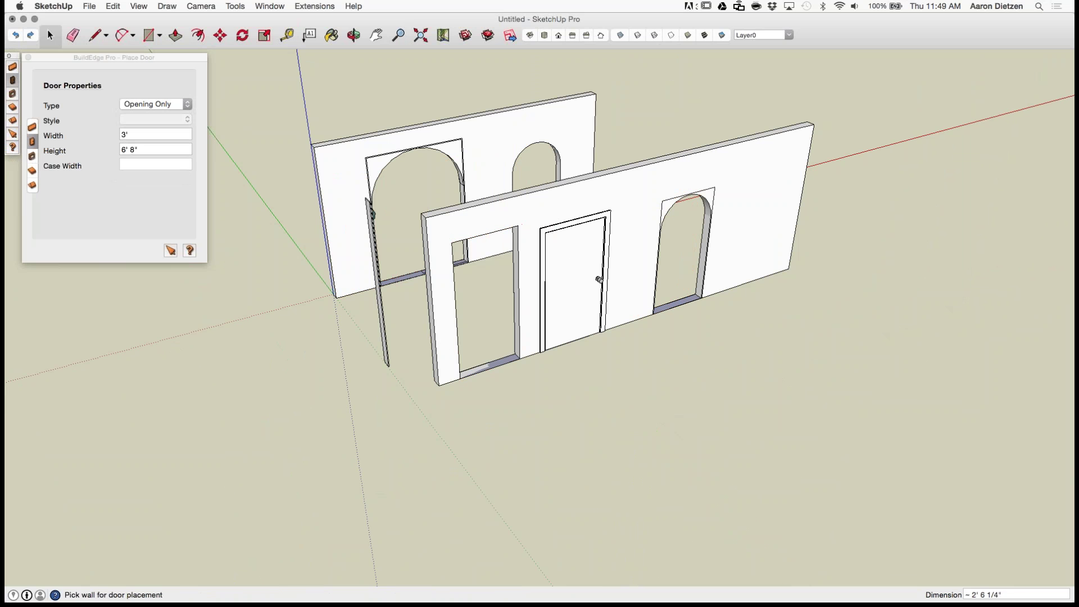
Step: Open the plain opening component for editing and draw a 3' by 1' 6" face across its upper part
scroll(484, 312, up, 6)
middle_drag(485, 312, 482, 359)
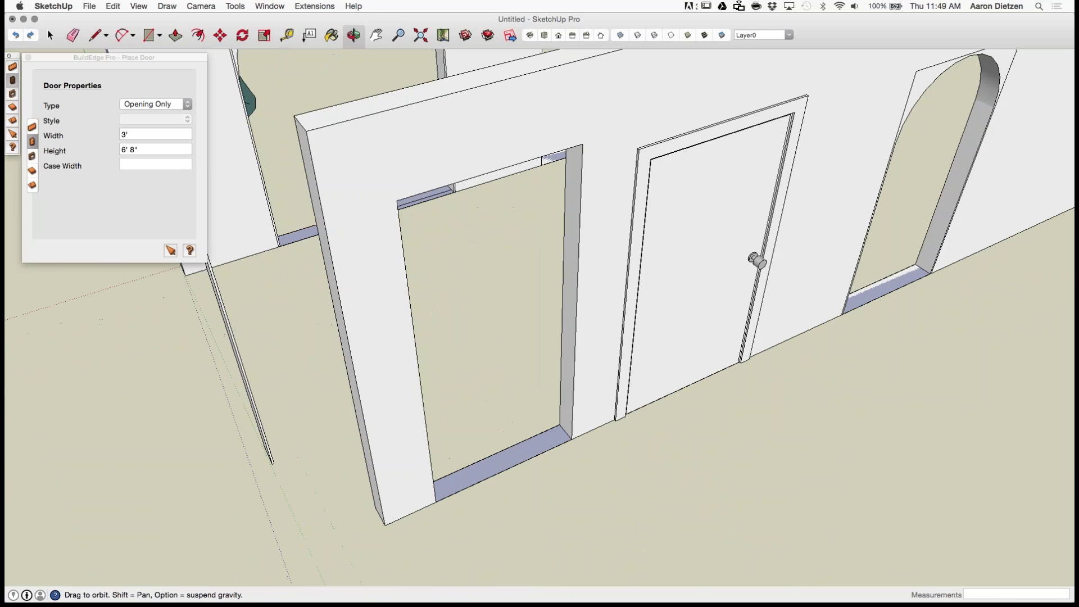
scroll(482, 360, down, 1)
click(50, 35)
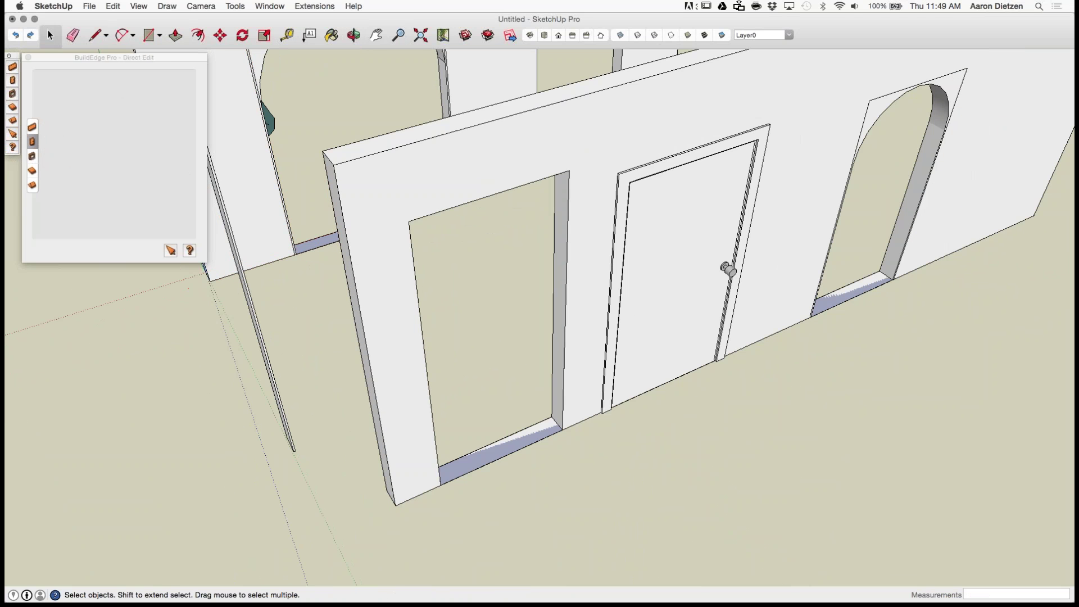
double_click(505, 455)
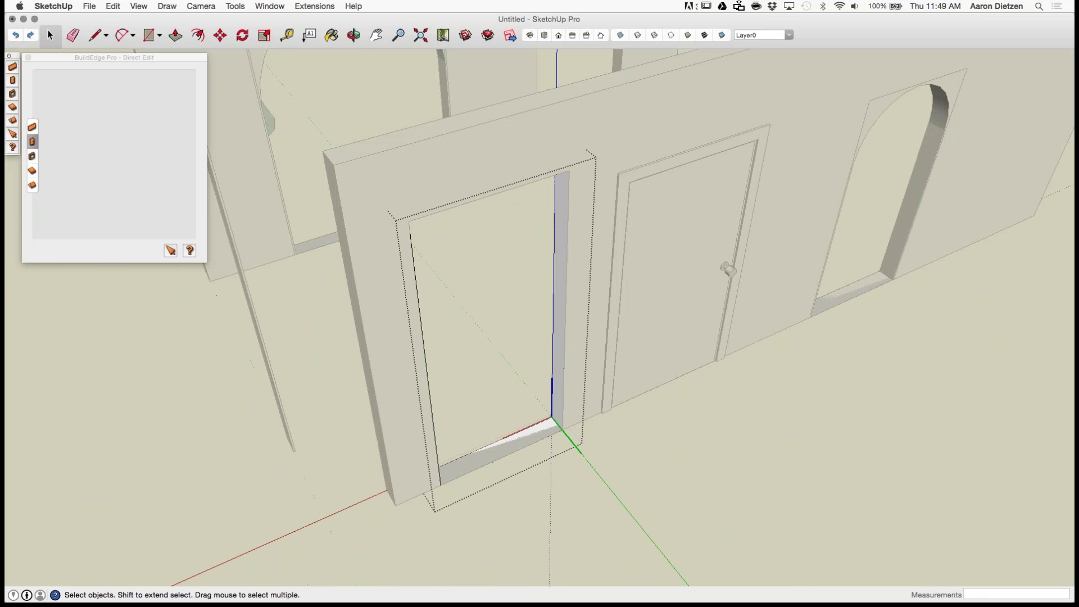
key(r)
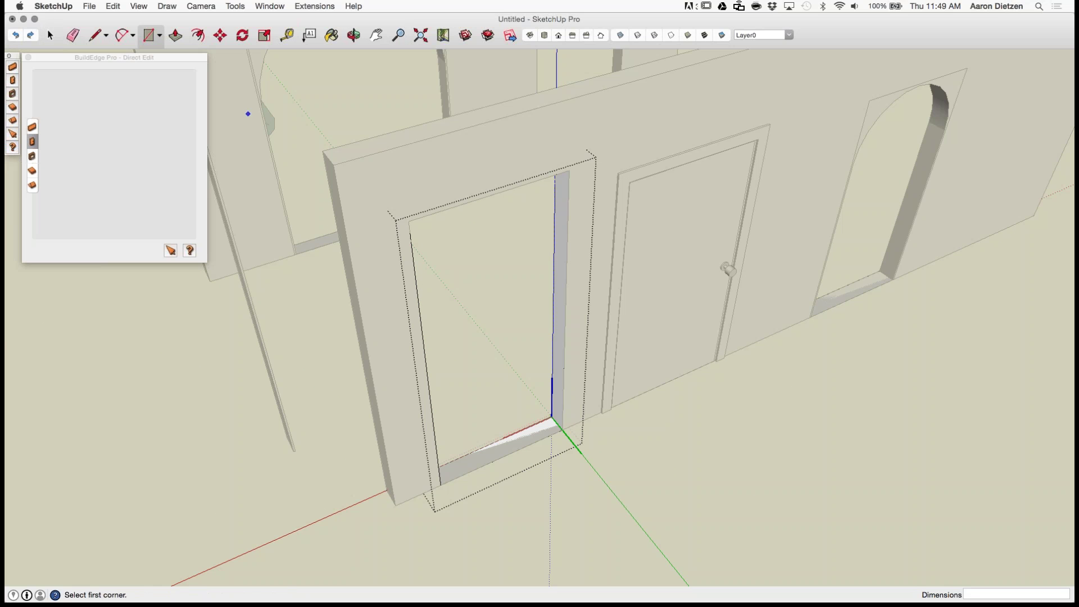
key(l)
click(408, 222)
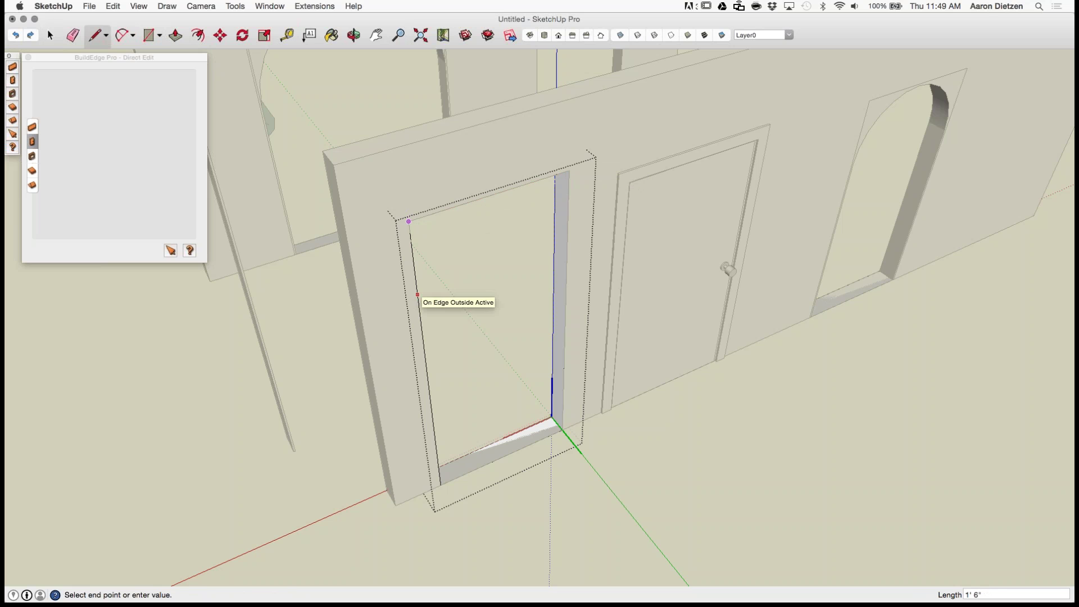
click(417, 294)
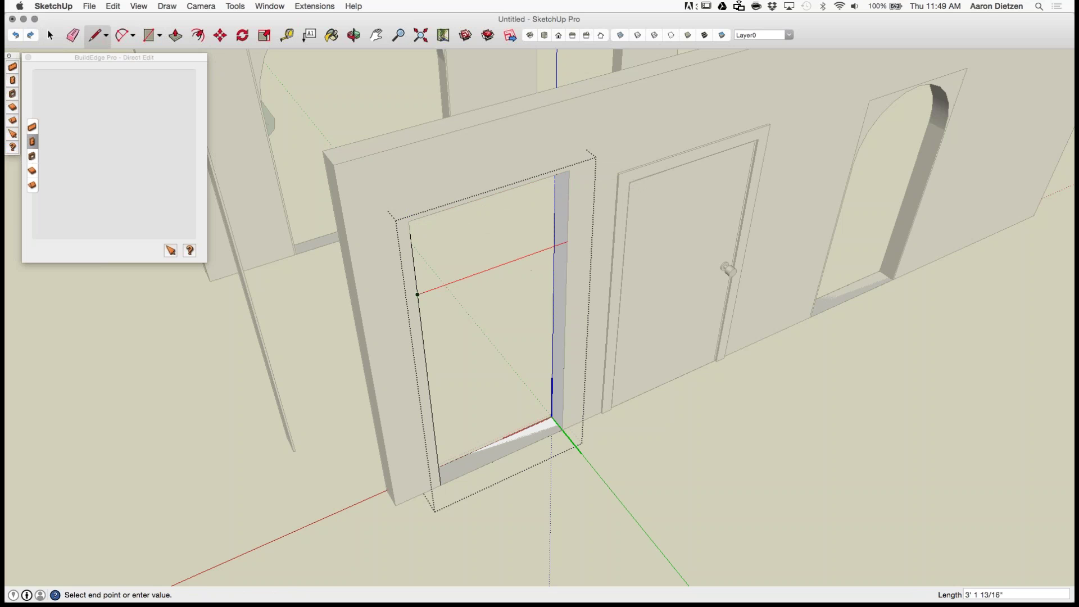
click(567, 242)
click(569, 169)
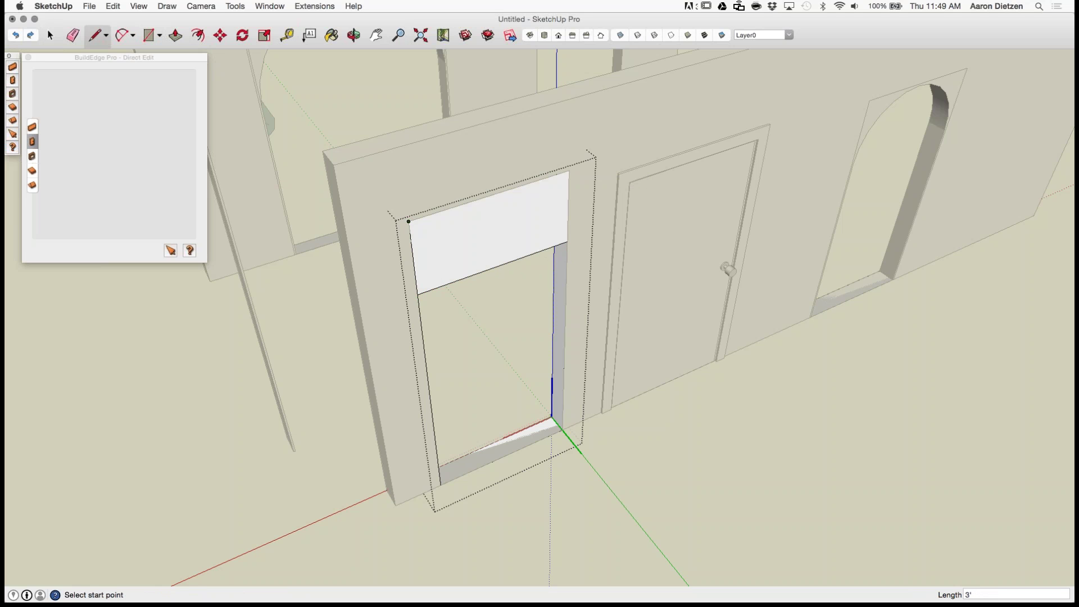
Step: Draw an arc with a 1' 6" bulge across the face's lower corners and erase the straight edge beneath it
key(a)
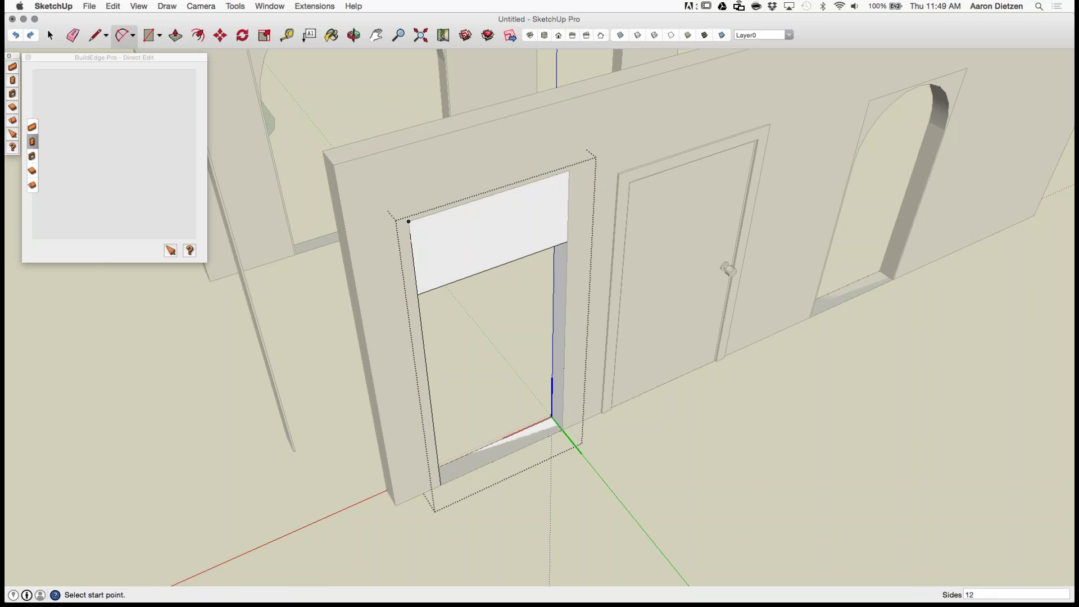
click(417, 294)
click(567, 241)
click(471, 191)
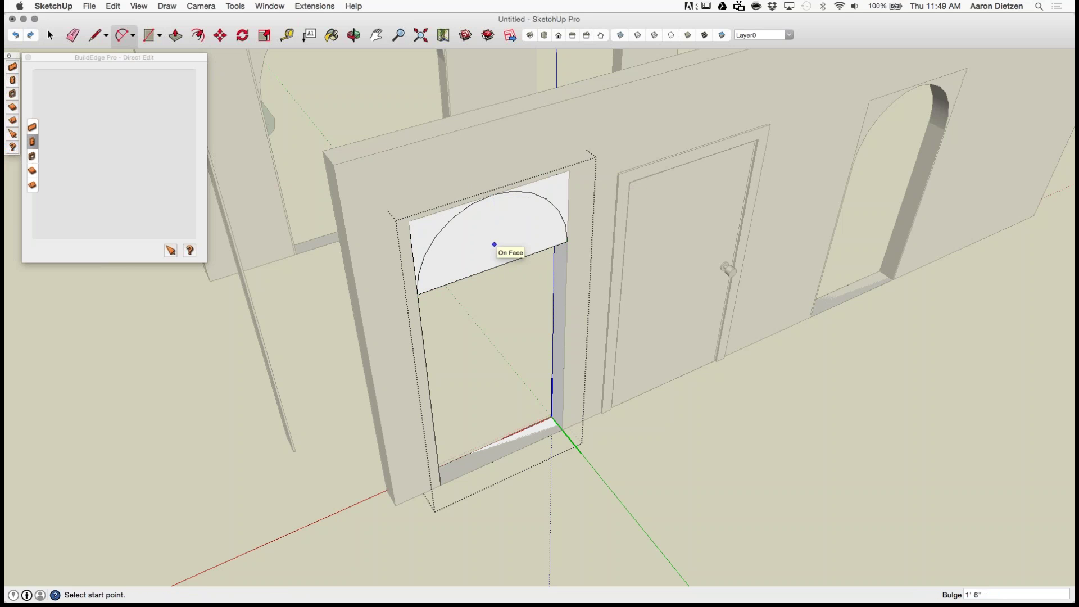
key(e)
click(495, 267)
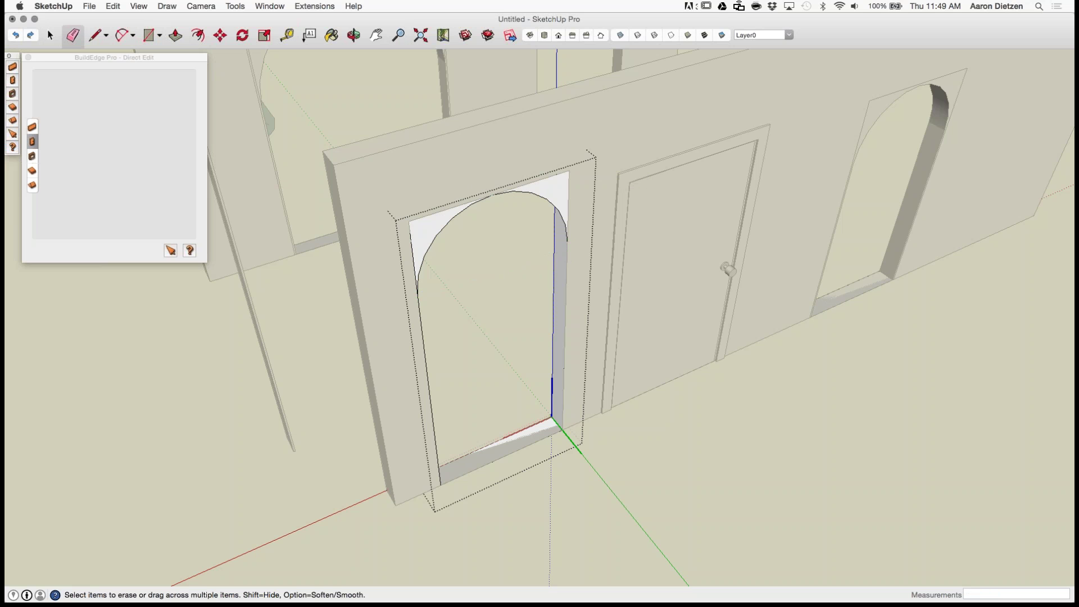
Step: Push the two corner faces above the arch back 5 1/2" through the wall thickness
key(p)
click(557, 190)
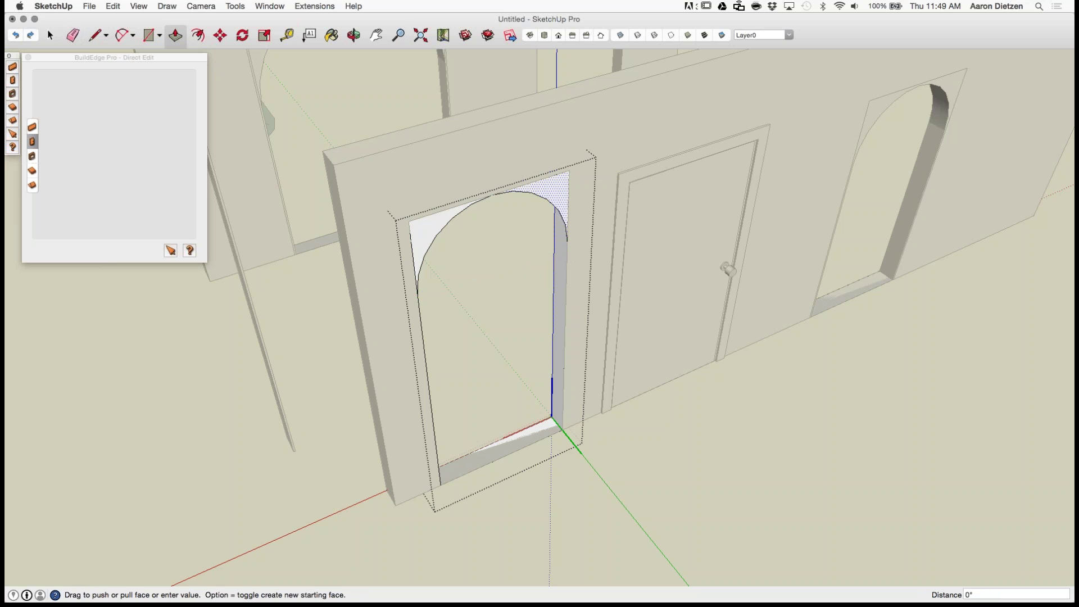
click(450, 116)
click(430, 229)
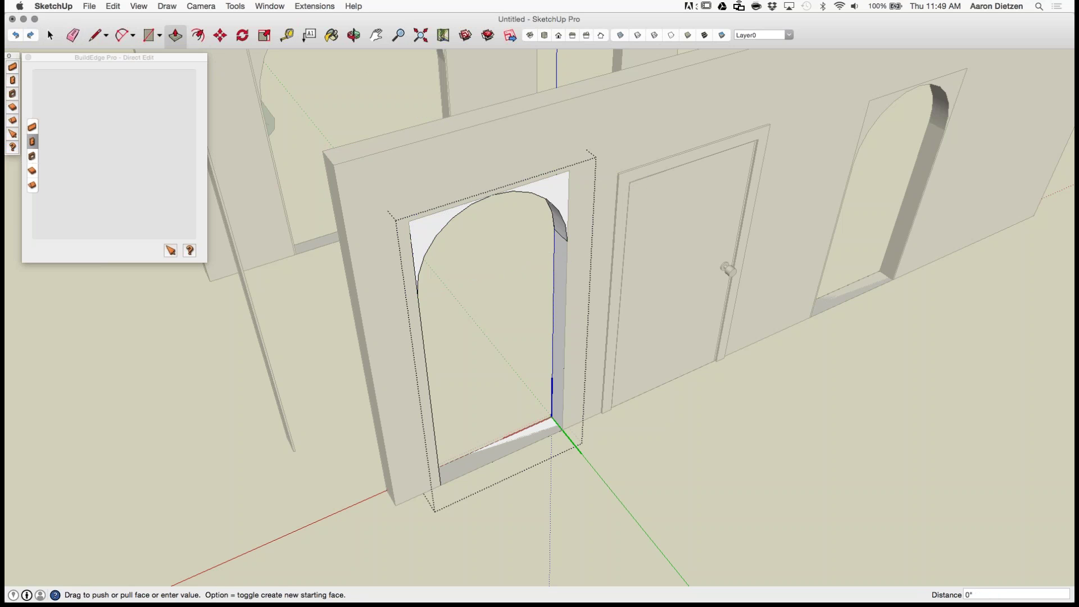
key(Escape)
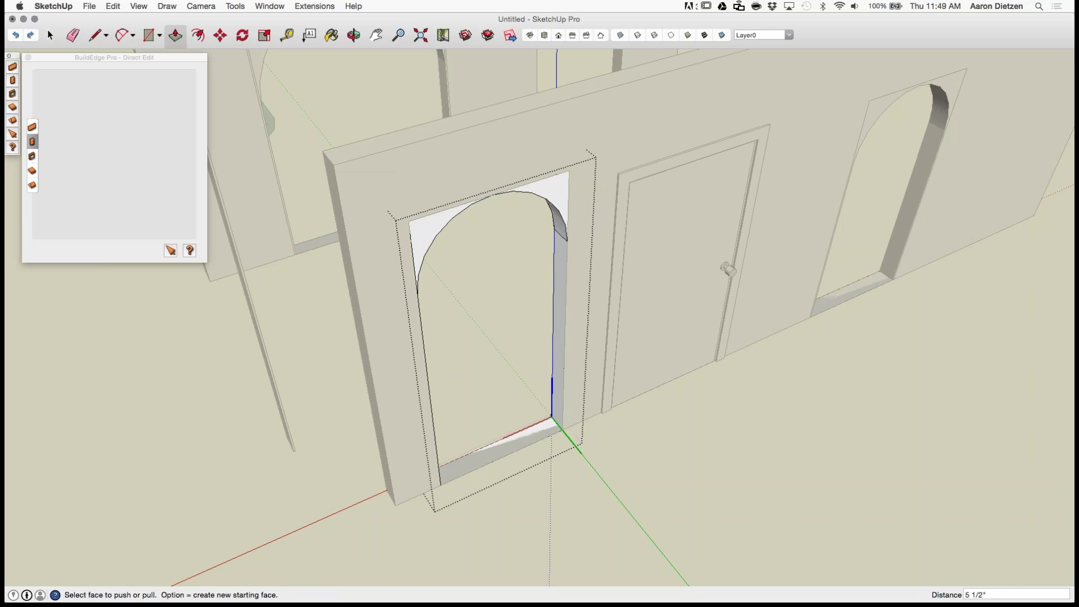
key(space)
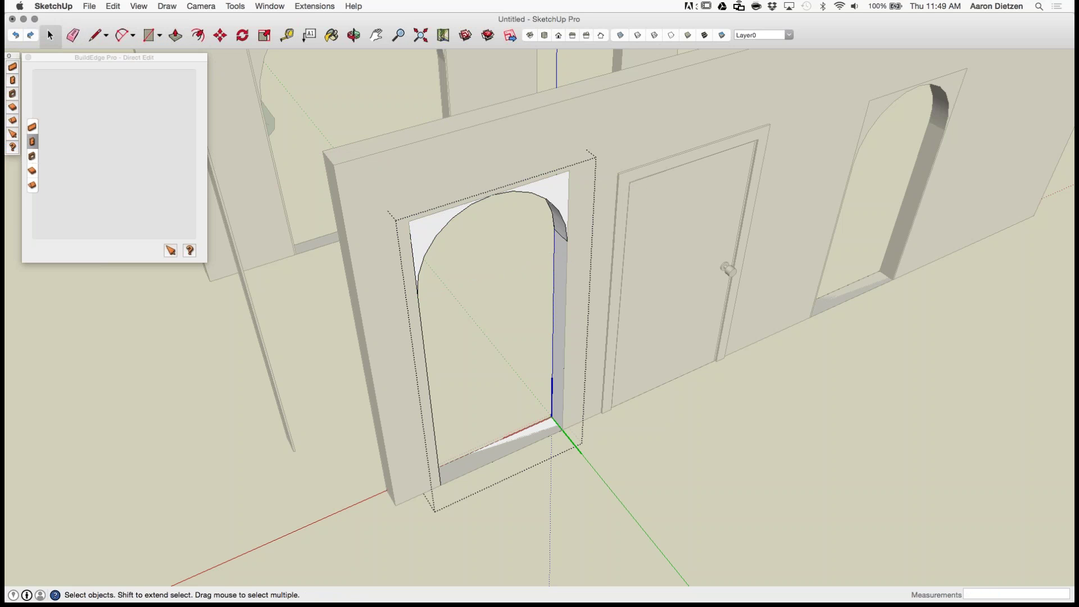
Step: Erase the leftover edge above the arch and close the opening component
key(e)
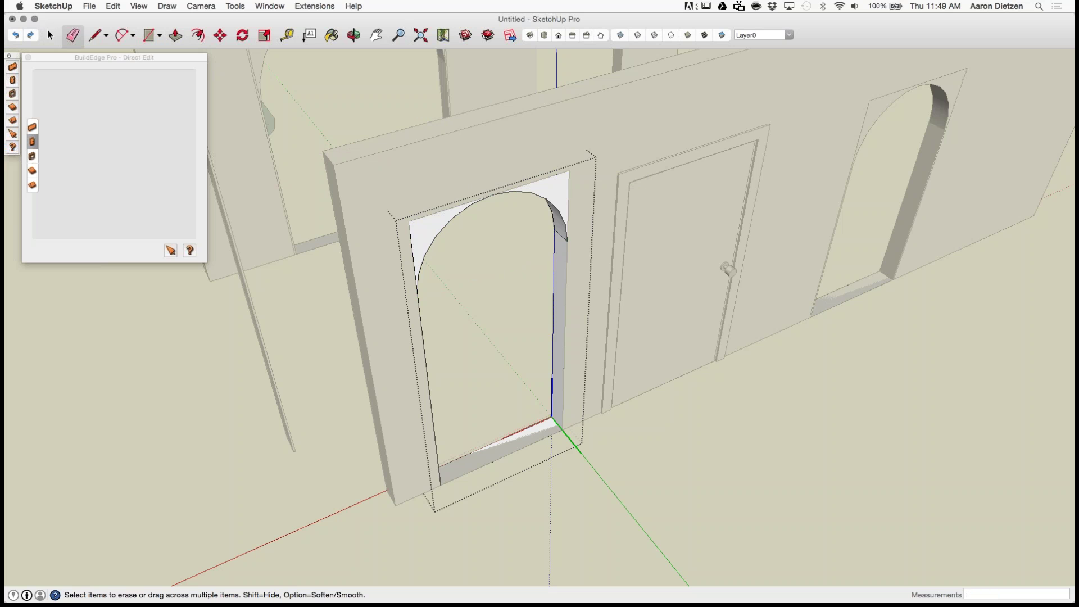
click(528, 184)
key(space)
key(Escape)
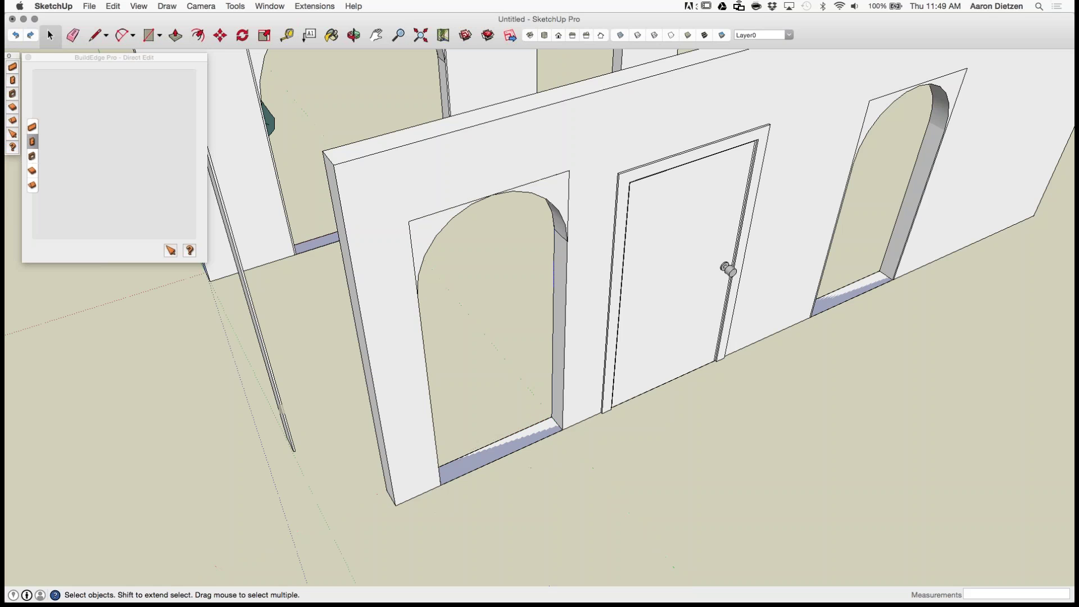
Step: Examine the arched plain opening and its neighbouring door and arch from several angles
mouse_move(663, 337)
middle_down()
mouse_move(590, 304)
mouse_move(683, 354)
mouse_move(691, 396)
mouse_move(711, 399)
middle_up()
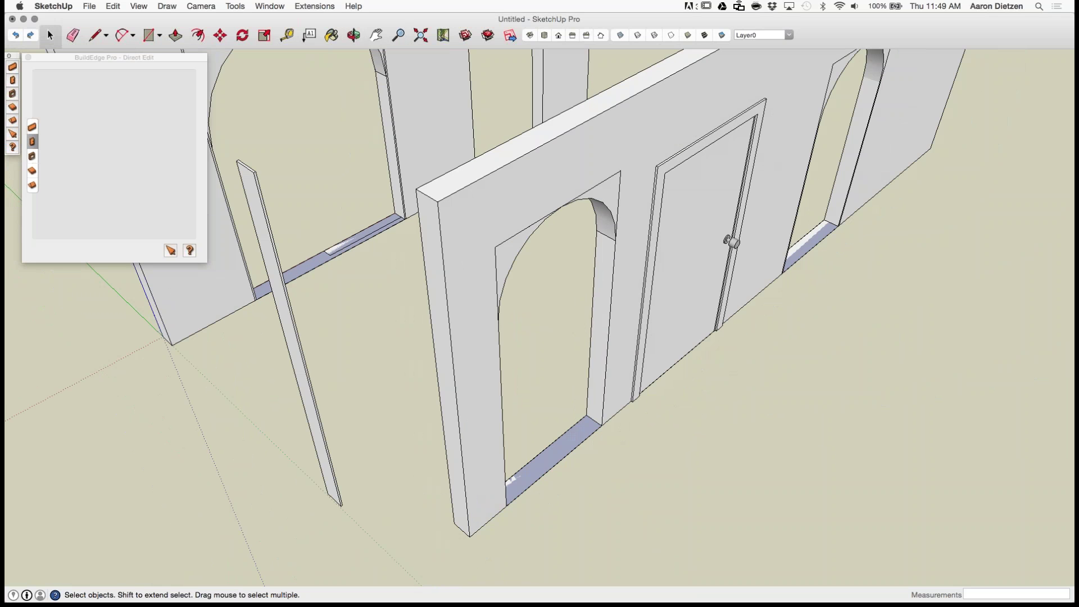
scroll(609, 284, up, 2)
middle_drag(610, 283, 548, 256)
scroll(548, 256, down, 2)
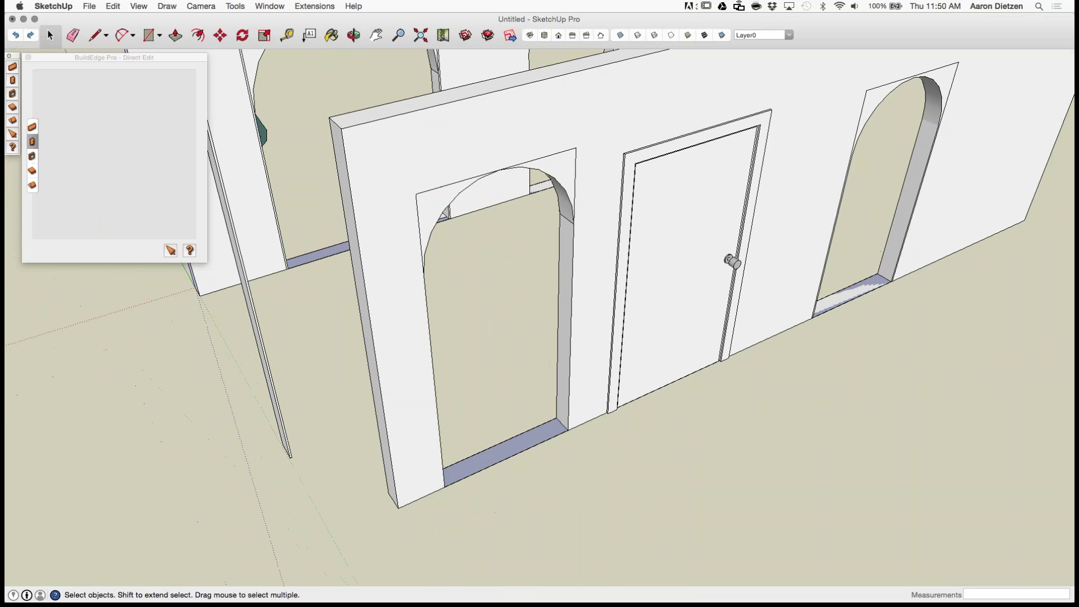
middle_drag(647, 293, 477, 276)
middle_drag(461, 317, 416, 329)
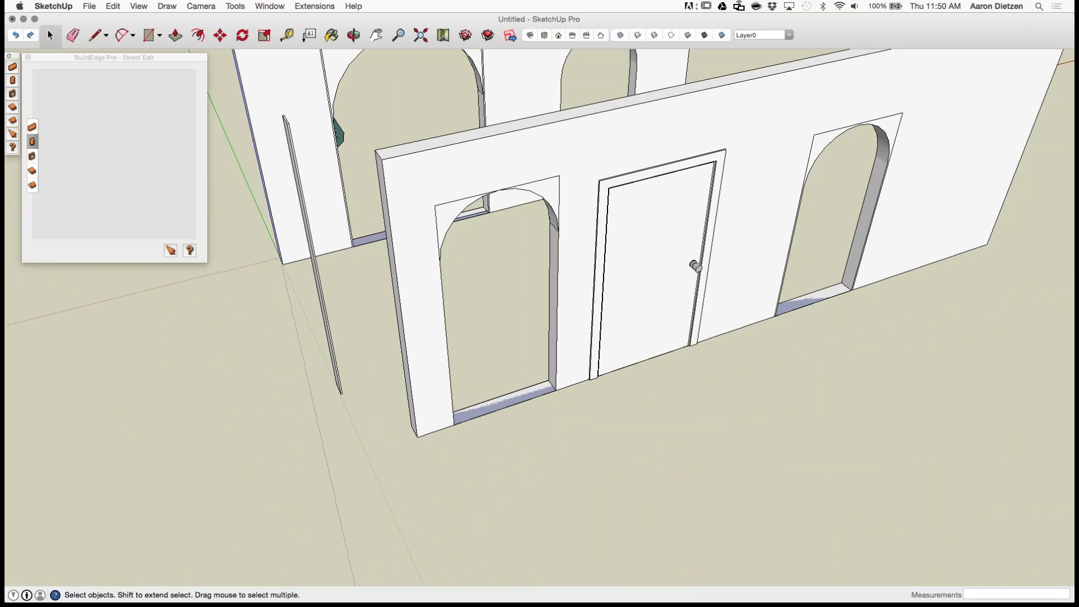
key(super+Tab)
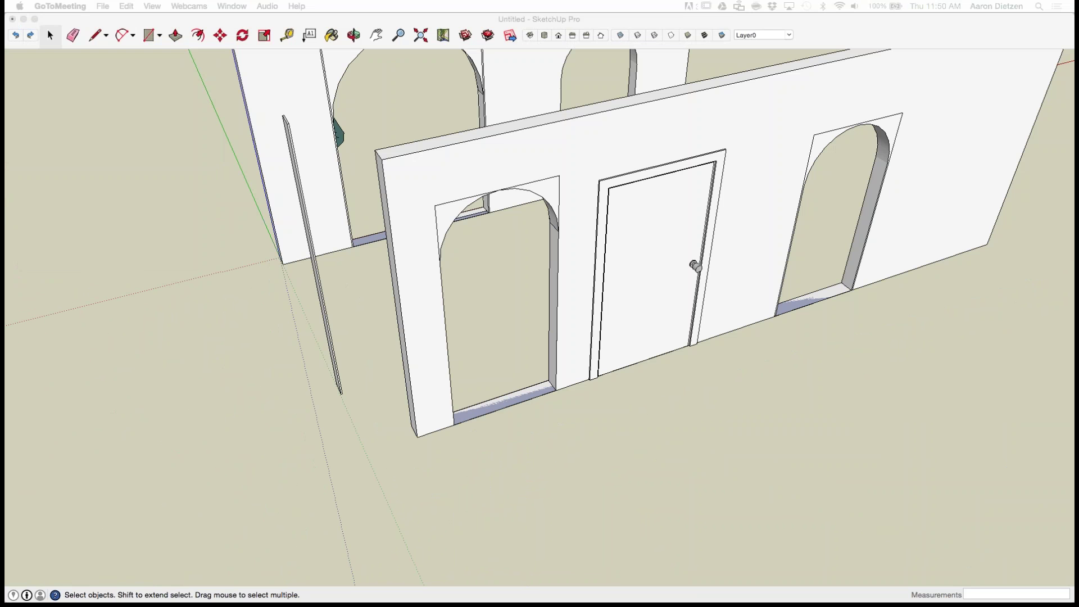
Step: Draw a third interior wall in front of the others, 5 1/2" wide, 8' high and about 28' 9" long
scroll(278, 421, down, 5)
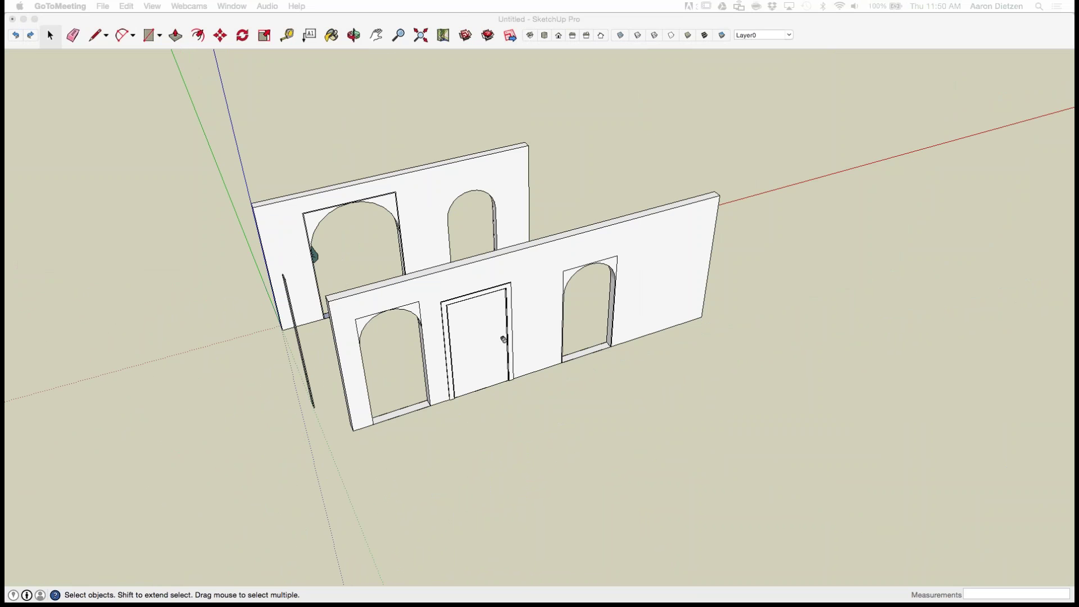
click(277, 422)
click(13, 66)
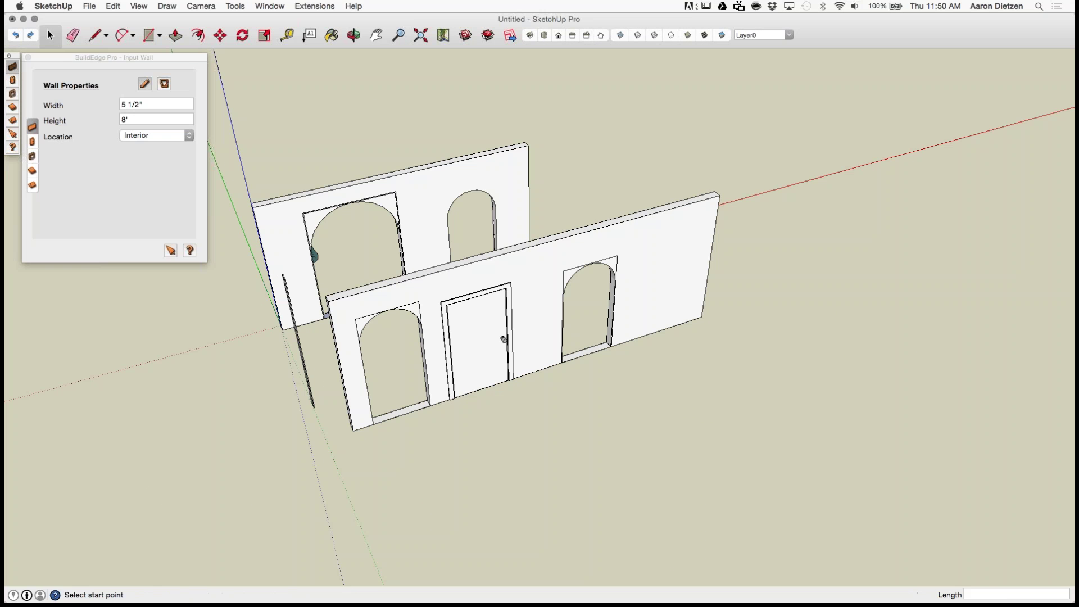
click(353, 431)
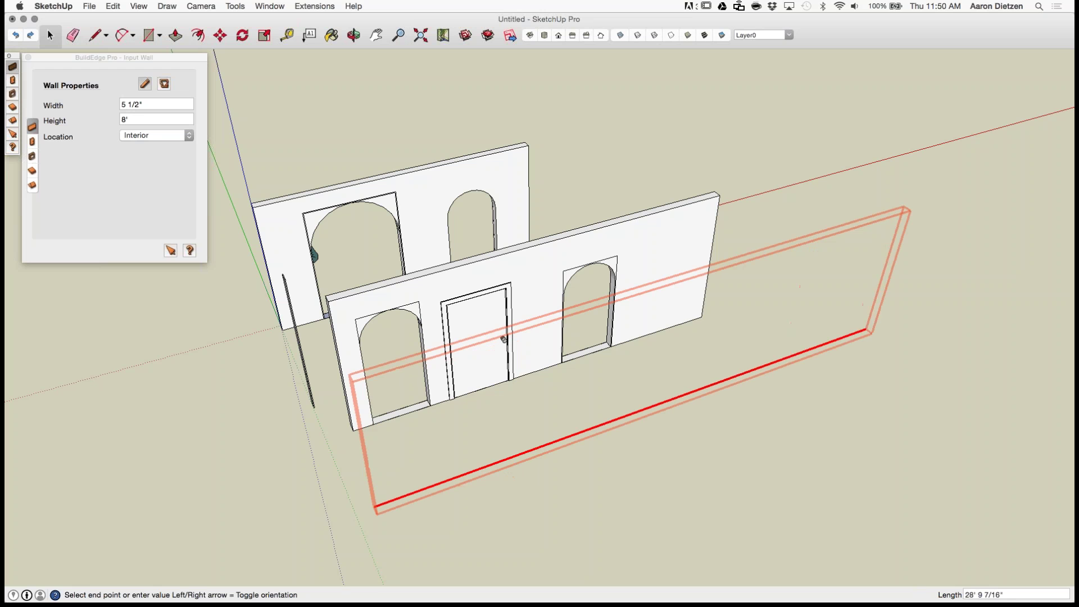
click(872, 334)
Step: Place a Vertical Slider window near the new wall's near end, 2' wide, 4' high, with its top at 6' 10"
click(12, 94)
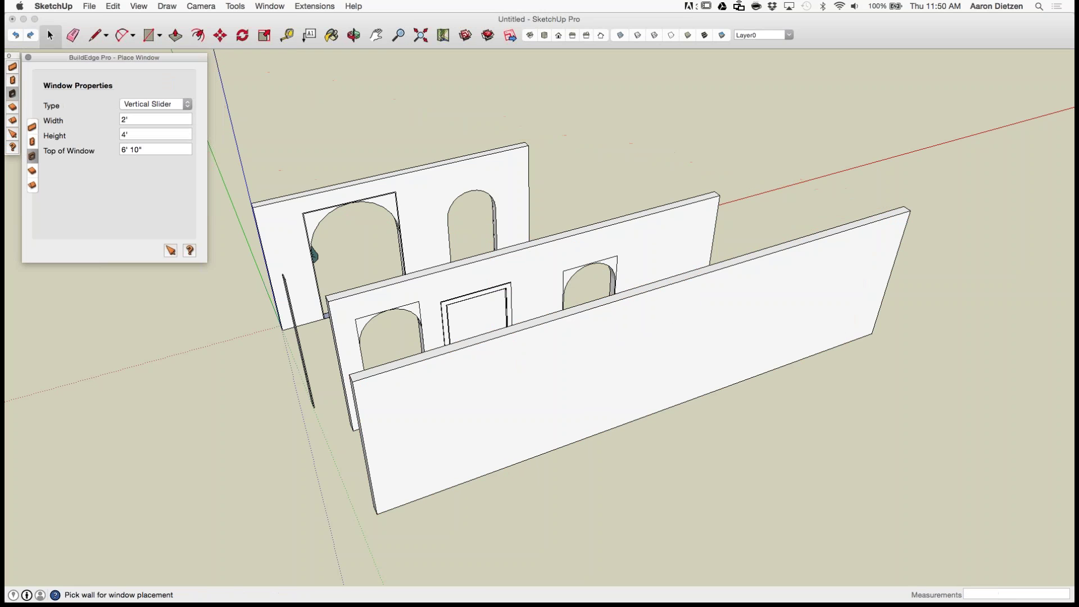
click(471, 428)
click(483, 424)
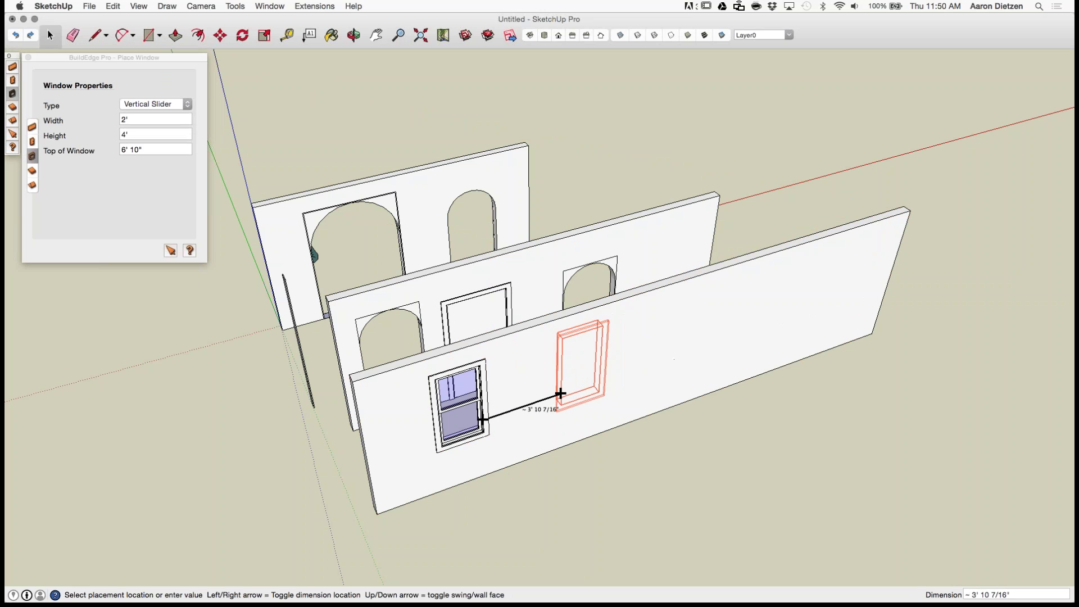
Step: Toggle the placement dimension between wall end and first window, and place a second window about 1' 11" from the first
key(Right)
key(Right)
key(Right)
key(Right)
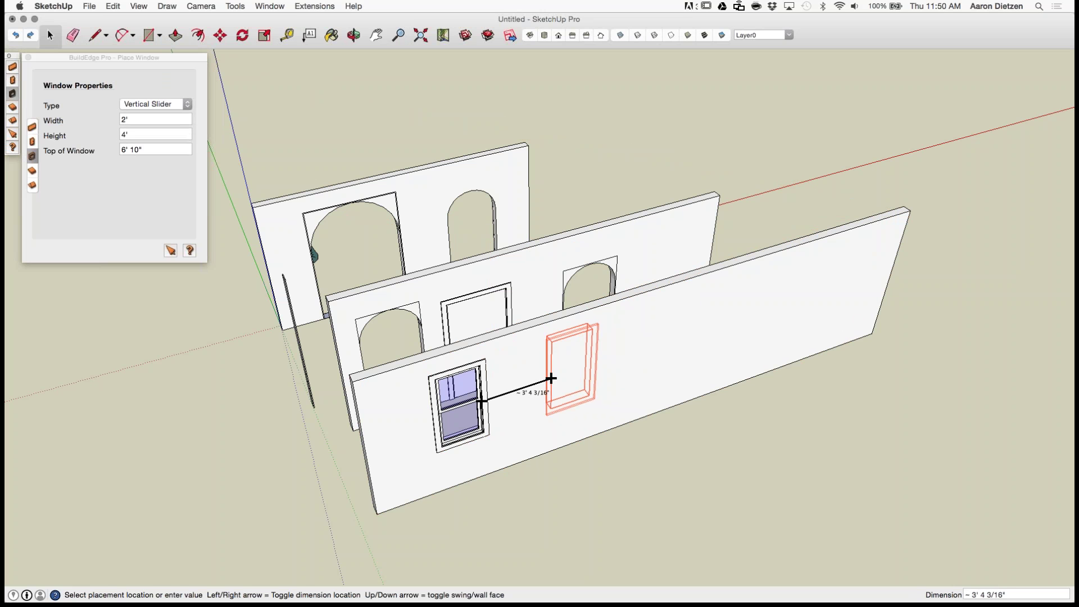
key(Left)
key(Right)
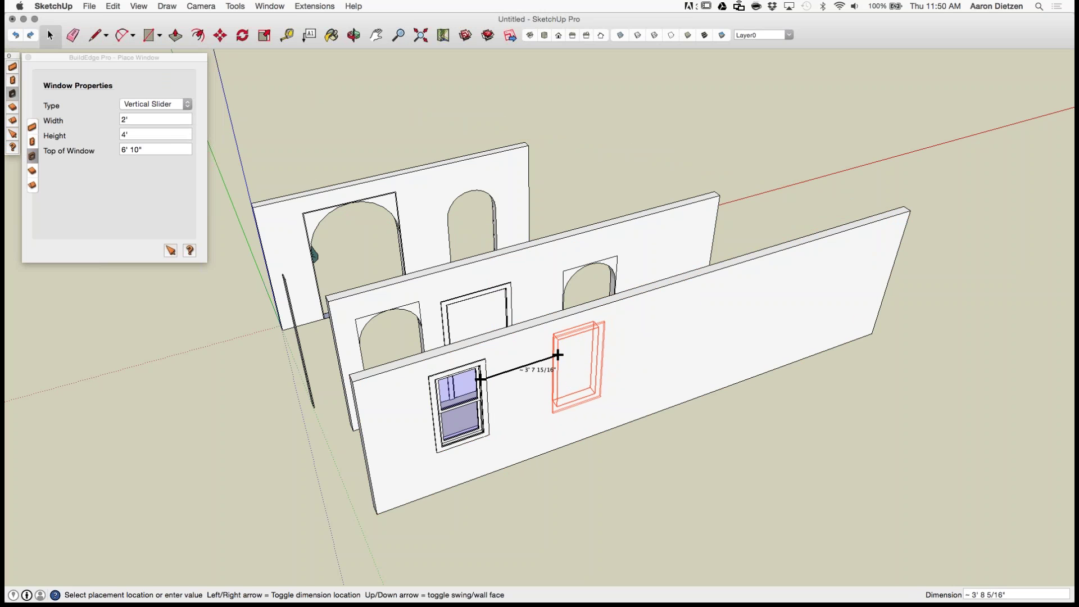
key(Left)
key(Right)
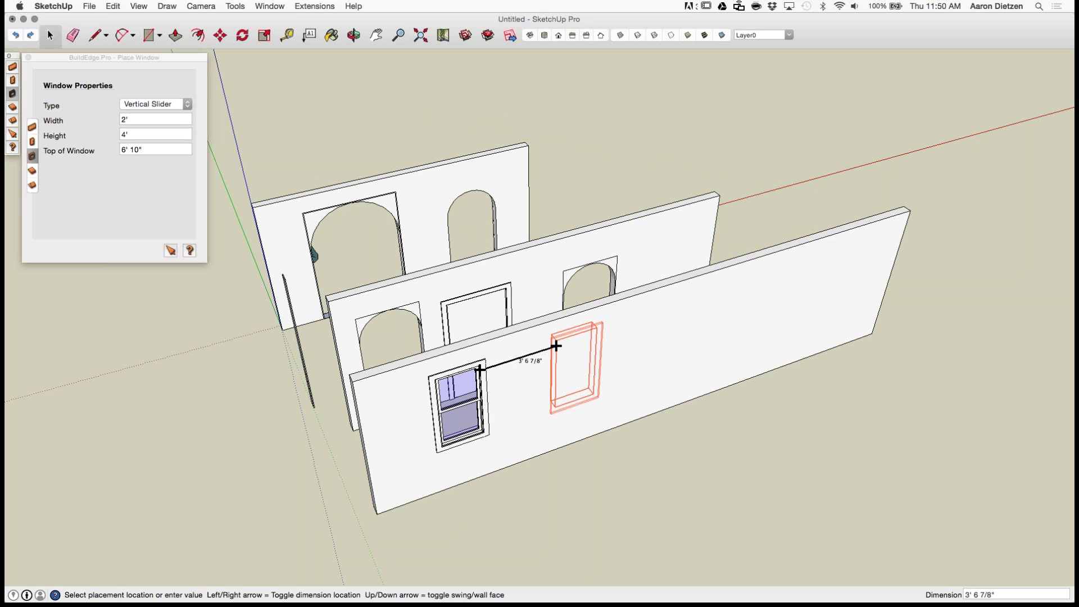
key(Left)
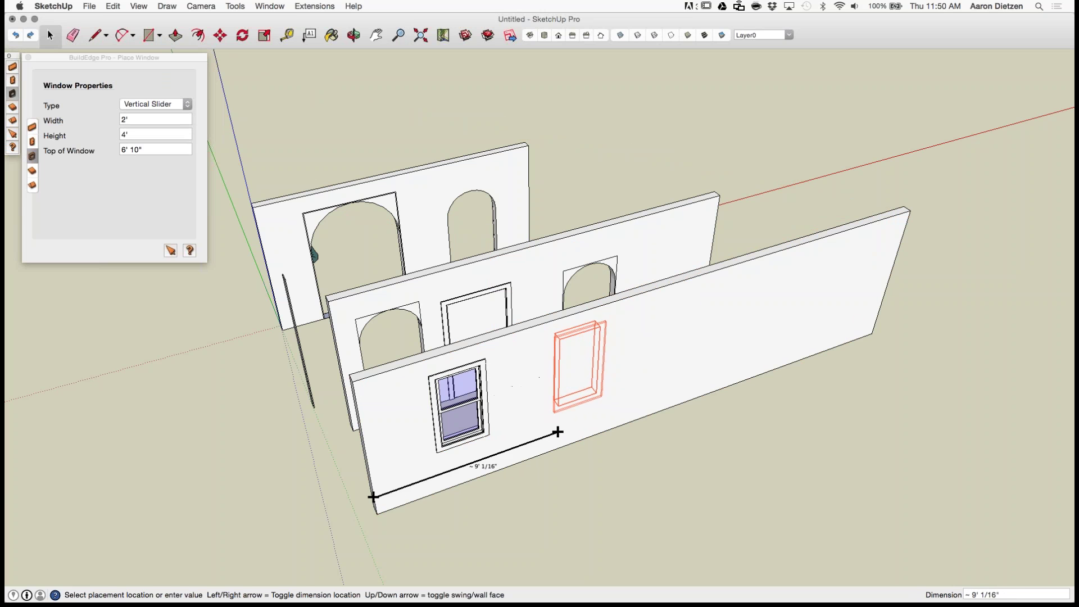
key(Right)
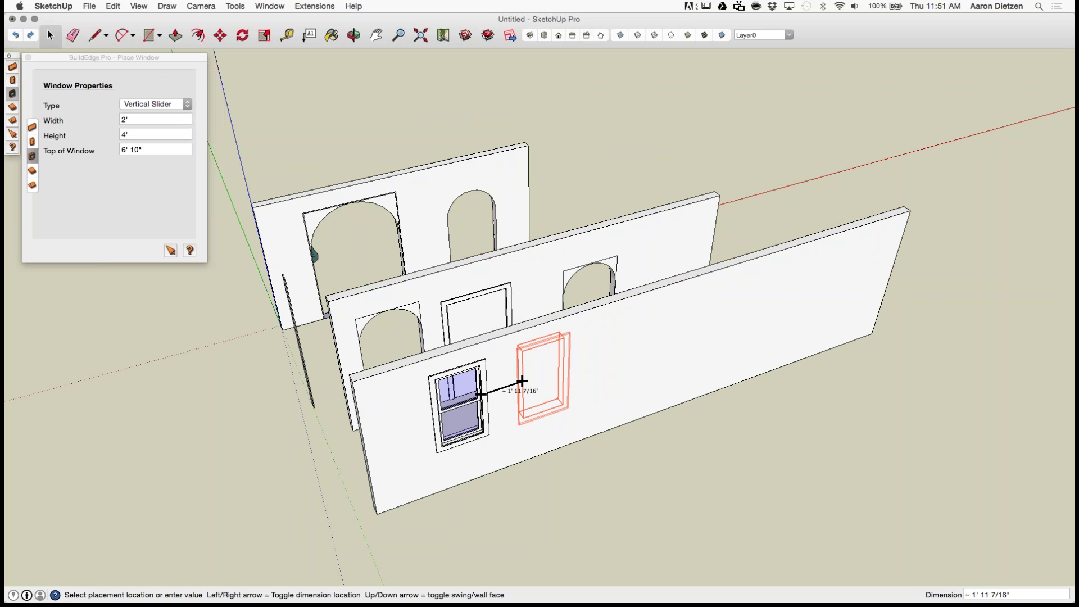
click(522, 381)
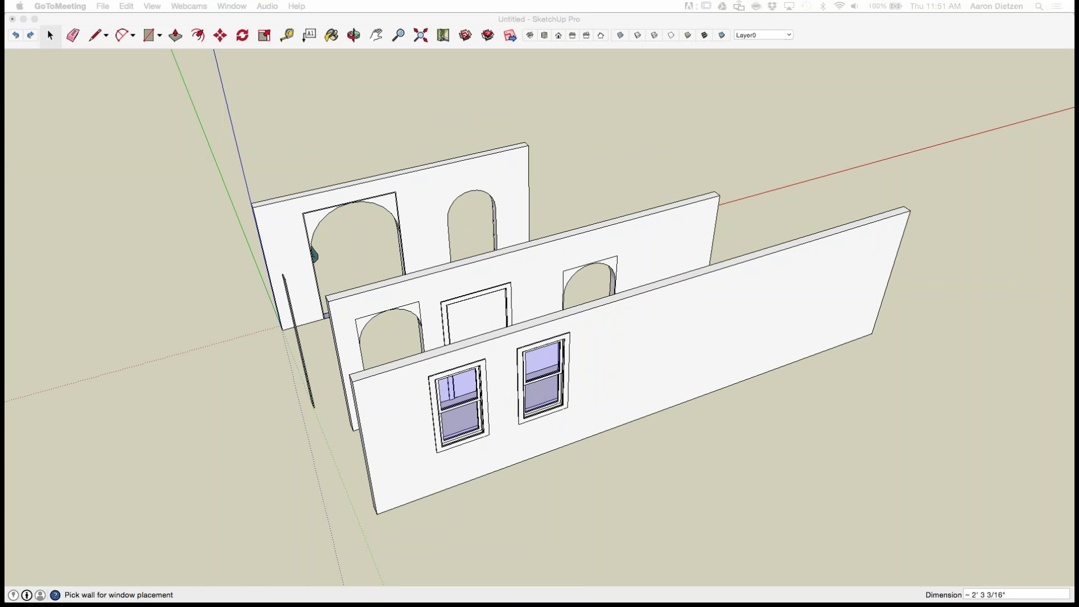
Step: Place a third matching Vertical Slider window farther along the new wall, beyond the second one
key(super+Tab)
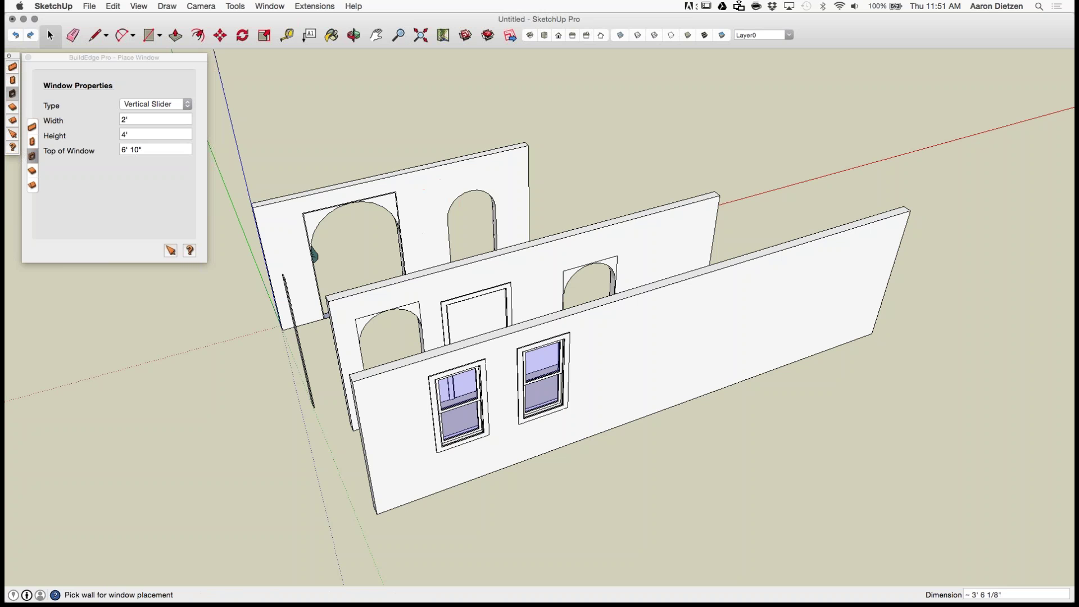
click(501, 390)
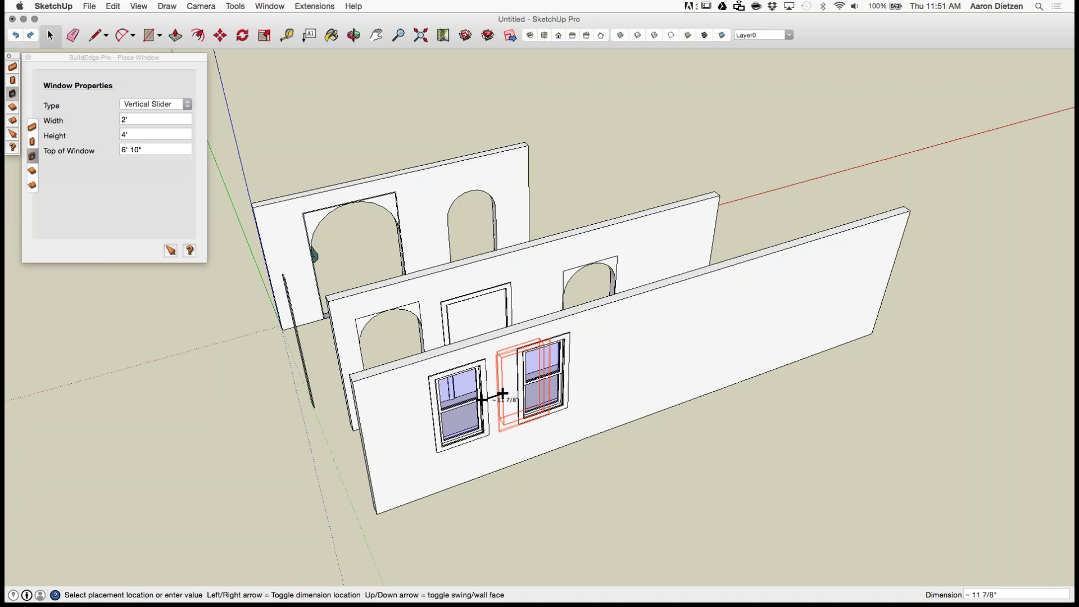
click(616, 349)
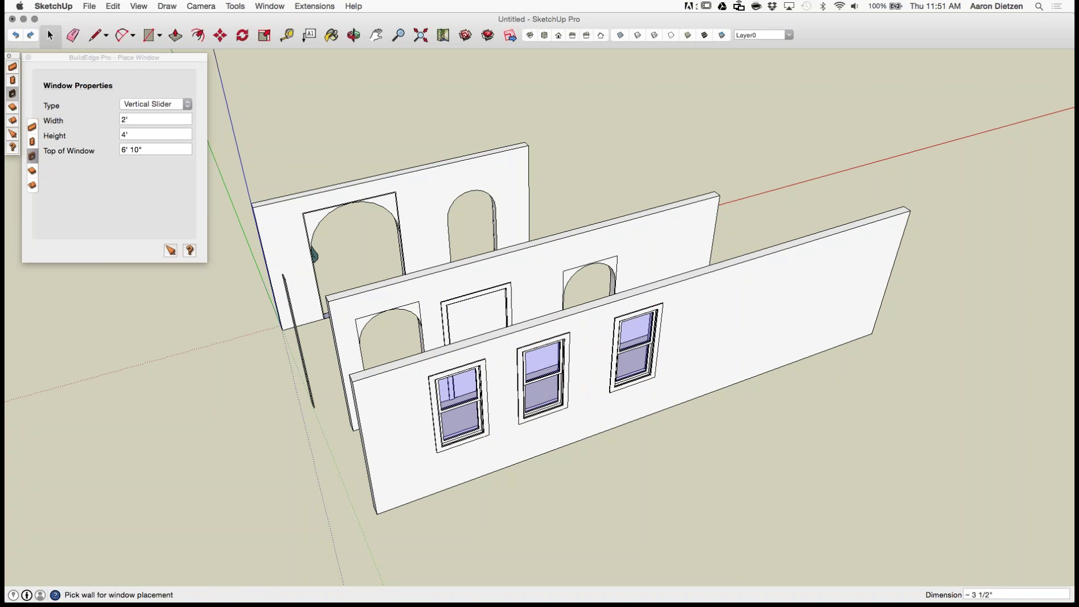
key(space)
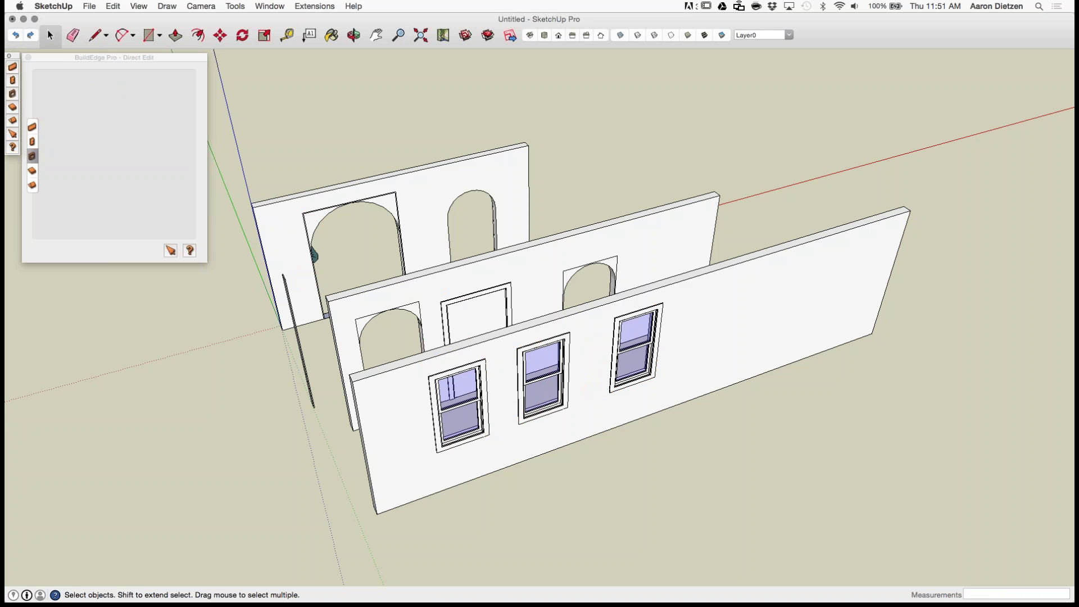
Step: Select the new wall together with its three windows
scroll(413, 562, down, 2)
click(539, 444)
mouse_move(540, 444)
middle_down()
mouse_move(646, 478)
mouse_move(725, 458)
middle_up()
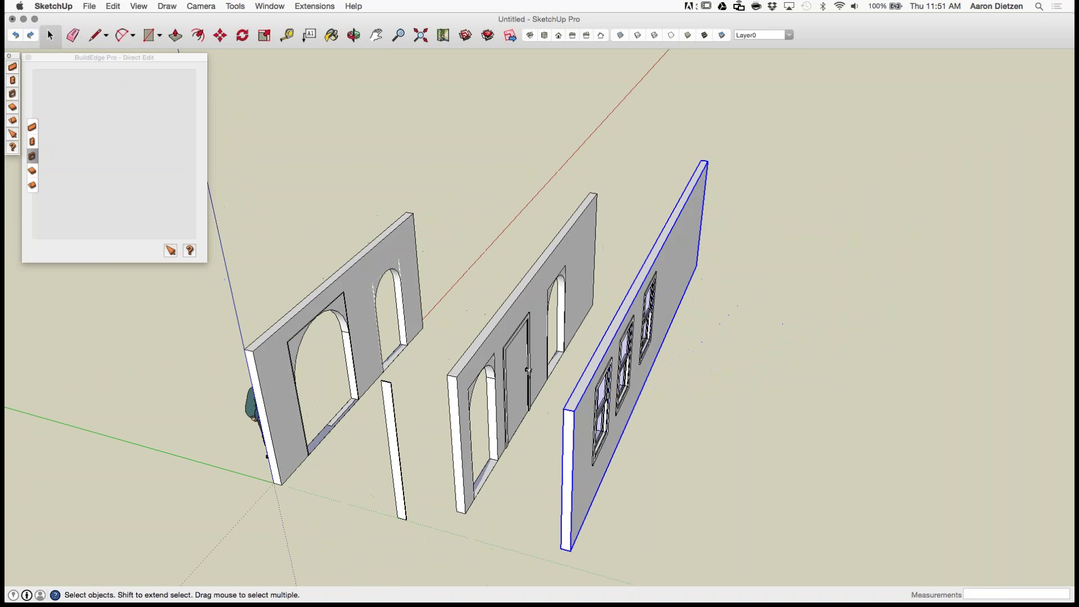
drag(591, 96, 762, 587)
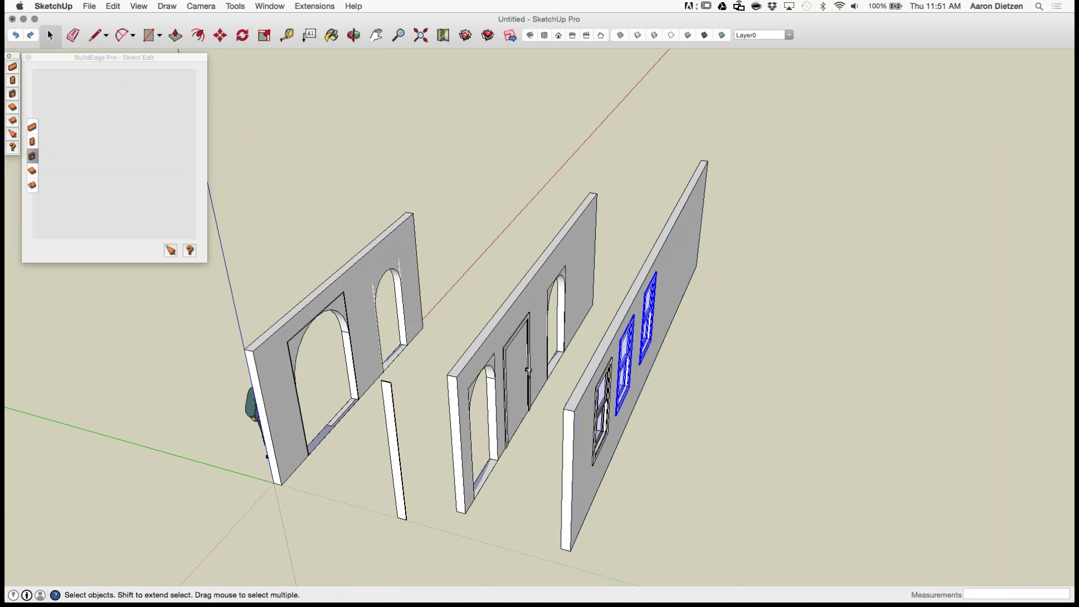
drag(601, 285, 601, 285)
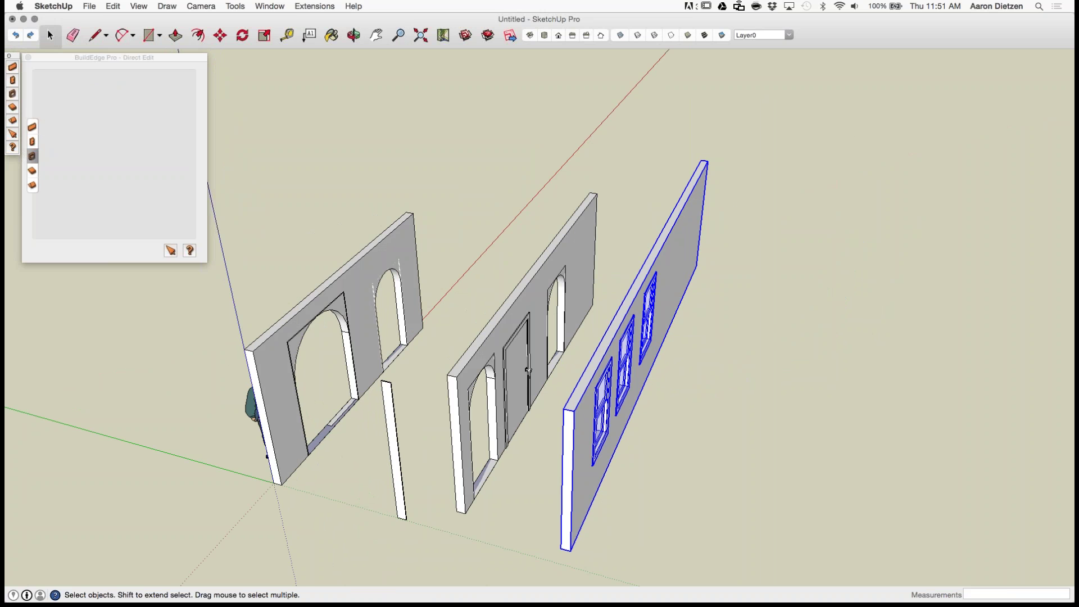
middle_drag(629, 348, 444, 337)
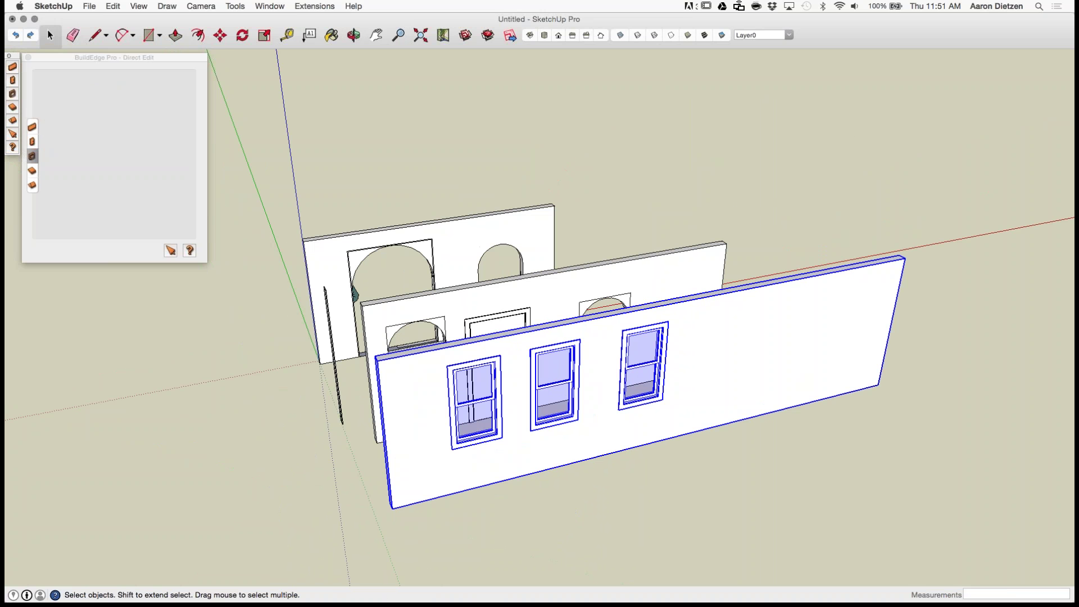
Step: Open the Component Options of the third window and place them clear of the window
scroll(638, 327, up, 5)
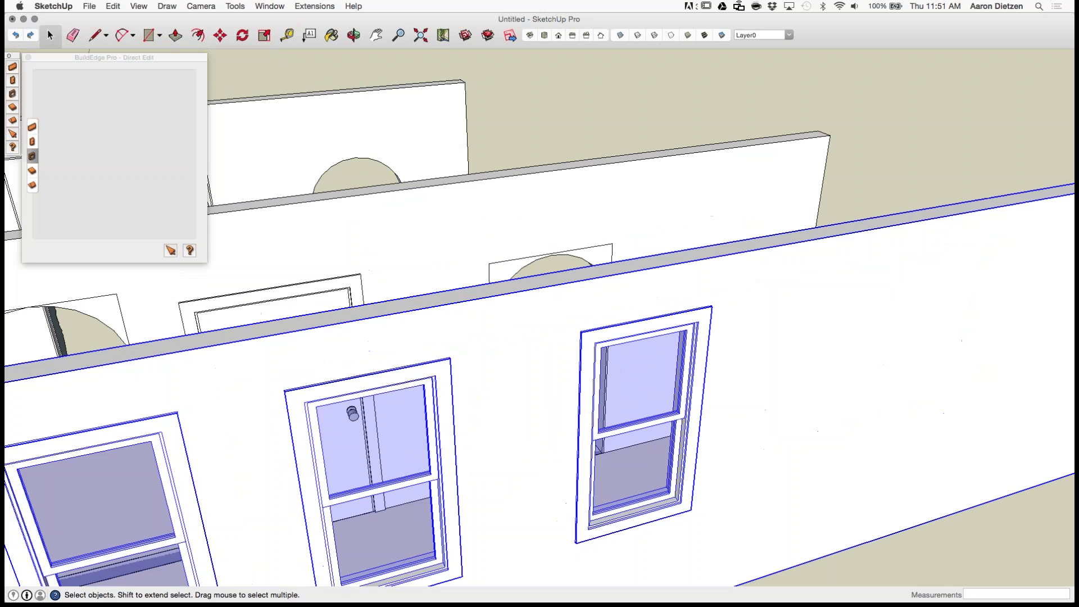
double_click(638, 327)
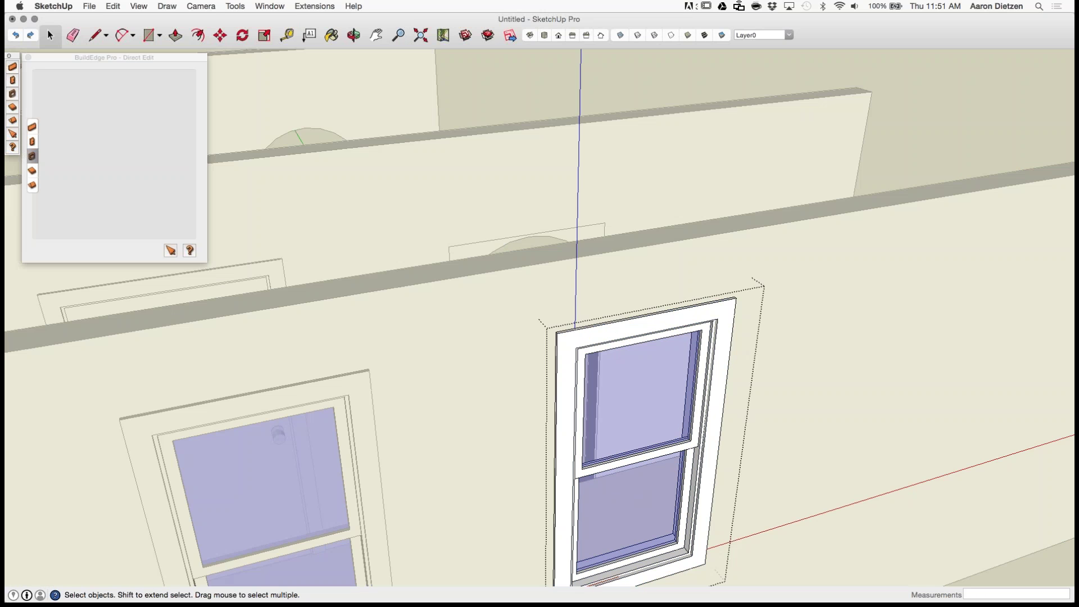
key(Escape)
right_click(575, 322)
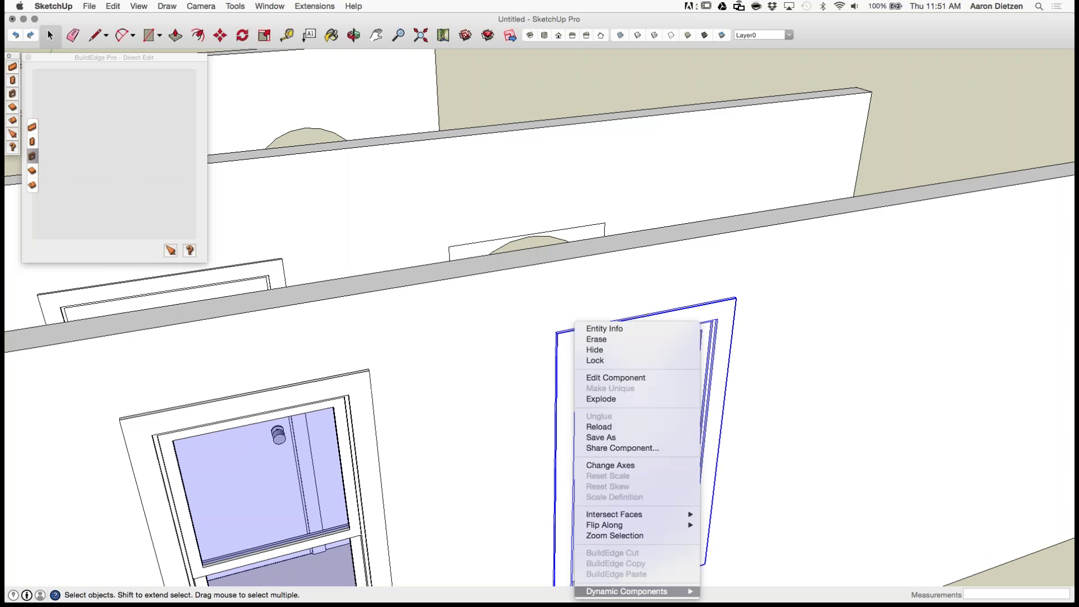
mouse_move(627, 591)
click(748, 553)
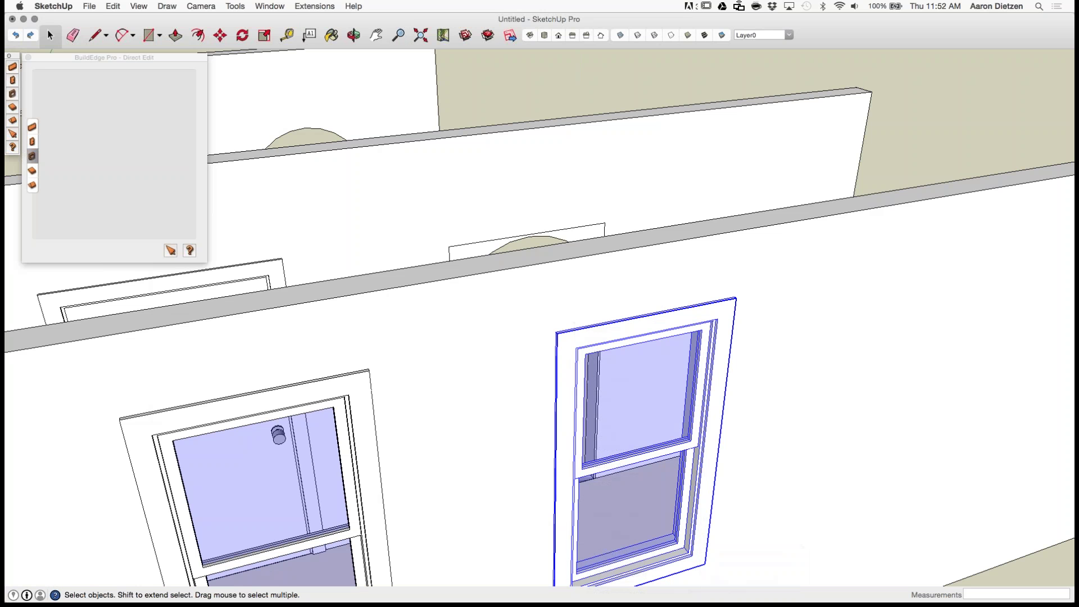
drag(267, 149, 757, 148)
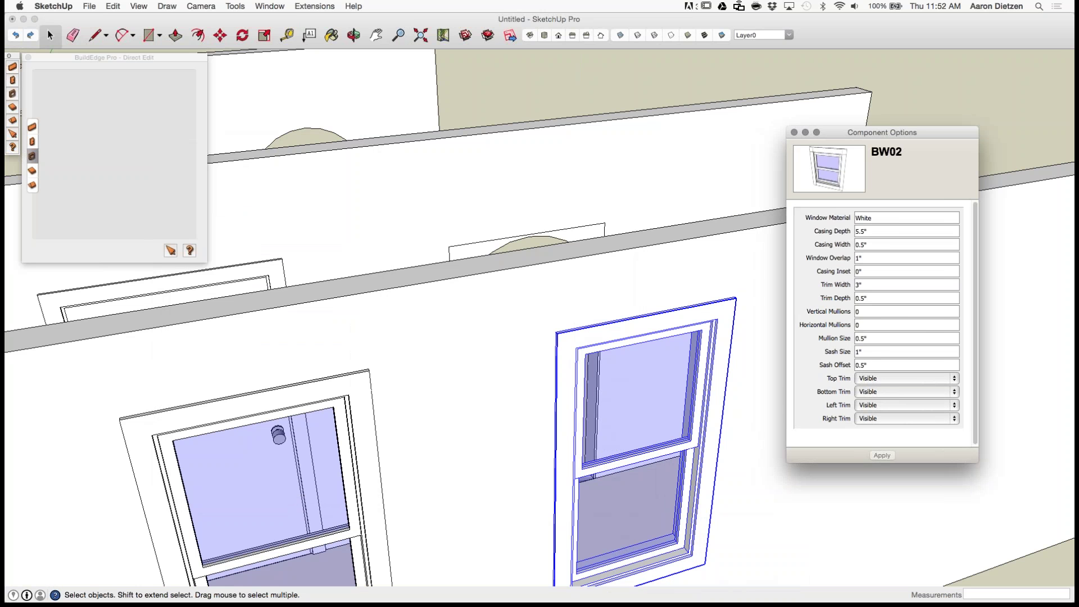
Step: Try a trim width of 6" on the third window, undo the change and clear the selection
click(900, 284)
text(6)
key(Return)
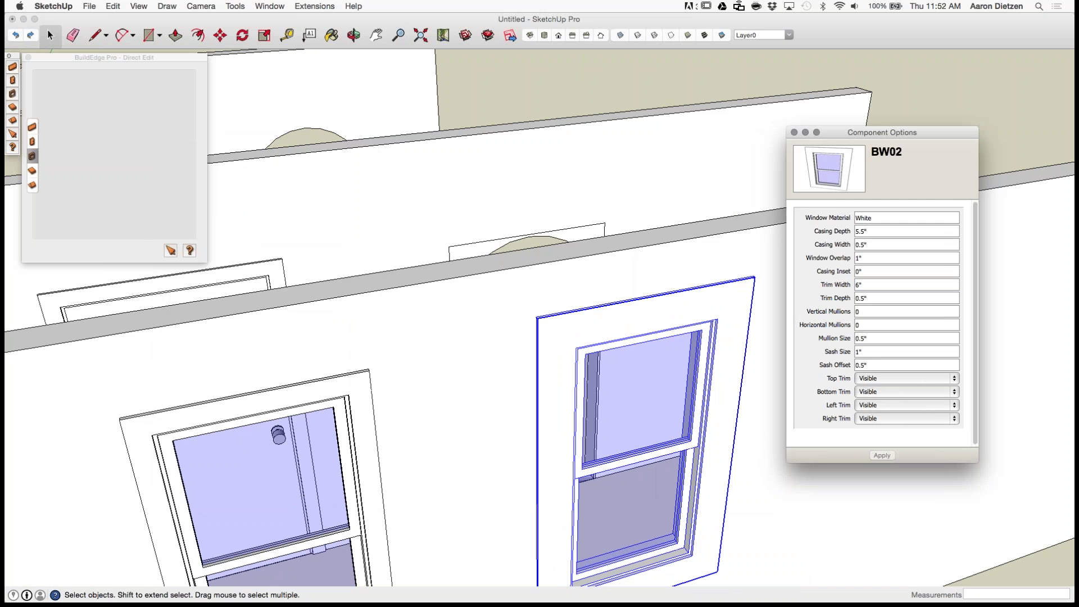
key(super+z)
click(921, 93)
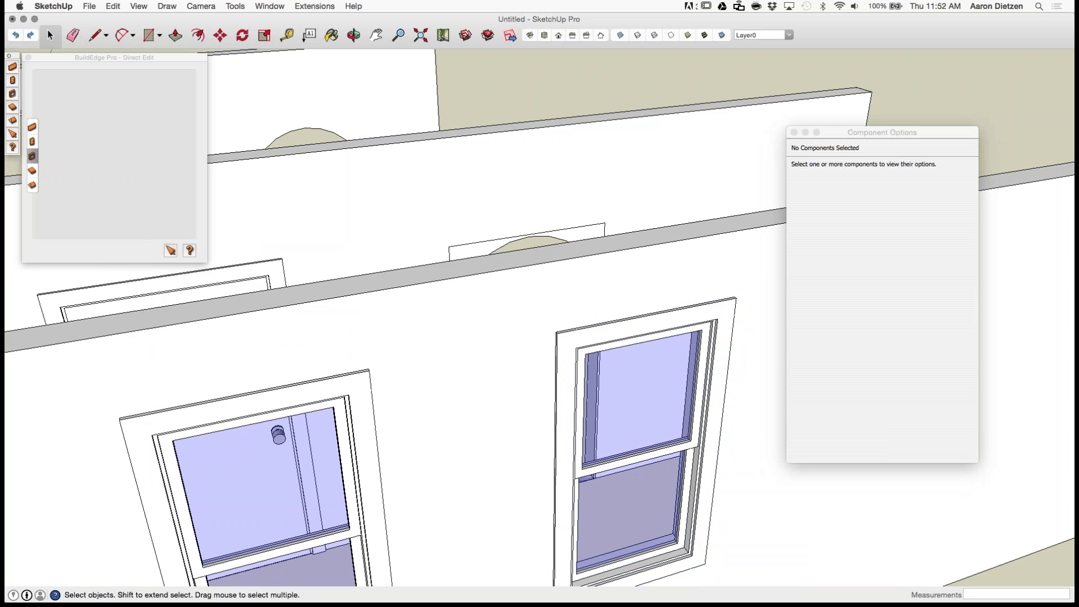
Step: Open the third window for editing, try to stretch its top-left outer trim corner along the red axis by about 1.62, and undo it
double_click(643, 407)
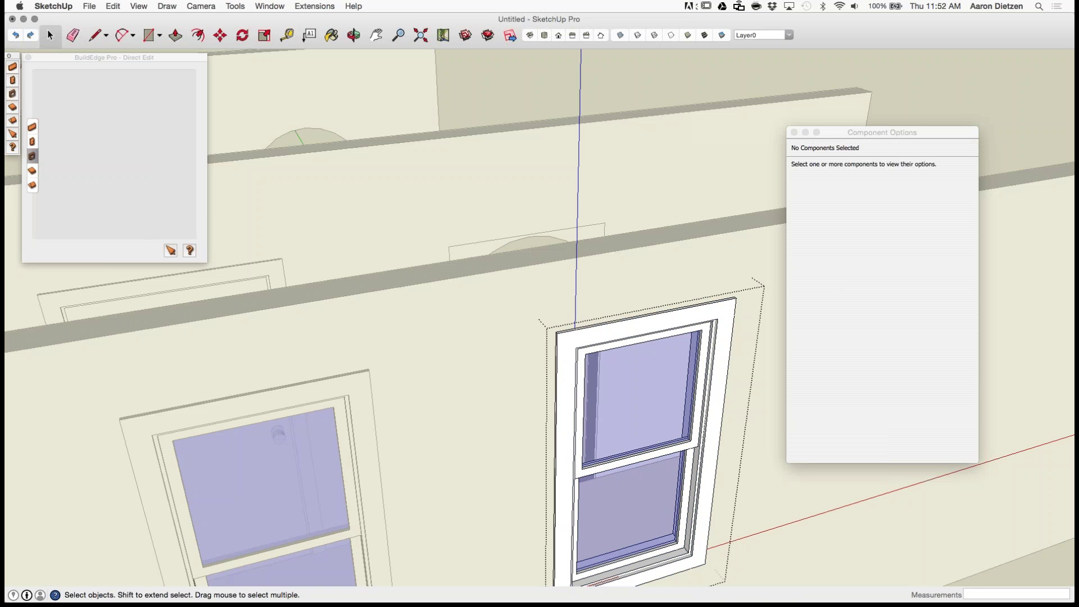
scroll(725, 338, up, 8)
middle_drag(725, 337, 694, 328)
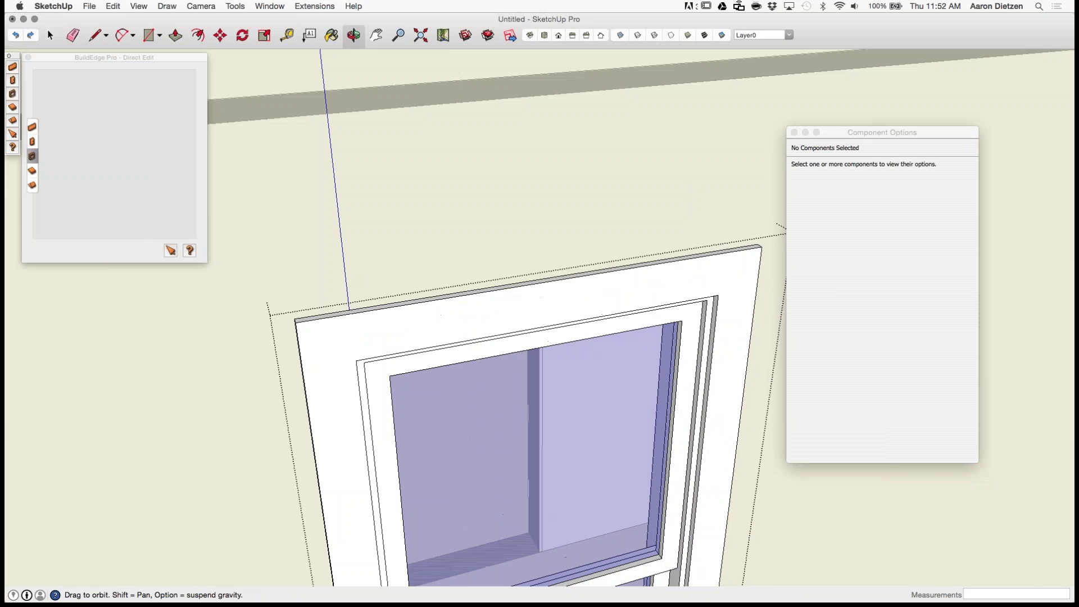
middle_drag(306, 316, 394, 323)
click(394, 322)
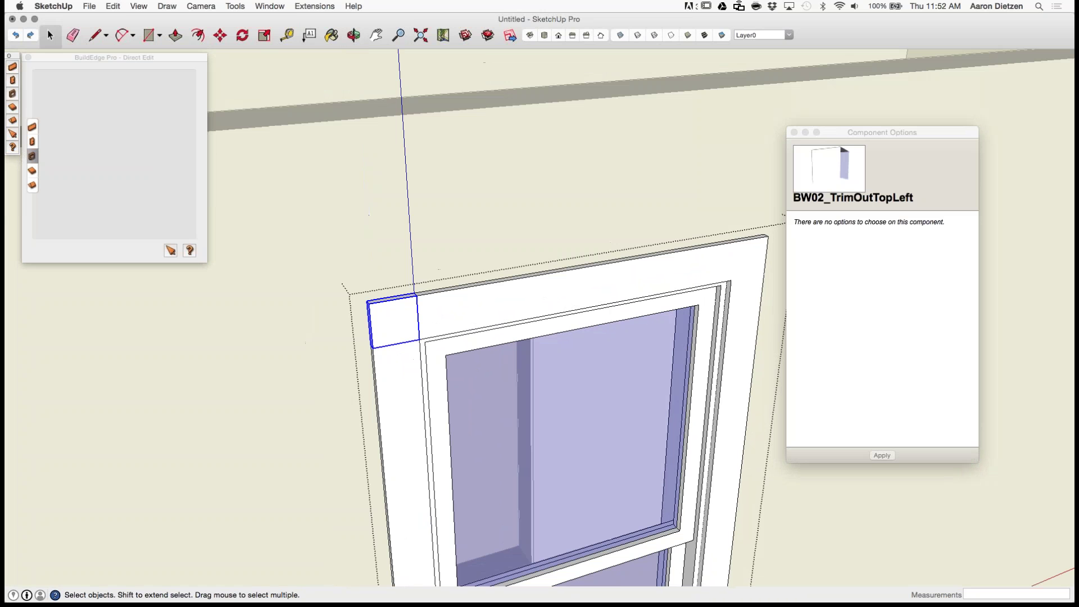
key(s)
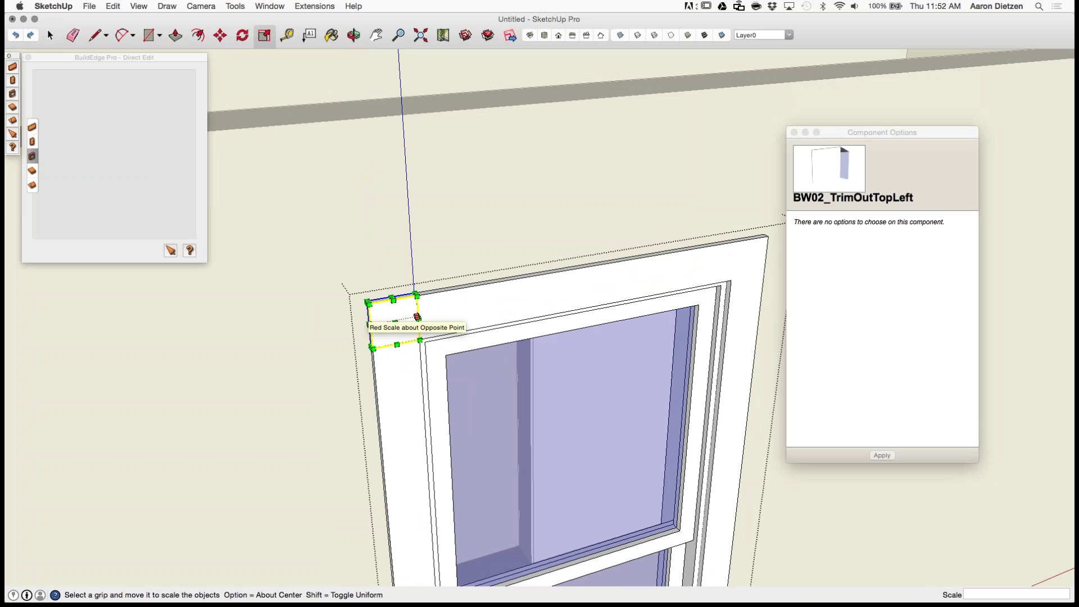
drag(416, 317, 339, 330)
key(super+z)
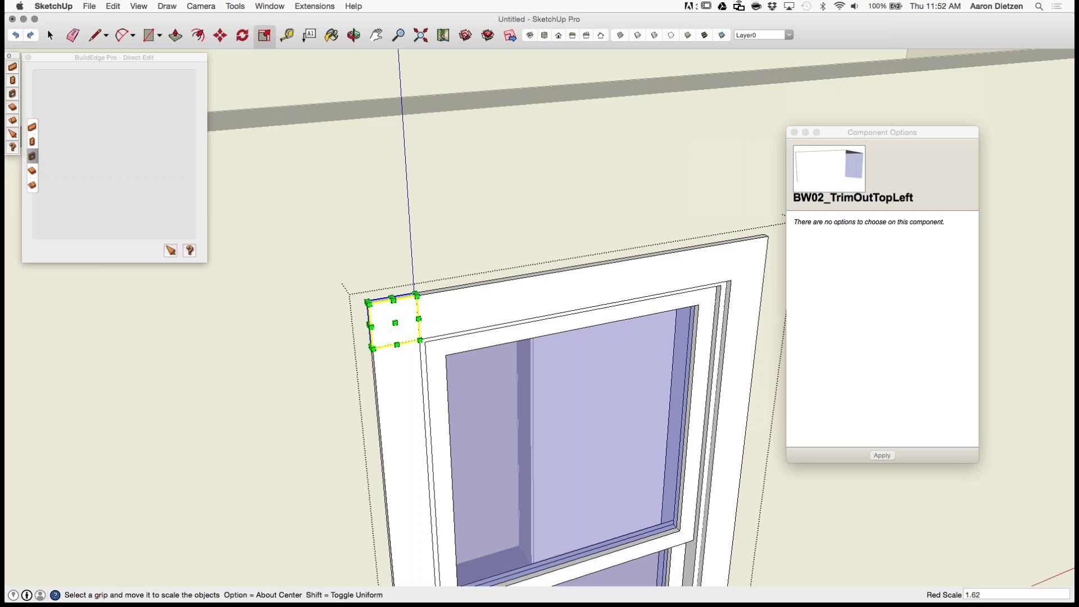
key(space)
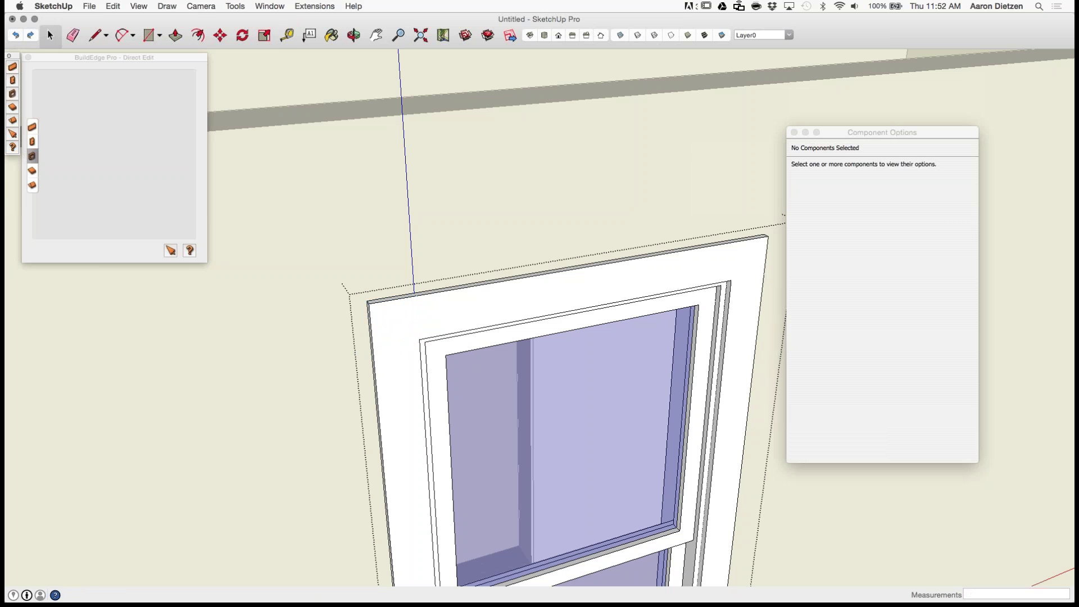
click(394, 323)
key(Escape)
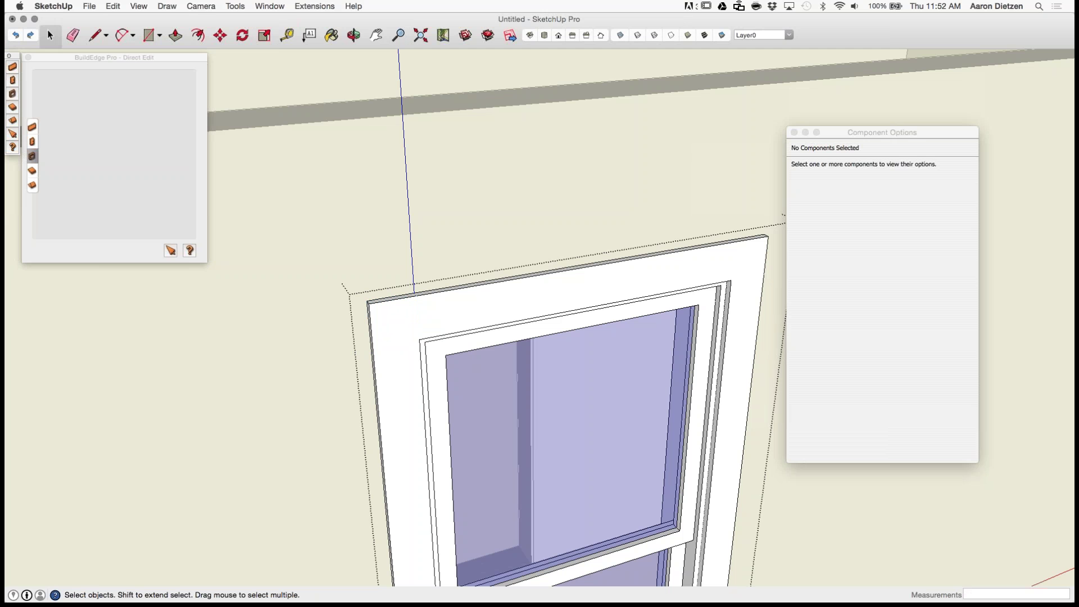
scroll(409, 291, down, 6)
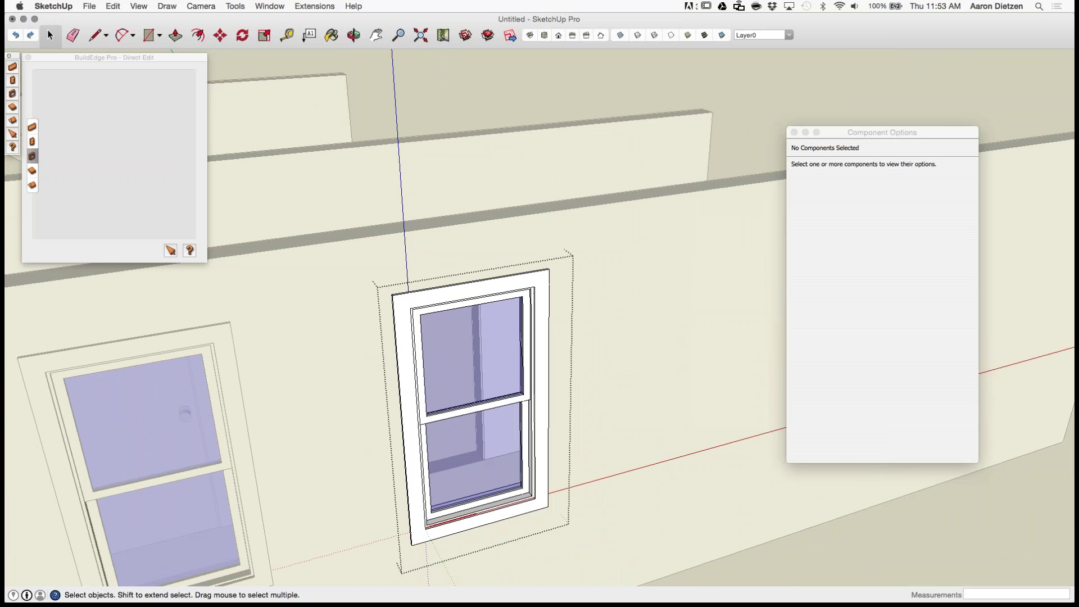
scroll(517, 305, up, 5)
scroll(515, 304, down, 3)
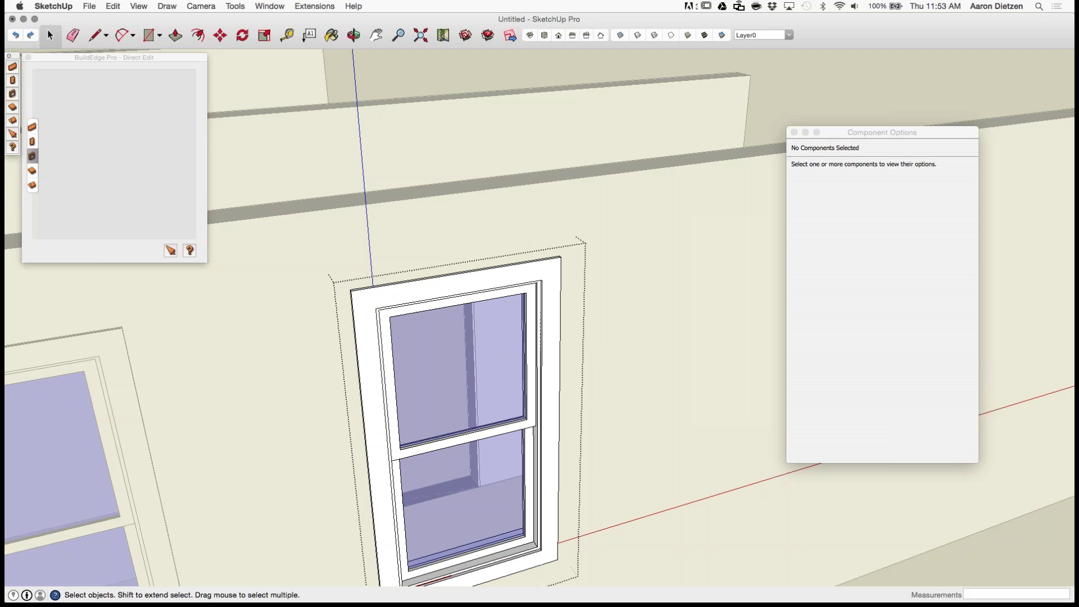
key(super+Tab)
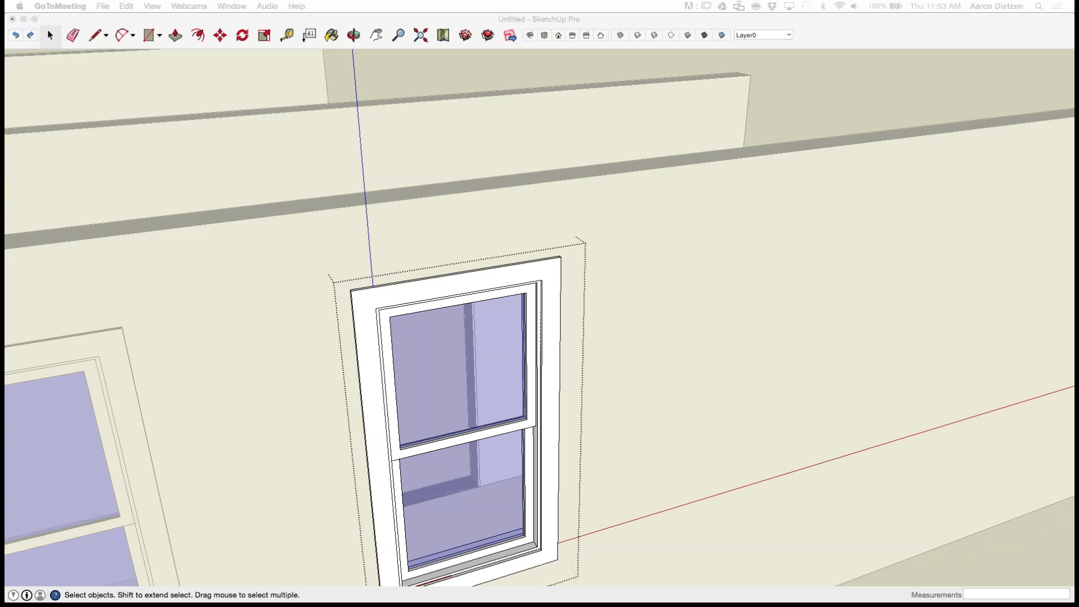
scroll(646, 220, down, 6)
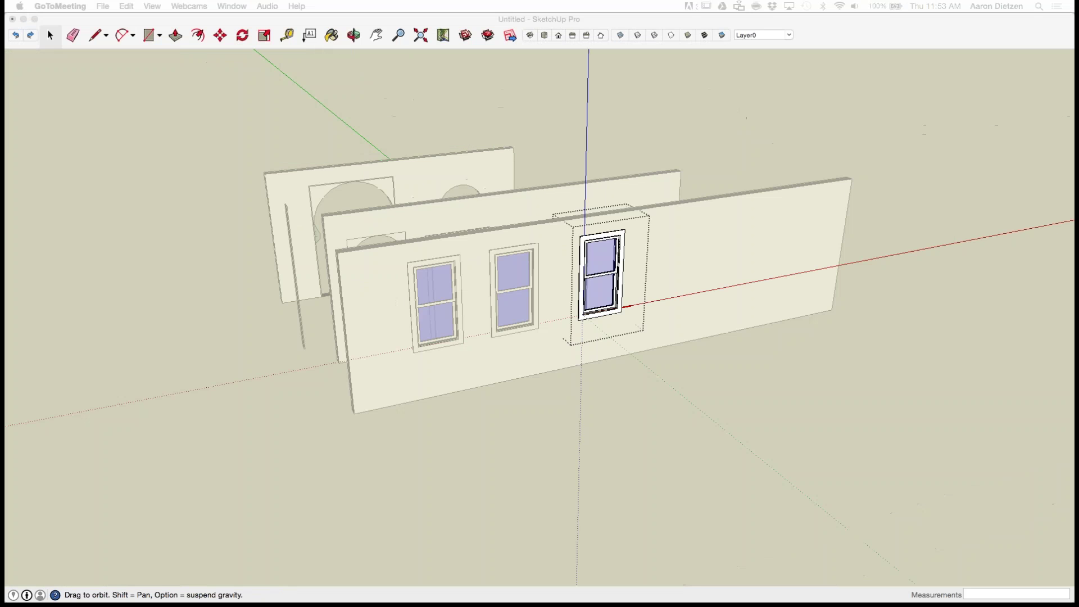
mouse_move(506, 292)
middle_down()
mouse_move(489, 289)
mouse_move(590, 276)
mouse_move(562, 278)
mouse_move(565, 326)
mouse_move(562, 312)
middle_up()
key(super+Tab)
Step: Leave the window component and delete the front wall together with its three windows
scroll(590, 275, up, 1)
key(Escape)
scroll(632, 250, up, 5)
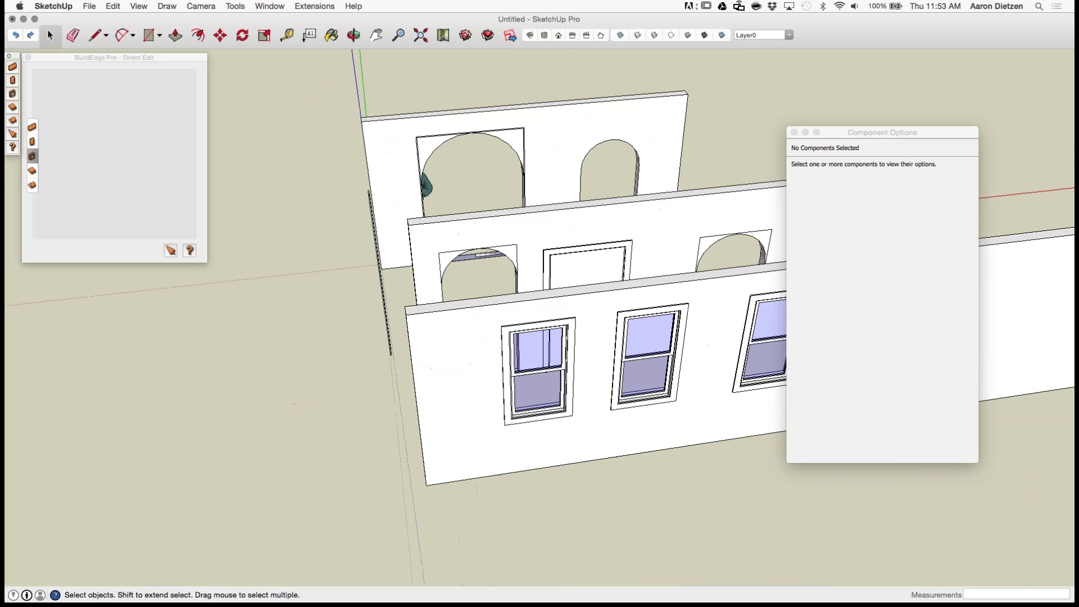
middle_drag(632, 250, 720, 281)
middle_drag(631, 302, 621, 292)
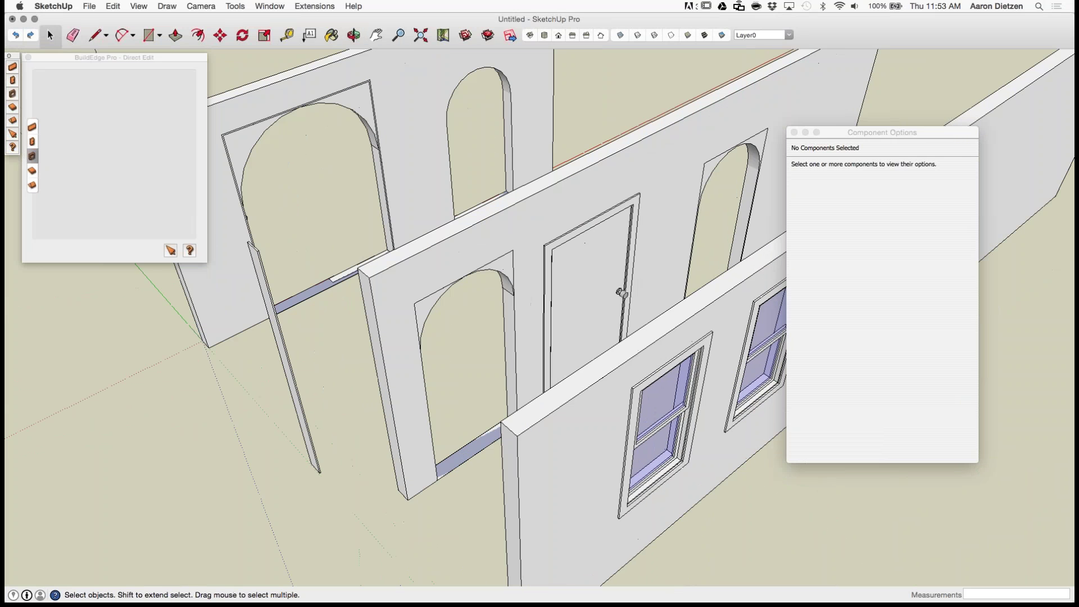
click(568, 511)
key(Delete)
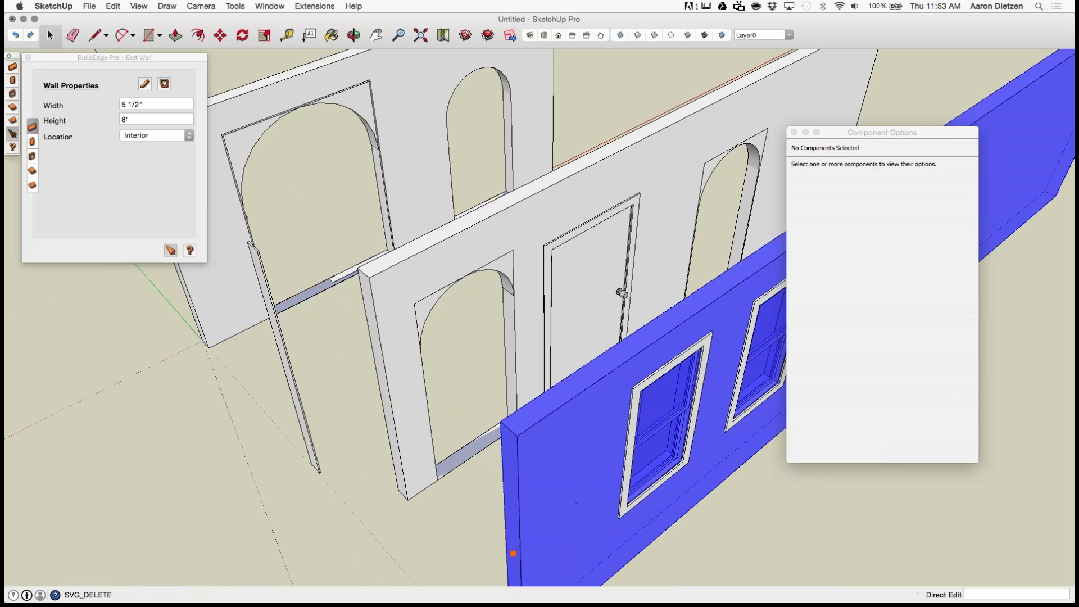
middle_drag(622, 324, 550, 275)
click(50, 34)
key(space)
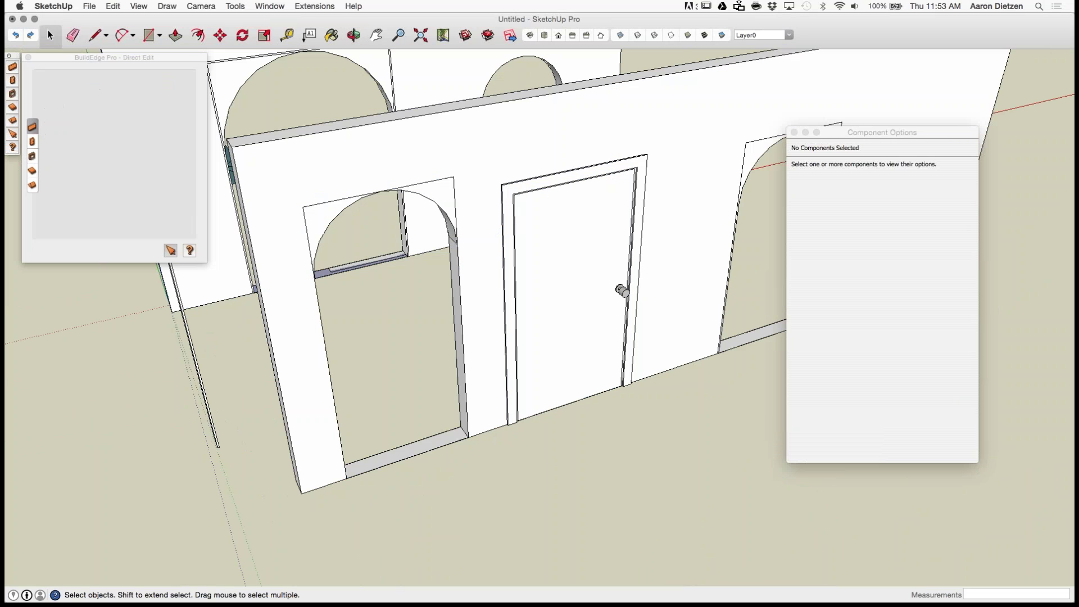
Step: Set the knob type of the closed swing door between the arched openings to Handle and apply it
click(565, 286)
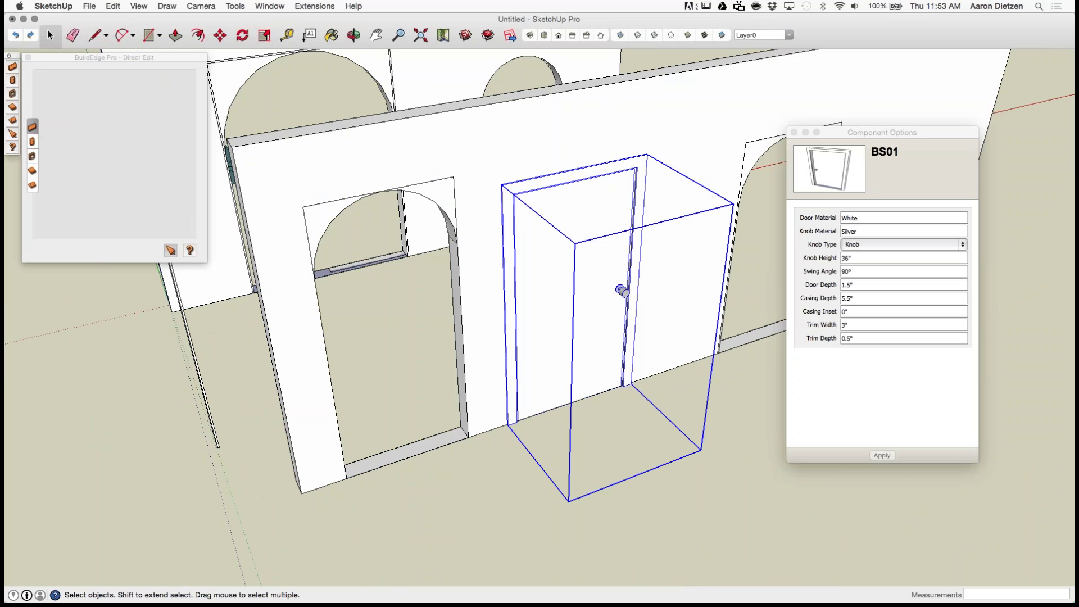
click(904, 245)
click(904, 245)
click(894, 254)
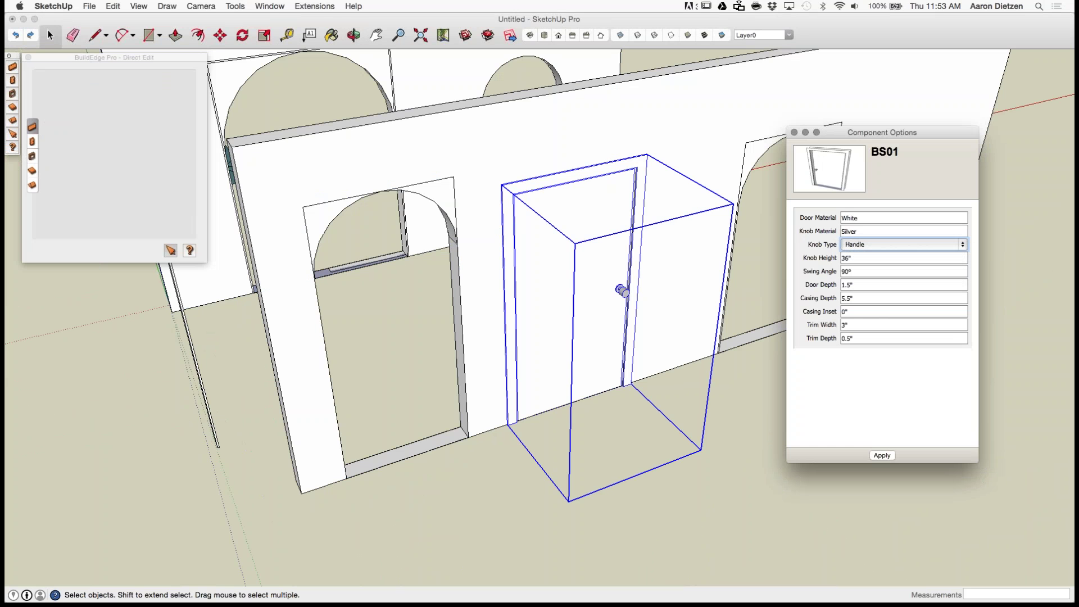
click(882, 456)
Step: Switch to Chrome, load buildedge.com in a new tab and close the other tabs
key(super+Tab)
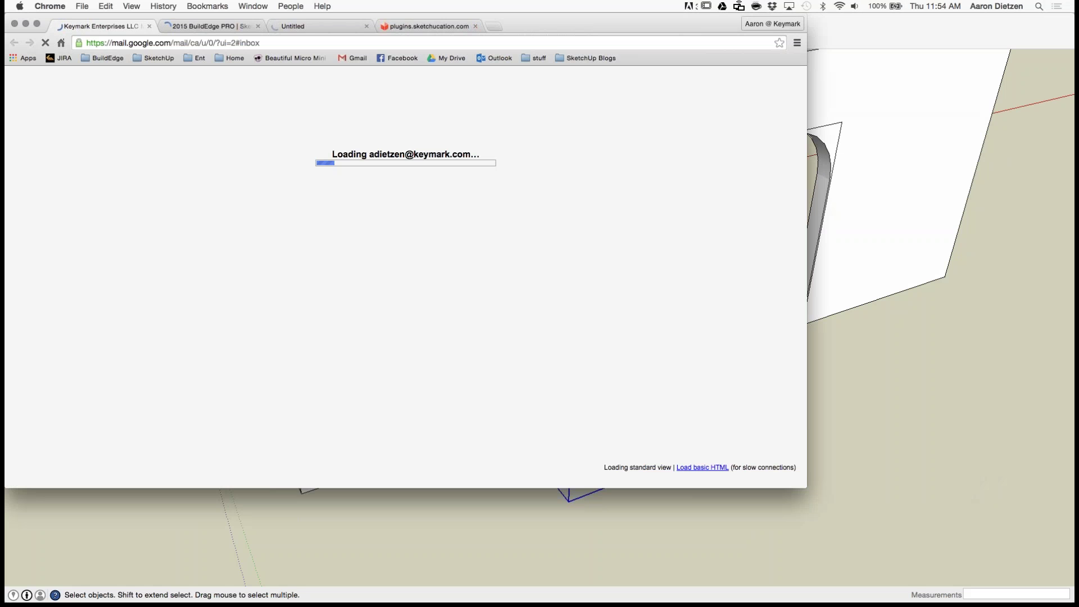
key(super+t)
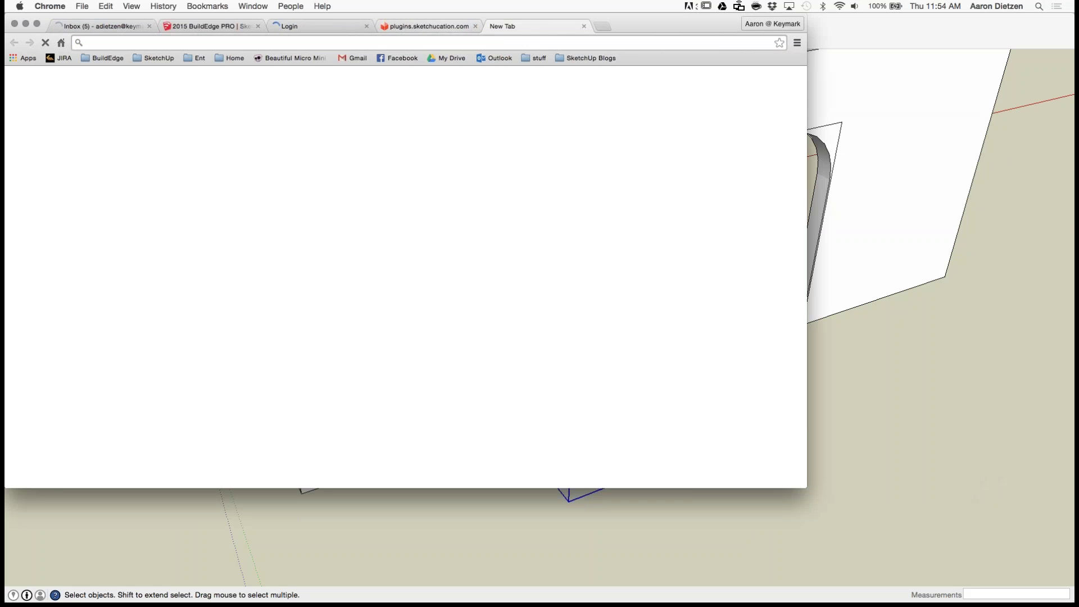
text(buildedge.com)
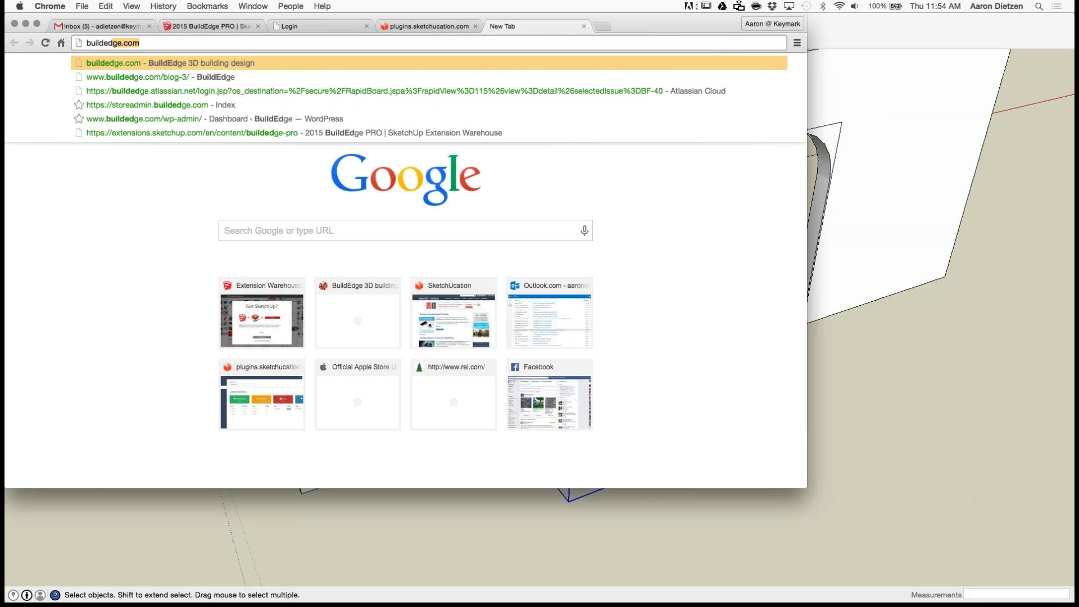
key(Return)
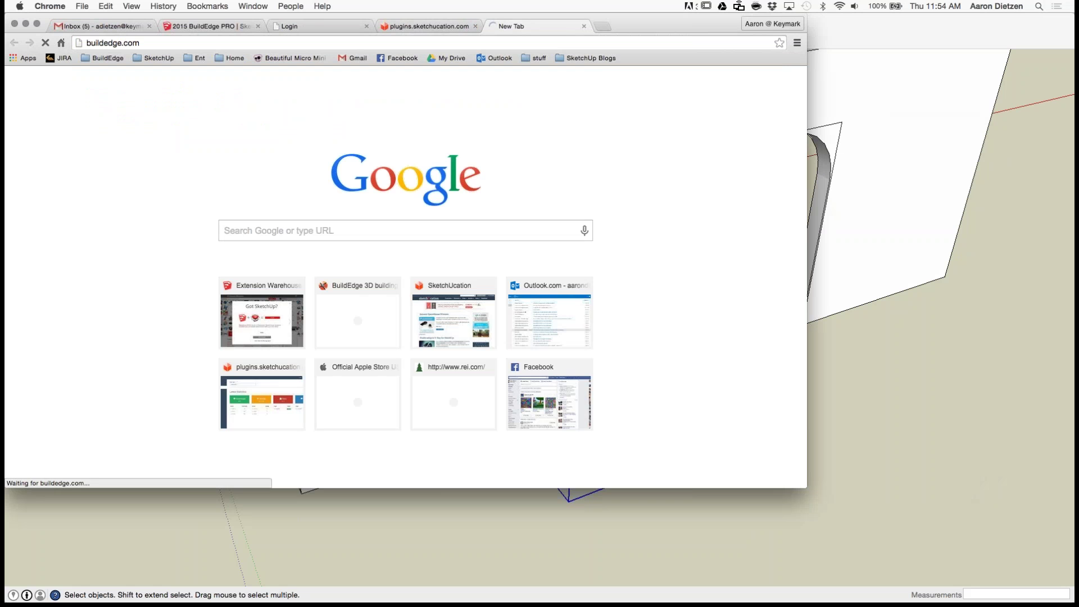
click(149, 26)
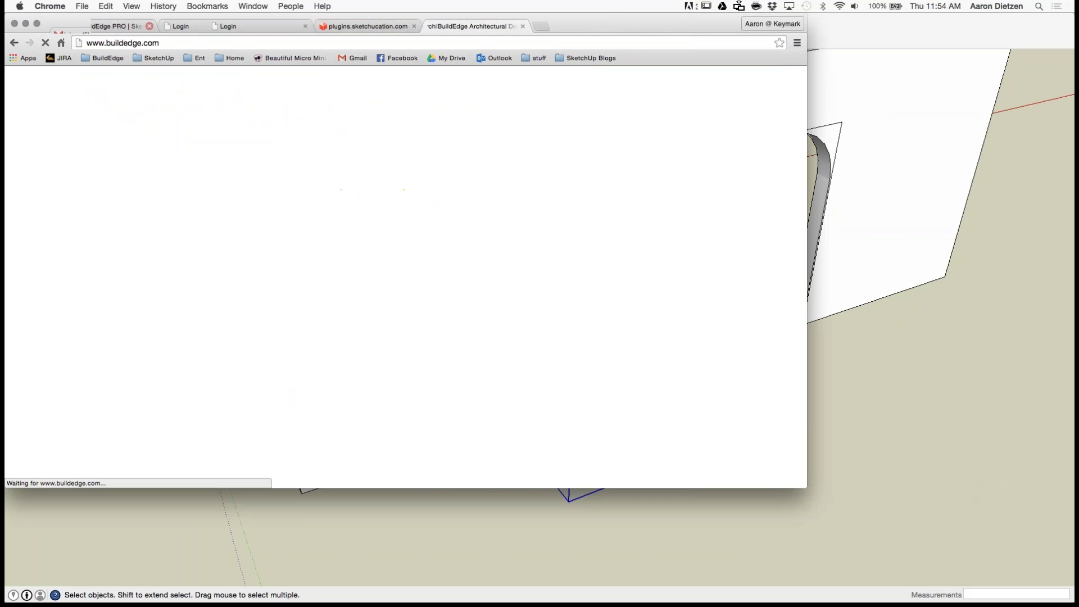
click(149, 26)
click(149, 26)
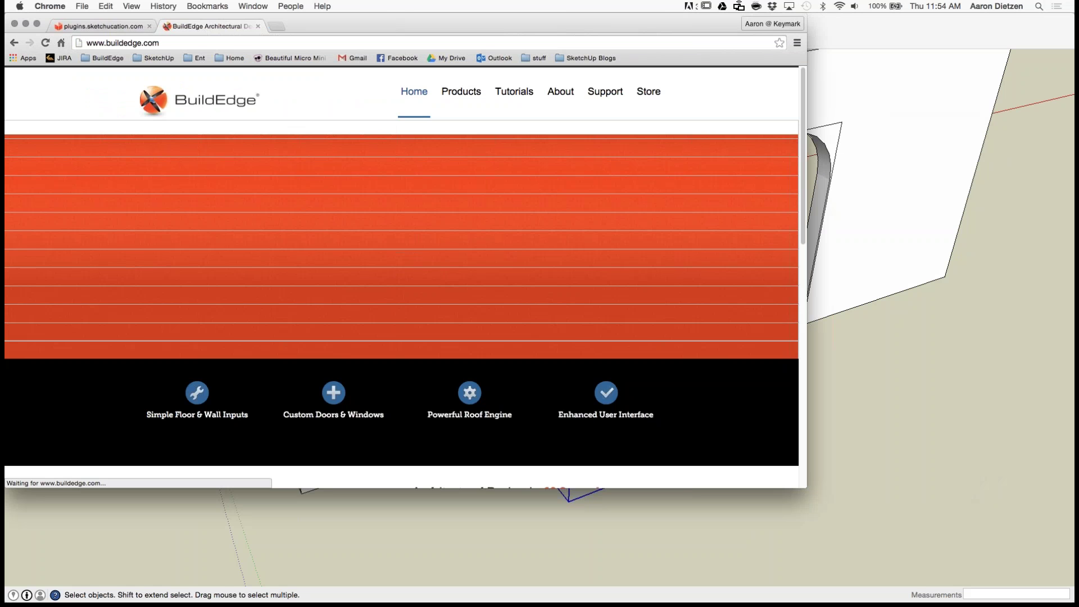
click(149, 26)
Step: Open the Dynamic Components PDF from the BuildEdge PRO tutorials page and go to its File Locations section
mouse_move(561, 92)
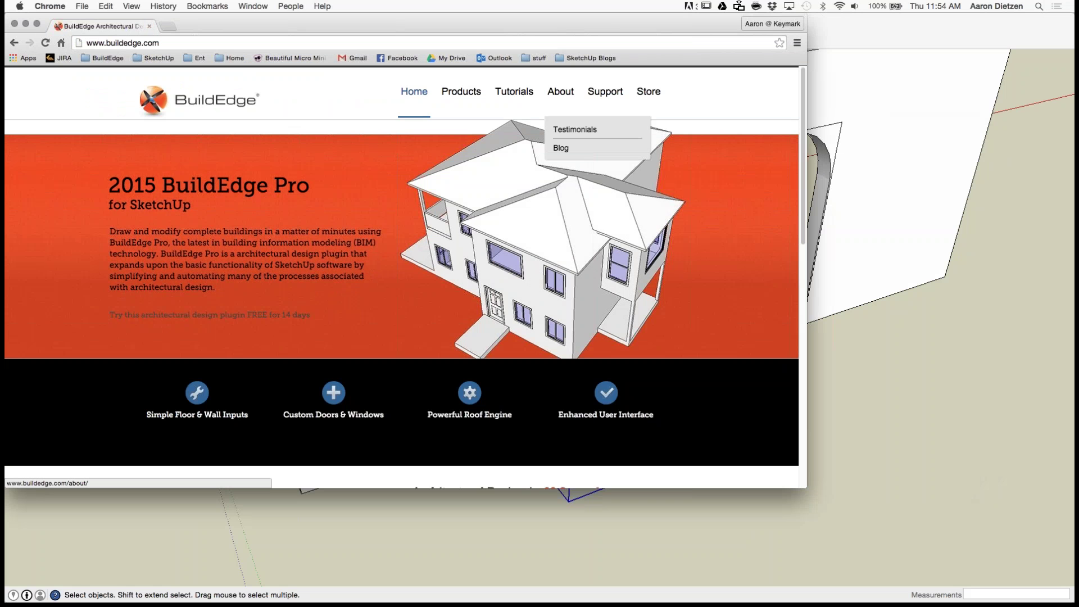
mouse_move(461, 91)
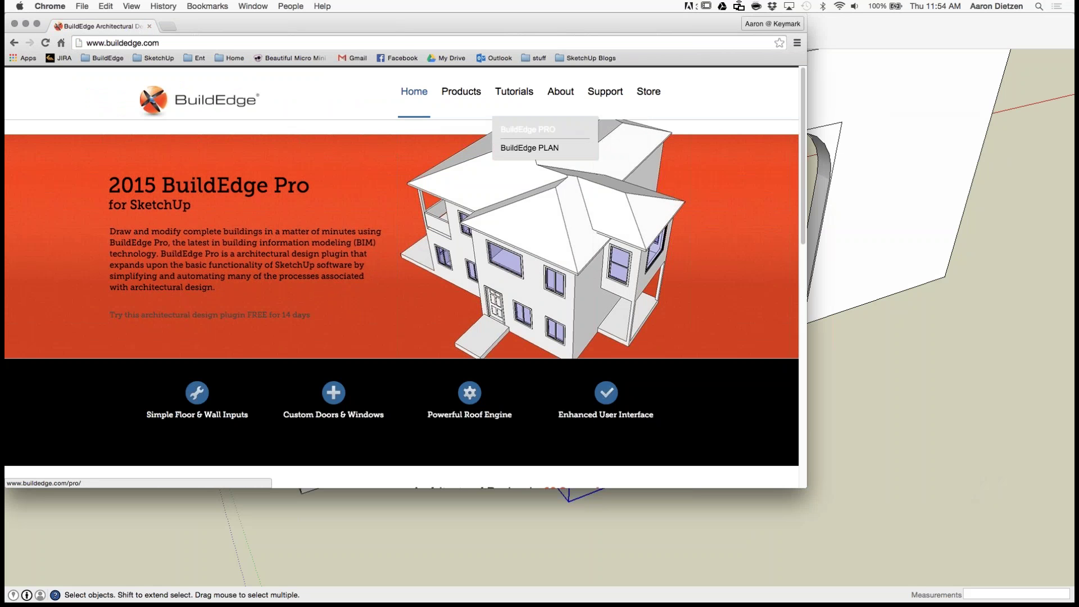
click(528, 129)
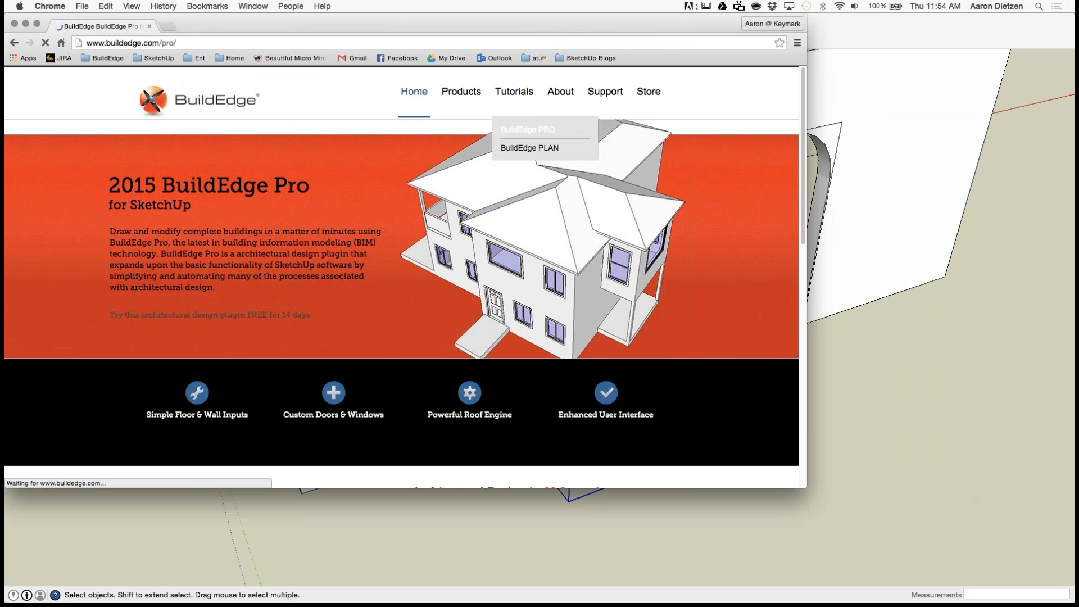
scroll(401, 275, down, 15)
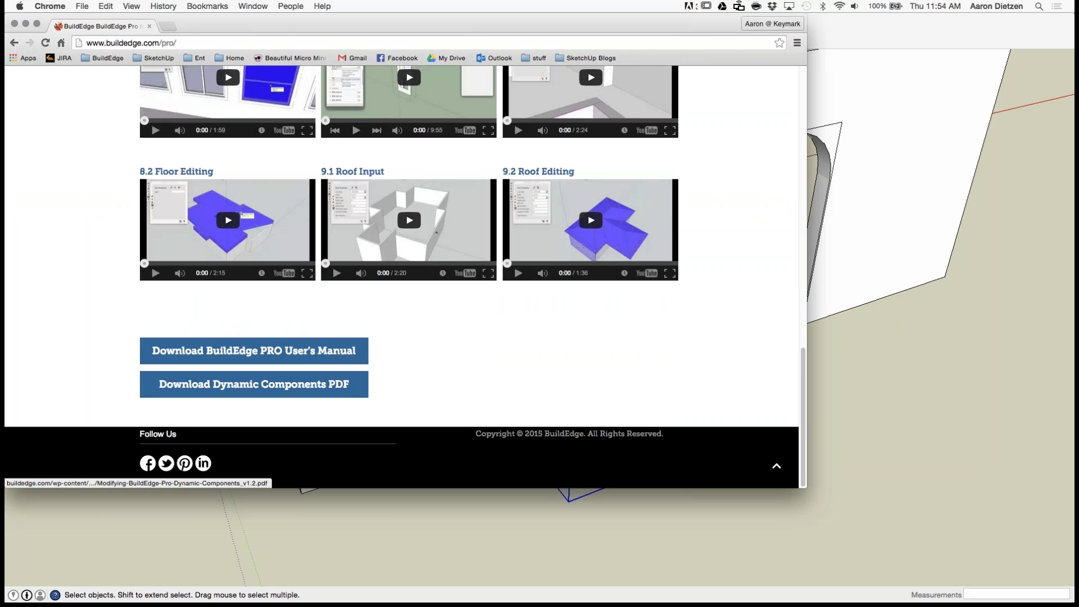
click(254, 384)
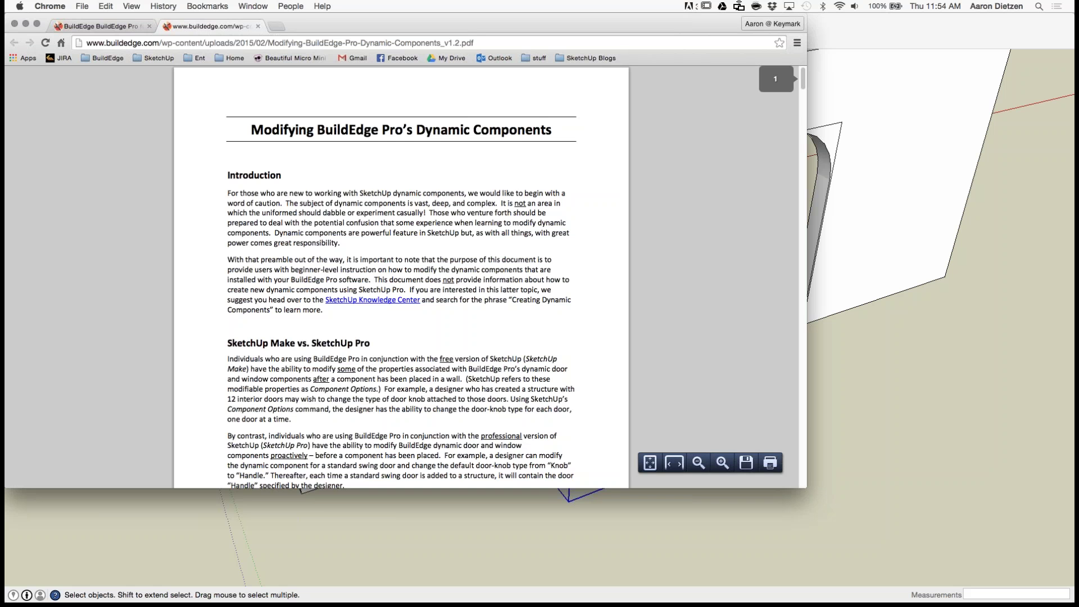
scroll(401, 277, down, 1)
scroll(401, 277, down, 10)
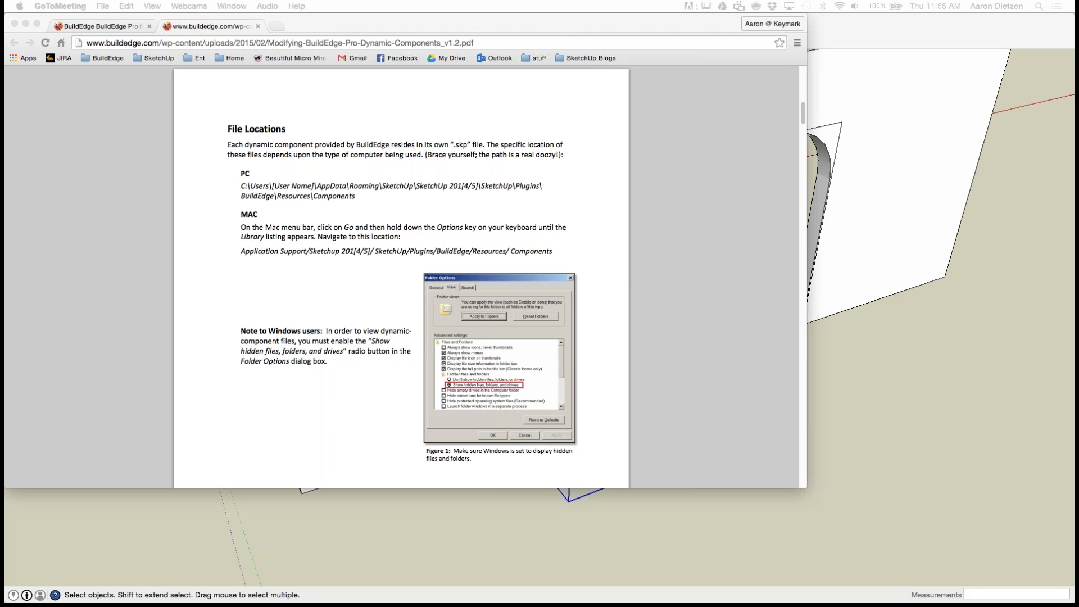
Step: Switch back to SketchUp and turn on the display of hidden geometry
key(super+Tab)
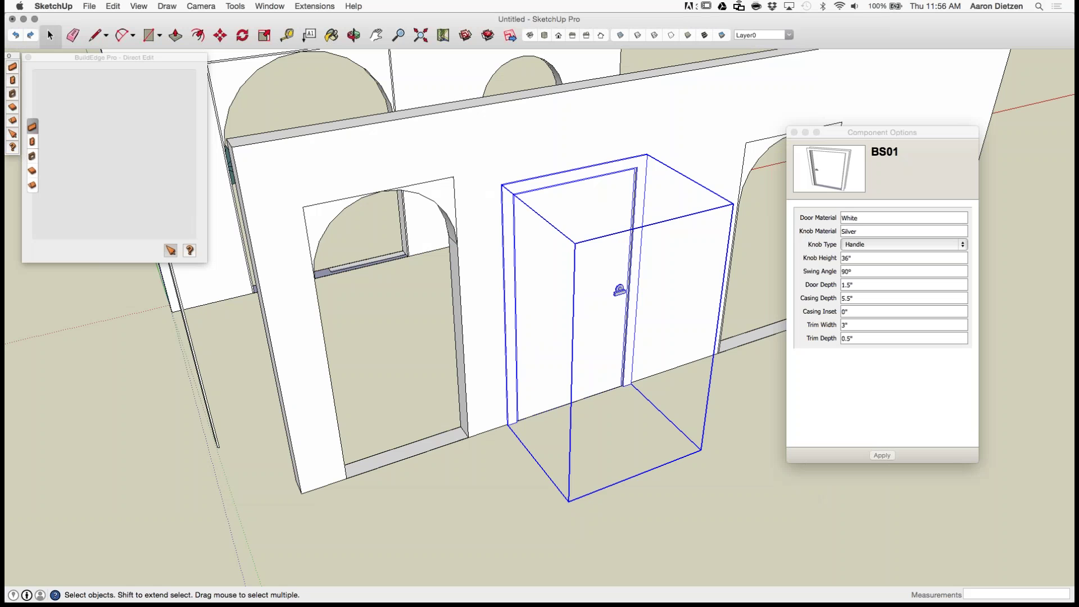
scroll(509, 398, up, 3)
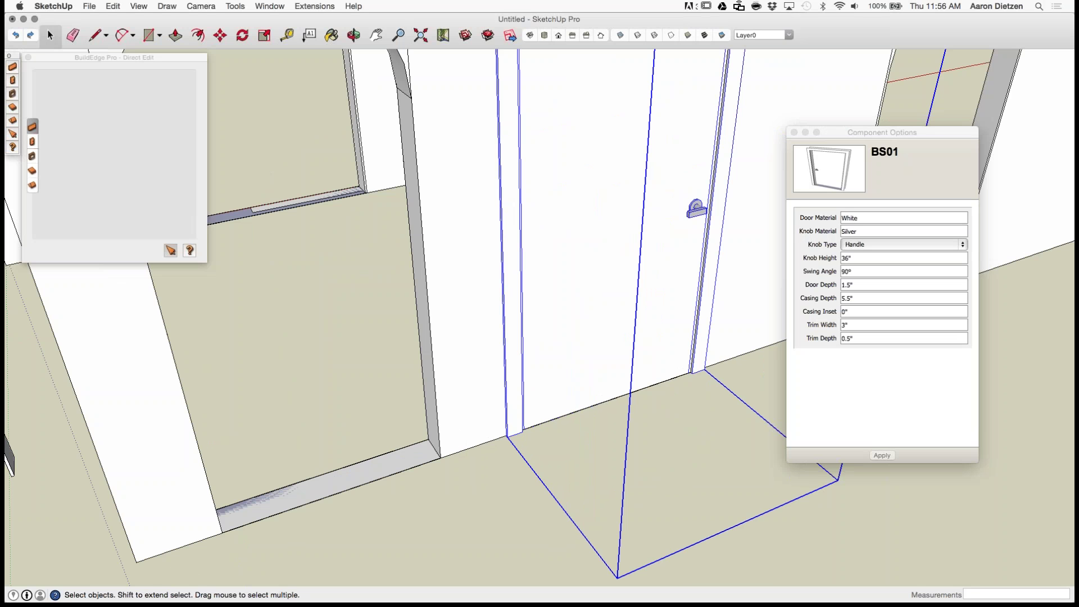
scroll(503, 397, down, 4)
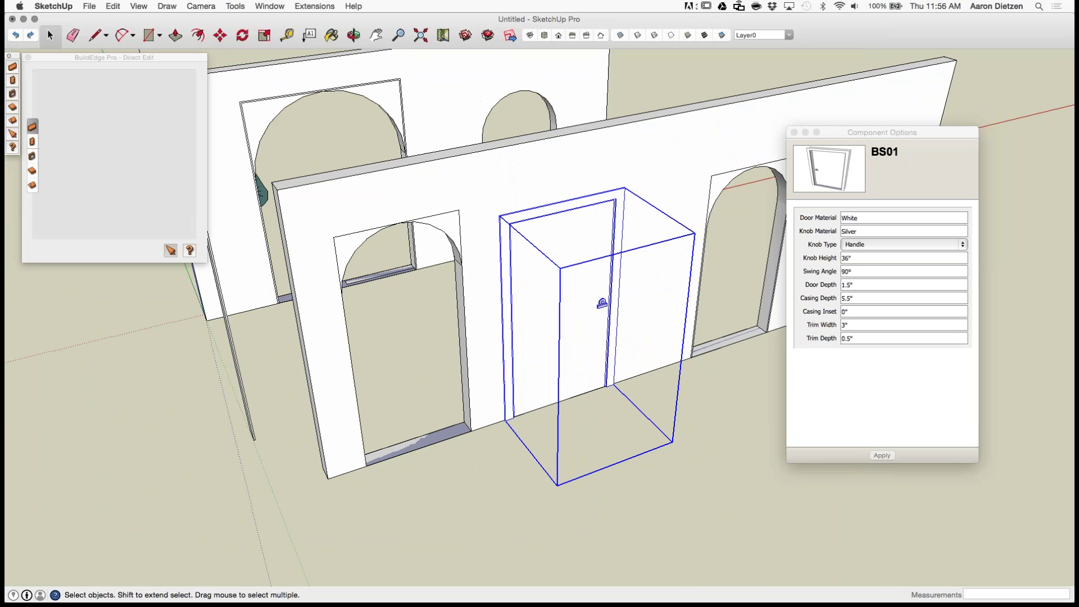
scroll(504, 420, up, 4)
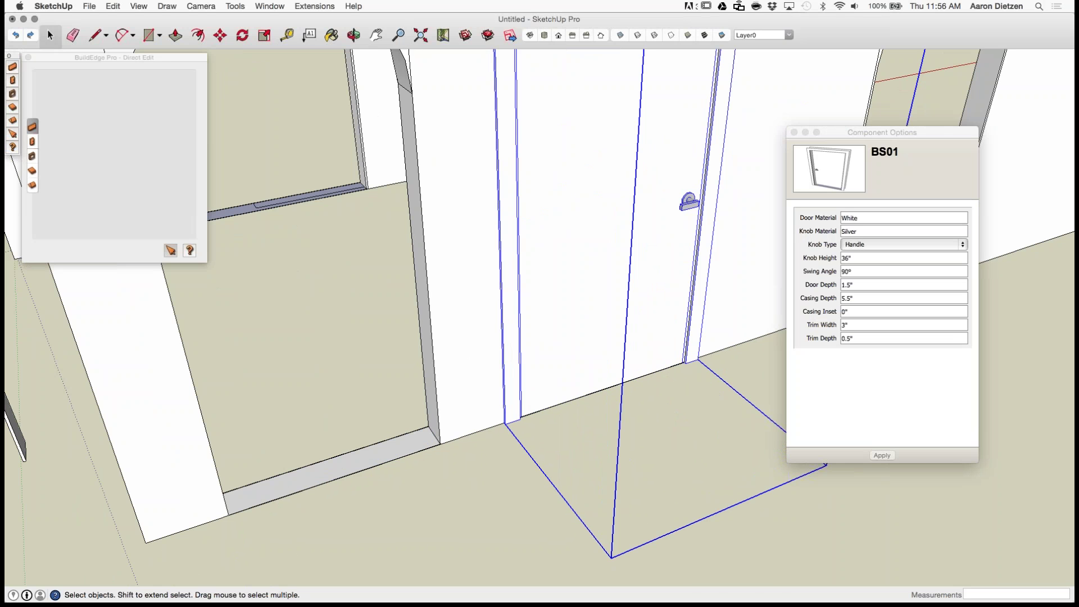
scroll(514, 413, down, 3)
scroll(512, 132, up, 6)
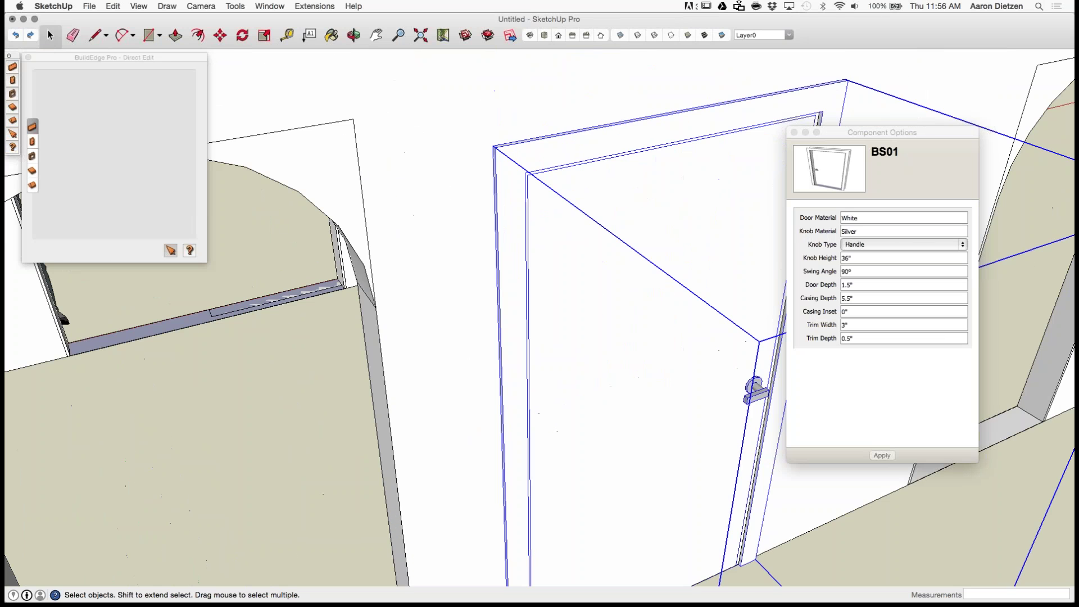
click(138, 7)
click(169, 47)
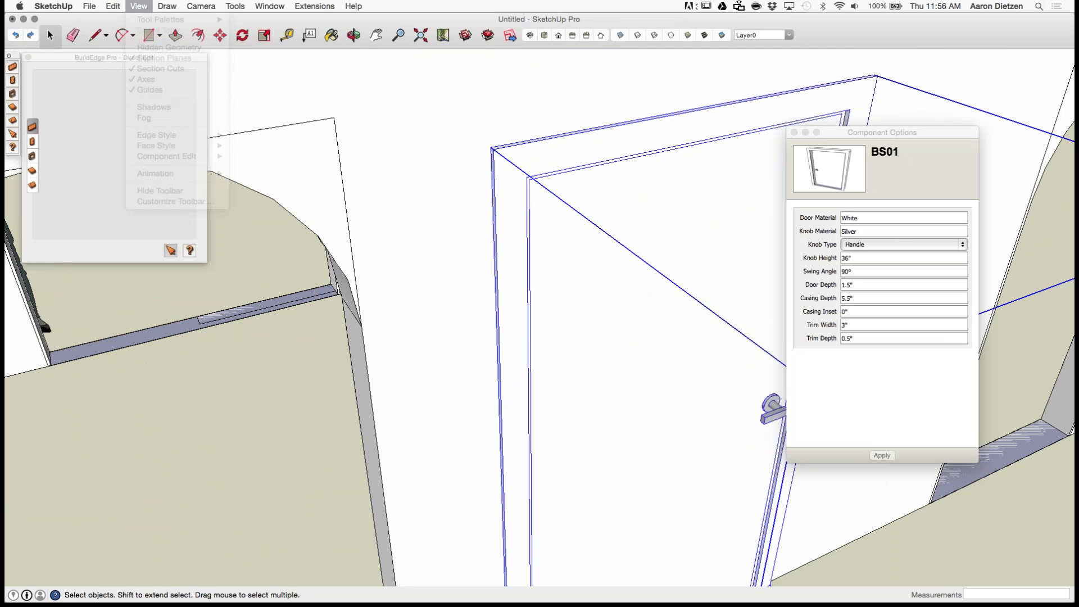
Step: Examine the swing door's hidden knob and frame geometry up close and clear the selection
scroll(478, 241, up, 2)
middle_drag(462, 235, 478, 242)
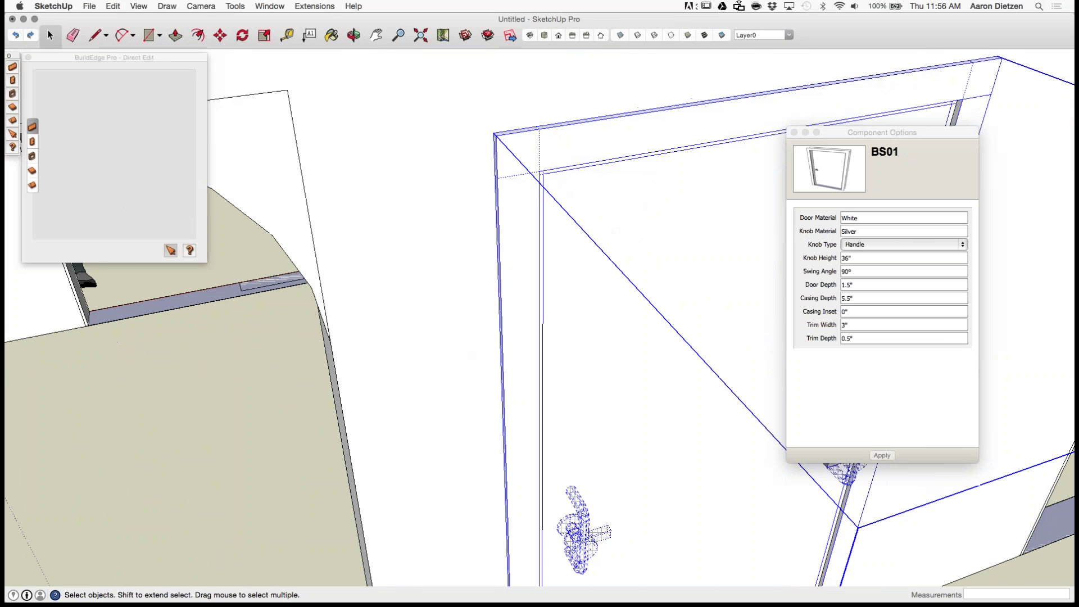
scroll(478, 242, down, 4)
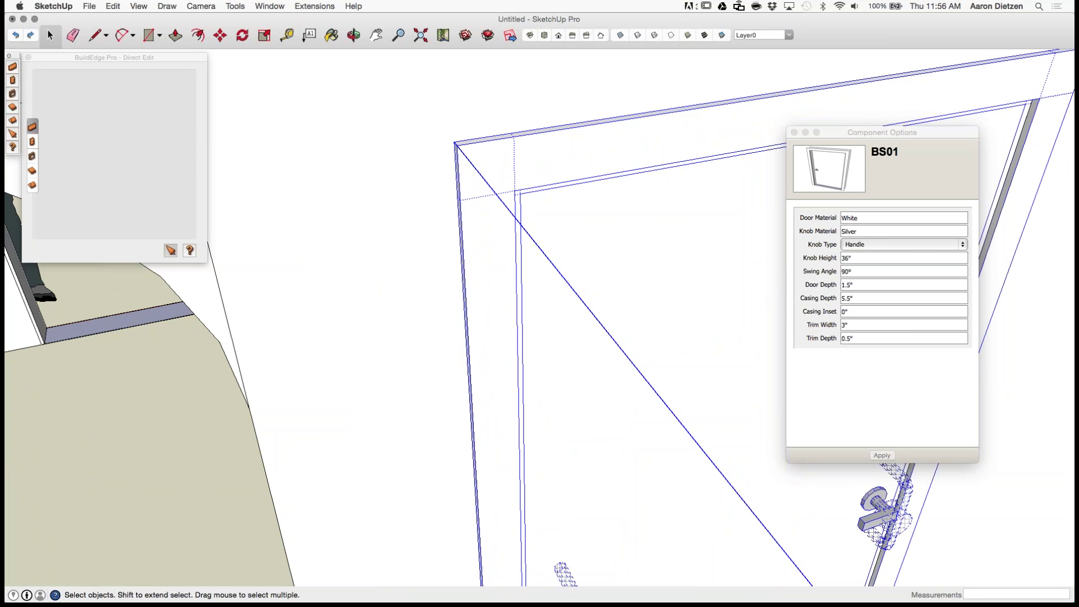
scroll(479, 173, down, 3)
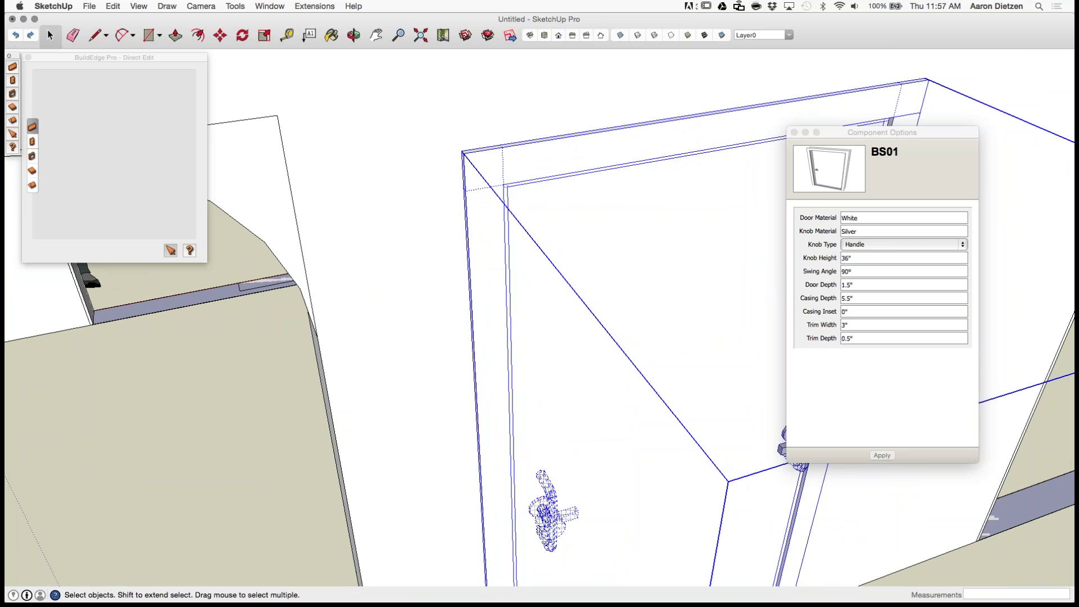
key(super+Tab)
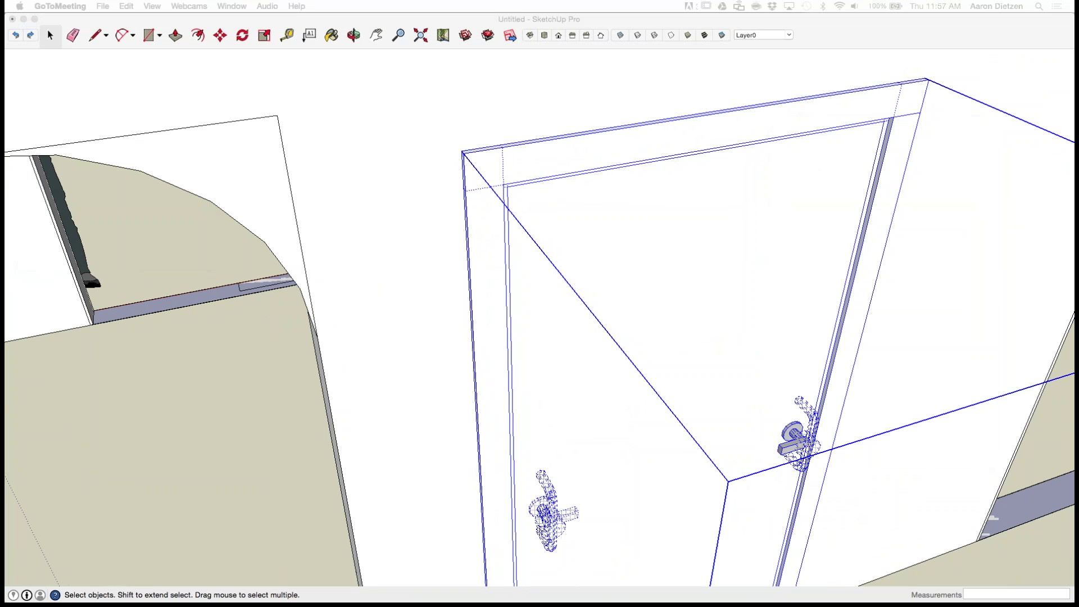
scroll(438, 253, down, 10)
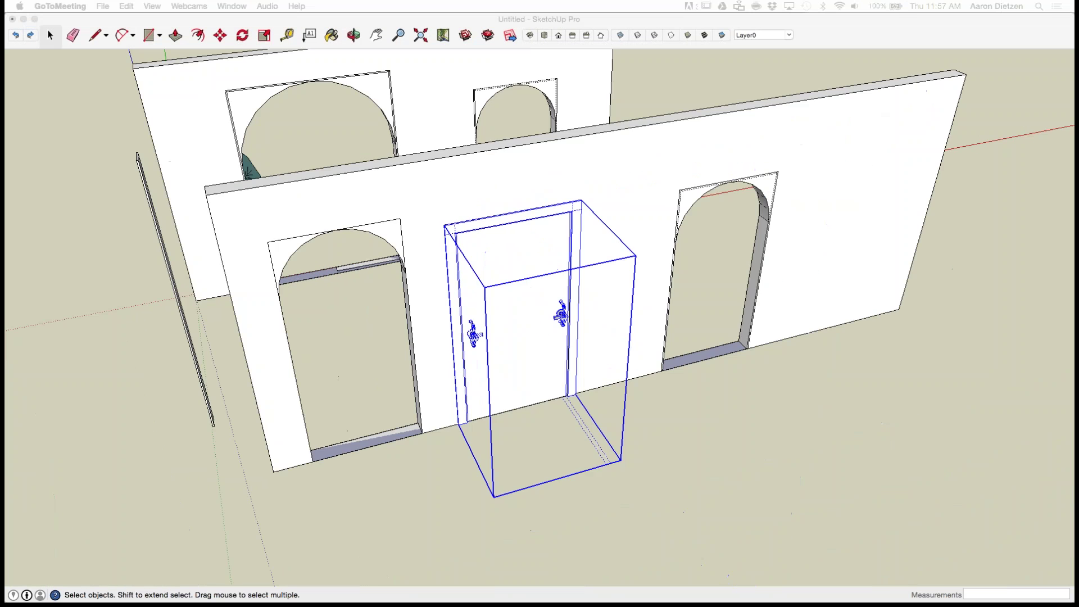
click(697, 449)
scroll(440, 487, down, 5)
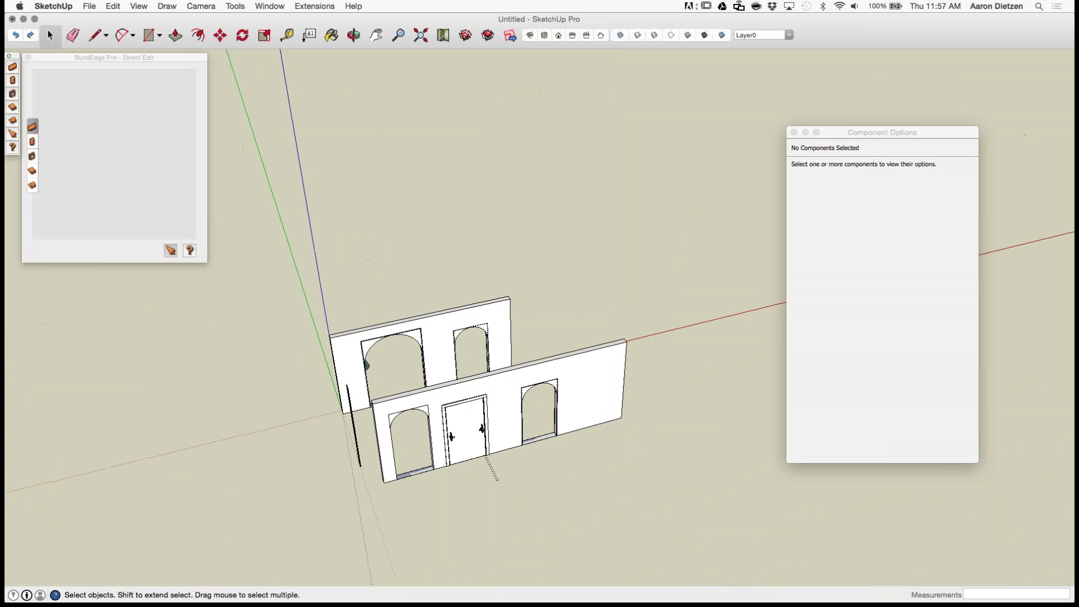
Step: Draw a rectangular BuildEdge roof outline about 28' 3" by 14' 1" beyond the walls, closing it with a Gable line
click(32, 185)
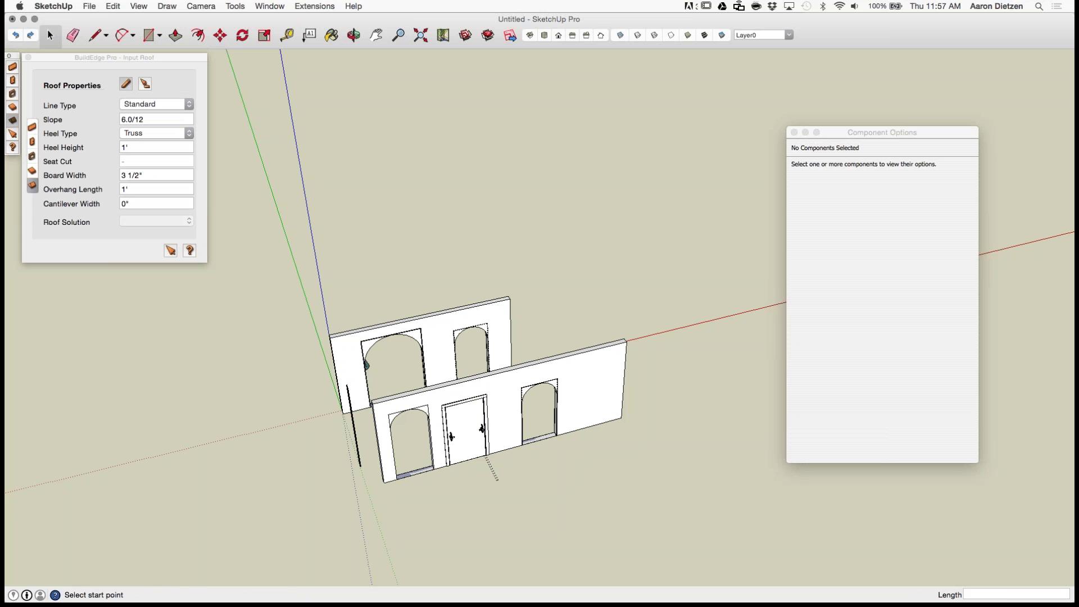
click(505, 185)
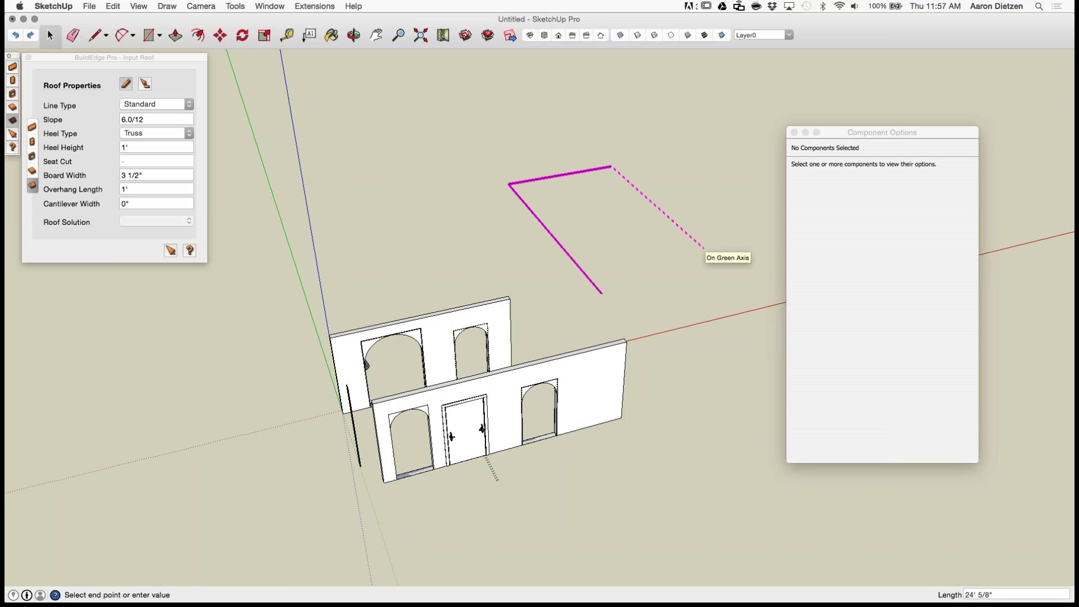
click(723, 266)
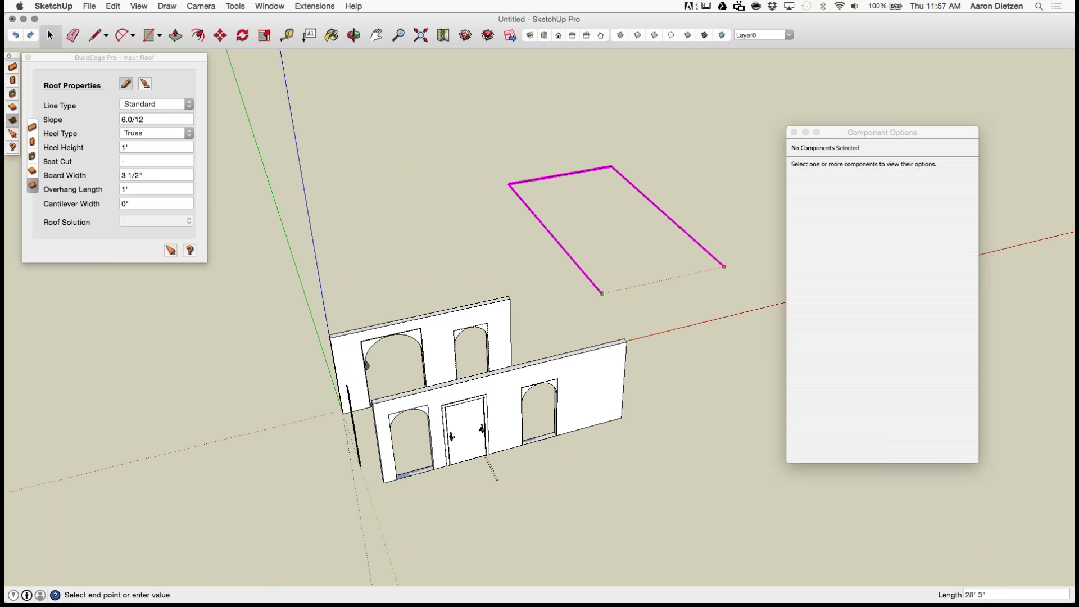
click(156, 105)
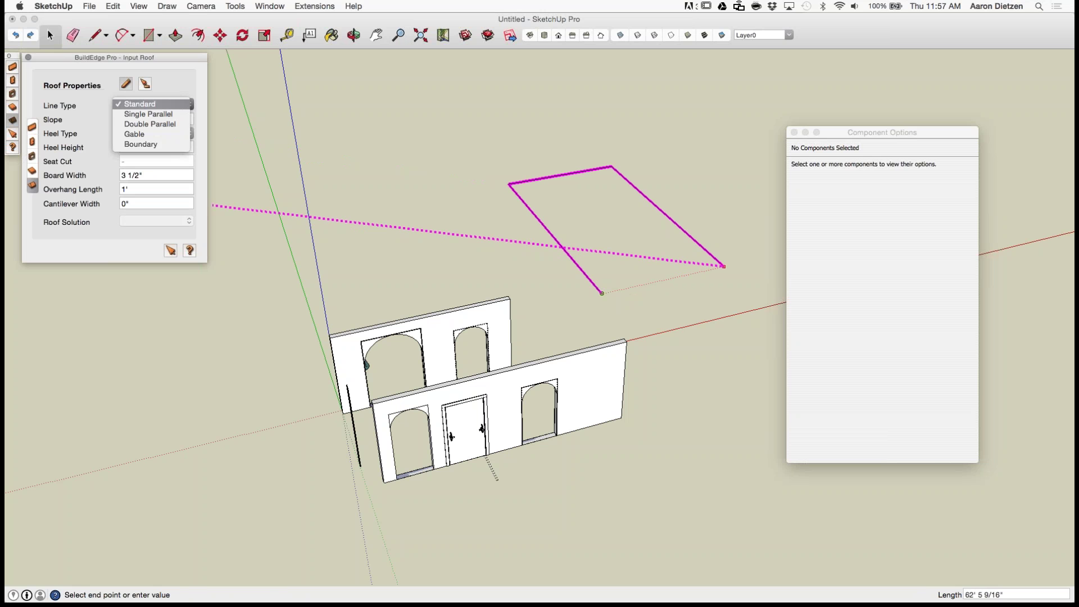
click(147, 134)
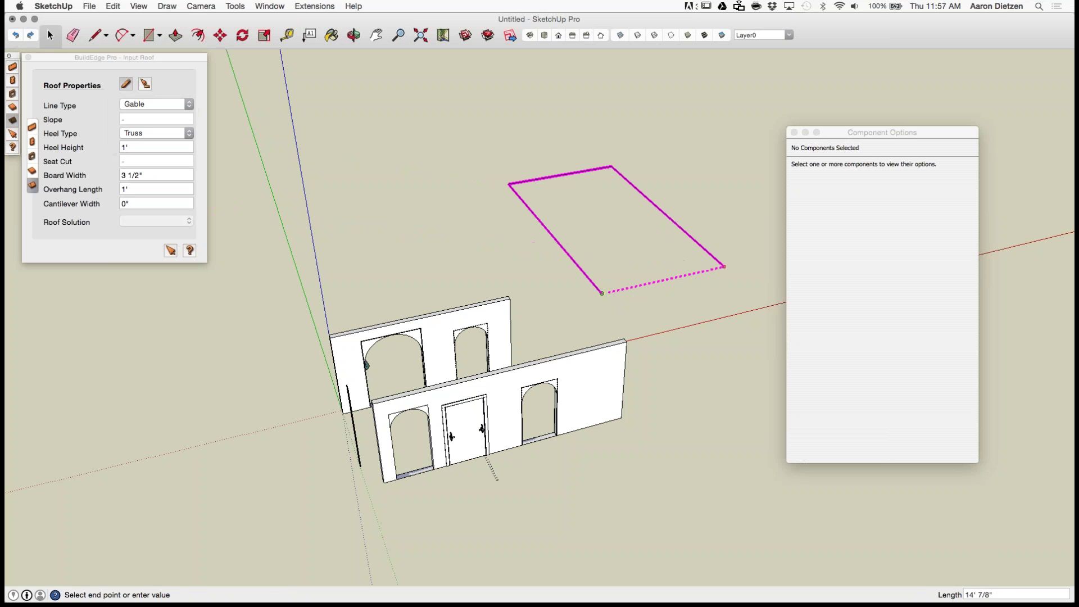
click(602, 293)
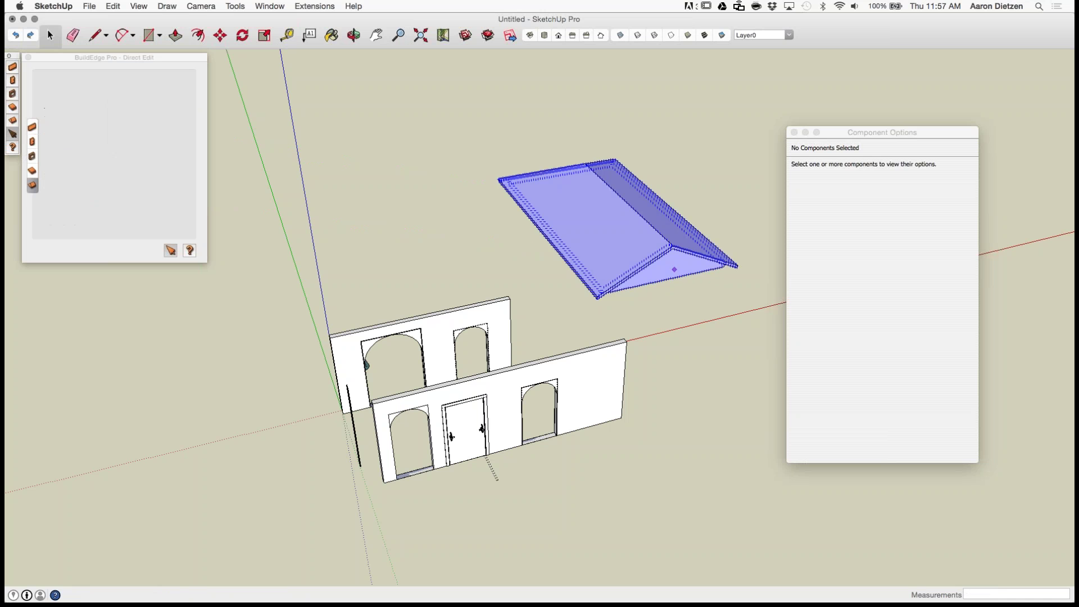
Step: Close the Component Options window covering the roof's gable end
middle_drag(672, 267, 610, 196)
scroll(703, 337, up, 6)
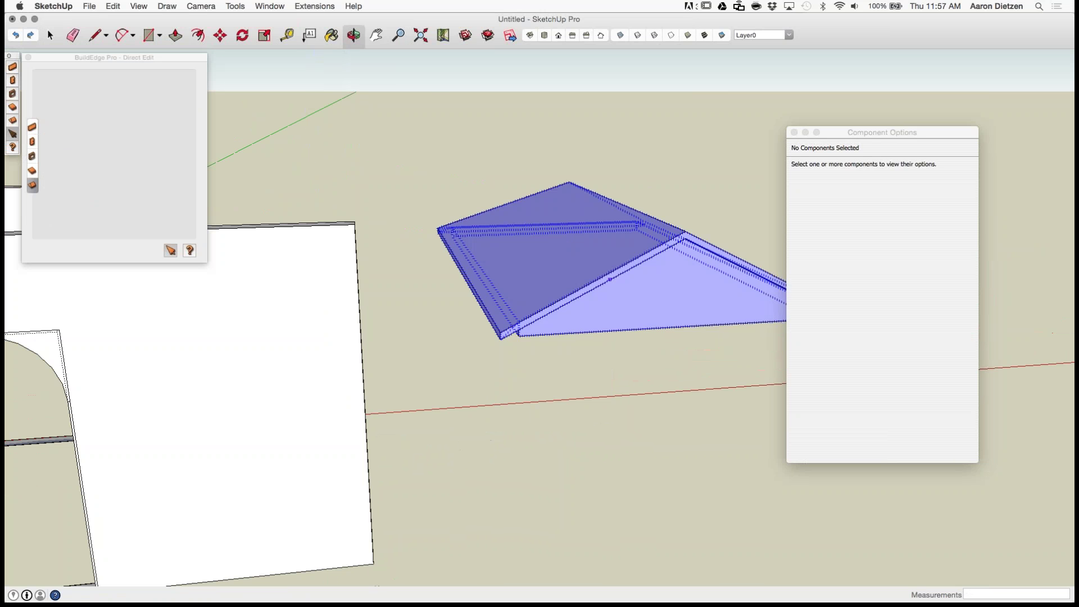
click(794, 132)
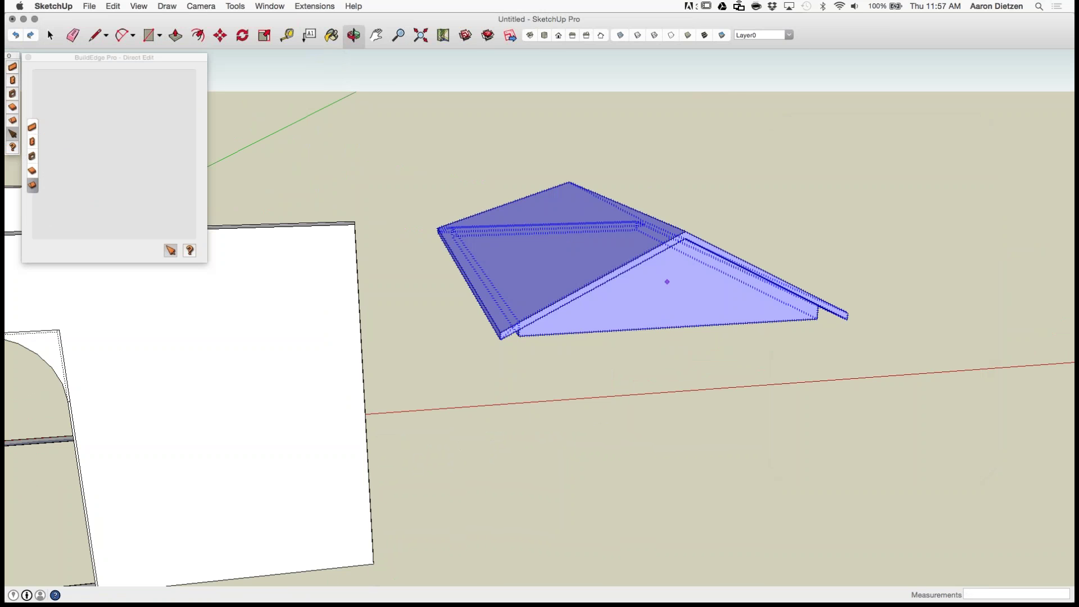
click(32, 157)
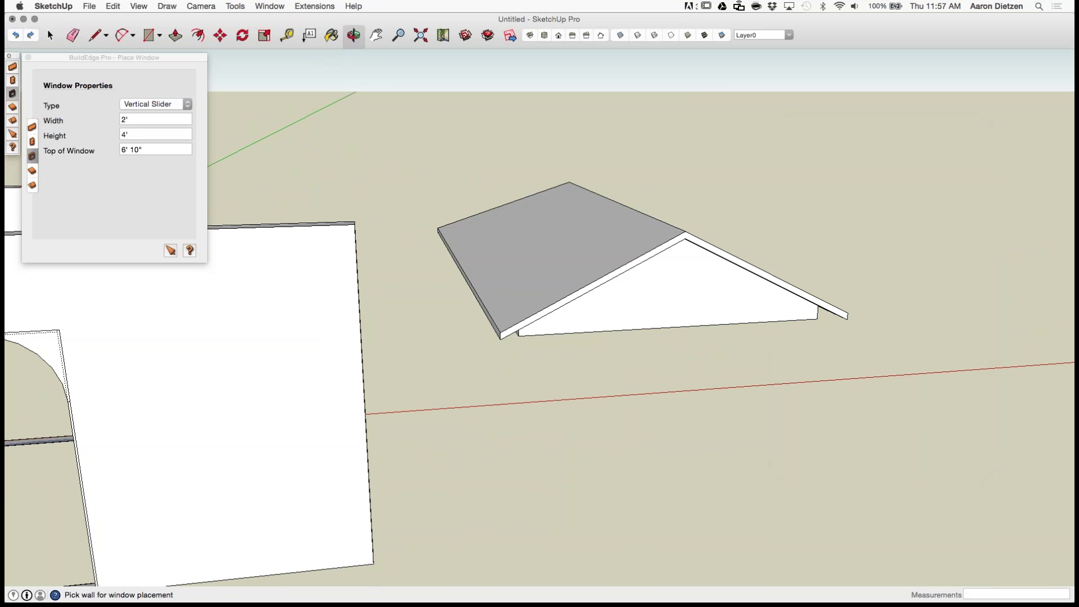
scroll(684, 297, down, 5)
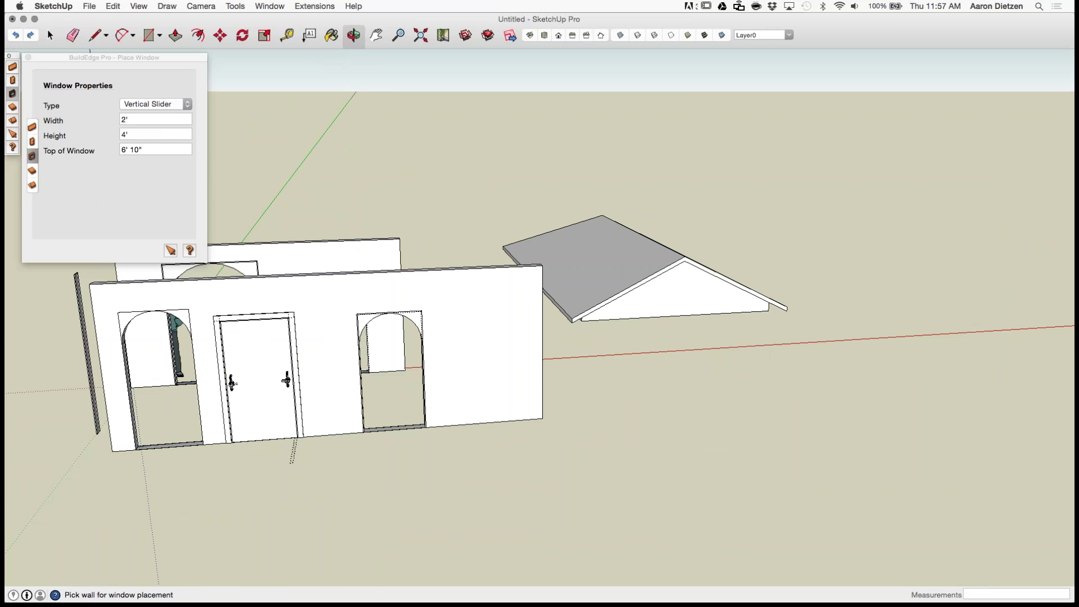
scroll(646, 284, up, 4)
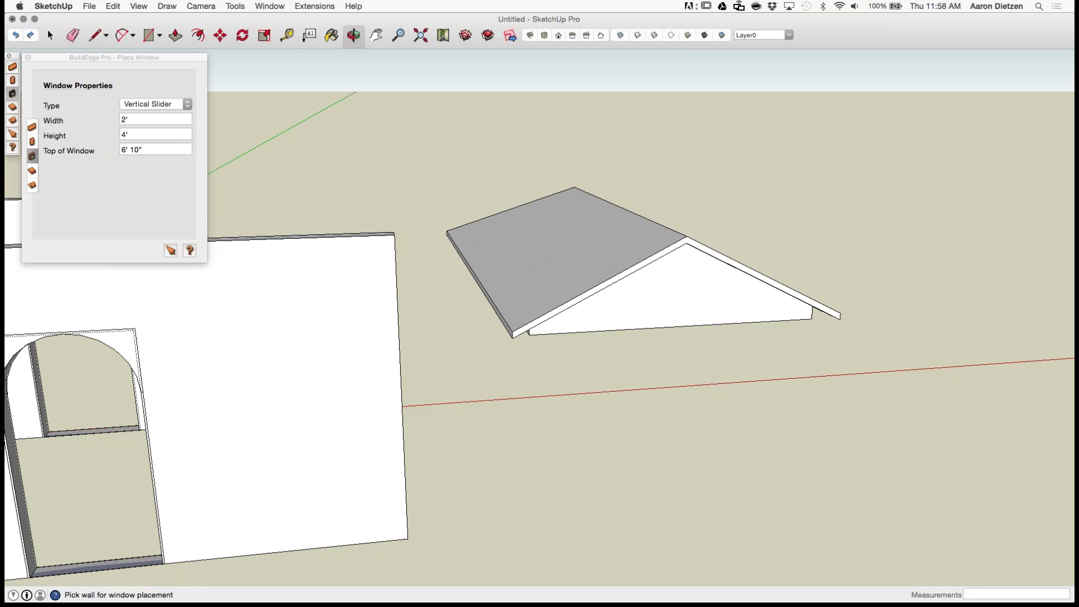
click(49, 35)
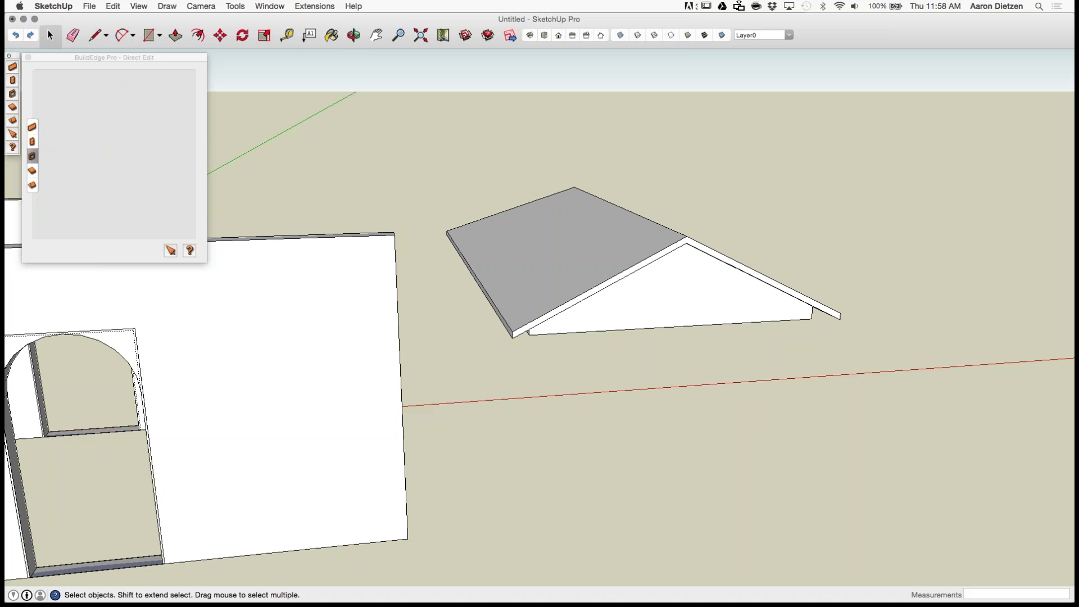
Step: Cut an opening in the roof's gable wall by drawing a rectangle about 2' 3" by 2' and deleting its face
double_click(587, 253)
key(r)
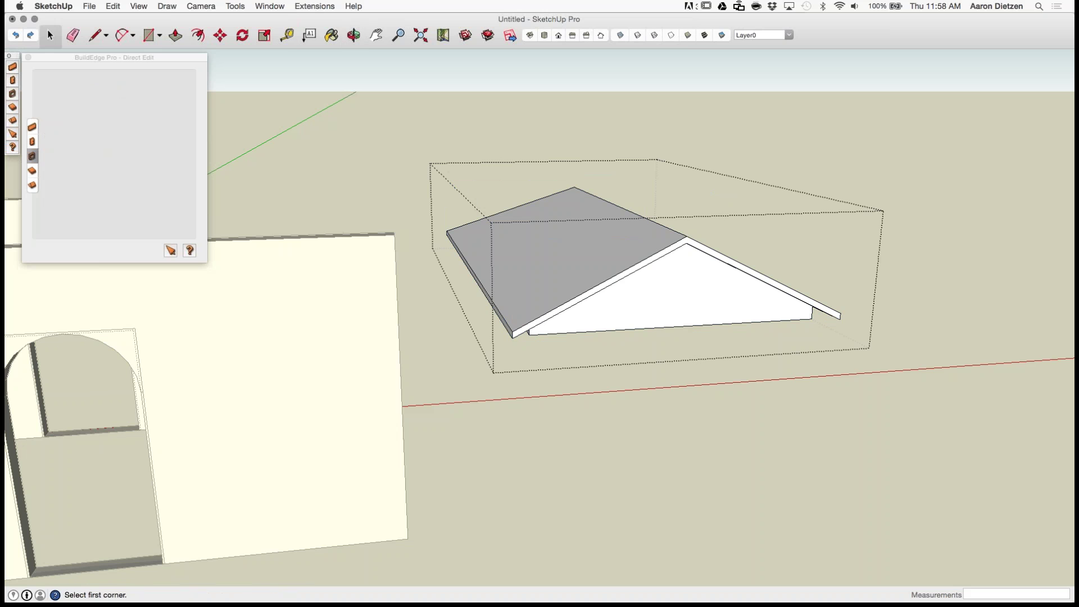
click(664, 270)
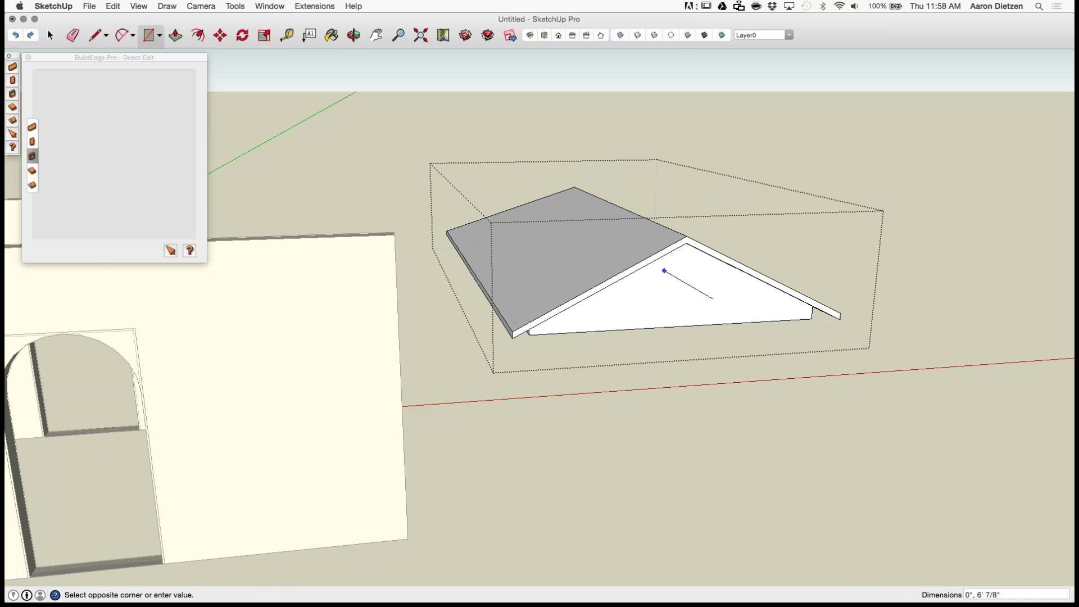
click(708, 309)
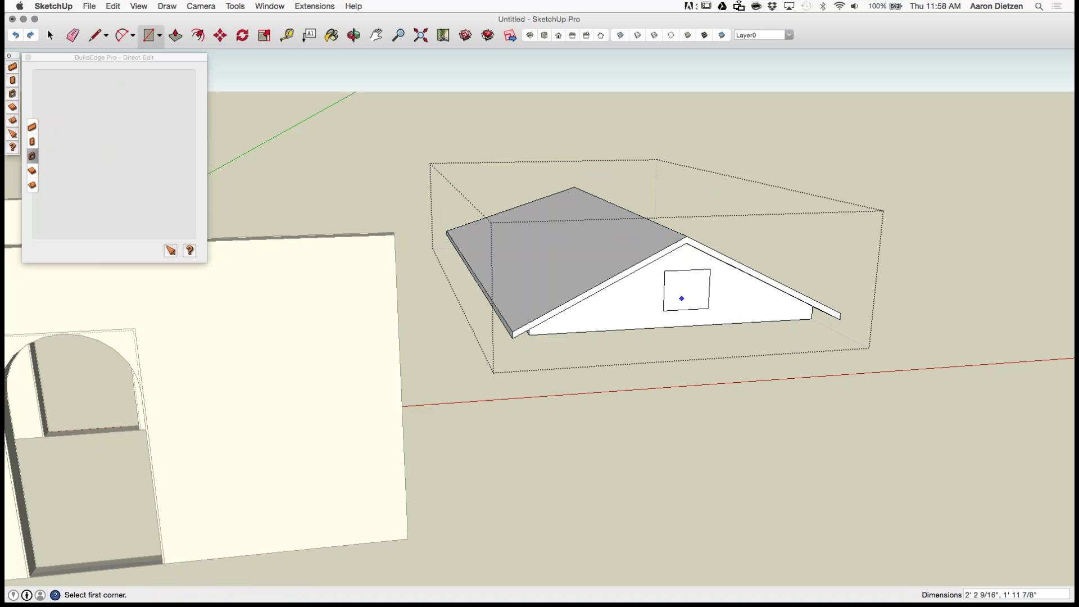
key(space)
click(681, 286)
key(Delete)
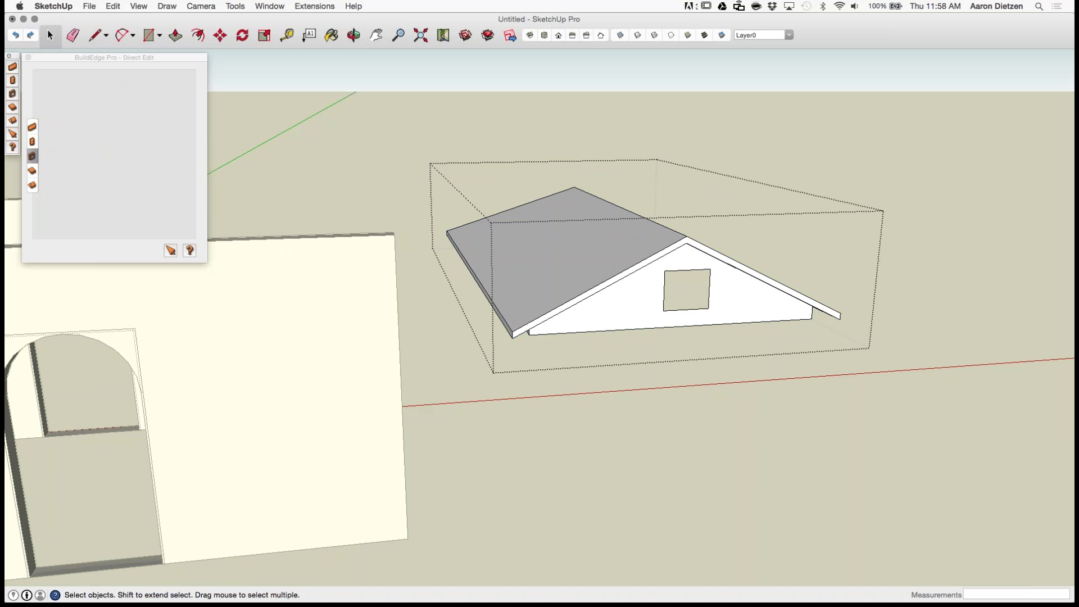
key(Escape)
scroll(707, 188, up, 2)
middle_drag(707, 188, 623, 234)
middle_drag(495, 270, 455, 250)
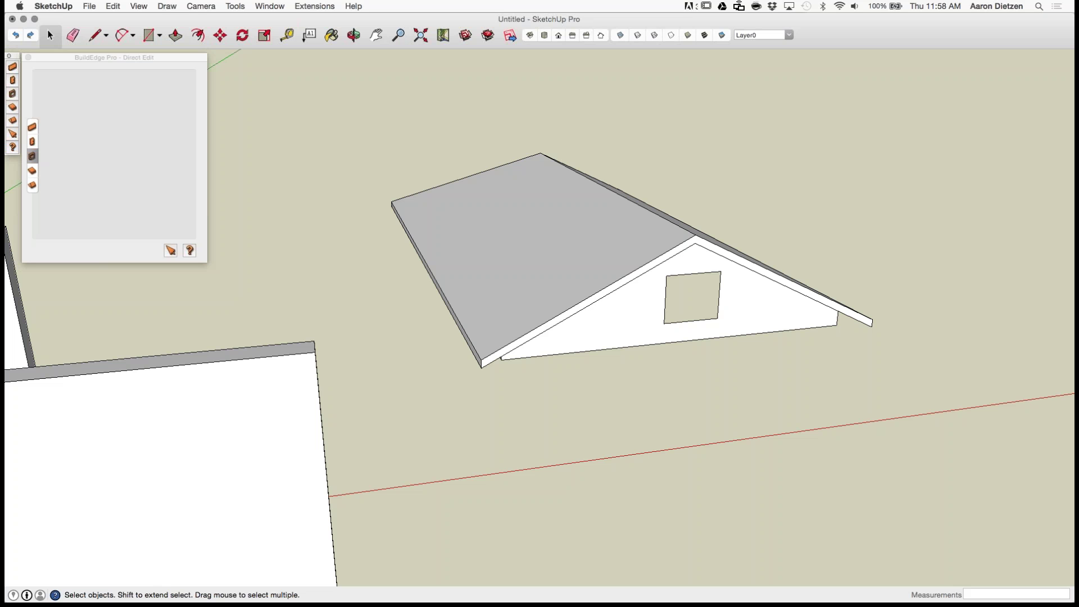
key(super+Tab)
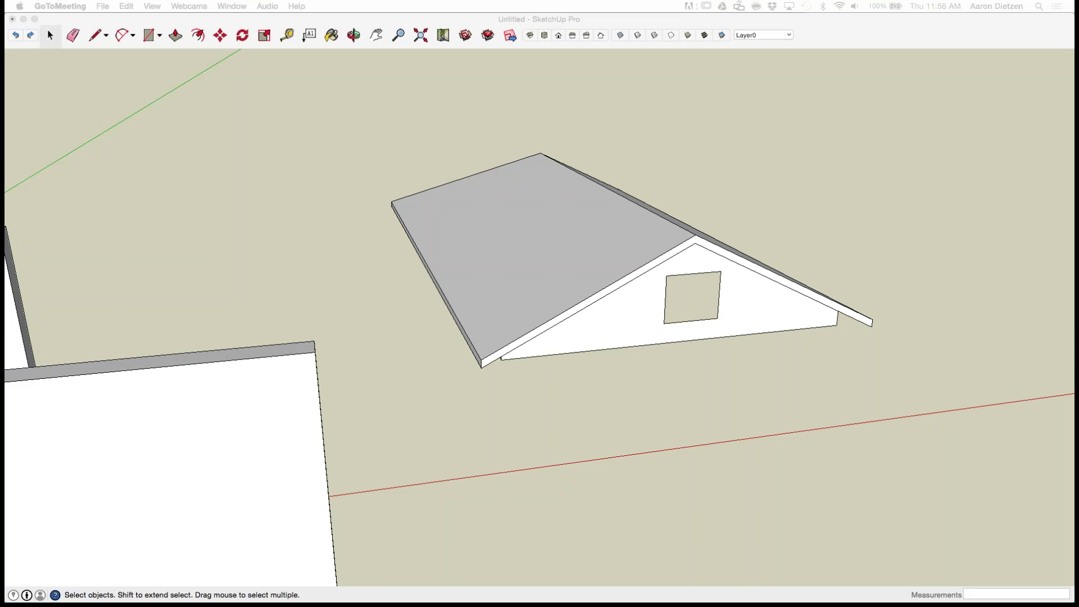
scroll(610, 454, down, 10)
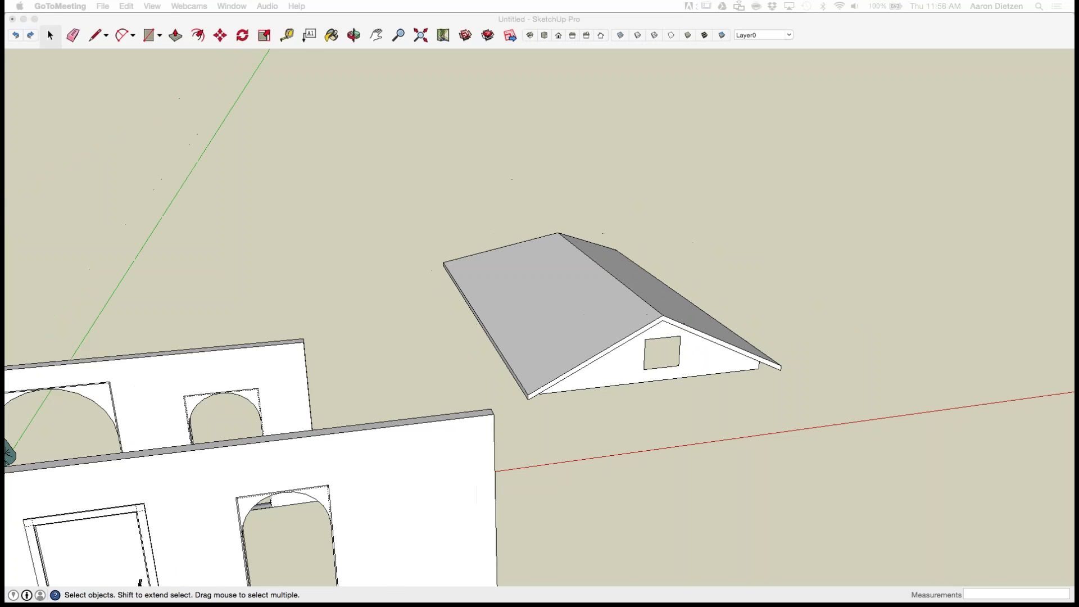
middle_drag(610, 454, 610, 454)
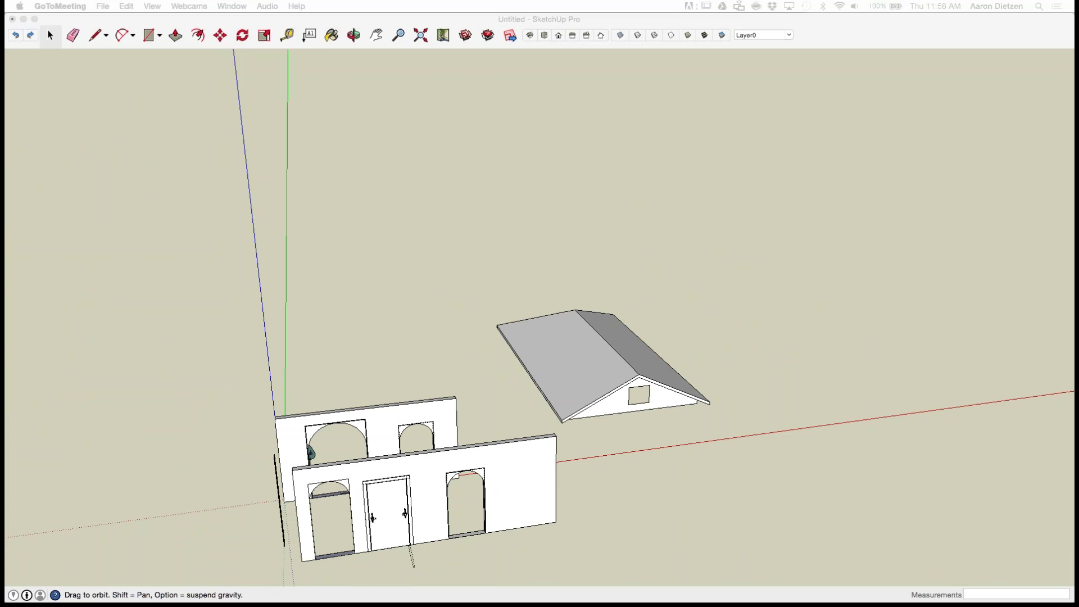
scroll(610, 455, down, 2)
click(505, 494)
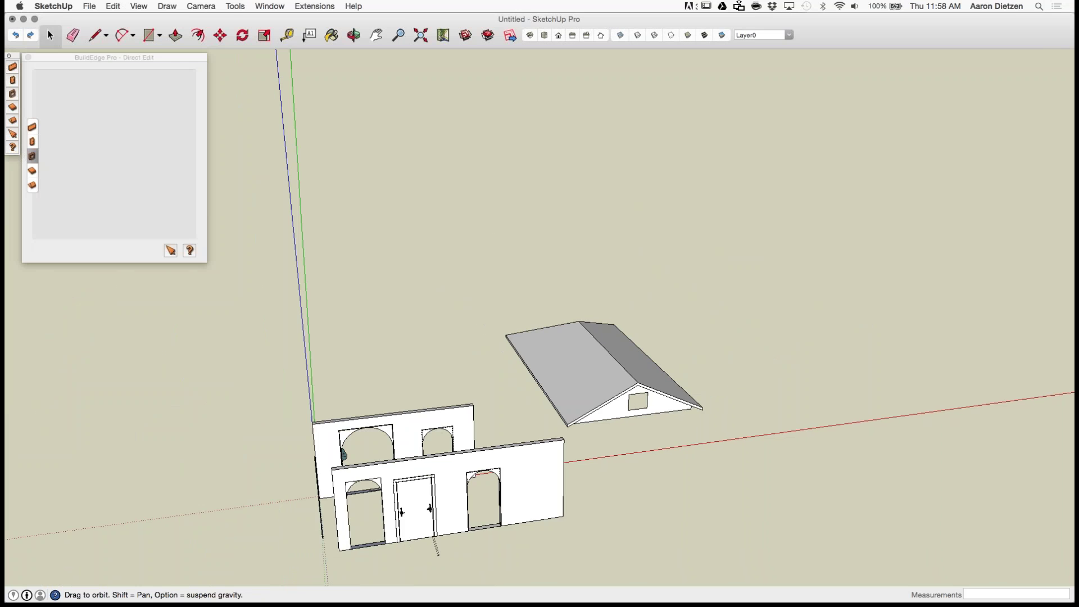
scroll(506, 494, up, 5)
scroll(506, 493, down, 4)
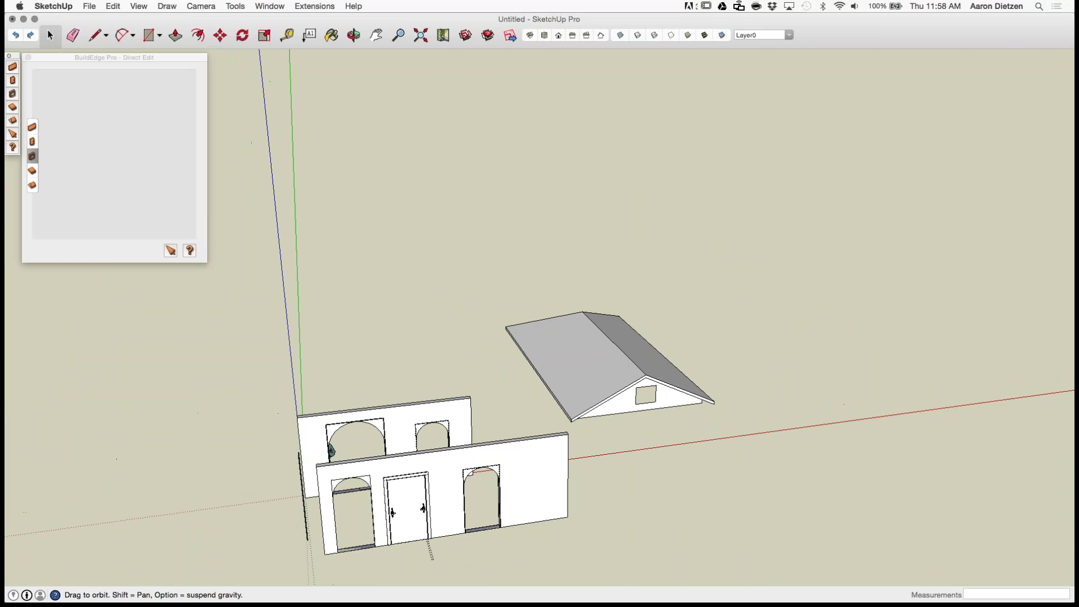
middle_drag(506, 494, 531, 443)
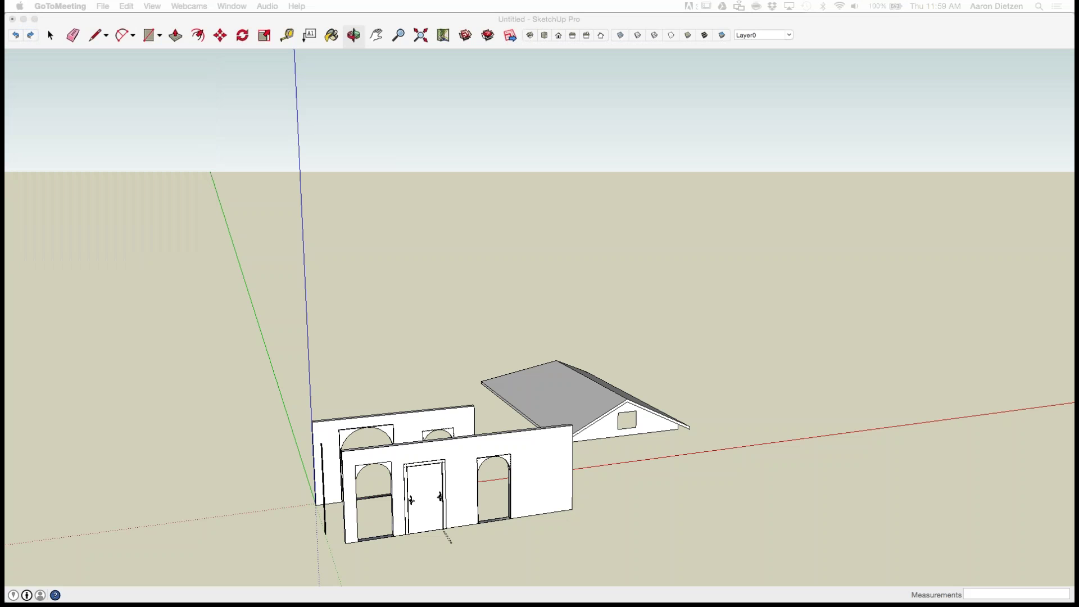
scroll(379, 362, up, 4)
scroll(393, 362, down, 7)
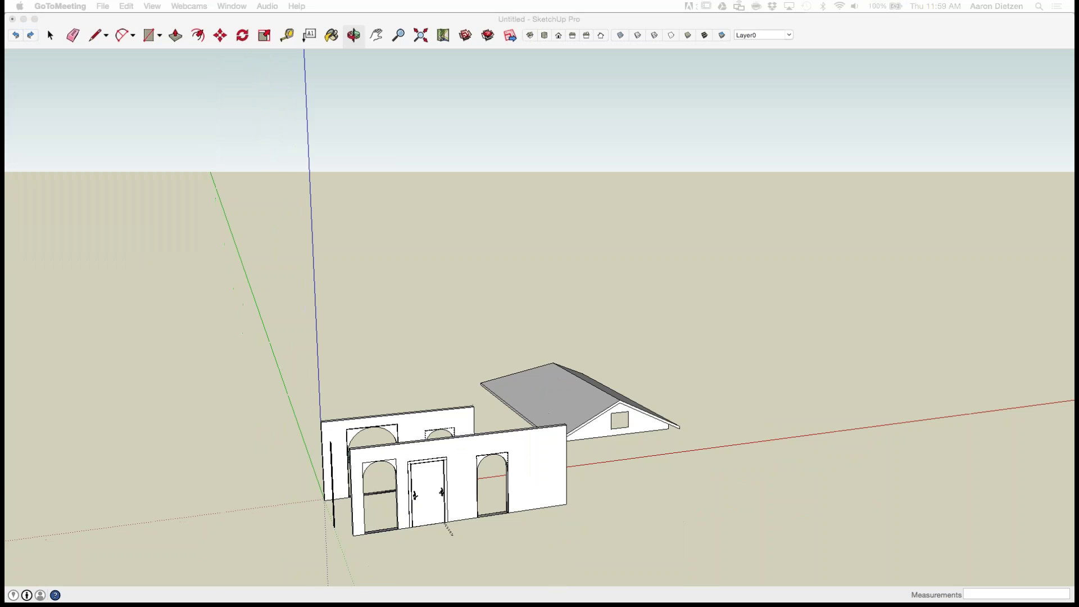
scroll(402, 462, up, 9)
scroll(407, 410, up, 2)
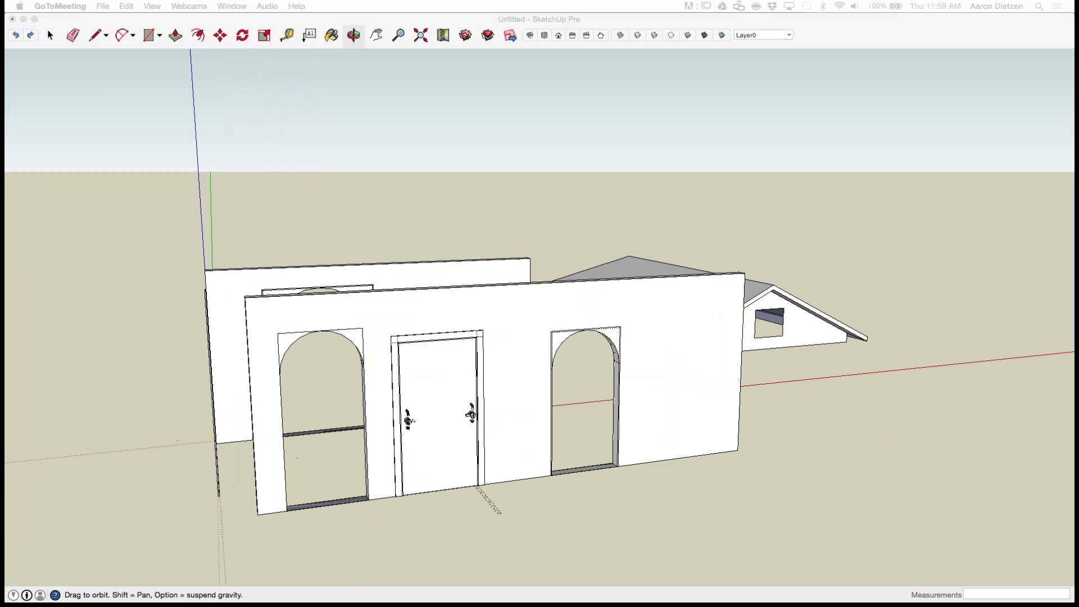
Step: Select the swing door between the arched openings and open its dynamic Component Options
click(407, 414)
mouse_move(408, 419)
shift+middle_down()
mouse_move(434, 114)
mouse_move(475, 350)
shift+middle_up()
scroll(475, 350, down, 7)
scroll(472, 285, up, 3)
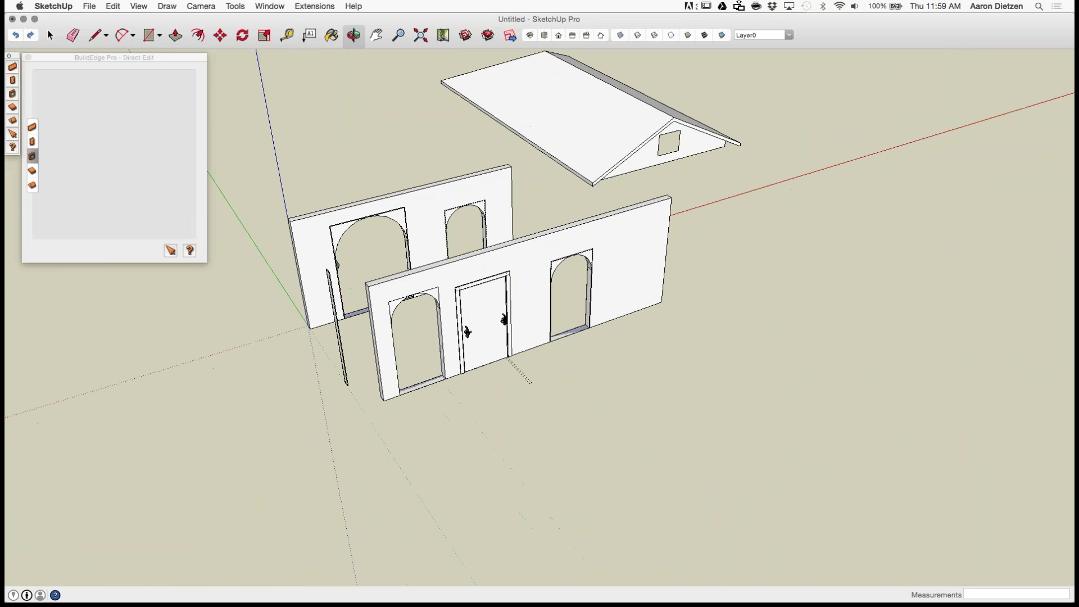
click(50, 36)
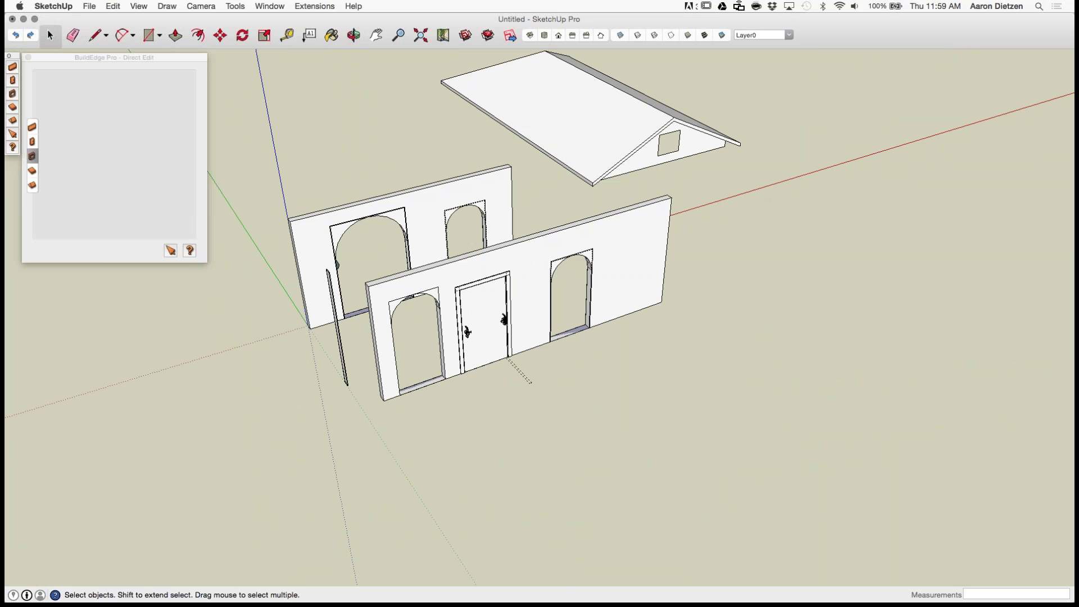
click(486, 322)
right_click(487, 322)
mouse_move(562, 591)
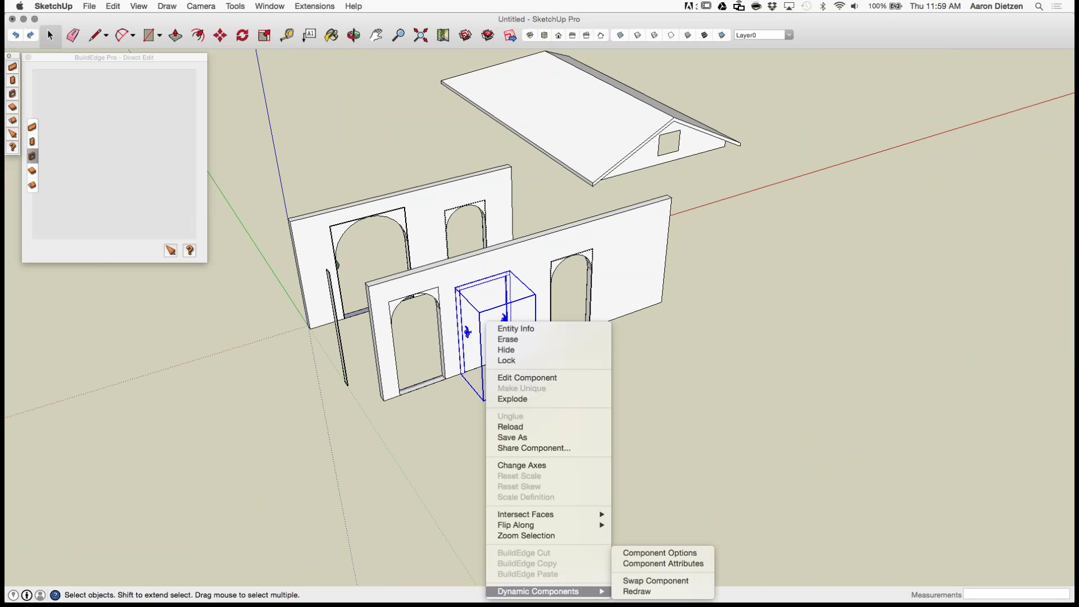
click(655, 553)
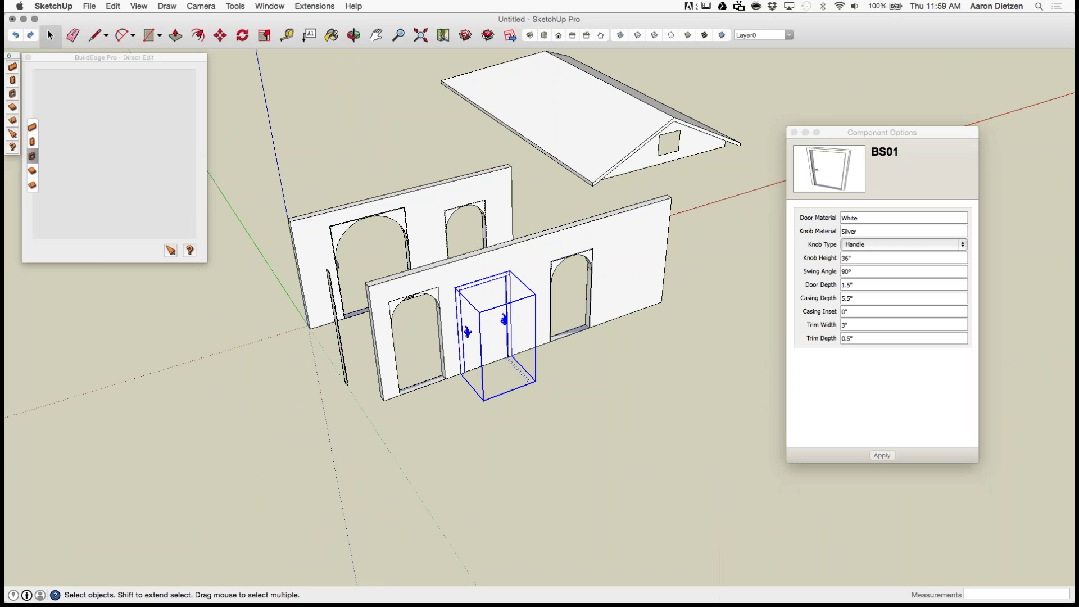
scroll(730, 256, up, 7)
scroll(733, 257, down, 5)
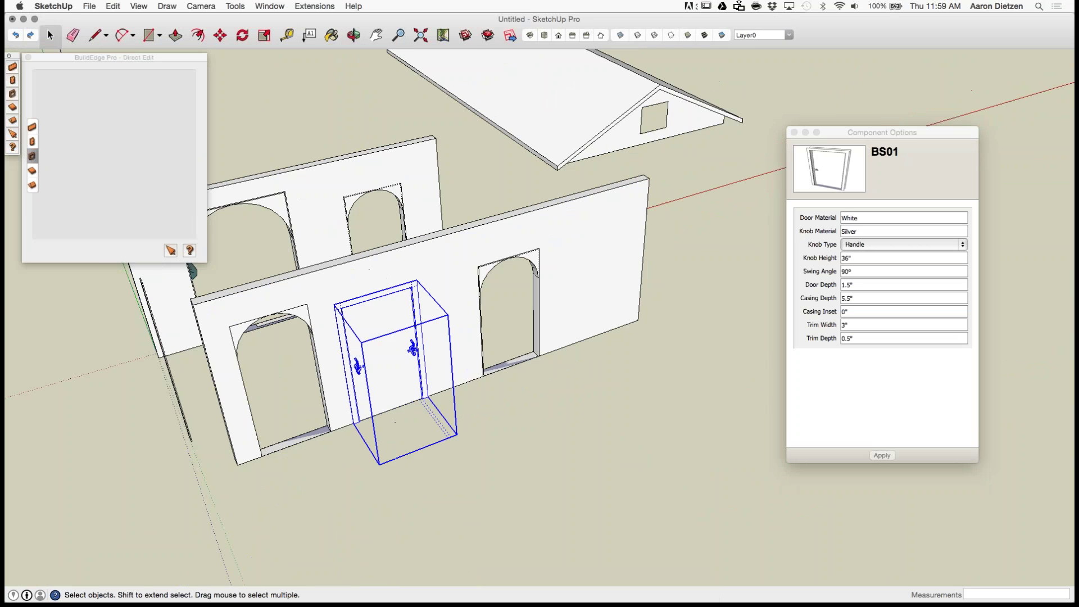
scroll(385, 312, up, 3)
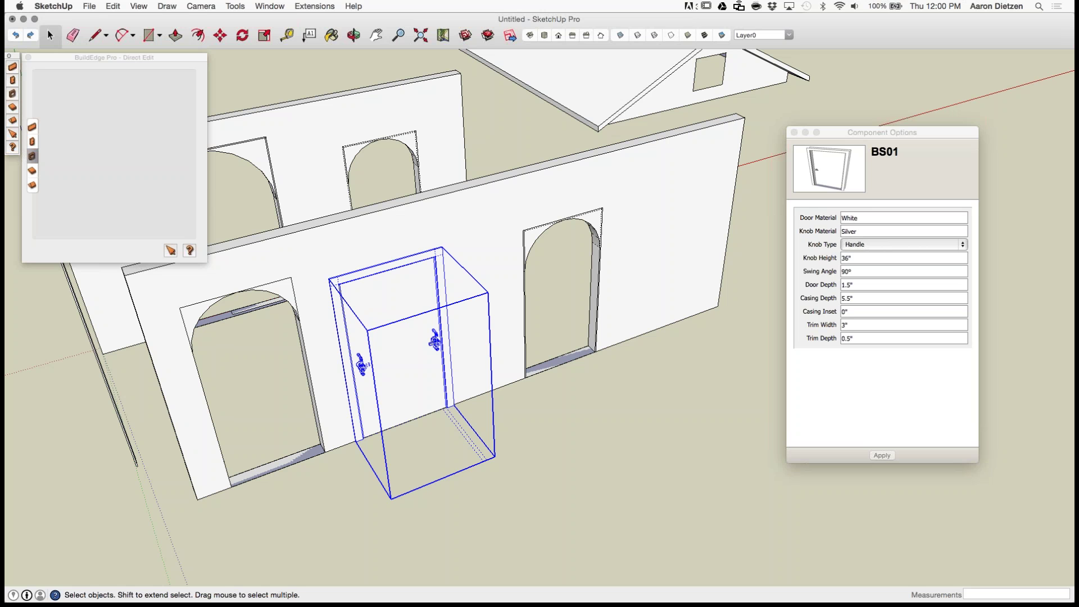
scroll(399, 259, down, 3)
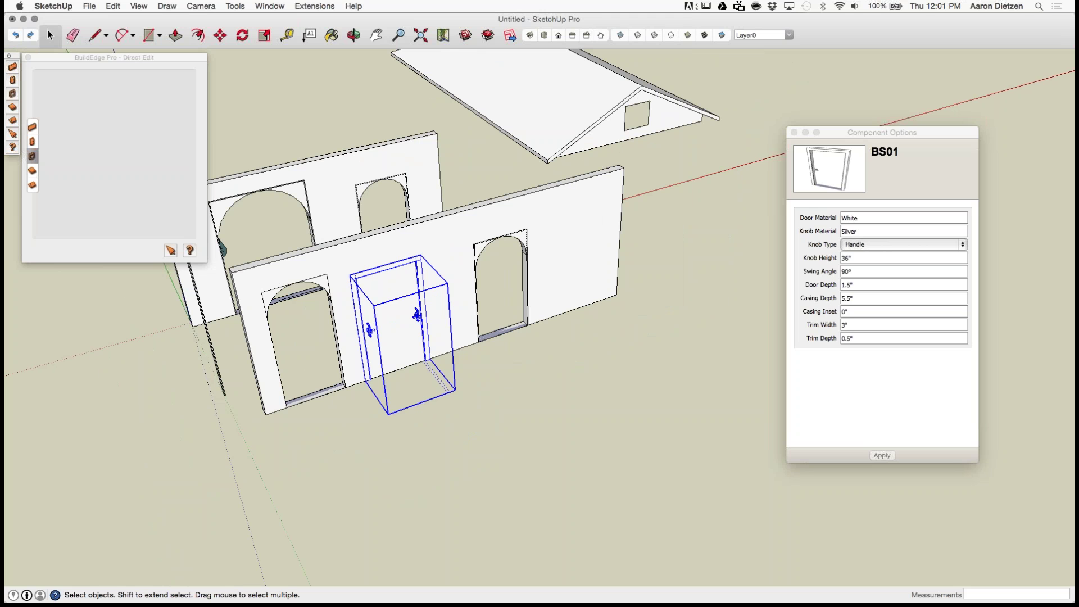
key(super+Tab)
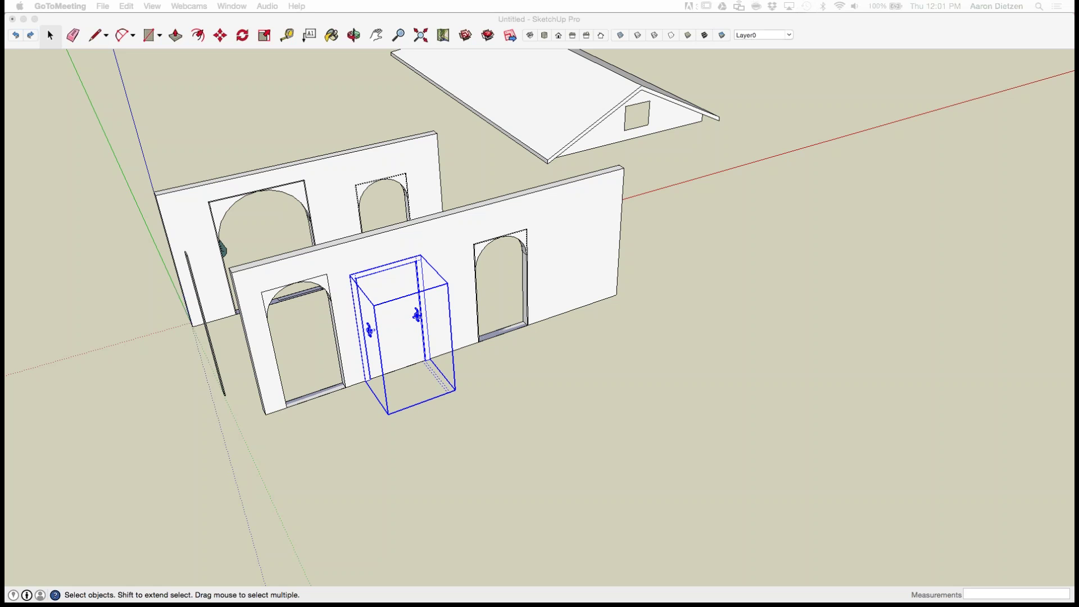
scroll(586, 219, down, 6)
click(586, 220)
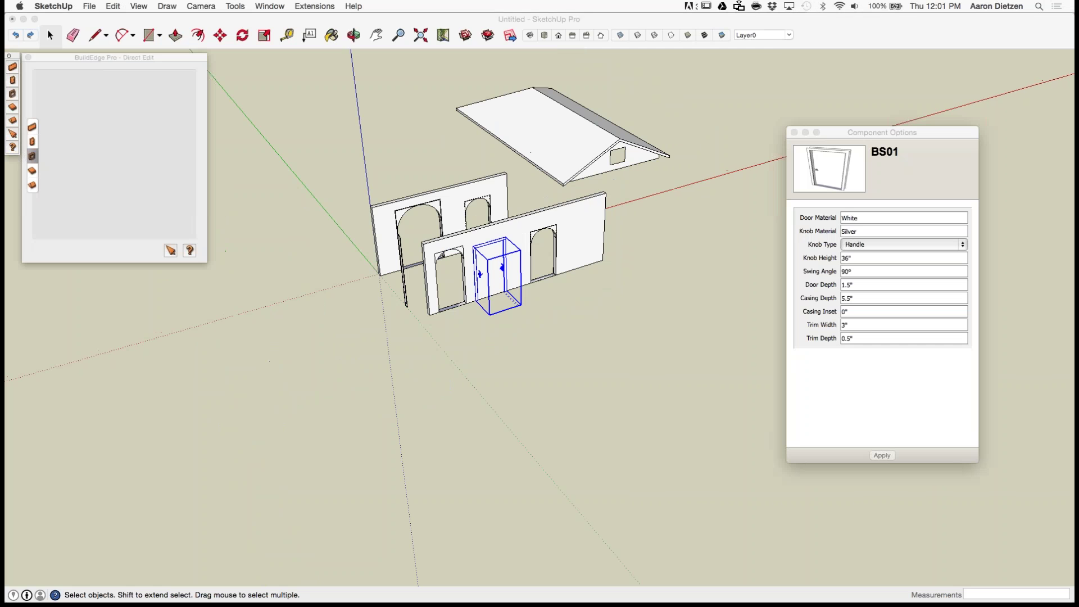
Step: Close the current model and start a new, empty one
click(13, 19)
click(500, 105)
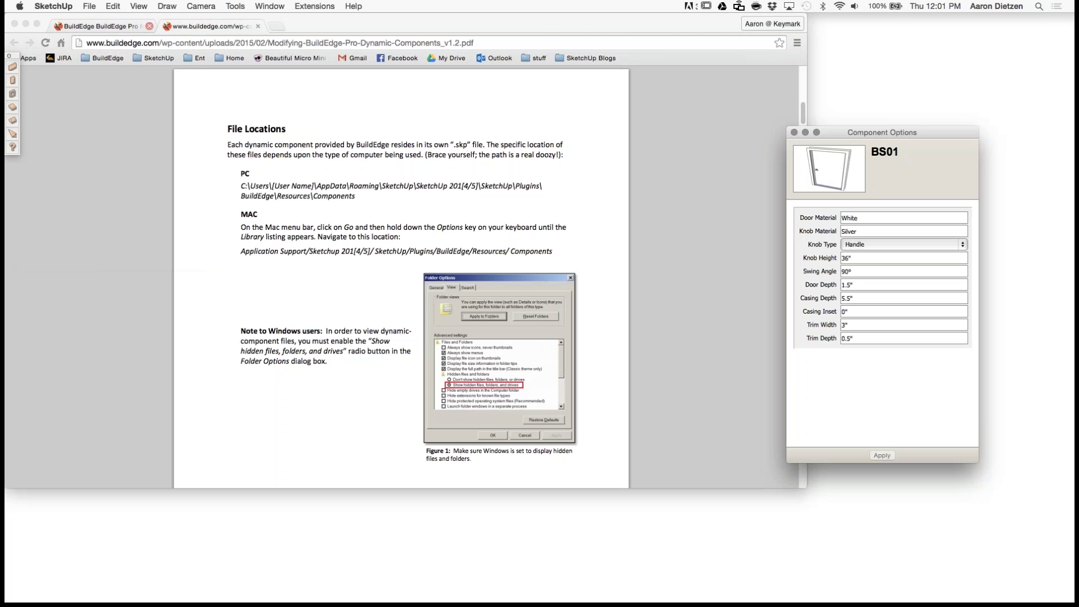
click(89, 5)
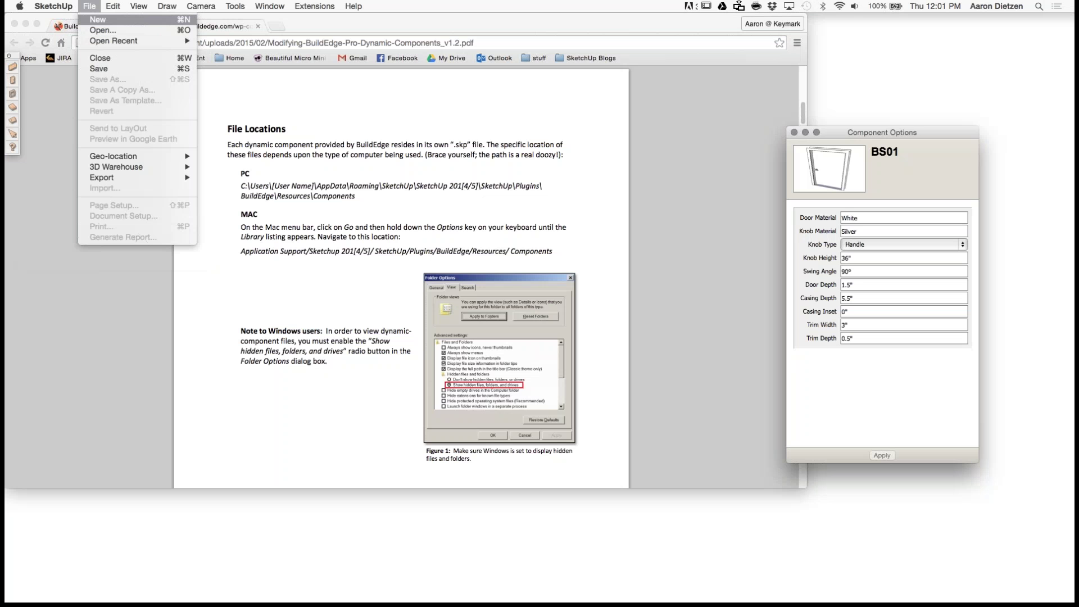
click(98, 20)
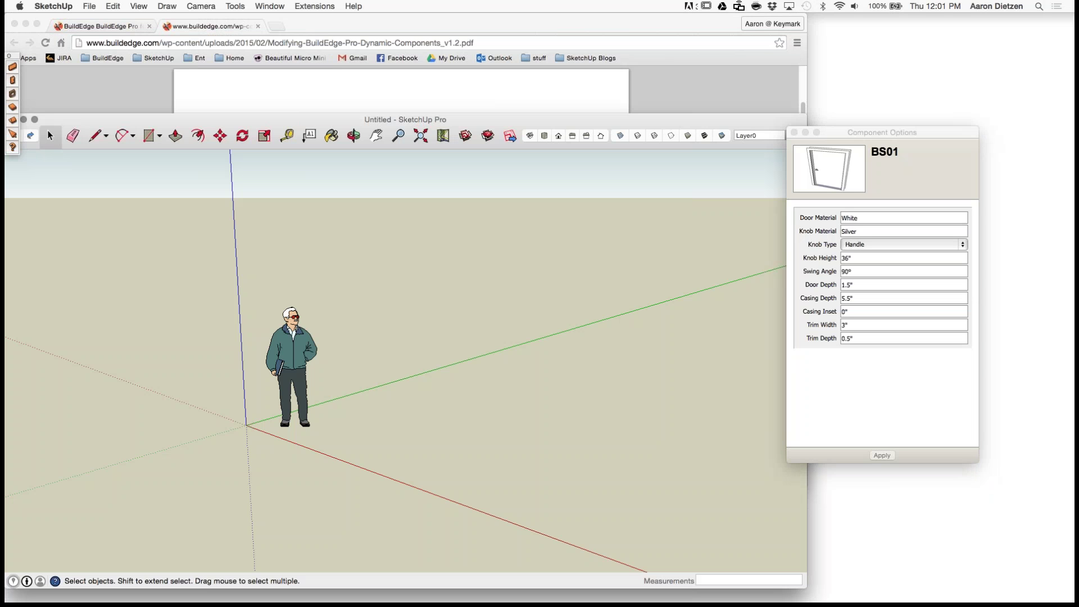
Step: Draw an interior BuildEdge wall 5 1/2" wide, 8' high and about 25' long, parallel to the green axis
click(12, 67)
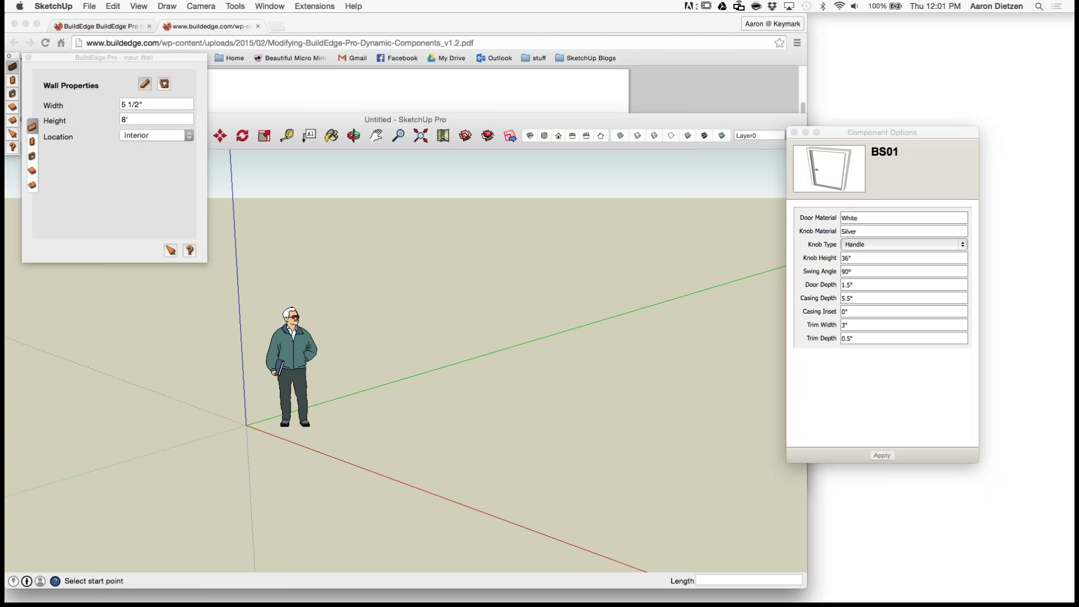
click(295, 468)
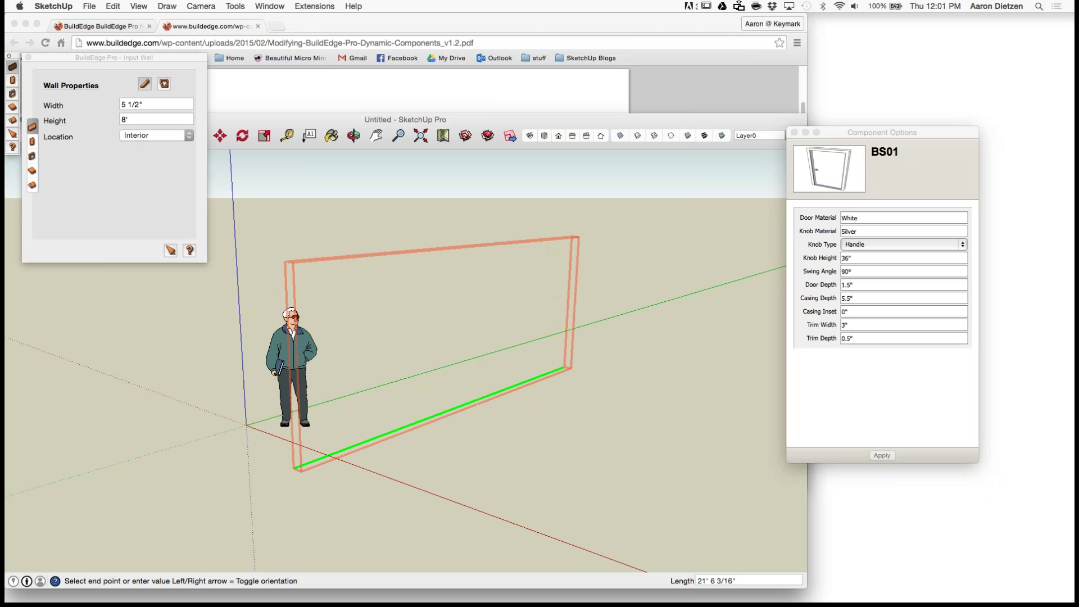
click(587, 363)
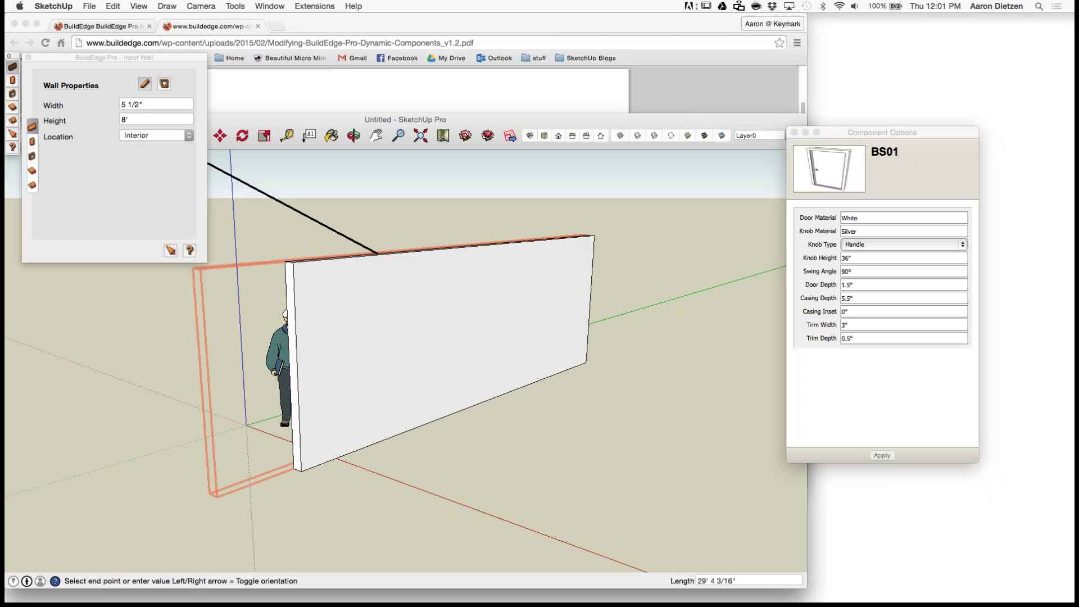
Step: Set the wall width to 1" and draw a thin wall along the front face of the first wall
drag(148, 105, 119, 104)
text(1)
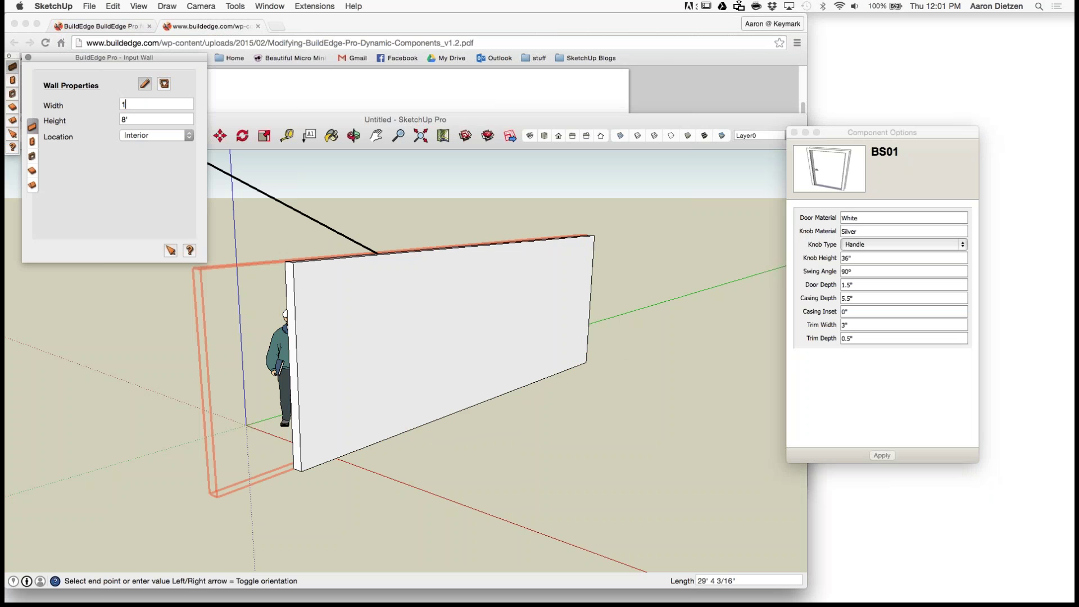
key(Return)
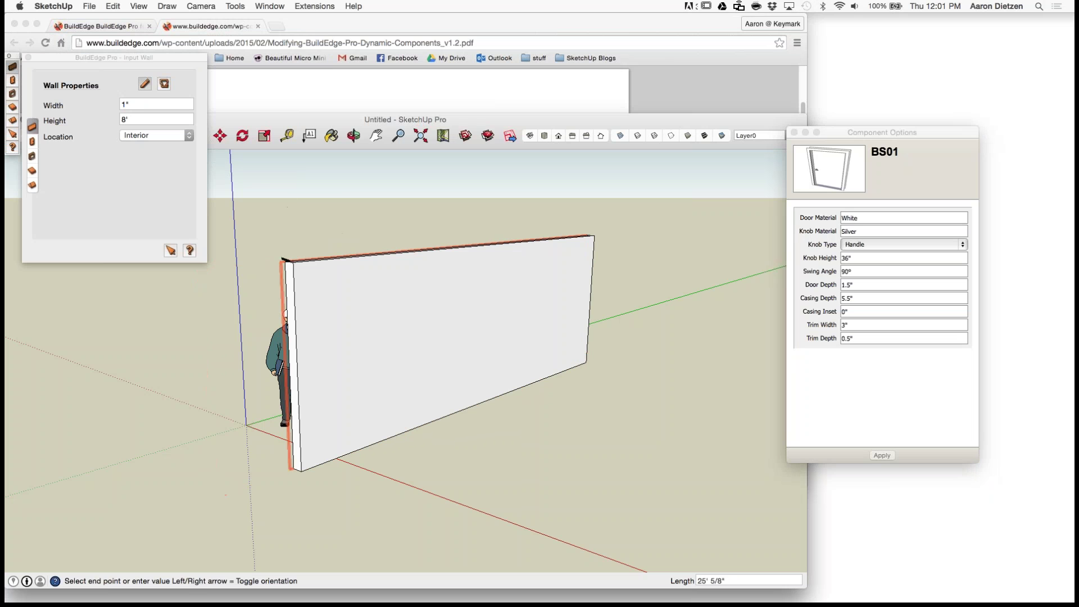
click(301, 471)
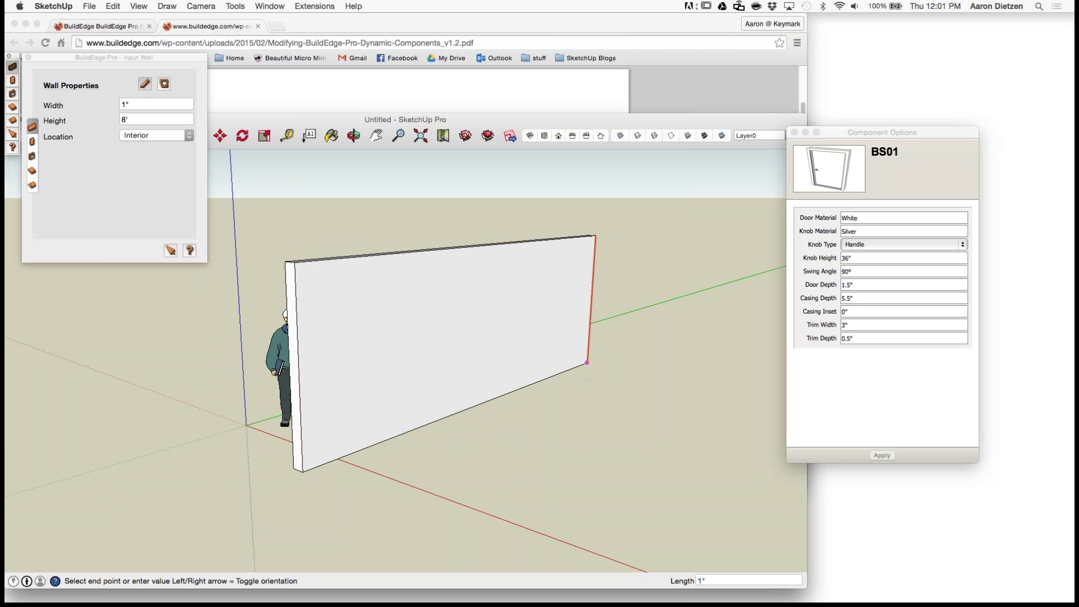
key(space)
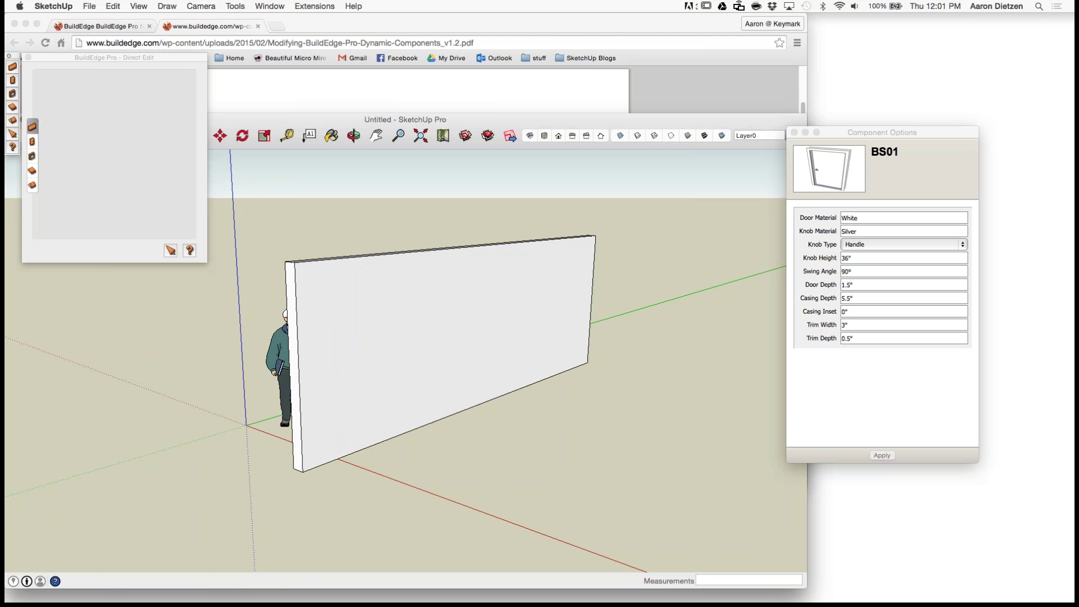
Step: Configure an Opening Only door 3' 6" wide and 6' 11" high, and try to place it in the layered walls
click(32, 141)
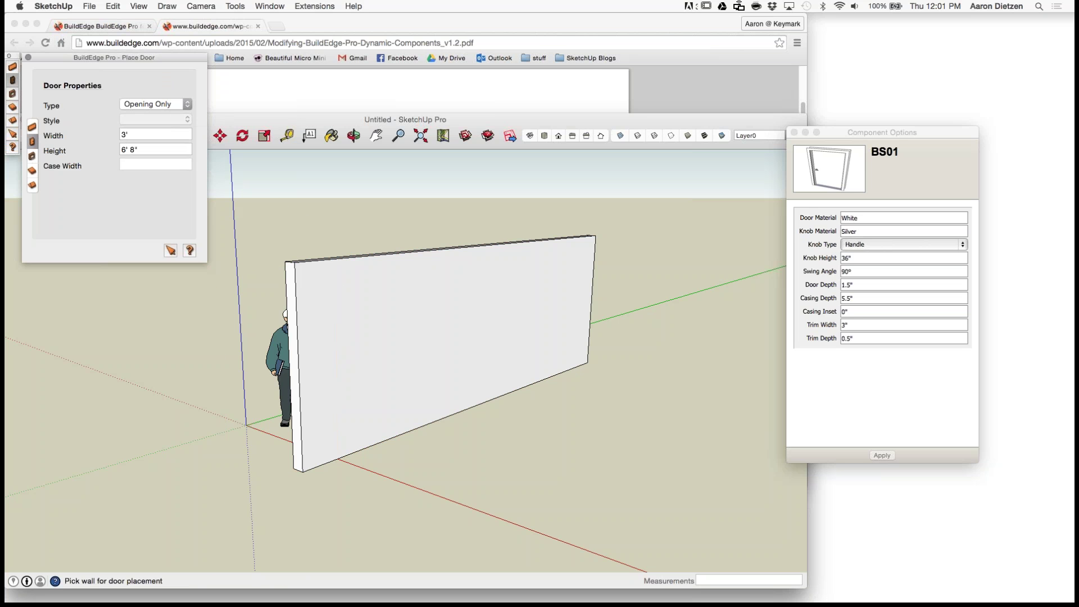
drag(131, 135, 119, 135)
text(3)
double_click(133, 149)
text(11)
click(412, 305)
click(448, 328)
double_click(132, 134)
text(6)
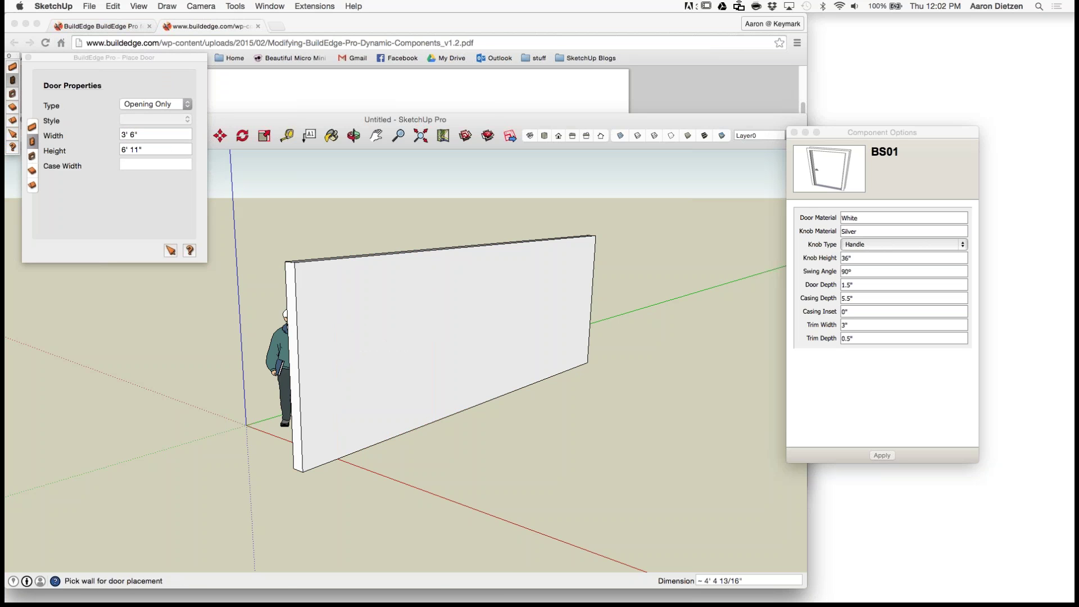
click(469, 335)
Step: Delete the 5 1/2" wall behind the thin one and place the 3' 6" by 6' 11" opening in the 1" wall
click(170, 251)
click(397, 301)
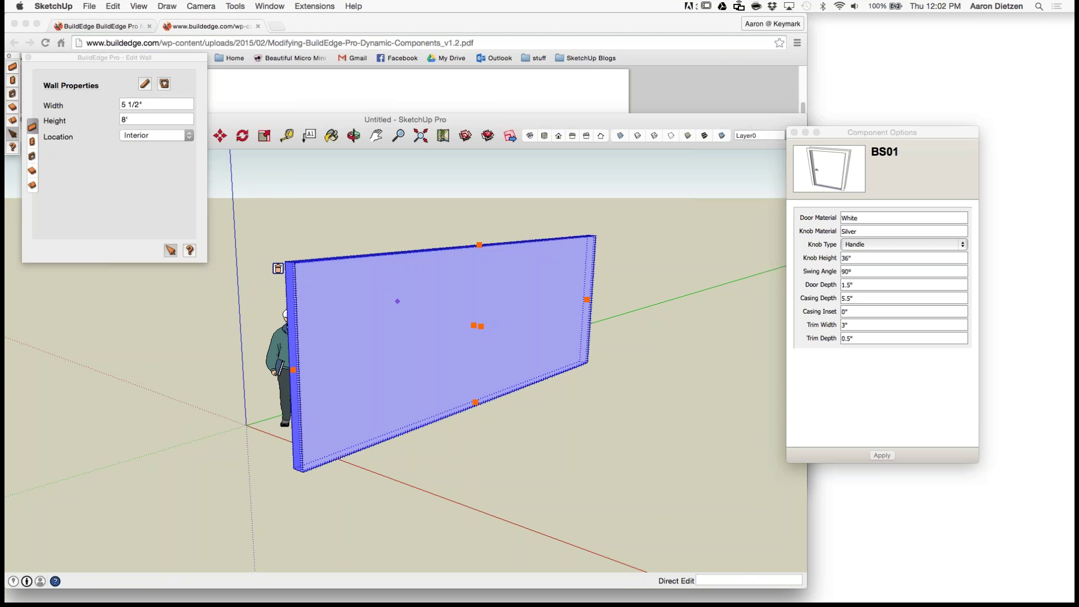
click(278, 269)
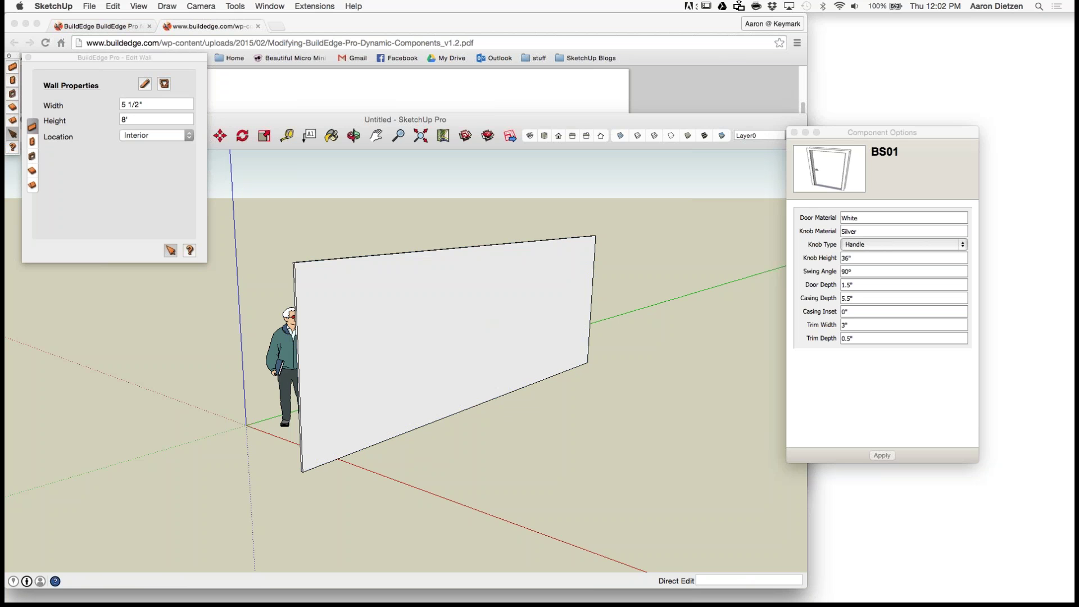
click(32, 142)
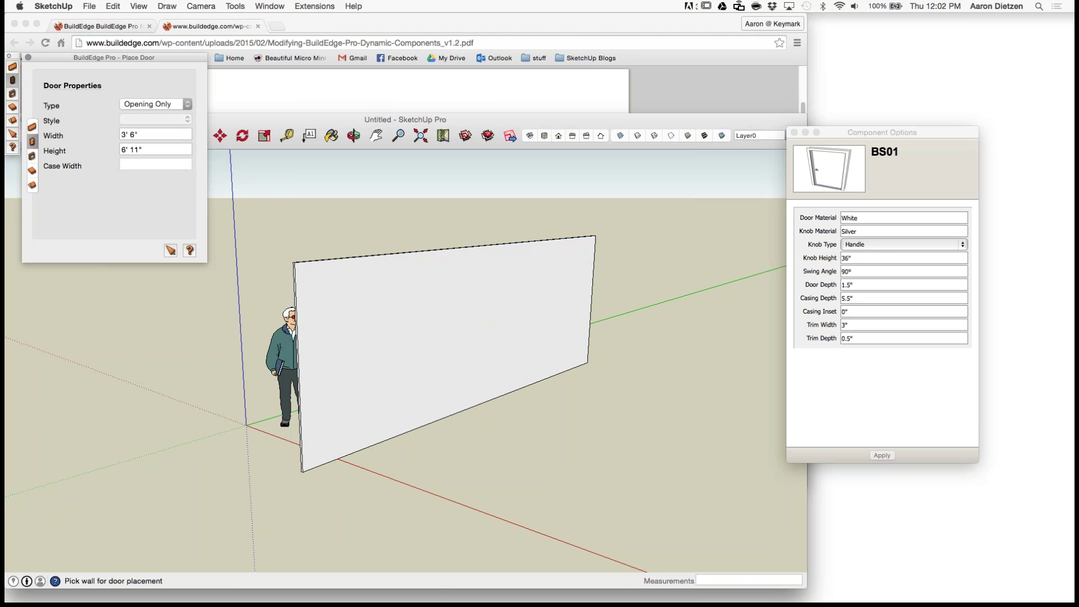
click(480, 381)
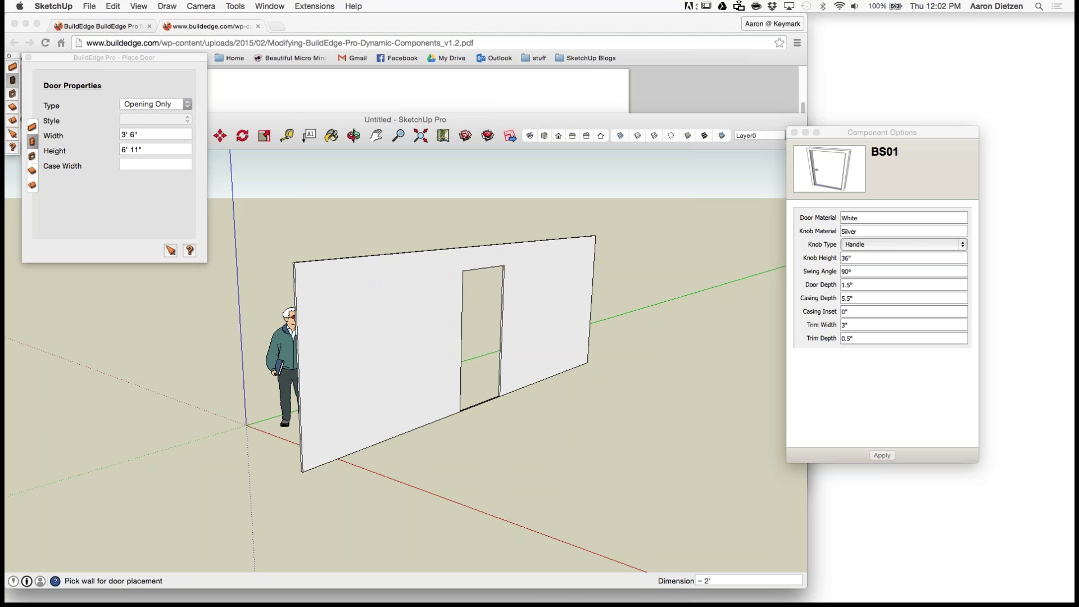
Step: Try to draw a 5 1/2" interior wall directly behind the thin wall, from one of its ends to the other
click(32, 127)
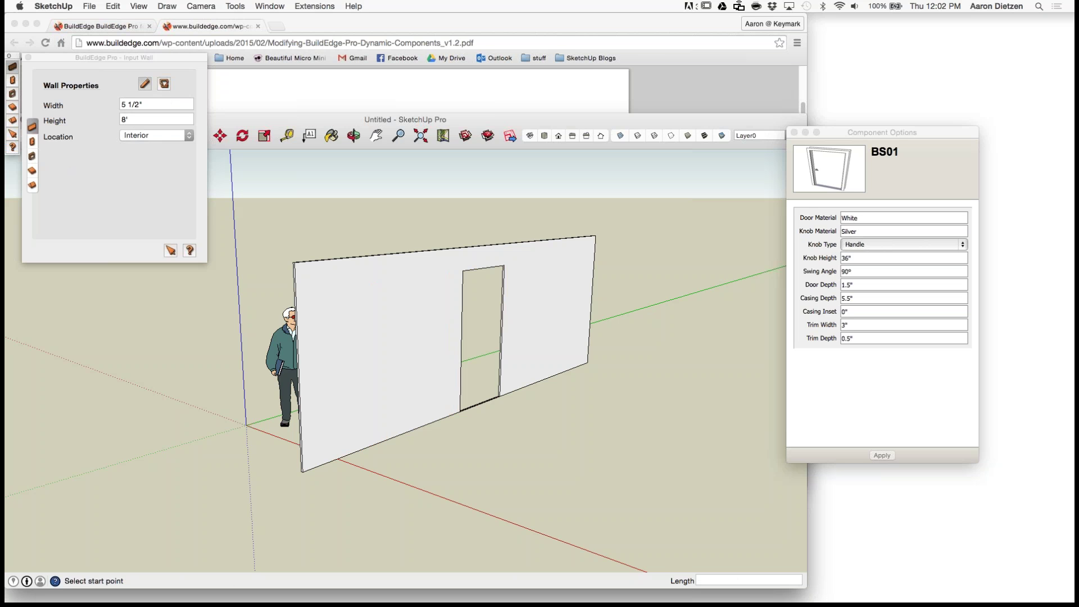
scroll(298, 471, up, 5)
click(311, 476)
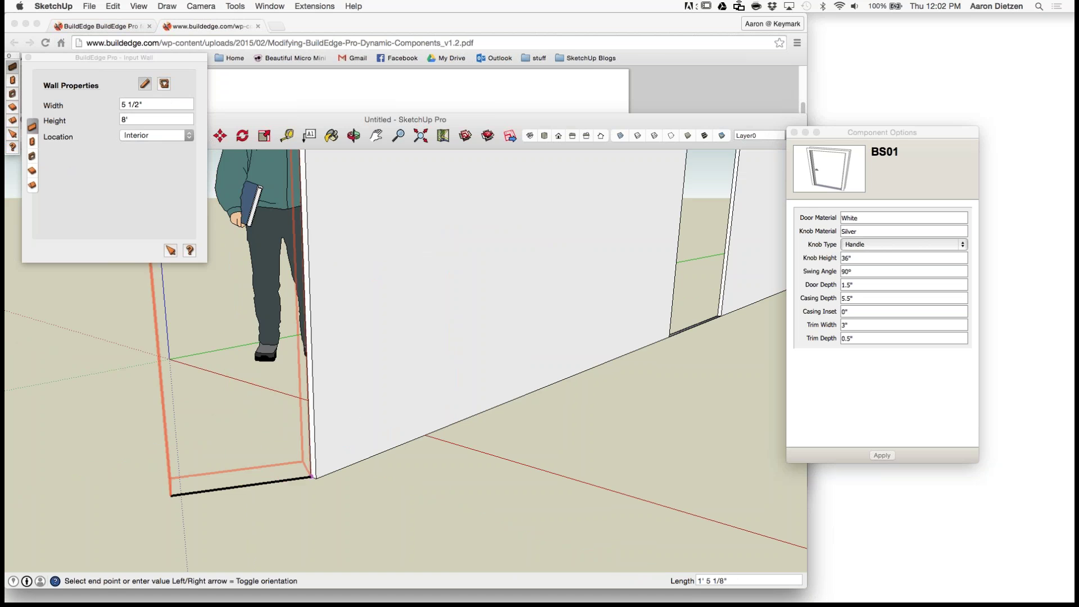
scroll(169, 497, down, 3)
scroll(169, 498, down, 2)
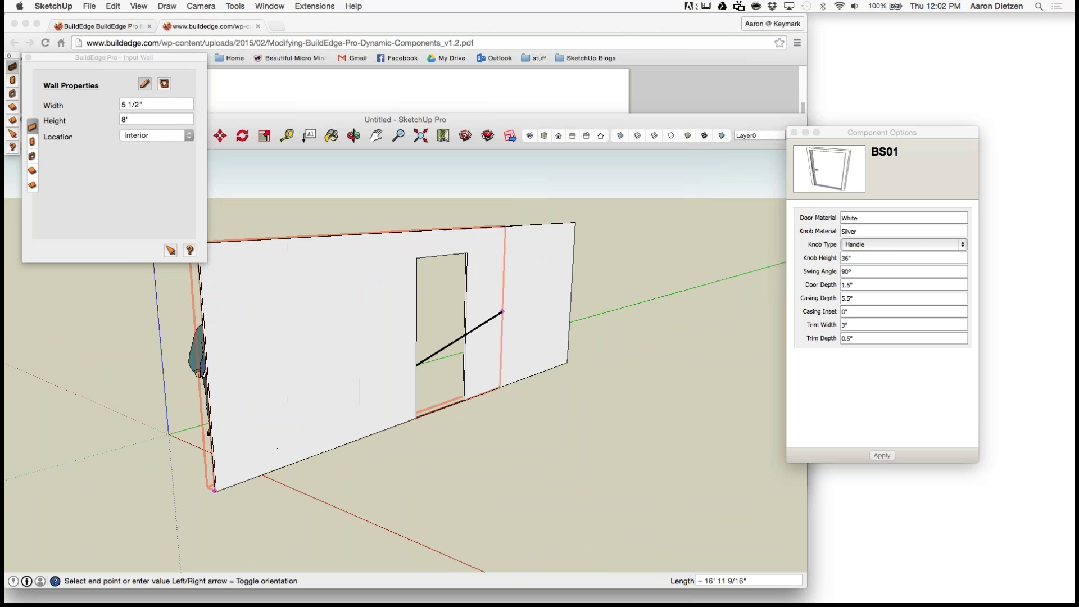
middle_drag(502, 311, 479, 358)
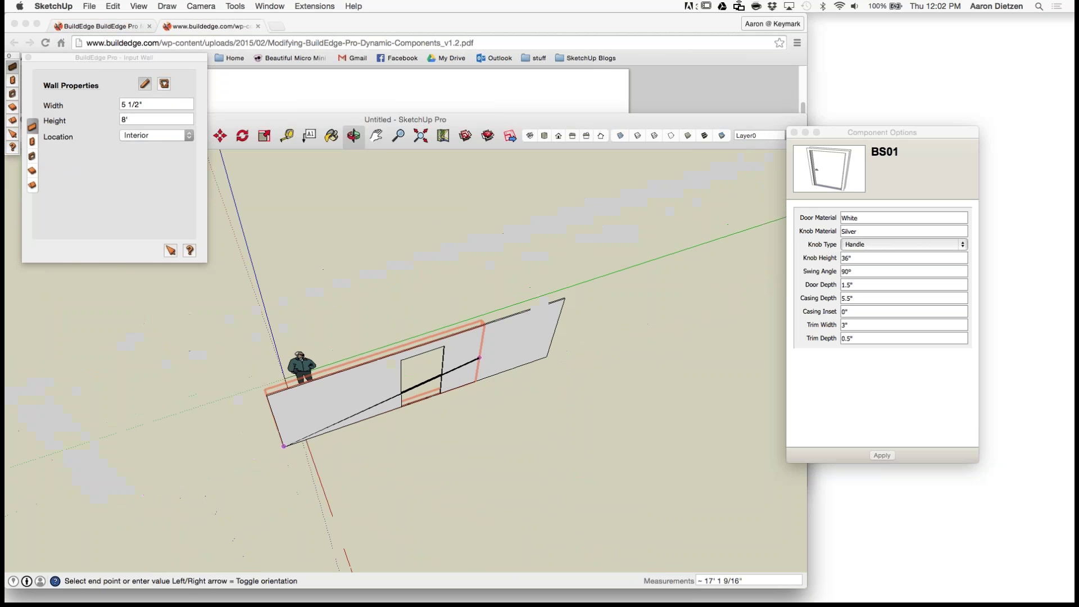
scroll(563, 300, up, 8)
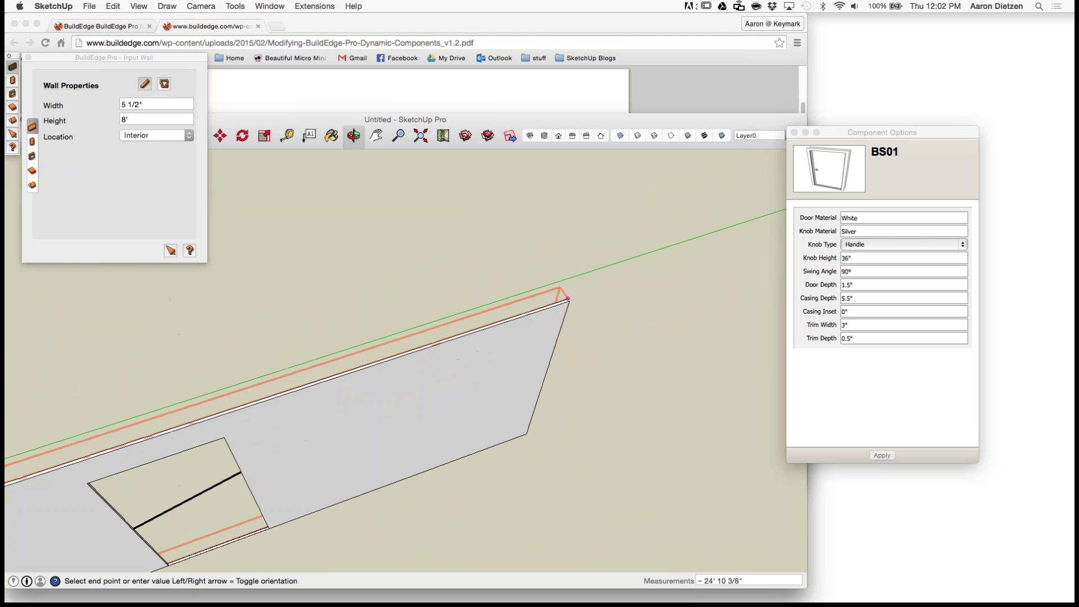
click(568, 298)
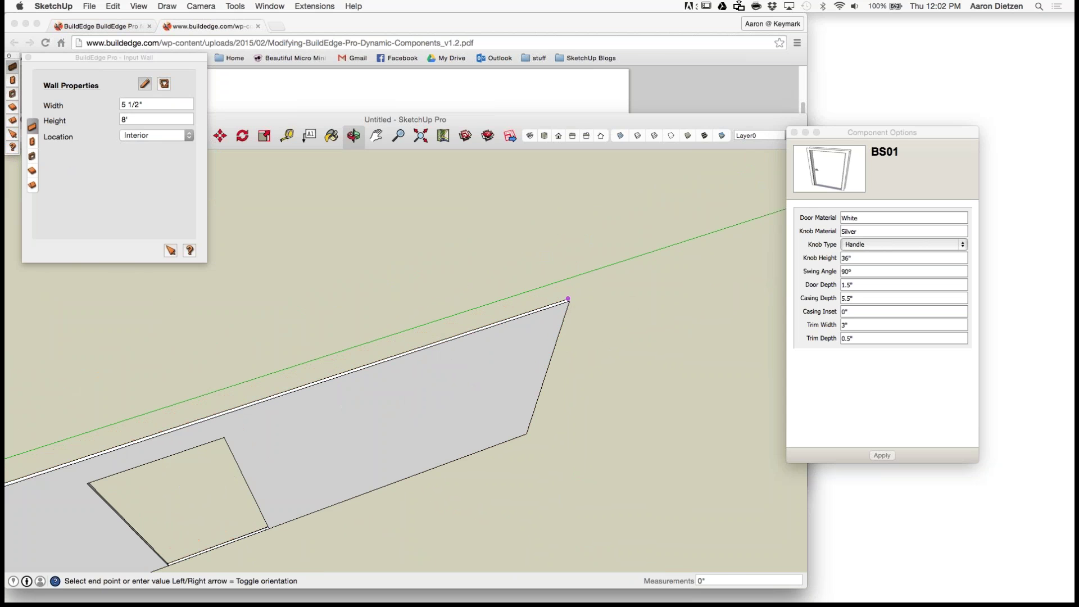
scroll(568, 281, down, 4)
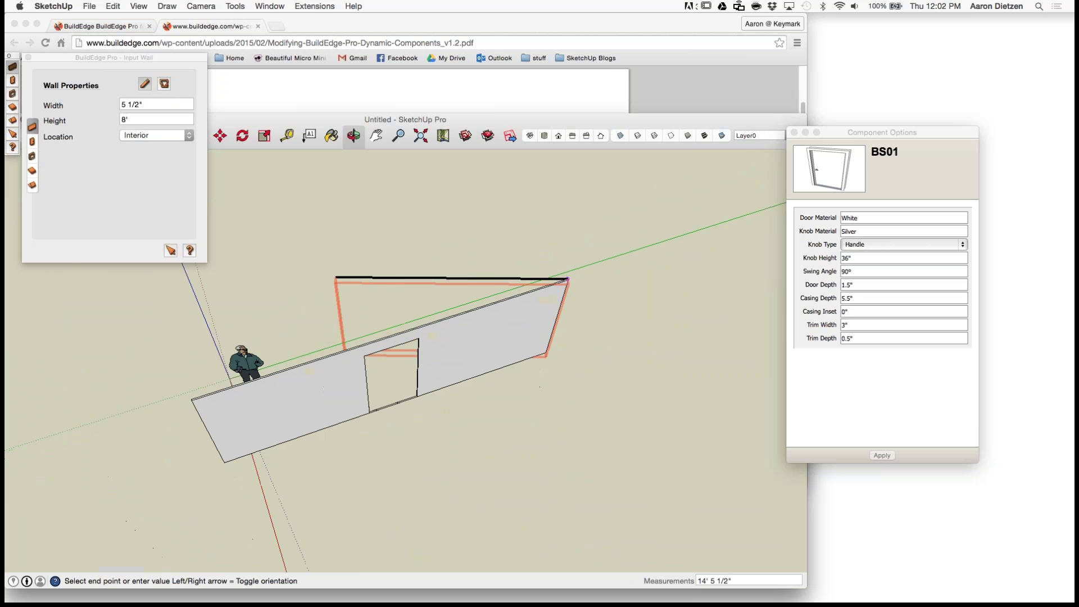
key(Escape)
Step: Draw a separate 5 1/2" interior wall about 23' long behind and parallel to the thin wall, ending in line with its far end
middle_drag(366, 281, 441, 214)
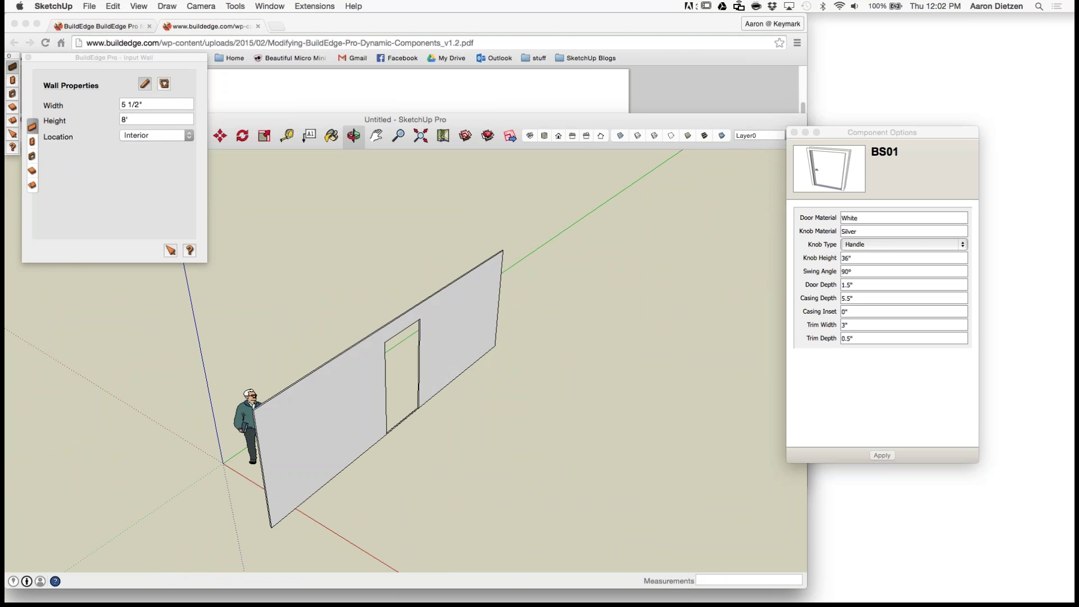
middle_drag(275, 483, 340, 452)
scroll(315, 520, up, 6)
scroll(259, 427, down, 6)
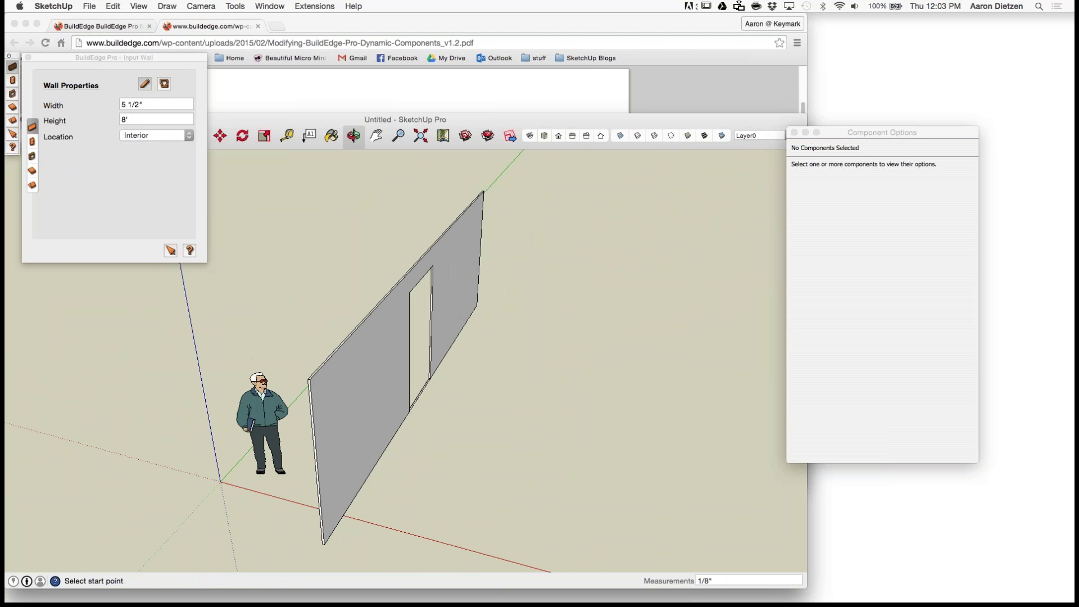
click(275, 522)
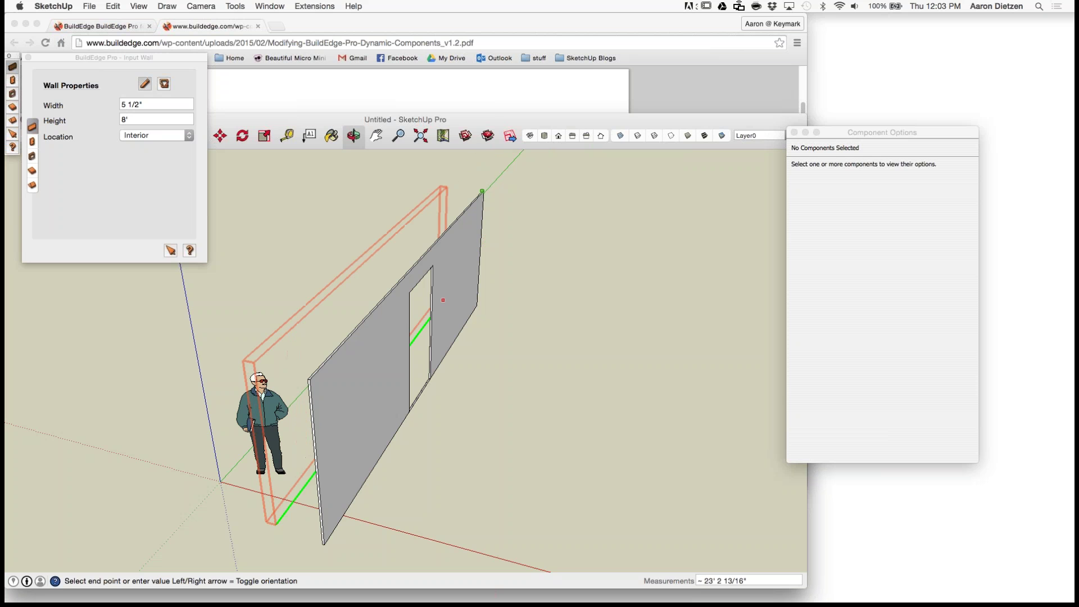
click(482, 191)
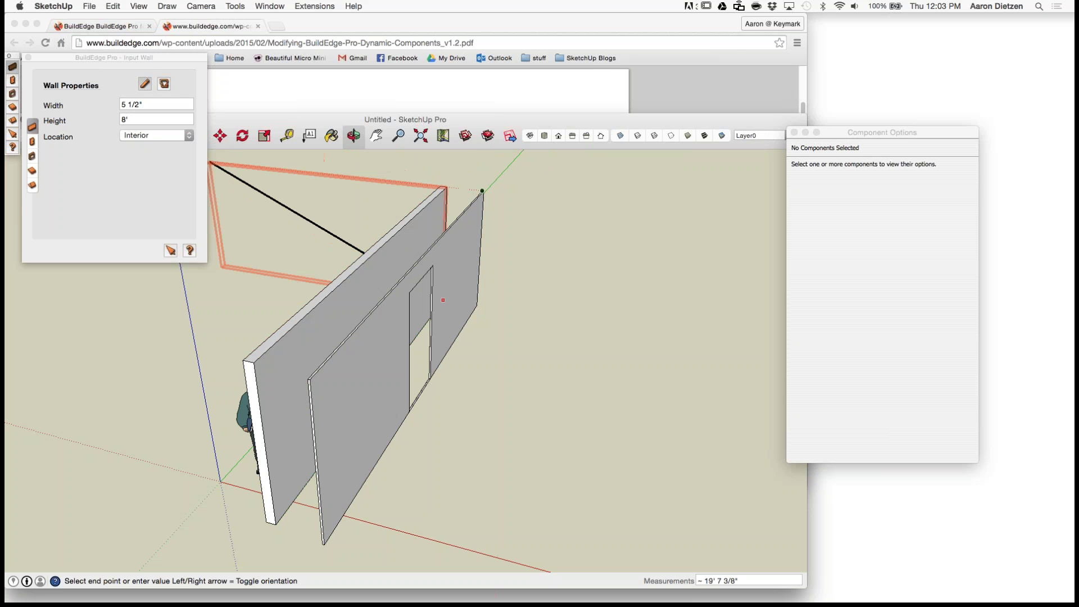
Step: Place an Opening Only door 3' wide and 6' 3" high in the 5 1/2" wall, about 11' 7" from its near end
click(32, 141)
drag(139, 134, 130, 135)
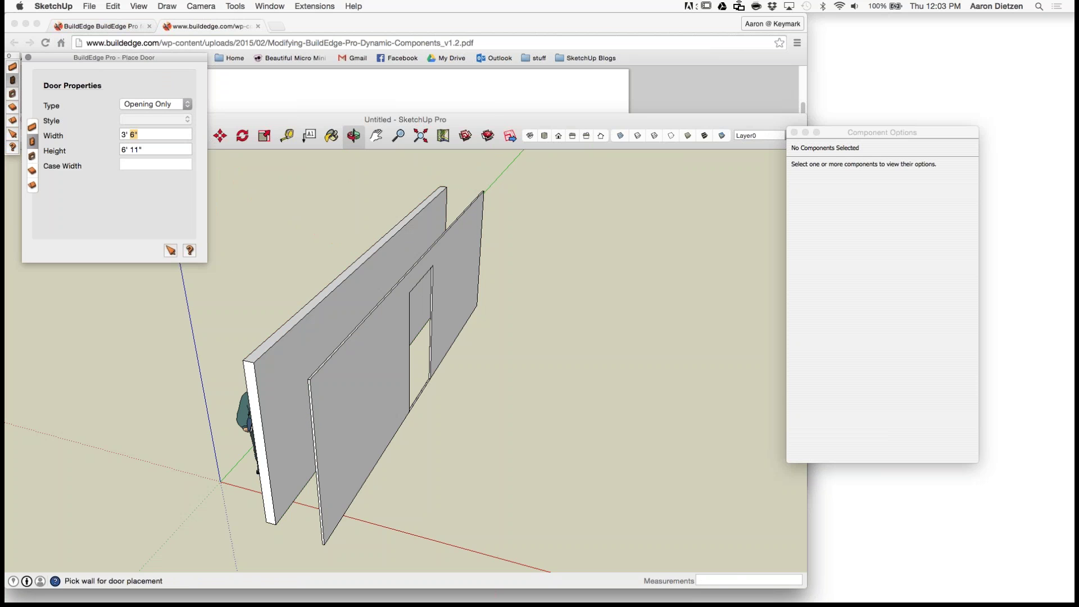
key(BackSpace)
drag(139, 150, 129, 150)
text(3)
click(360, 331)
middle_drag(359, 332, 326, 388)
click(314, 360)
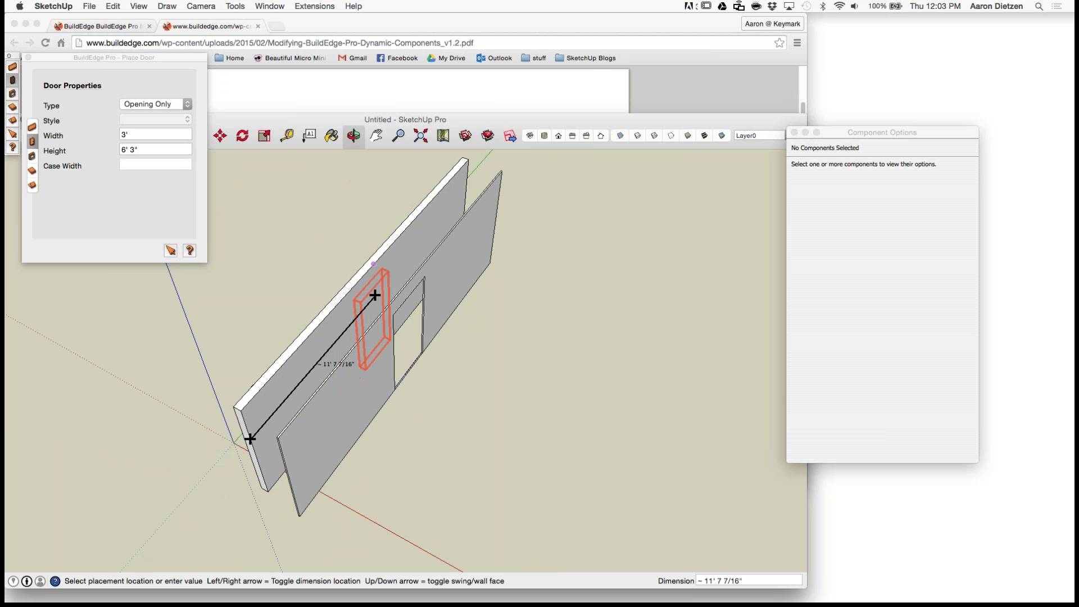
click(374, 295)
click(170, 251)
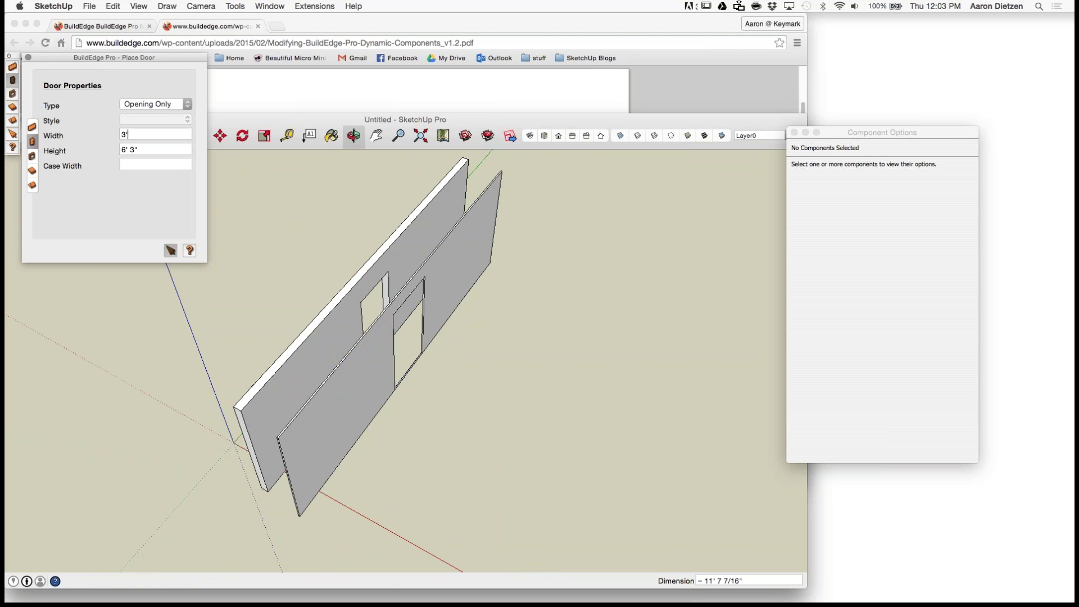
Step: Move the 5 1/2" wall against the back of the 1" wall so their ends align and the two door openings overlap
click(249, 431)
click(250, 429)
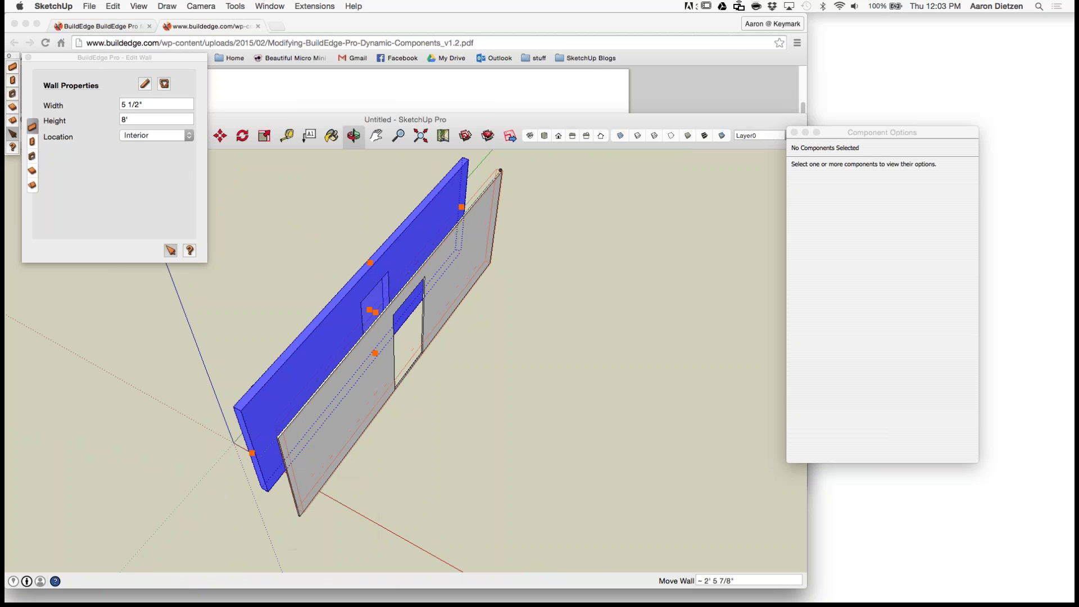
scroll(285, 497, up, 8)
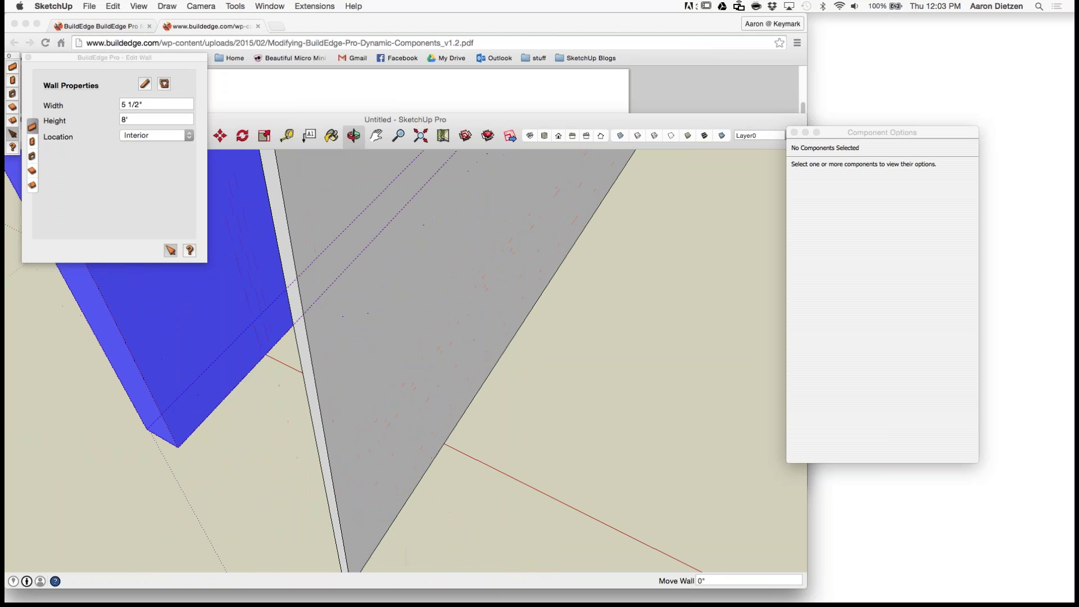
click(320, 518)
scroll(253, 490, down, 6)
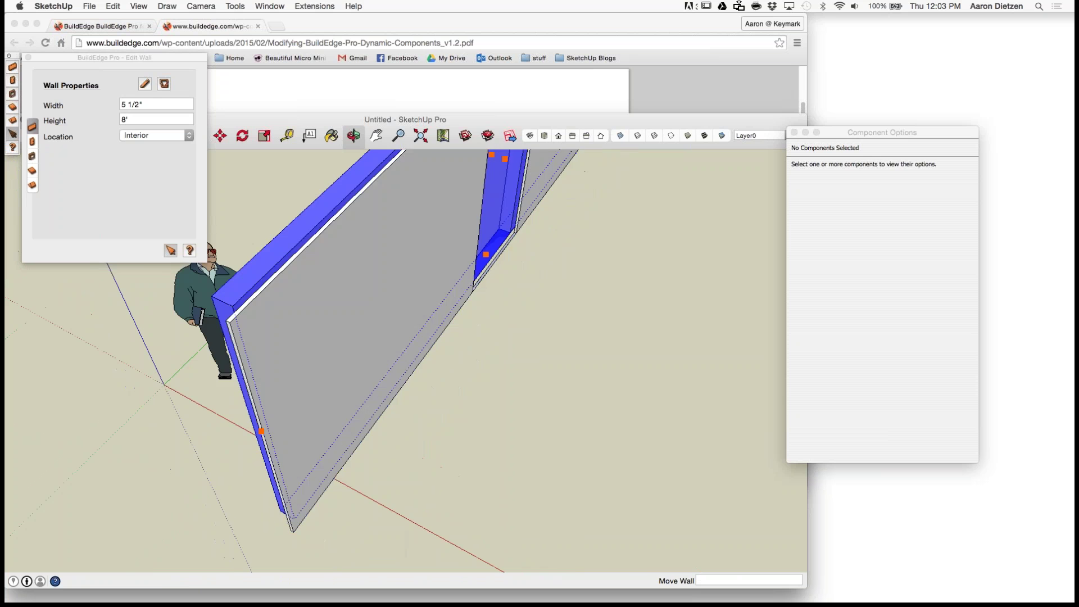
mouse_move(393, 365)
middle_down()
mouse_move(413, 354)
mouse_move(270, 342)
mouse_move(225, 360)
middle_up()
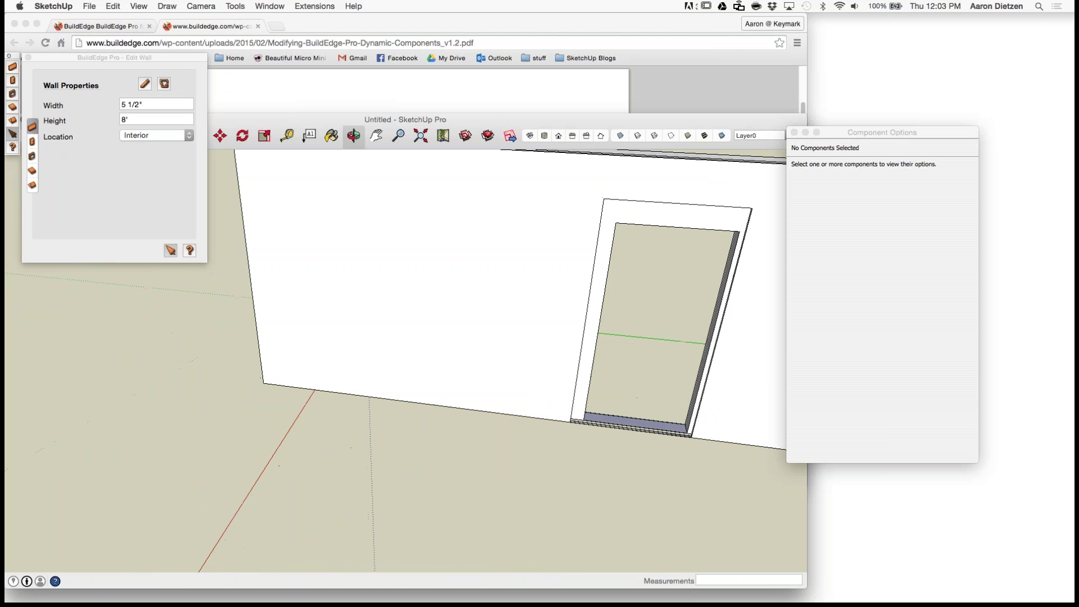
key(space)
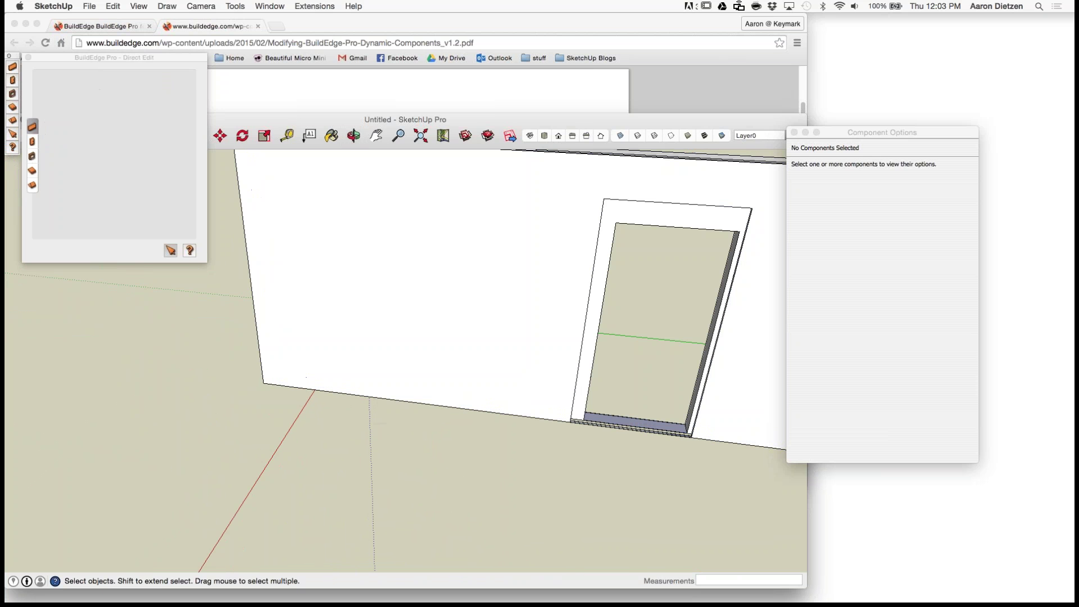
Step: Examine the layered walls from several angles, comparing the smaller opening in the thick wall with the larger one in the thin wall
scroll(568, 441, down, 6)
scroll(674, 413, up, 3)
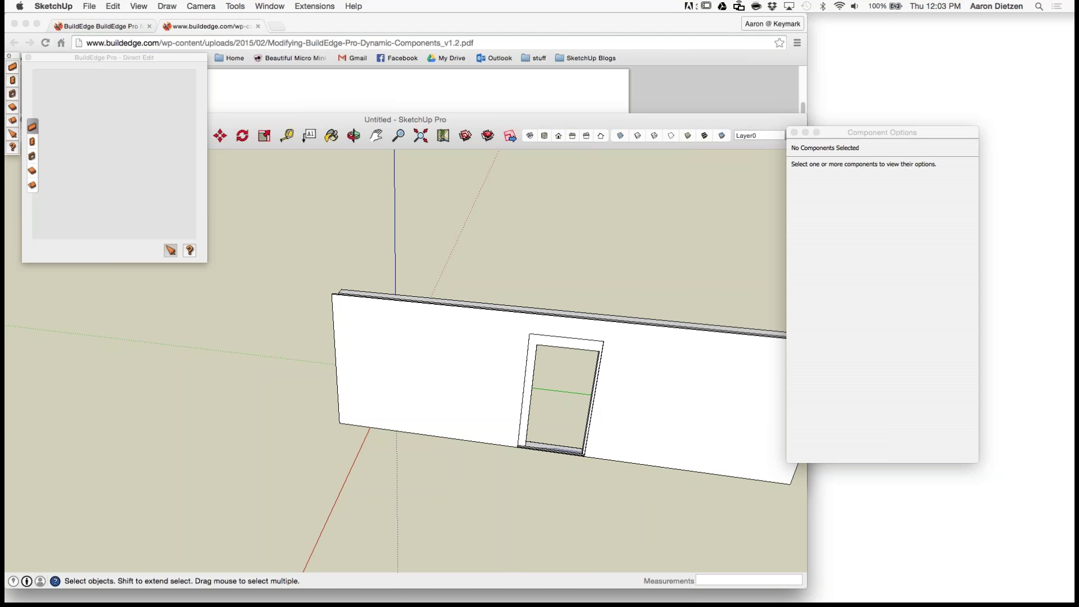
scroll(580, 277, down, 4)
scroll(593, 281, up, 3)
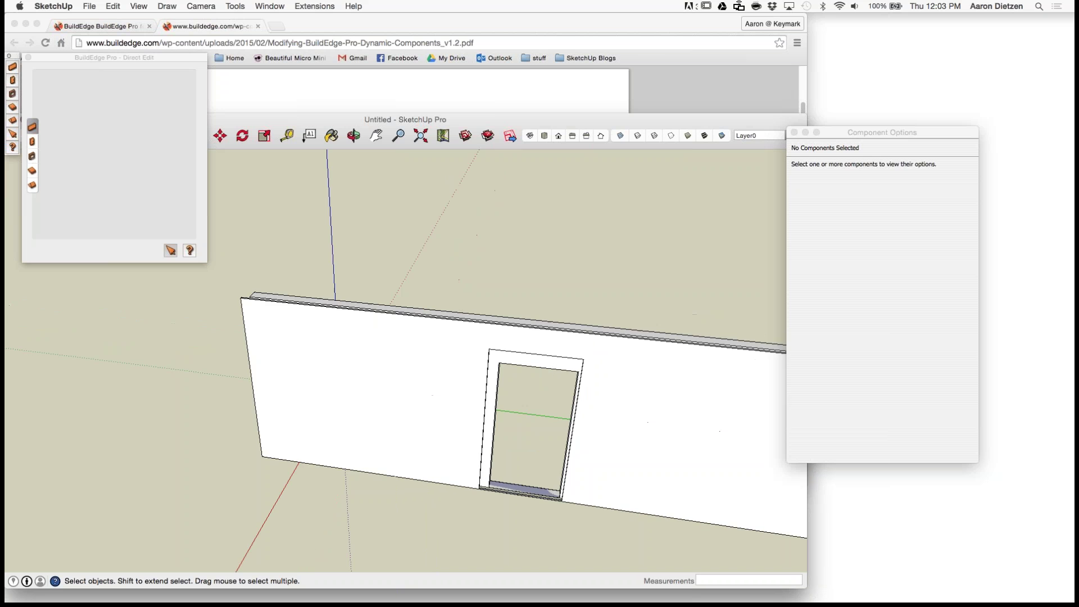
scroll(320, 259, down, 2)
scroll(512, 292, up, 3)
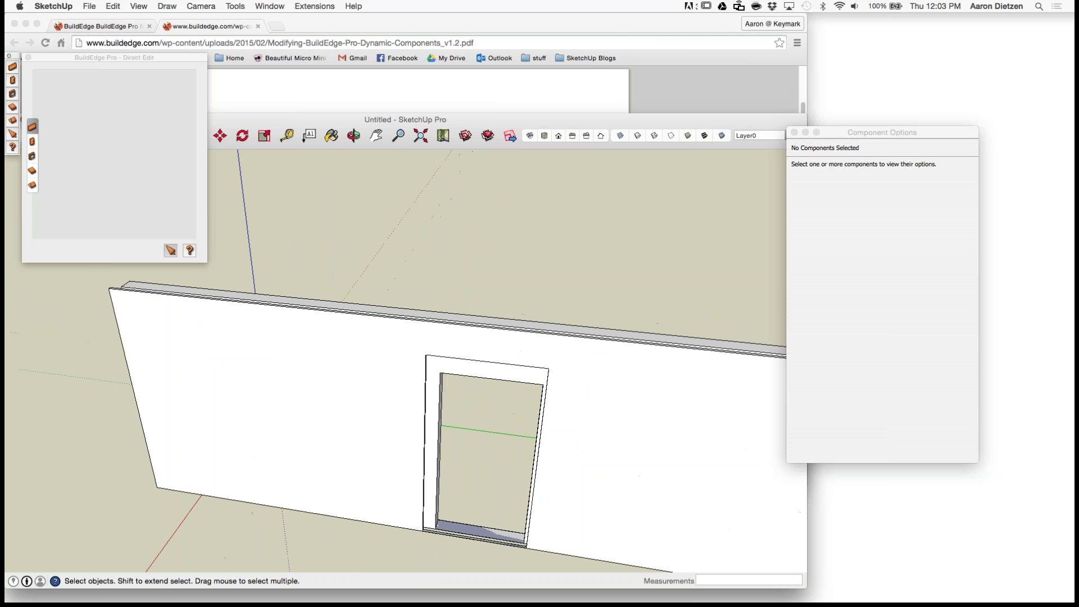
scroll(492, 425, up, 2)
mouse_move(492, 424)
middle_down()
mouse_move(503, 413)
mouse_move(607, 408)
mouse_move(706, 451)
middle_up()
scroll(711, 455, down, 1)
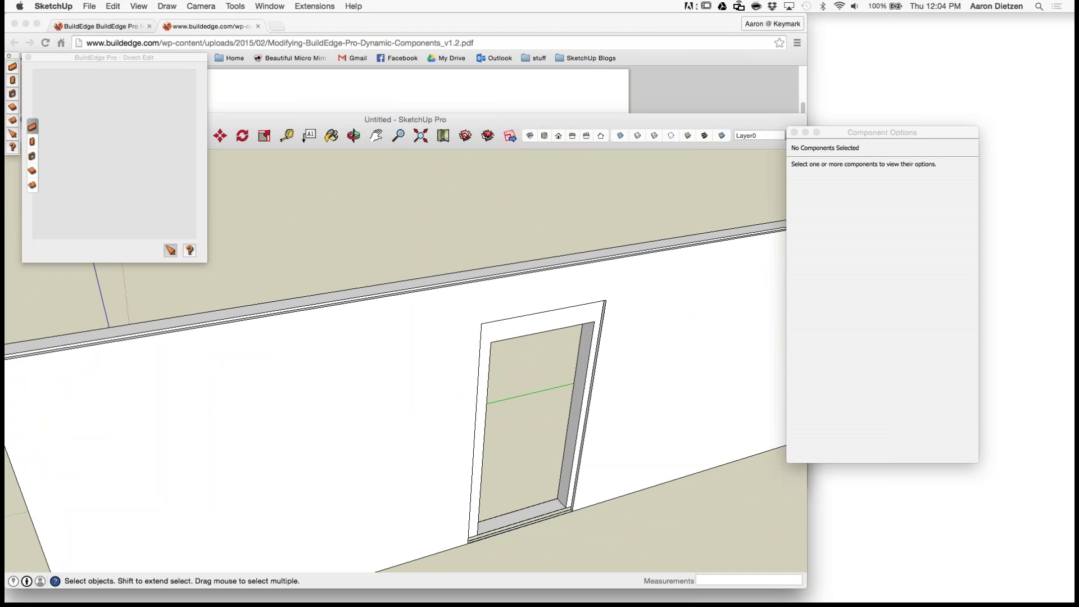
scroll(550, 405, down, 5)
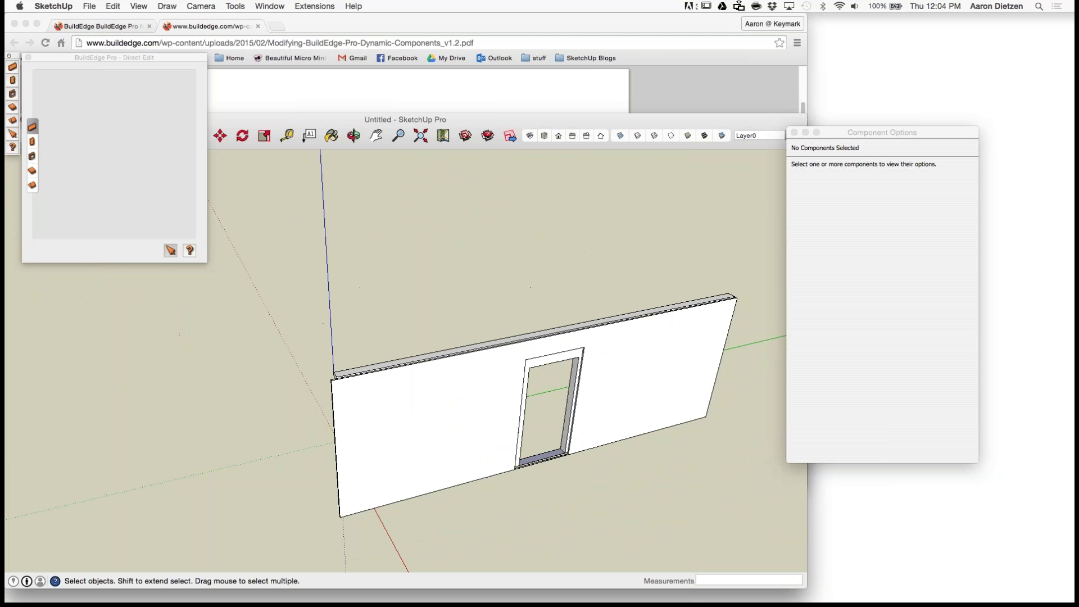